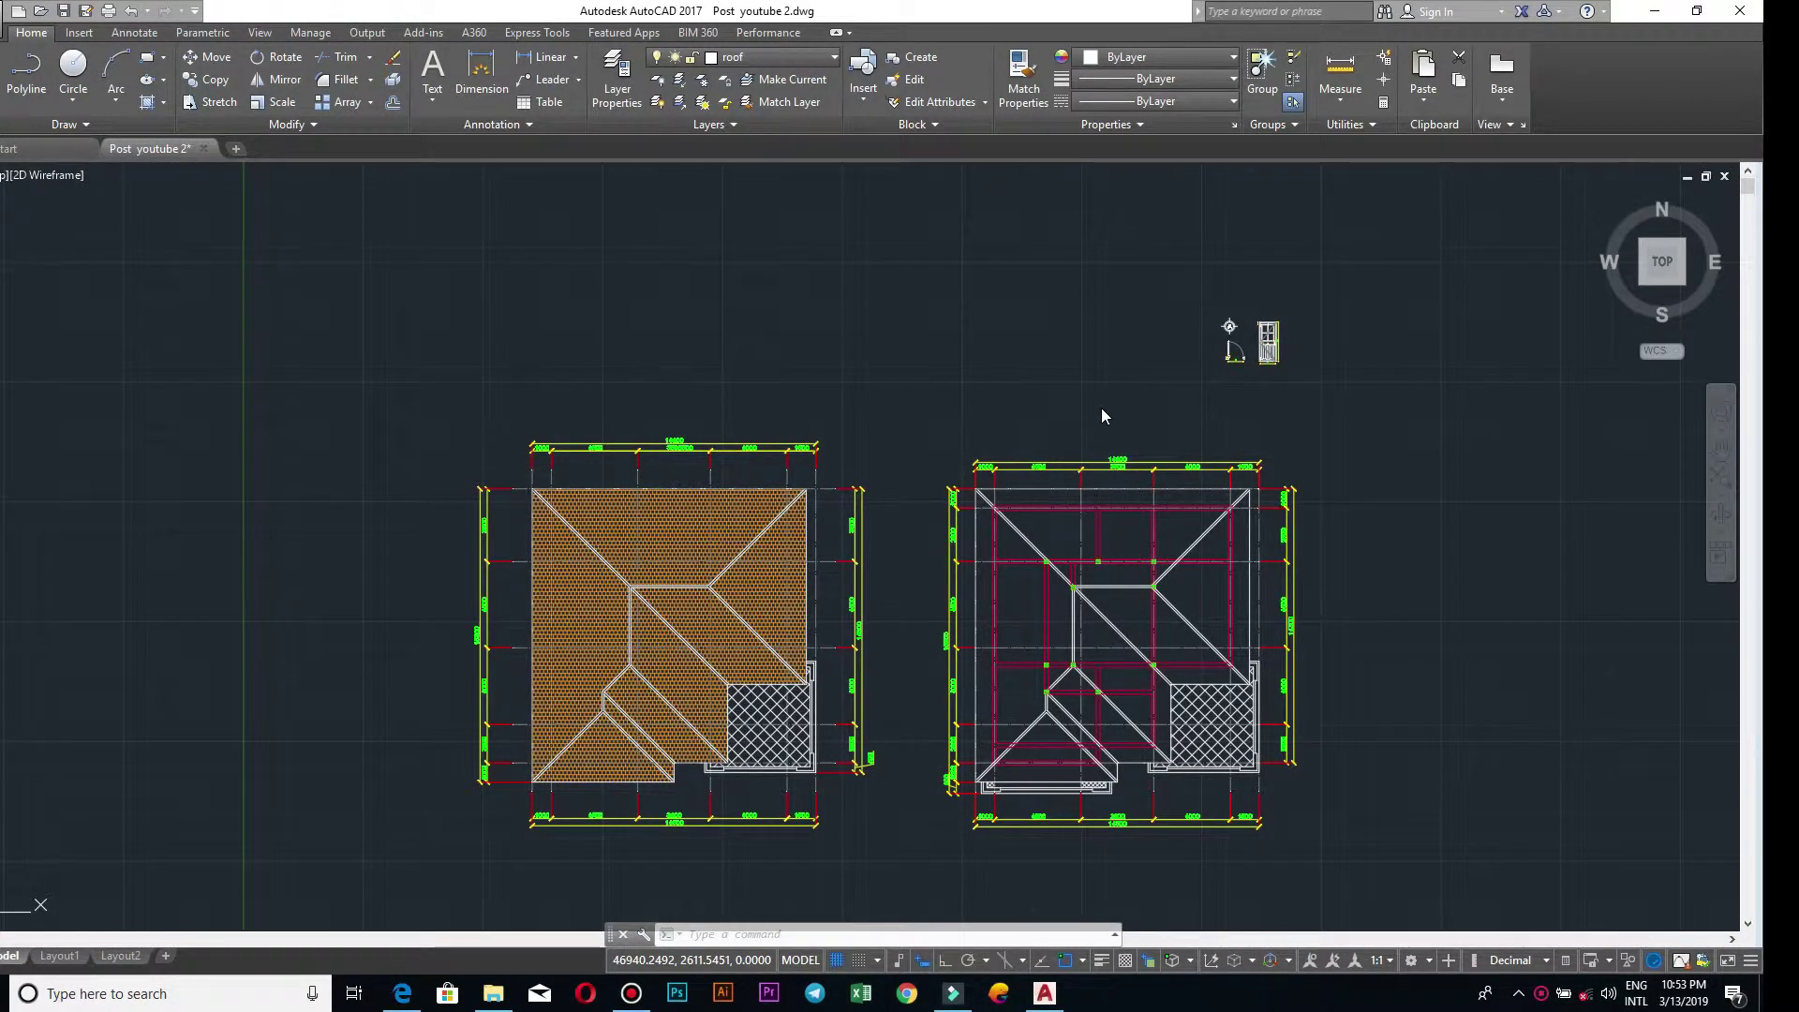
- Frame both roof plans, then centre the view on the right roof plan
{"action": "scroll", "coordinate": [1098, 408], "scroll_direction": "up", "scroll_amount": 6}
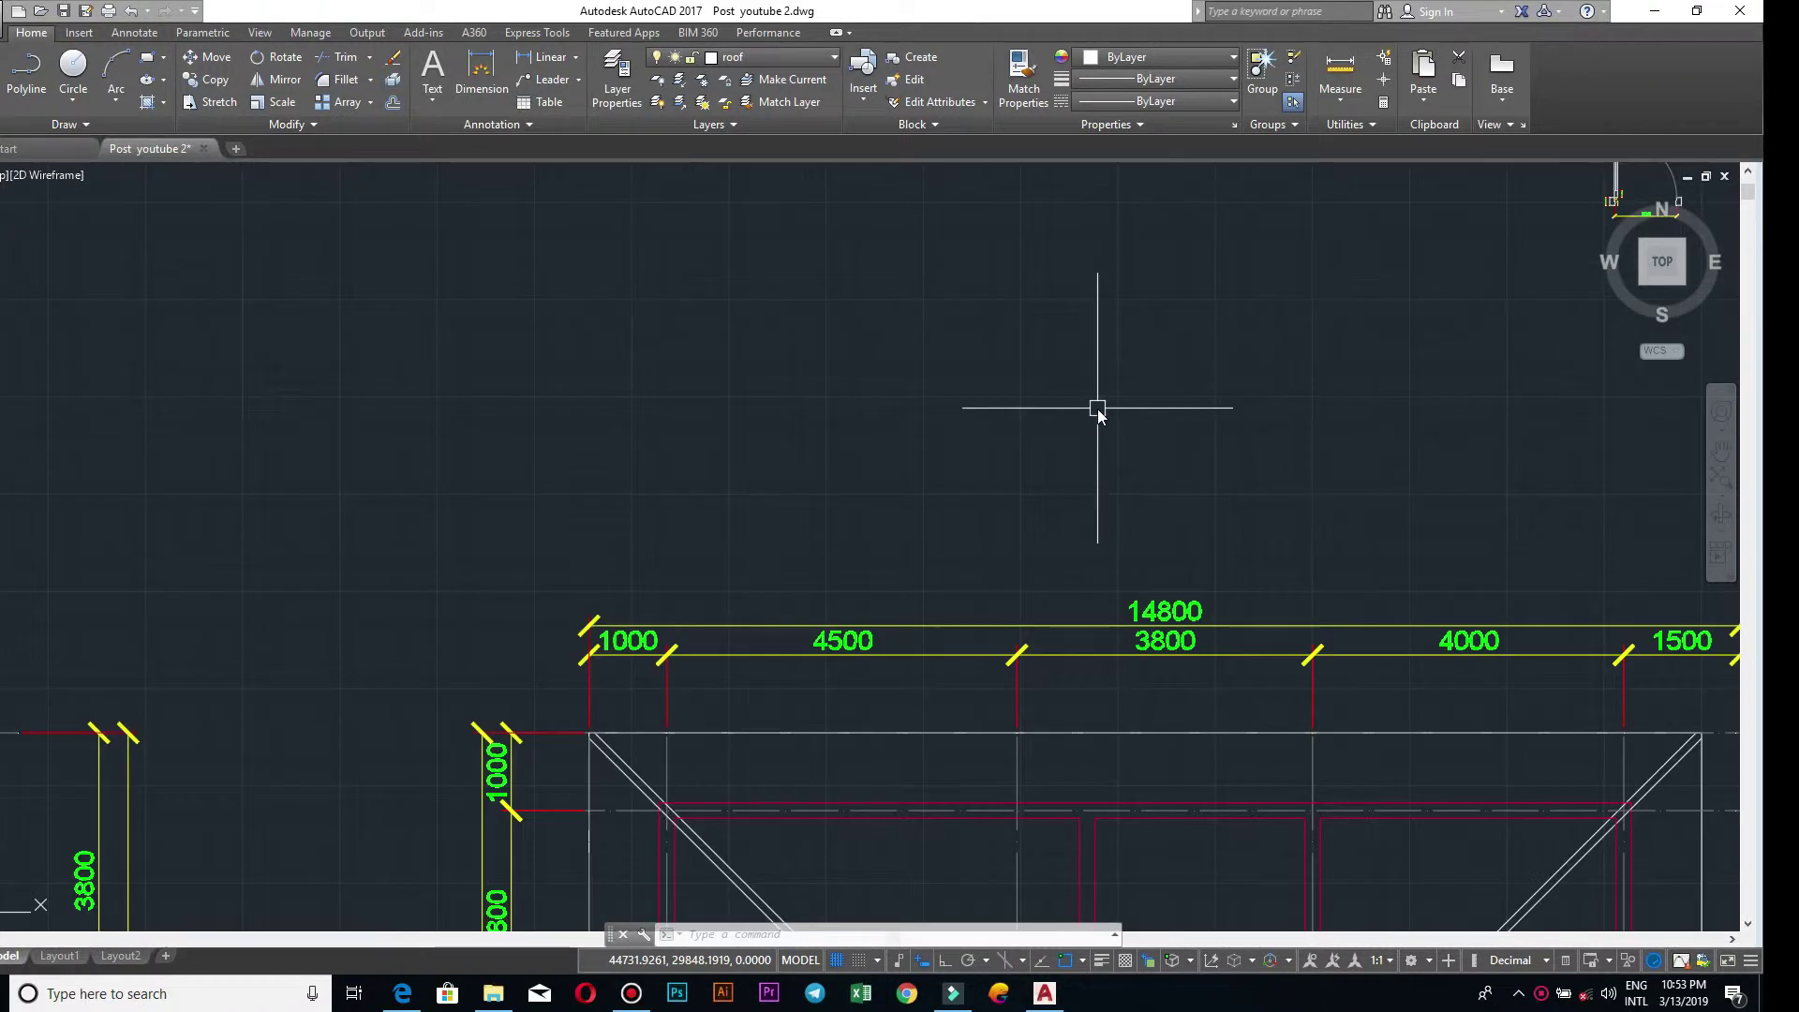
{"action": "scroll", "coordinate": [1099, 409], "scroll_direction": "down", "scroll_amount": 4}
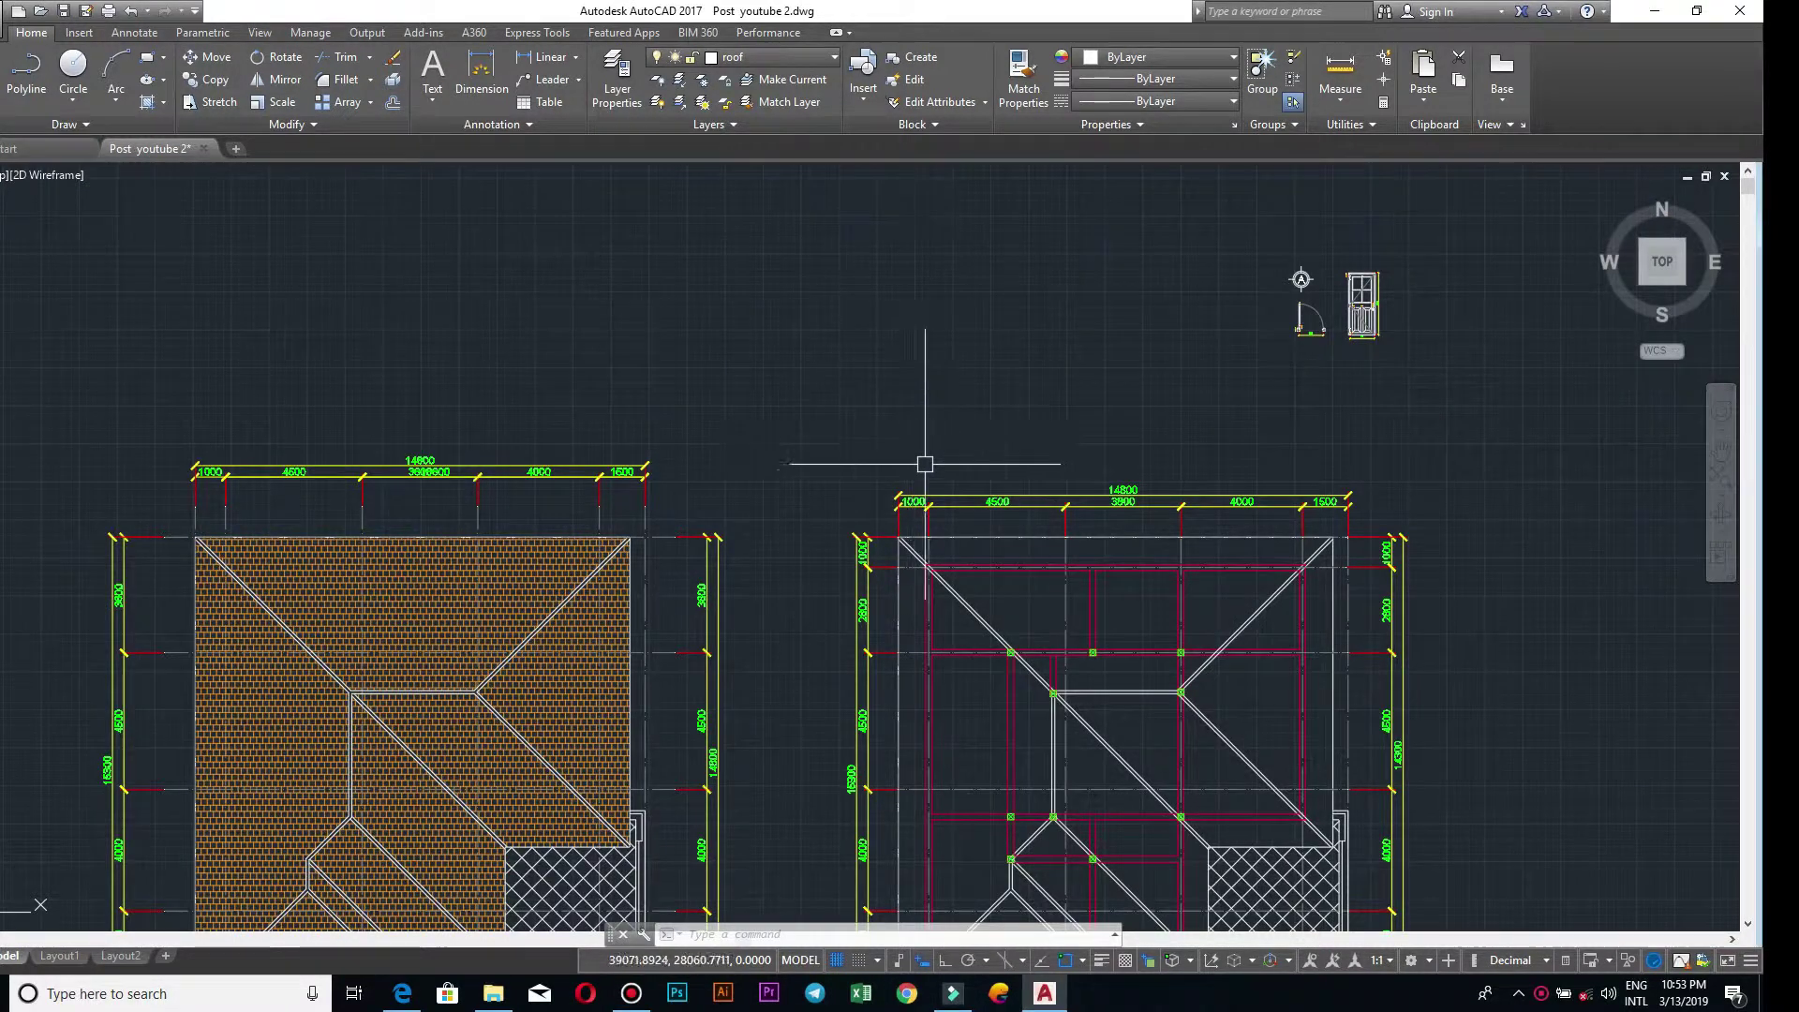
{"action": "scroll", "coordinate": [930, 455], "scroll_direction": "up", "scroll_amount": 6}
{"action": "scroll", "coordinate": [937, 451], "scroll_direction": "down", "scroll_amount": 4}
{"action": "scroll", "coordinate": [951, 454], "scroll_direction": "up", "scroll_amount": 4}
{"action": "scroll", "coordinate": [1012, 440], "scroll_direction": "down", "scroll_amount": 4}
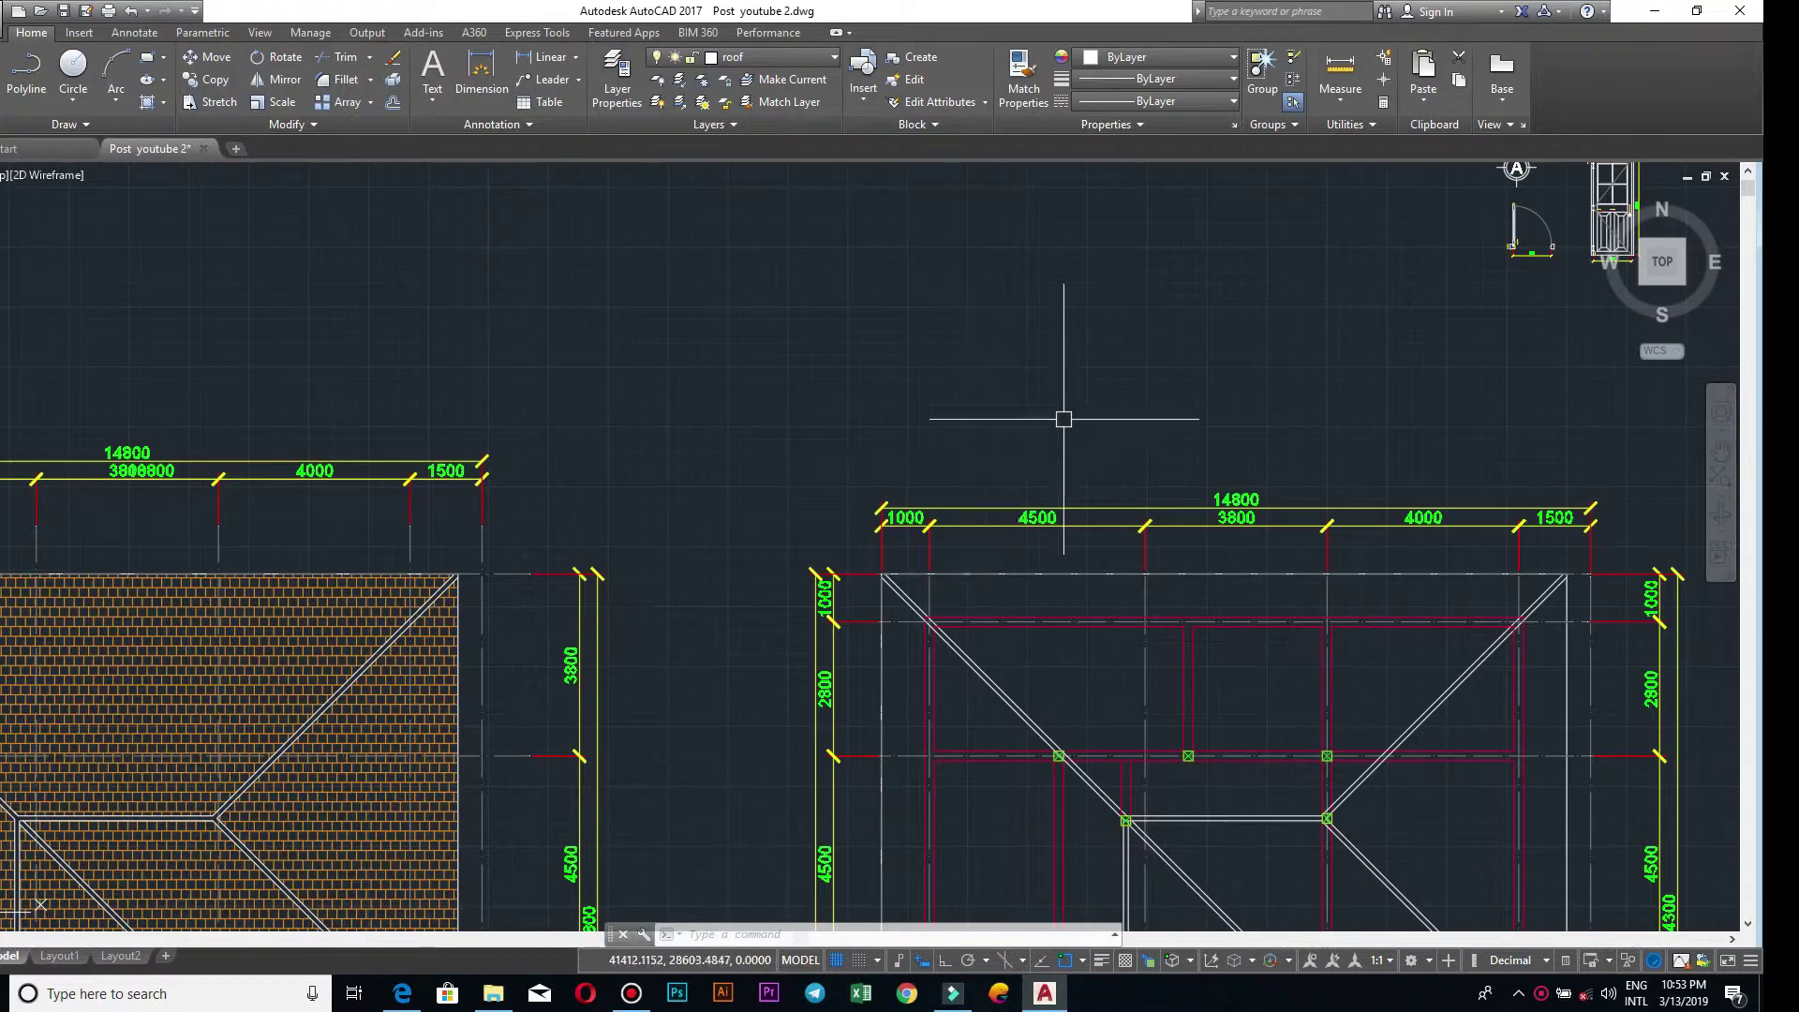
{"action": "scroll", "coordinate": [1068, 417], "scroll_direction": "down", "scroll_amount": 2}
{"action": "middle_click_drag", "start_coordinate": [1065, 622], "coordinate": [1064, 413]}
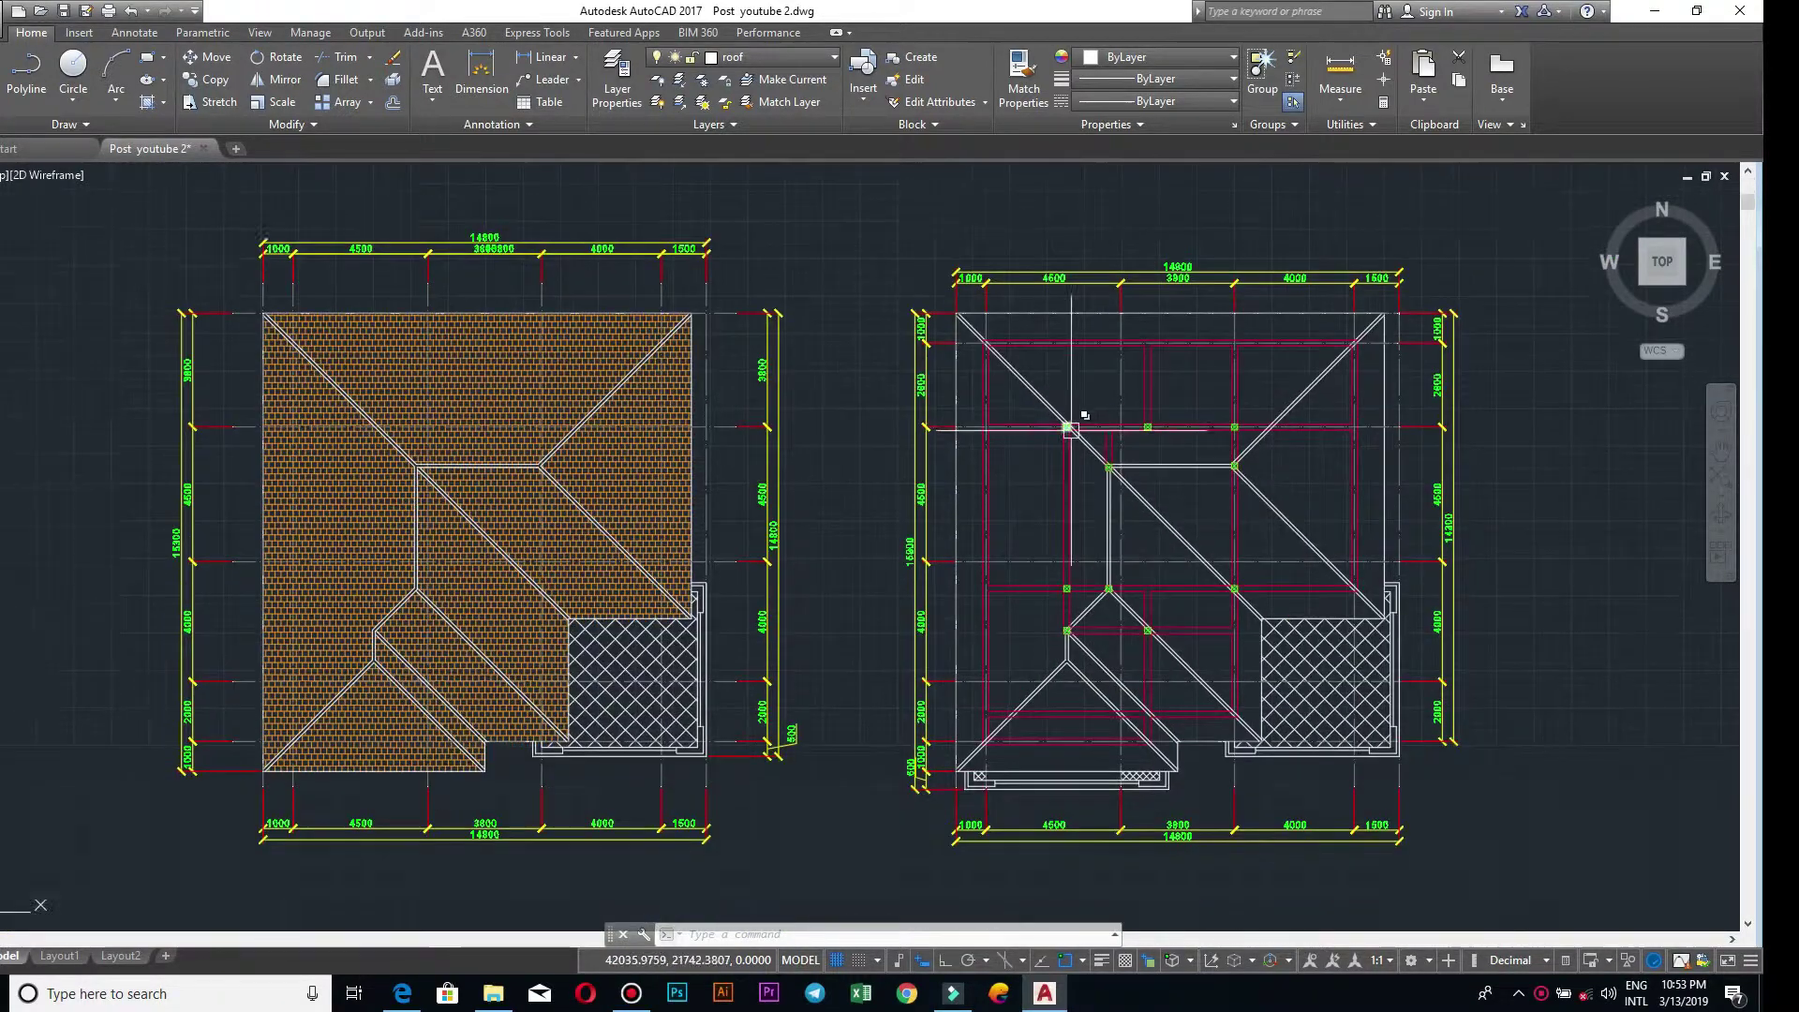
{"action": "scroll", "coordinate": [1064, 341], "scroll_direction": "down", "scroll_amount": 2}
{"action": "scroll", "coordinate": [1023, 457], "scroll_direction": "up", "scroll_amount": 2}
{"action": "scroll", "coordinate": [1022, 457], "scroll_direction": "up", "scroll_amount": 3}
{"action": "scroll", "coordinate": [1022, 457], "scroll_direction": "down", "scroll_amount": 4}
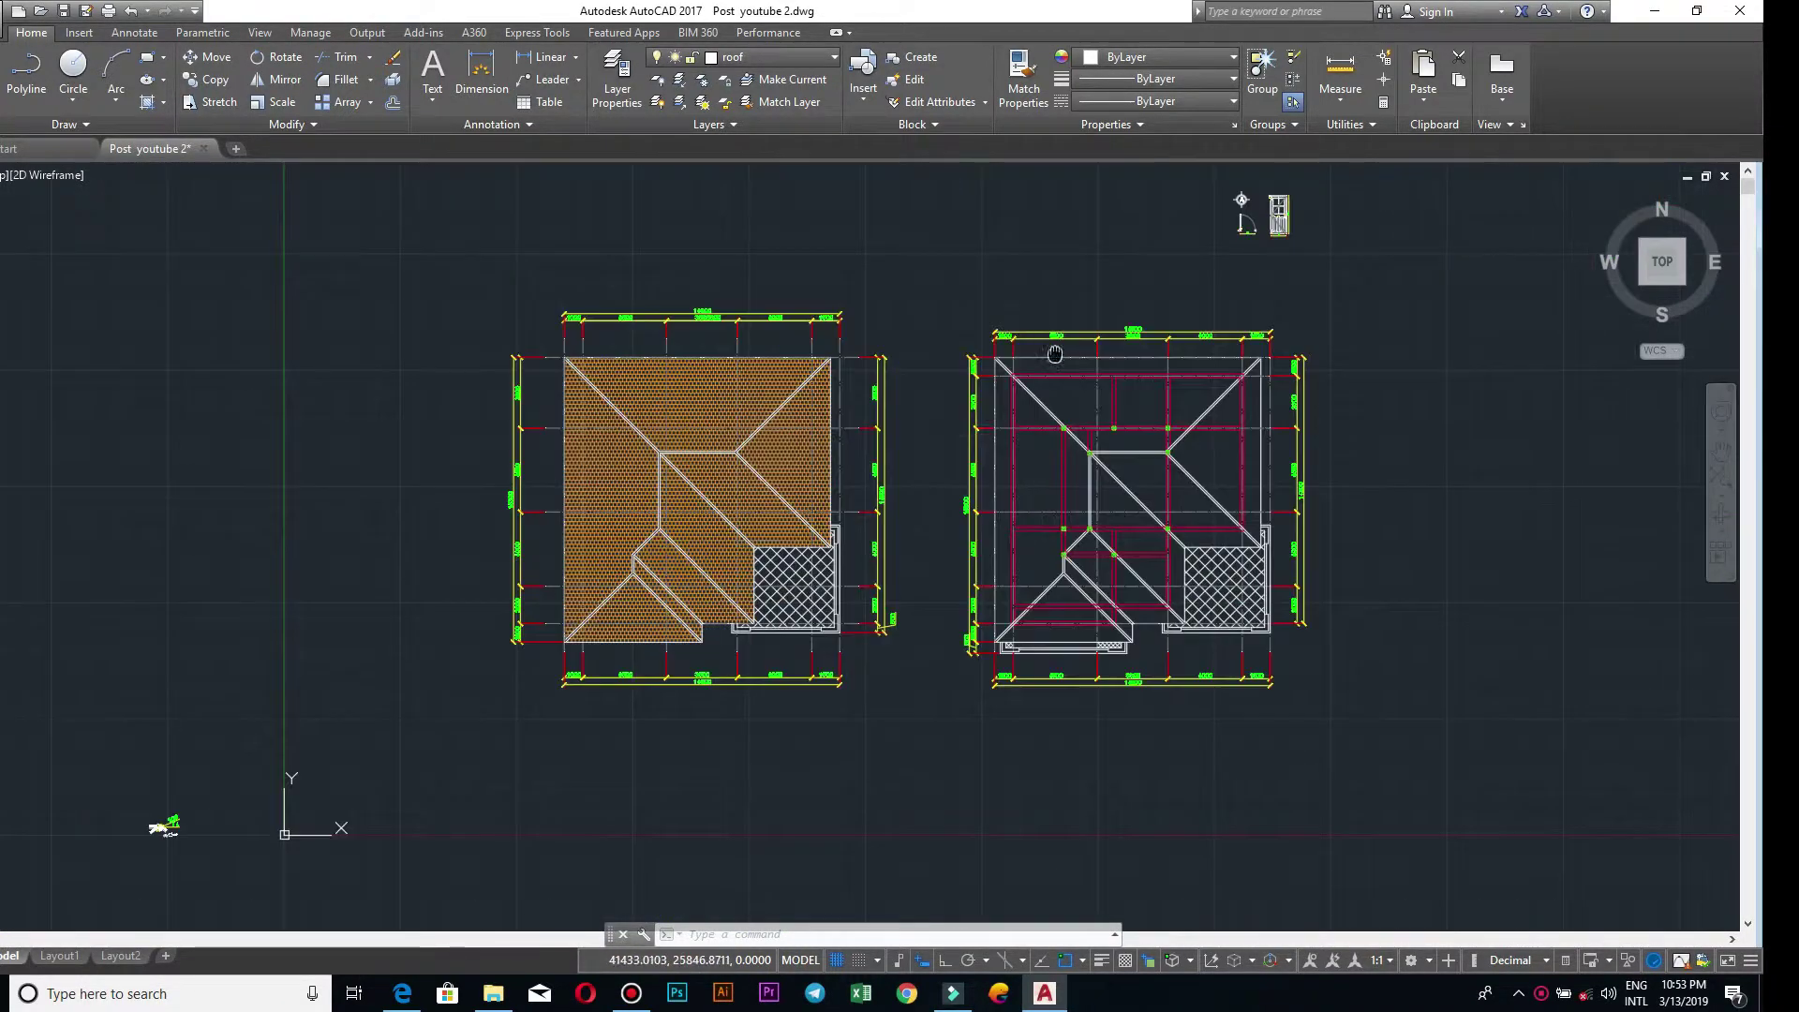
{"action": "scroll", "coordinate": [1010, 487], "scroll_direction": "up", "scroll_amount": 3}
{"action": "scroll", "coordinate": [1003, 384], "scroll_direction": "down", "scroll_amount": 2}
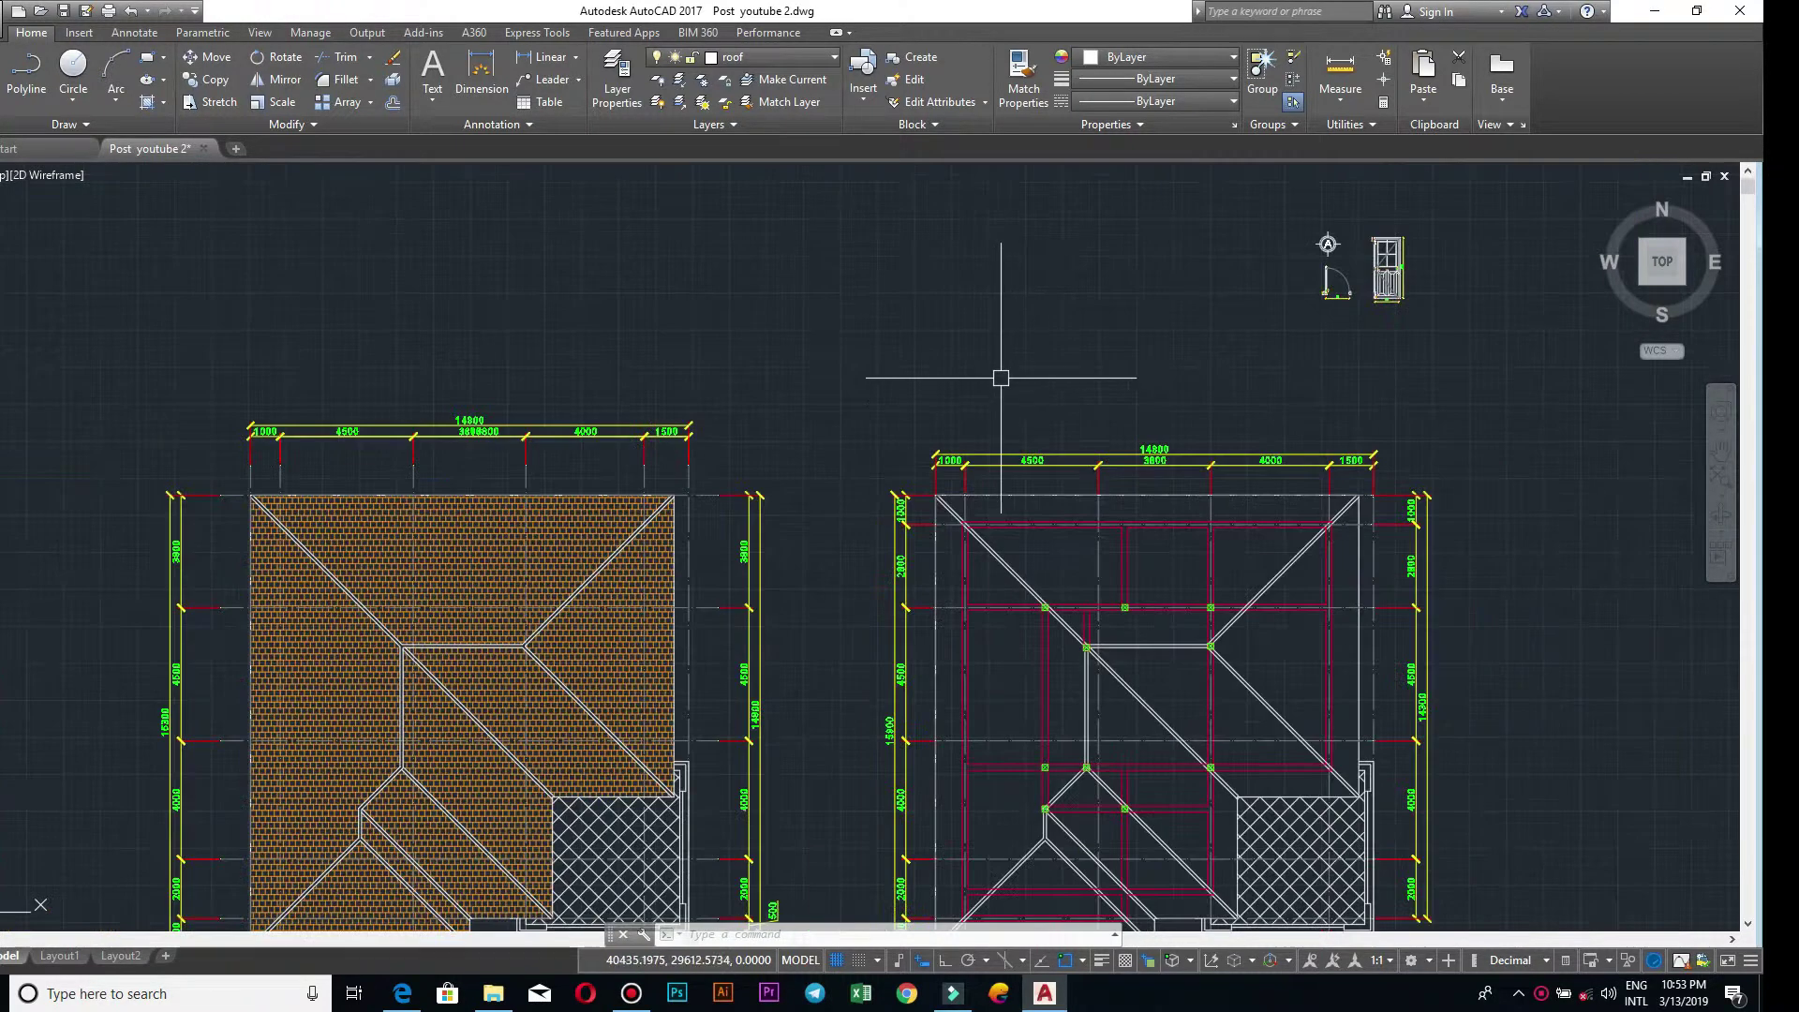
{"action": "scroll", "coordinate": [987, 370], "scroll_direction": "up", "scroll_amount": 4}
{"action": "scroll", "coordinate": [1395, 415], "scroll_direction": "down", "scroll_amount": 4}
{"action": "middle_click_drag", "start_coordinate": [1395, 415], "coordinate": [1036, 402]}
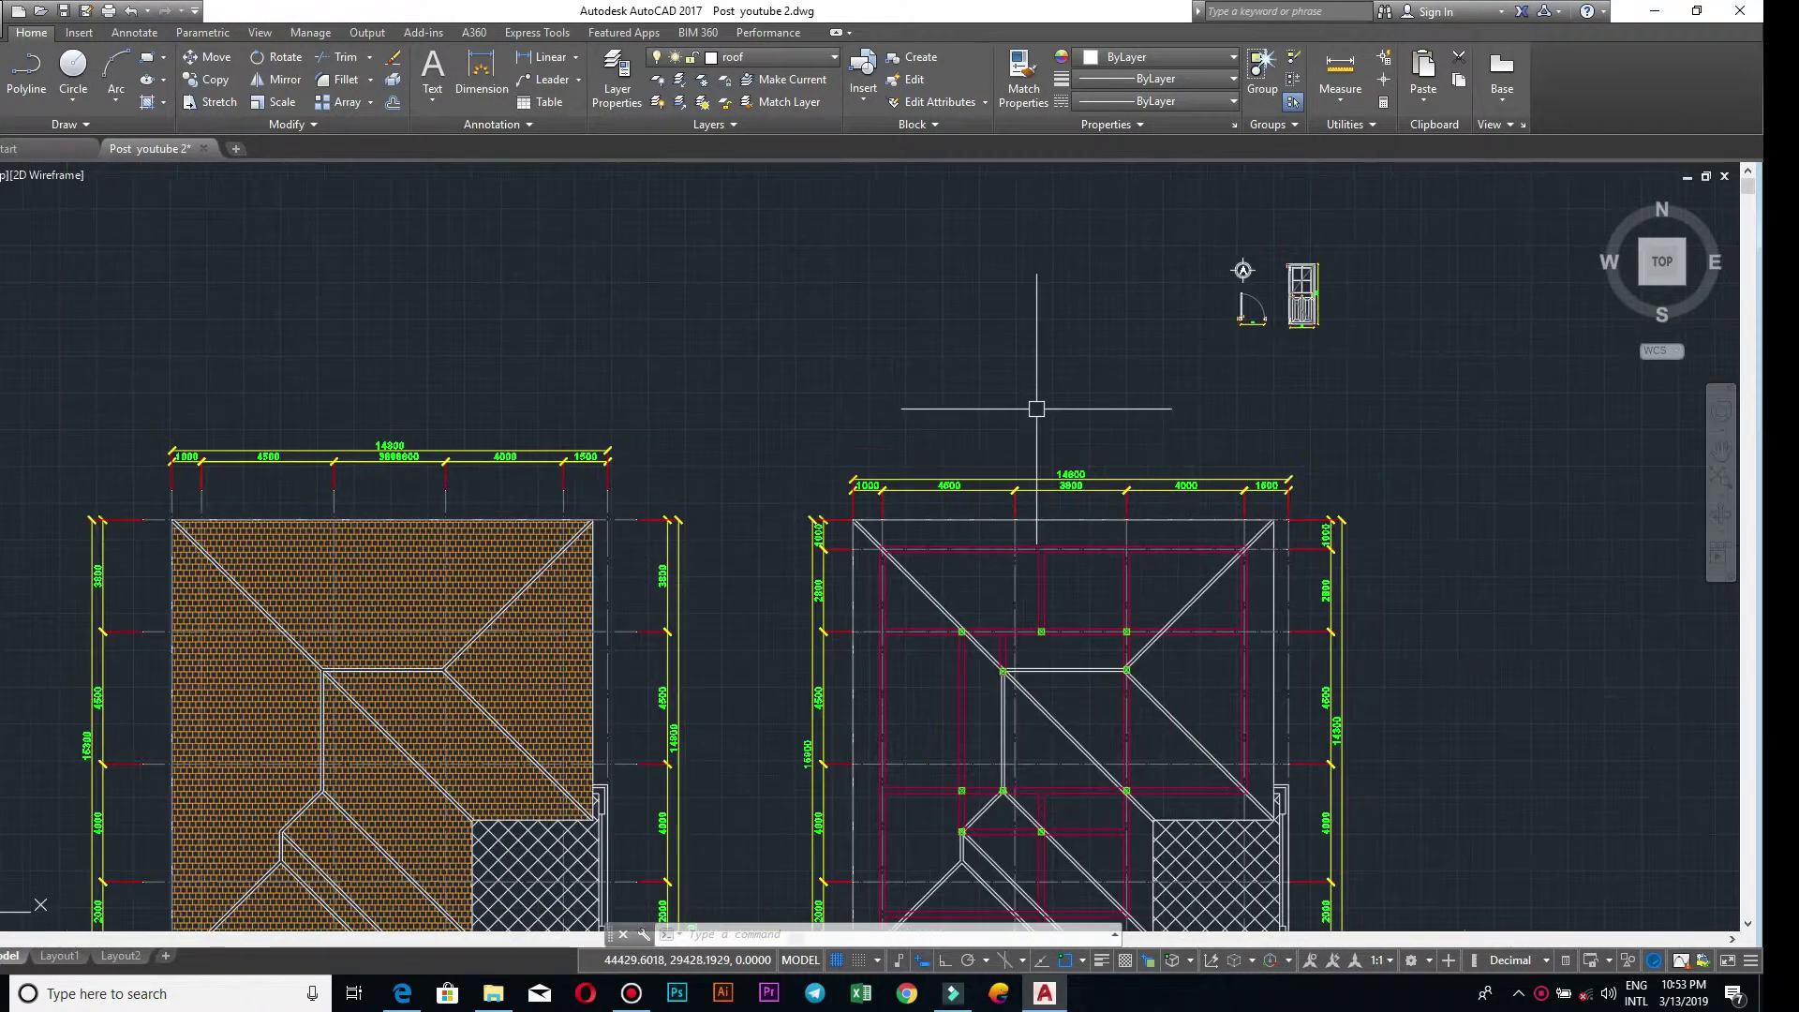
{"action": "scroll", "coordinate": [1181, 459], "scroll_direction": "up", "scroll_amount": 4}
{"action": "scroll", "coordinate": [1171, 459], "scroll_direction": "down", "scroll_amount": 2}
{"action": "scroll", "coordinate": [1190, 323], "scroll_direction": "down", "scroll_amount": 4}
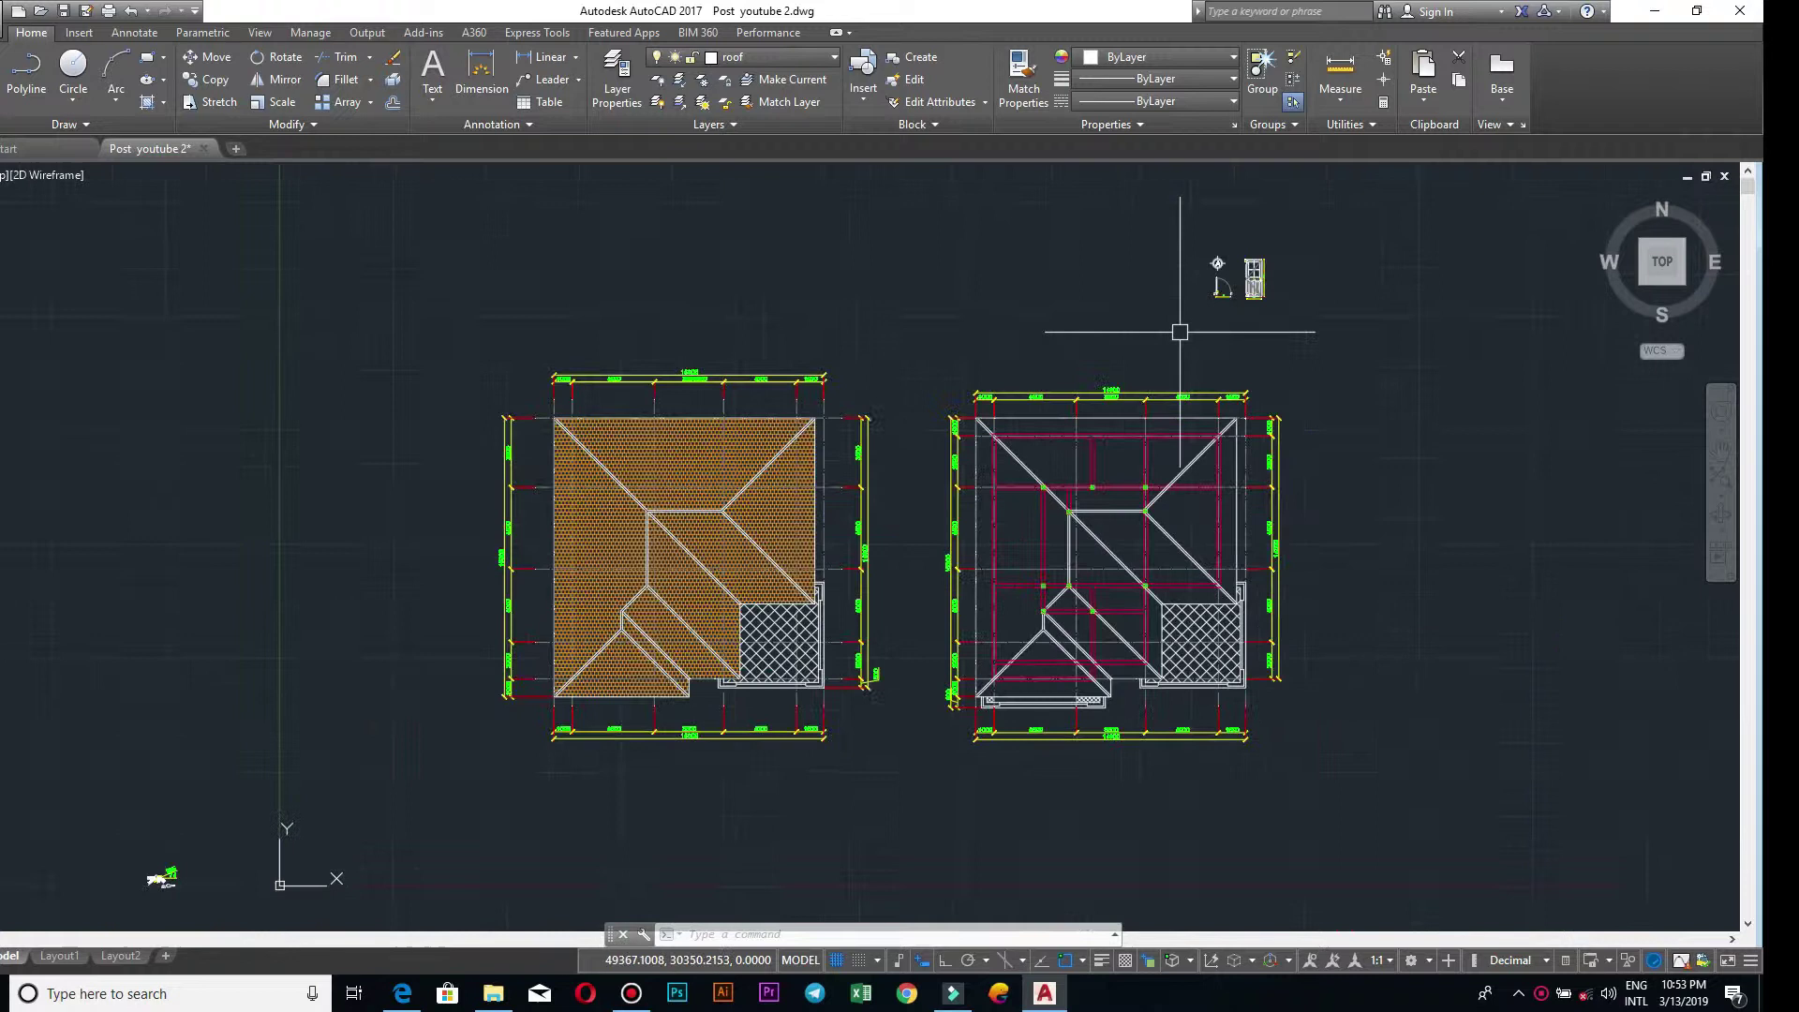
{"action": "scroll", "coordinate": [1265, 375], "scroll_direction": "up", "scroll_amount": 3}
{"action": "scroll", "coordinate": [1089, 430], "scroll_direction": "up", "scroll_amount": 4}
{"action": "scroll", "coordinate": [1090, 430], "scroll_direction": "up", "scroll_amount": 2}
- Move the A grid bubble above the right plan's top-left dimensions and recentre on it
{"action": "left_click", "coordinate": [1016, 543]}
{"action": "left_click", "coordinate": [856, 431]}
{"action": "key", "text": "Return"}
{"action": "left_click", "coordinate": [940, 476]}
{"action": "middle_click_drag", "start_coordinate": [576, 473], "coordinate": [768, 374]}
{"action": "scroll", "coordinate": [740, 450], "scroll_direction": "down", "scroll_amount": 3}
{"action": "scroll", "coordinate": [723, 314], "scroll_direction": "up", "scroll_amount": 4}
{"action": "scroll", "coordinate": [683, 322], "scroll_direction": "up", "scroll_amount": 2}
{"action": "left_click", "coordinate": [666, 333]}
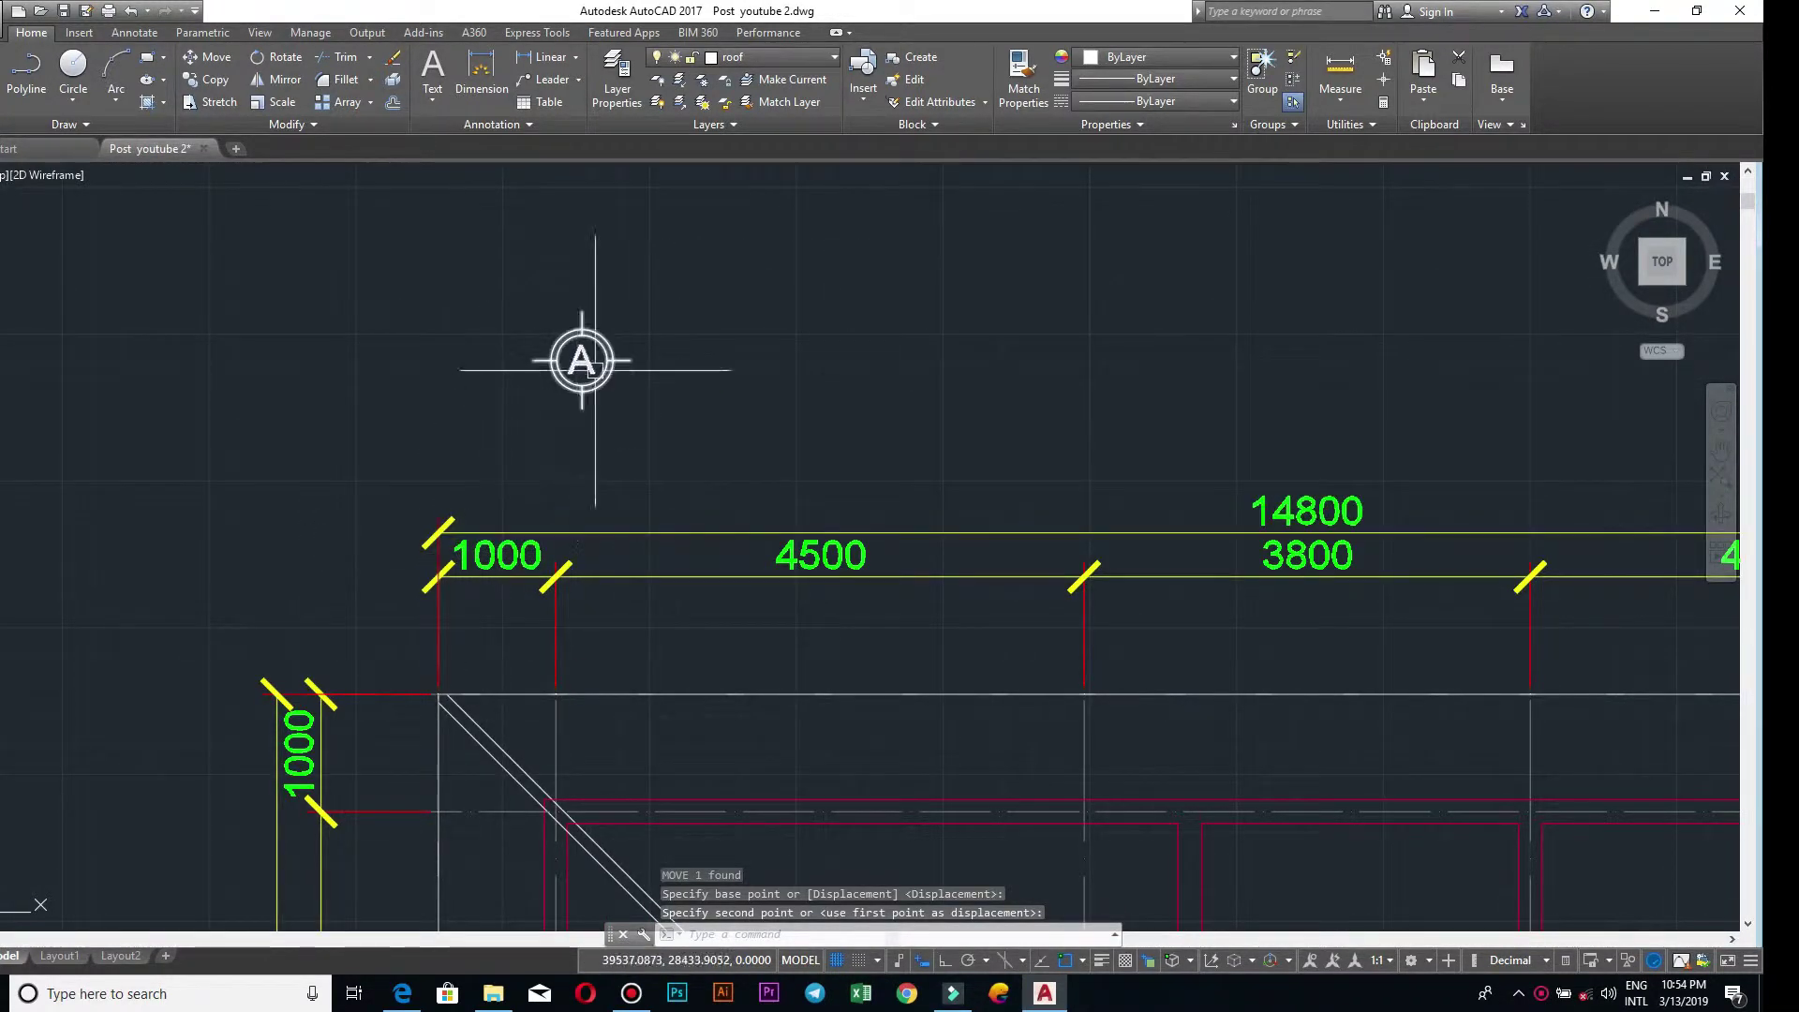
{"action": "scroll", "coordinate": [1083, 455], "scroll_direction": "down", "scroll_amount": 2}
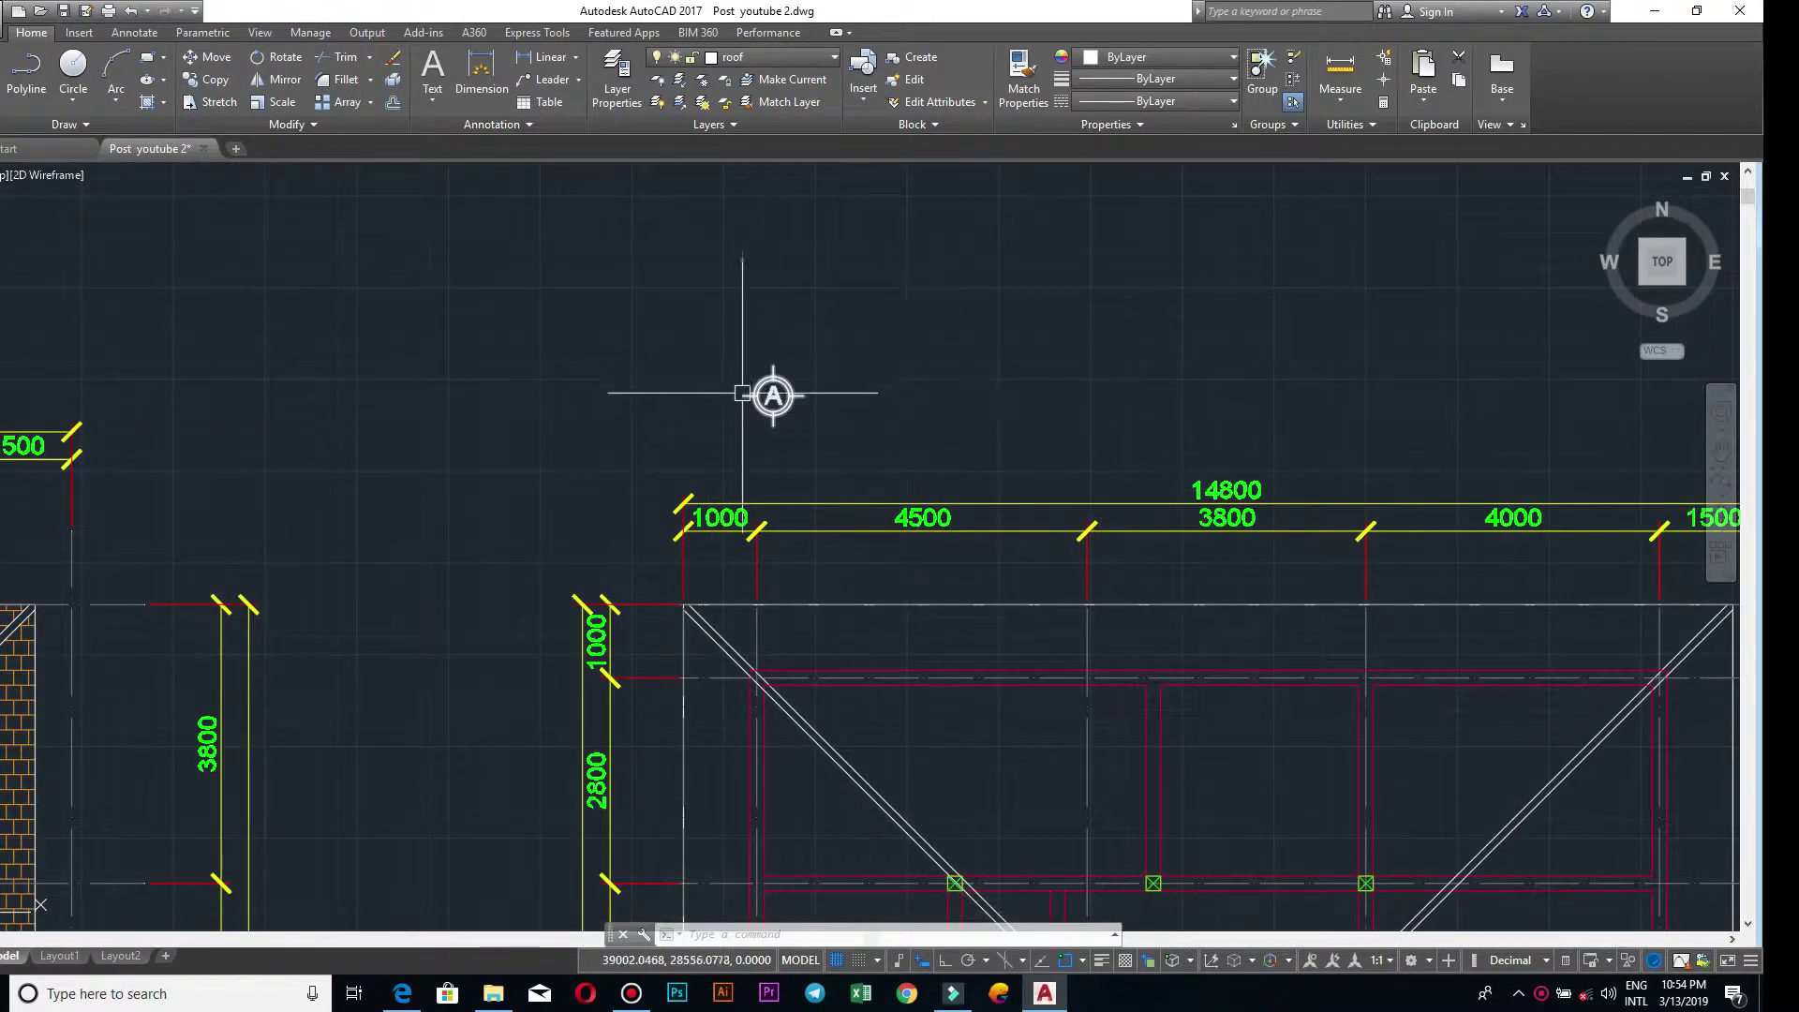
{"action": "scroll", "coordinate": [1253, 448], "scroll_direction": "down", "scroll_amount": 2}
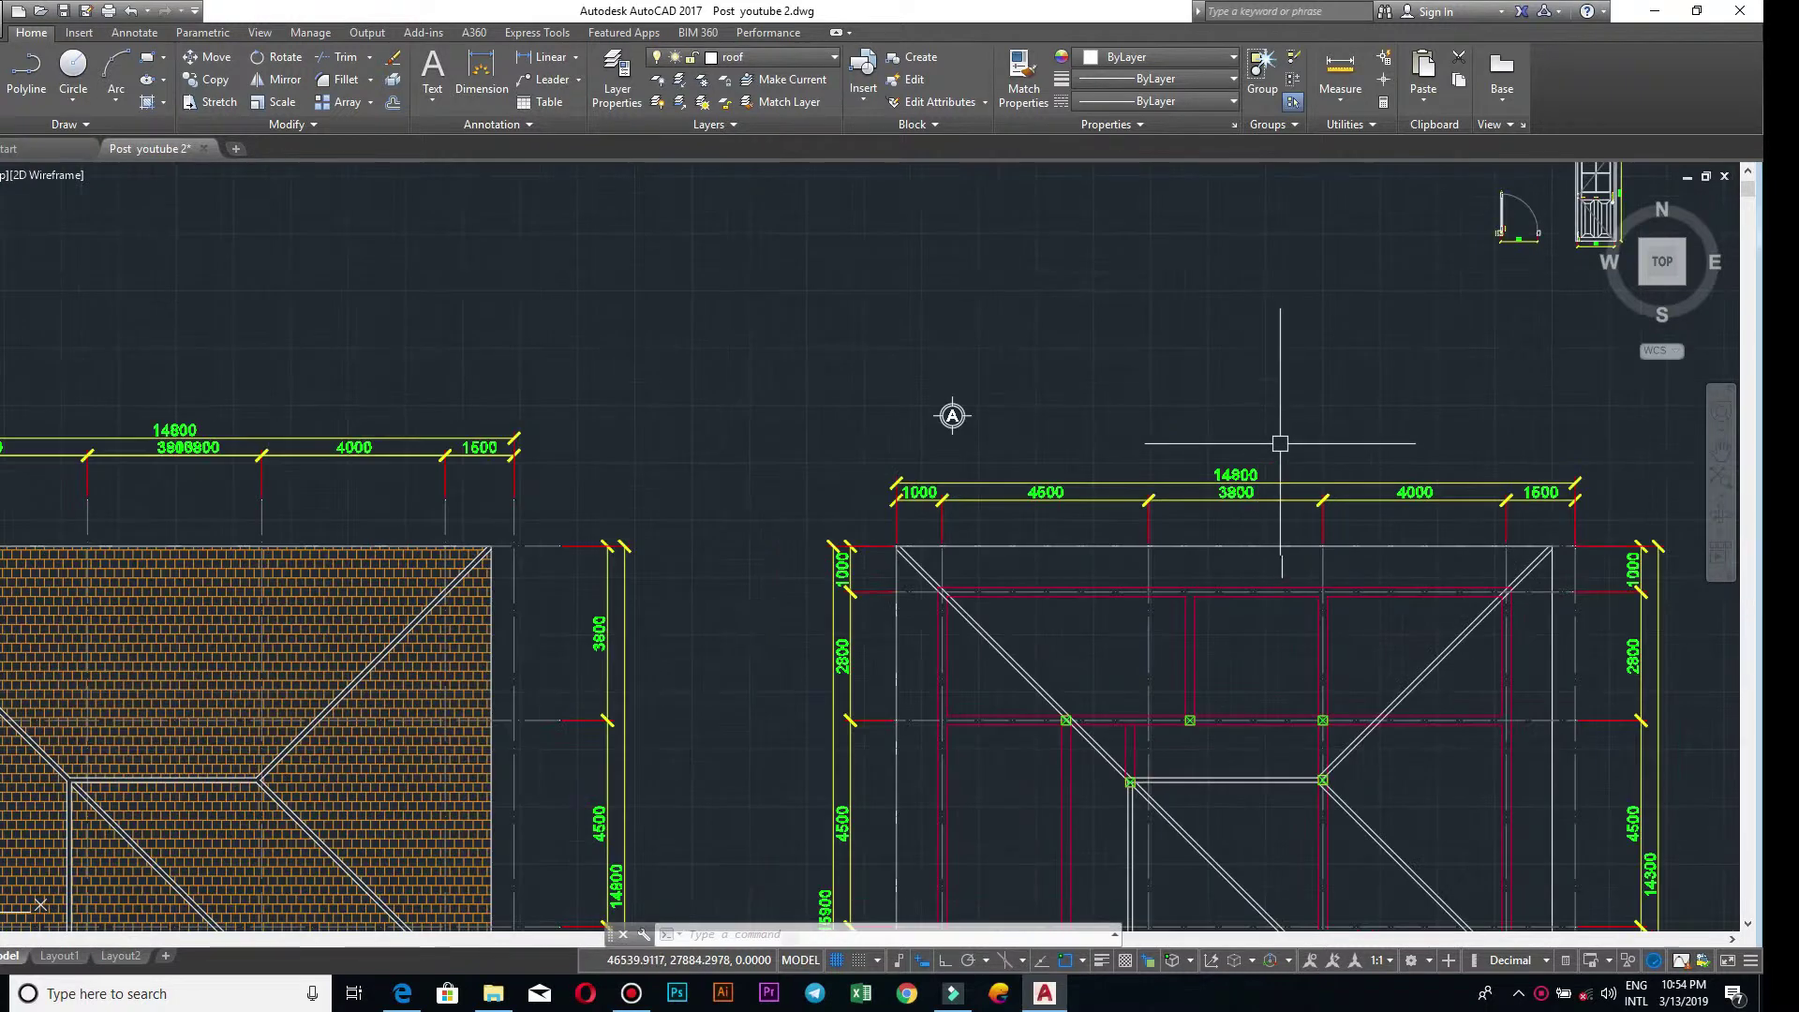
{"action": "scroll", "coordinate": [949, 432], "scroll_direction": "up", "scroll_amount": 4}
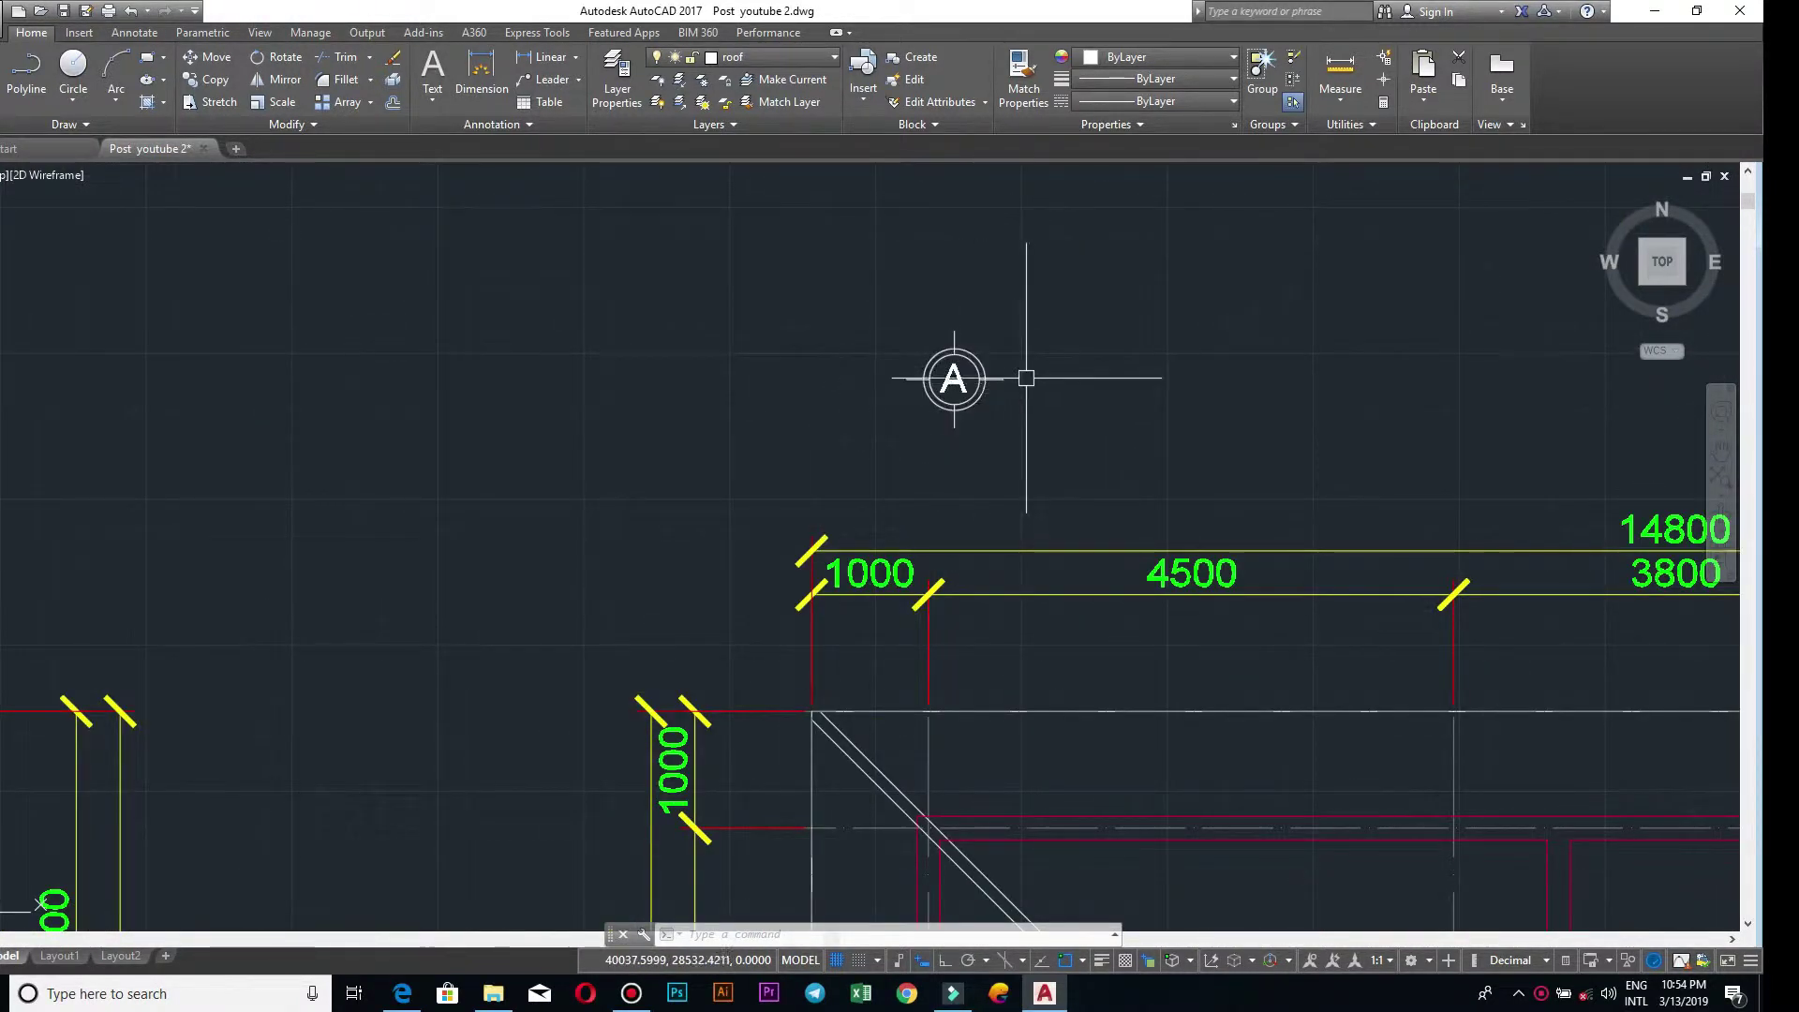
{"action": "scroll", "coordinate": [1009, 395], "scroll_direction": "down", "scroll_amount": 2}
{"action": "scroll", "coordinate": [1008, 393], "scroll_direction": "up", "scroll_amount": 4}
{"action": "scroll", "coordinate": [1009, 396], "scroll_direction": "down", "scroll_amount": 2}
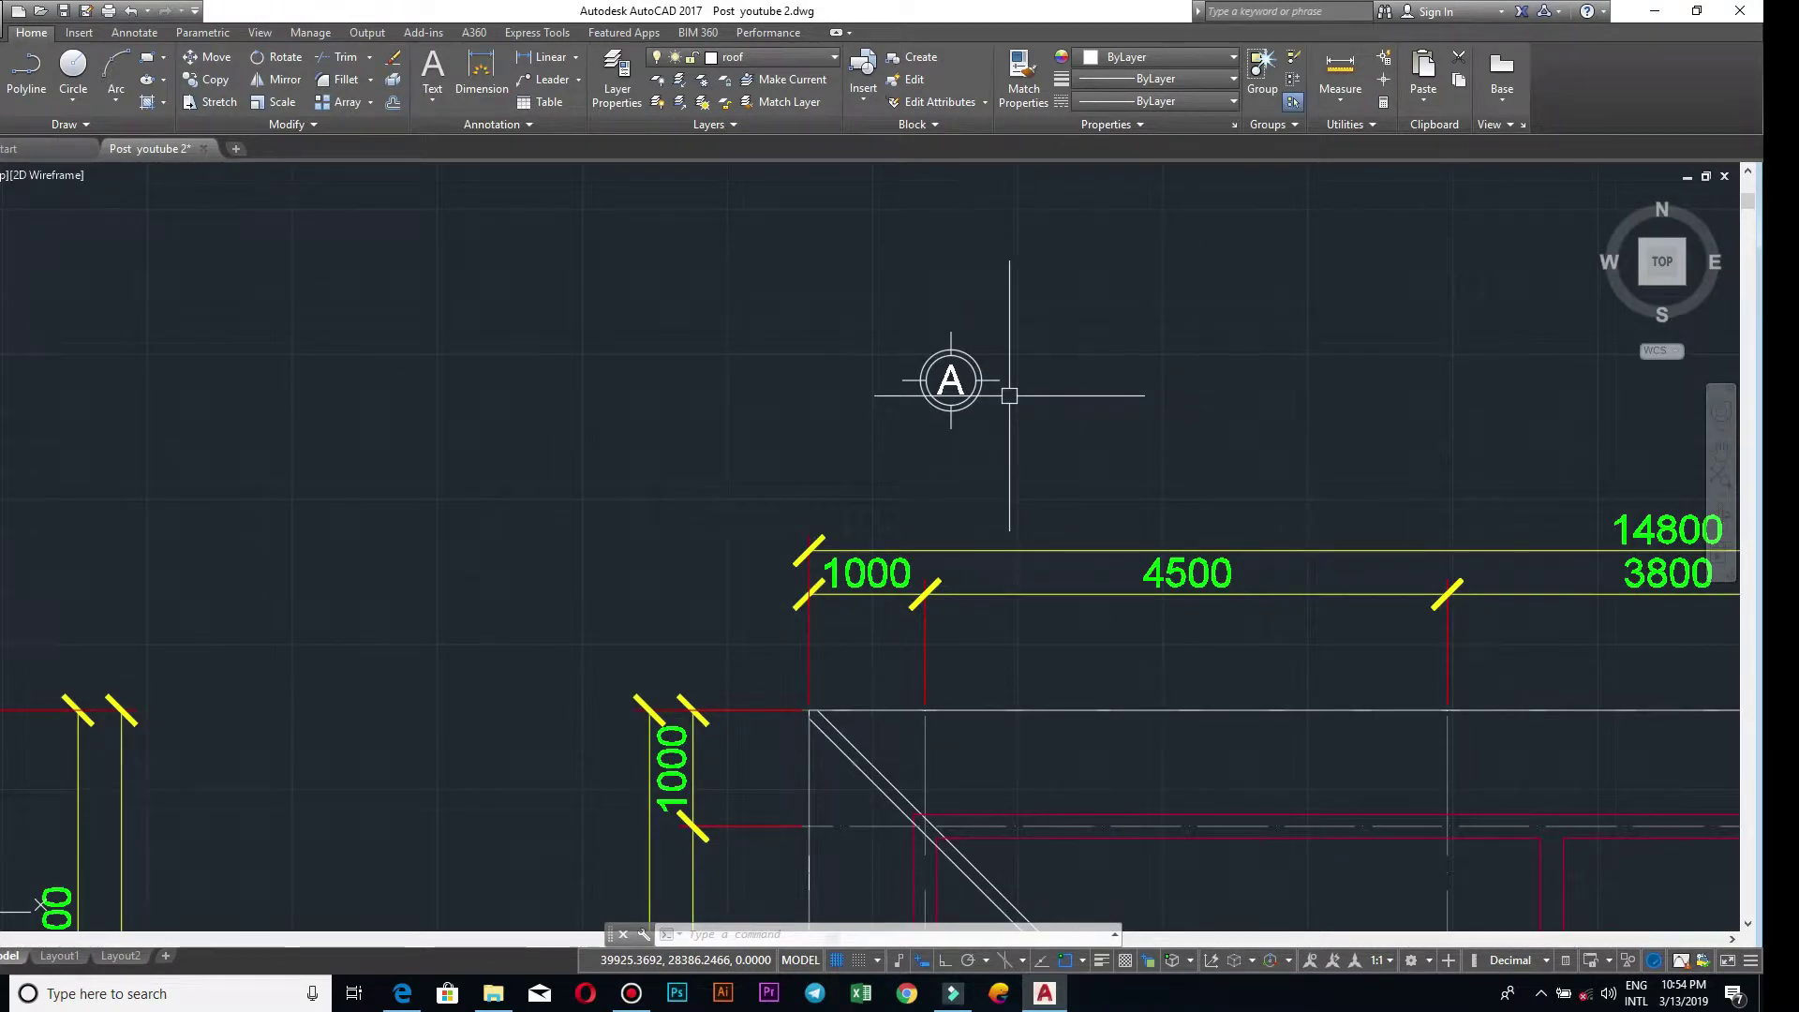
{"action": "scroll", "coordinate": [1009, 396], "scroll_direction": "down", "scroll_amount": 2}
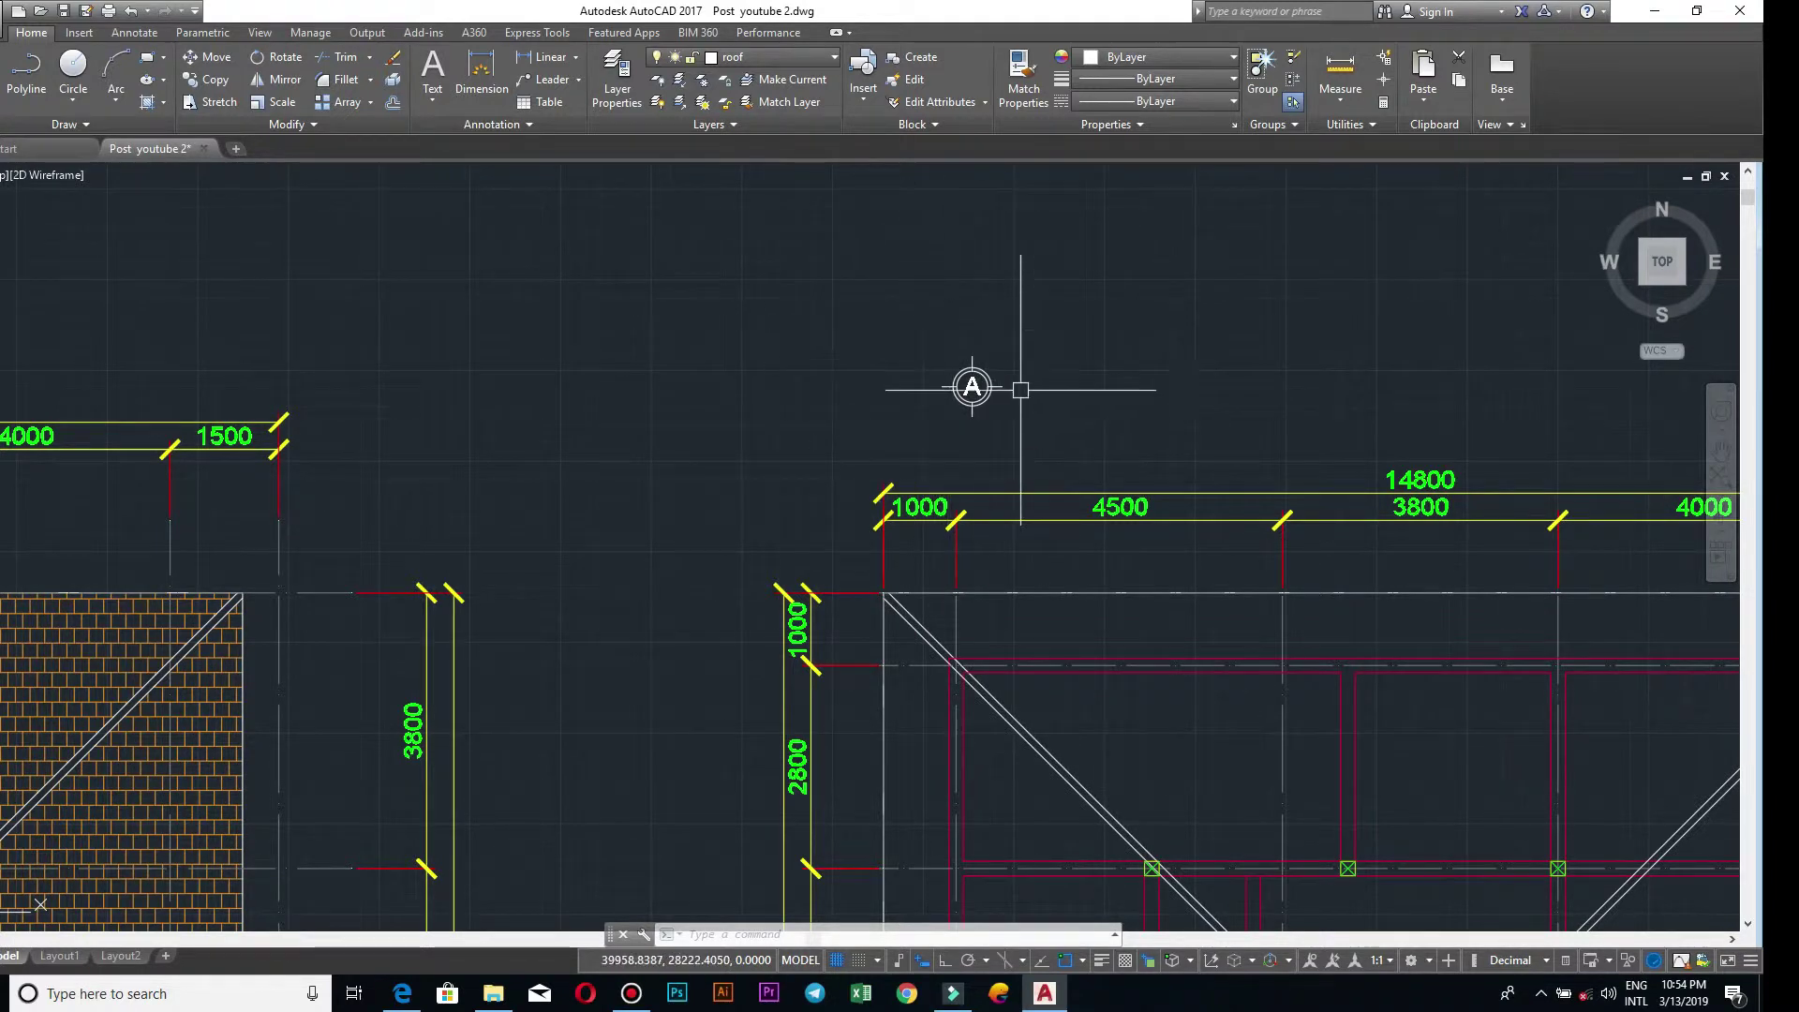
{"action": "scroll", "coordinate": [1016, 341], "scroll_direction": "down", "scroll_amount": 1}
{"action": "scroll", "coordinate": [1016, 341], "scroll_direction": "up", "scroll_amount": 2}
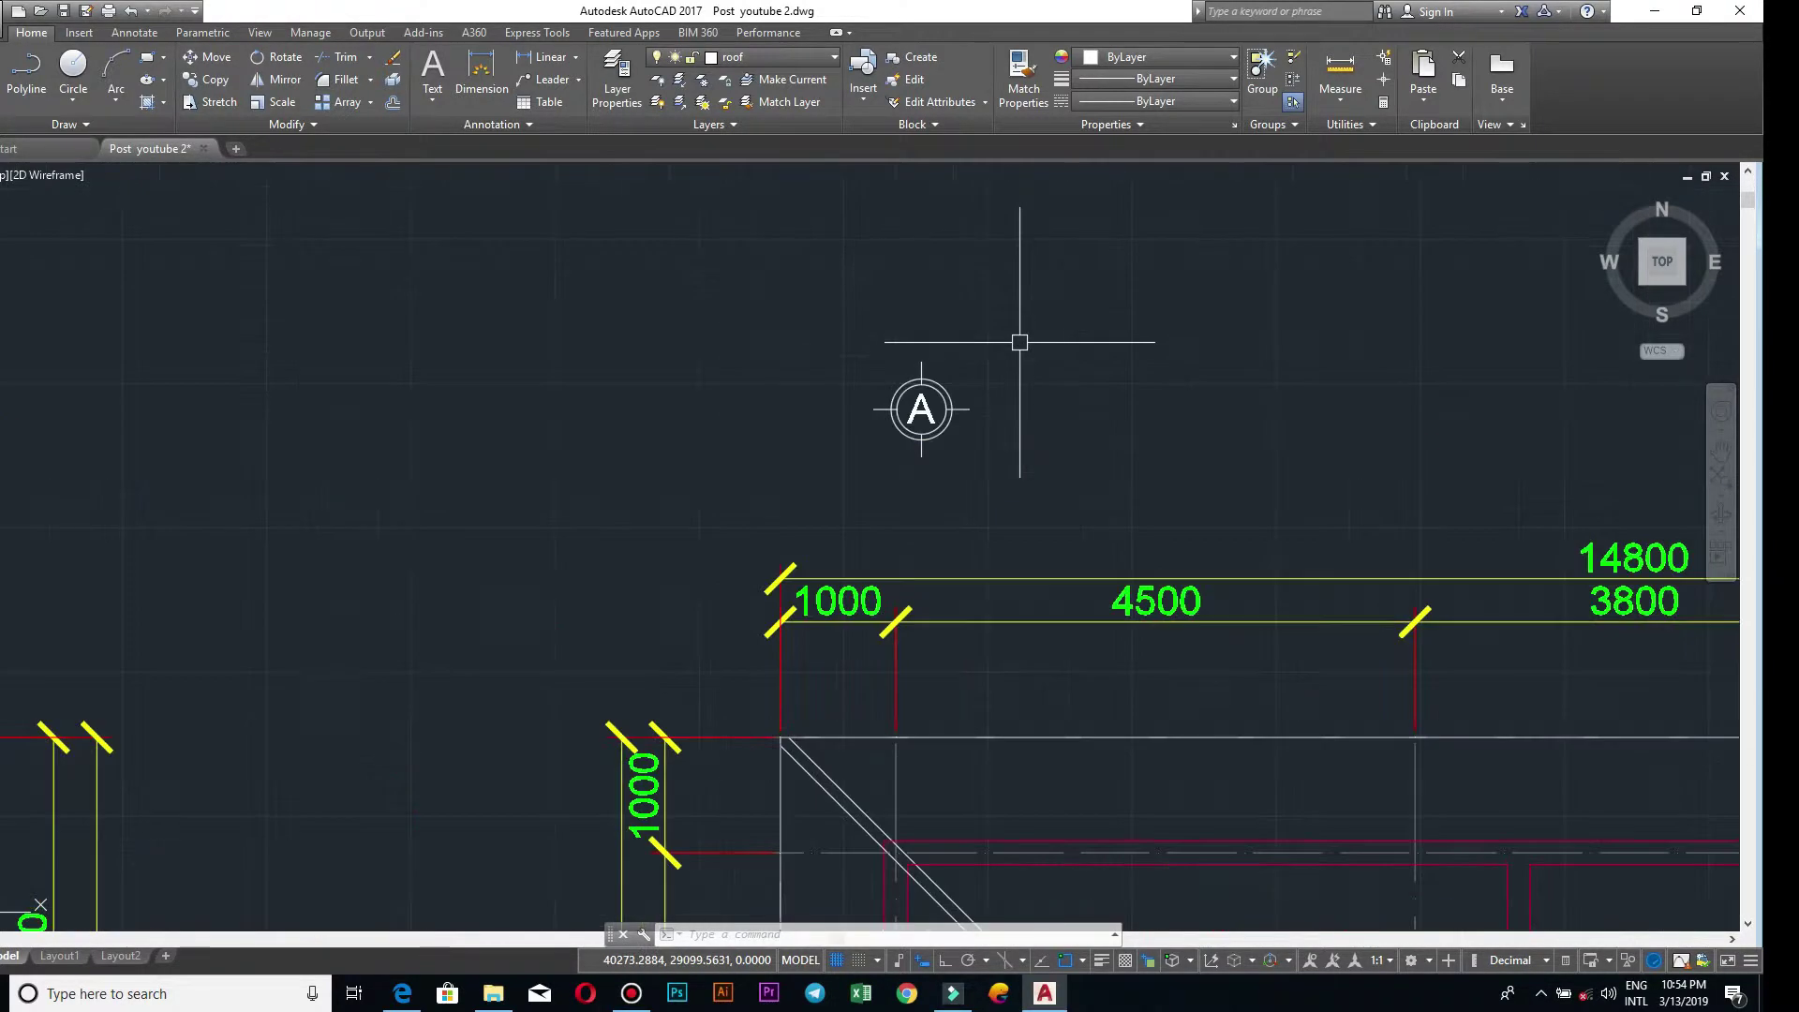
{"action": "scroll", "coordinate": [1086, 375], "scroll_direction": "down", "scroll_amount": 1}
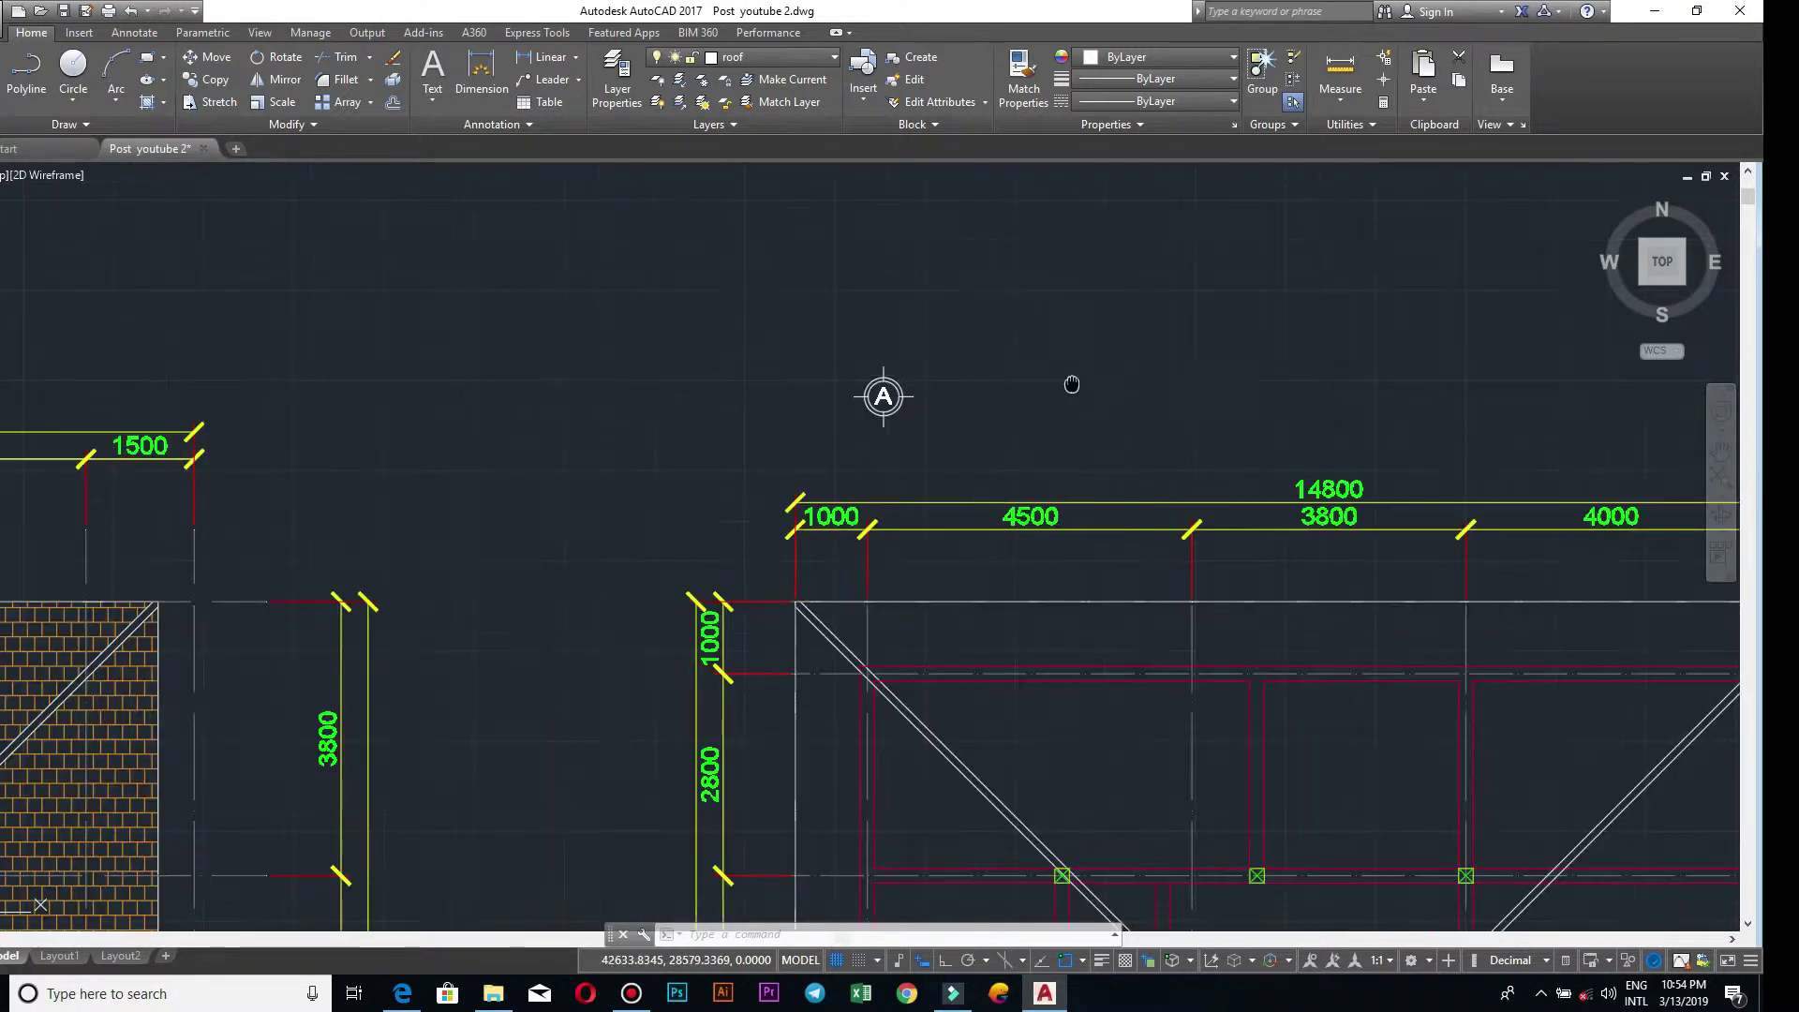
{"action": "middle_click_drag", "start_coordinate": [1071, 385], "coordinate": [751, 401]}
{"action": "scroll", "coordinate": [755, 408], "scroll_direction": "up", "scroll_amount": 1}
{"action": "type", "text": "c"}
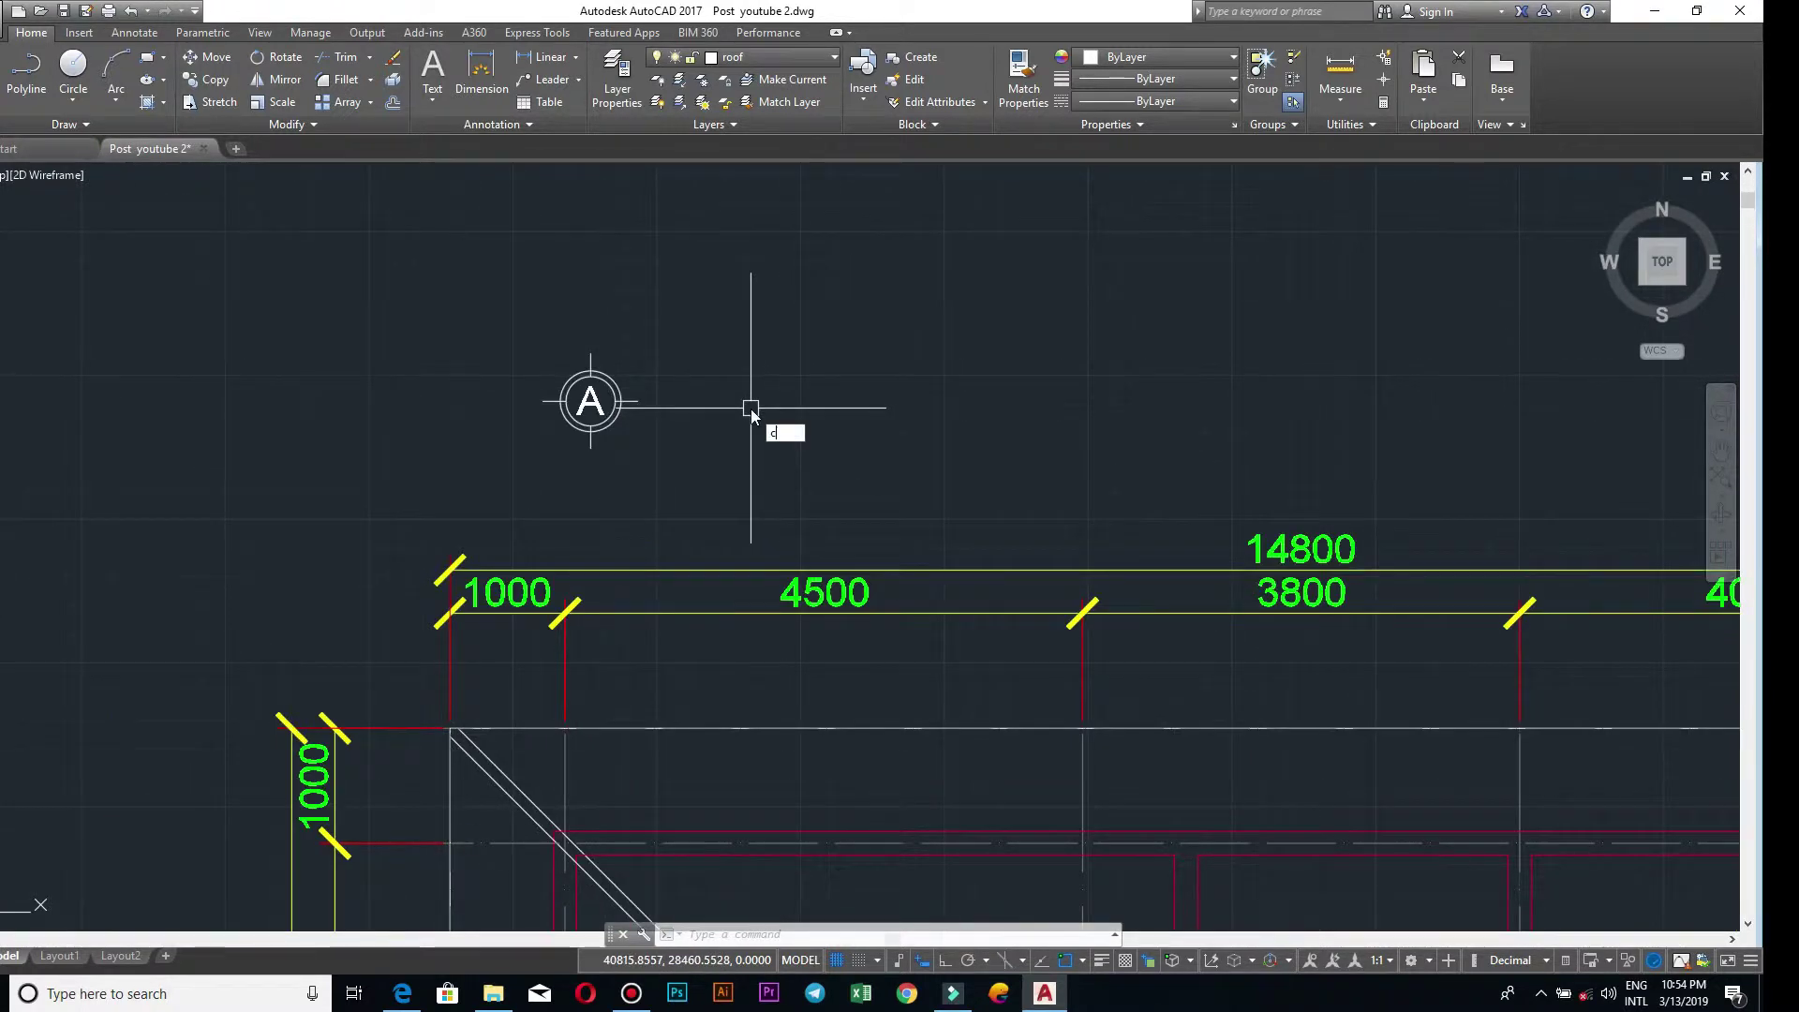
- Draw a circle of diameter 526 centred just right of the A bubble
{"action": "key", "text": "Return"}
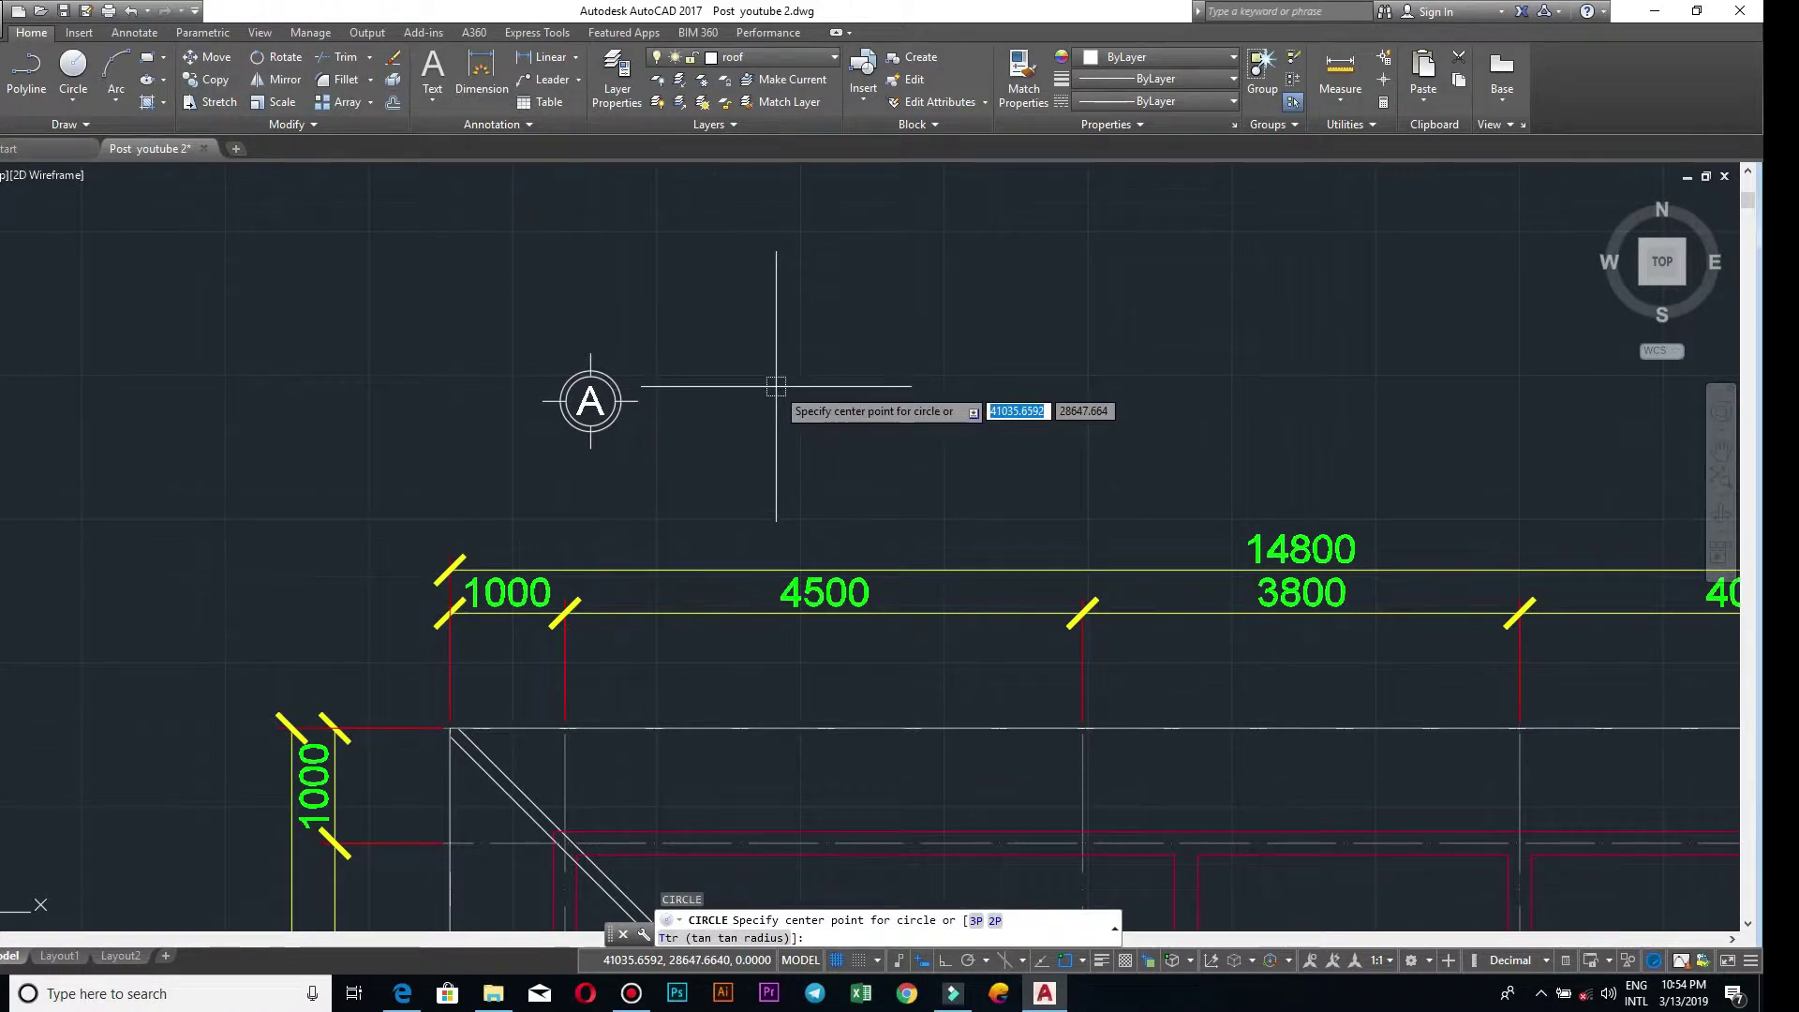
{"action": "left_click", "coordinate": [776, 386]}
{"action": "type", "text": "d"}
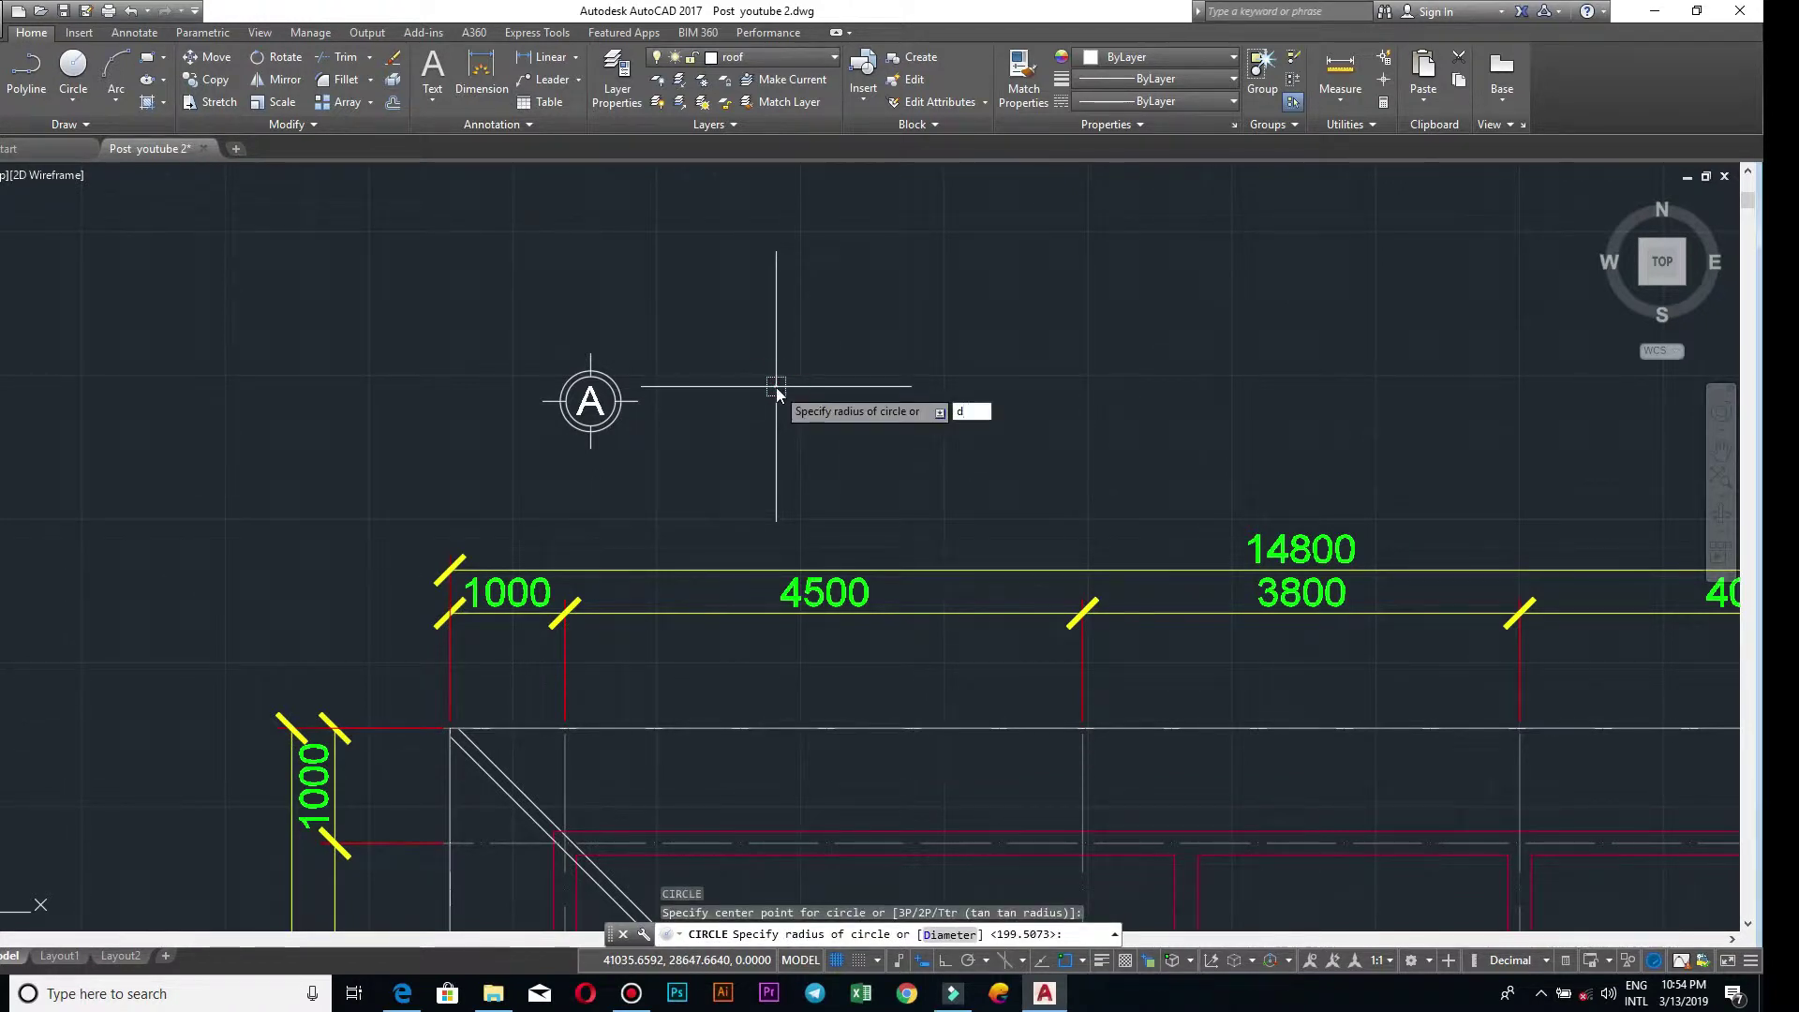
{"action": "key", "text": "Return"}
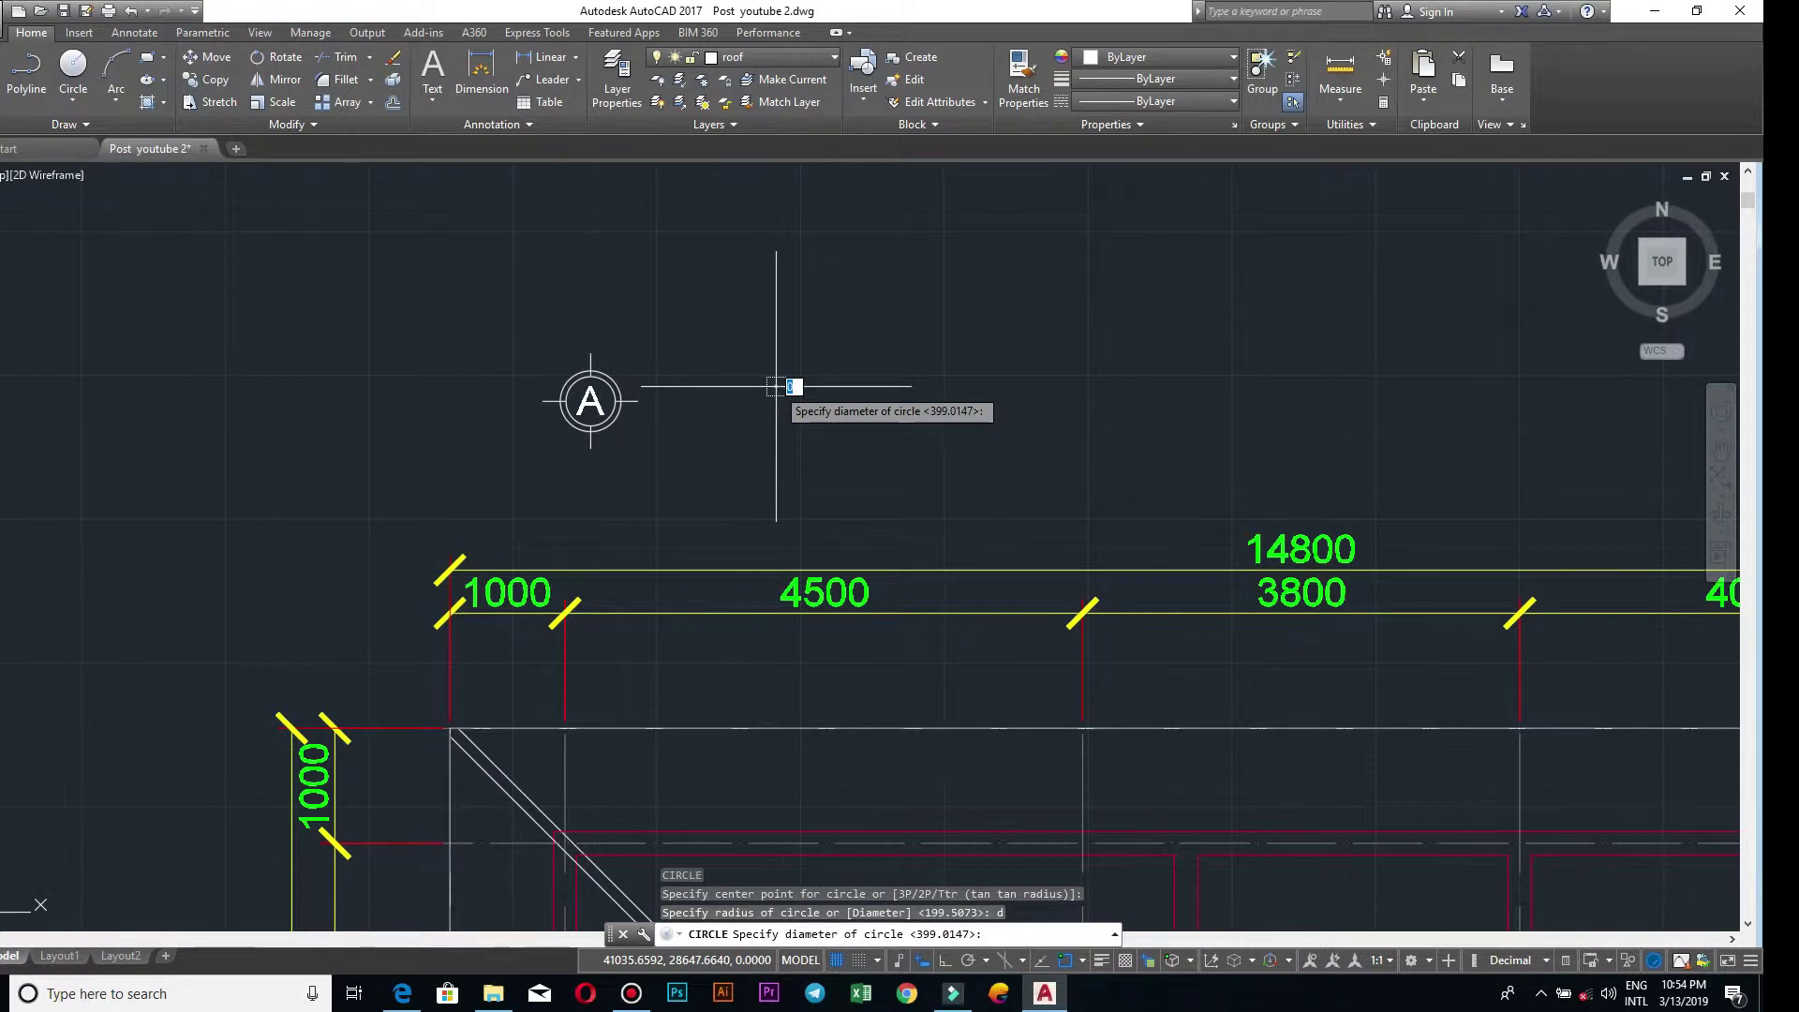
{"action": "type", "text": "52"}
{"action": "key", "text": "Return"}
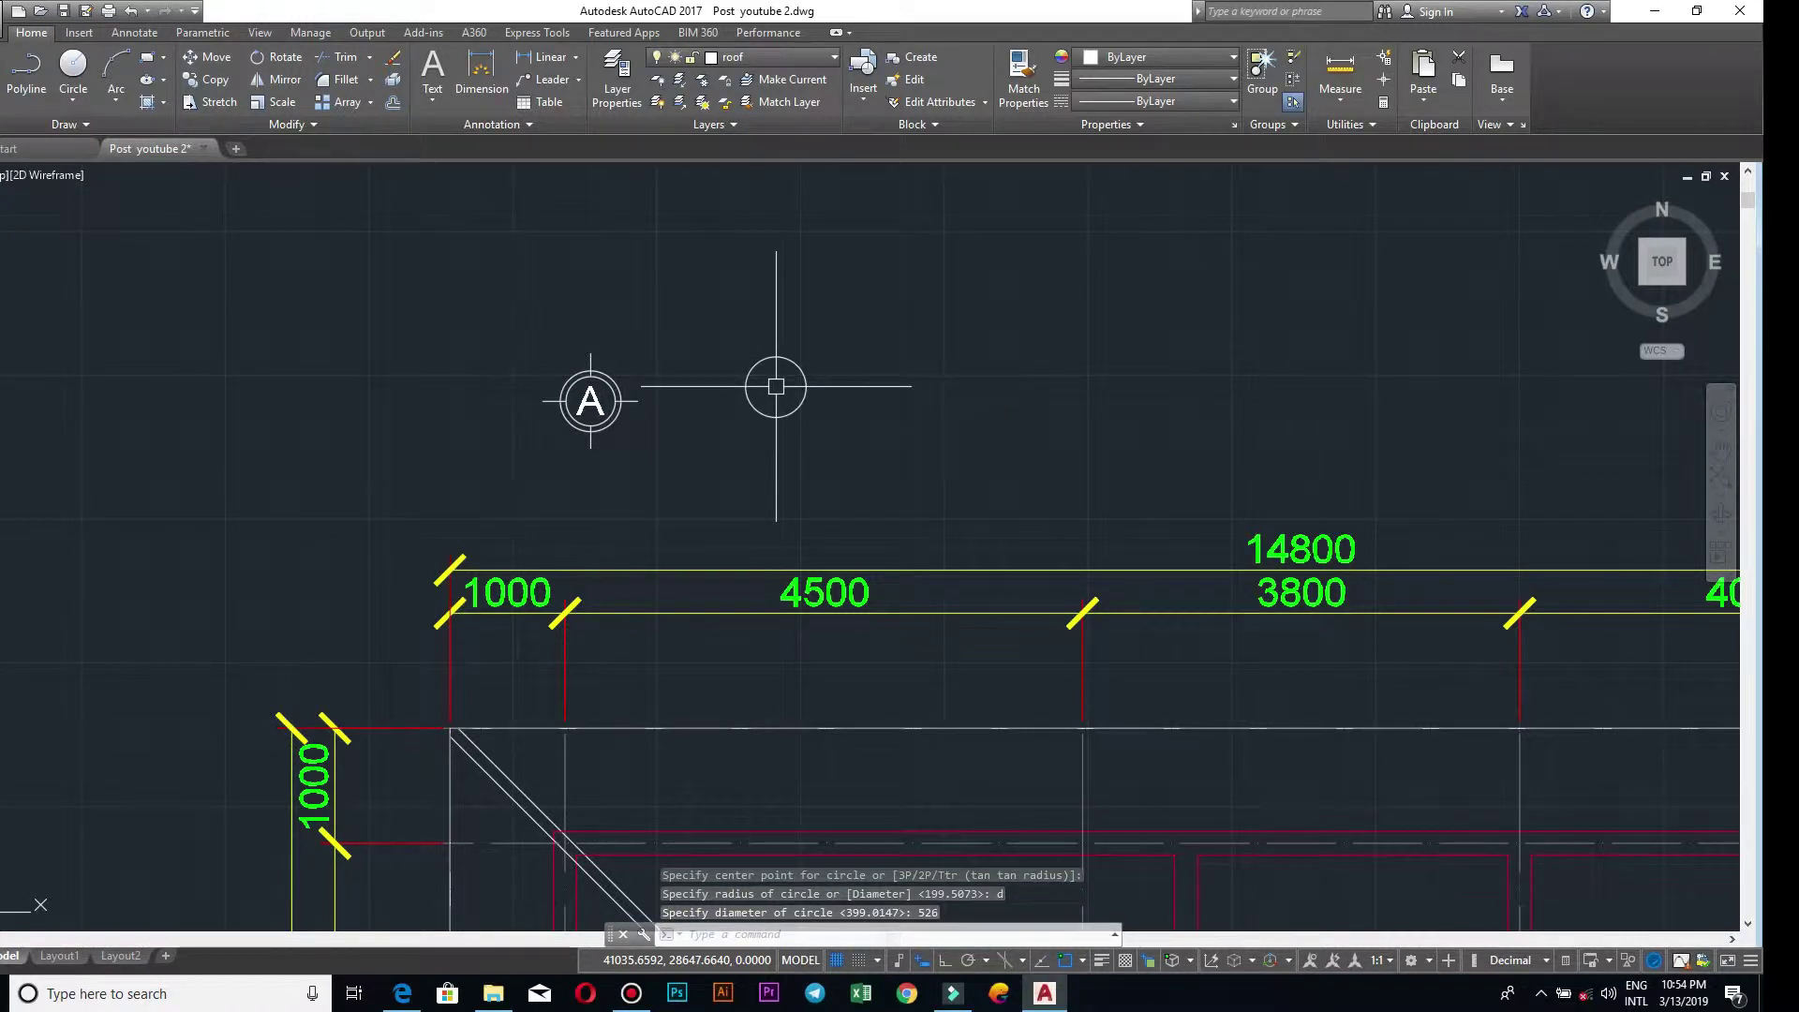
{"action": "scroll", "coordinate": [776, 386], "scroll_direction": "up", "scroll_amount": 2}
{"action": "scroll", "coordinate": [740, 351], "scroll_direction": "down", "scroll_amount": 2}
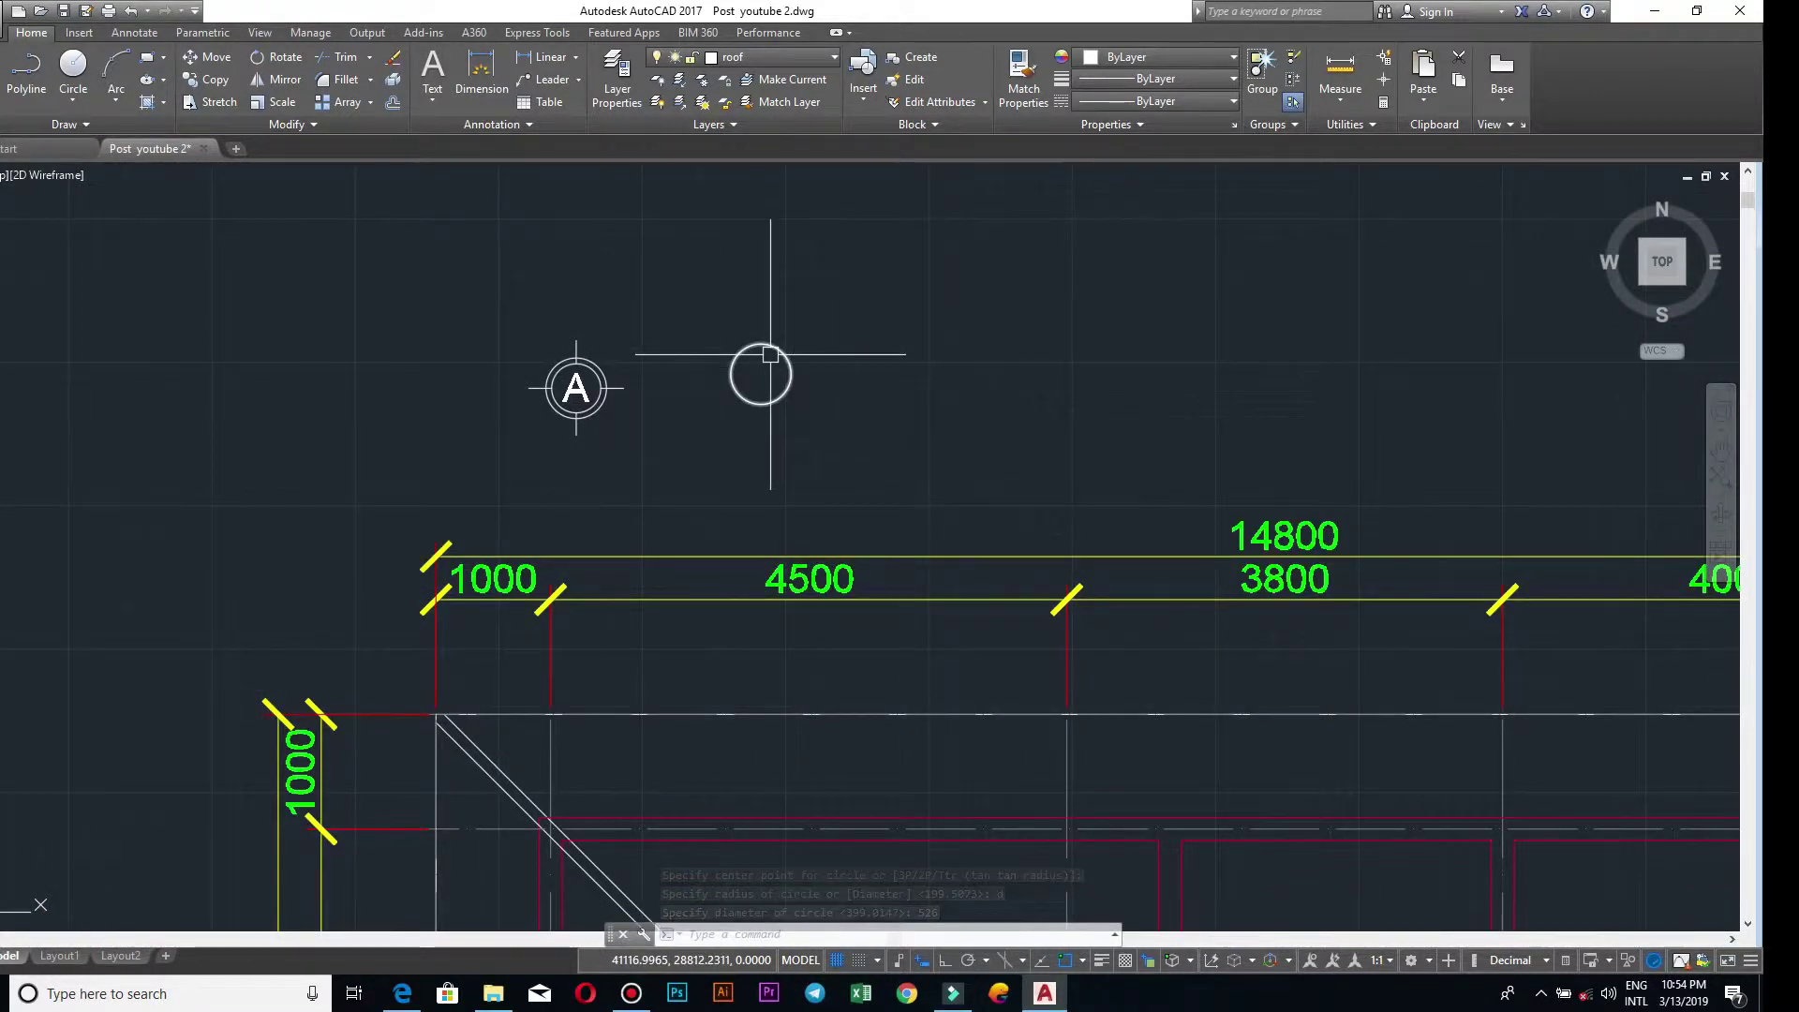
{"action": "scroll", "coordinate": [770, 412], "scroll_direction": "up", "scroll_amount": 2}
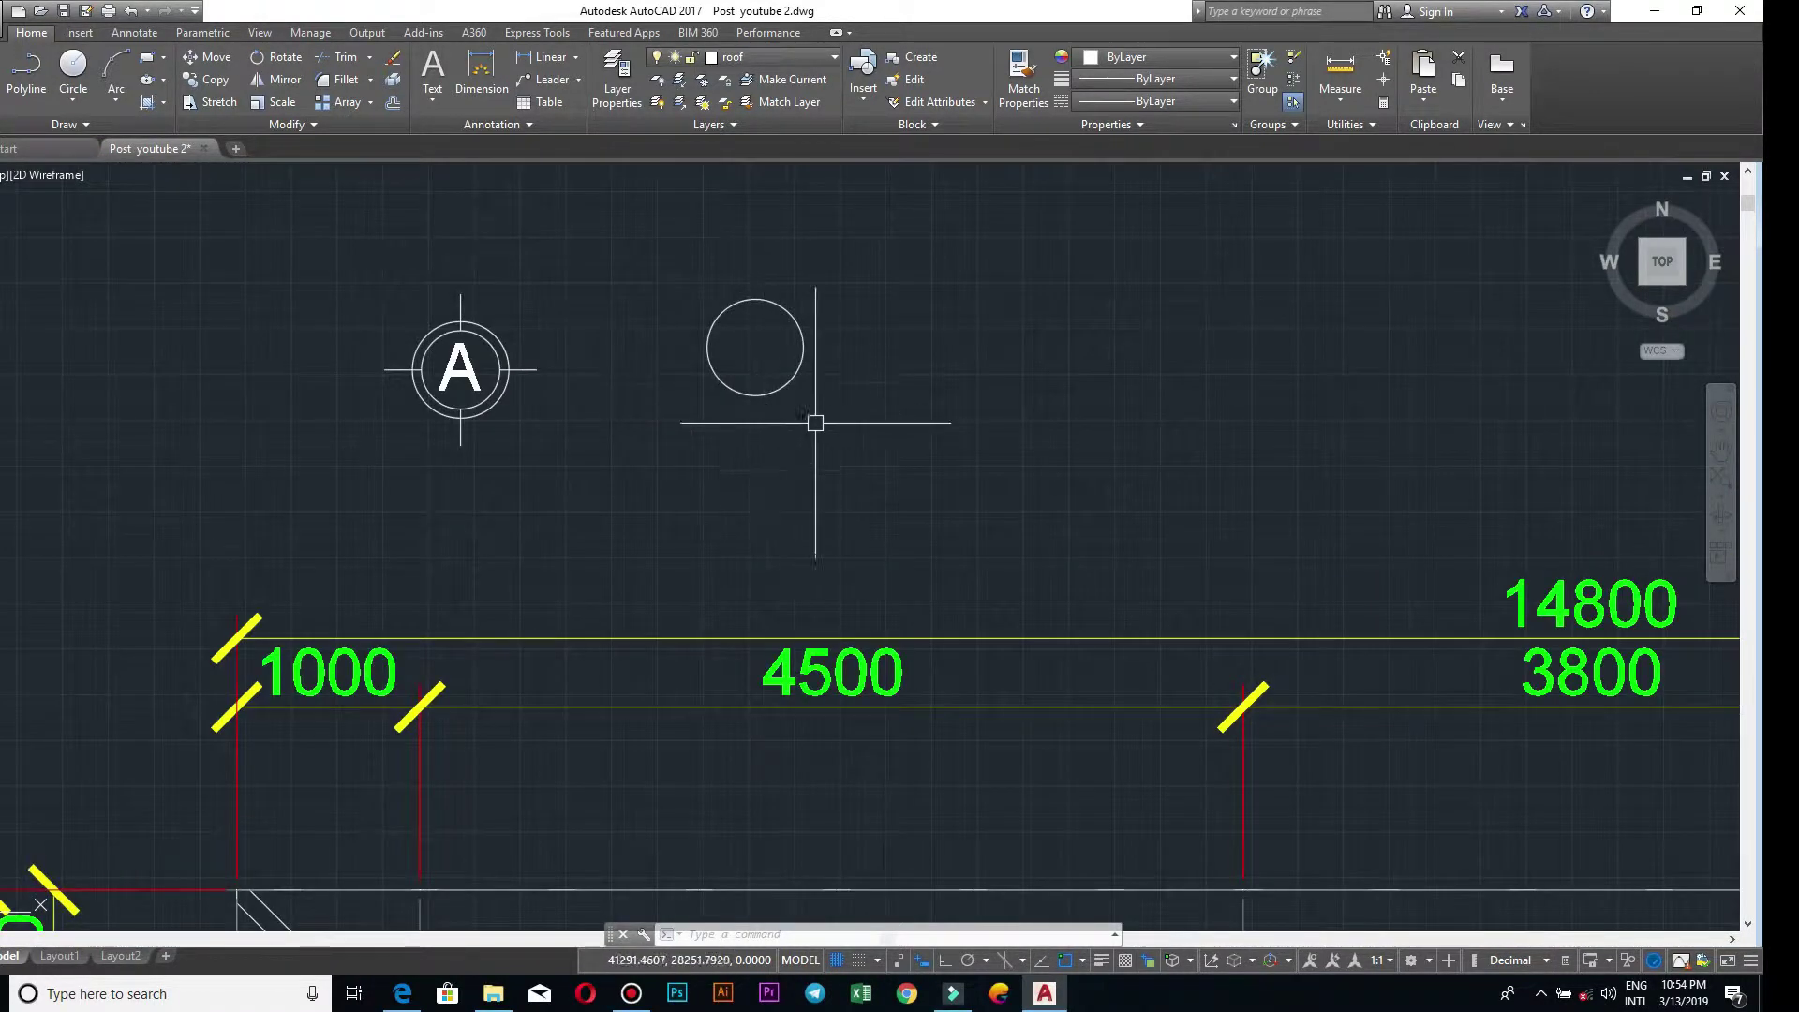
{"action": "scroll", "coordinate": [815, 422], "scroll_direction": "down", "scroll_amount": 2}
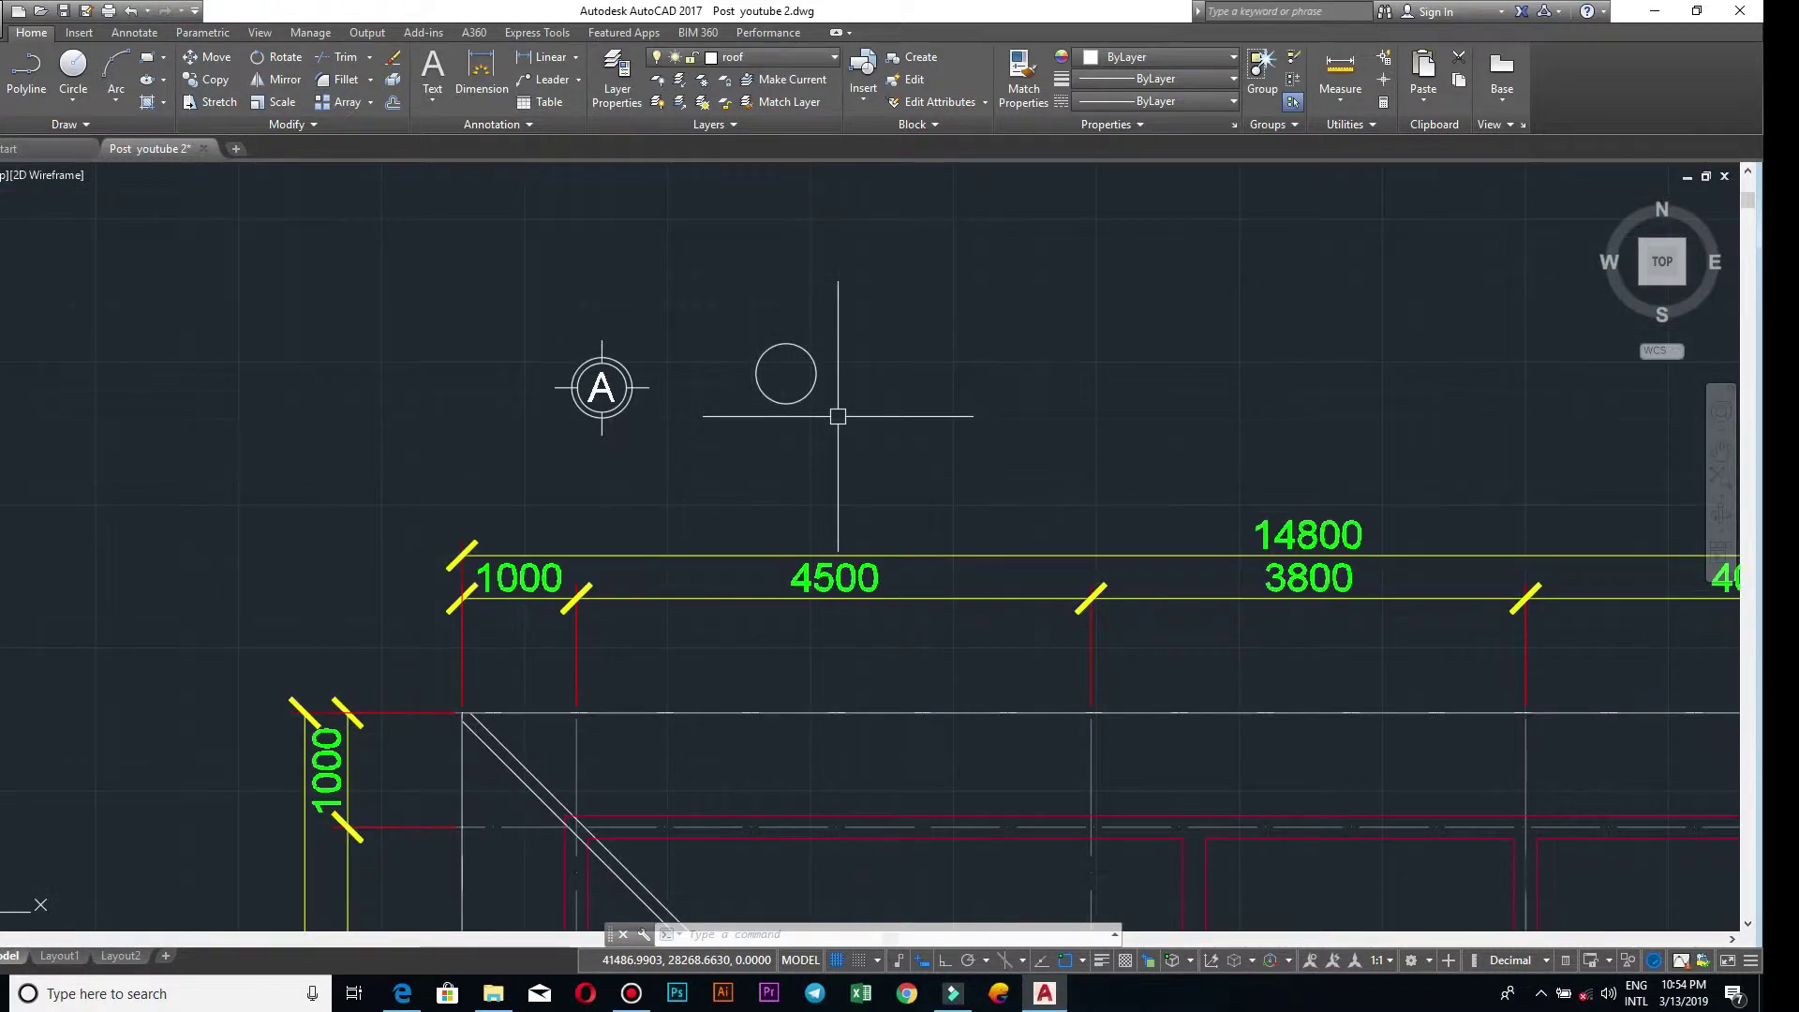
{"action": "scroll", "coordinate": [837, 416], "scroll_direction": "up", "scroll_amount": 2}
{"action": "middle_click_drag", "start_coordinate": [831, 406], "coordinate": [947, 527]}
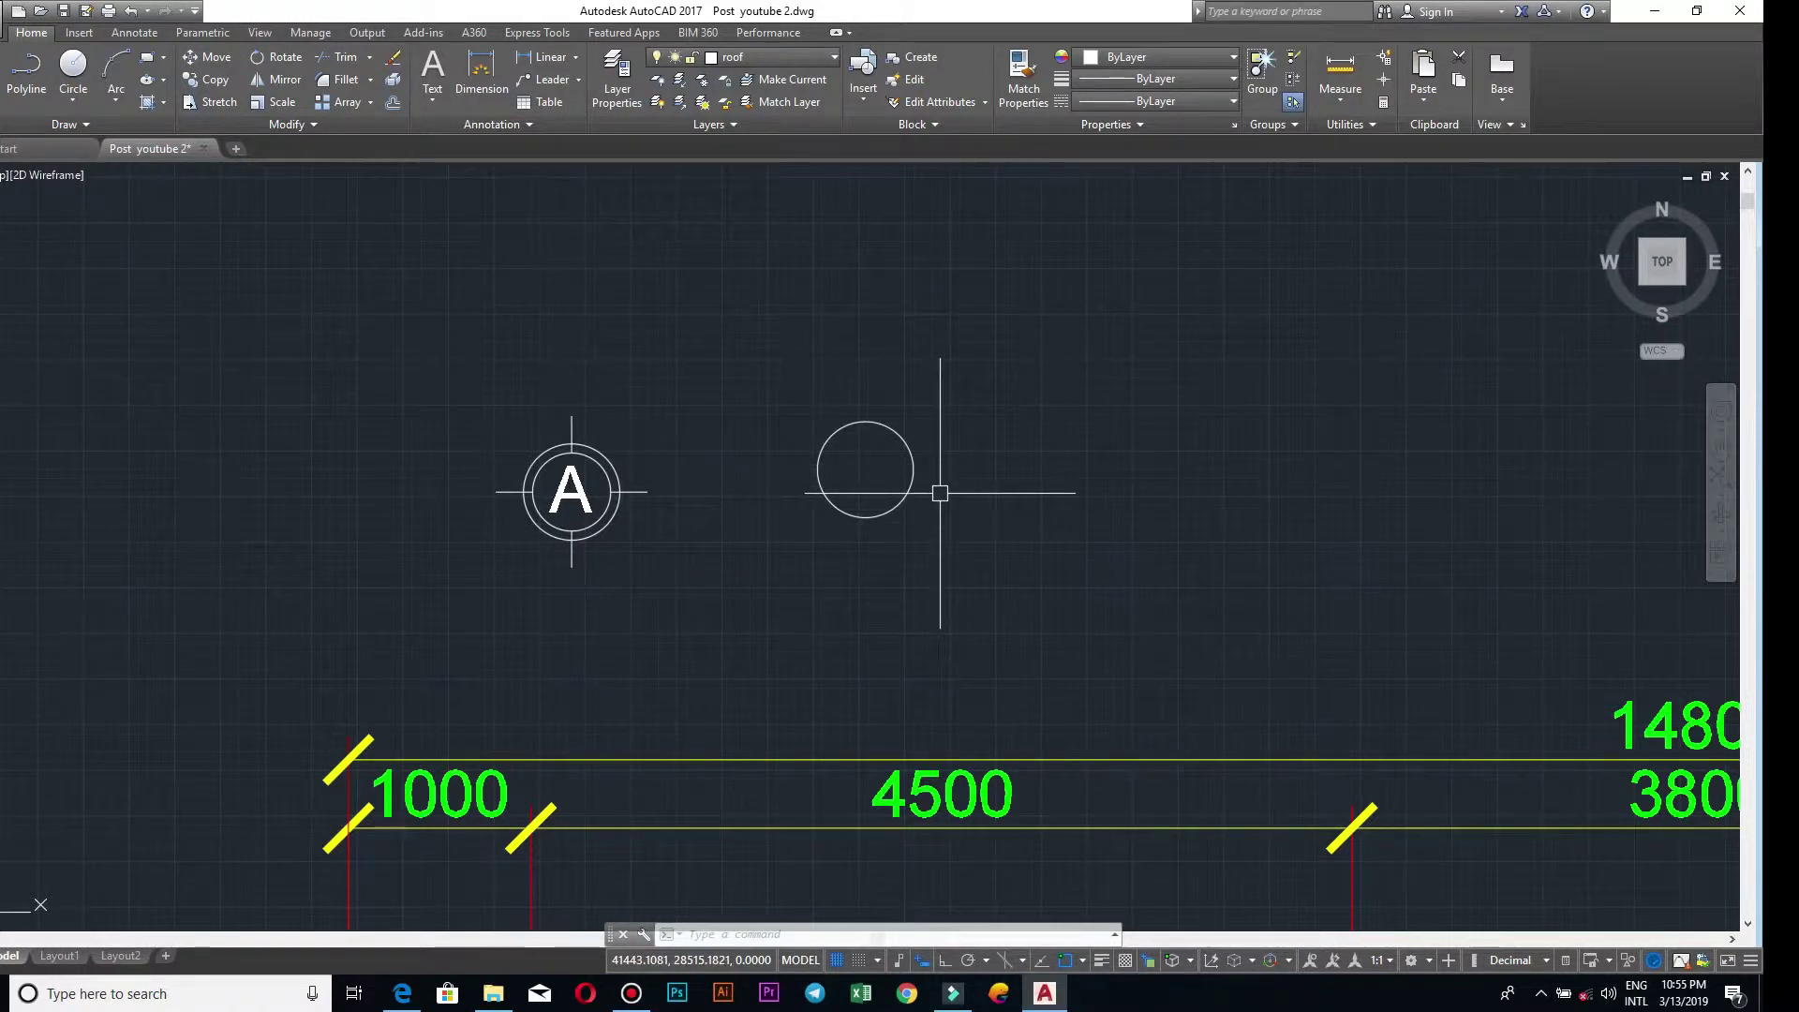
- Offset the 526 circle by 50 to form a concentric second ring
{"action": "type", "text": "o"}
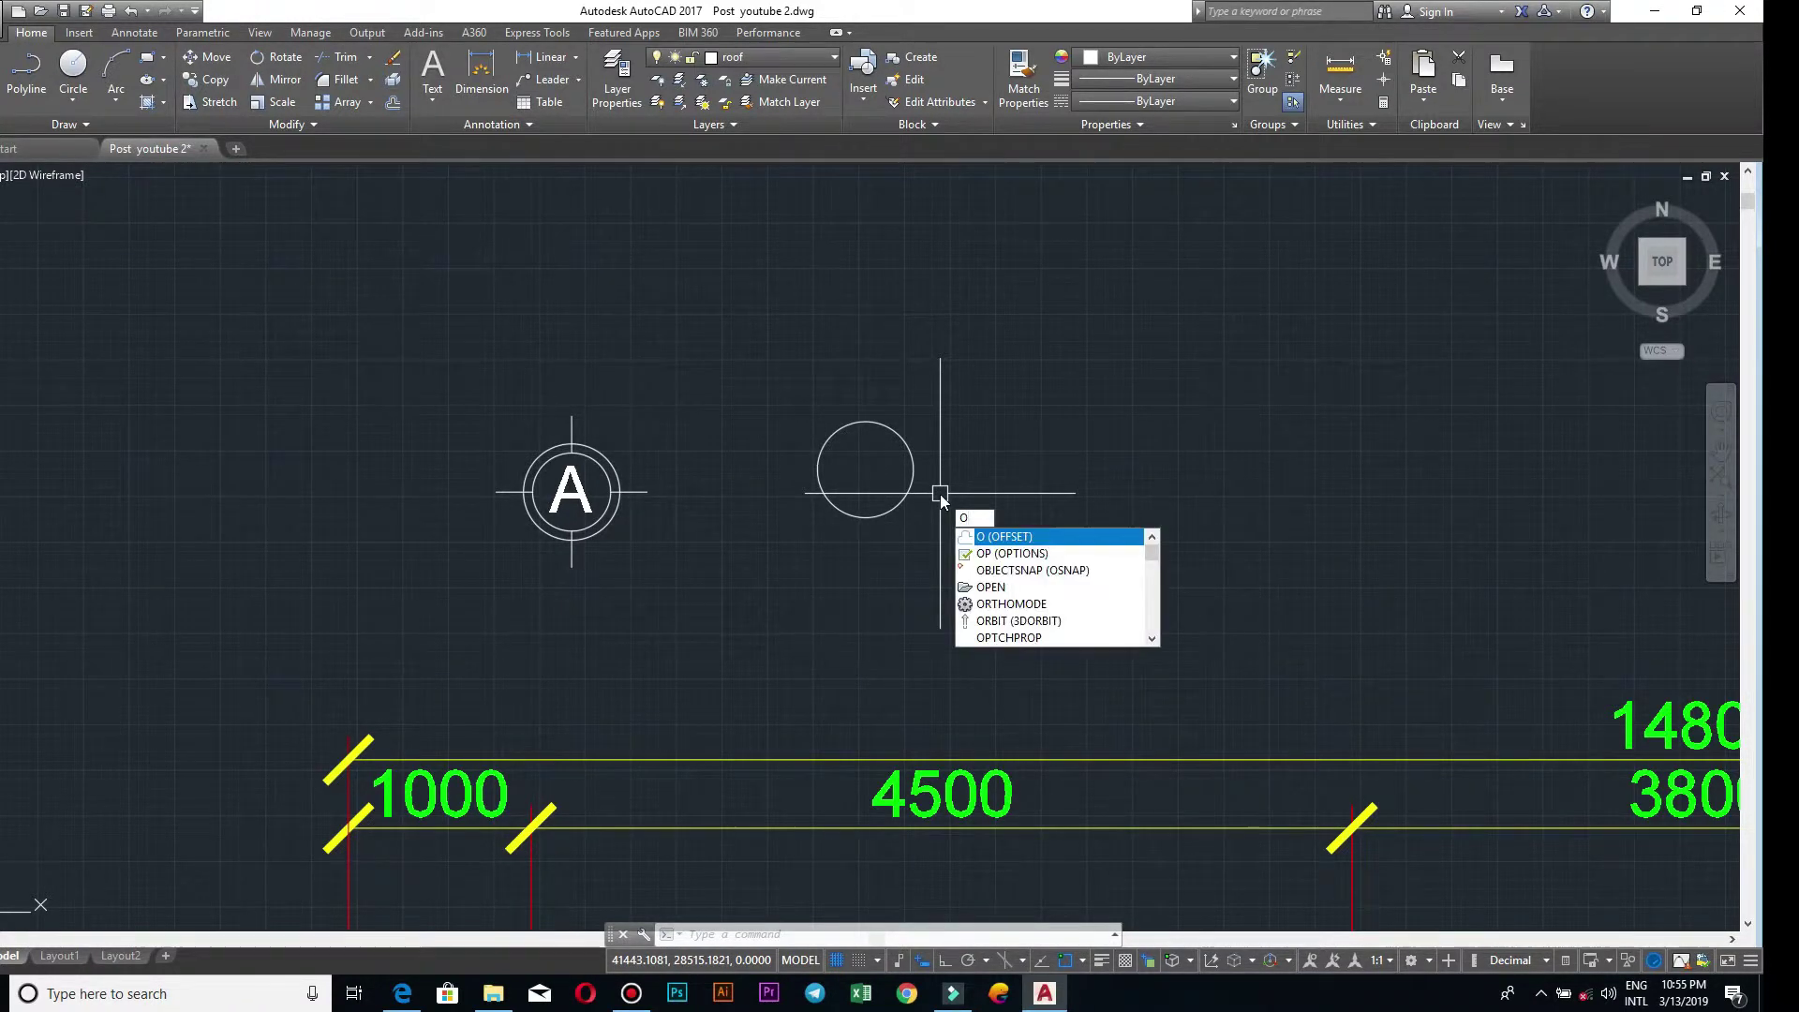
{"action": "key", "text": "Return"}
{"action": "key", "text": "Return"}
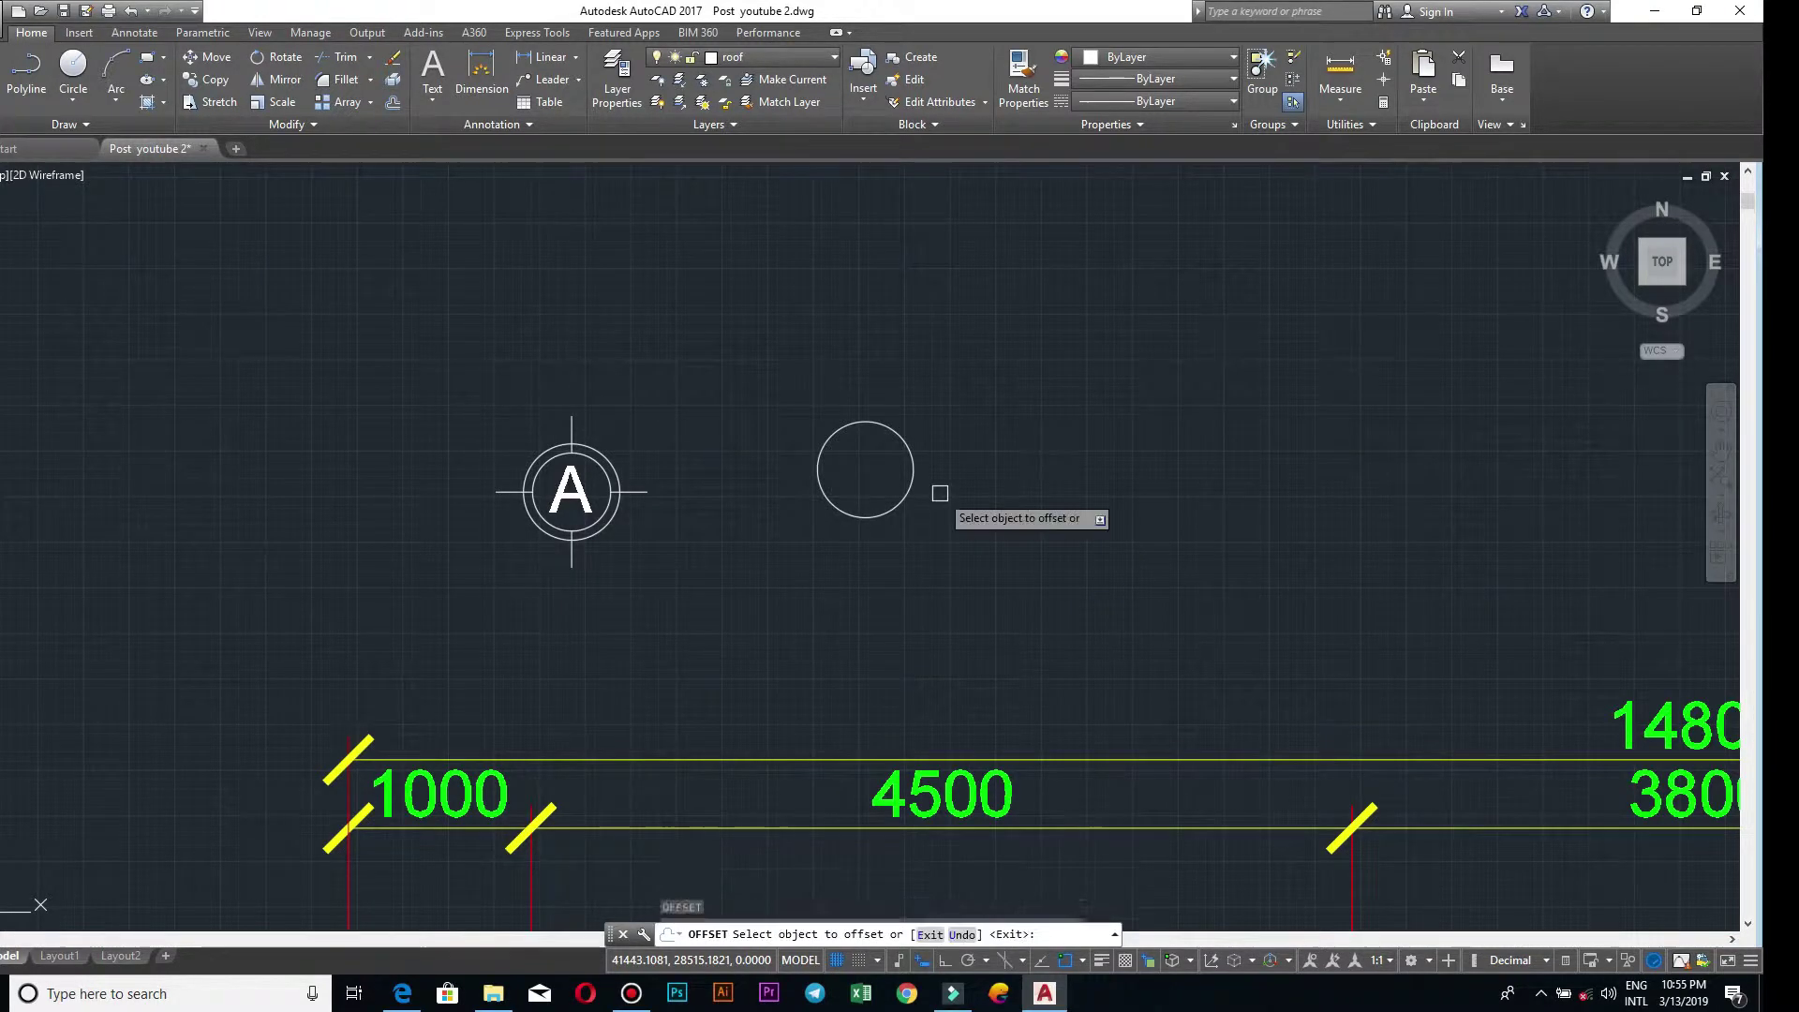
{"action": "left_click", "coordinate": [907, 491]}
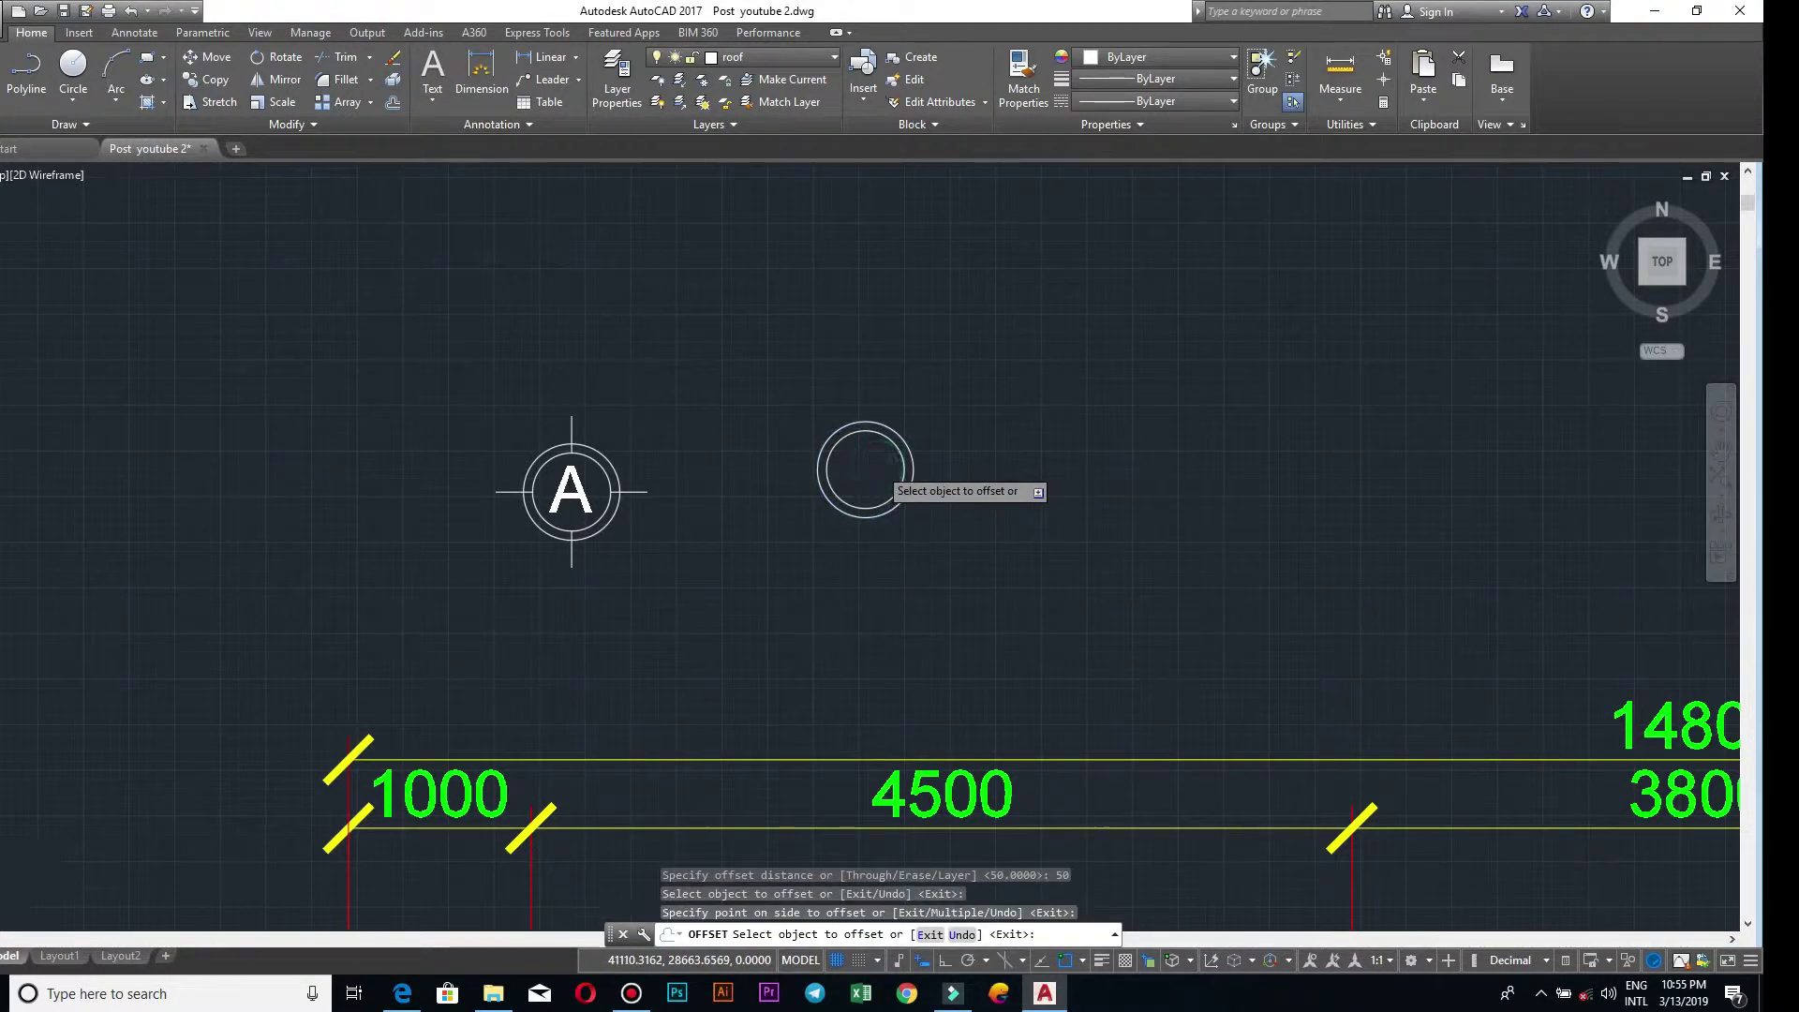
{"action": "scroll", "coordinate": [885, 465], "scroll_direction": "up", "scroll_amount": 2}
{"action": "key", "text": "Escape"}
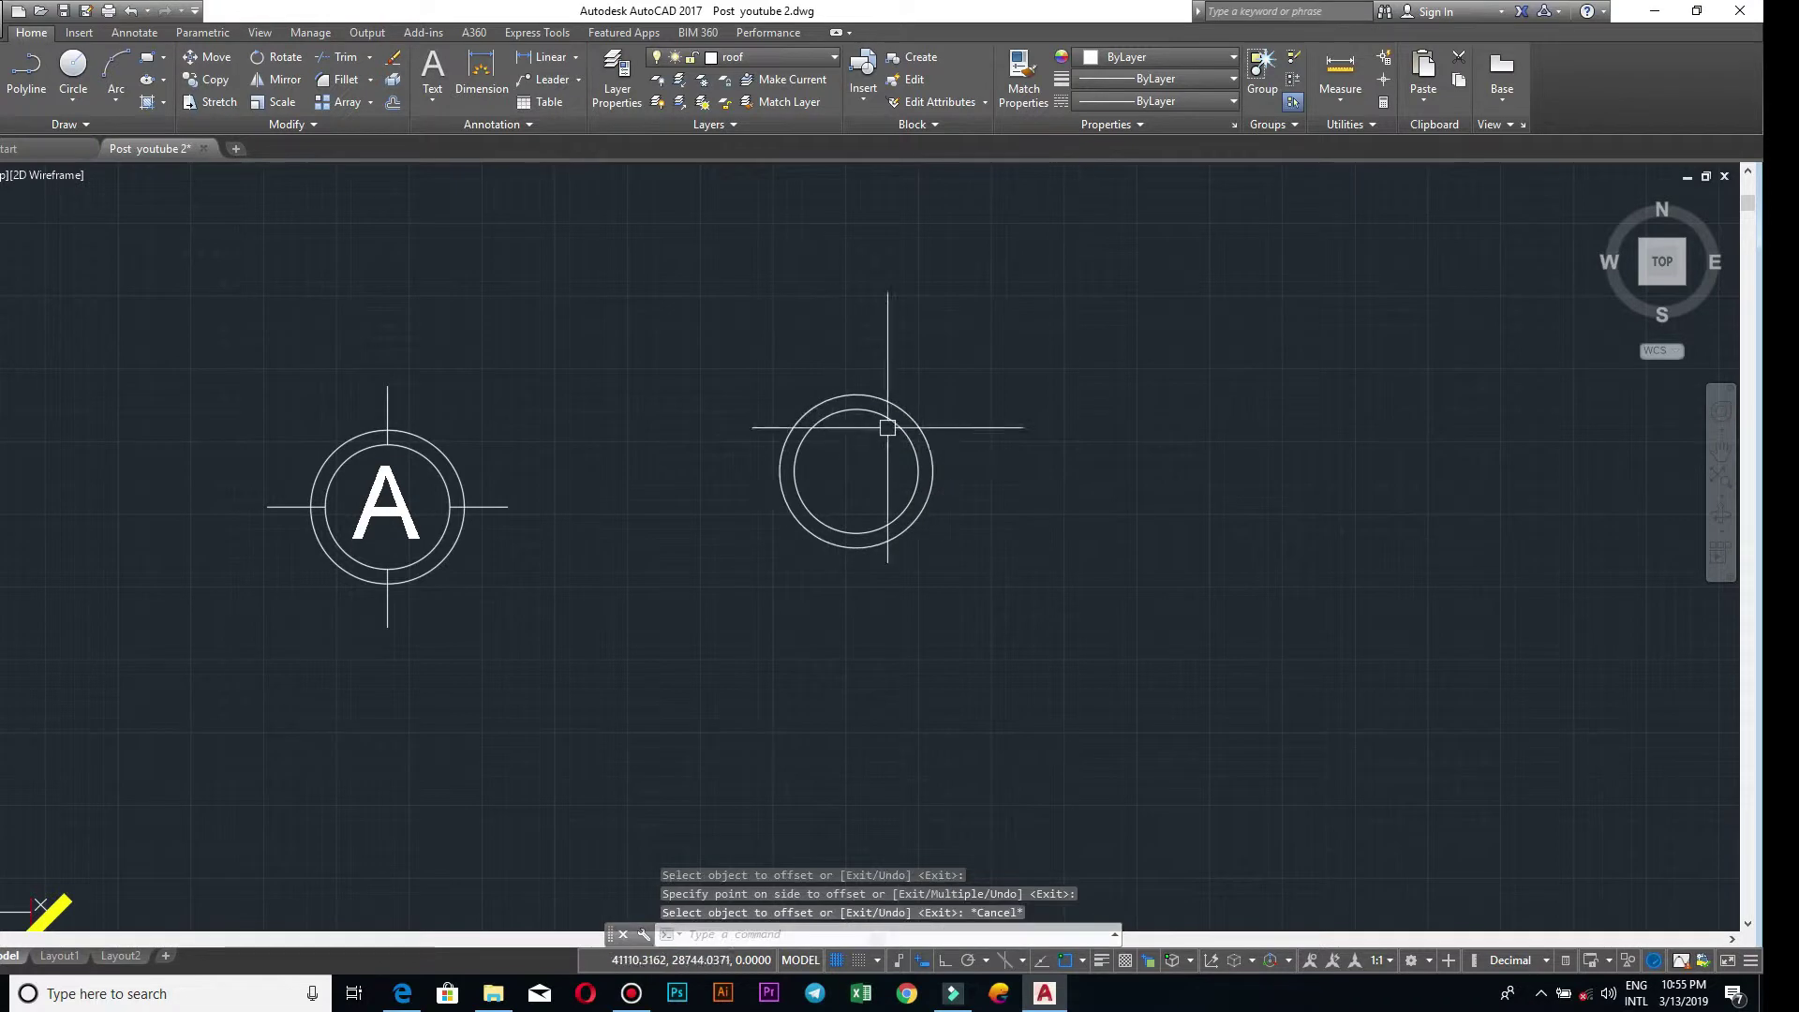
{"action": "type", "text": "L"}
{"action": "key", "text": "Return"}
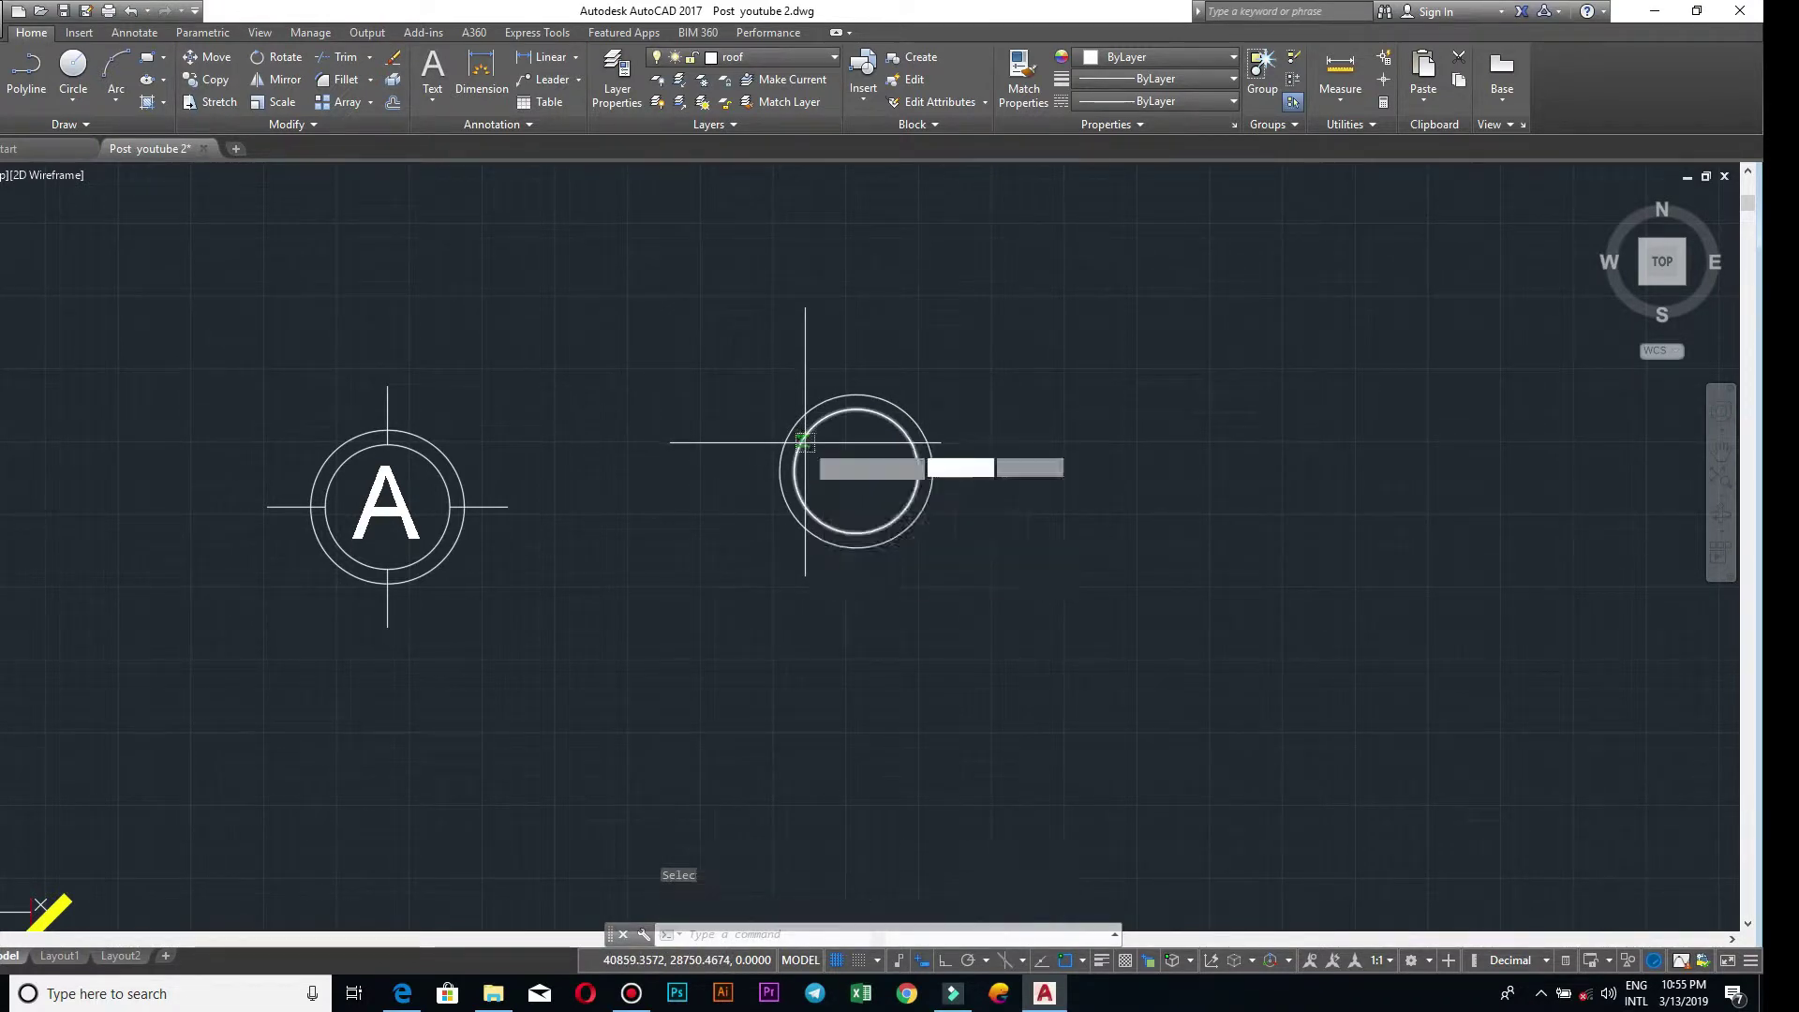
- Draw a 200-long line from the circle centre, then erase it
{"action": "left_click", "coordinate": [918, 469]}
{"action": "type", "text": "200"}
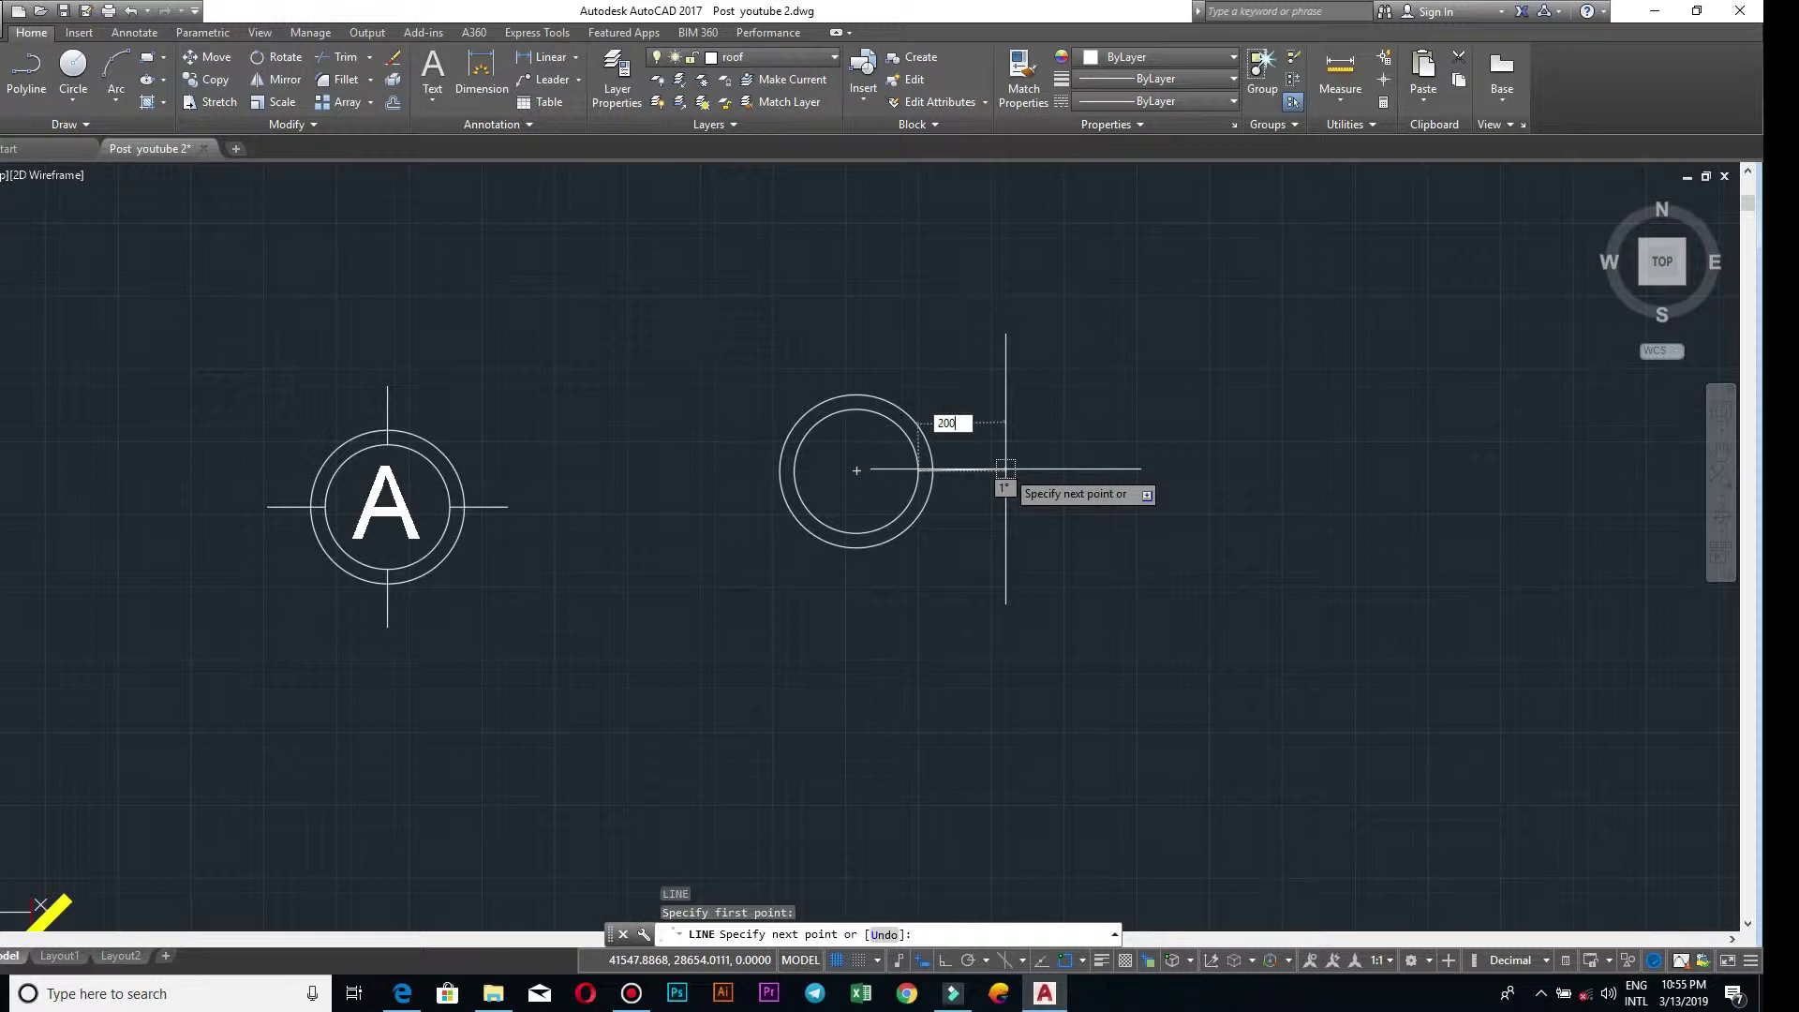
{"action": "key", "text": "Return"}
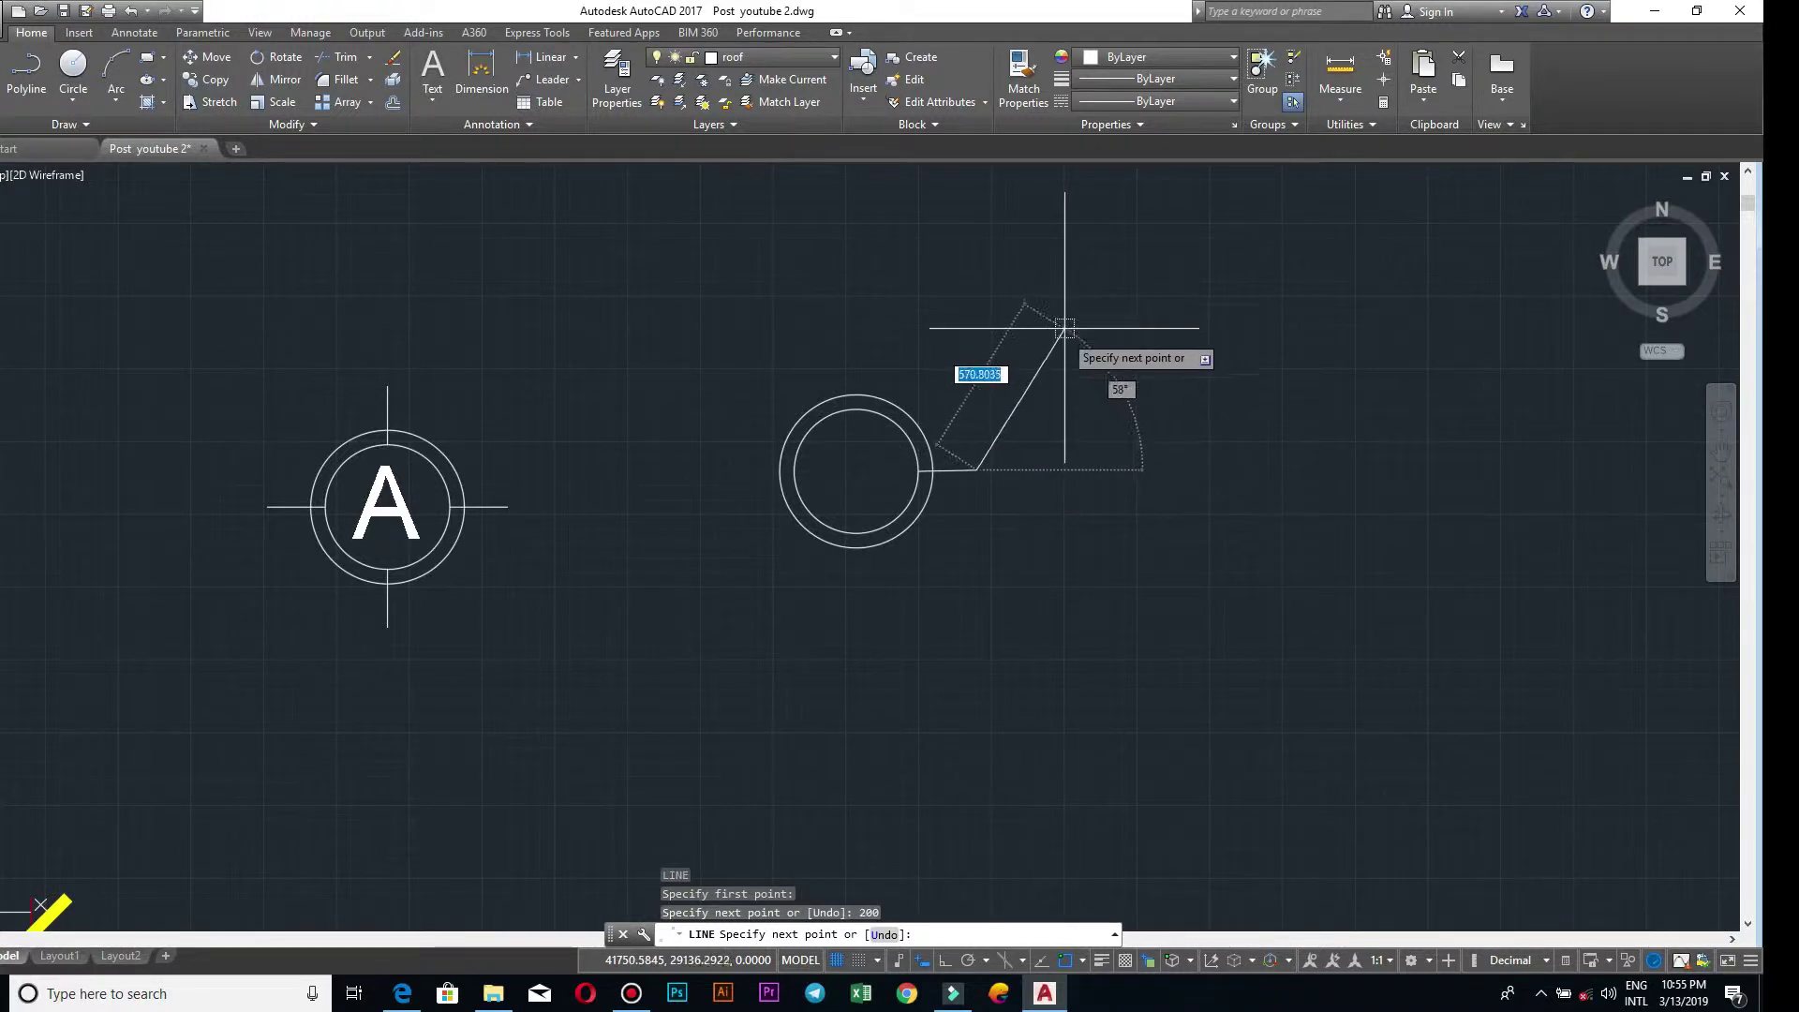
{"action": "scroll", "coordinate": [982, 476], "scroll_direction": "up", "scroll_amount": 6}
{"action": "key", "text": "Escape"}
{"action": "left_click", "coordinate": [1008, 488]}
{"action": "left_click", "coordinate": [925, 392]}
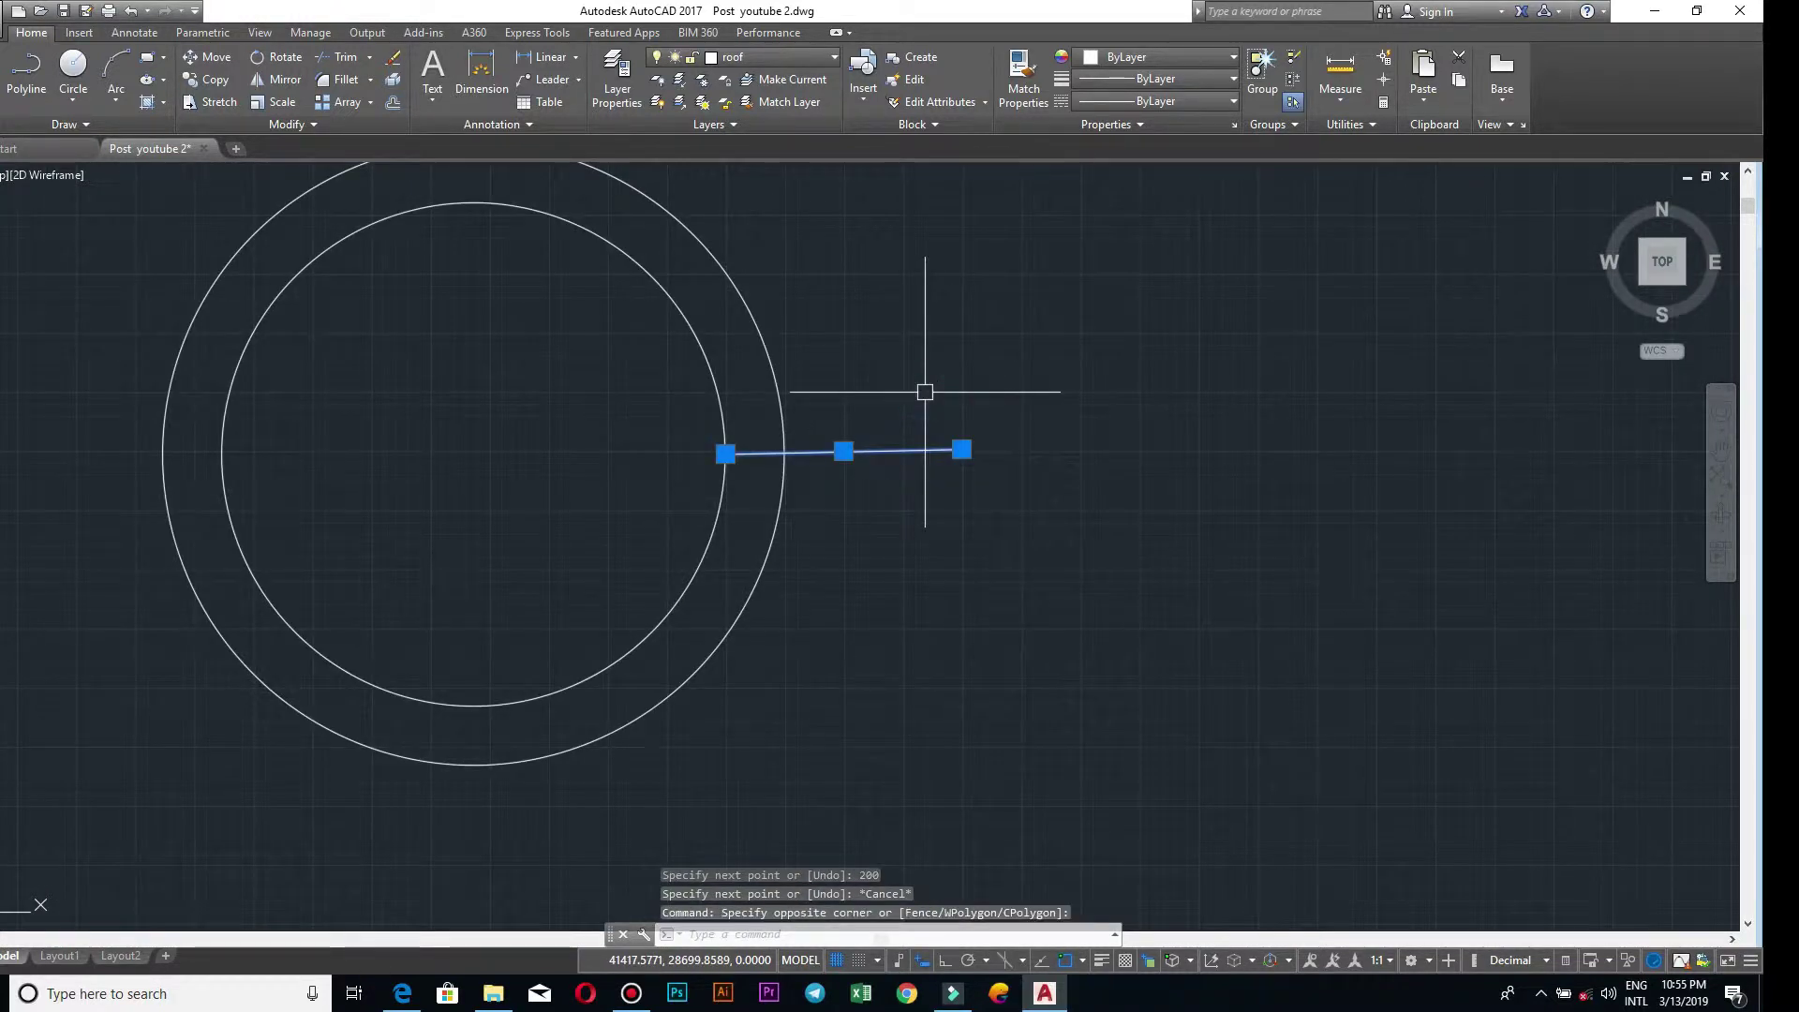
{"action": "type", "text": "e"}
{"action": "key", "text": "Return"}
- Add 250-long tick lines on the circle's right and left, mirroring across a vertical axis
{"action": "type", "text": "l"}
{"action": "key", "text": "Return"}
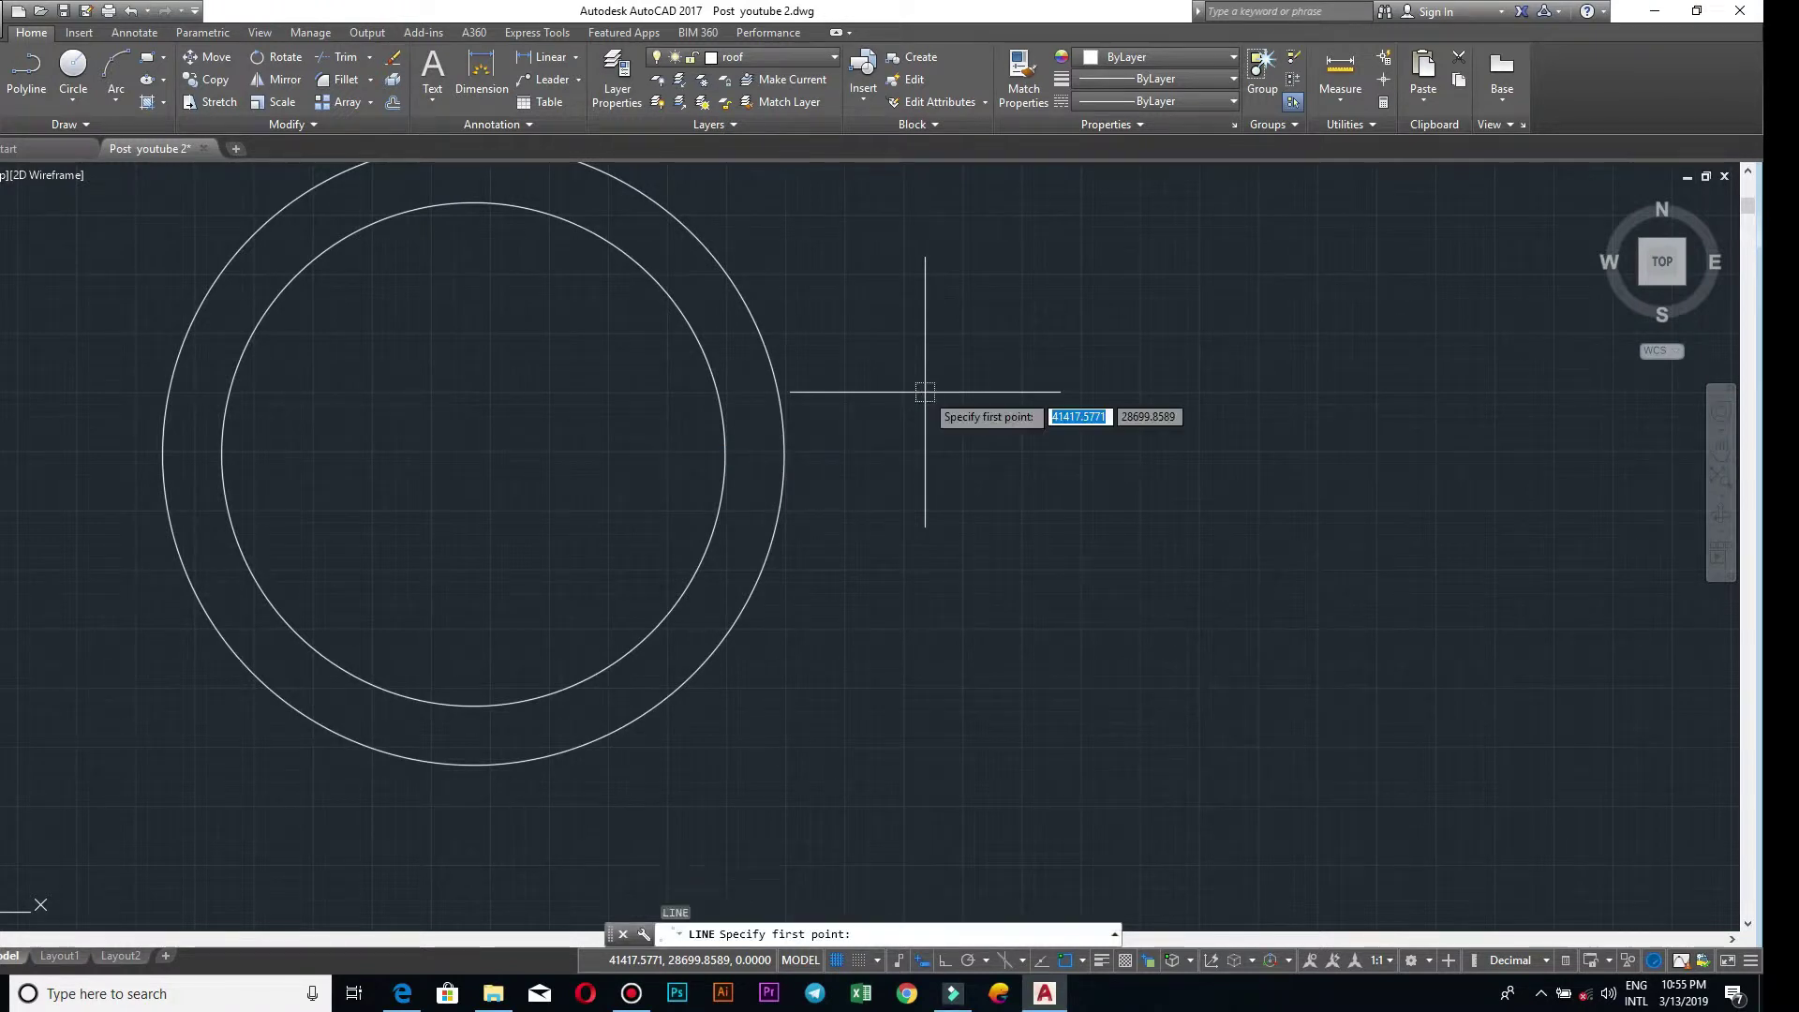
{"action": "left_click", "coordinate": [726, 457]}
{"action": "type", "text": "250"}
{"action": "key", "text": "Return"}
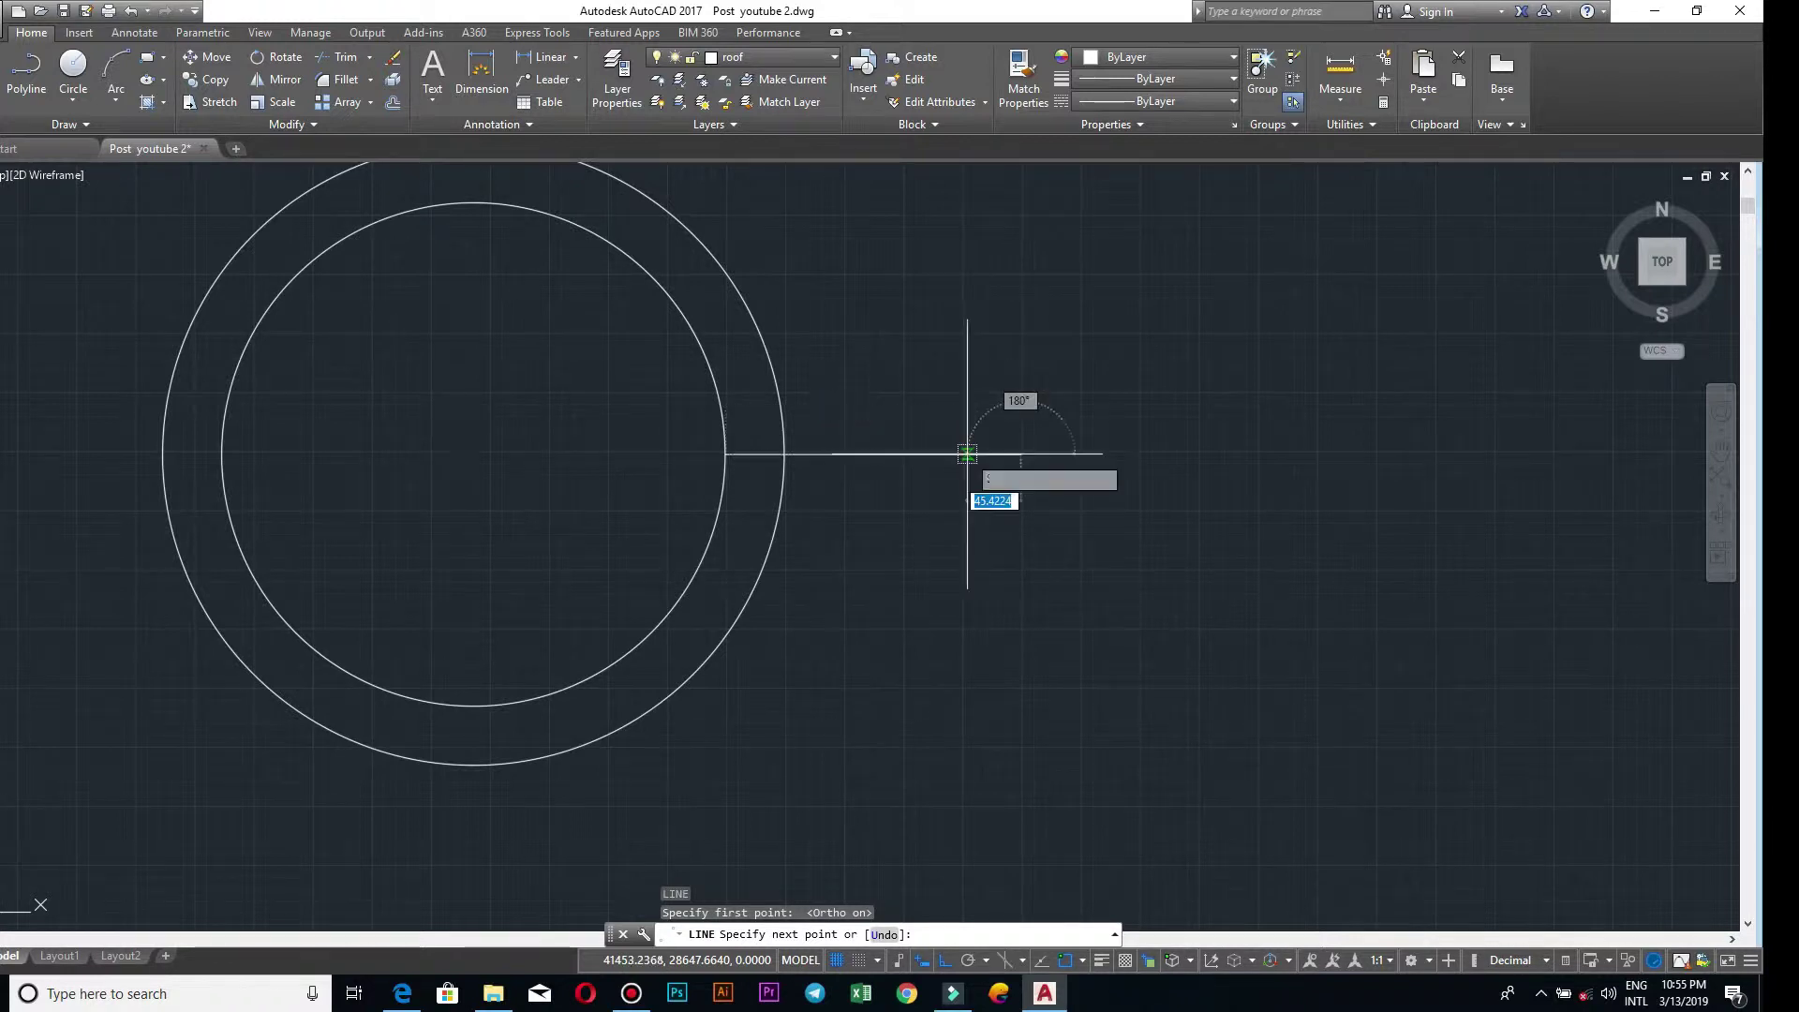
{"action": "scroll", "coordinate": [969, 456], "scroll_direction": "down", "scroll_amount": 5}
{"action": "key", "text": "Escape"}
{"action": "left_click", "coordinate": [1025, 488]}
{"action": "left_click", "coordinate": [968, 432]}
{"action": "type", "text": "mi"}
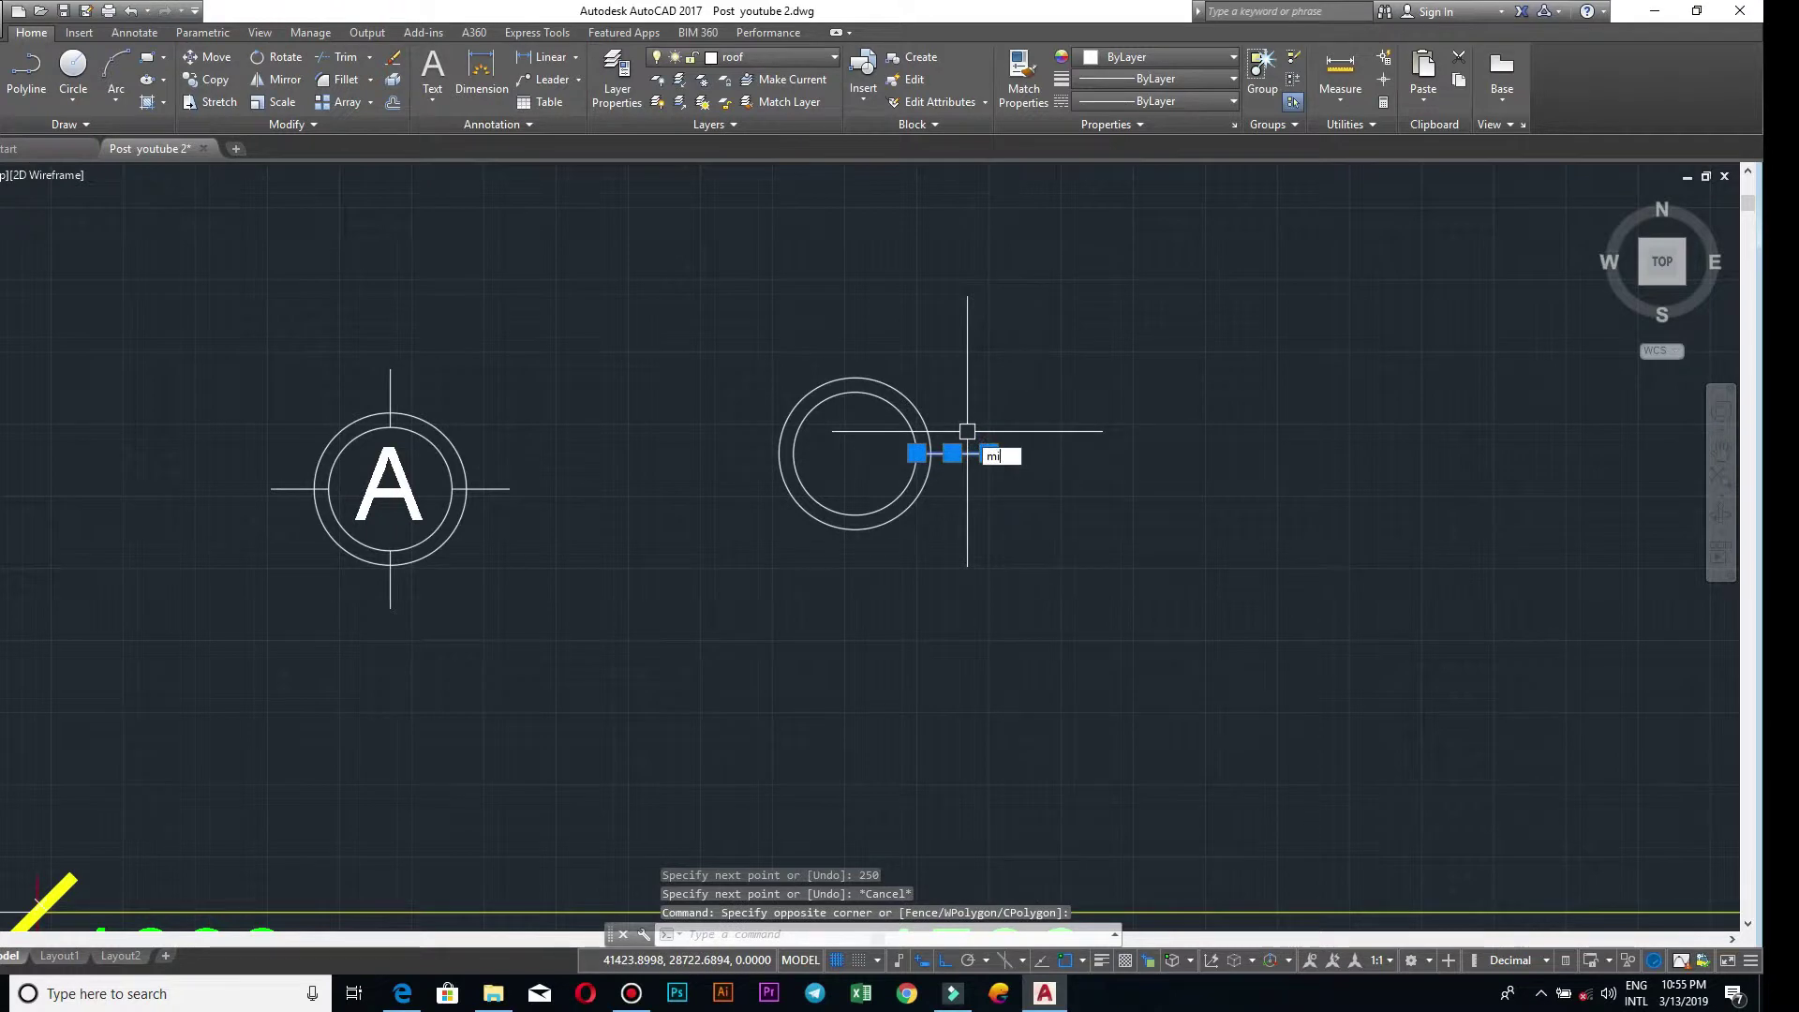
{"action": "key", "text": "Return"}
{"action": "left_click", "coordinate": [855, 452]}
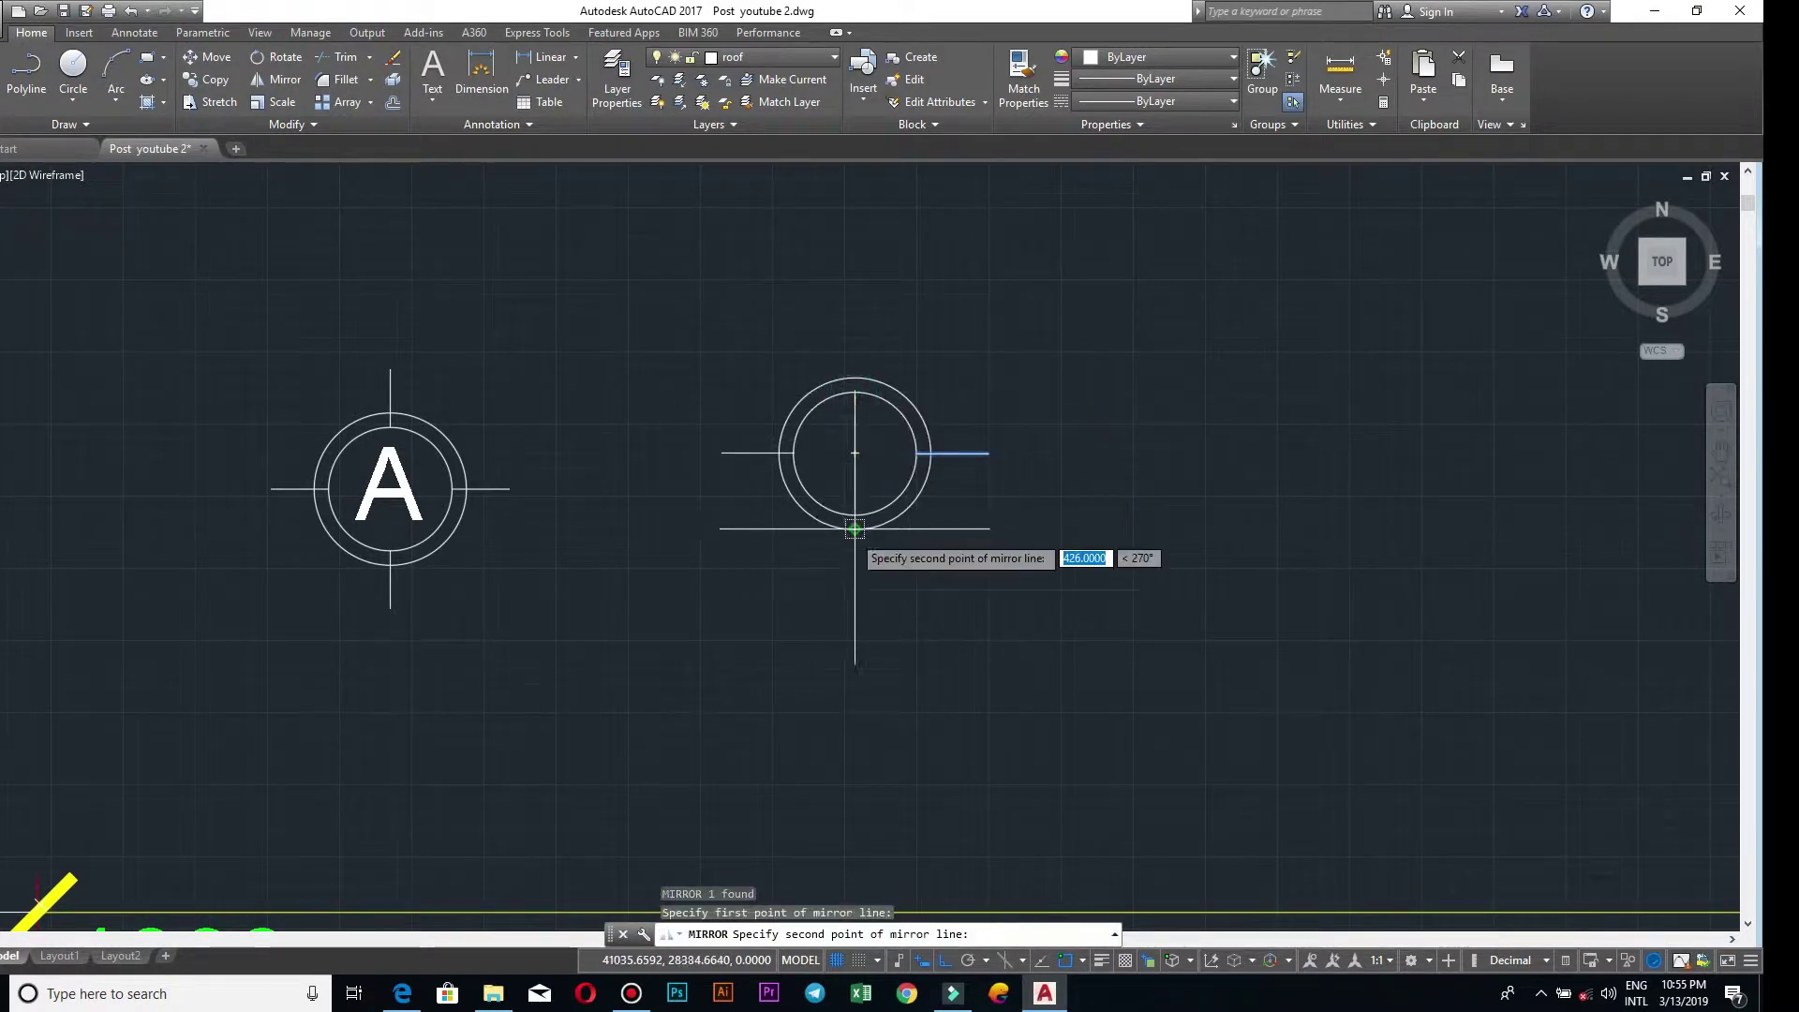
{"action": "left_click", "coordinate": [854, 506]}
{"action": "key", "text": "Return"}
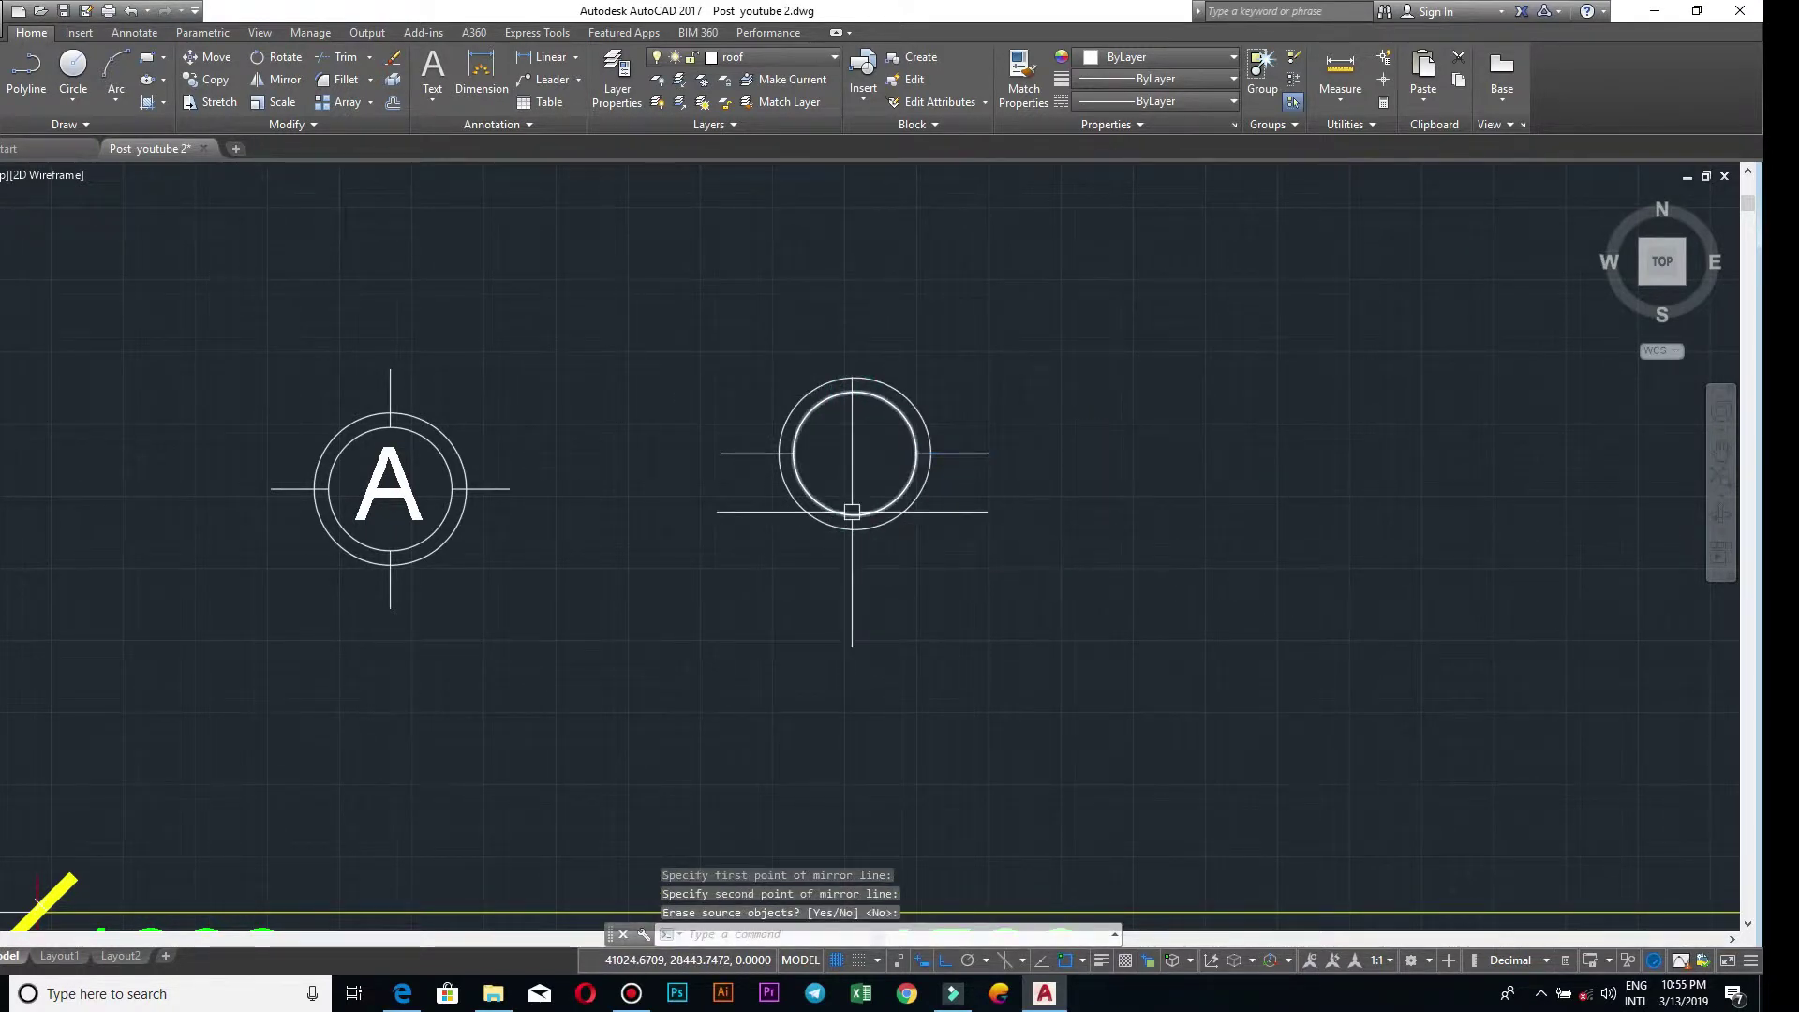
- Add 250-long tick lines above and below the circle, mirroring across a horizontal axis
{"action": "key", "text": "Return"}
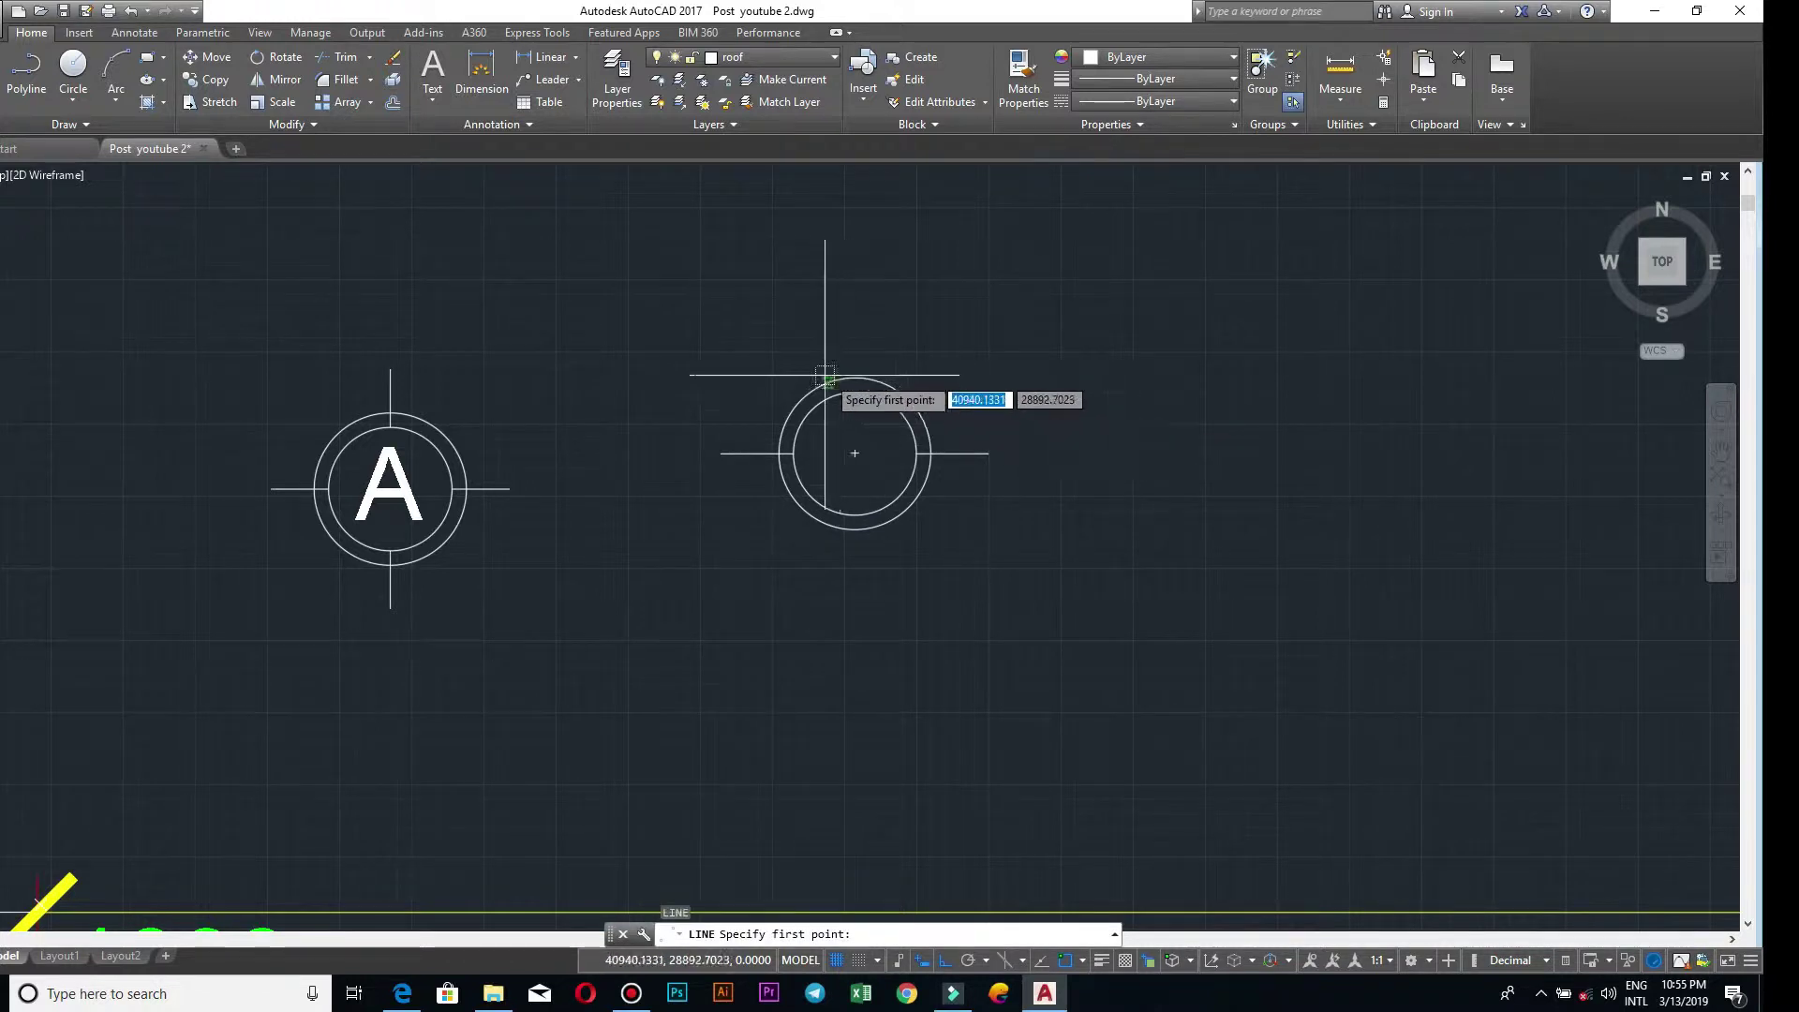
{"action": "left_click", "coordinate": [853, 392]}
{"action": "type", "text": "250"}
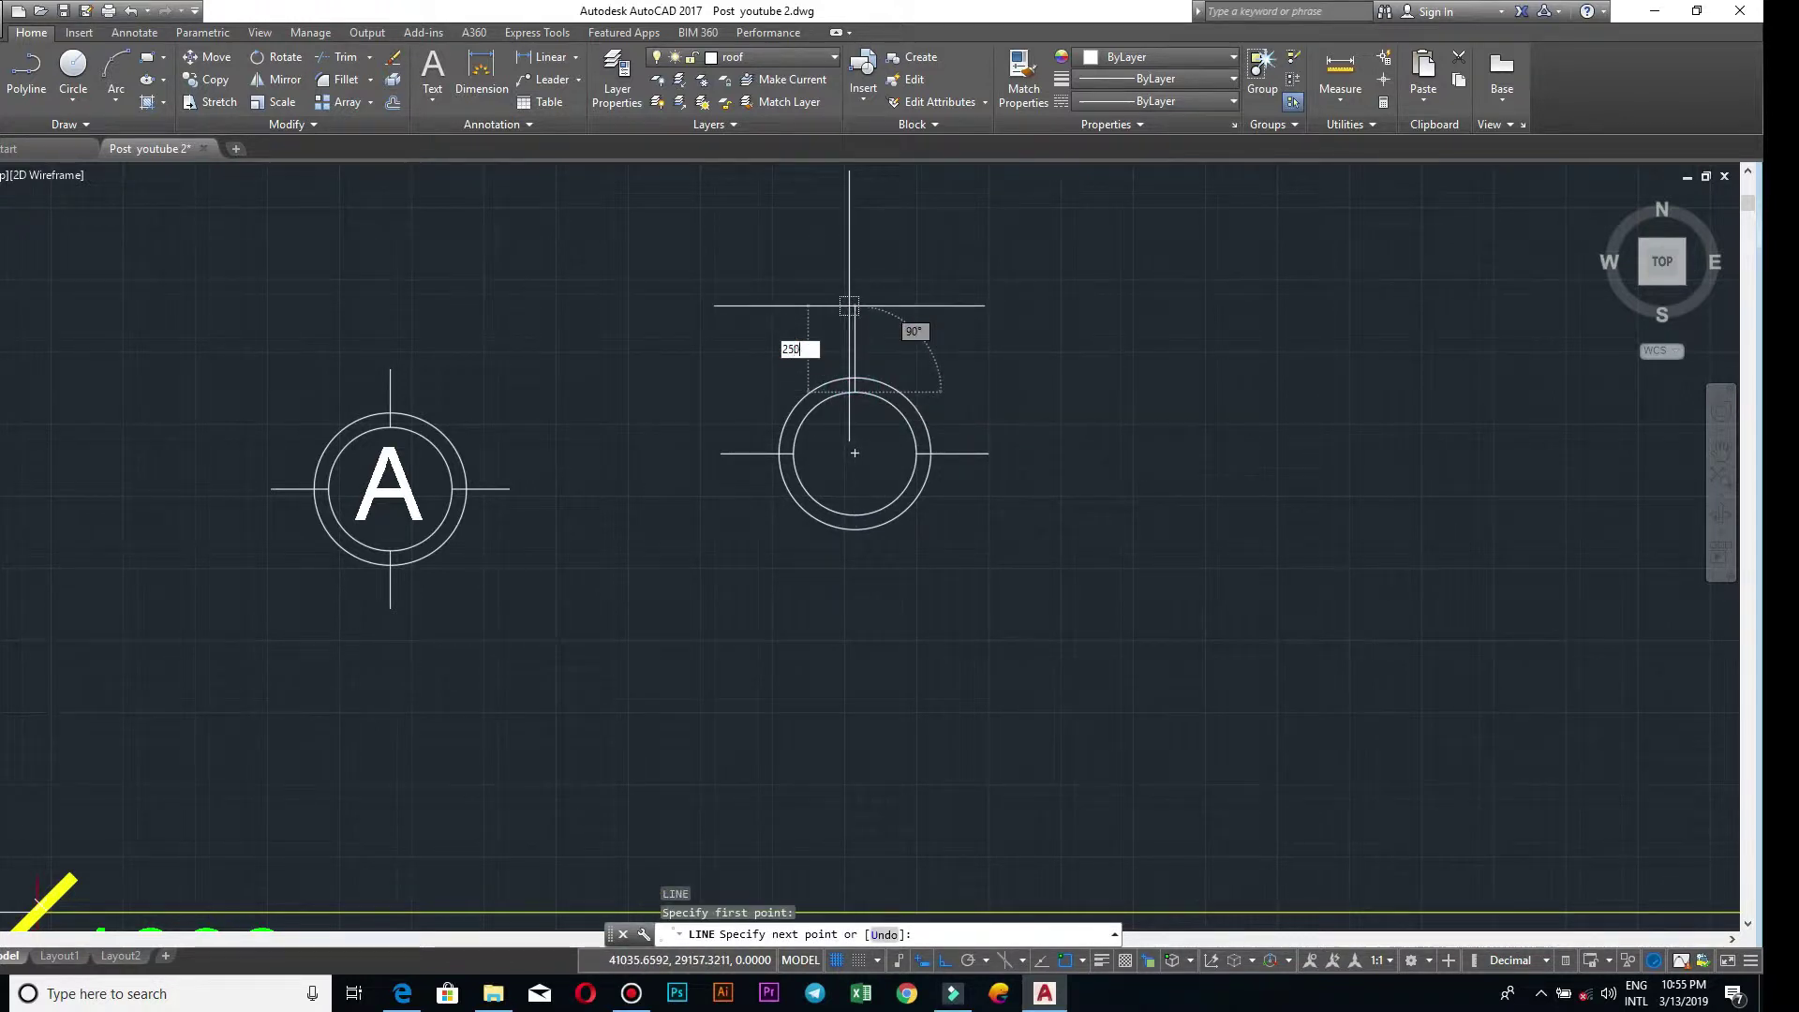
{"action": "key", "text": "Return"}
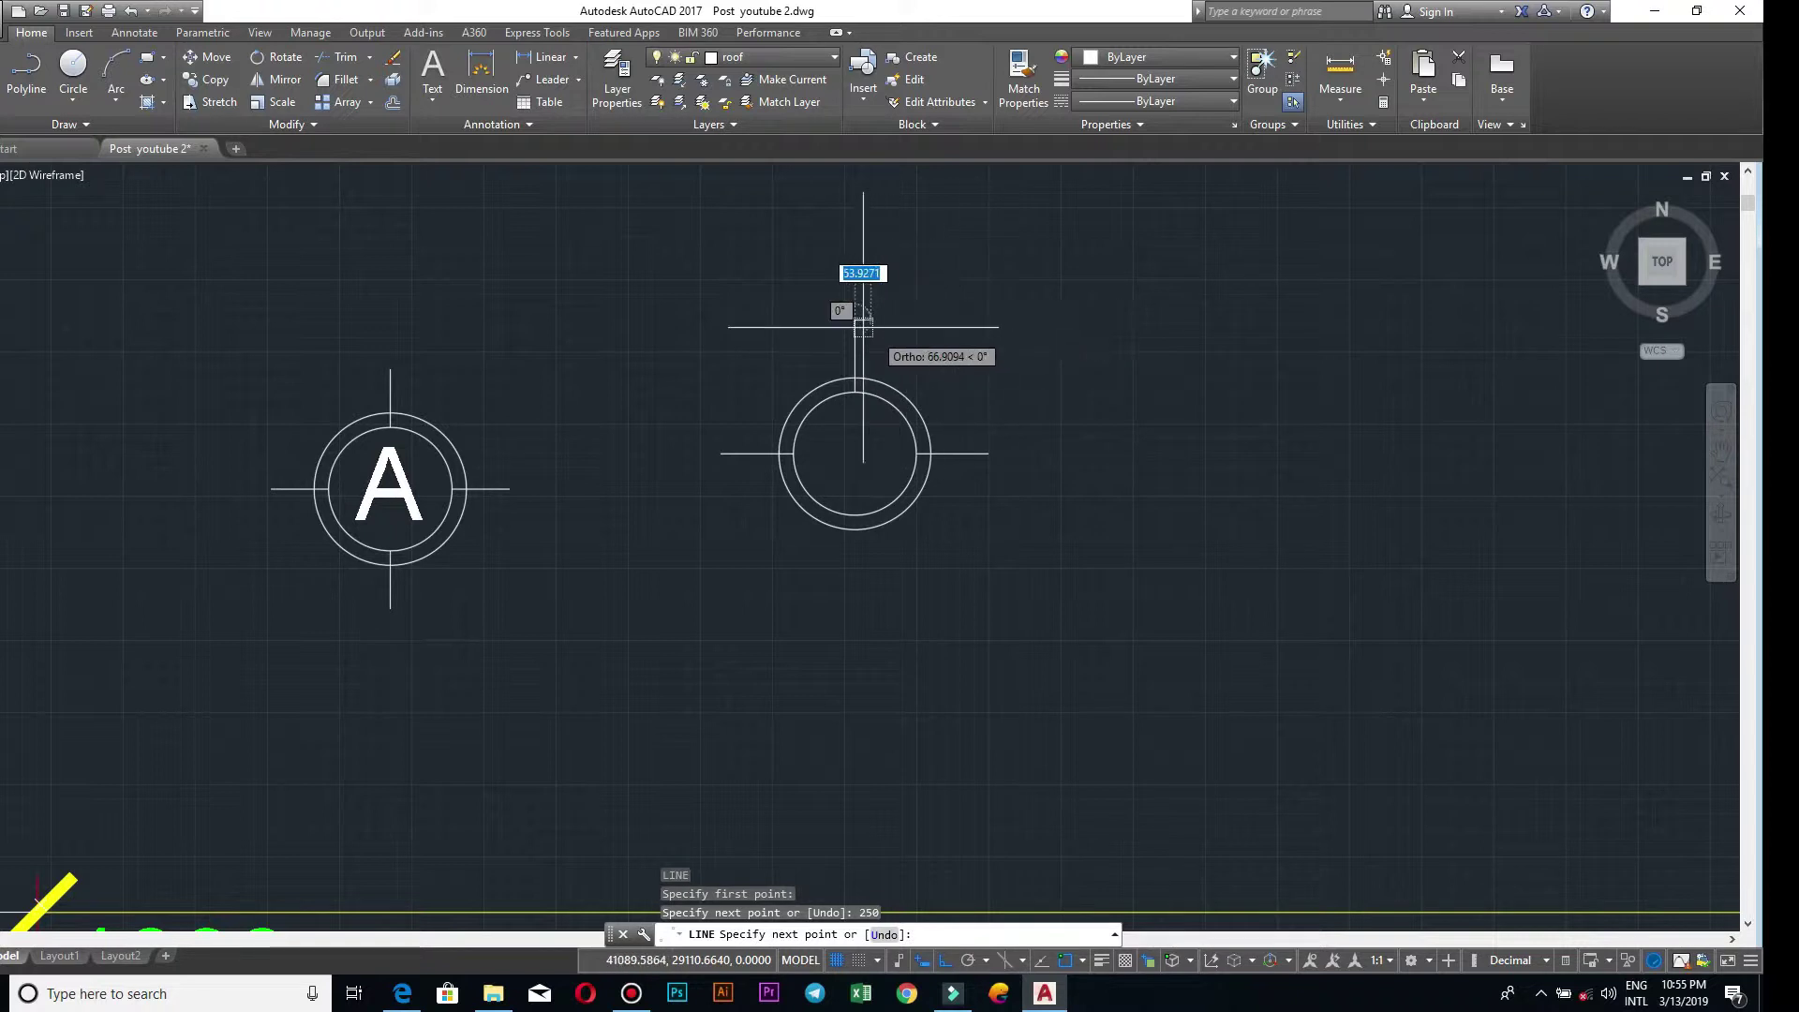
{"action": "key", "text": "Escape"}
{"action": "left_click_drag", "start_coordinate": [827, 306], "coordinate": [905, 405]}
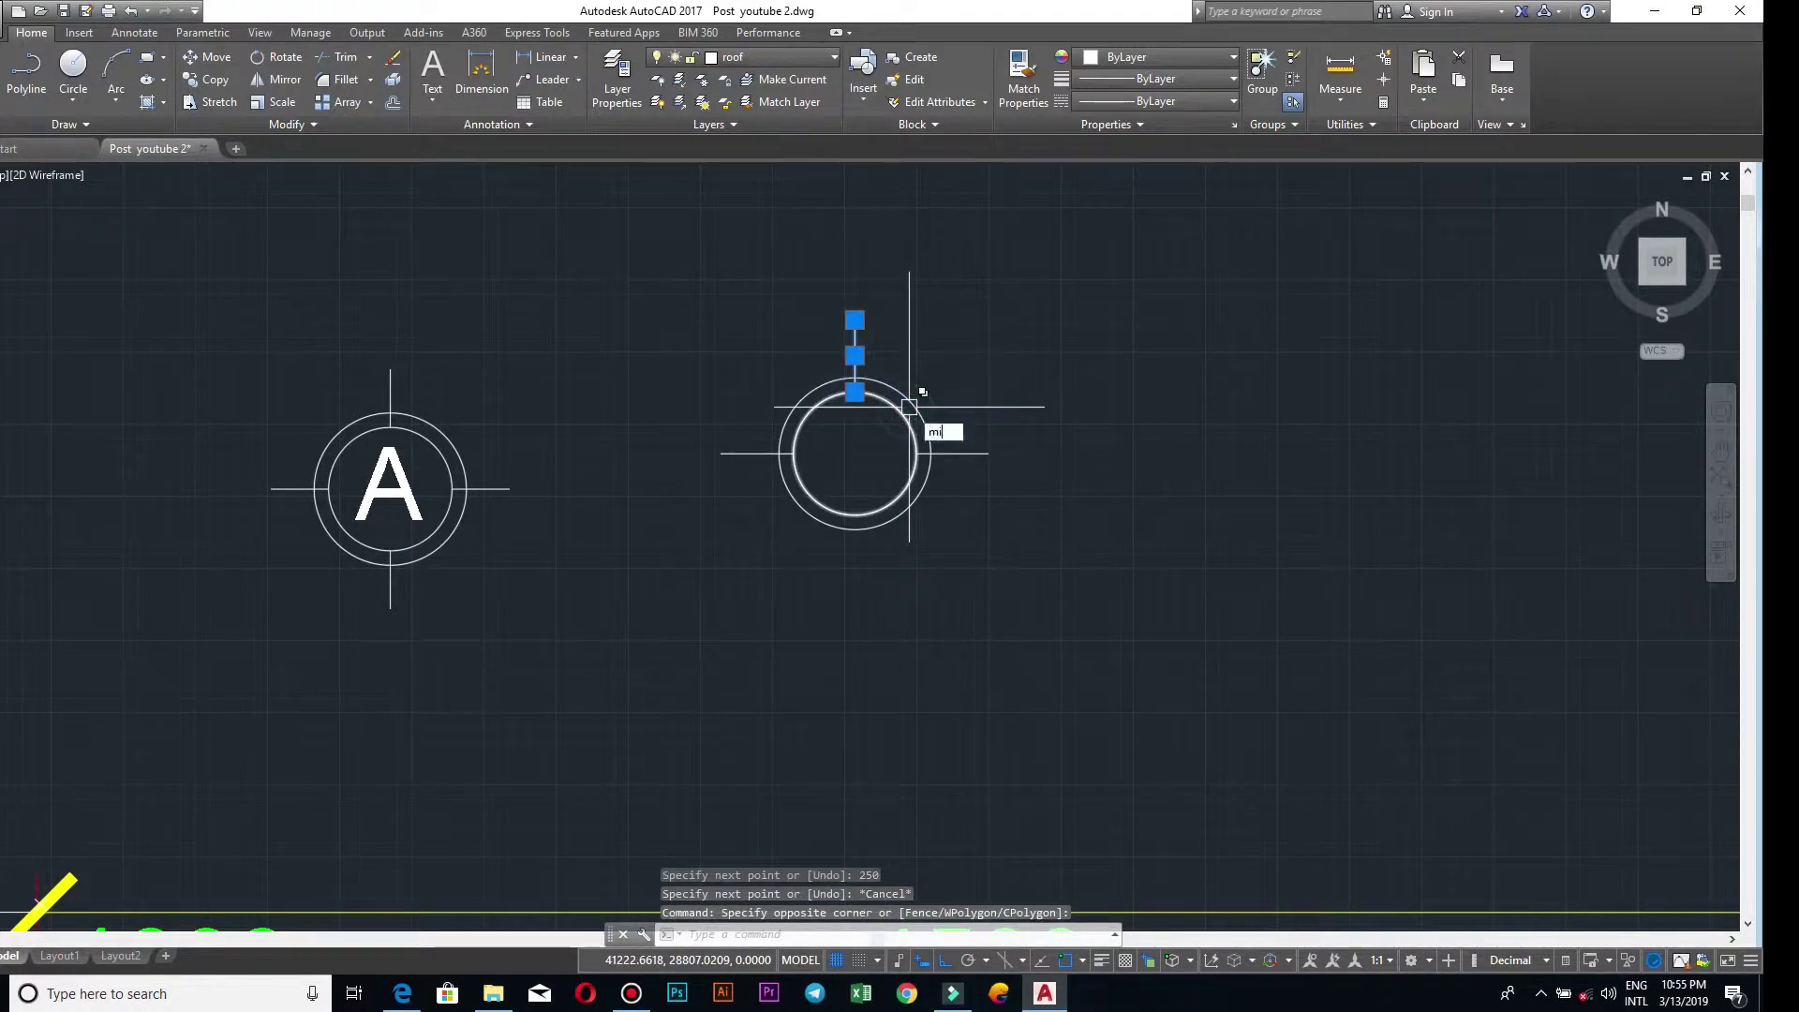
{"action": "key", "text": "Return"}
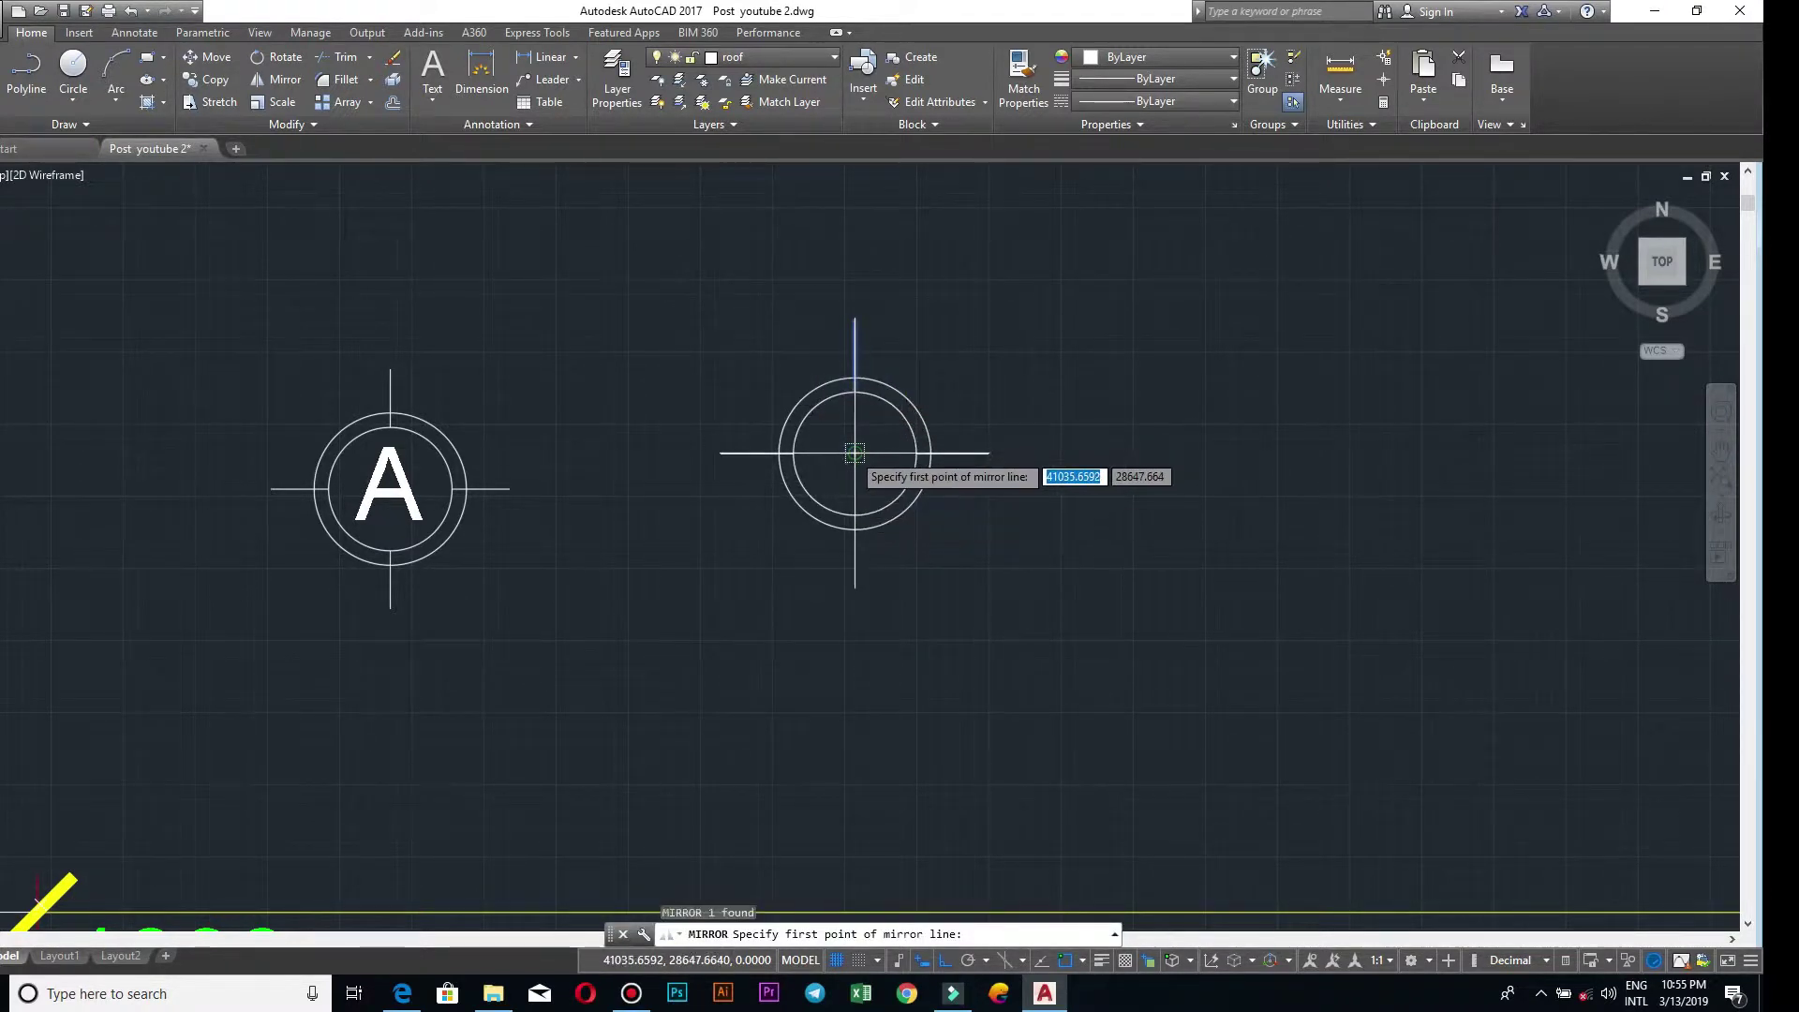
{"action": "left_click", "coordinate": [855, 454]}
{"action": "left_click", "coordinate": [915, 456]}
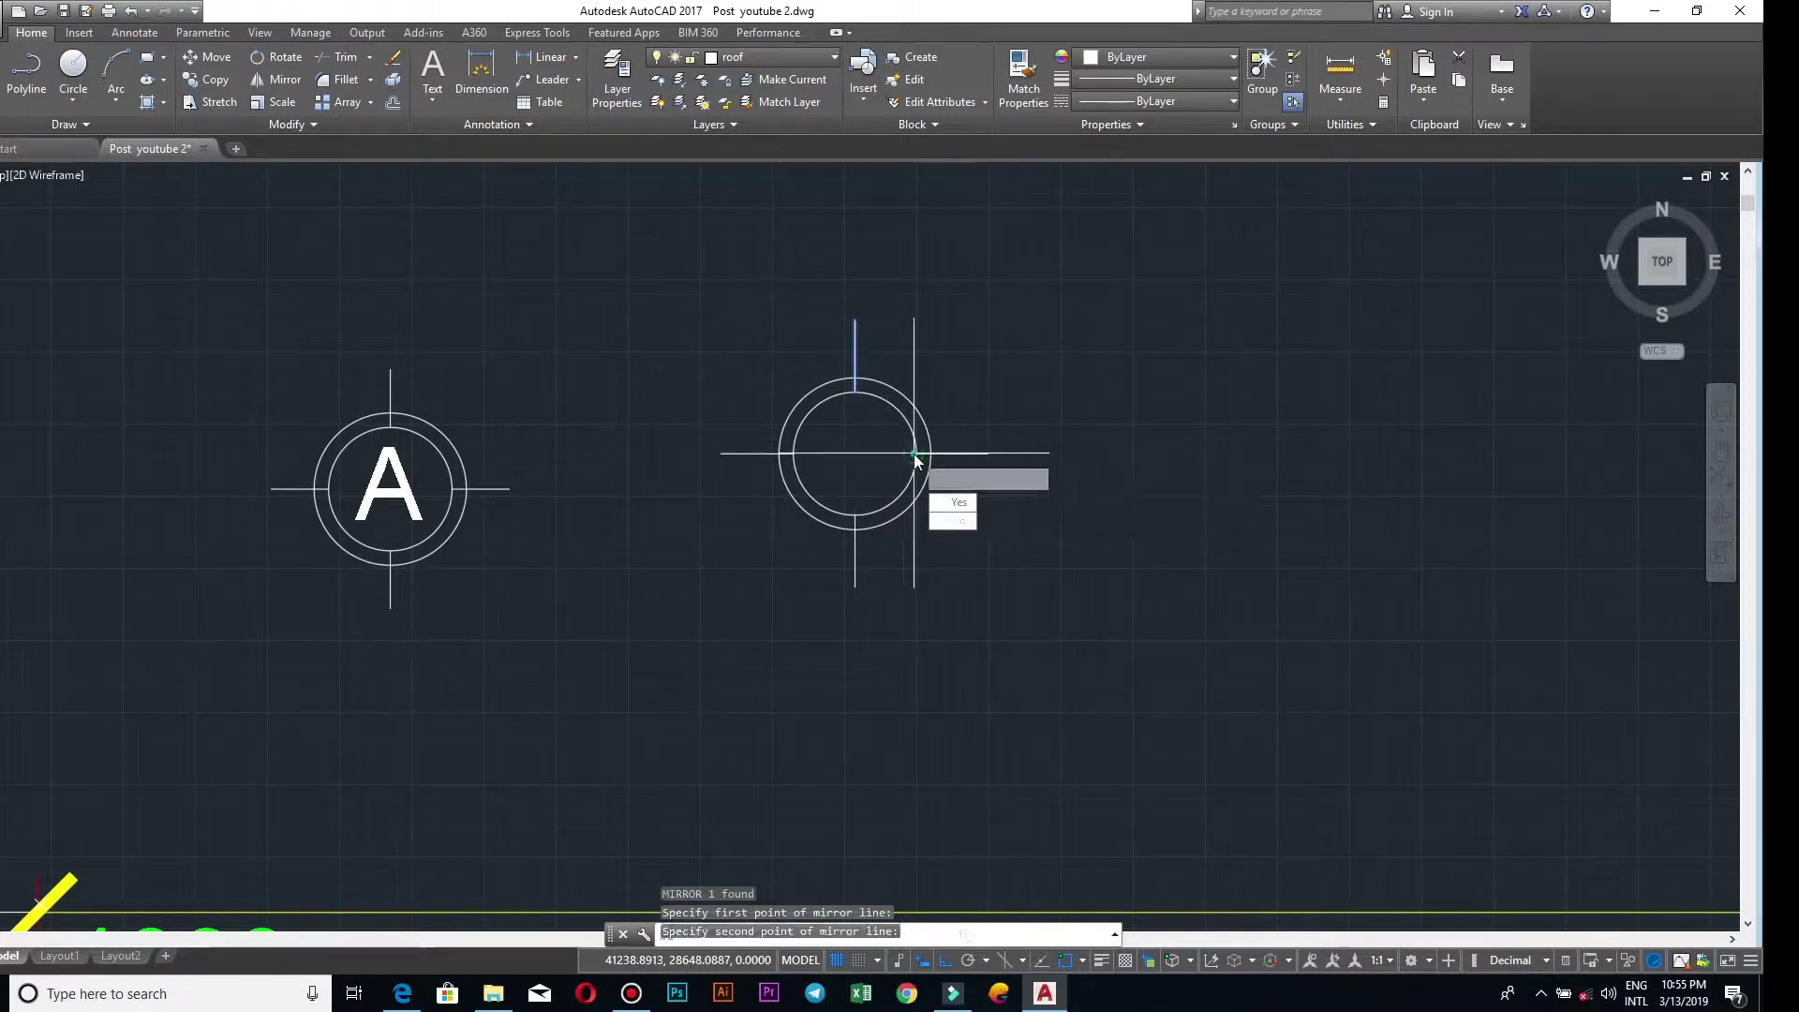
{"action": "left_click", "coordinate": [942, 522]}
- Select the A bubble to compare it with the new bubble, then recentre both
{"action": "scroll", "coordinate": [852, 381], "scroll_direction": "up", "scroll_amount": 3}
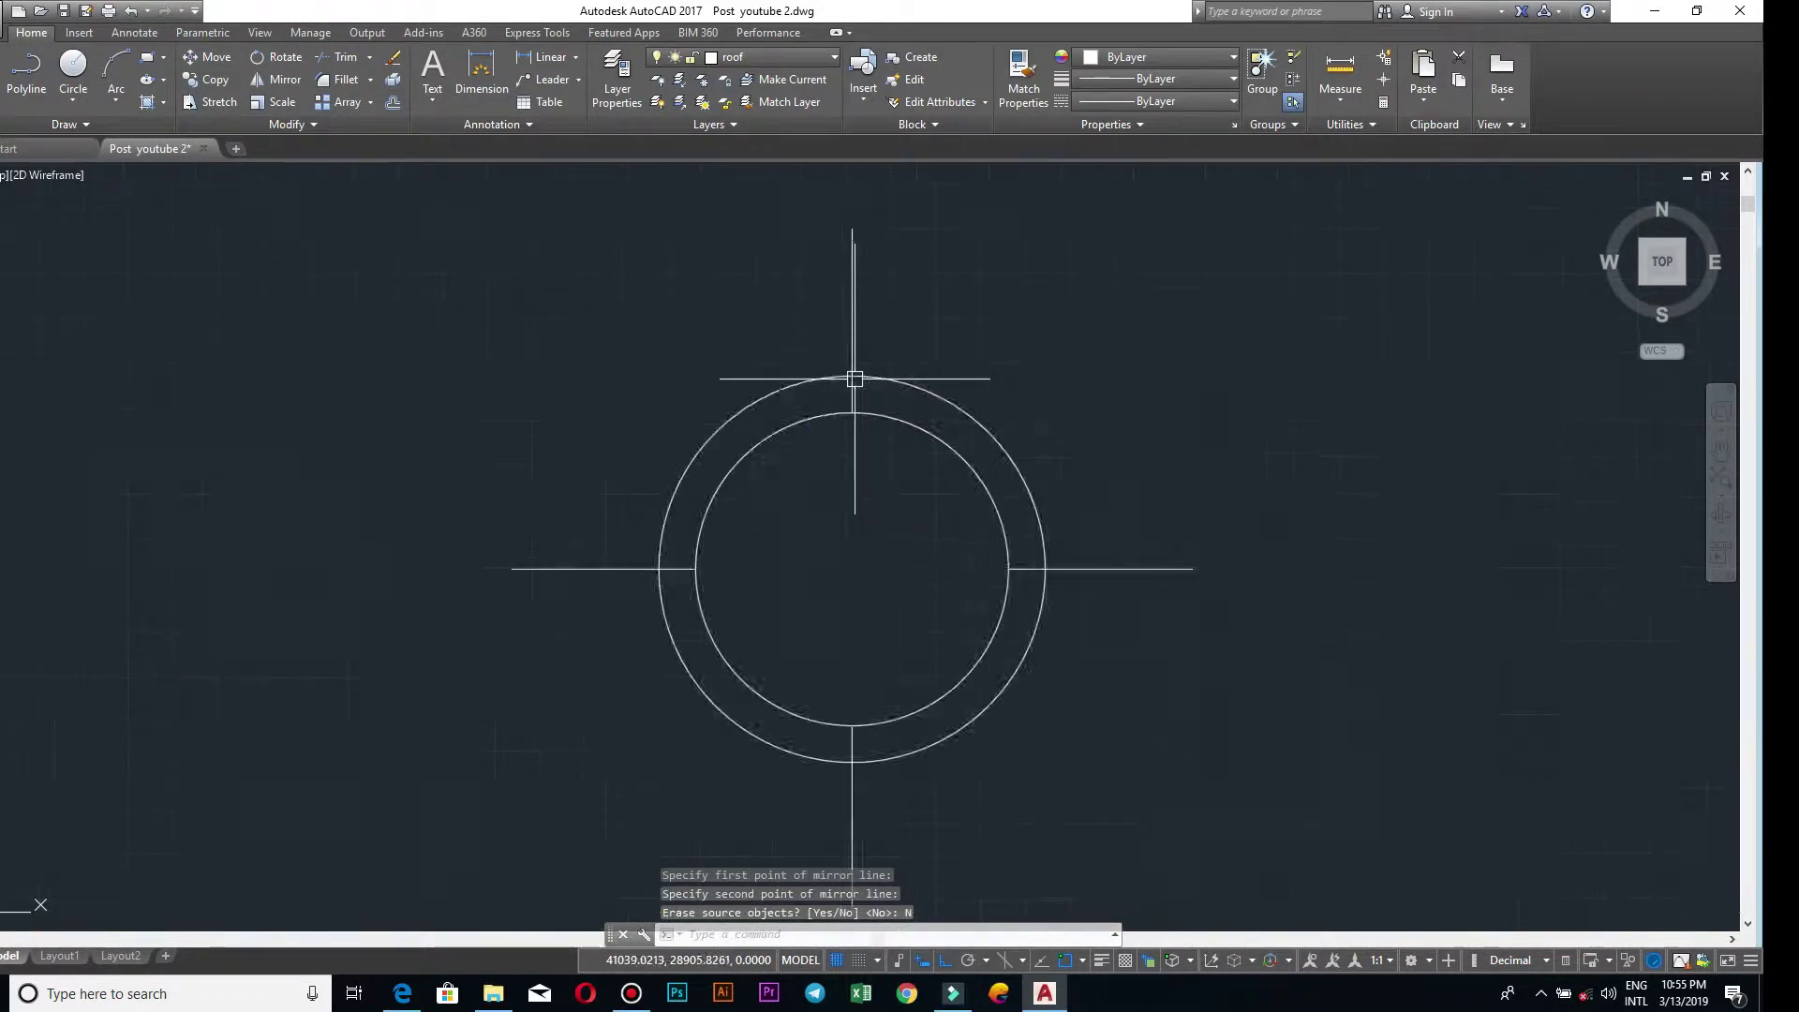
{"action": "scroll", "coordinate": [871, 389], "scroll_direction": "down", "scroll_amount": 5}
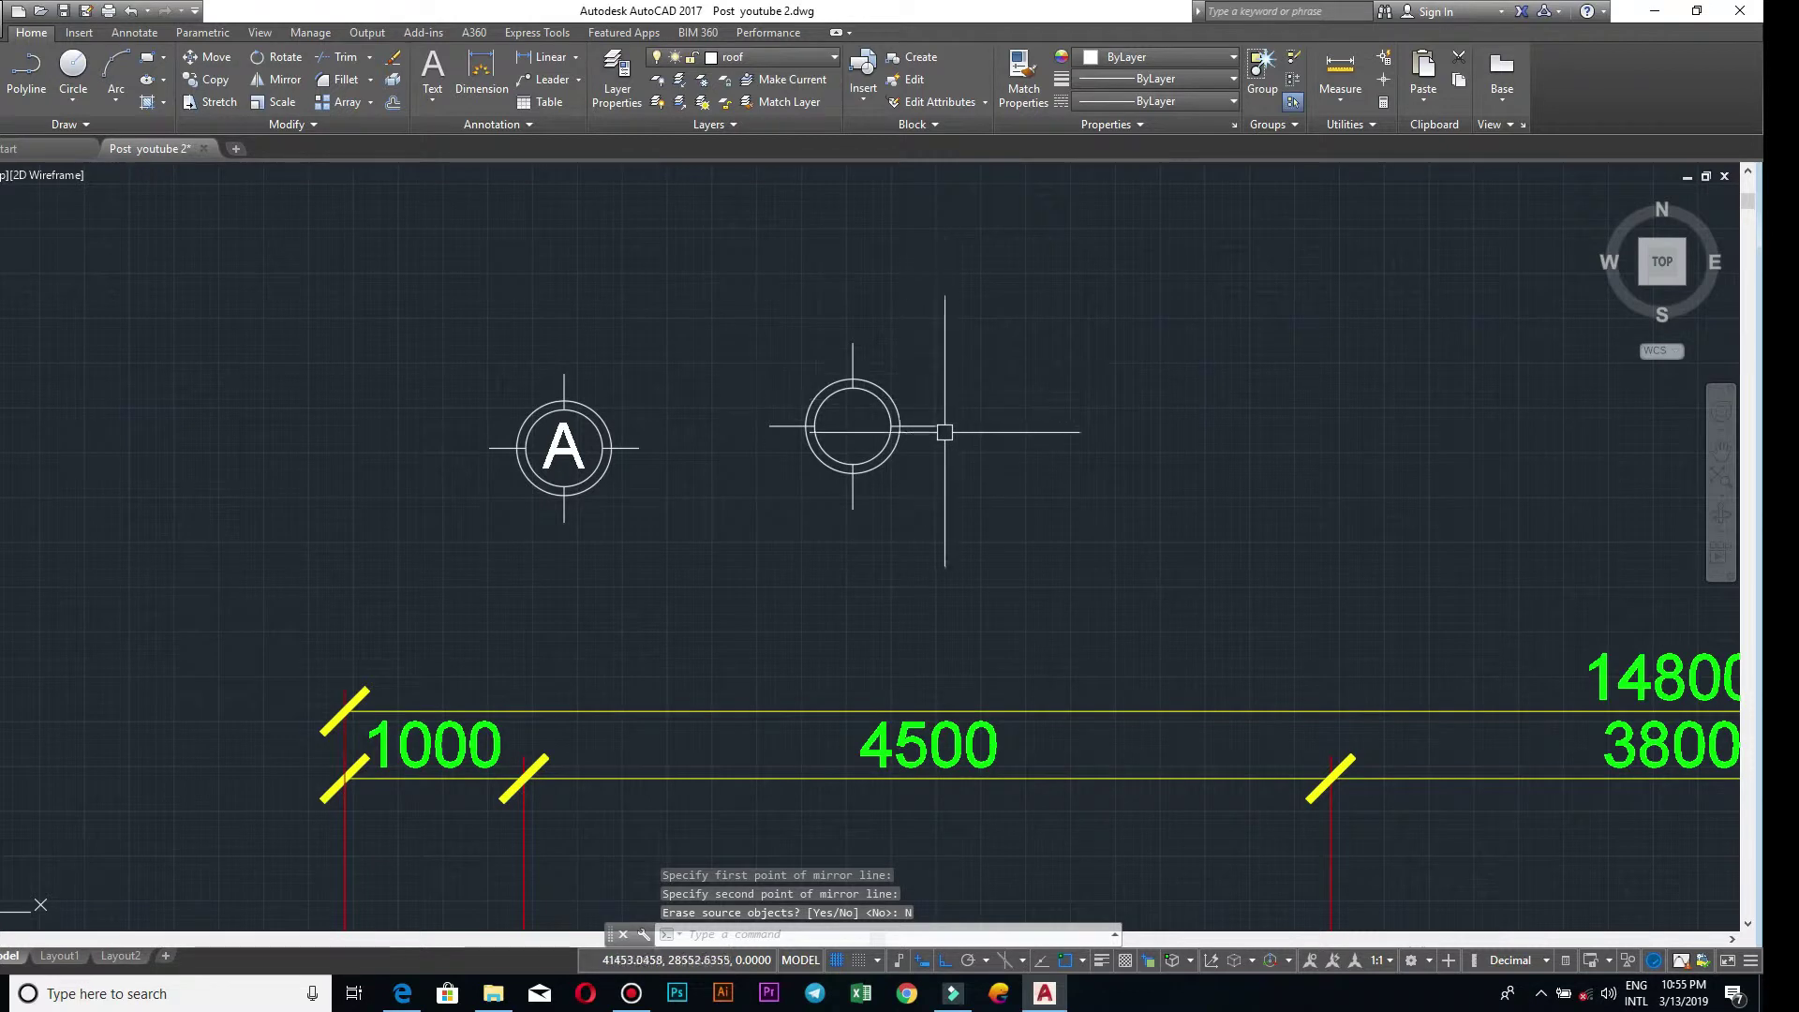
{"action": "scroll", "coordinate": [946, 429], "scroll_direction": "up", "scroll_amount": 2}
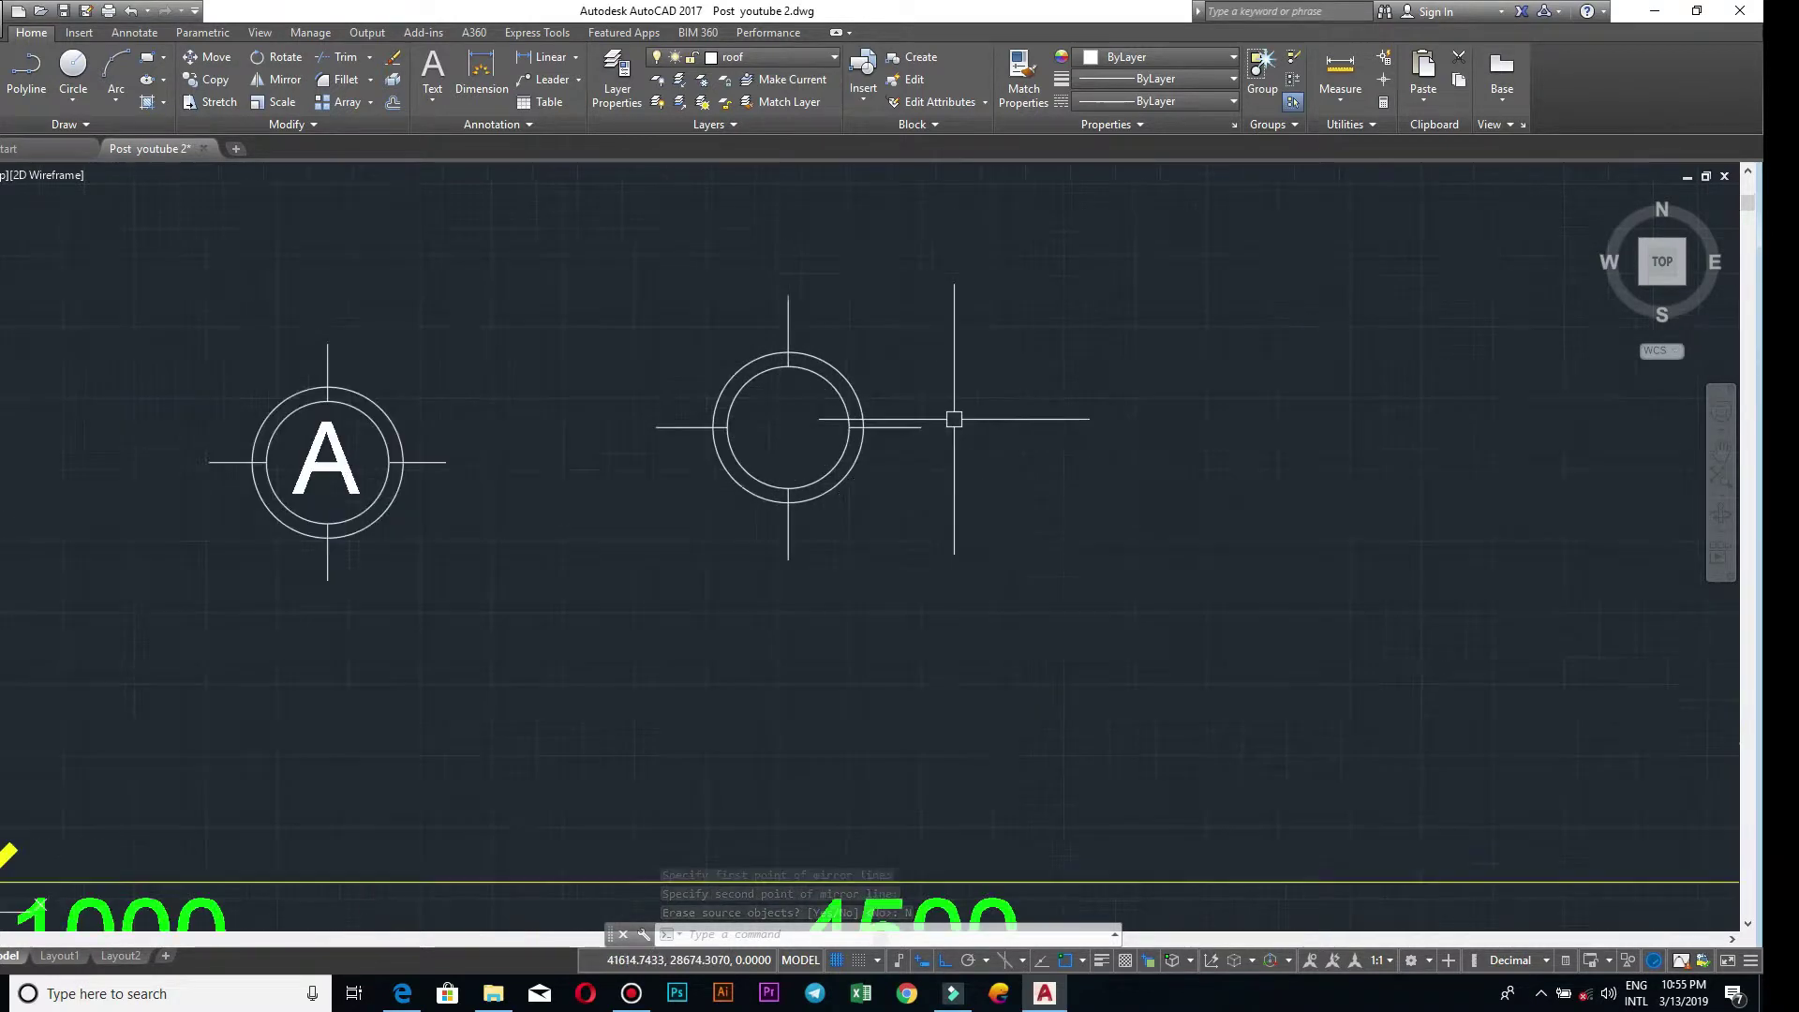
{"action": "scroll", "coordinate": [762, 538], "scroll_direction": "down", "scroll_amount": 2}
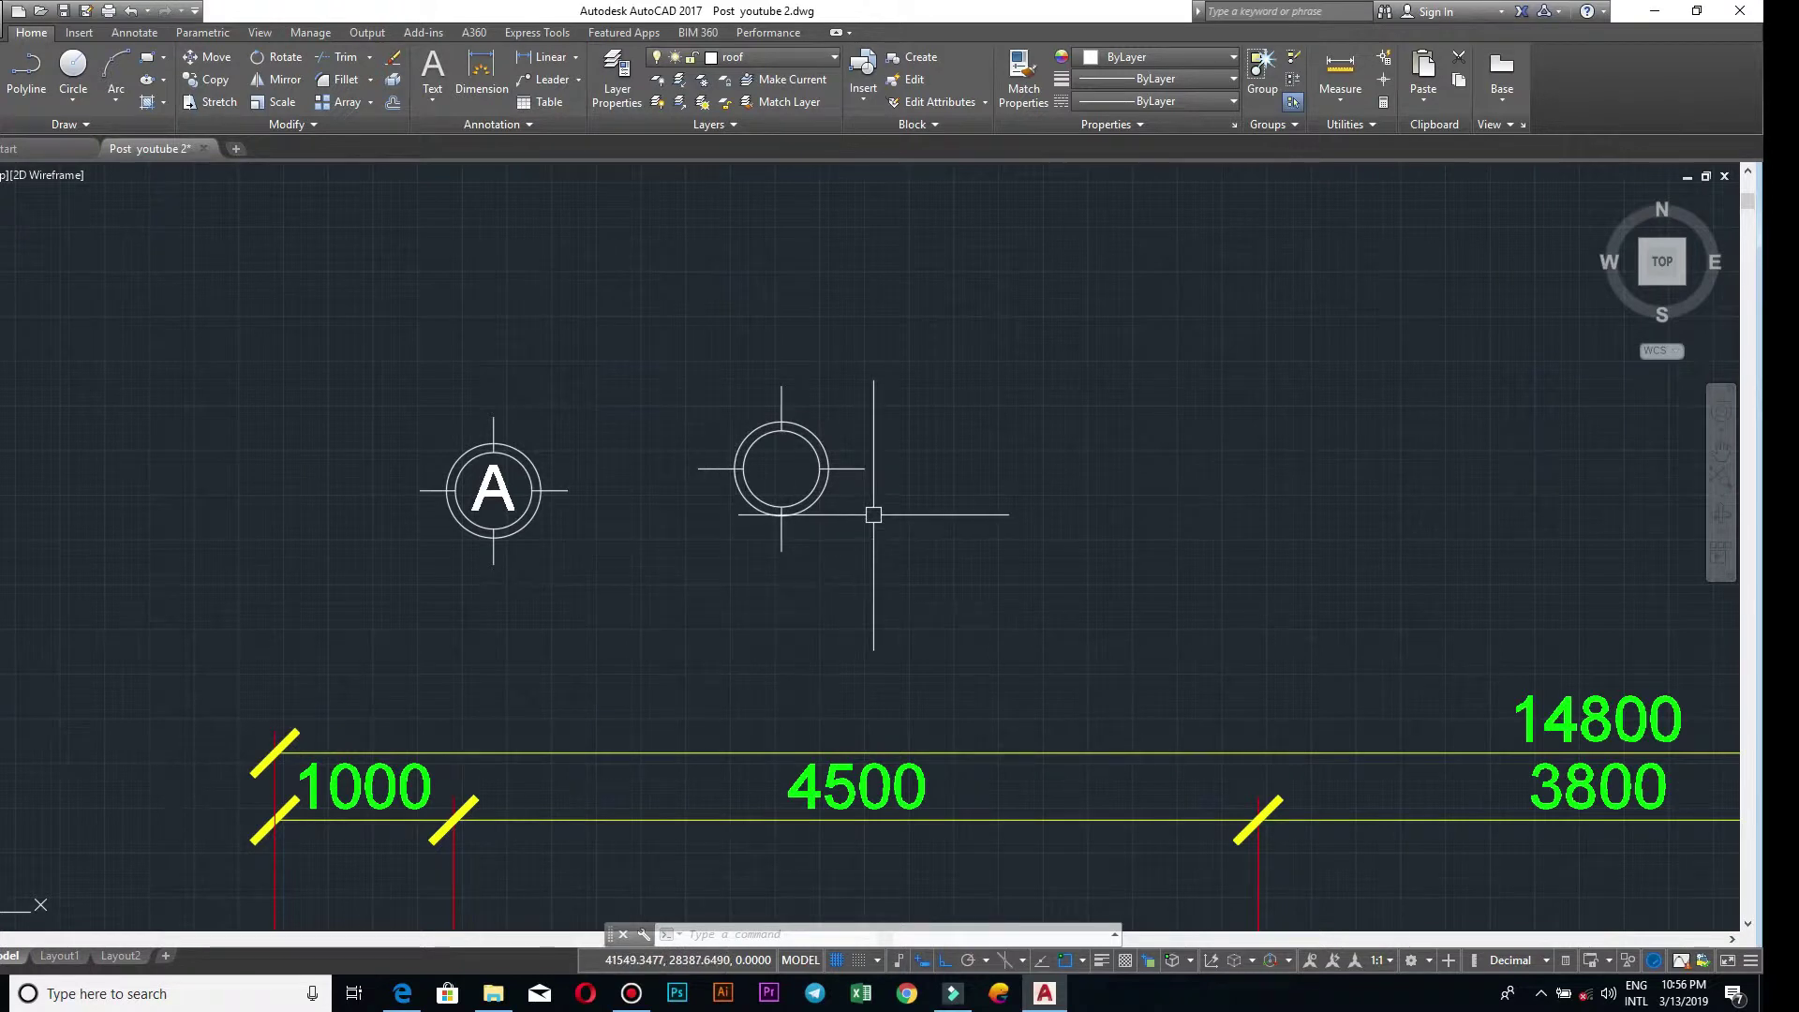
{"action": "left_click", "coordinate": [498, 494]}
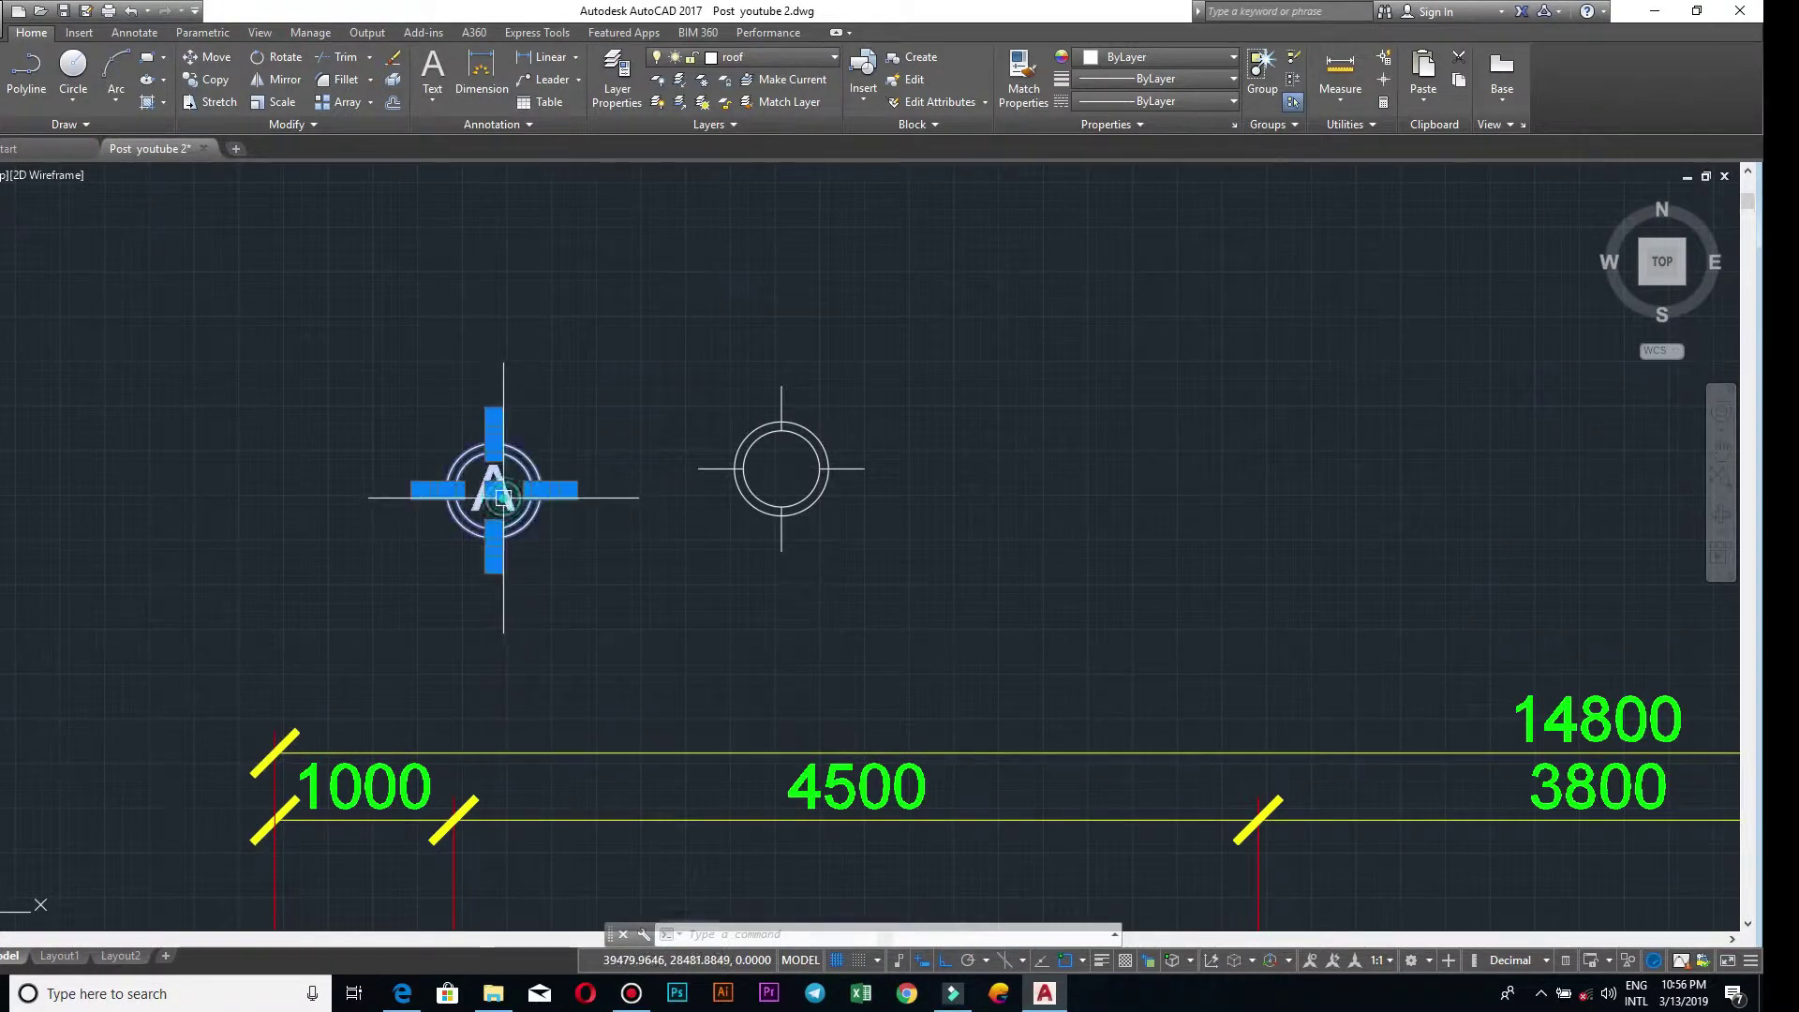
{"action": "scroll", "coordinate": [550, 491], "scroll_direction": "up", "scroll_amount": 3}
{"action": "scroll", "coordinate": [431, 536], "scroll_direction": "down", "scroll_amount": 3}
{"action": "scroll", "coordinate": [488, 516], "scroll_direction": "up", "scroll_amount": 3}
{"action": "scroll", "coordinate": [440, 387], "scroll_direction": "up", "scroll_amount": 2}
{"action": "scroll", "coordinate": [440, 388], "scroll_direction": "down", "scroll_amount": 4}
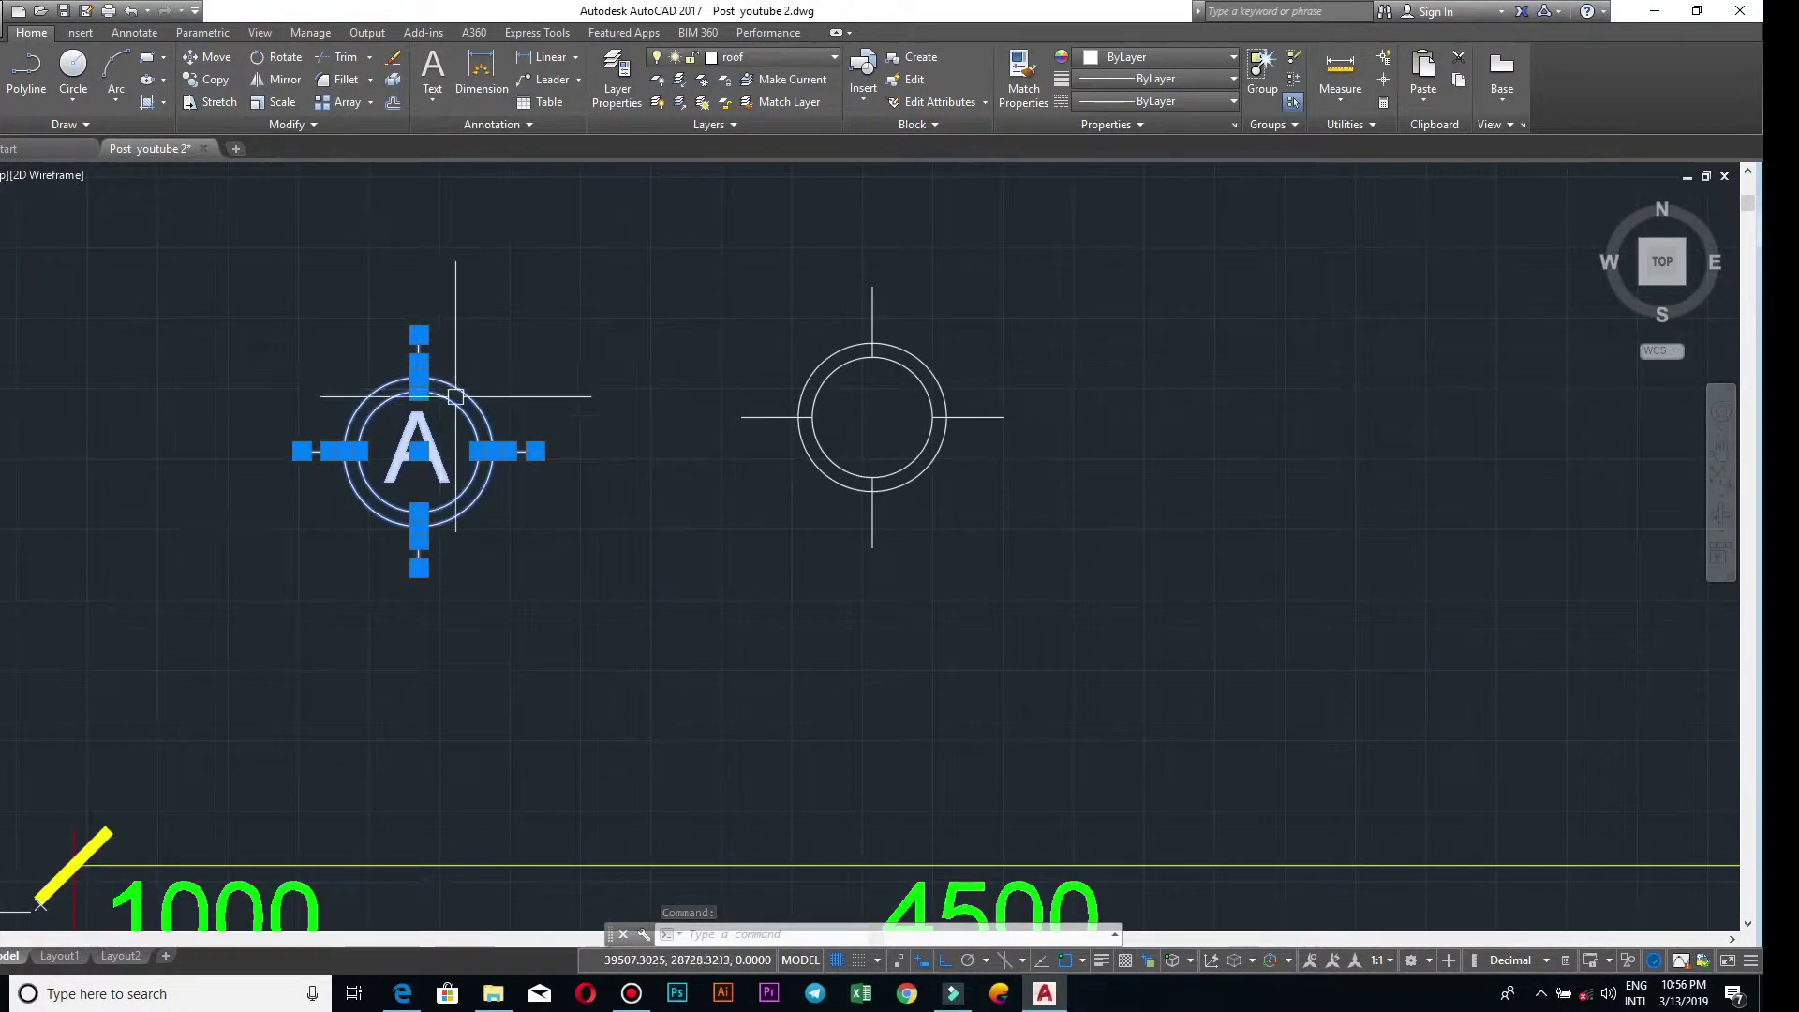
{"action": "key", "text": "Escape"}
{"action": "scroll", "coordinate": [716, 518], "scroll_direction": "down", "scroll_amount": 4}
{"action": "scroll", "coordinate": [671, 525], "scroll_direction": "up", "scroll_amount": 6}
{"action": "scroll", "coordinate": [530, 450], "scroll_direction": "down", "scroll_amount": 2}
{"action": "middle_click_drag", "start_coordinate": [910, 415], "coordinate": [867, 495]}
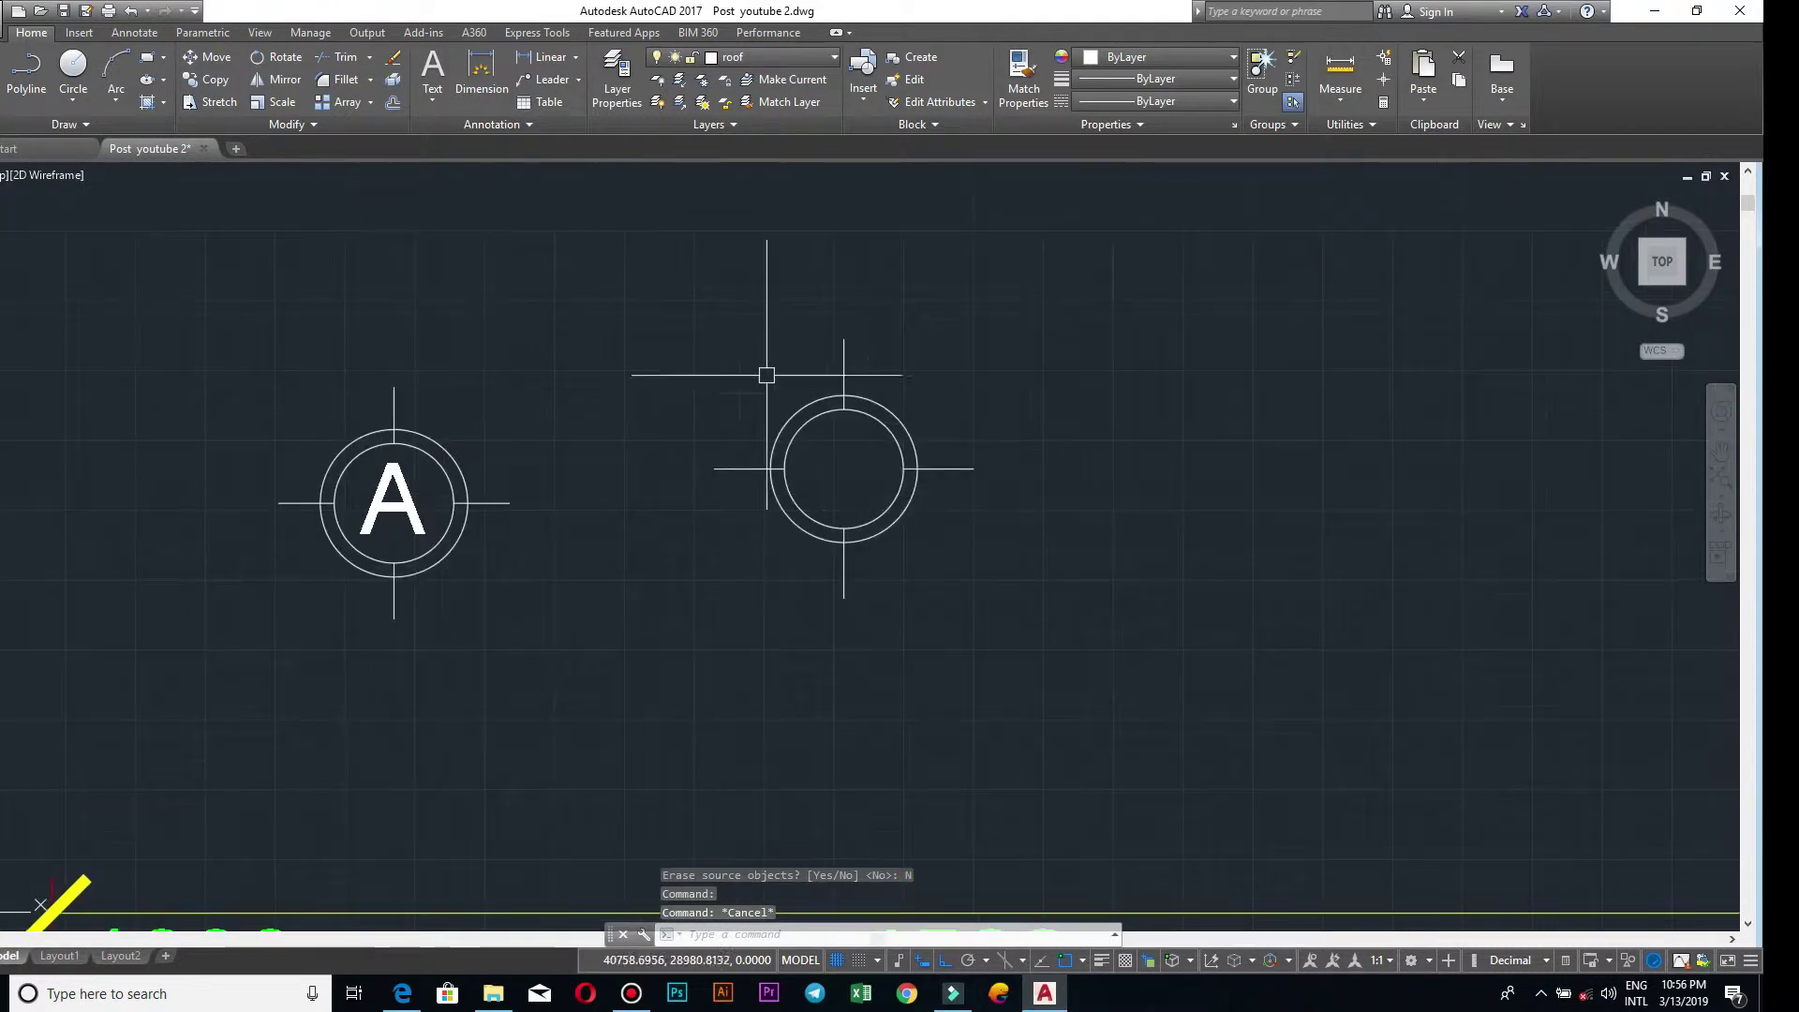
{"action": "type", "text": "T"}
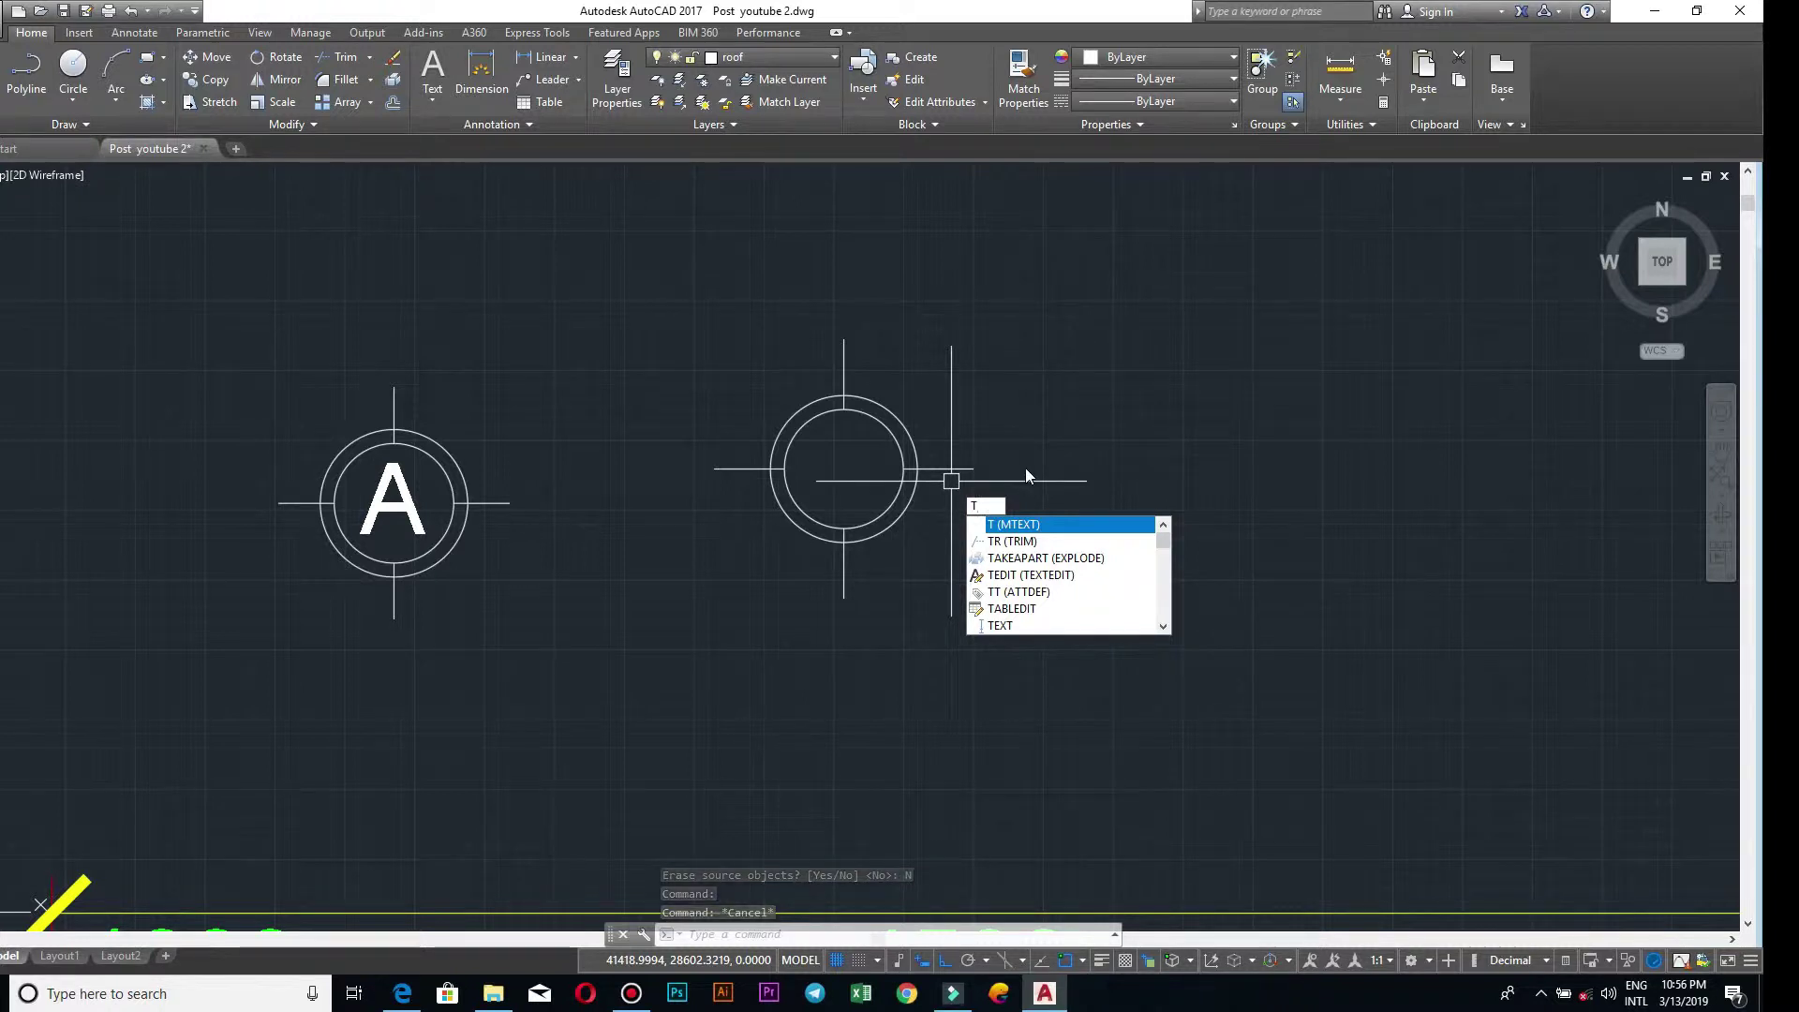
- Create a capital A multiline text object just below and right of the new circle
{"action": "key", "text": "Return"}
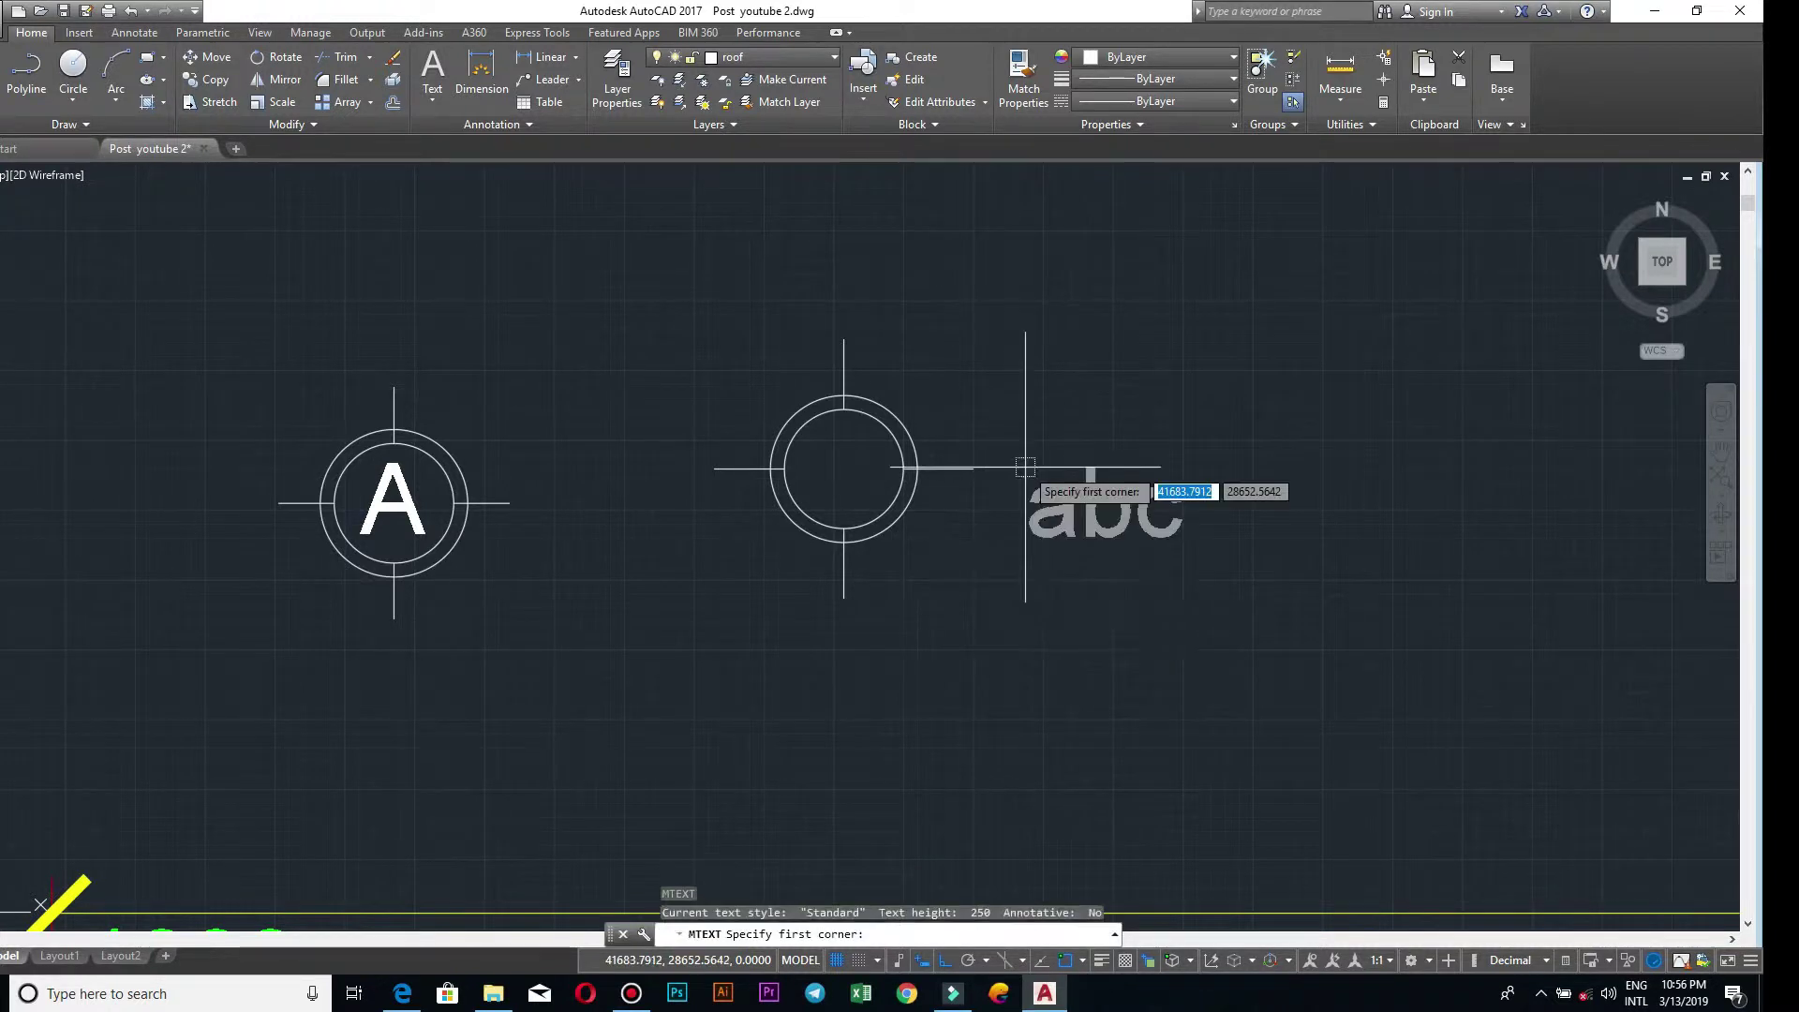
{"action": "left_click", "coordinate": [965, 523]}
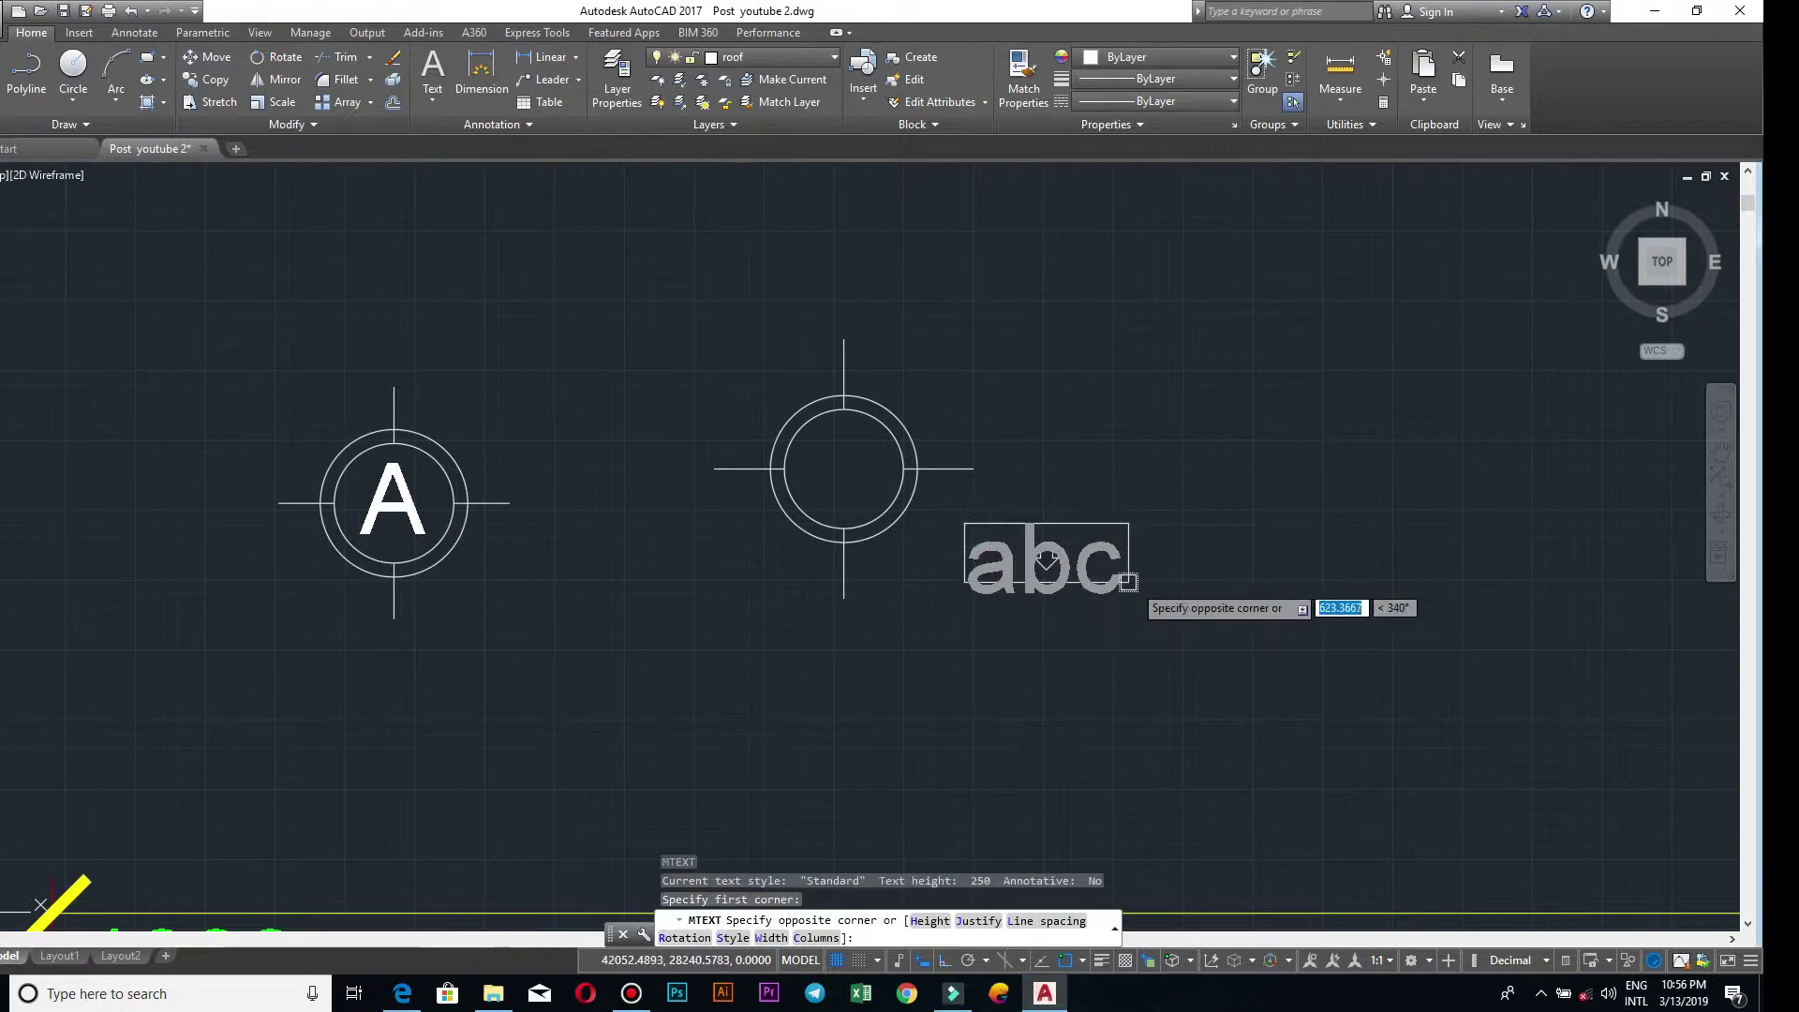
{"action": "left_click", "coordinate": [1240, 592]}
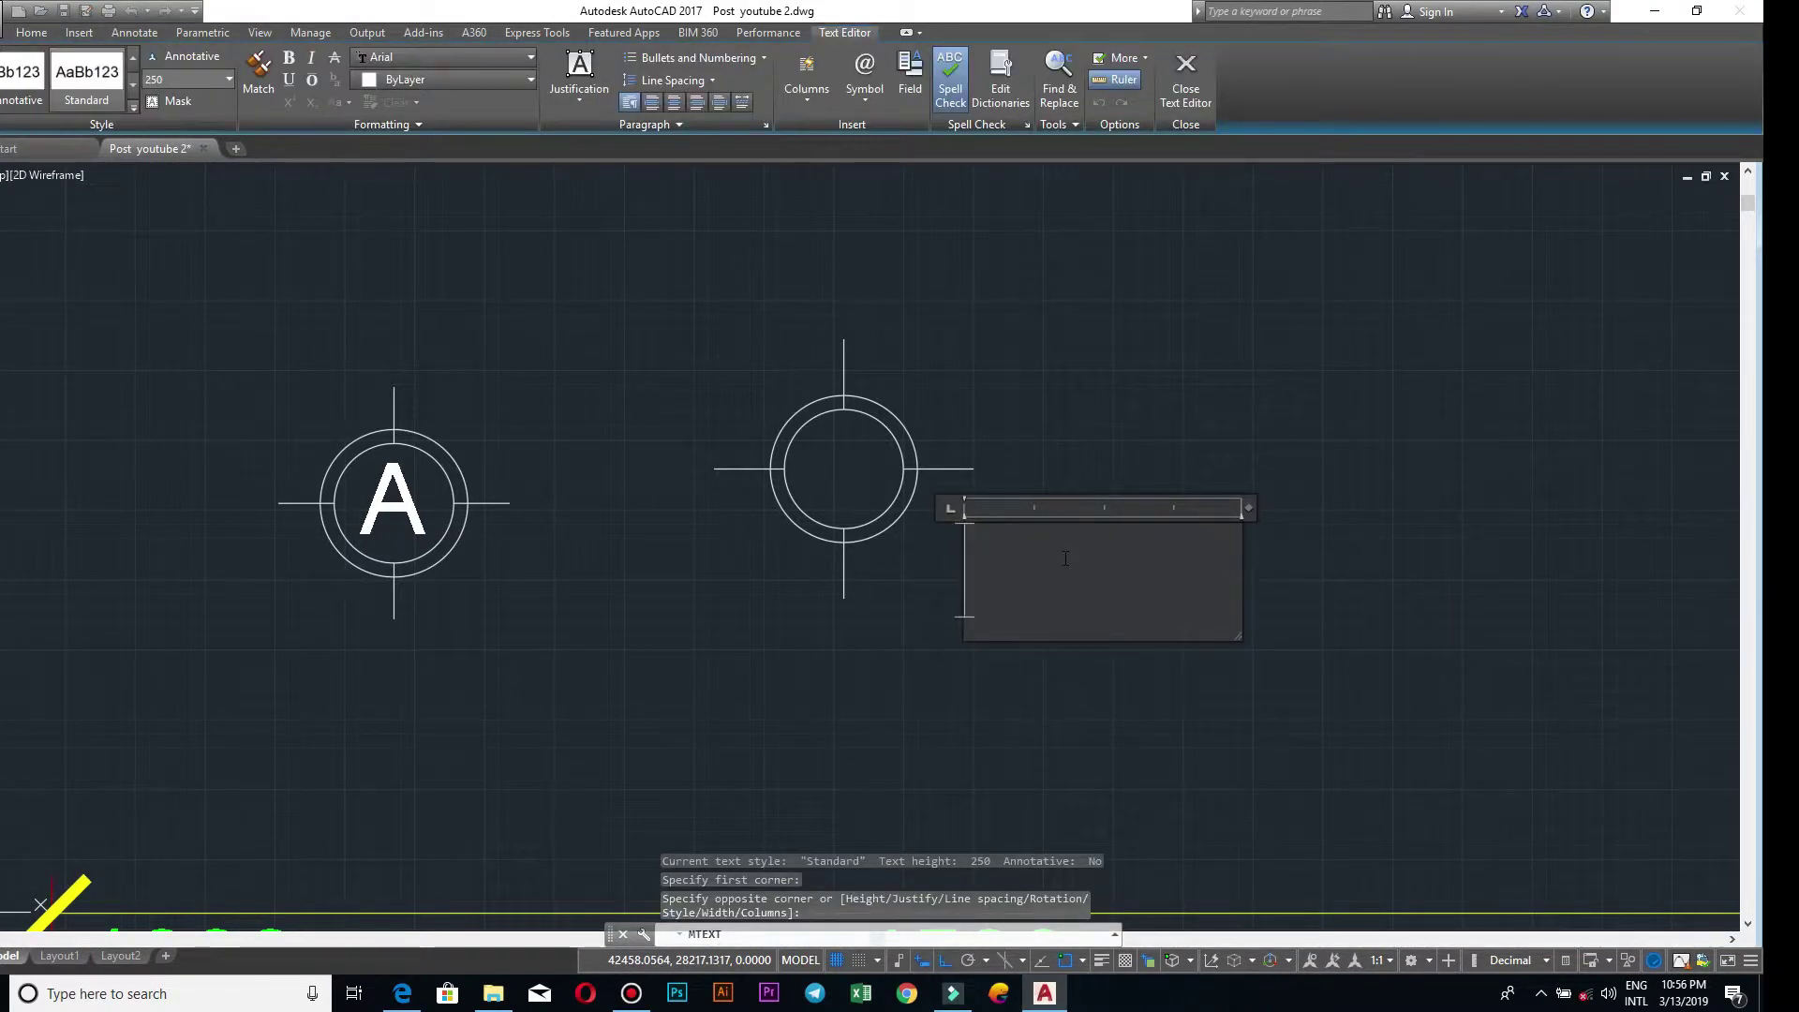
{"action": "type", "text": "a"}
{"action": "key", "text": "BackSpace"}
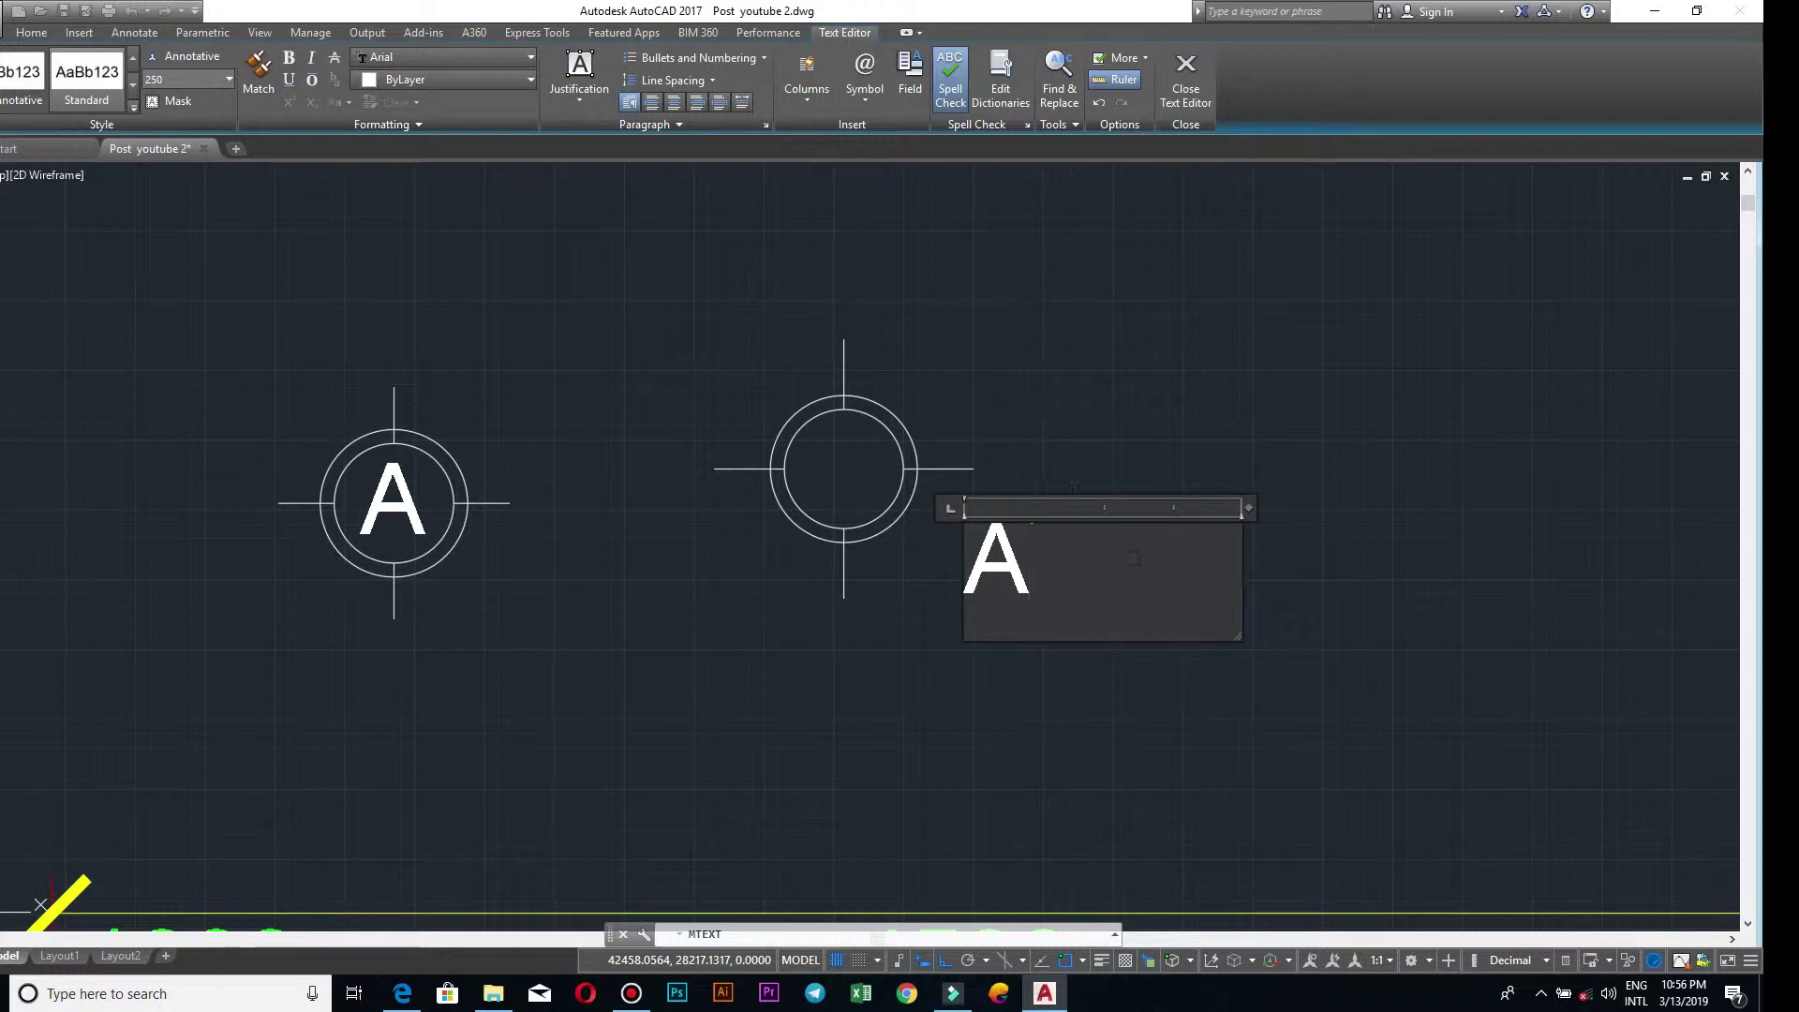
{"action": "key", "text": "Return"}
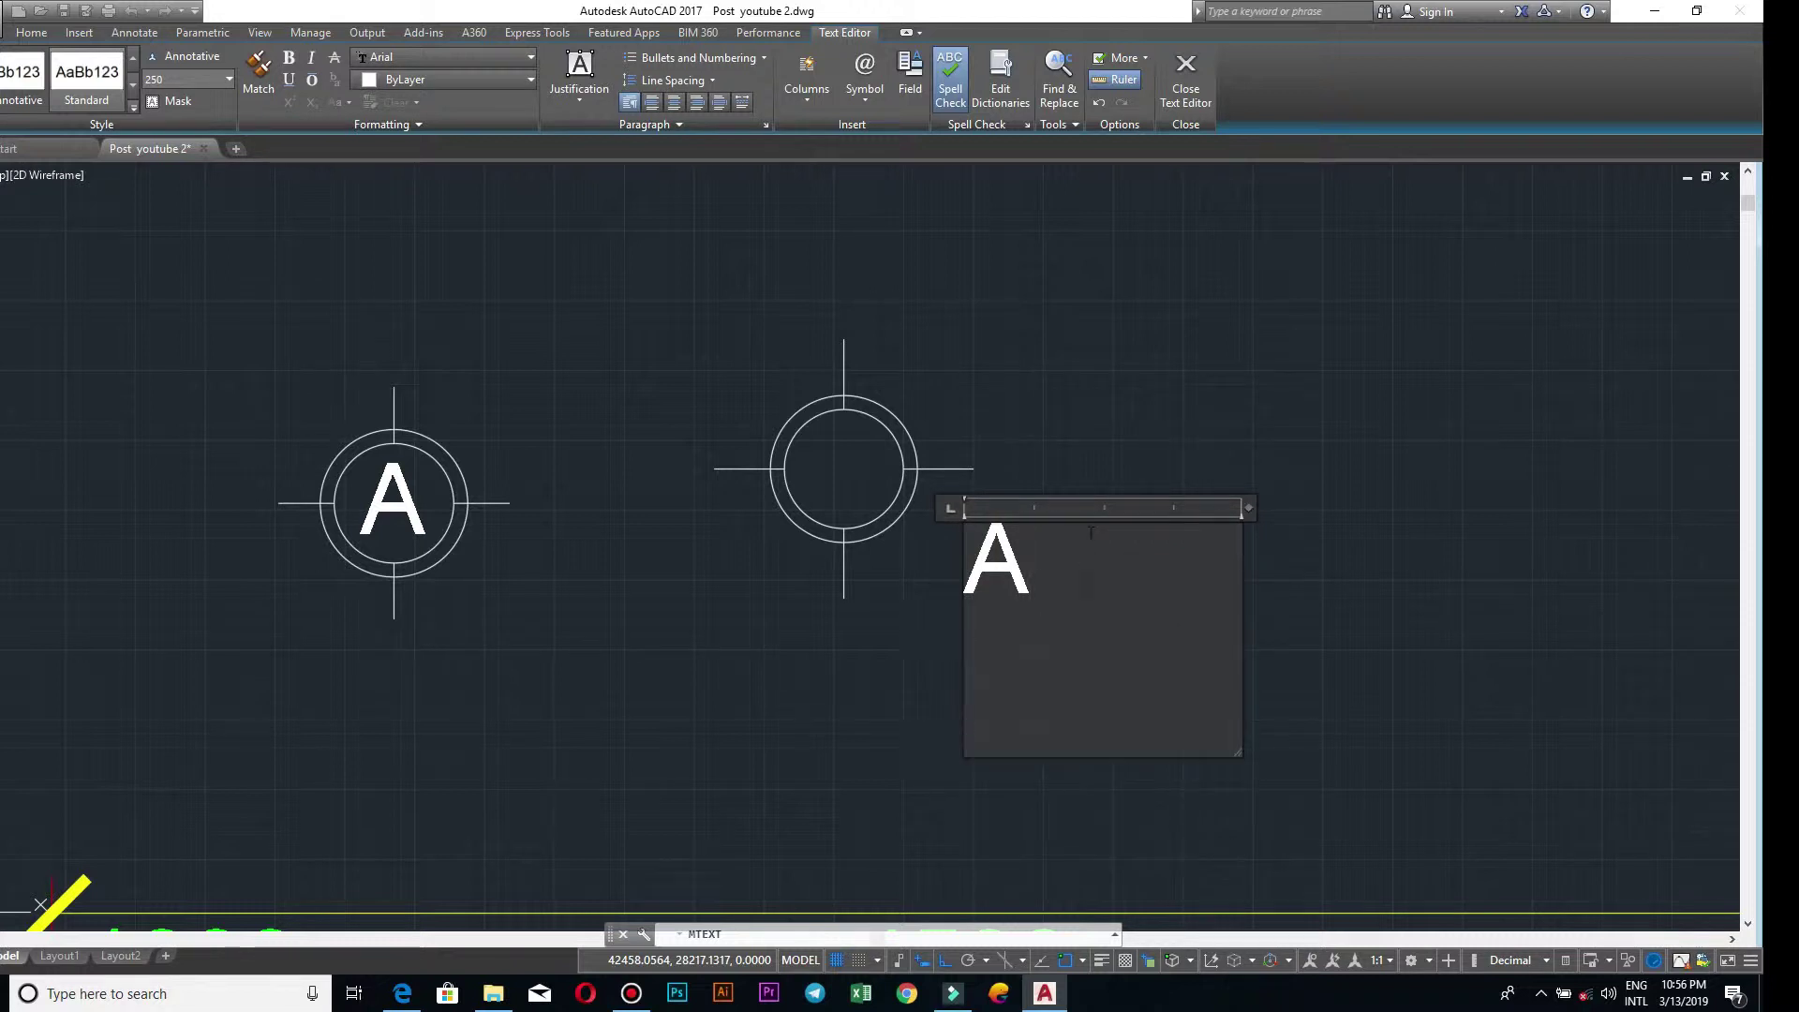
{"action": "key", "text": "BackSpace"}
{"action": "left_click", "coordinate": [1156, 415]}
{"action": "left_click", "coordinate": [995, 560]}
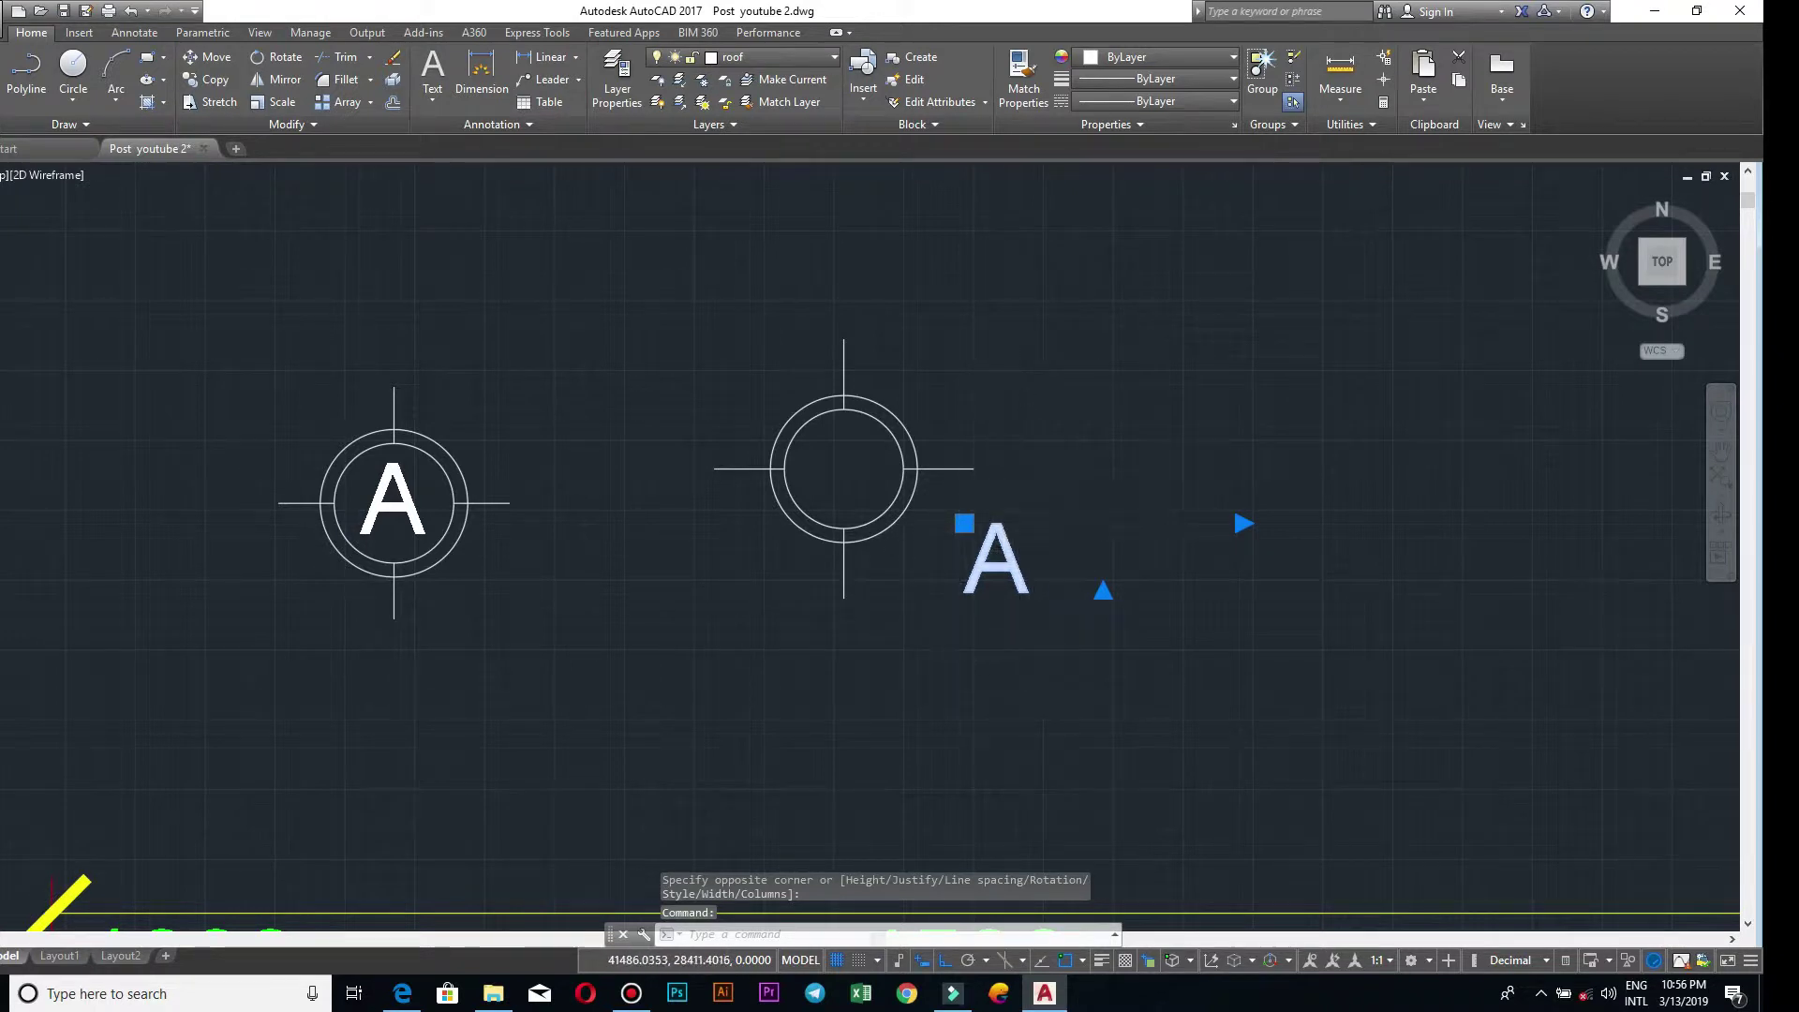
- Narrow the A text's column width, then clear the selection
{"action": "scroll", "coordinate": [1007, 551], "scroll_direction": "down", "scroll_amount": 2}
{"action": "scroll", "coordinate": [1011, 549], "scroll_direction": "down", "scroll_amount": 2}
{"action": "scroll", "coordinate": [1011, 548], "scroll_direction": "up", "scroll_amount": 2}
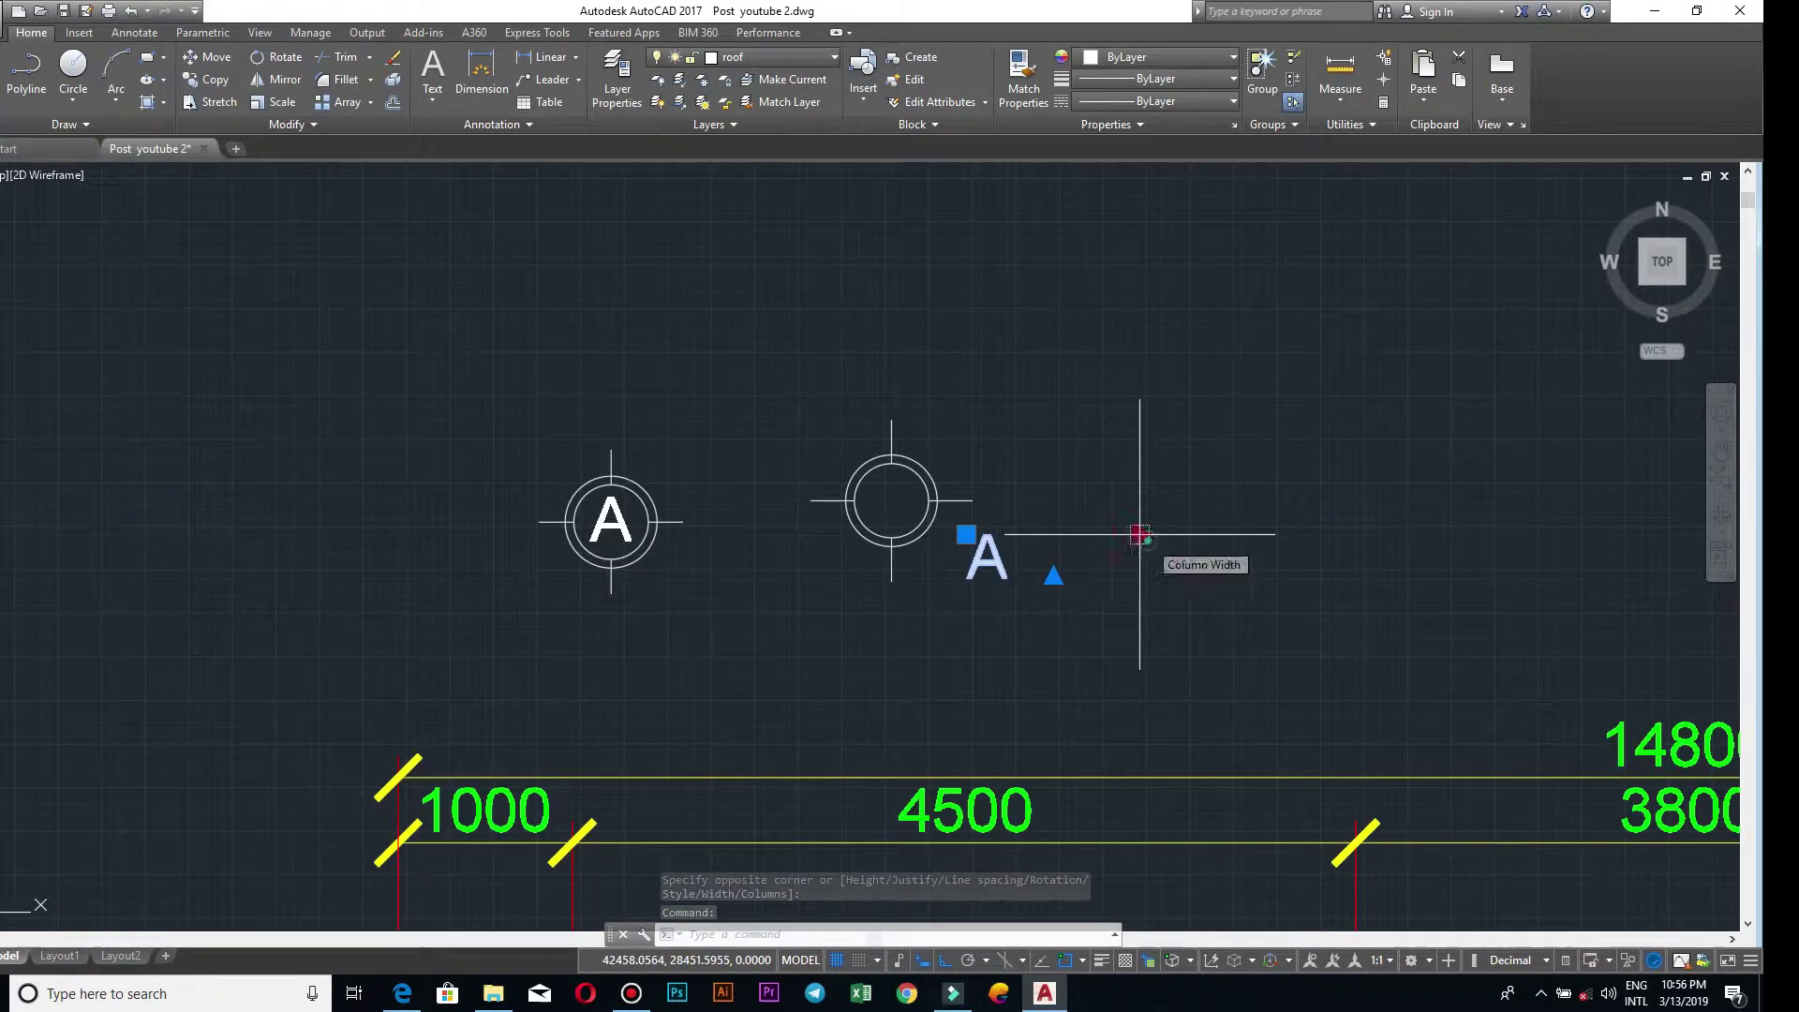
{"action": "left_click", "coordinate": [1139, 535]}
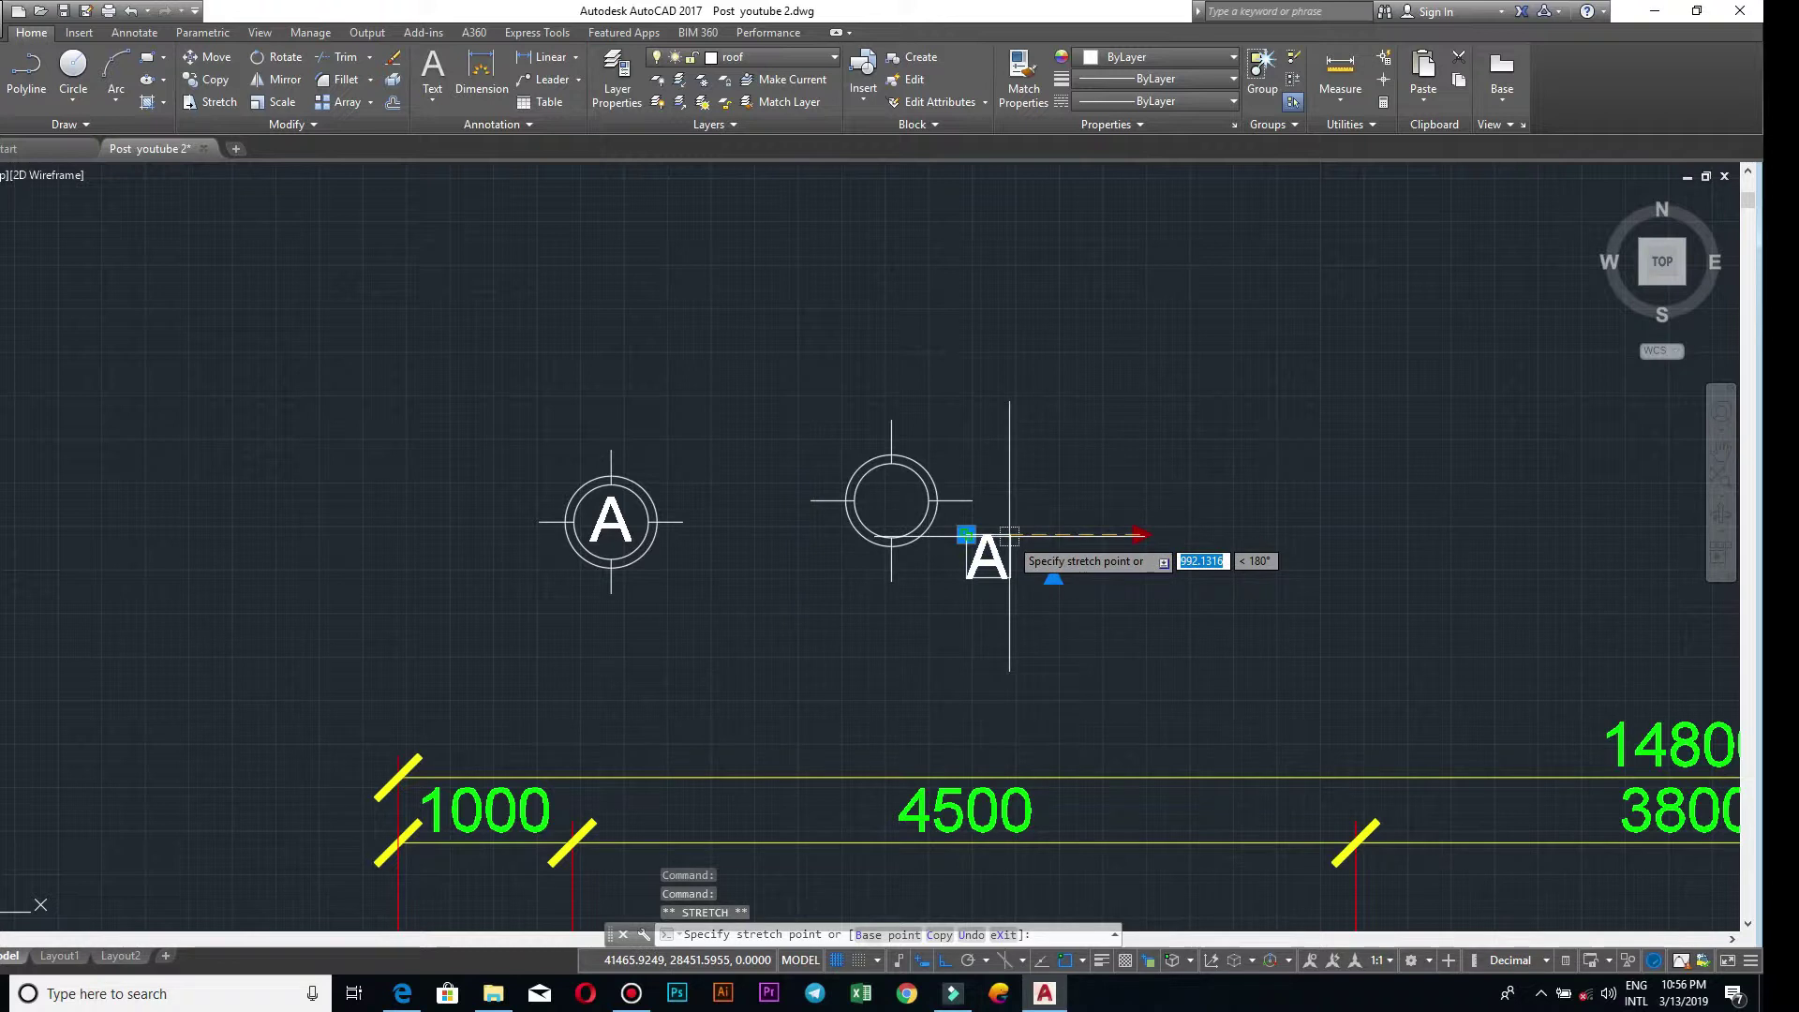
{"action": "left_click", "coordinate": [1003, 535]}
{"action": "scroll", "coordinate": [989, 535], "scroll_direction": "up", "scroll_amount": 3}
{"action": "key", "text": "Escape"}
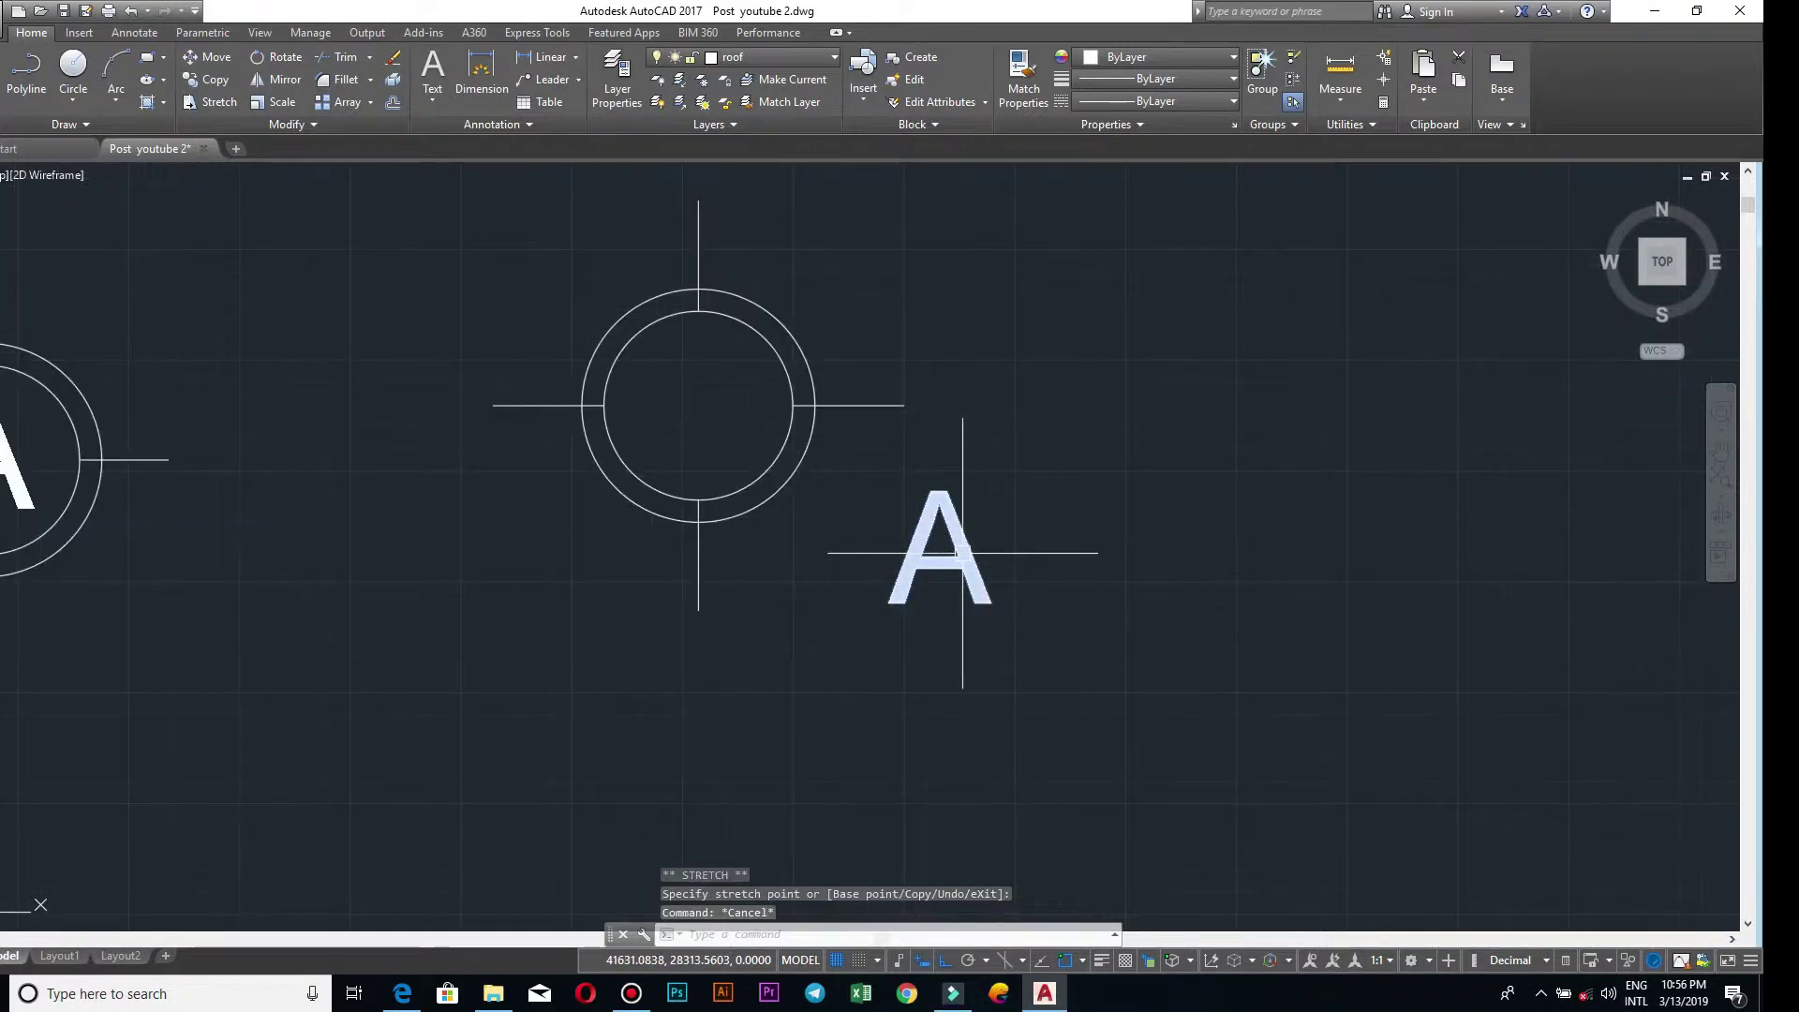
- Move the letter A into the circle with Ortho turned off
{"action": "left_click", "coordinate": [962, 553]}
{"action": "key", "text": "Return"}
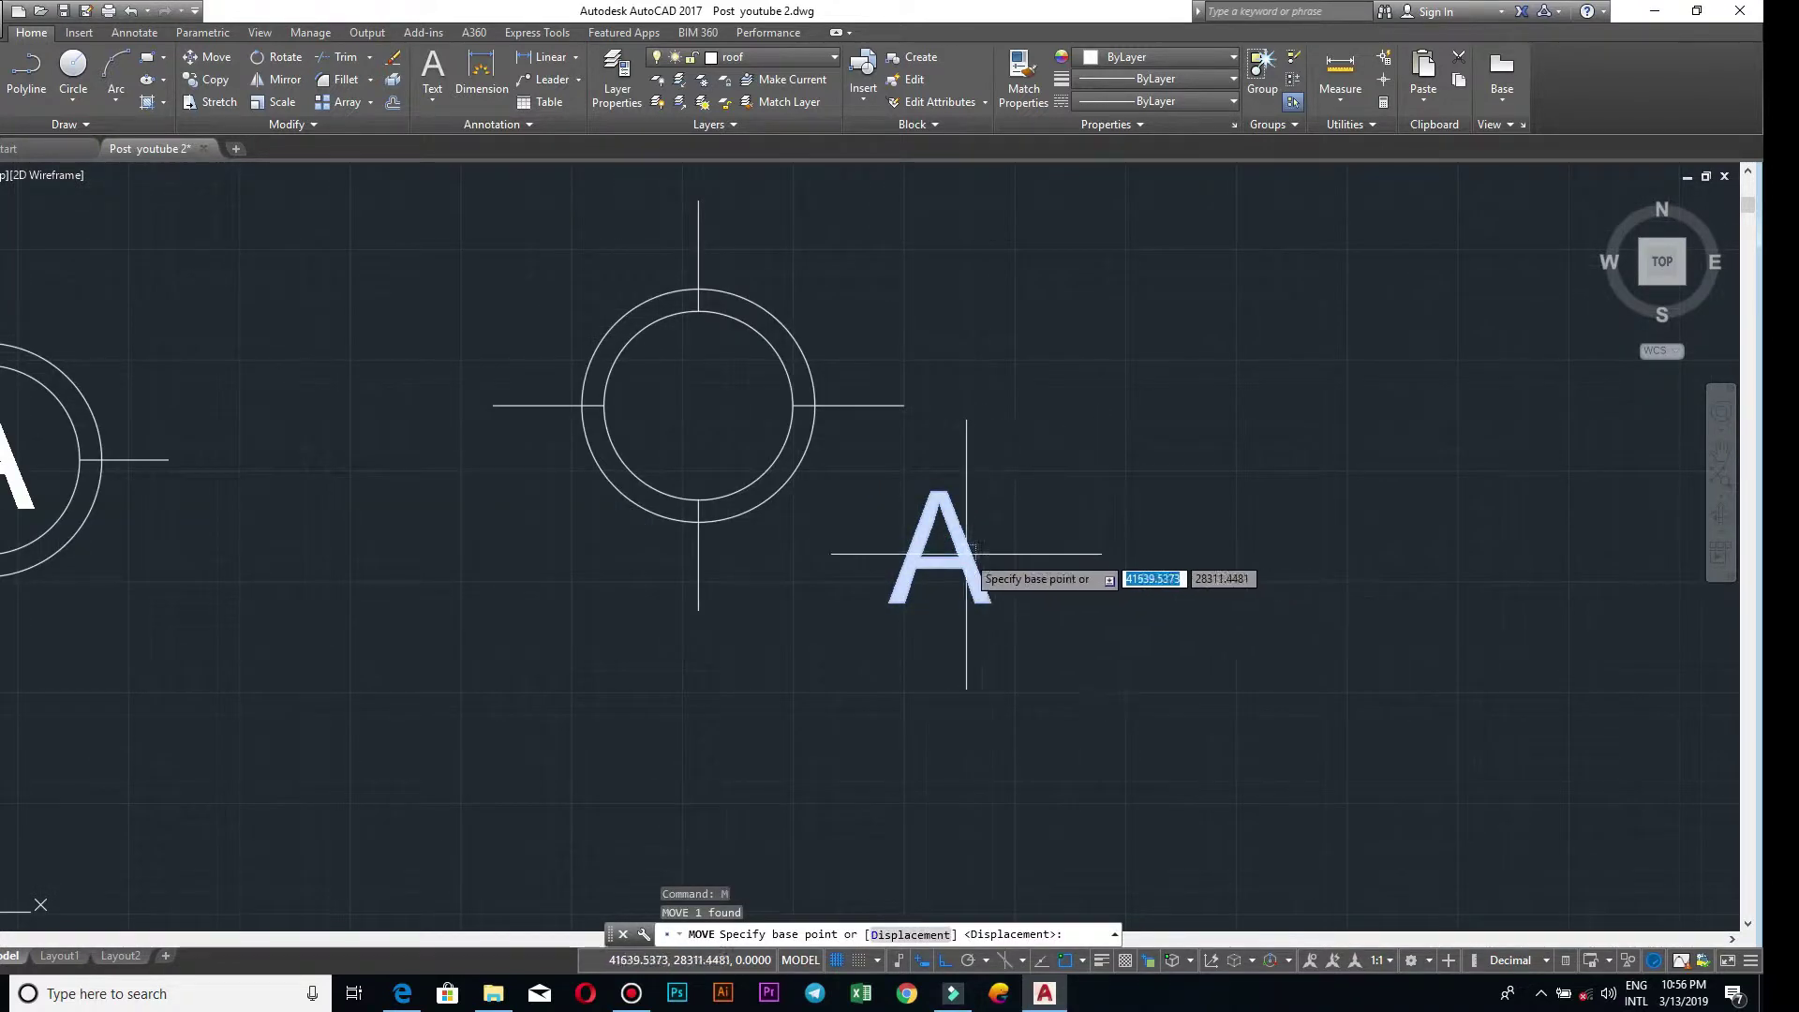
{"action": "left_click", "coordinate": [943, 546]}
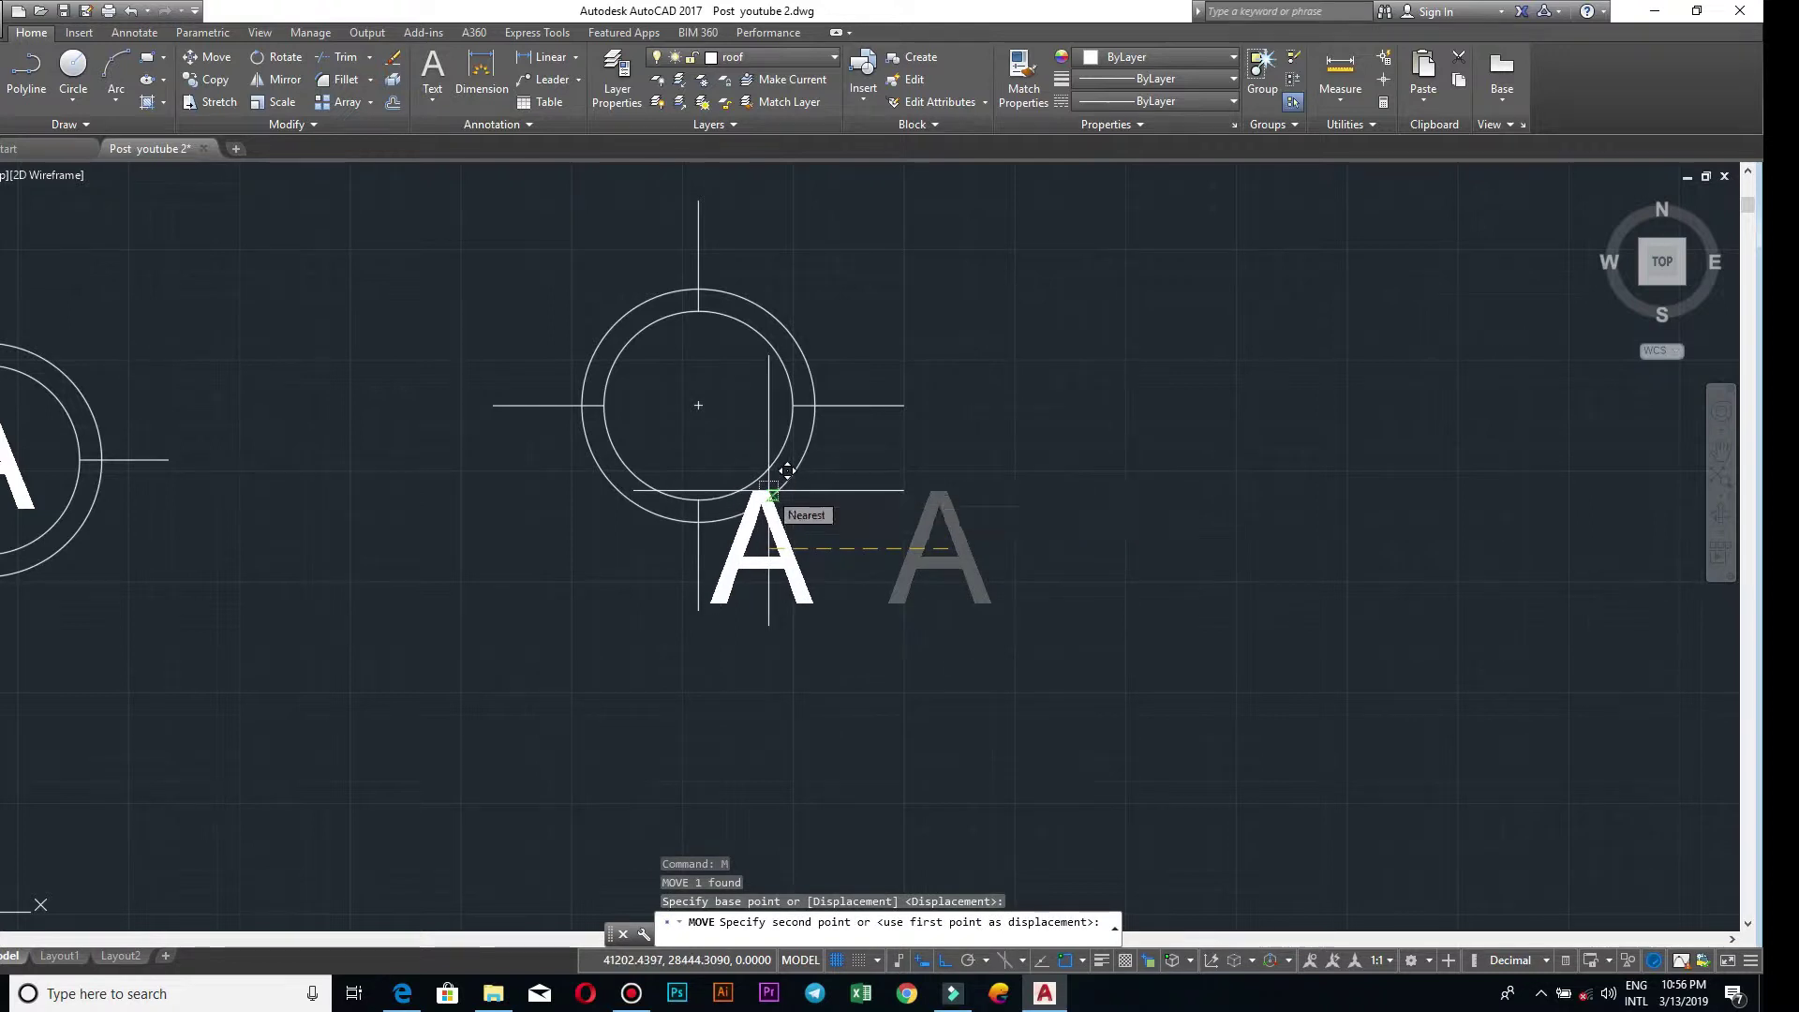
{"action": "key", "text": "F8"}
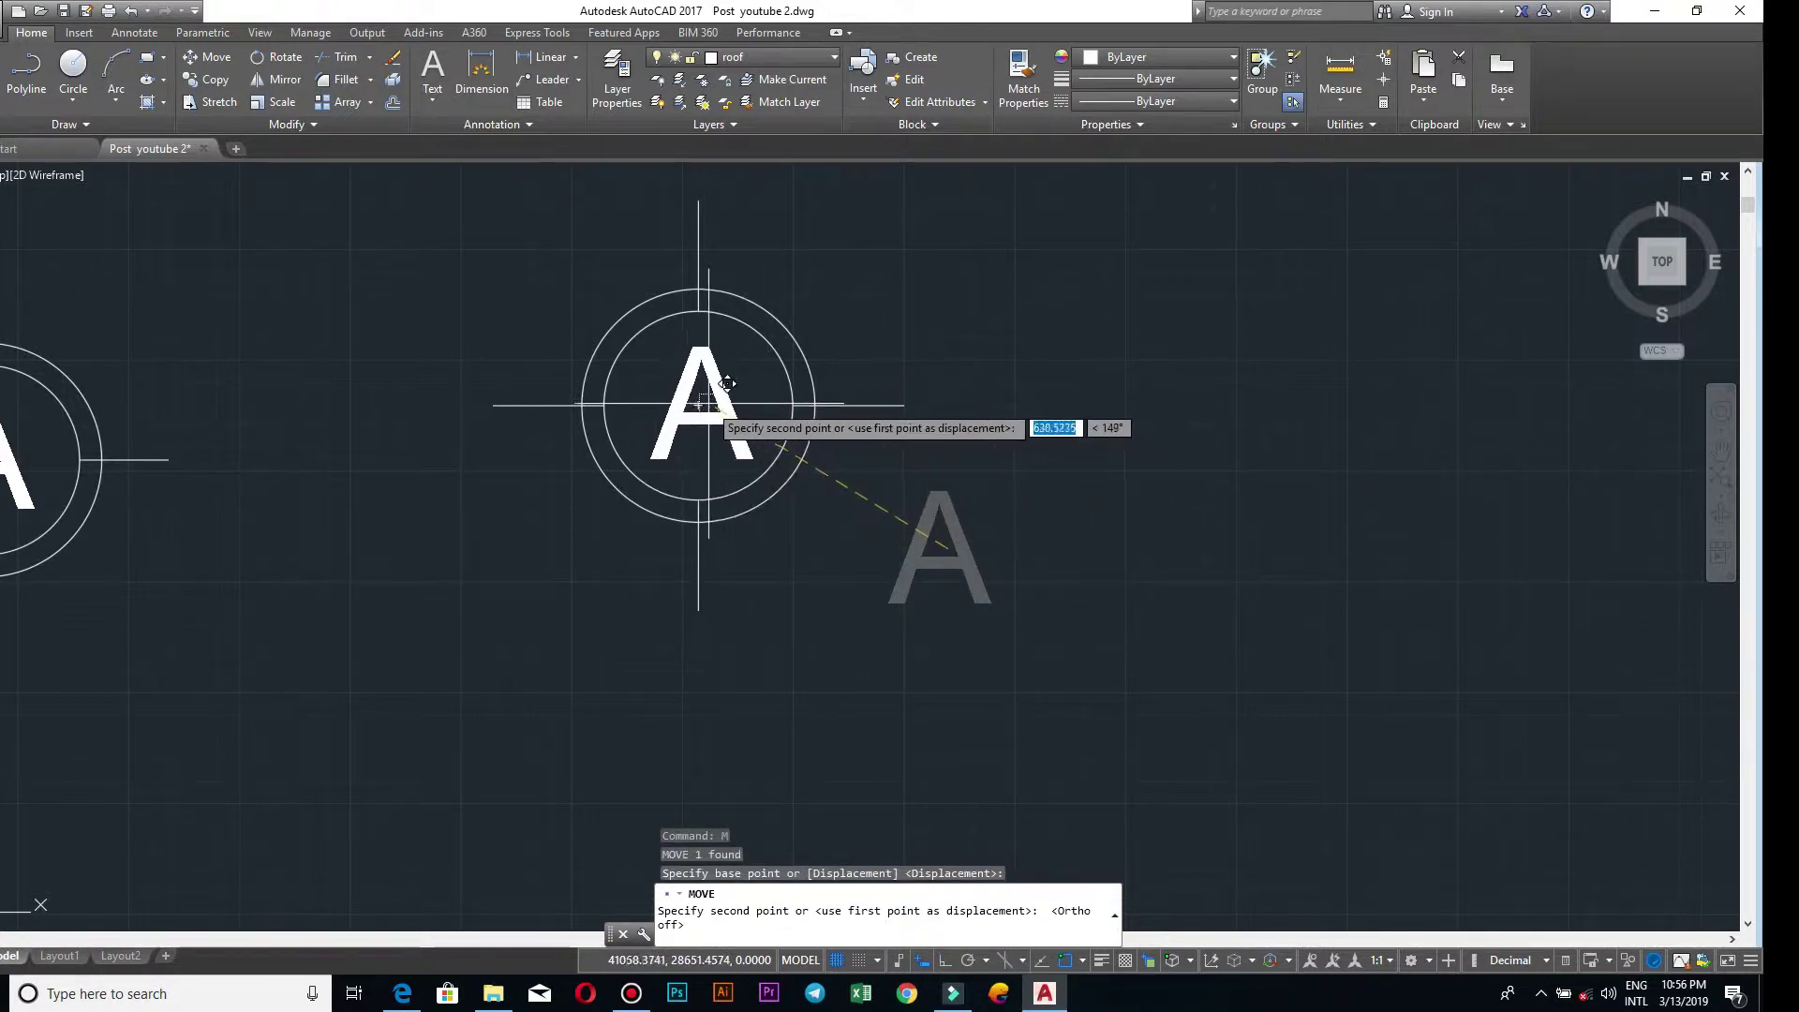
{"action": "left_click", "coordinate": [693, 403]}
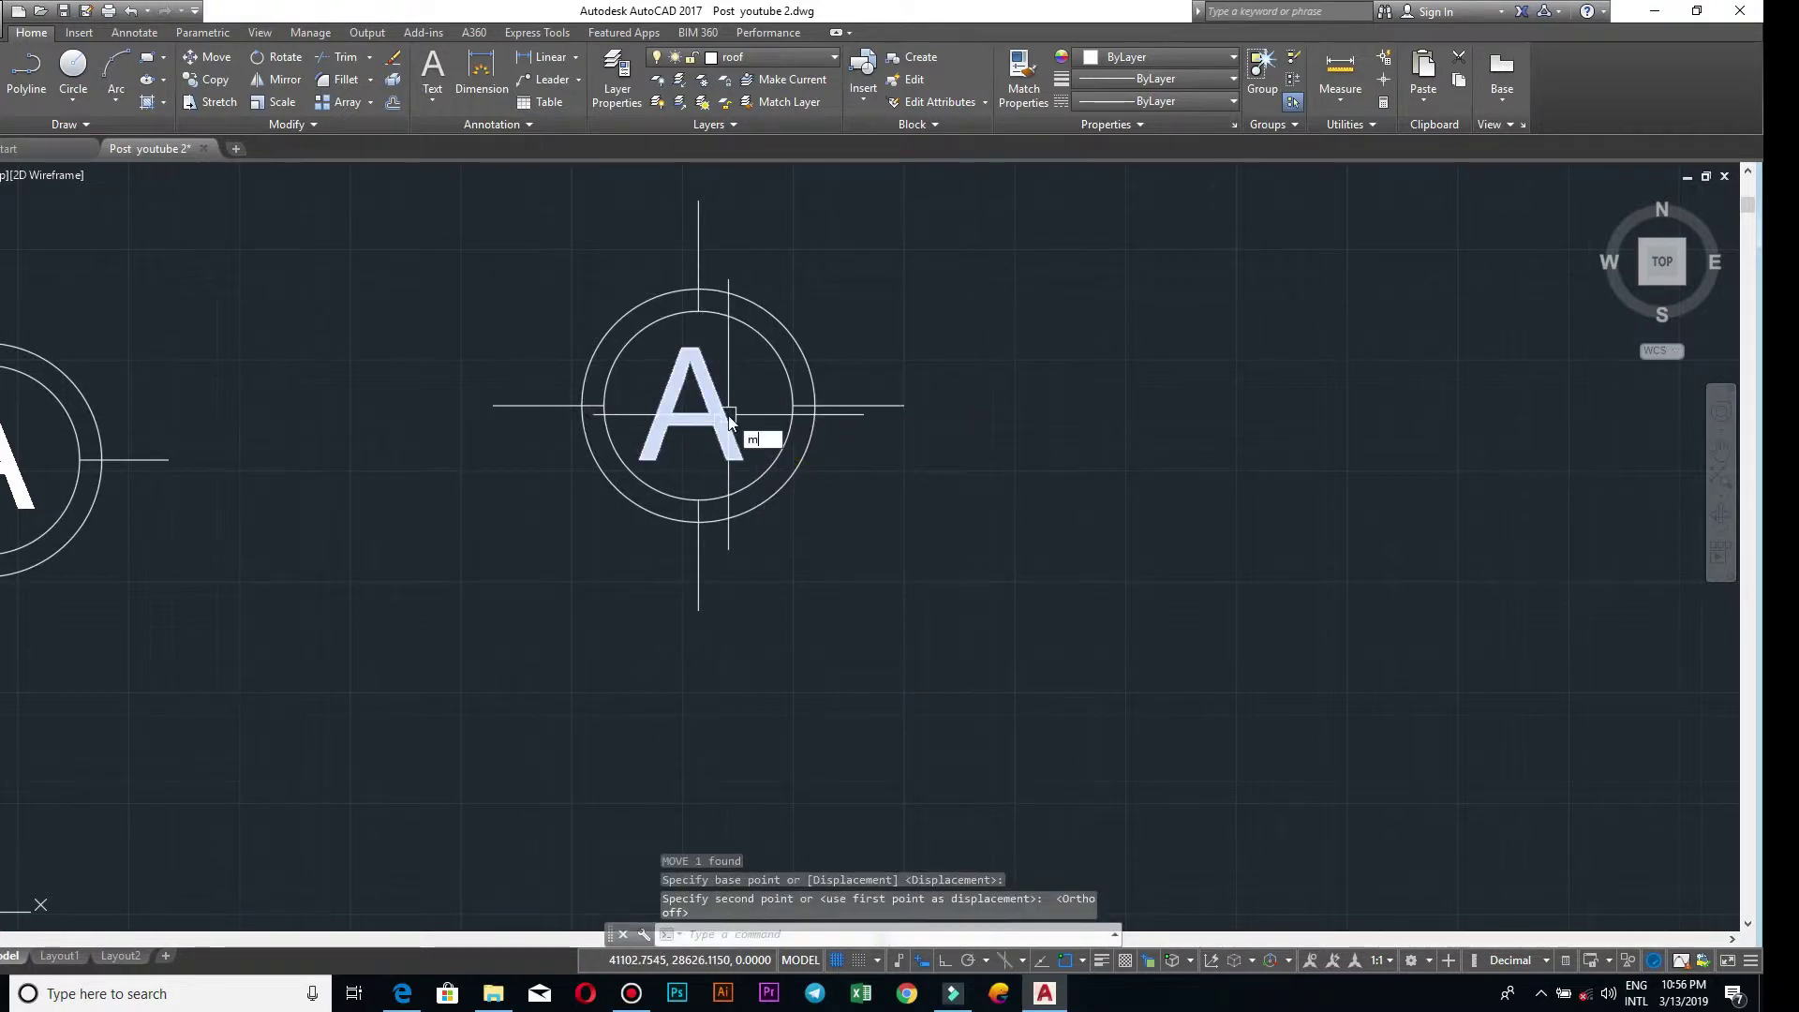
{"action": "key", "text": "Return"}
{"action": "left_click", "coordinate": [694, 409]}
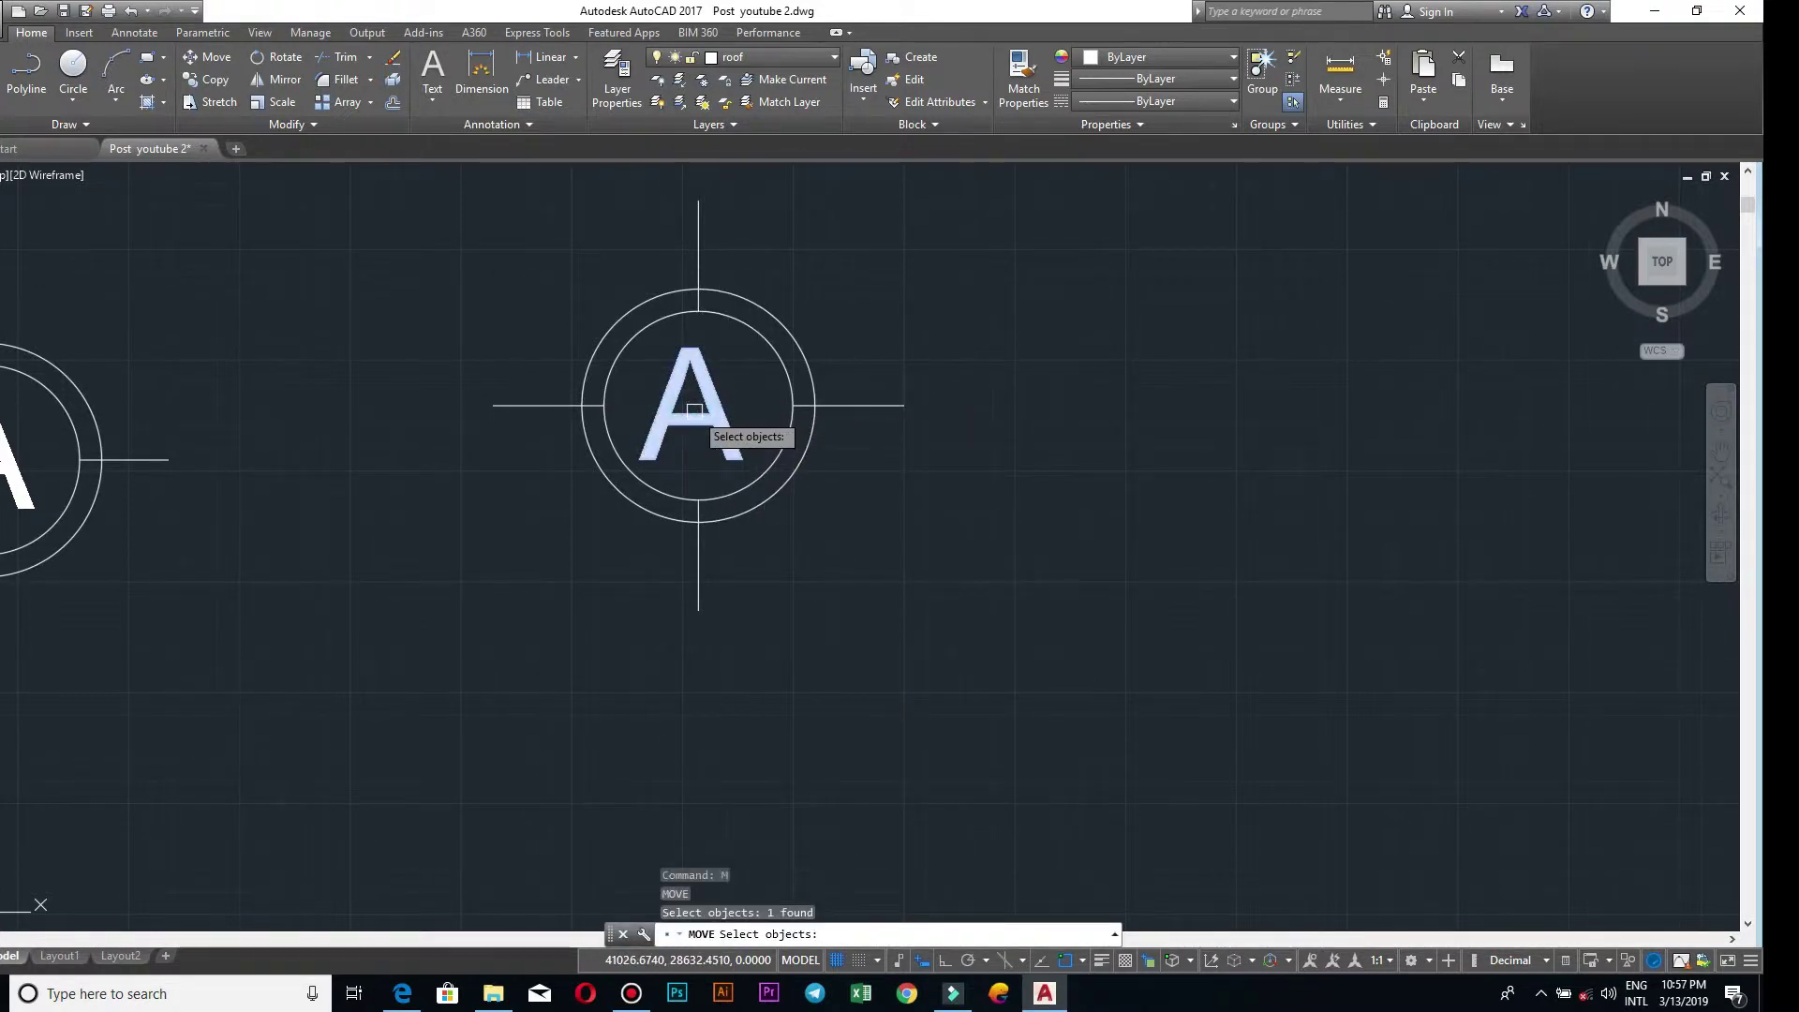
{"action": "key", "text": "Escape"}
- Move the letter A again with M toward the circle's centre
{"action": "left_click", "coordinate": [694, 410]}
{"action": "type", "text": "m"}
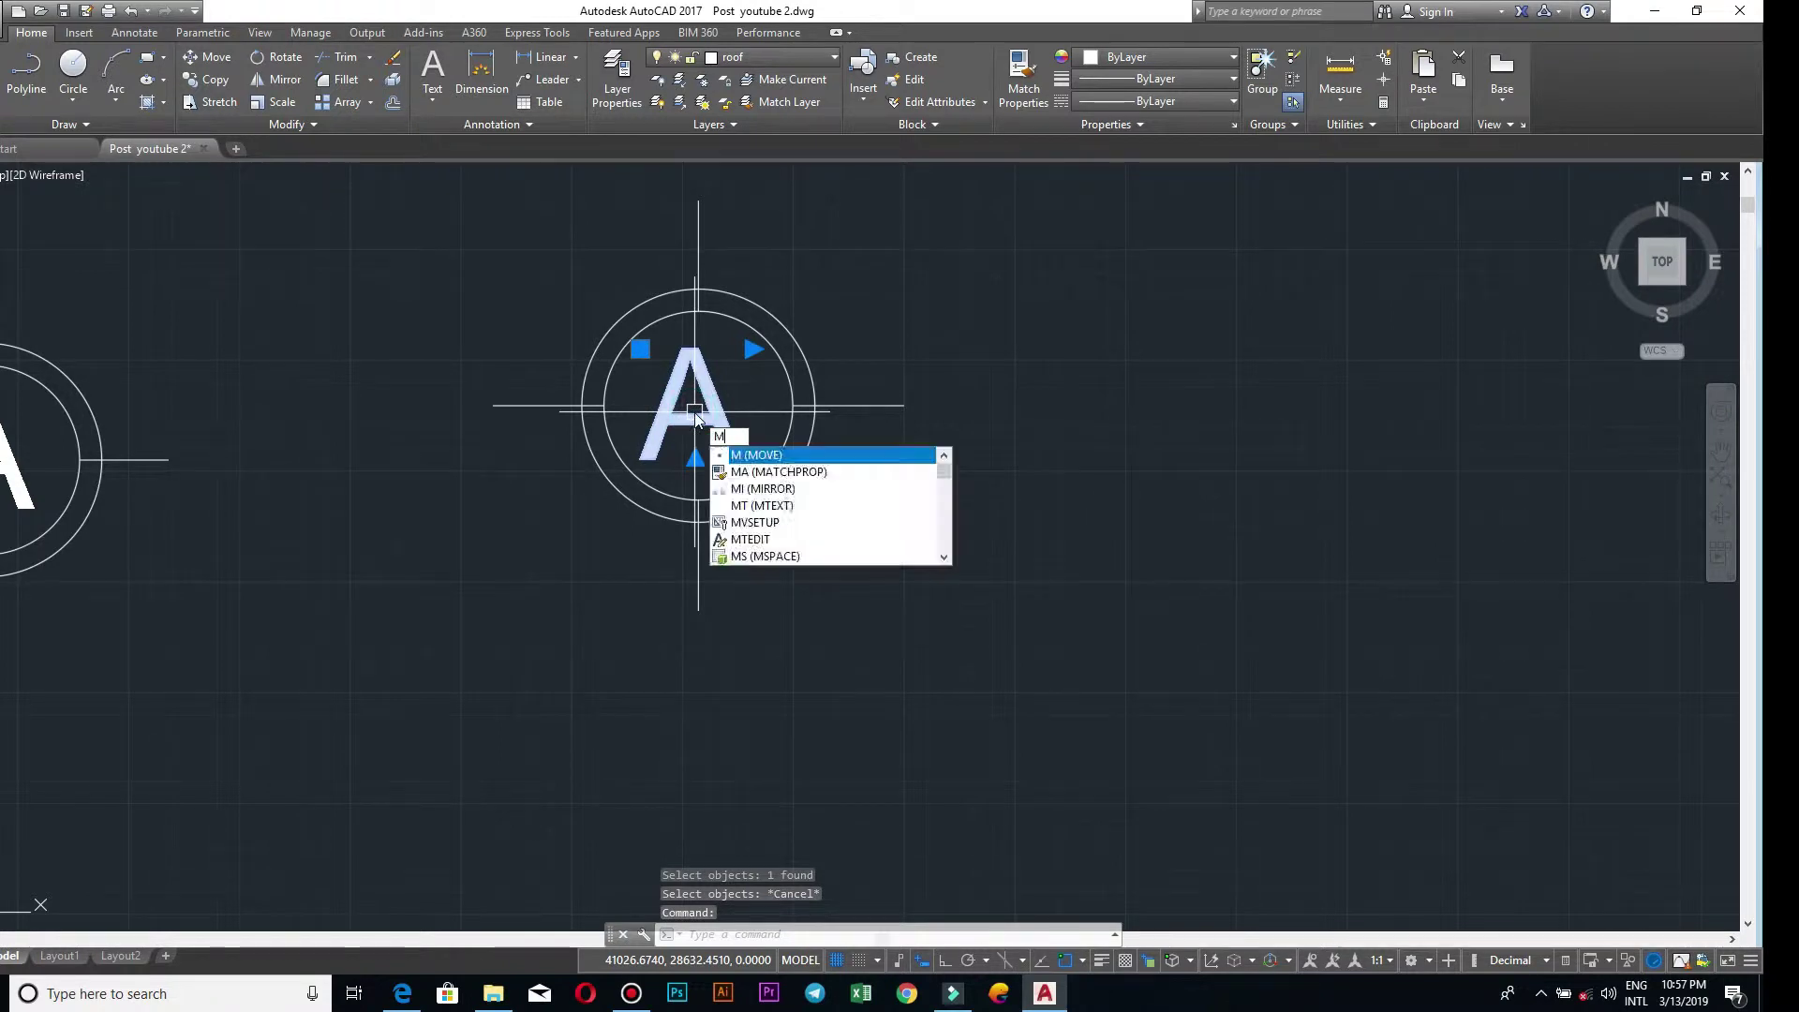
{"action": "key", "text": "Return"}
{"action": "left_click", "coordinate": [698, 405]}
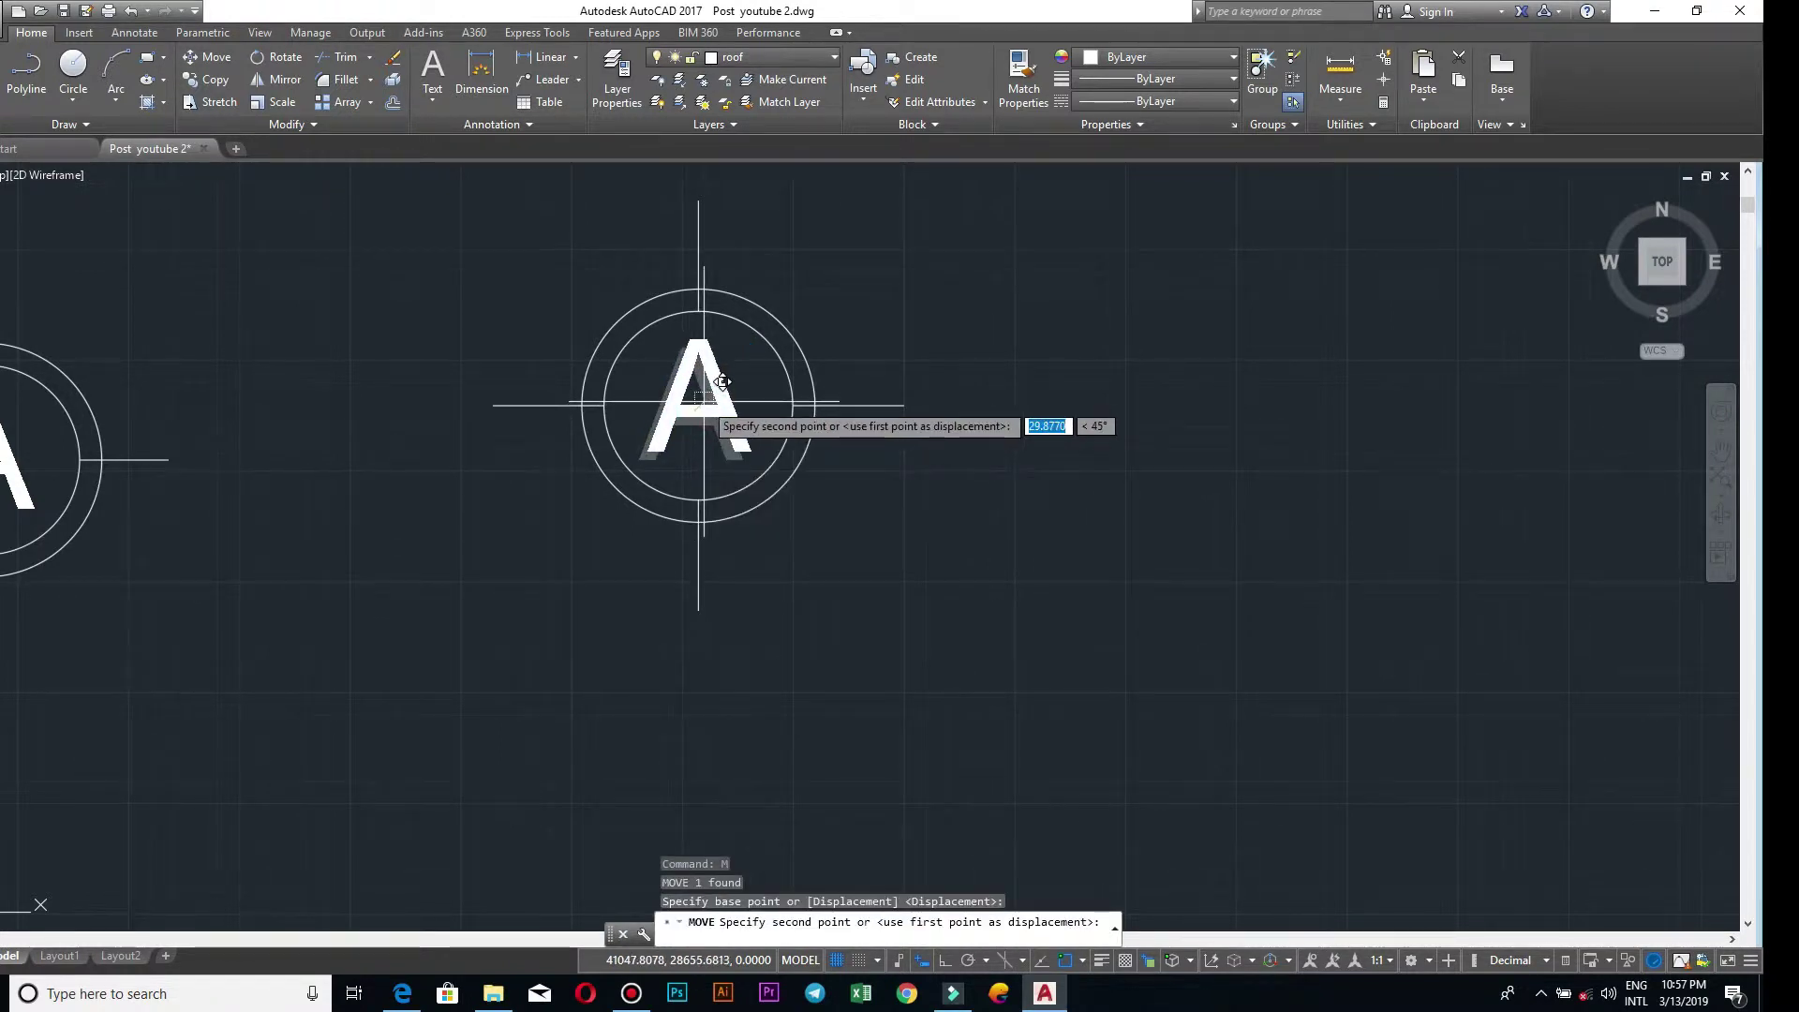
{"action": "left_click", "coordinate": [710, 394]}
{"action": "scroll", "coordinate": [782, 386], "scroll_direction": "down", "scroll_amount": 2}
{"action": "scroll", "coordinate": [759, 393], "scroll_direction": "up", "scroll_amount": 2}
{"action": "scroll", "coordinate": [749, 392], "scroll_direction": "down", "scroll_amount": 4}
{"action": "scroll", "coordinate": [803, 390], "scroll_direction": "down", "scroll_amount": 2}
{"action": "scroll", "coordinate": [722, 390], "scroll_direction": "up", "scroll_amount": 4}
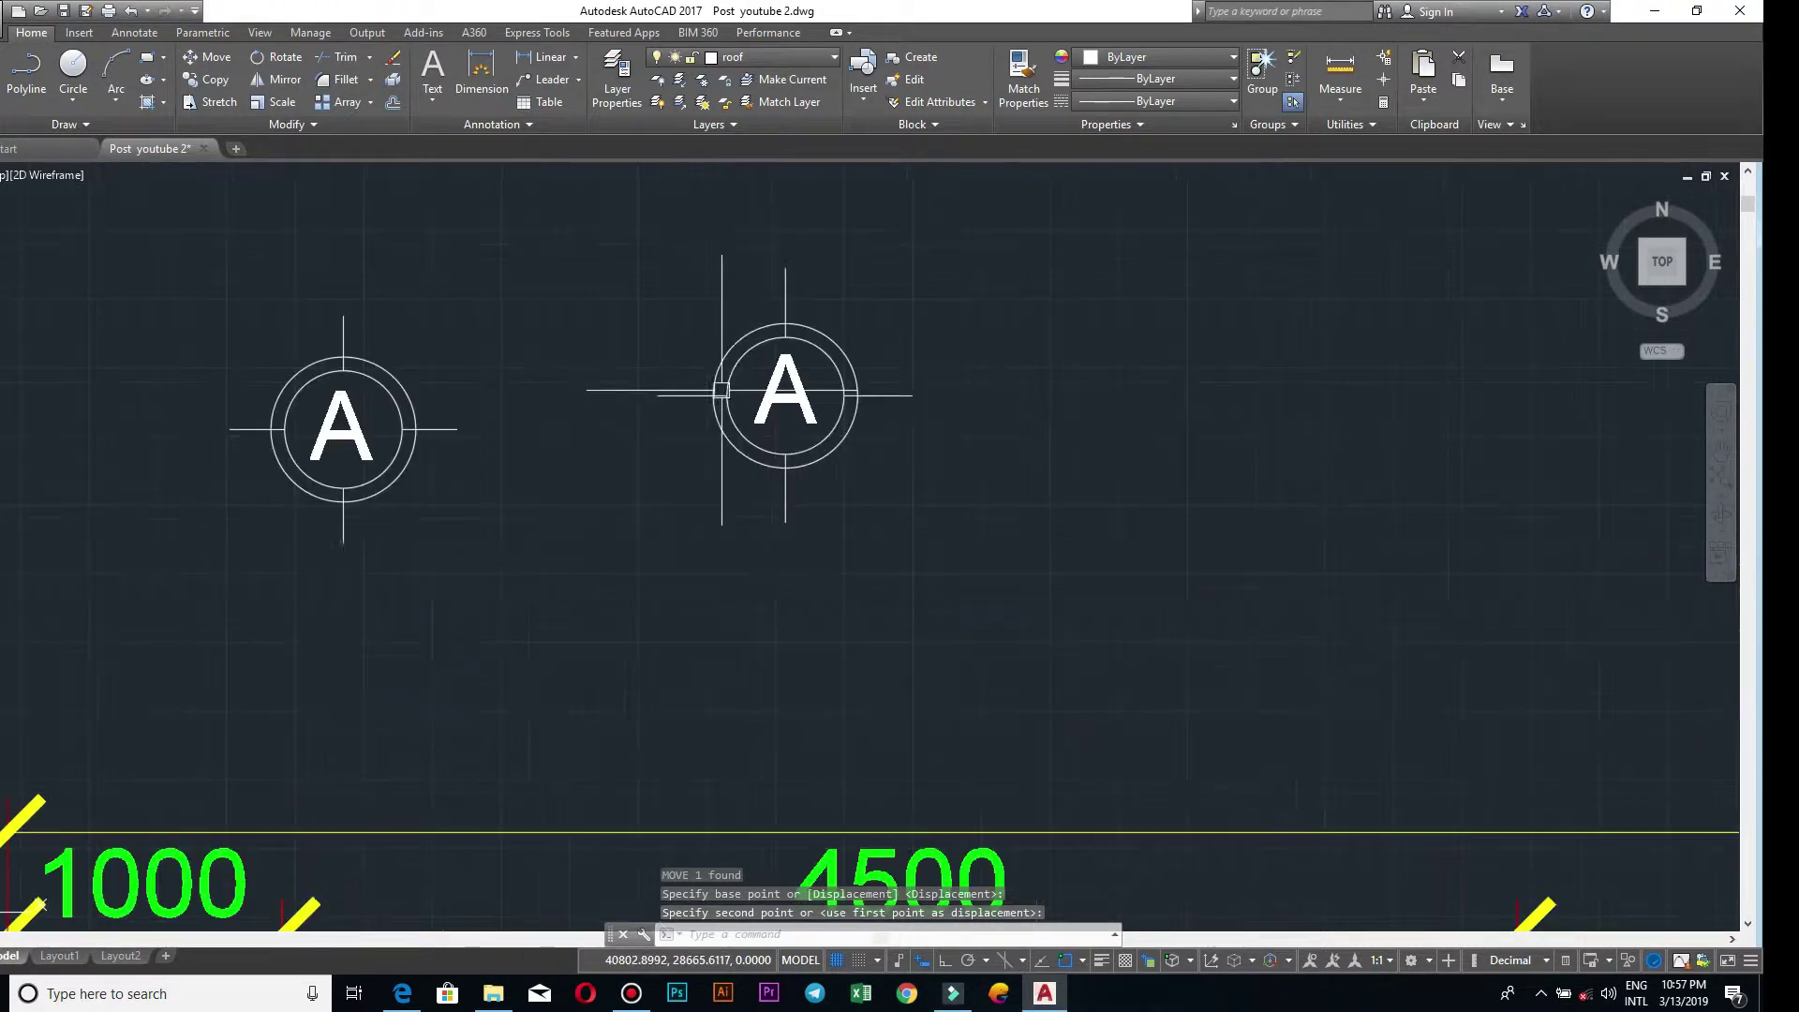
- Fine-tune the A's position so it sits centred in the circle
{"action": "left_click", "coordinate": [785, 393]}
{"action": "key", "text": "Return"}
{"action": "left_click", "coordinate": [785, 394]}
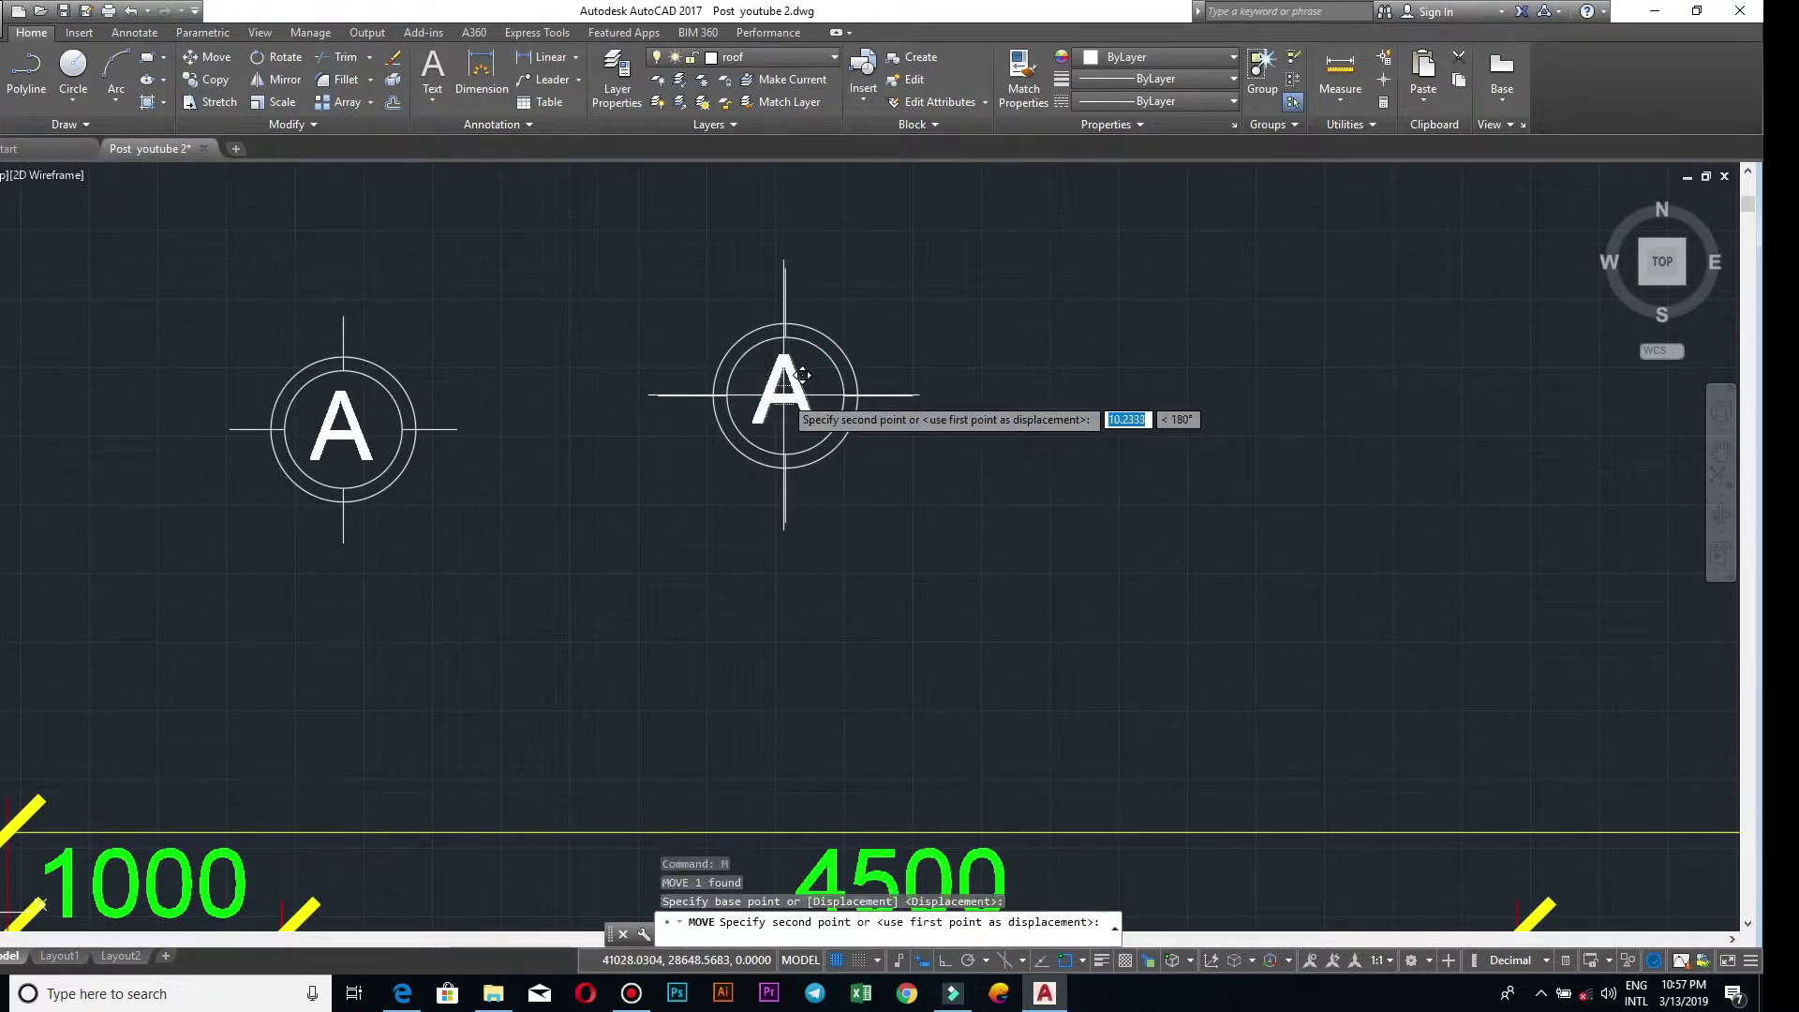
{"action": "left_click", "coordinate": [792, 384]}
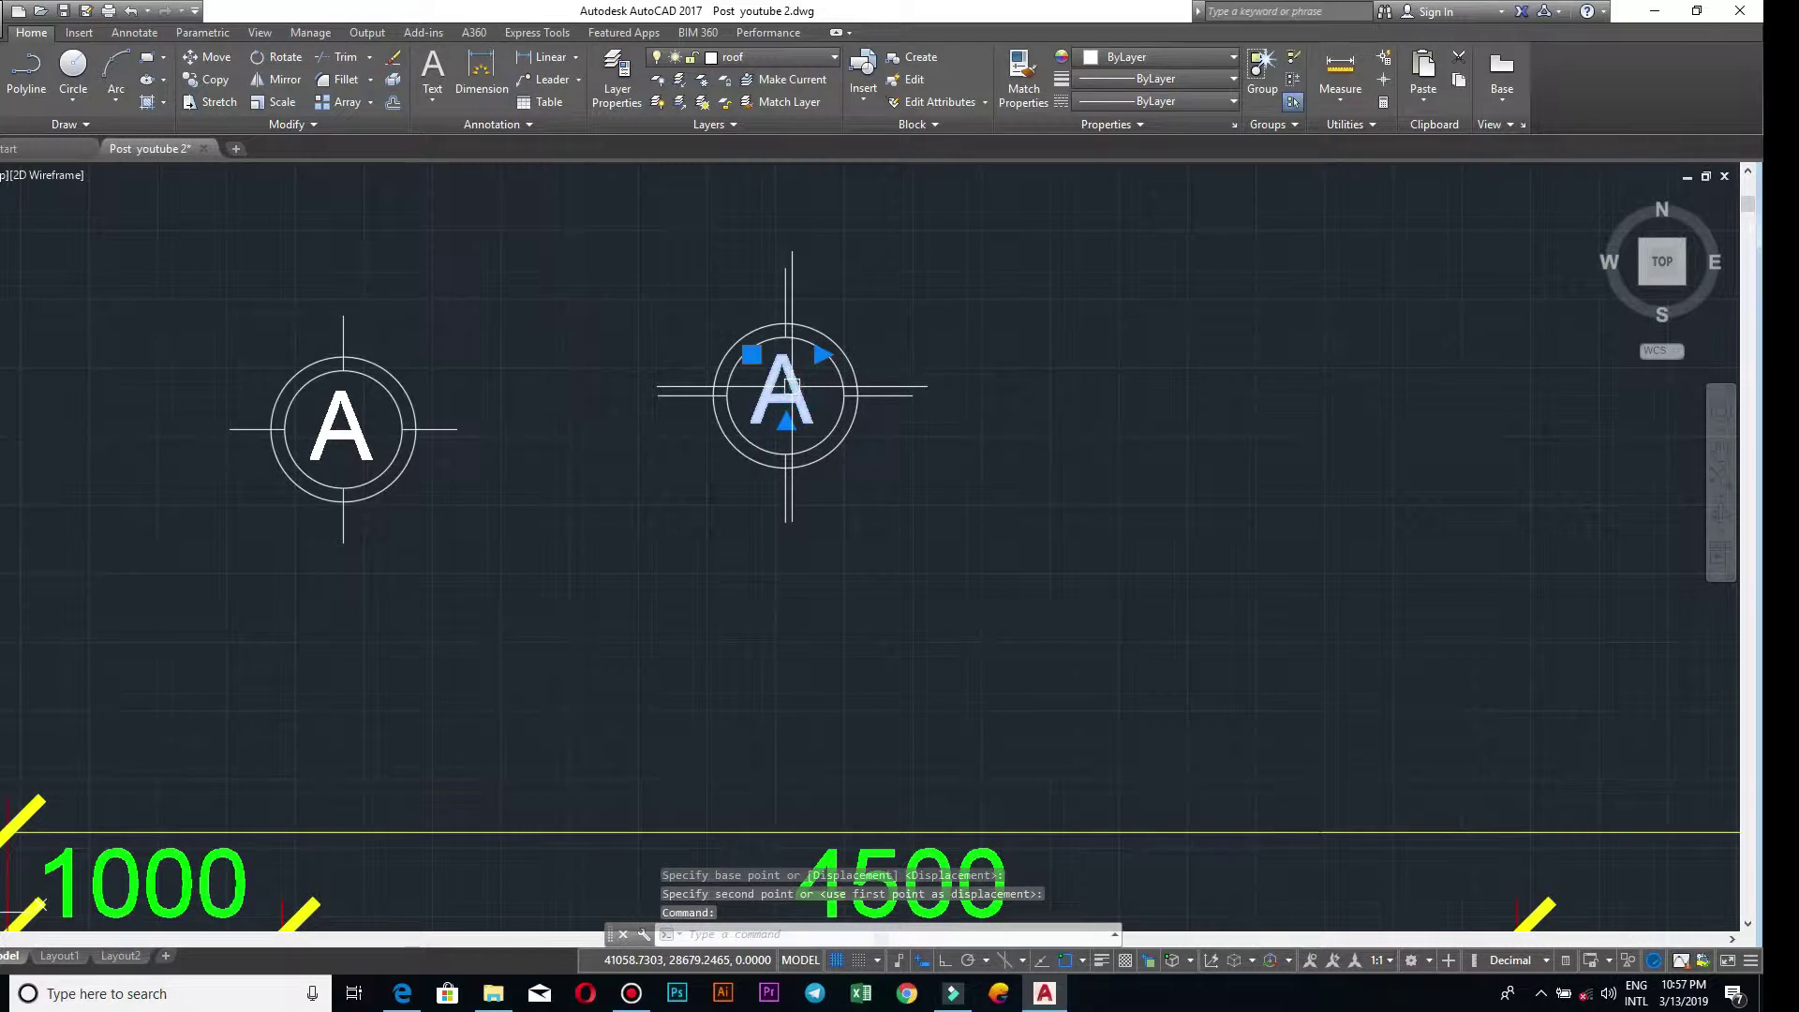
{"action": "type", "text": "m"}
{"action": "key", "text": "Return"}
{"action": "left_click", "coordinate": [792, 389]}
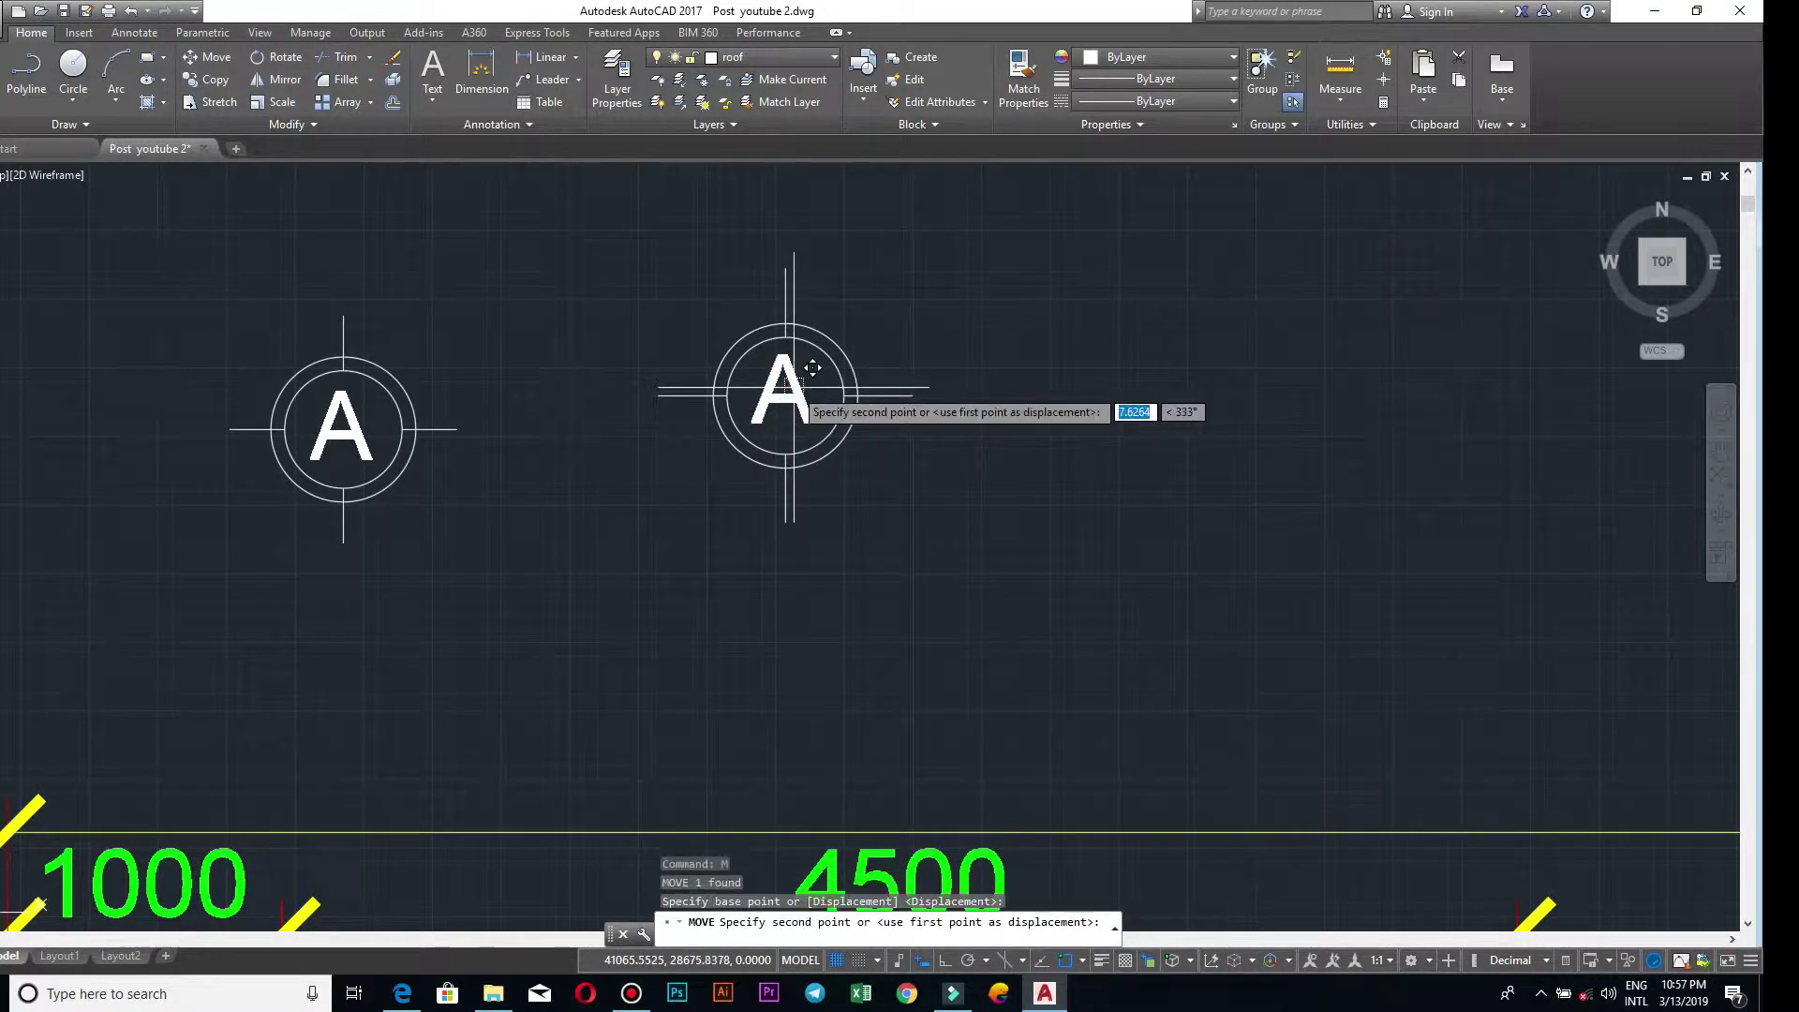
{"action": "left_click", "coordinate": [792, 385]}
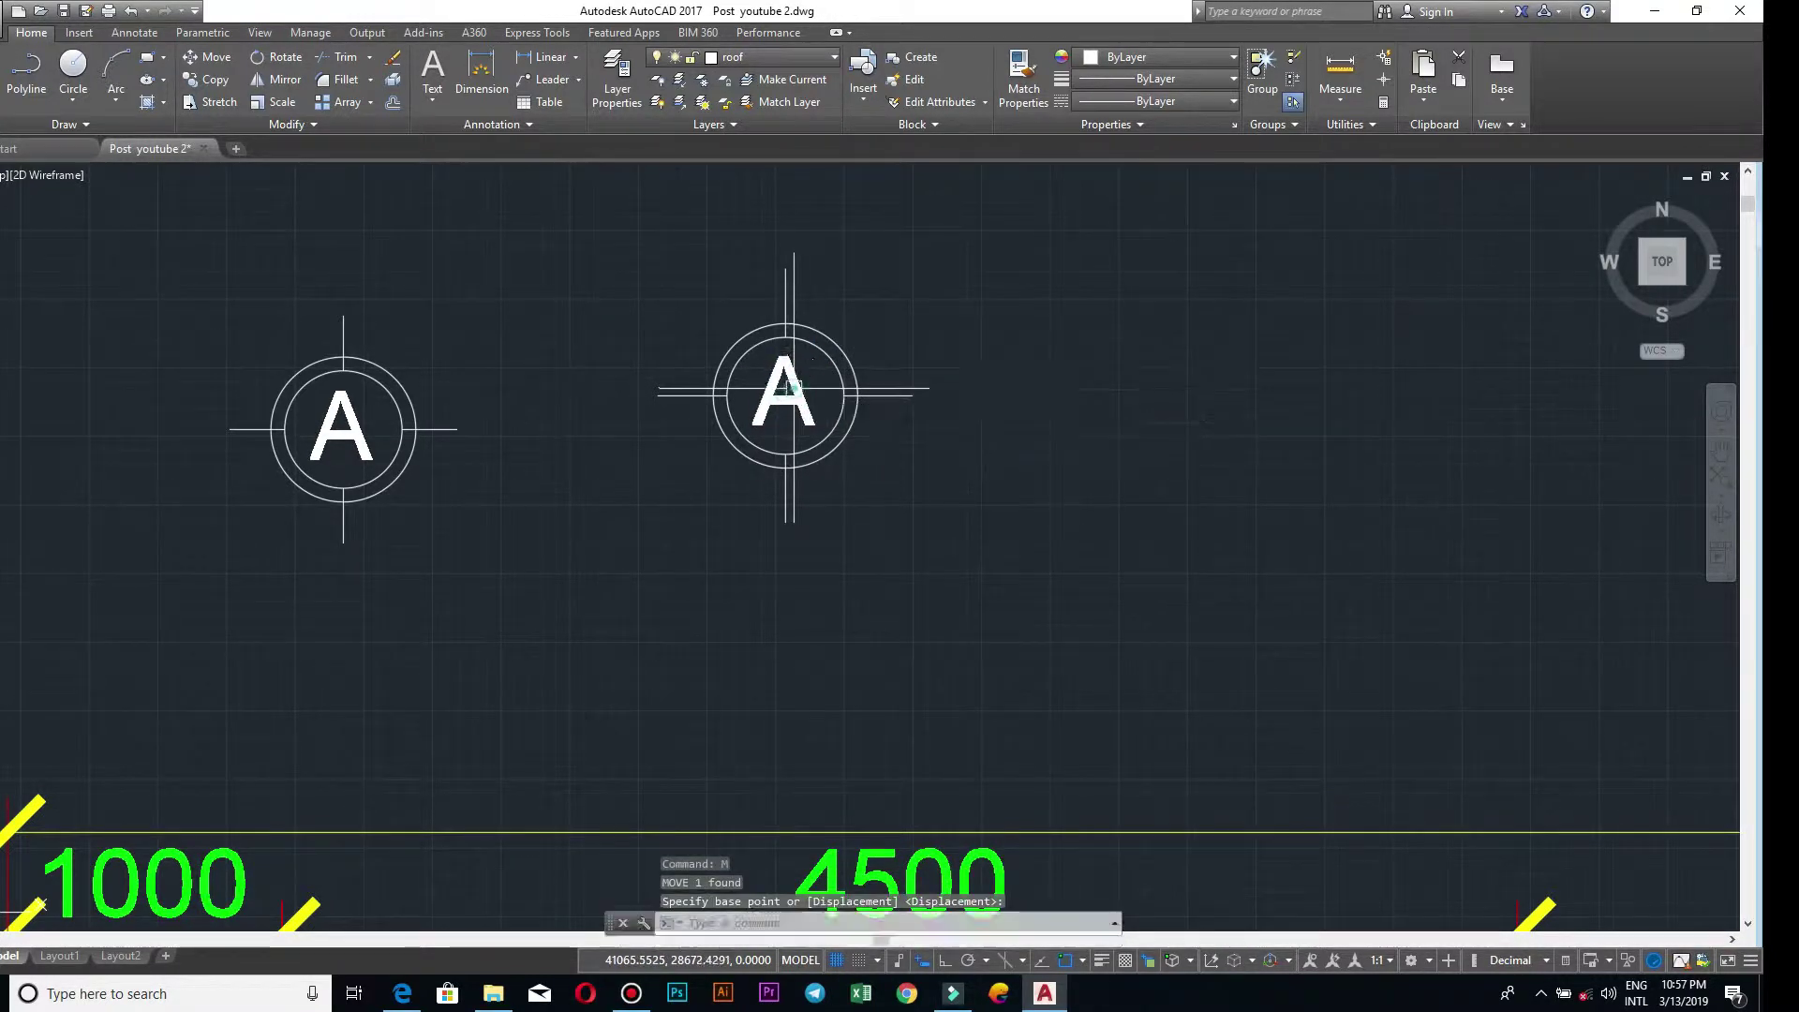
{"action": "left_click", "coordinate": [928, 499]}
{"action": "scroll", "coordinate": [930, 502], "scroll_direction": "down", "scroll_amount": 2}
{"action": "left_click_drag", "start_coordinate": [932, 506], "coordinate": [756, 402]}
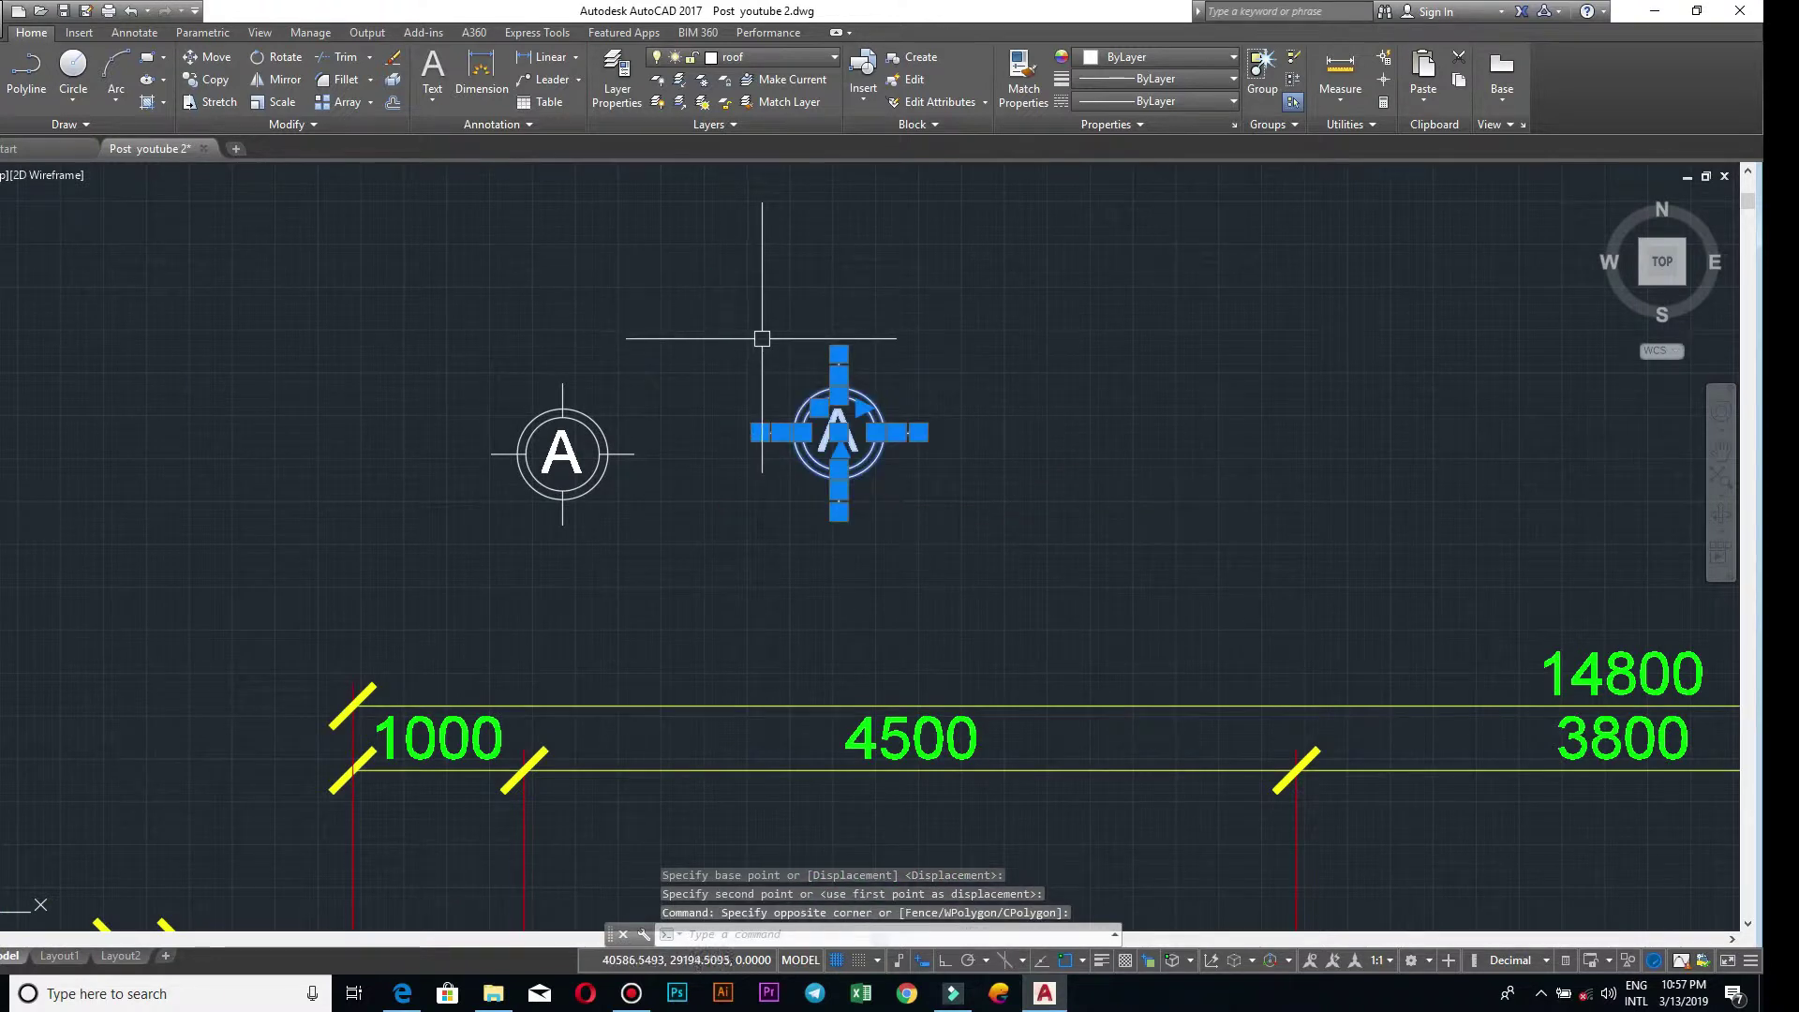
{"action": "key", "text": "Return"}
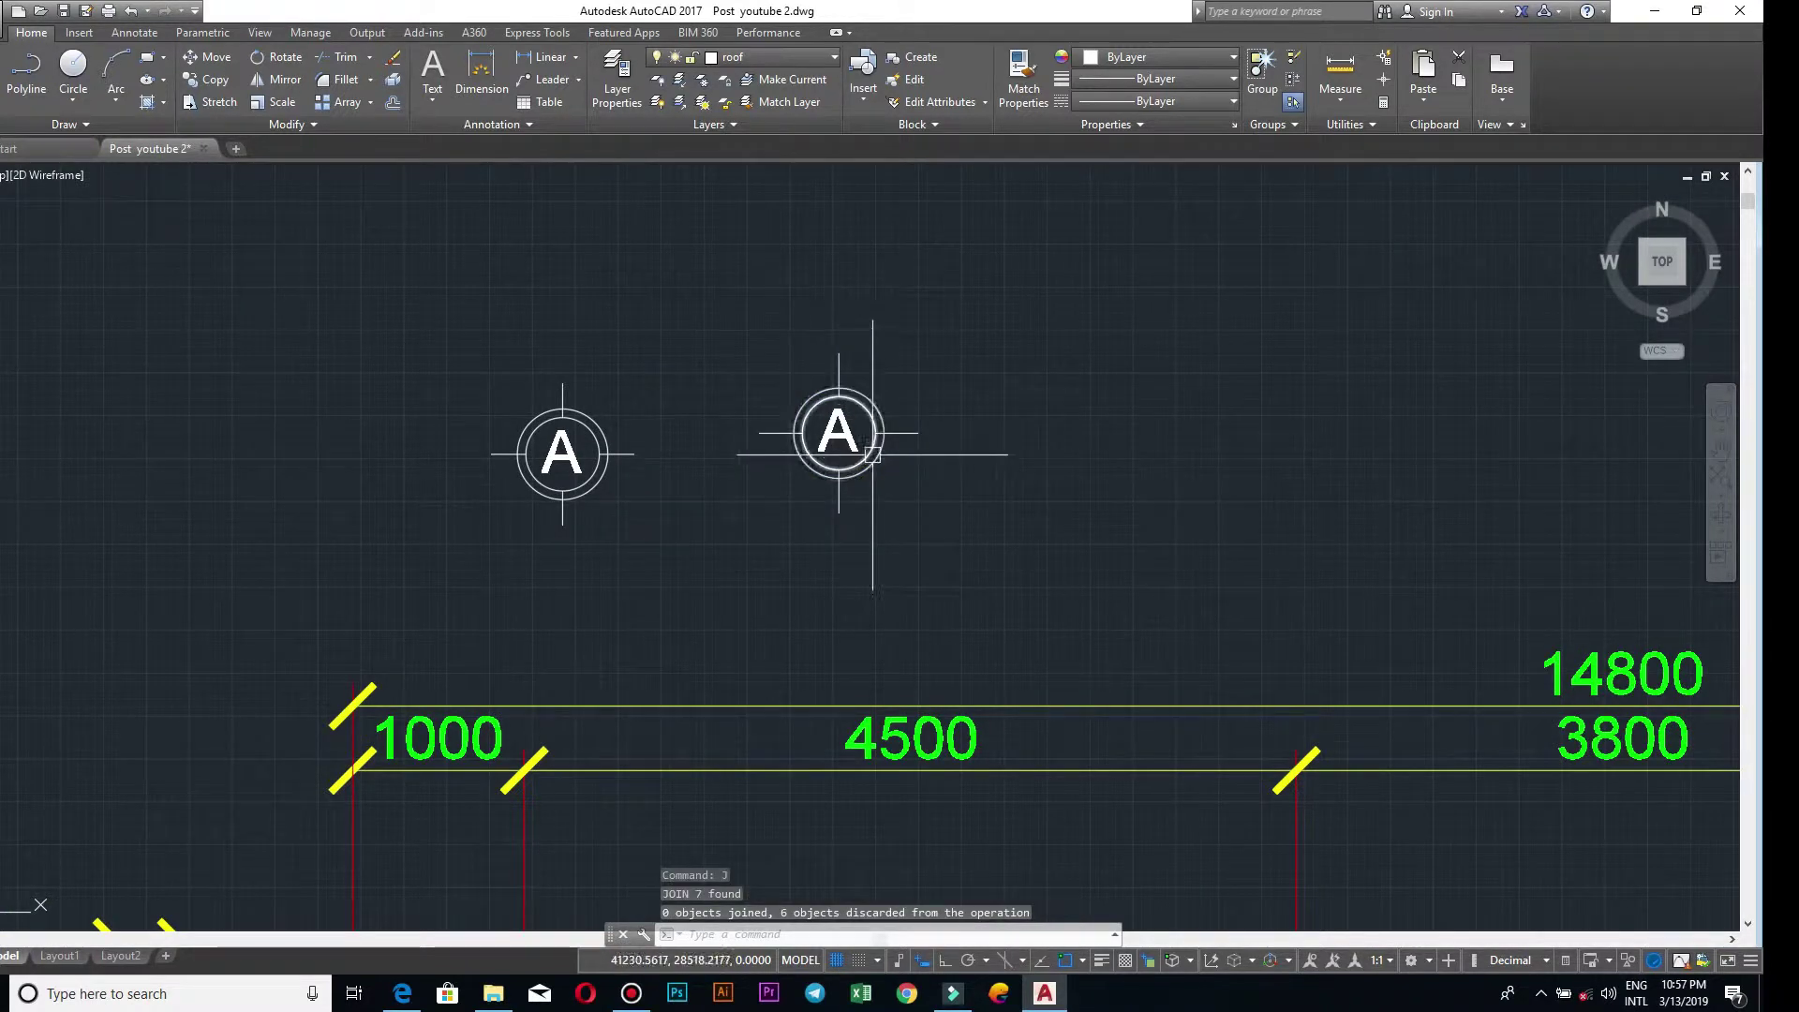
{"action": "scroll", "coordinate": [890, 377], "scroll_direction": "down", "scroll_amount": 2}
{"action": "scroll", "coordinate": [890, 378], "scroll_direction": "up", "scroll_amount": 4}
{"action": "scroll", "coordinate": [895, 375], "scroll_direction": "down", "scroll_amount": 4}
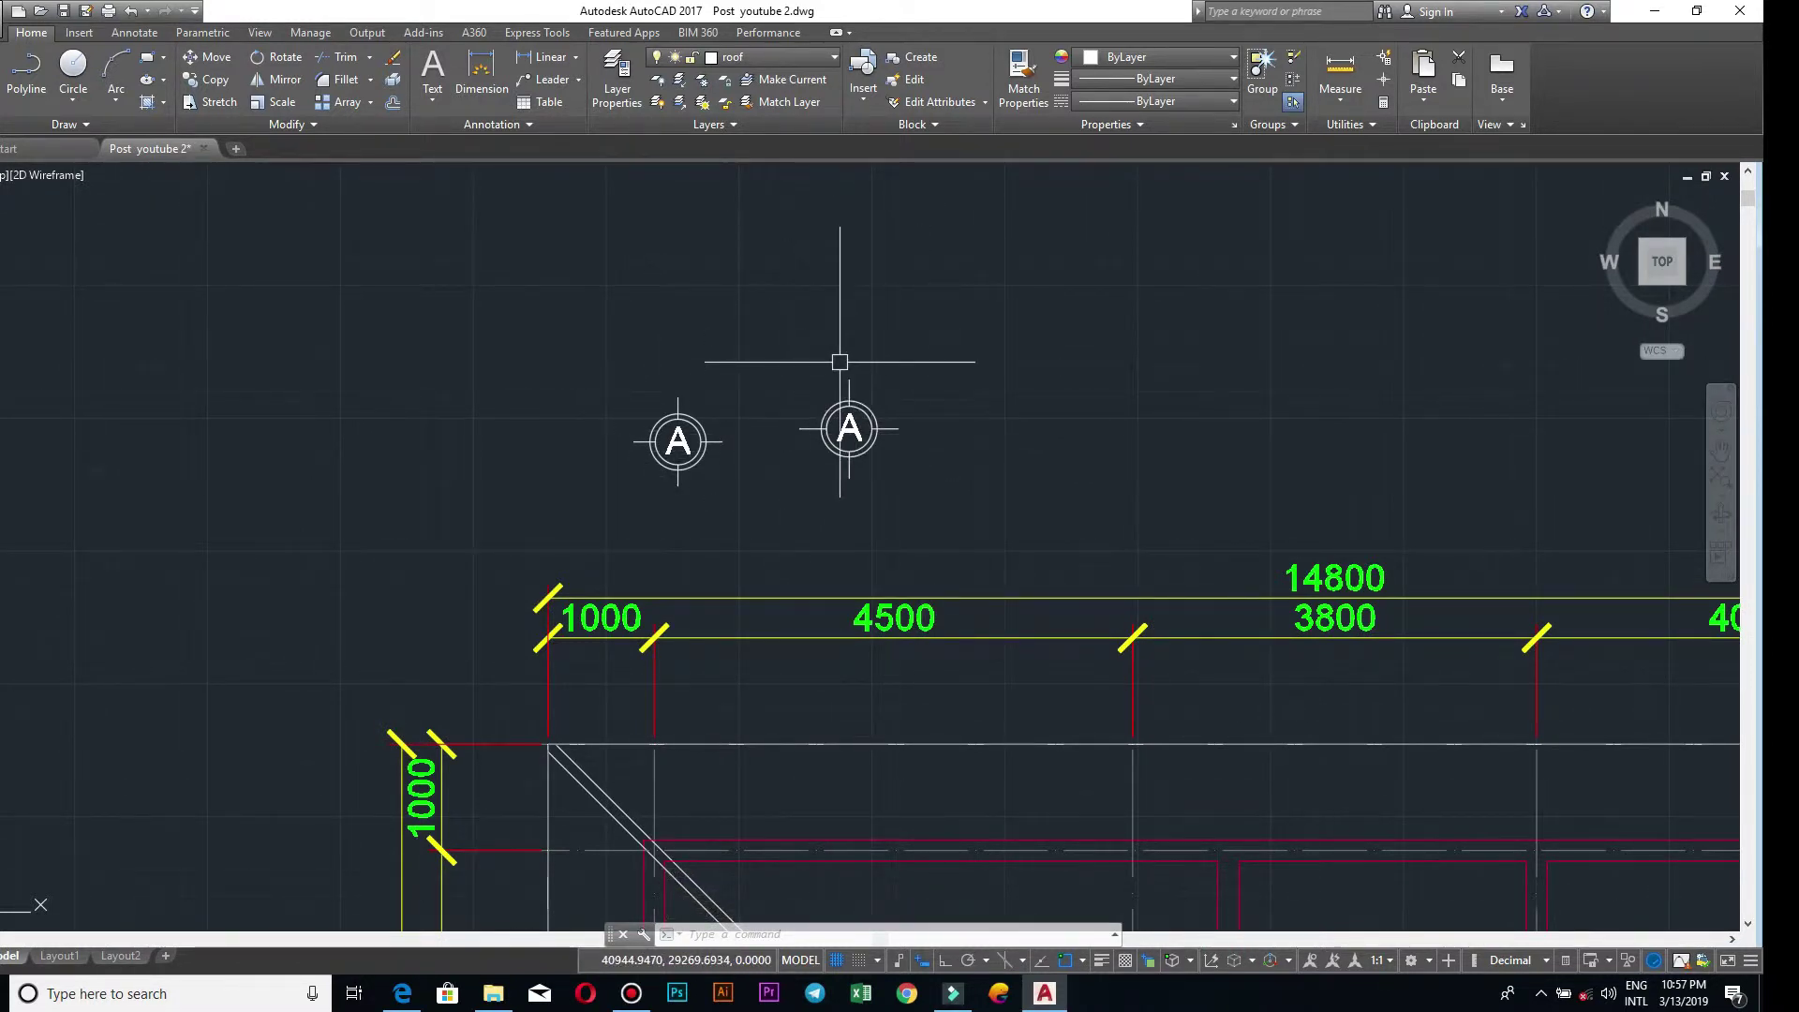
{"action": "scroll", "coordinate": [839, 360], "scroll_direction": "up", "scroll_amount": 2}
{"action": "scroll", "coordinate": [937, 398], "scroll_direction": "down", "scroll_amount": 2}
{"action": "scroll", "coordinate": [974, 440], "scroll_direction": "up", "scroll_amount": 4}
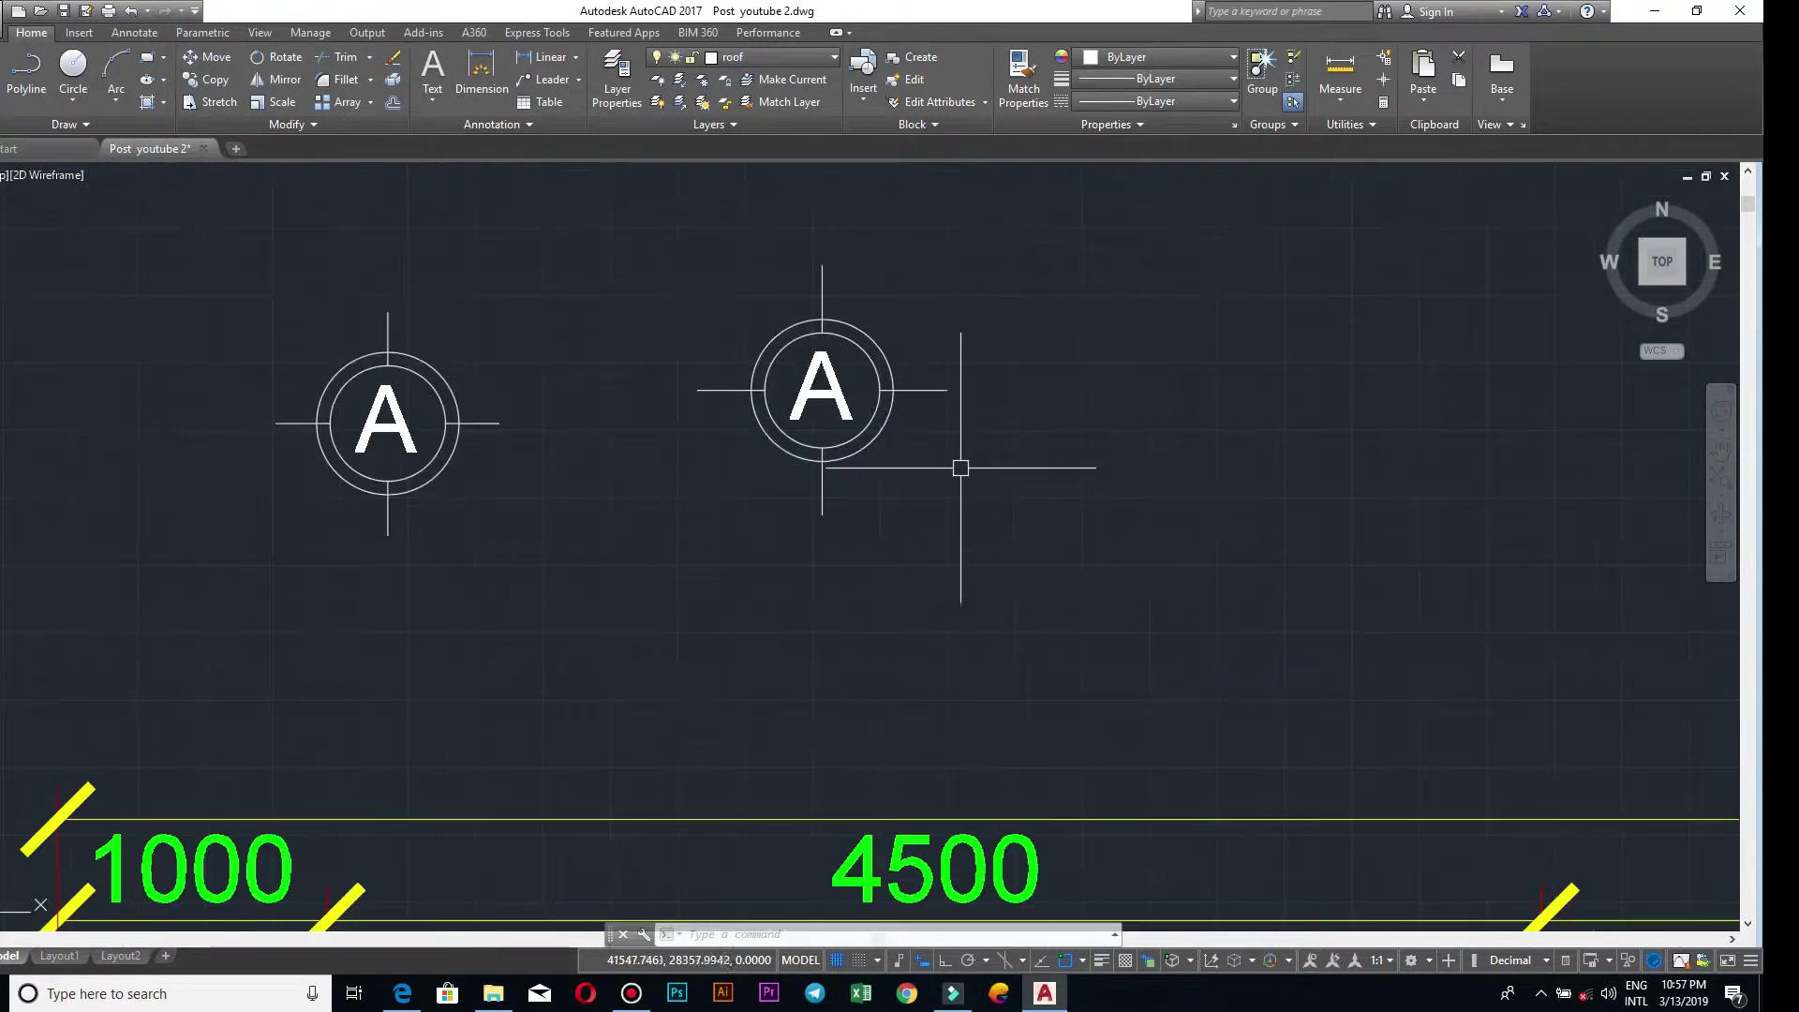
{"action": "scroll", "coordinate": [960, 468], "scroll_direction": "down", "scroll_amount": 2}
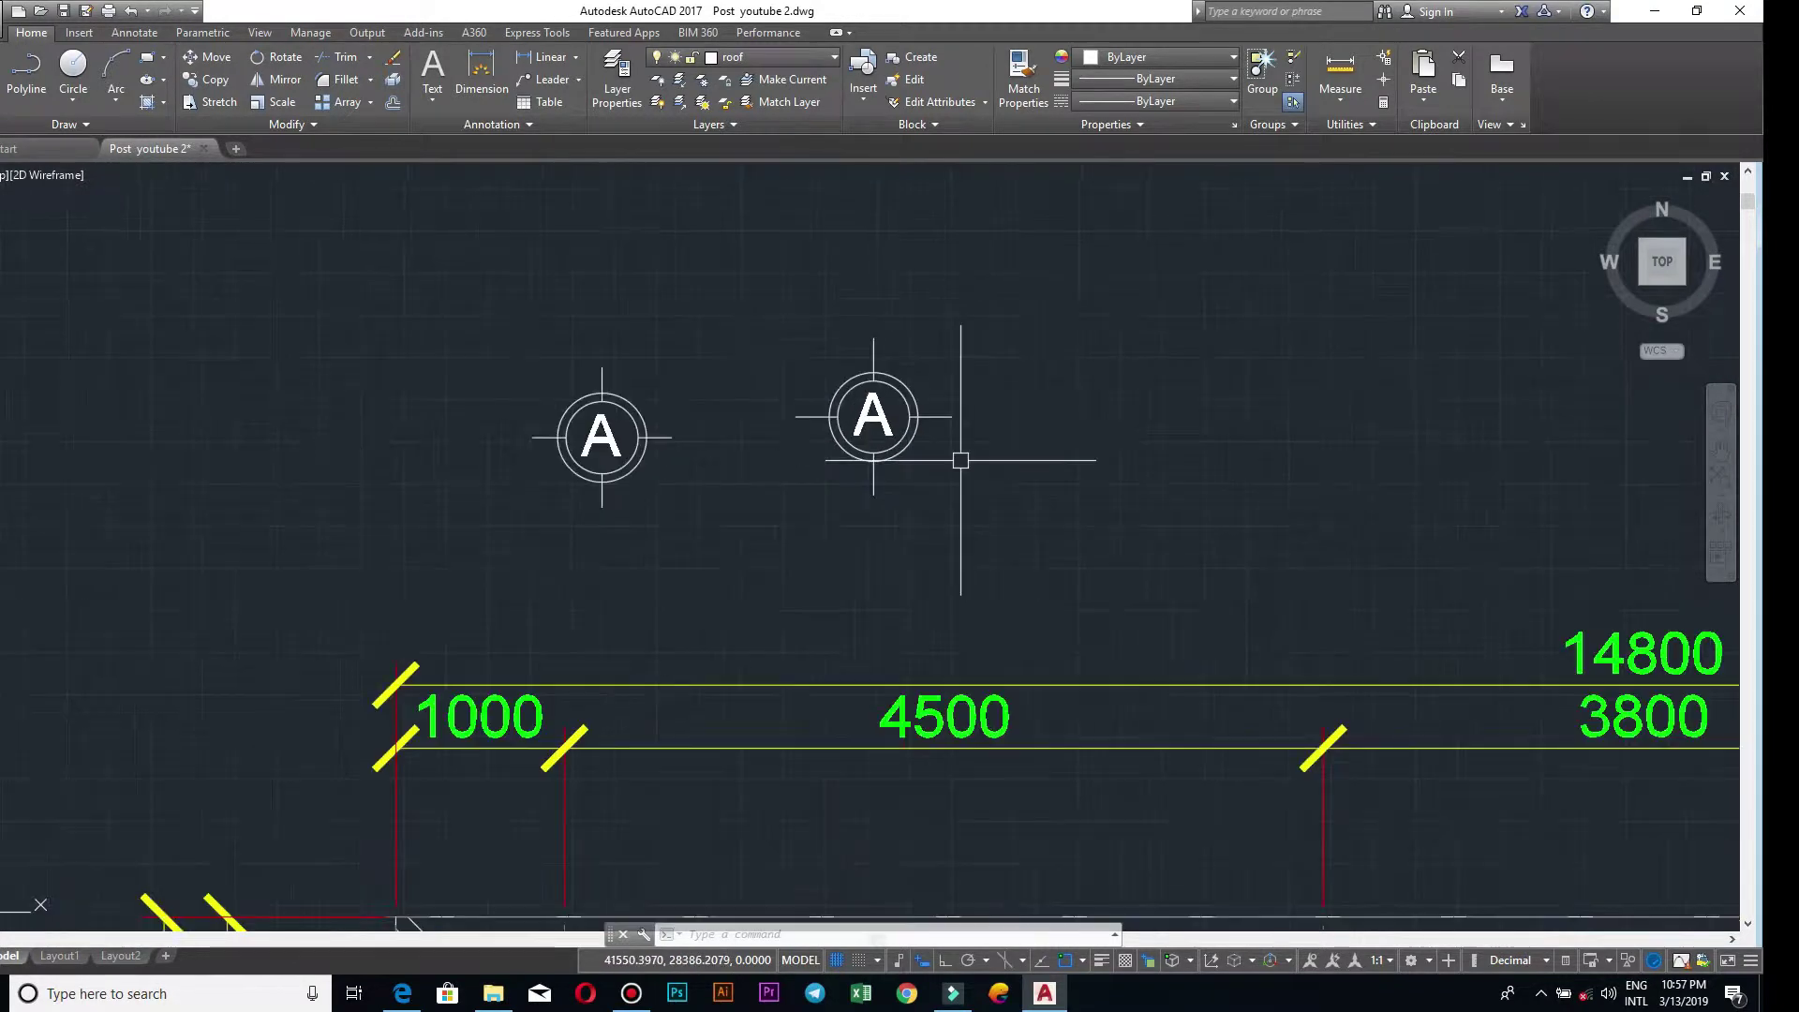
{"action": "left_click", "coordinate": [877, 418]}
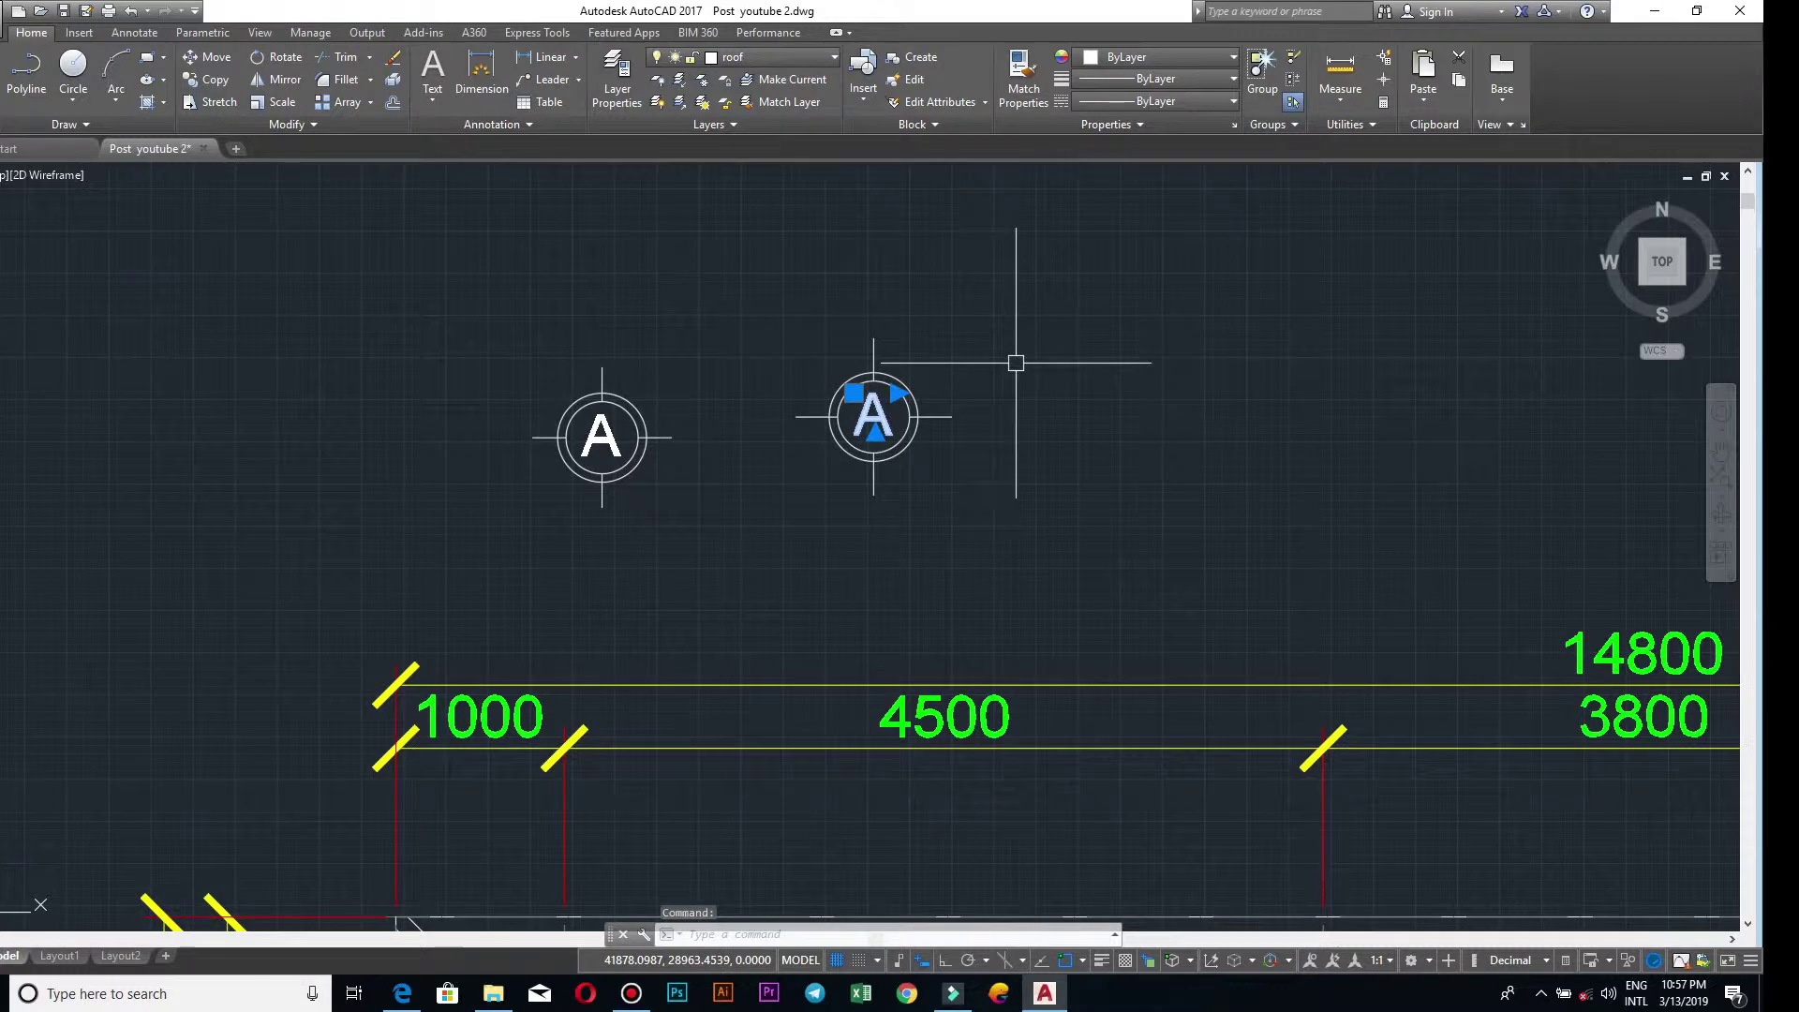
- Start an attribute definition with tag A, prompt Enter and default AA
{"action": "type", "text": "t"}
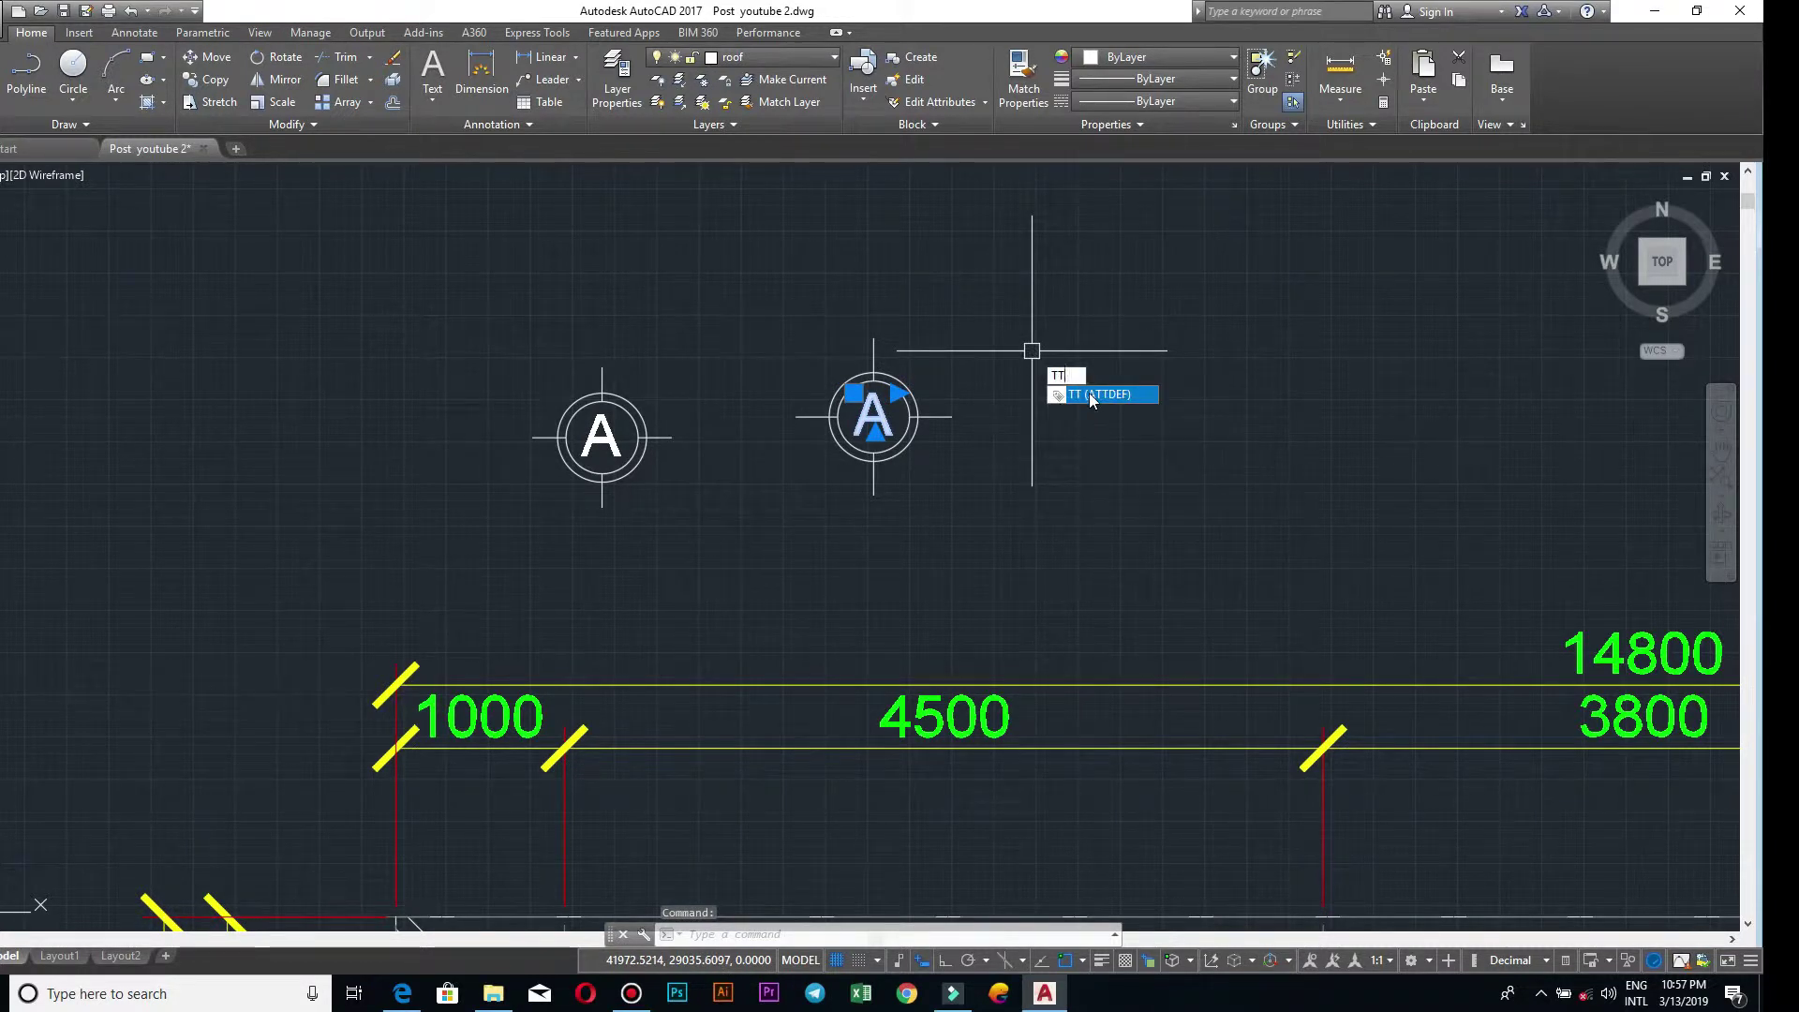
{"action": "key", "text": "Return"}
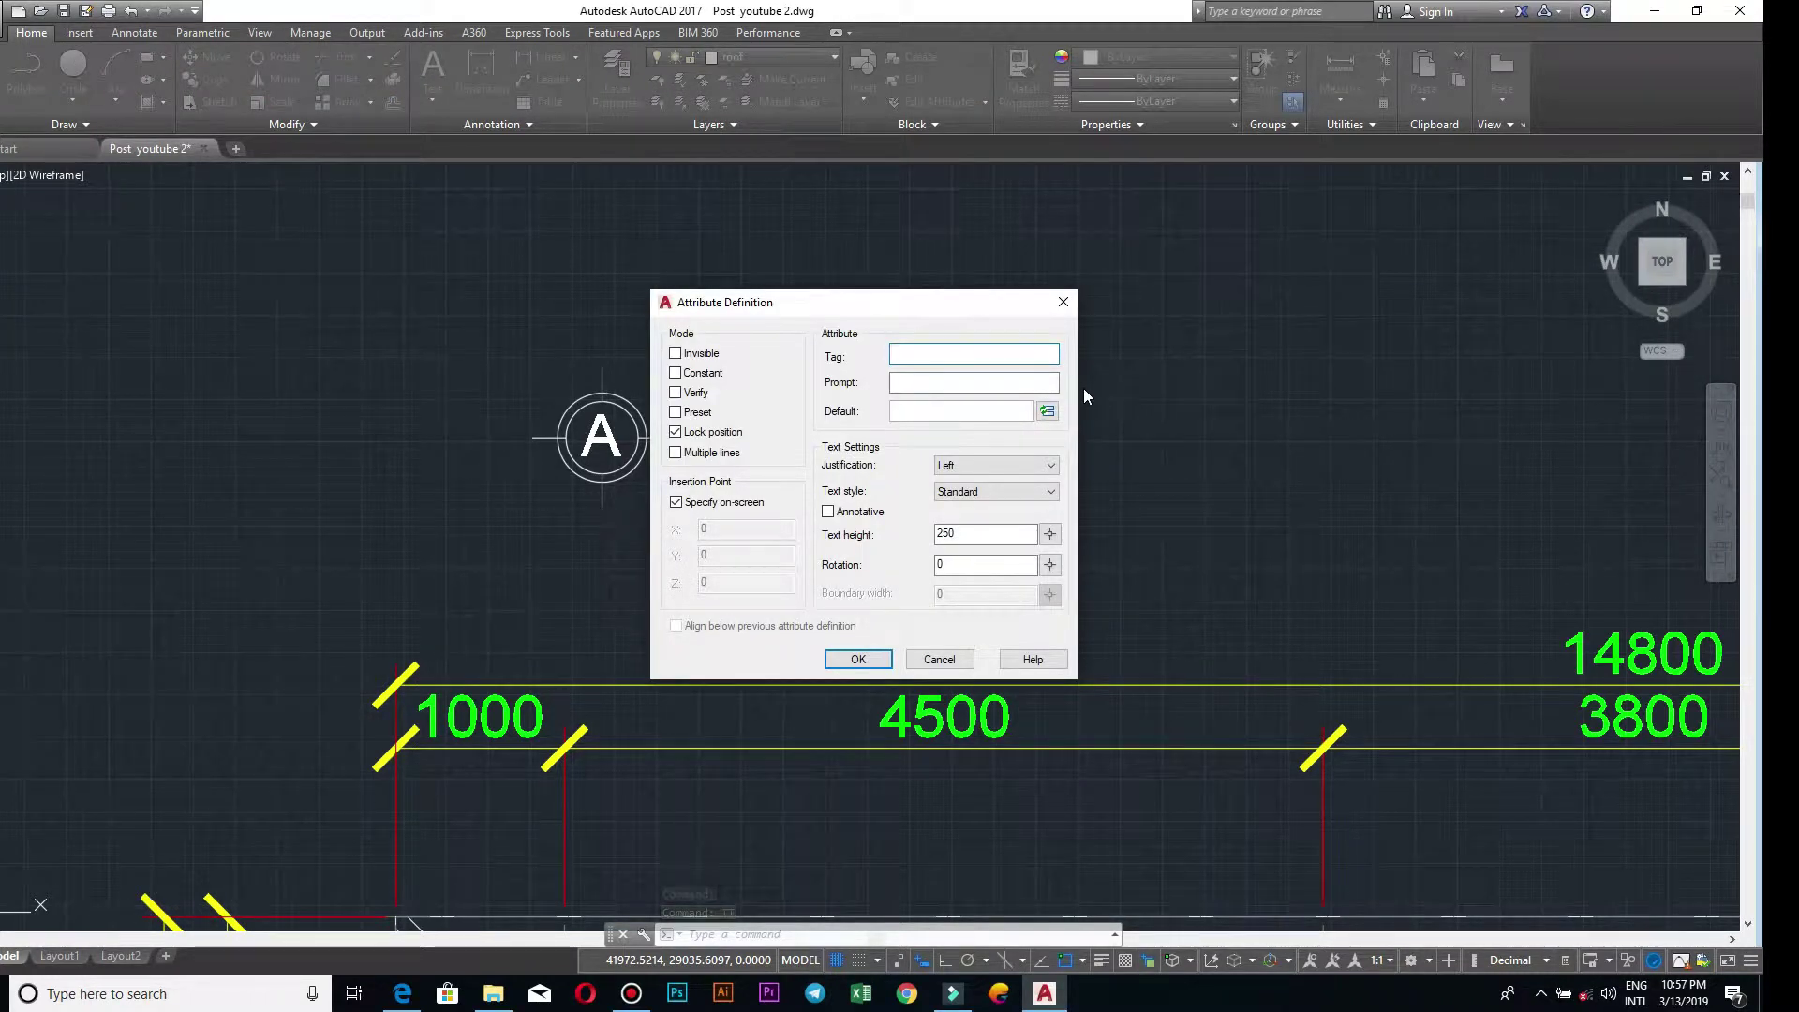
{"action": "left_click", "coordinate": [982, 350]}
{"action": "type", "text": "Enter"}
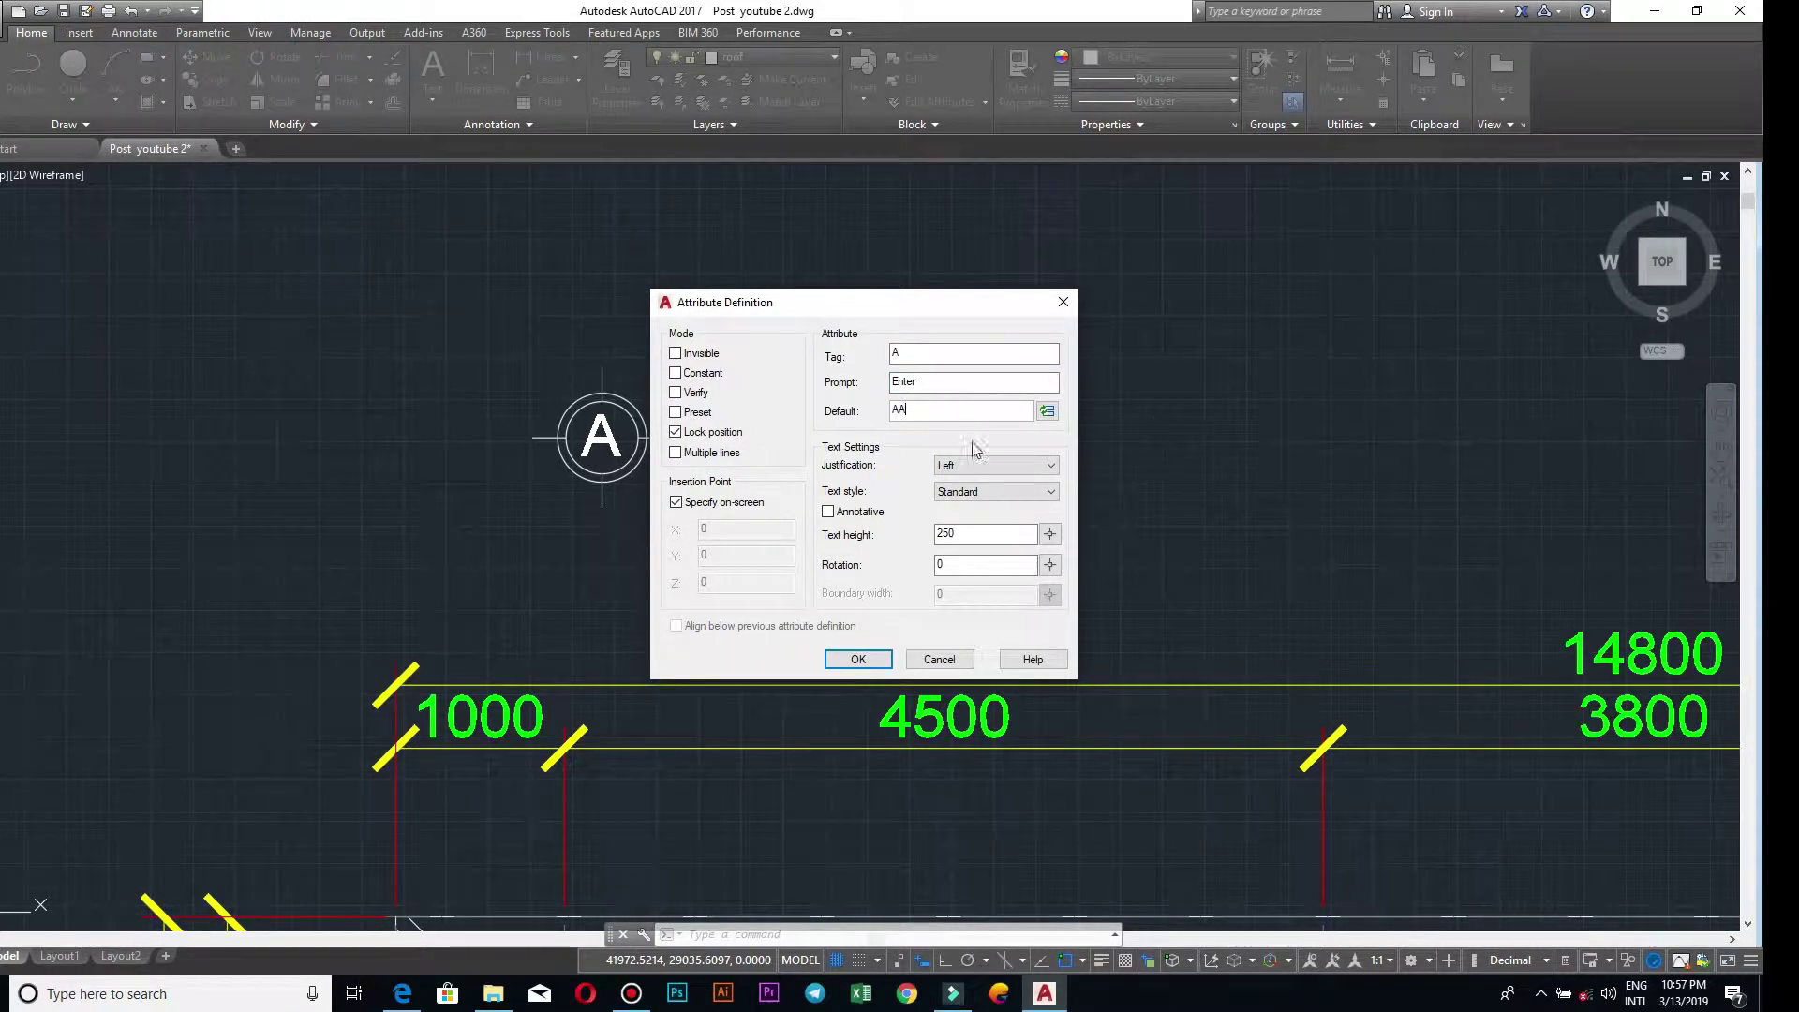
- Set the attribute text justification to Center
{"action": "left_click", "coordinate": [995, 465]}
{"action": "left_click", "coordinate": [958, 523]}
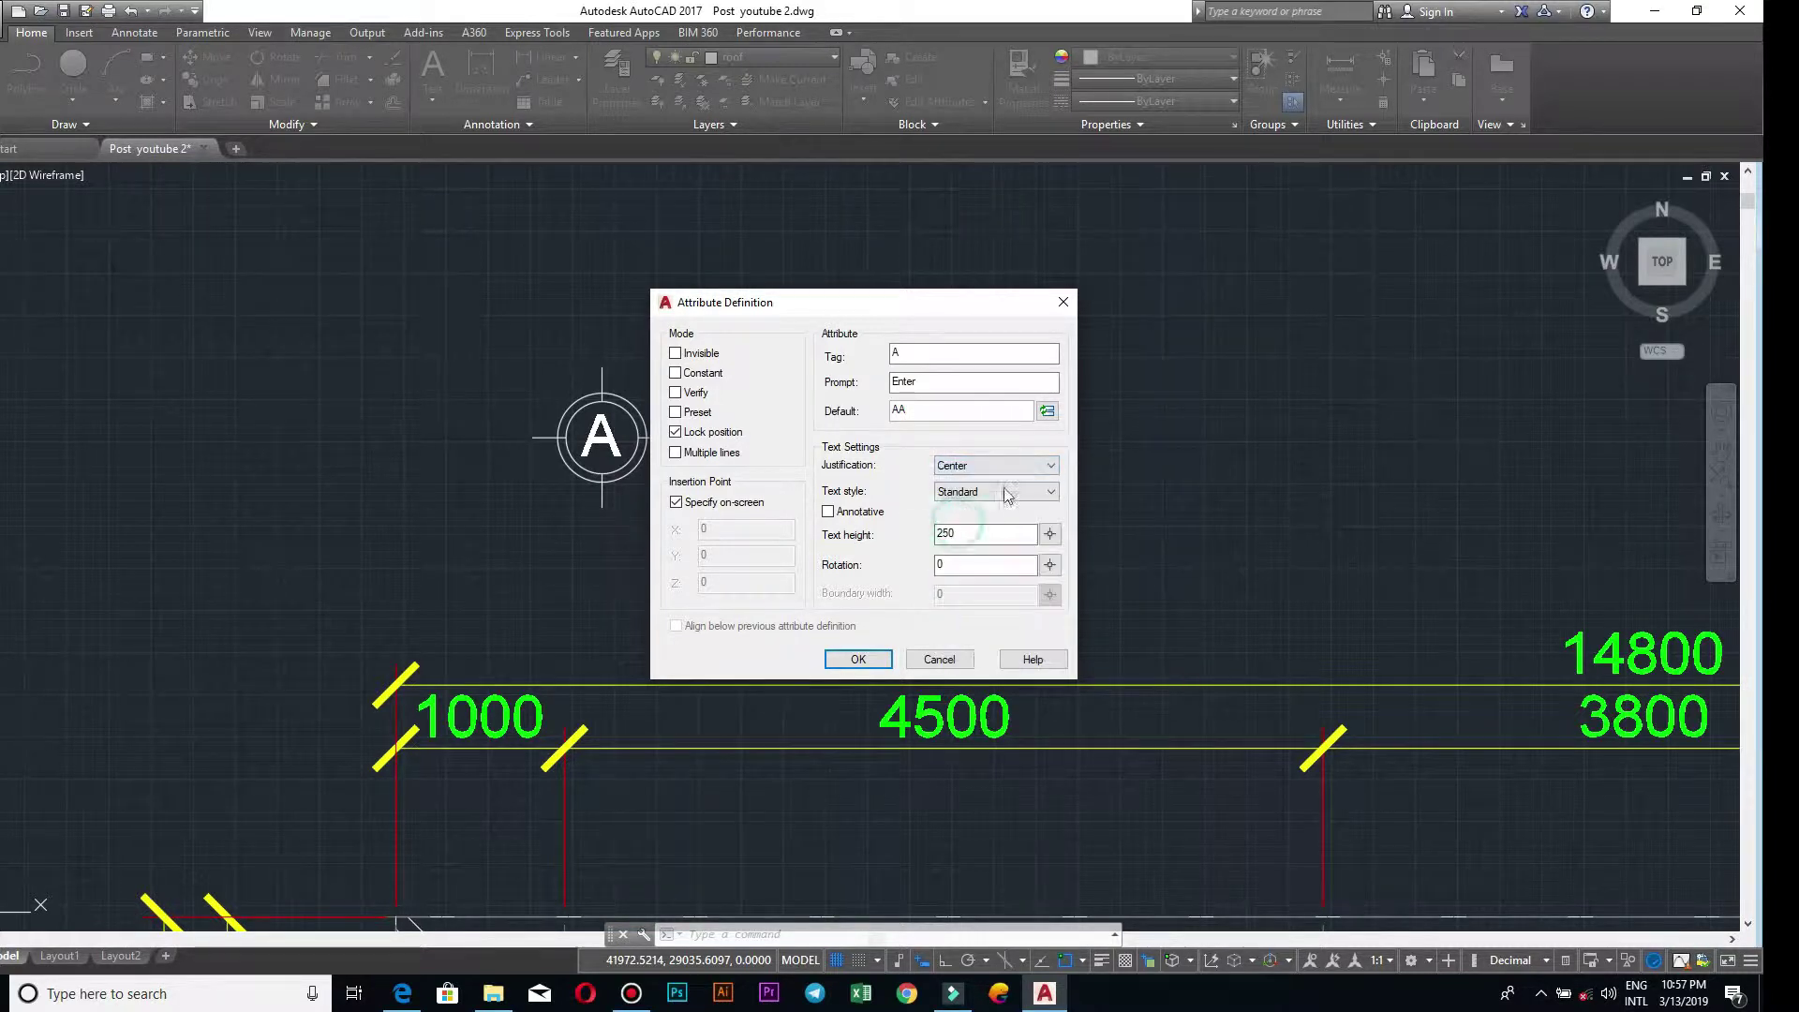
{"action": "left_click", "coordinate": [963, 469]}
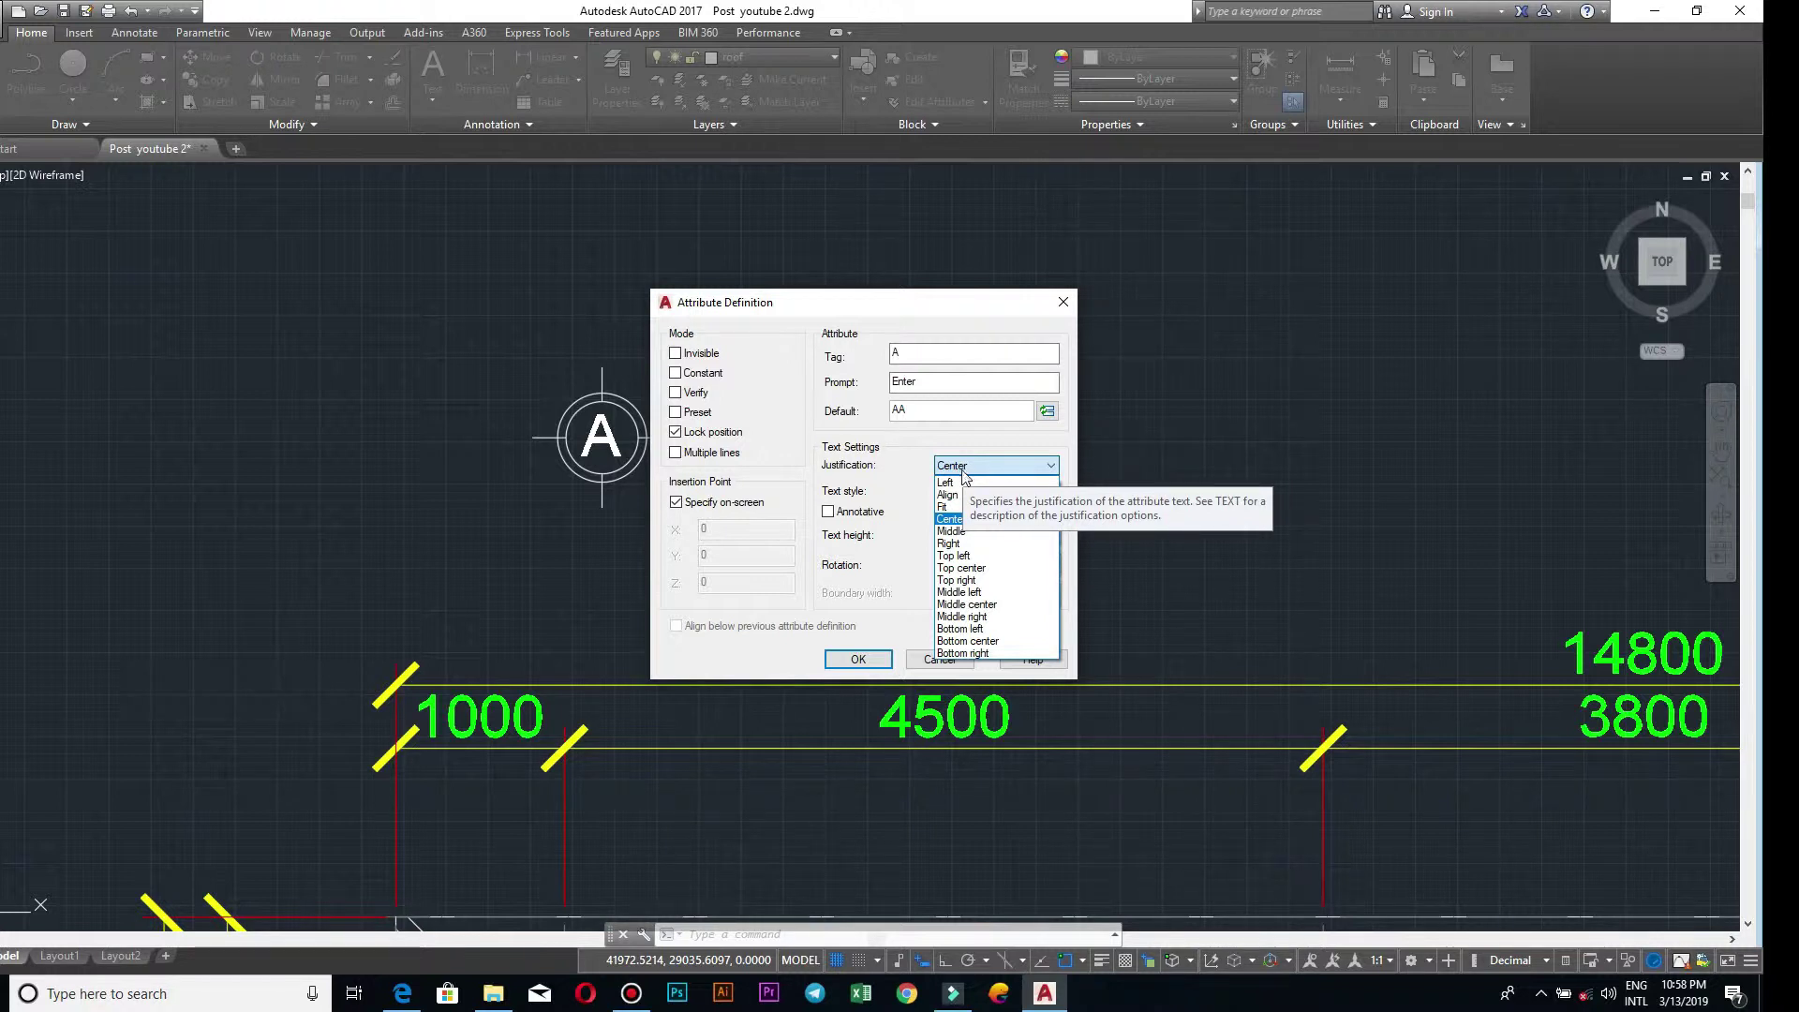
{"action": "left_click", "coordinate": [949, 519]}
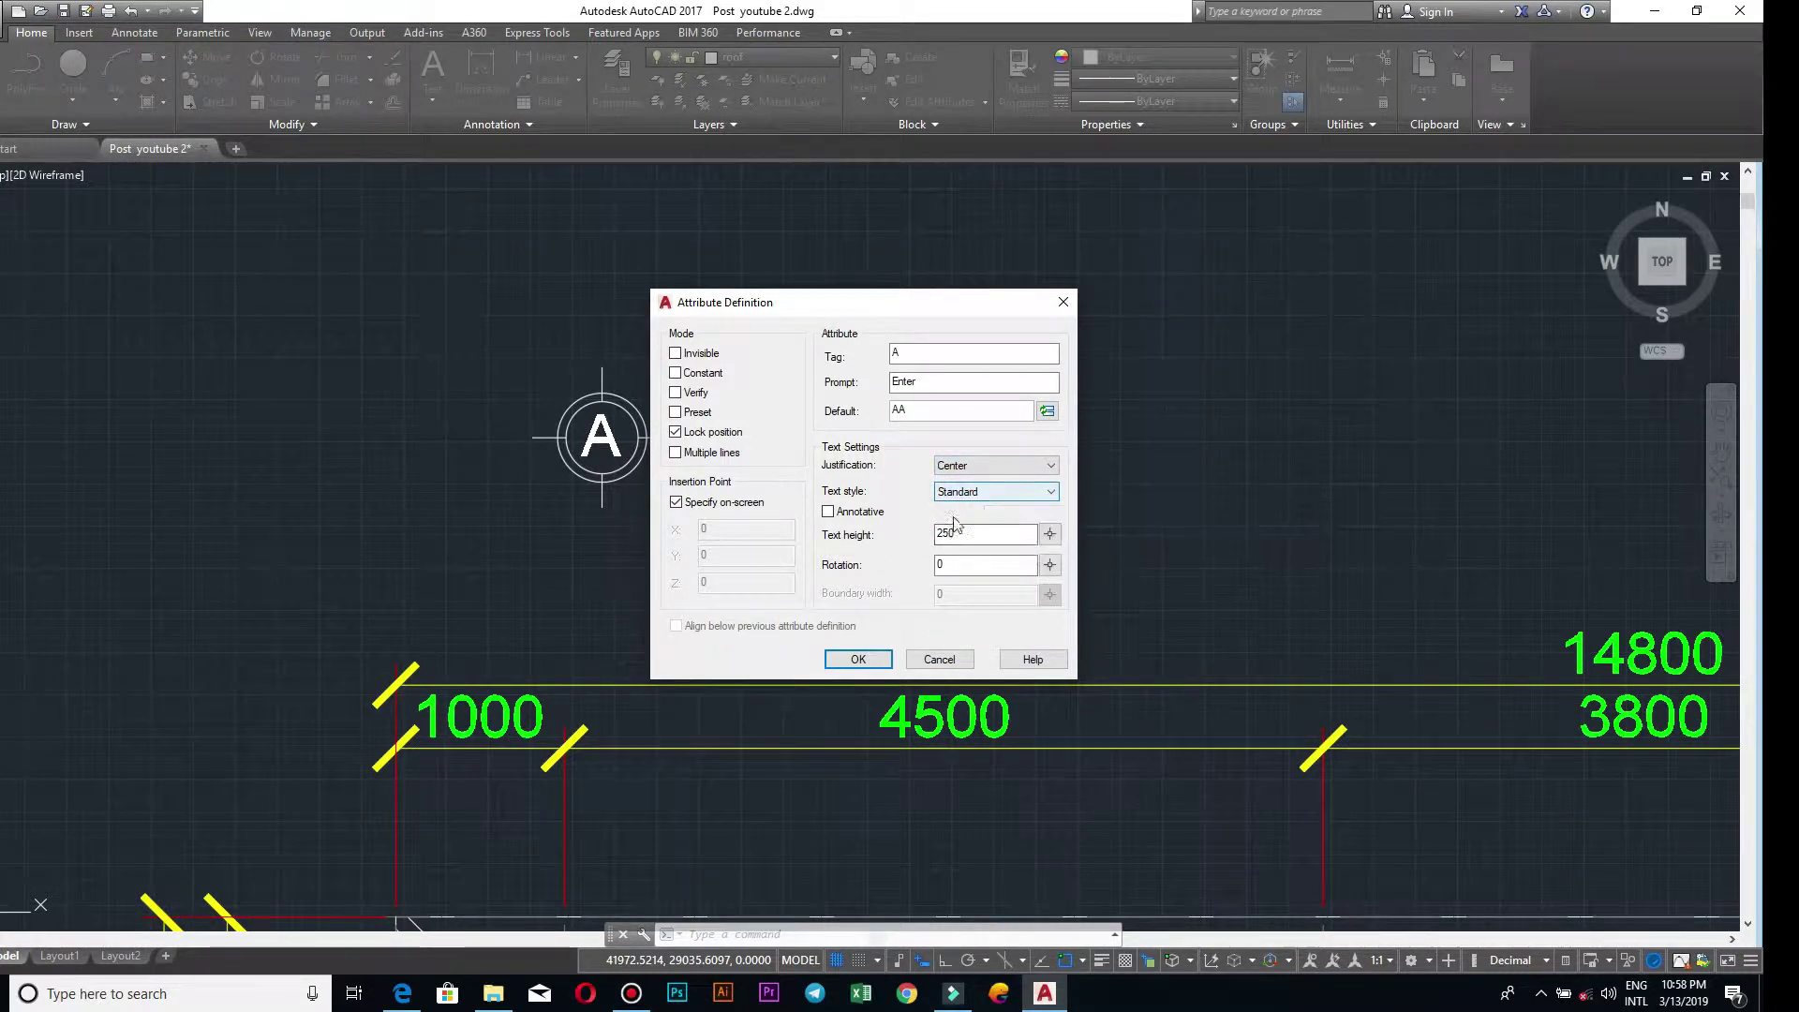
- Place the A attribute tag beside the bubble and erase the plain A text
{"action": "left_click", "coordinate": [852, 660]}
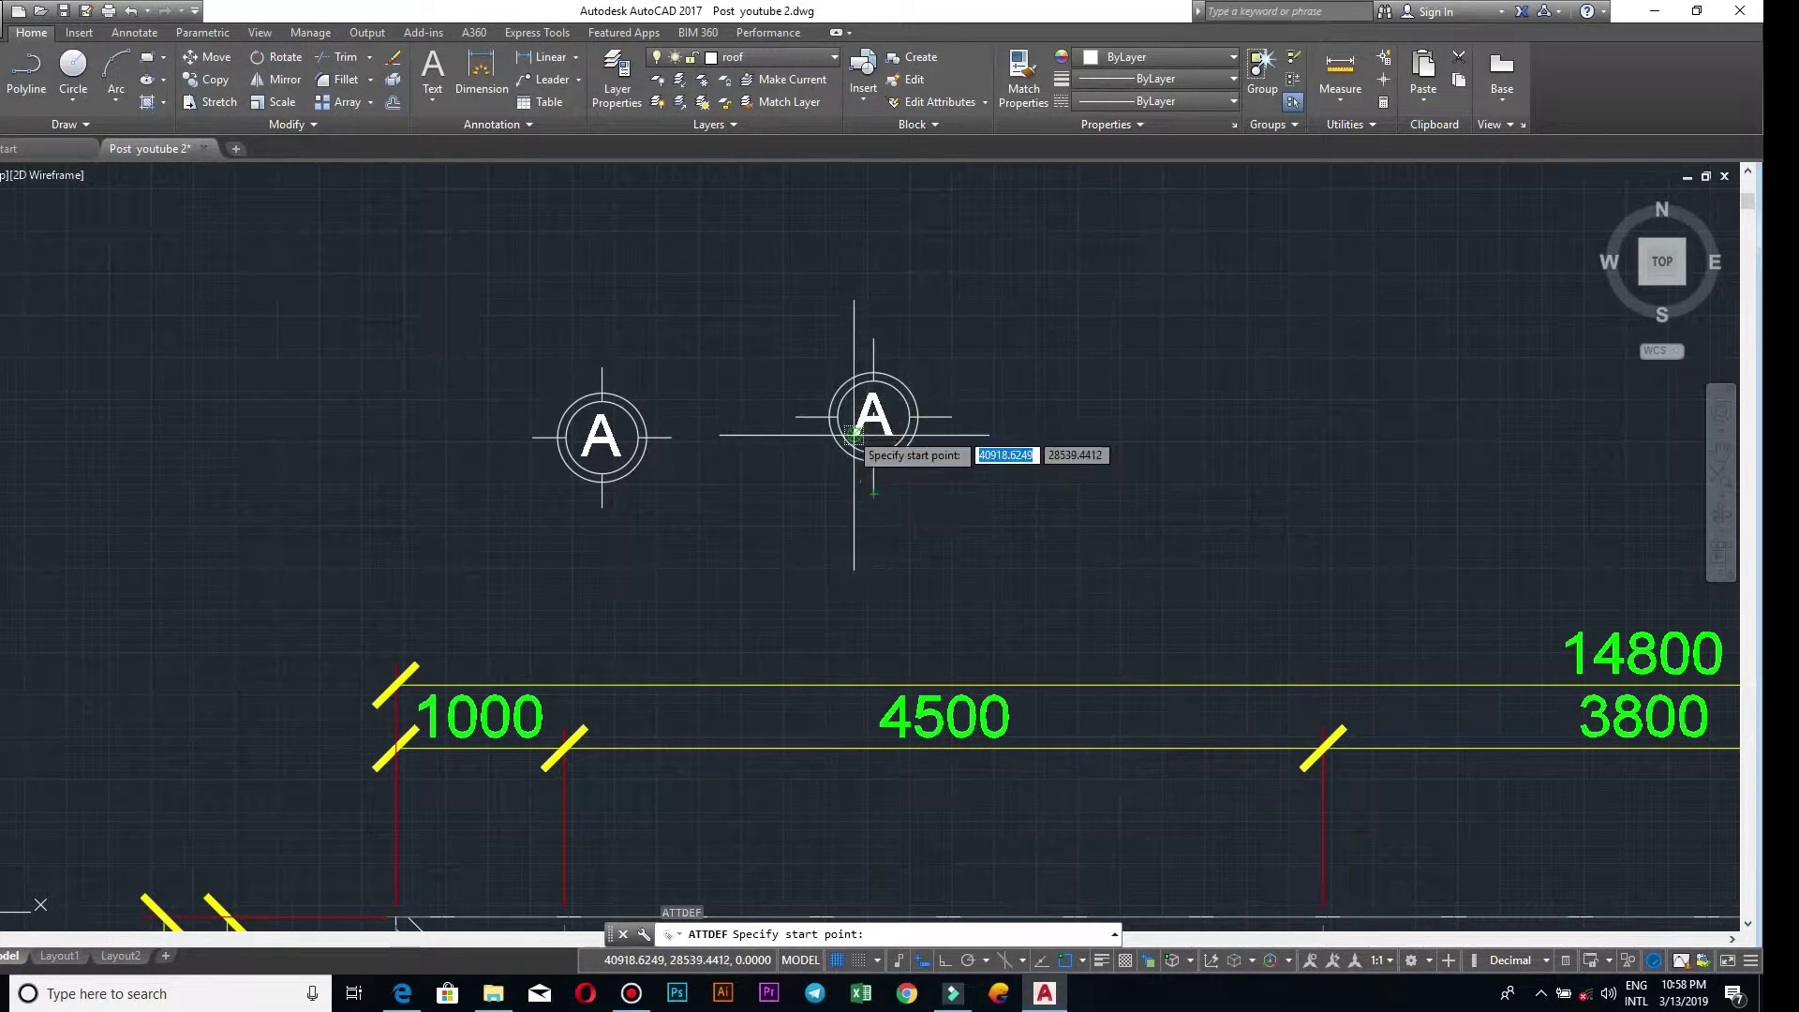
{"action": "left_click", "coordinate": [958, 502]}
{"action": "scroll", "coordinate": [859, 468], "scroll_direction": "up", "scroll_amount": 4}
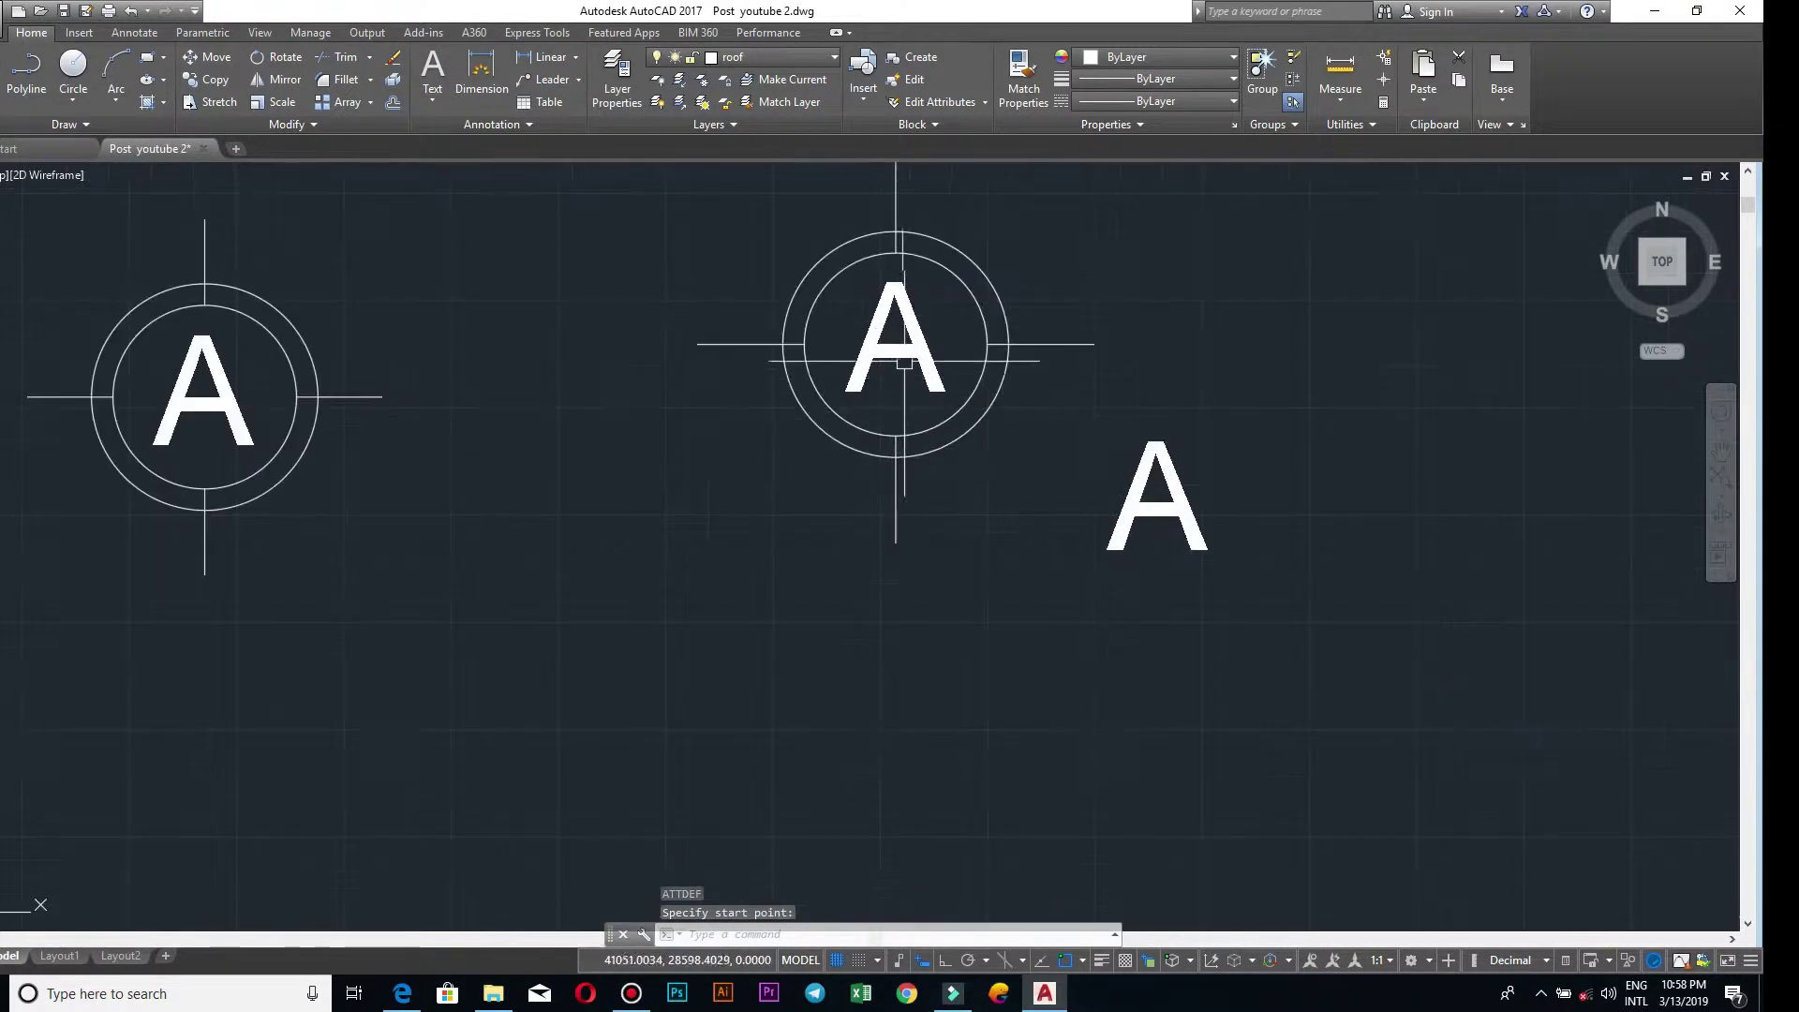
{"action": "left_click", "coordinate": [911, 339]}
{"action": "key", "text": "Return"}
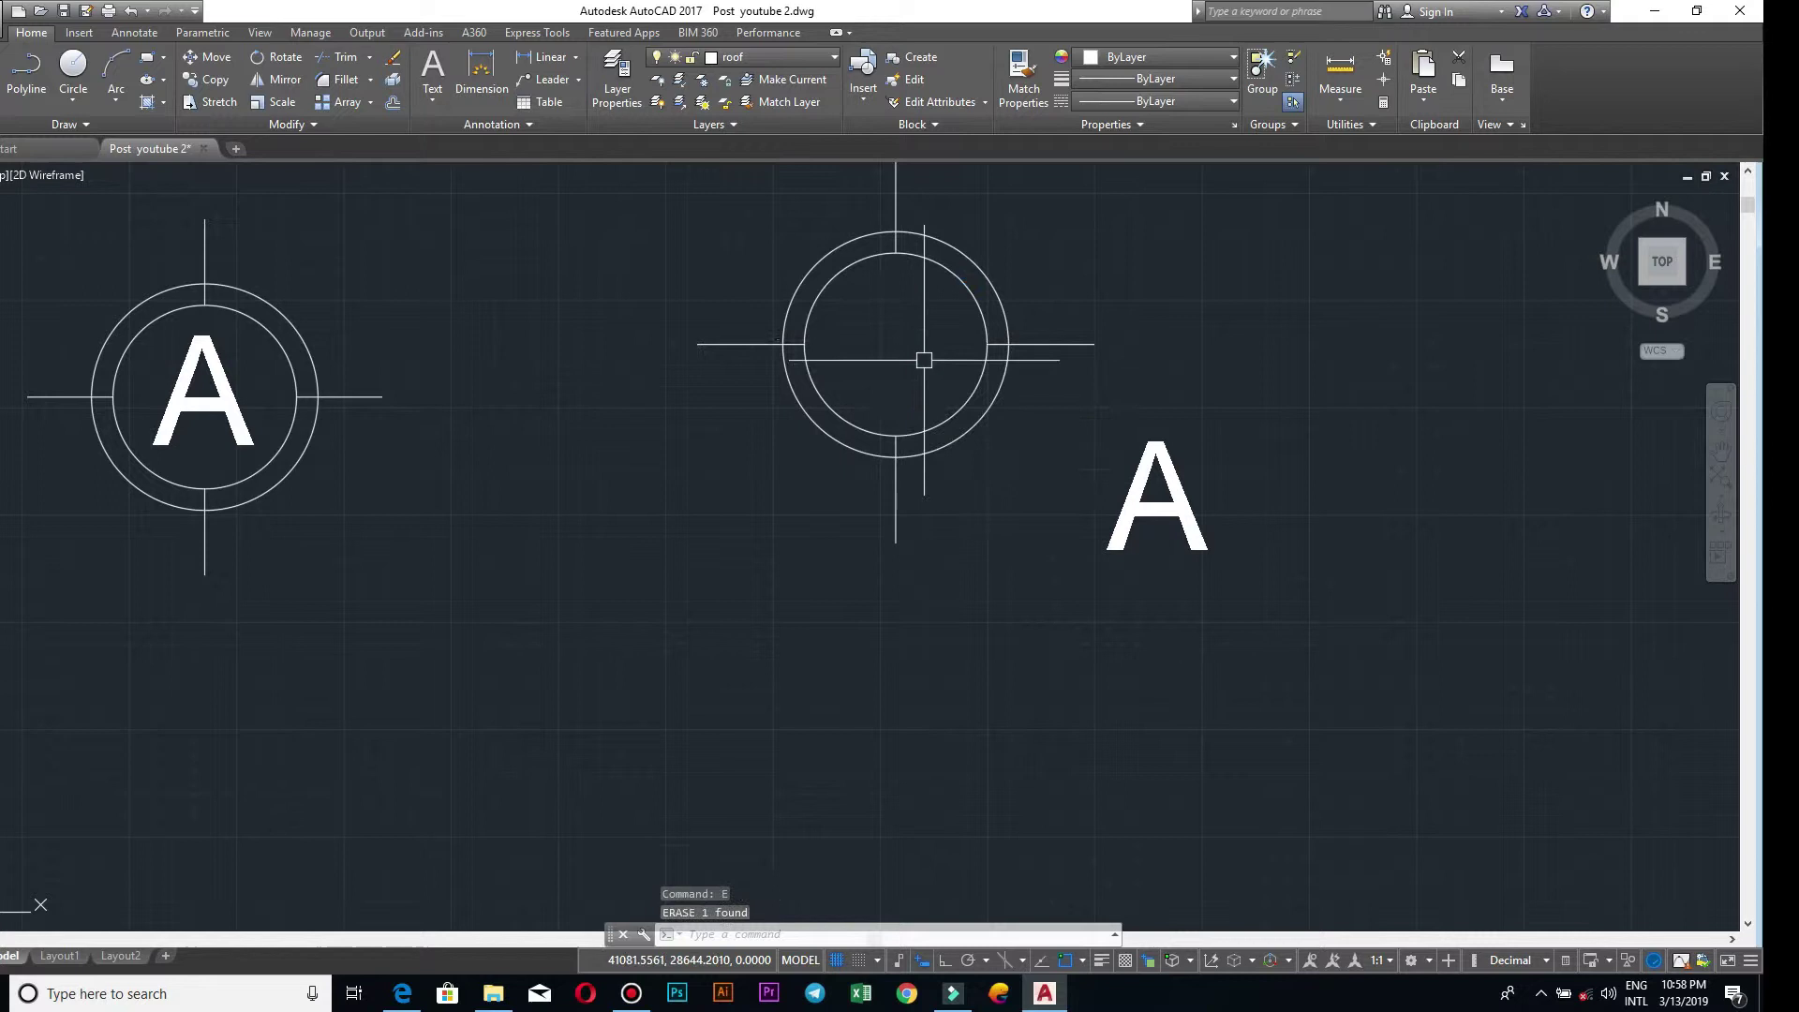
- Move the A attribute tag to the circle's centre
{"action": "left_click", "coordinate": [1142, 503]}
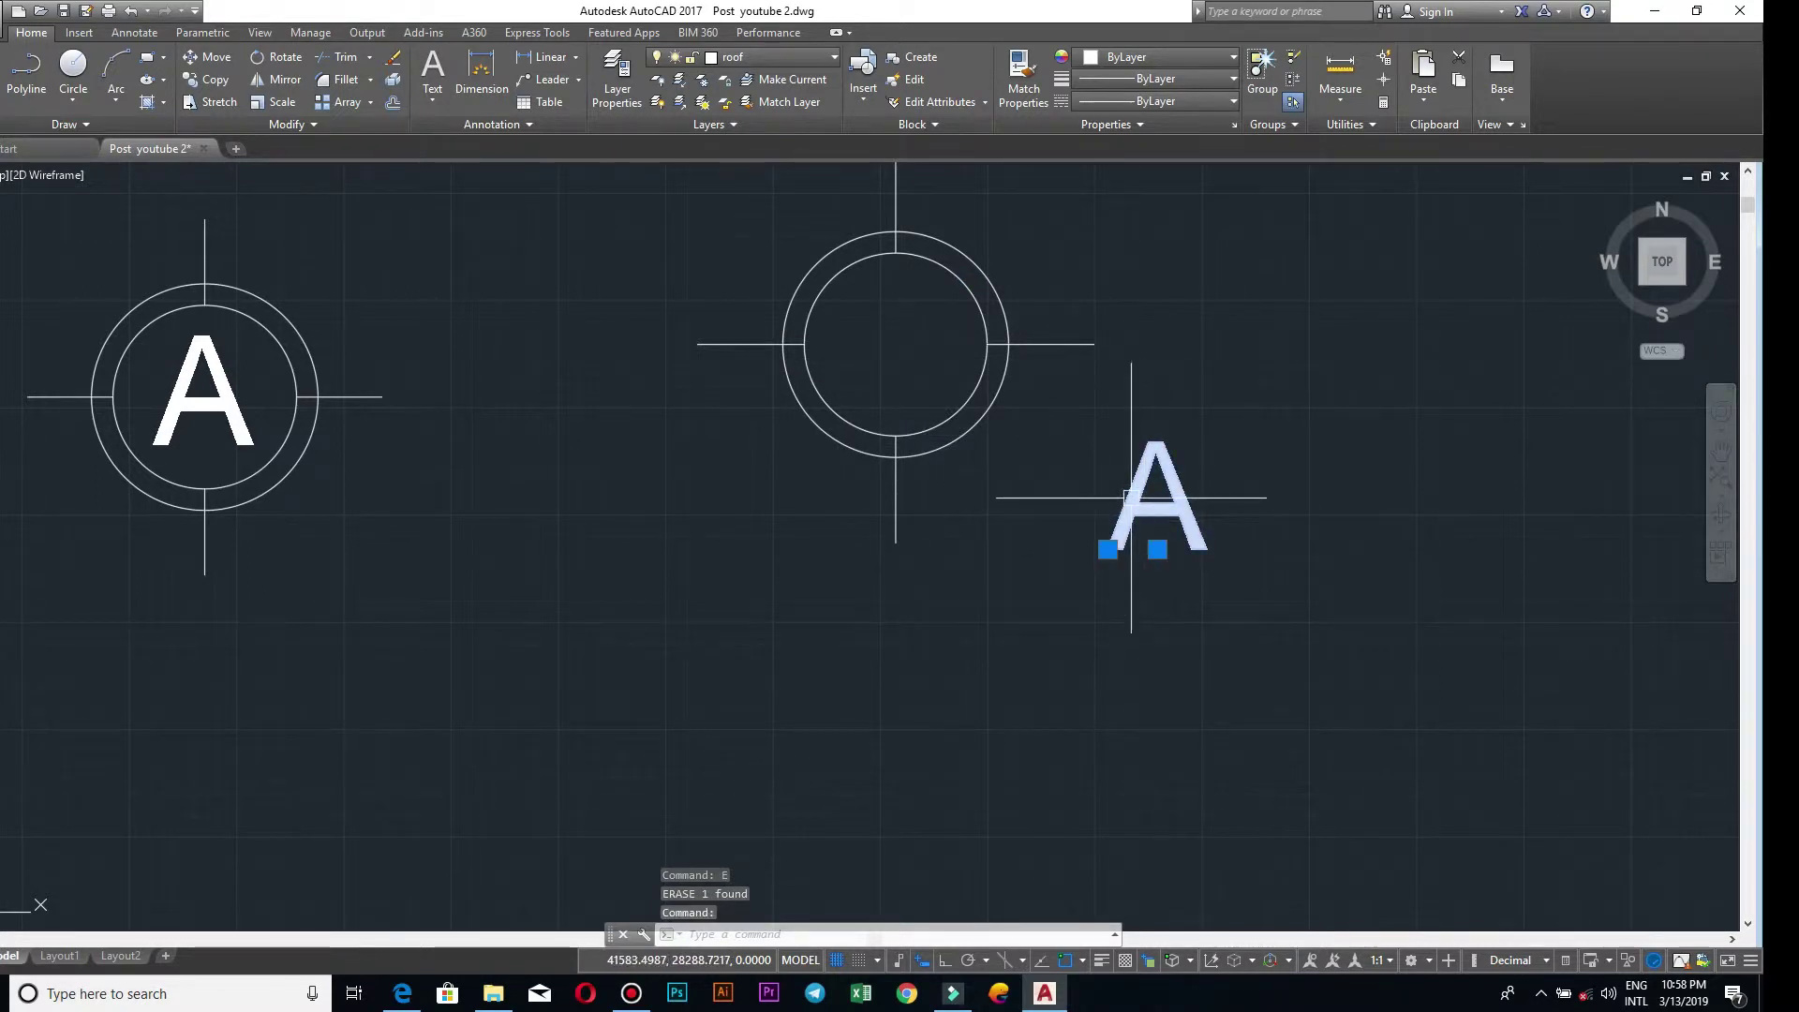
{"action": "type", "text": "M"}
{"action": "key", "text": "Return"}
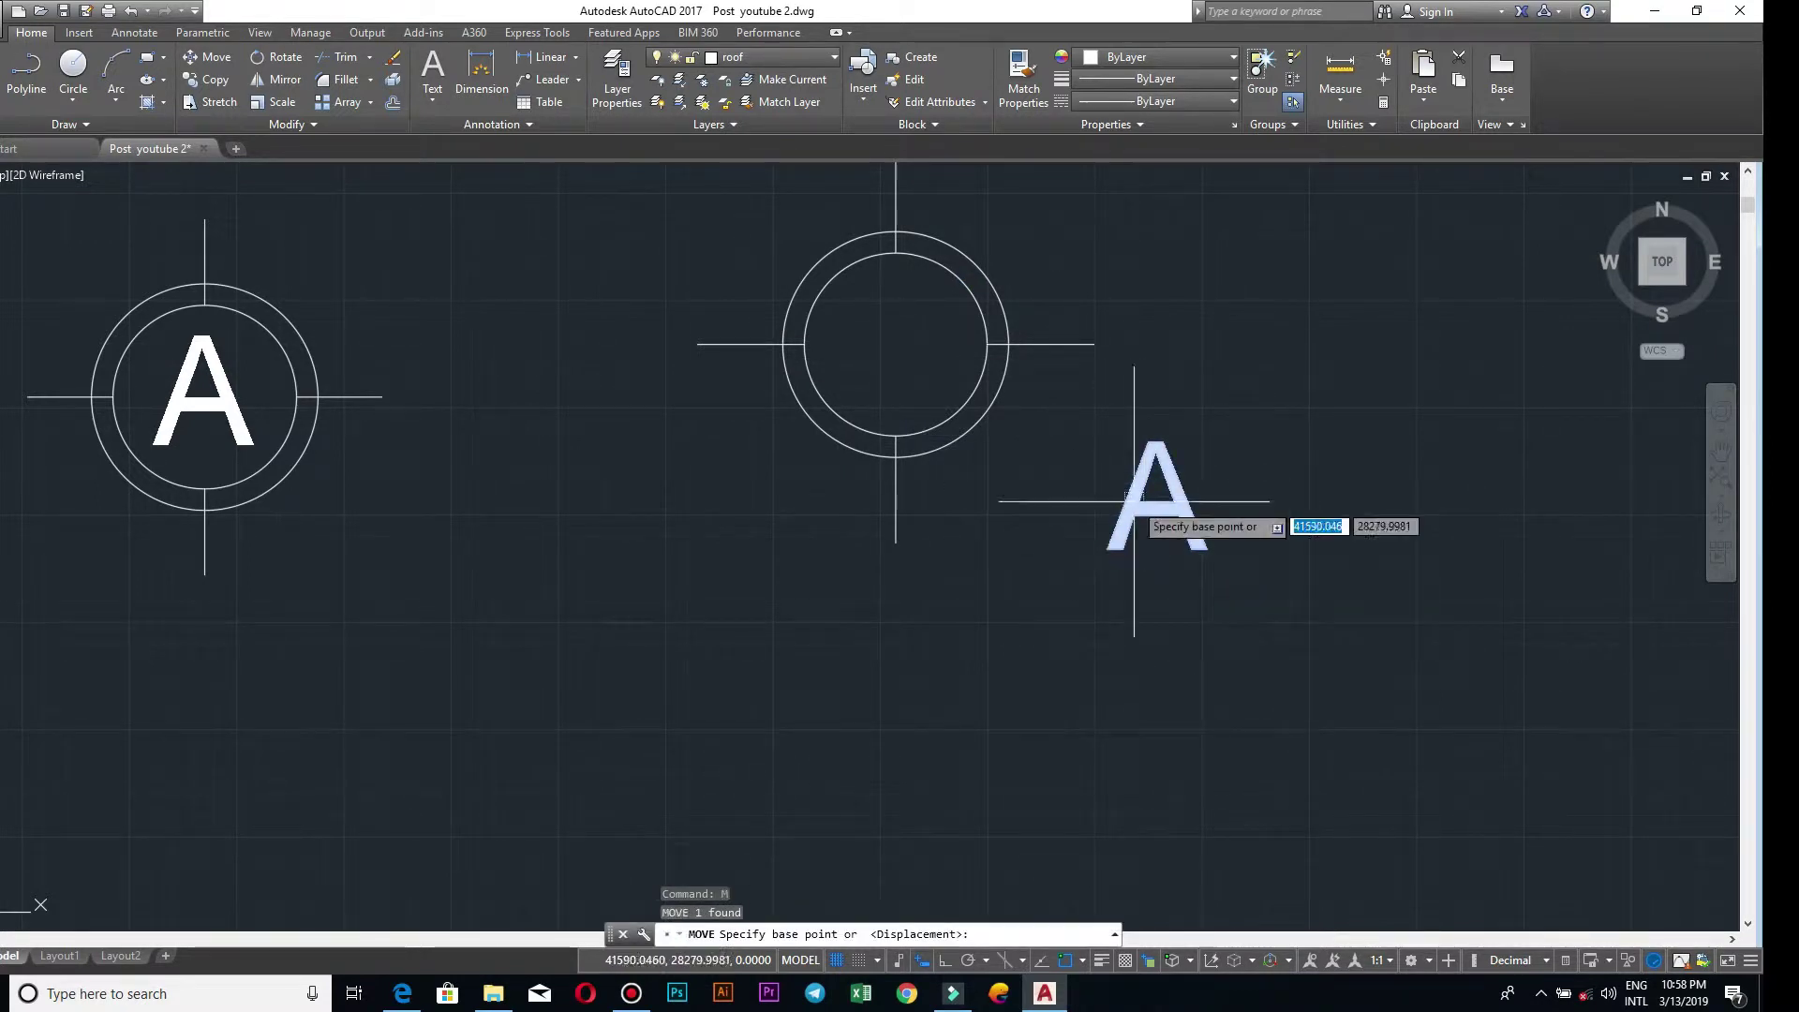
{"action": "left_click", "coordinate": [1158, 508]}
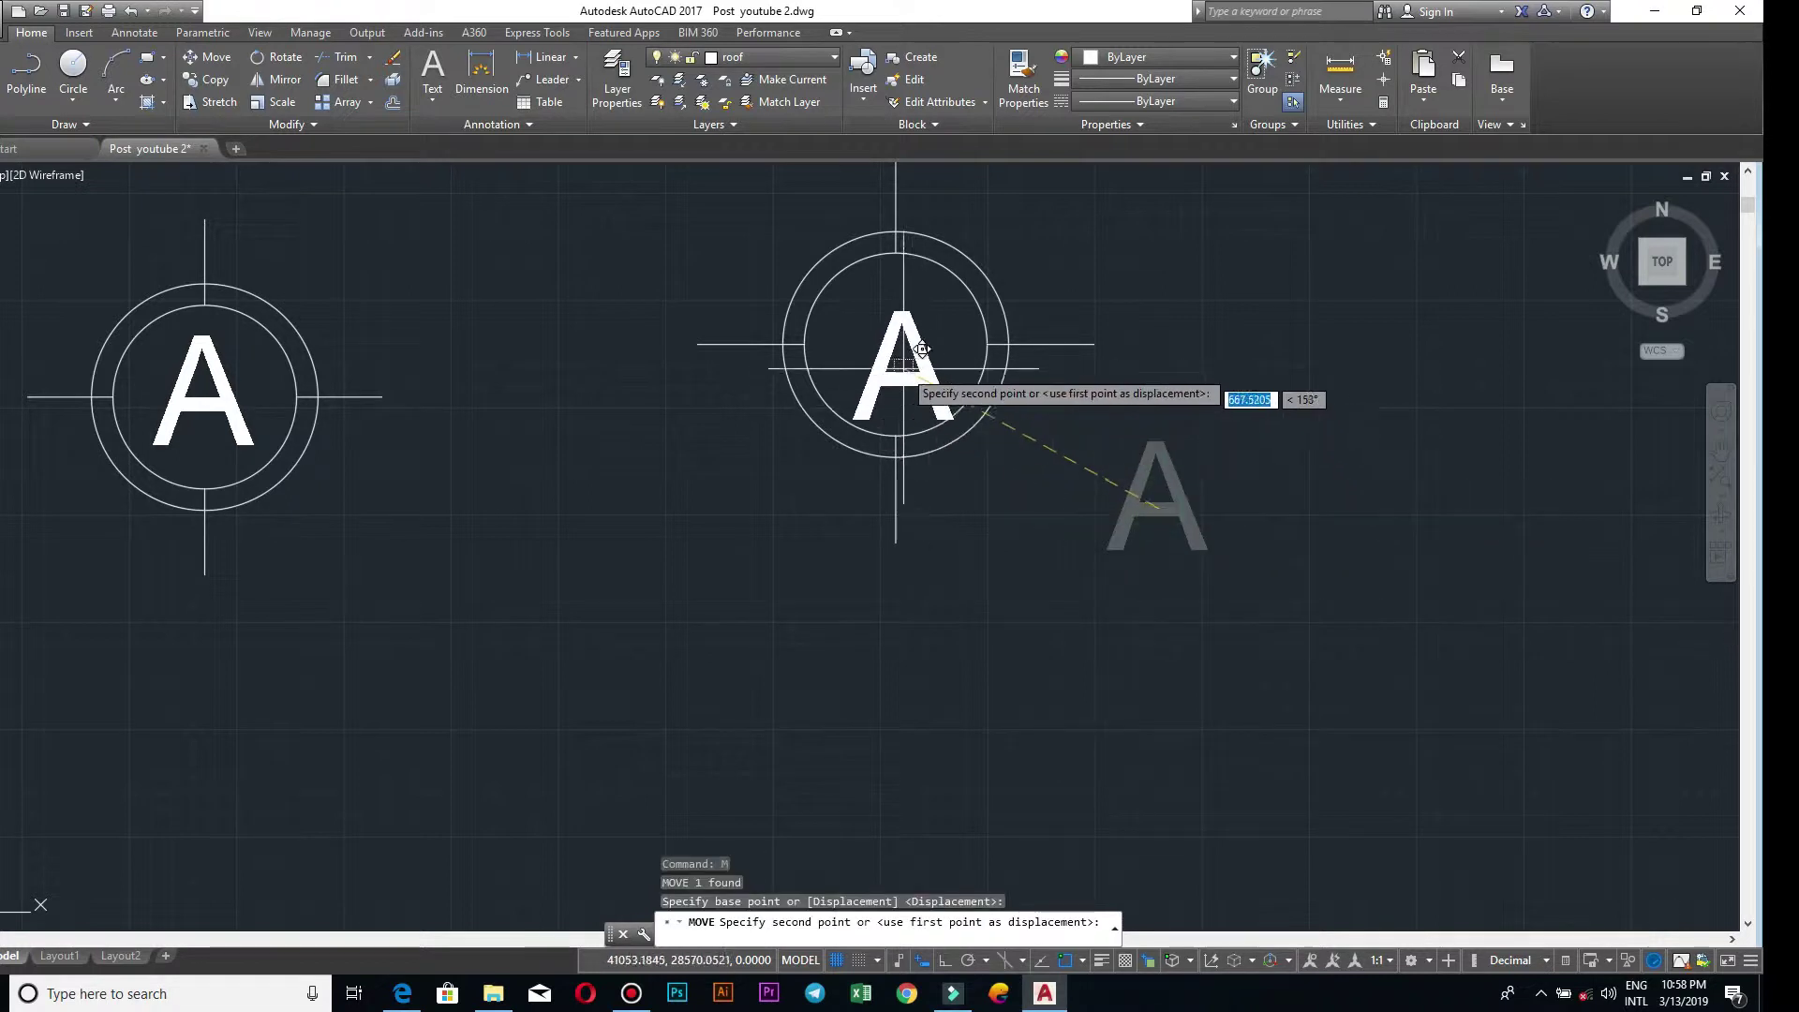
{"action": "left_click", "coordinate": [914, 328]}
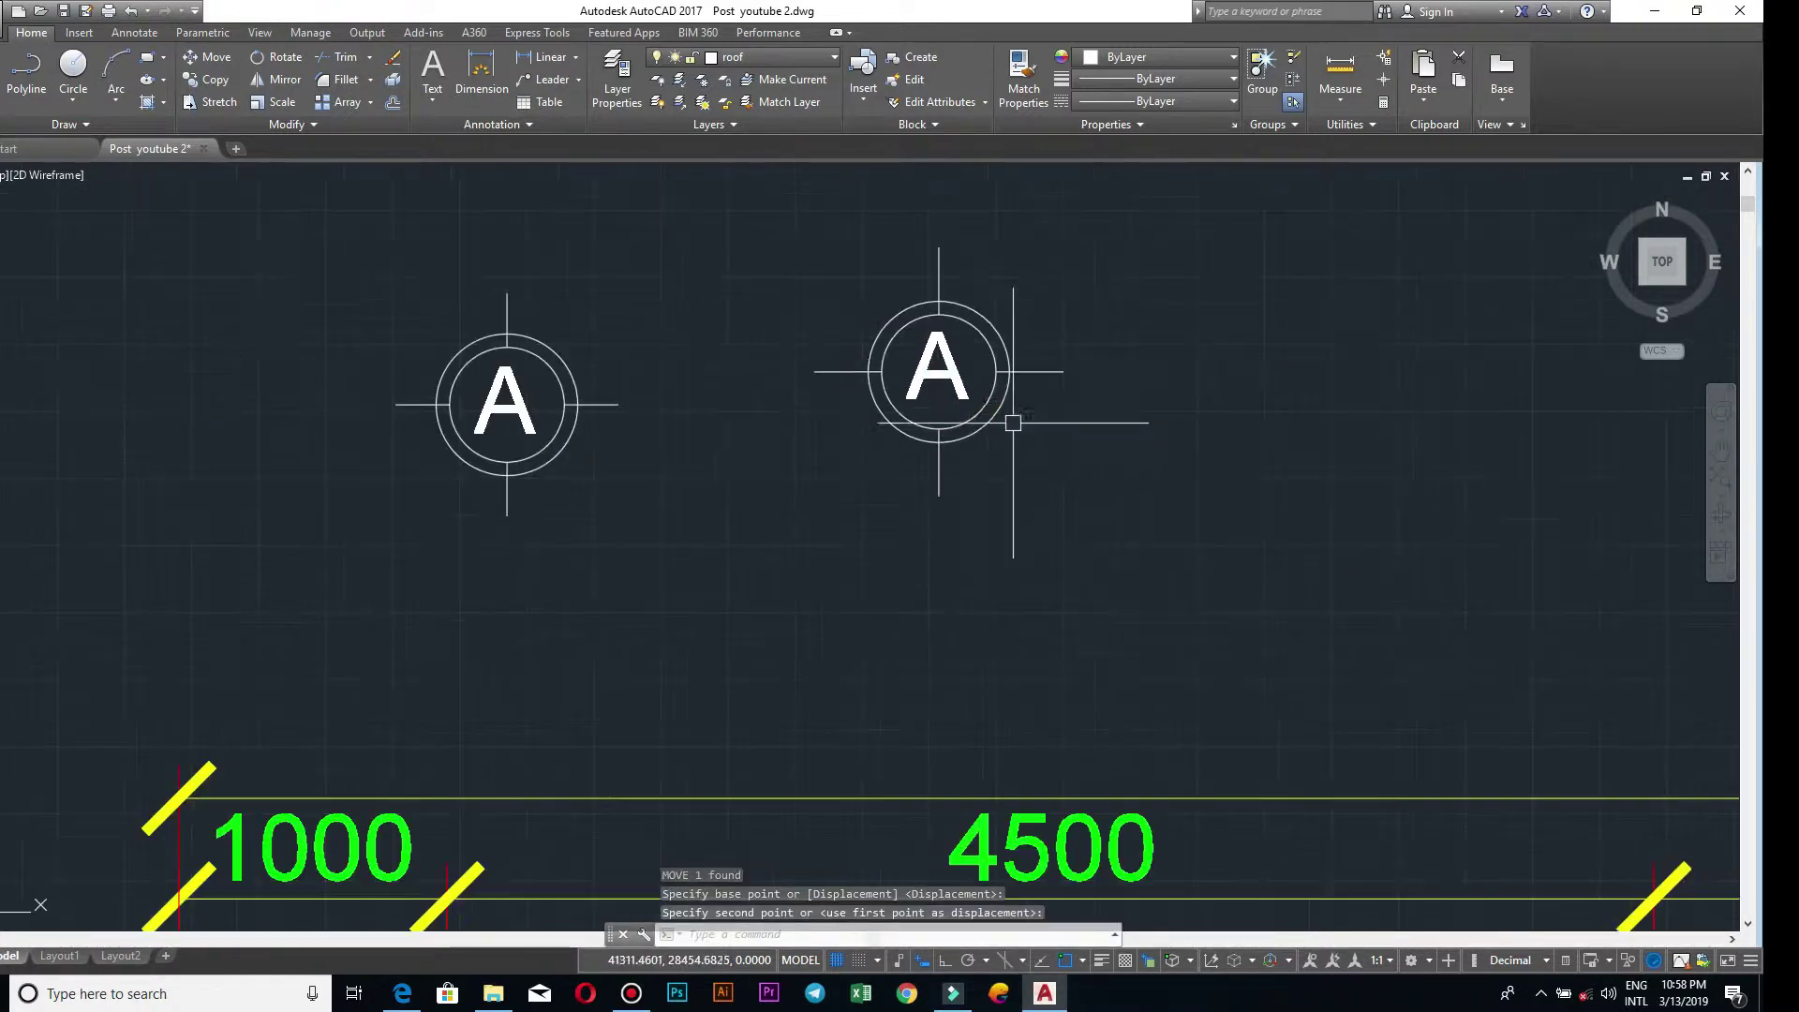
- Drop the letter at the right circle's centre and change its attribute tag from A to B
{"action": "left_click", "coordinate": [932, 370]}
{"action": "double_click", "coordinate": [932, 363]}
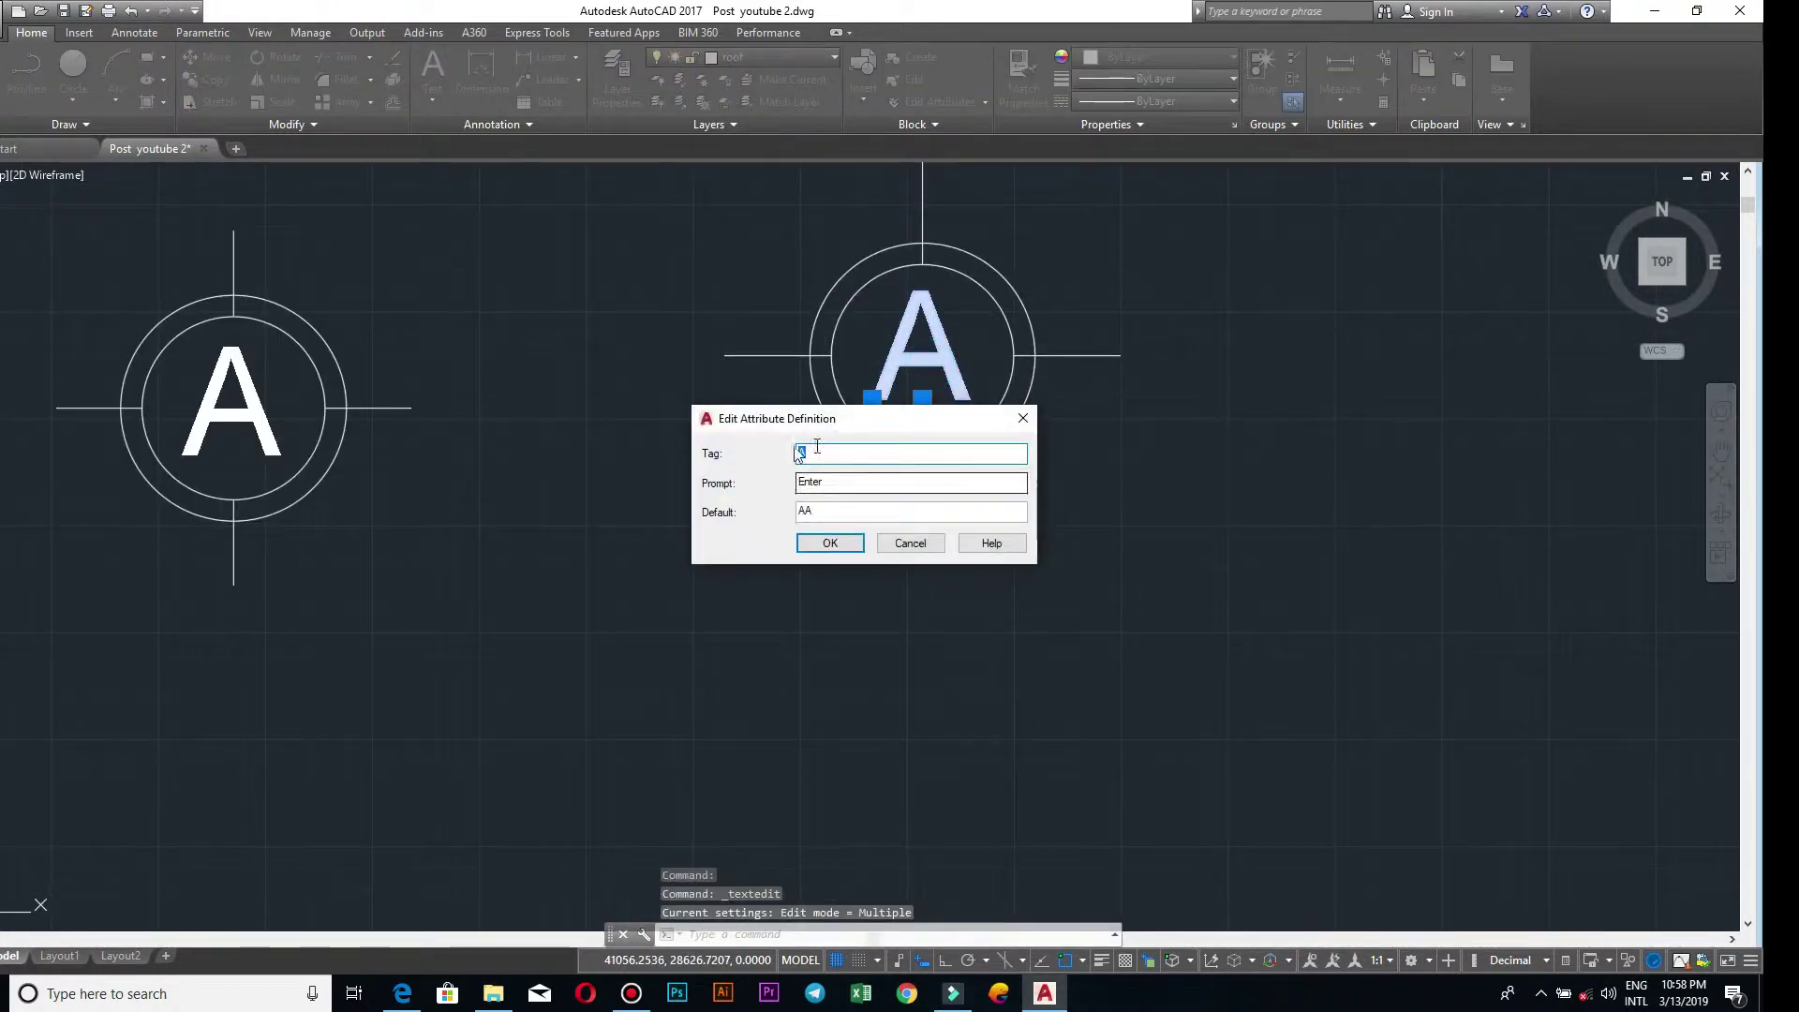
{"action": "left_click", "coordinate": [1023, 417]}
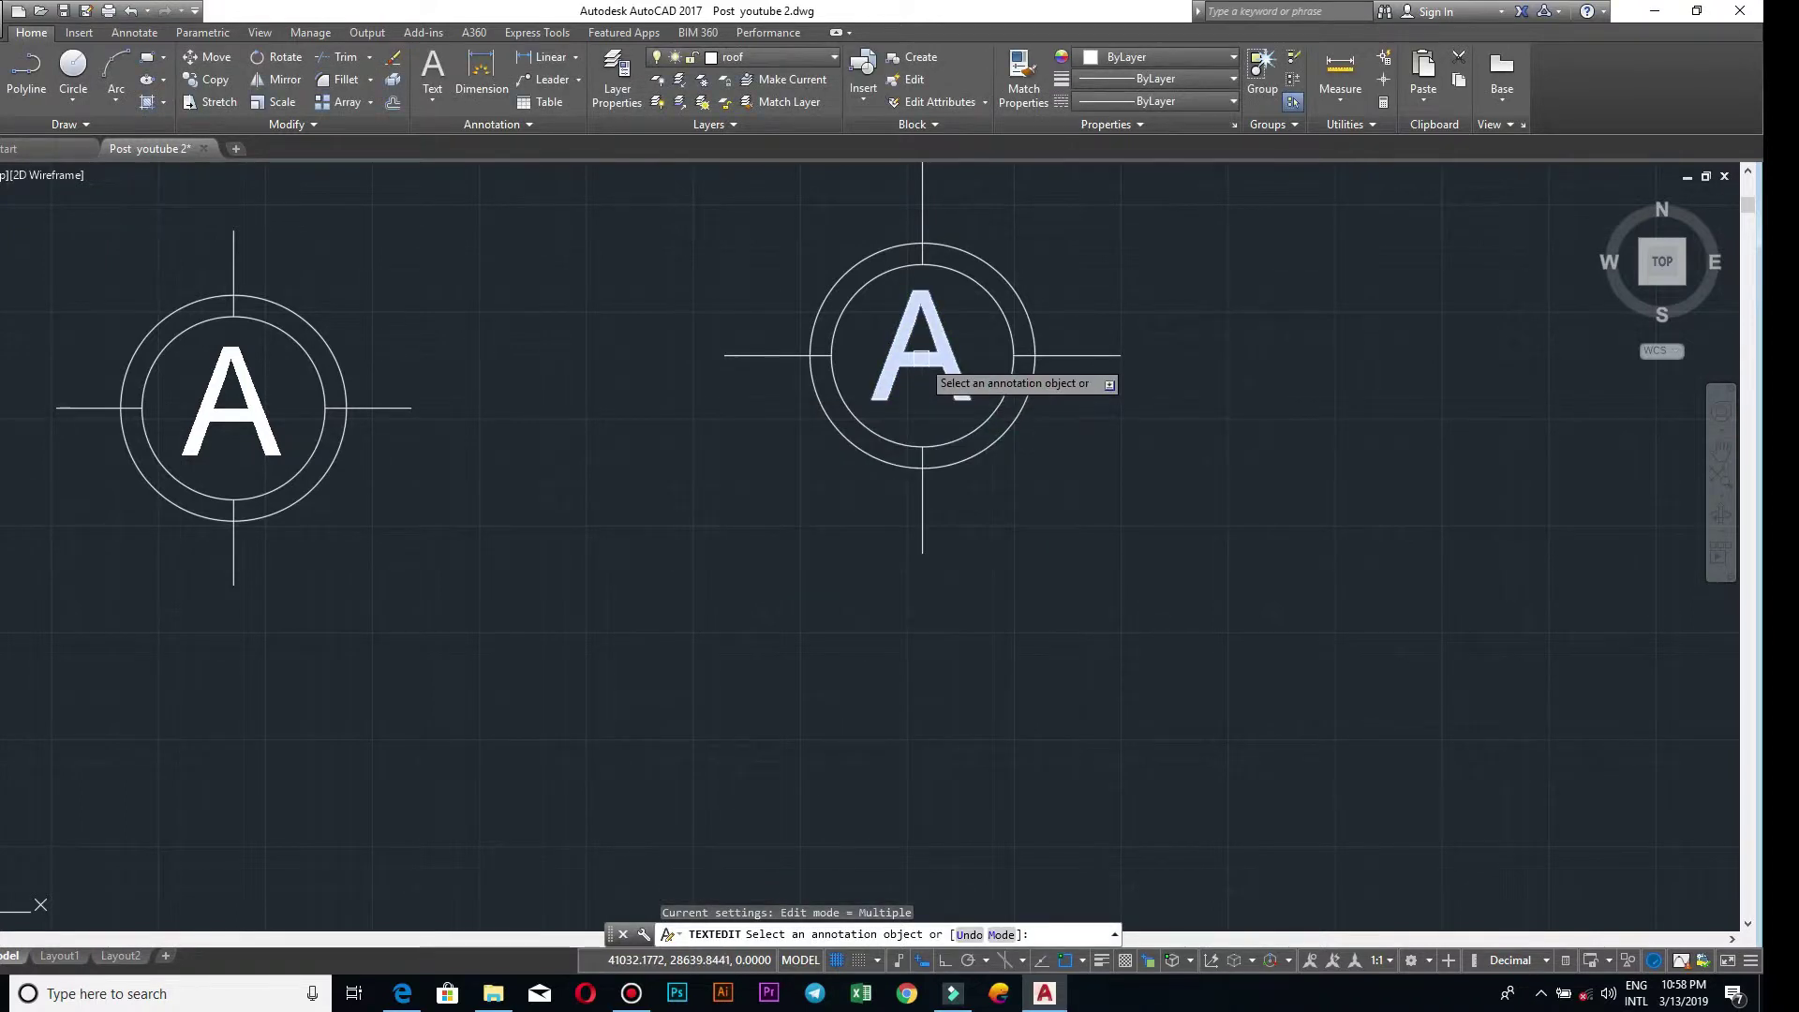
{"action": "left_click", "coordinate": [922, 358]}
{"action": "type", "text": "B"}
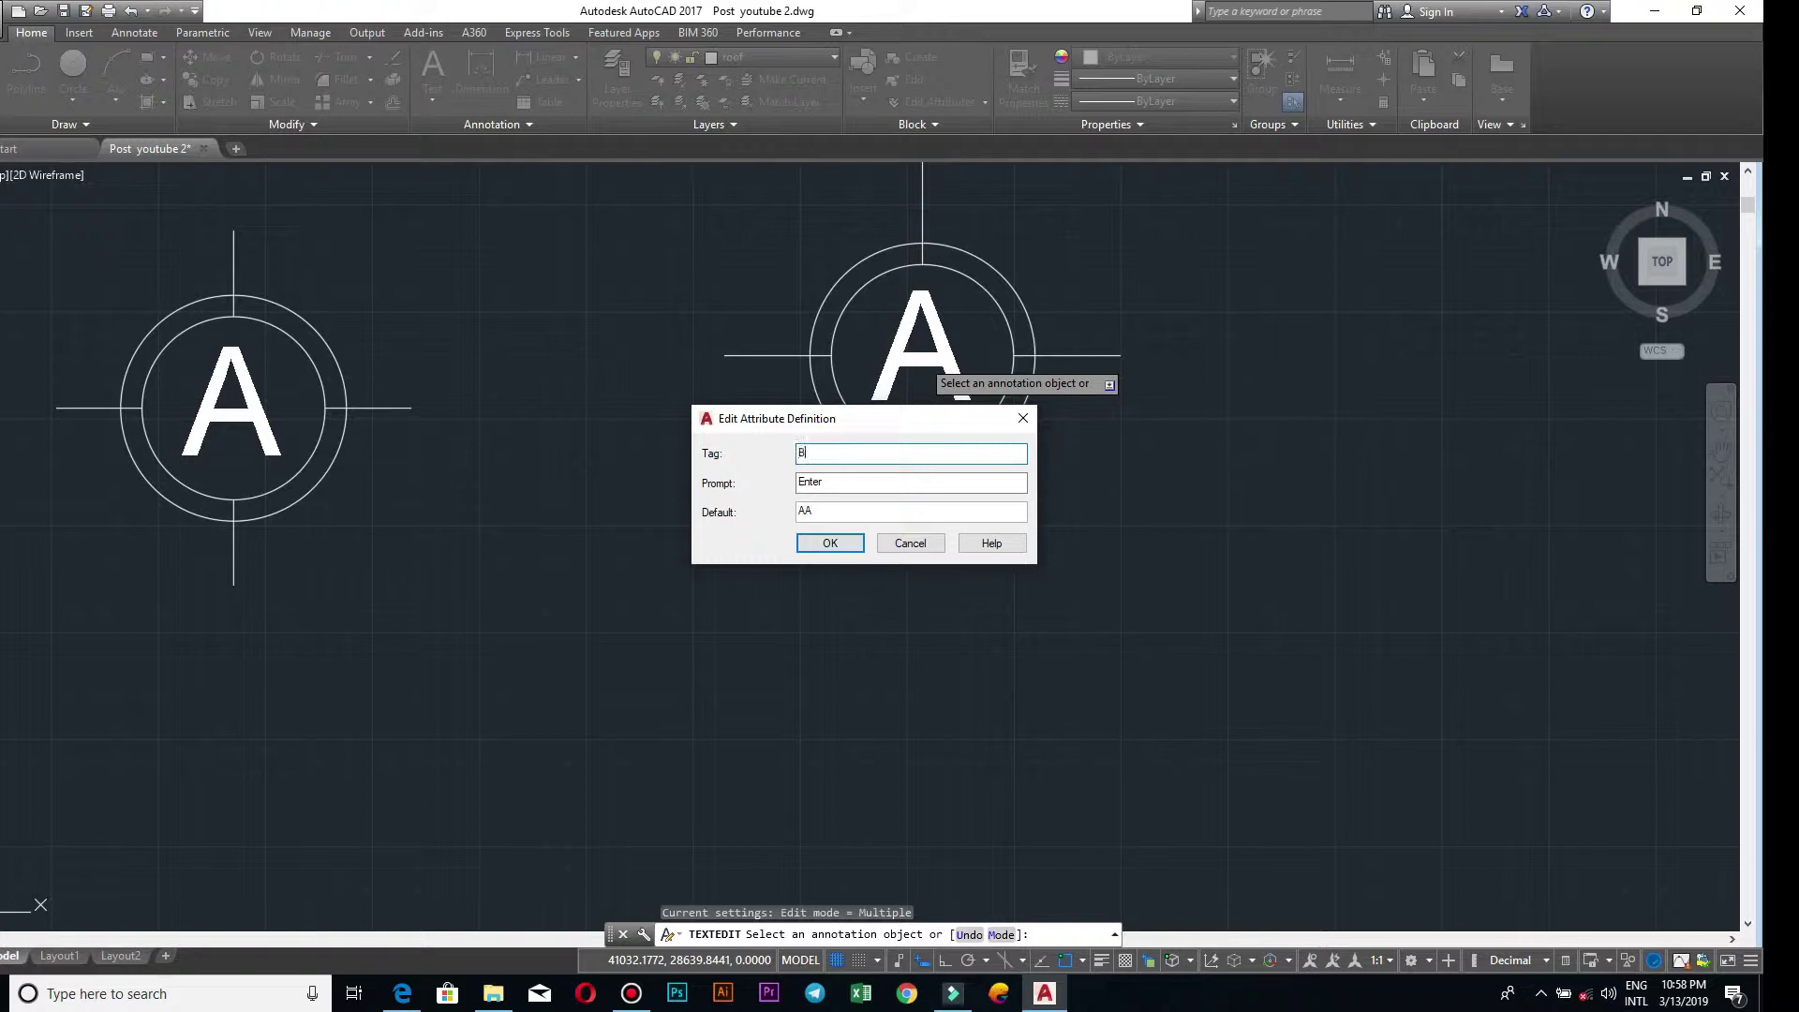
{"action": "left_click", "coordinate": [832, 539]}
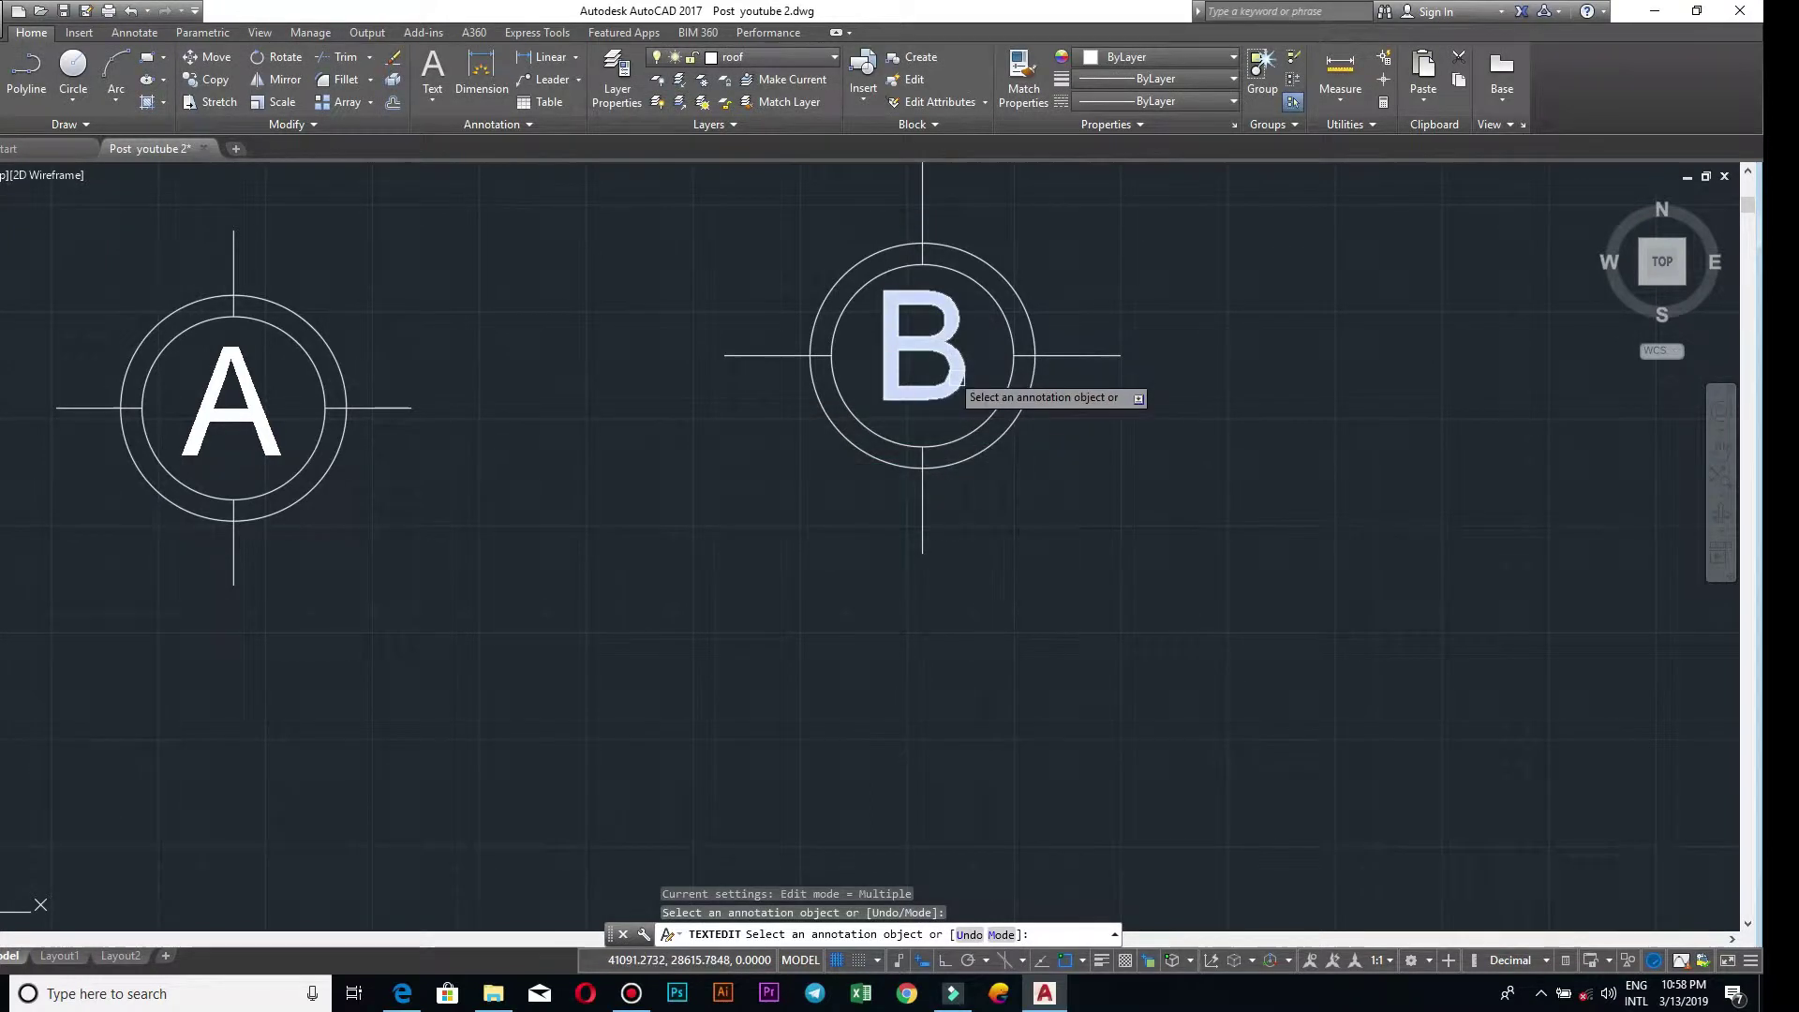
{"action": "key", "text": "Escape"}
{"action": "left_click", "coordinate": [919, 339]}
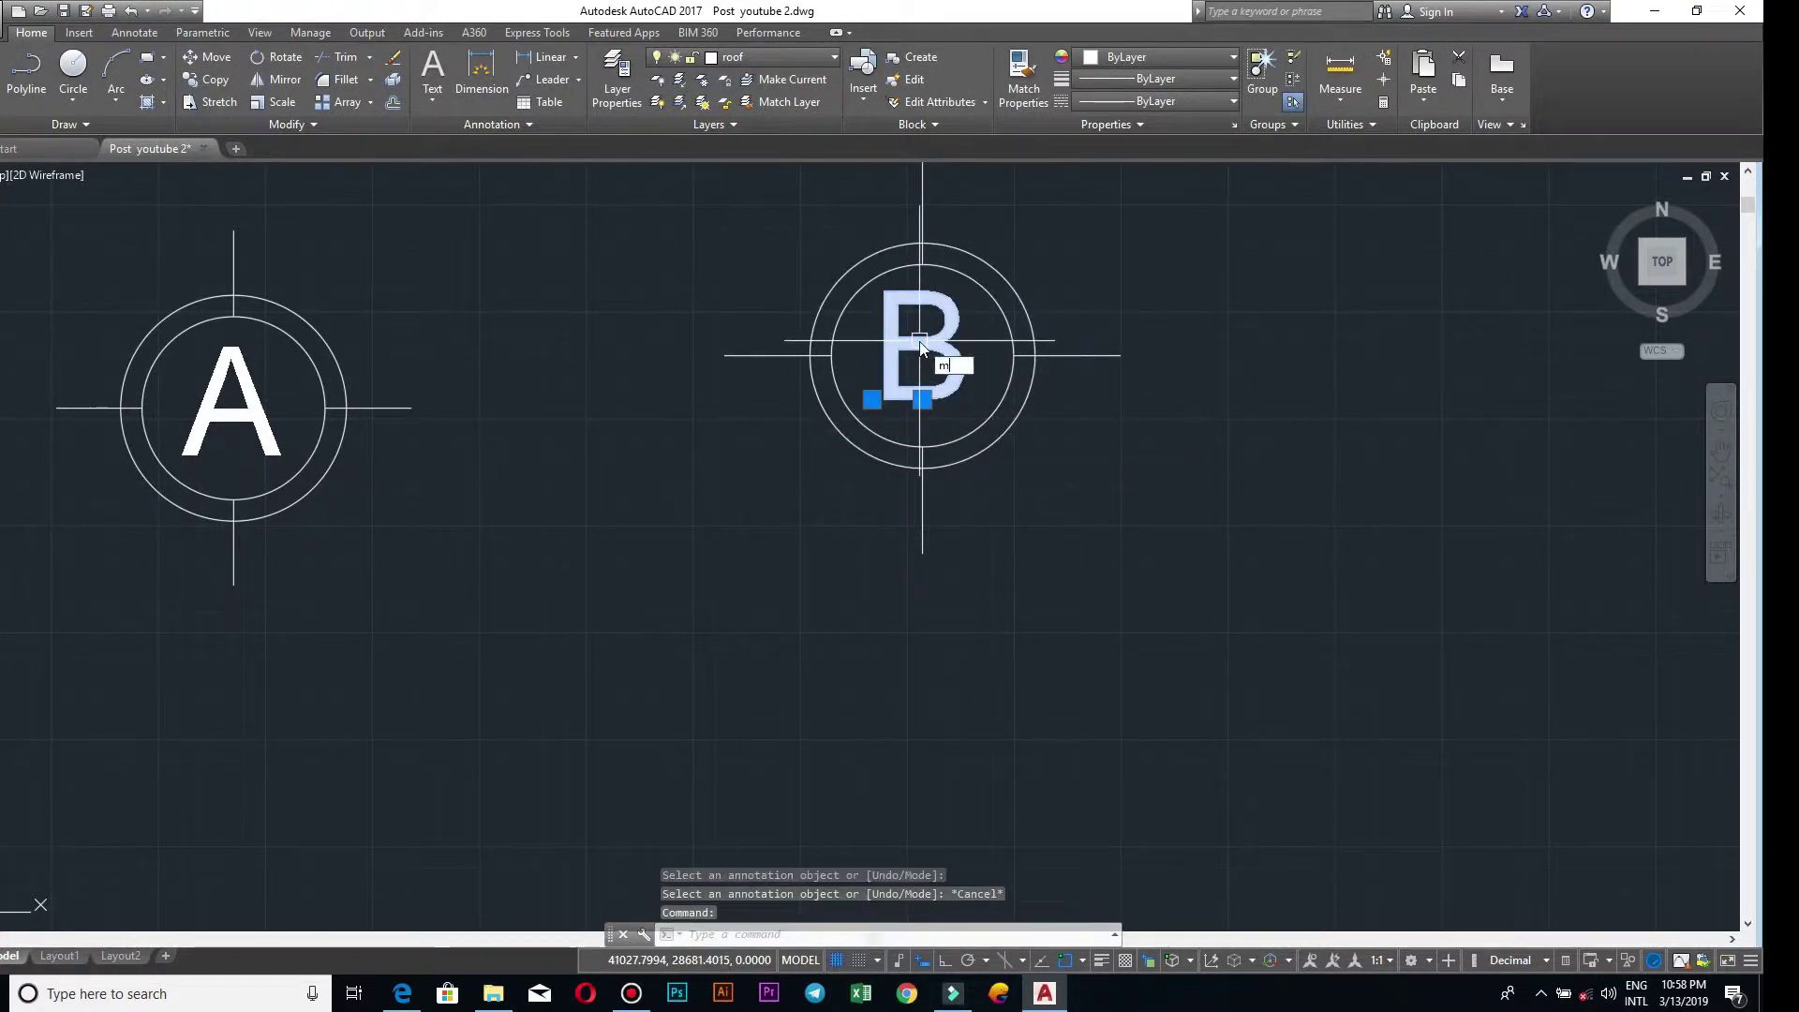
- Move the B label to its centred position in the second bubble
{"action": "key", "text": "Return"}
{"action": "left_click", "coordinate": [923, 349]}
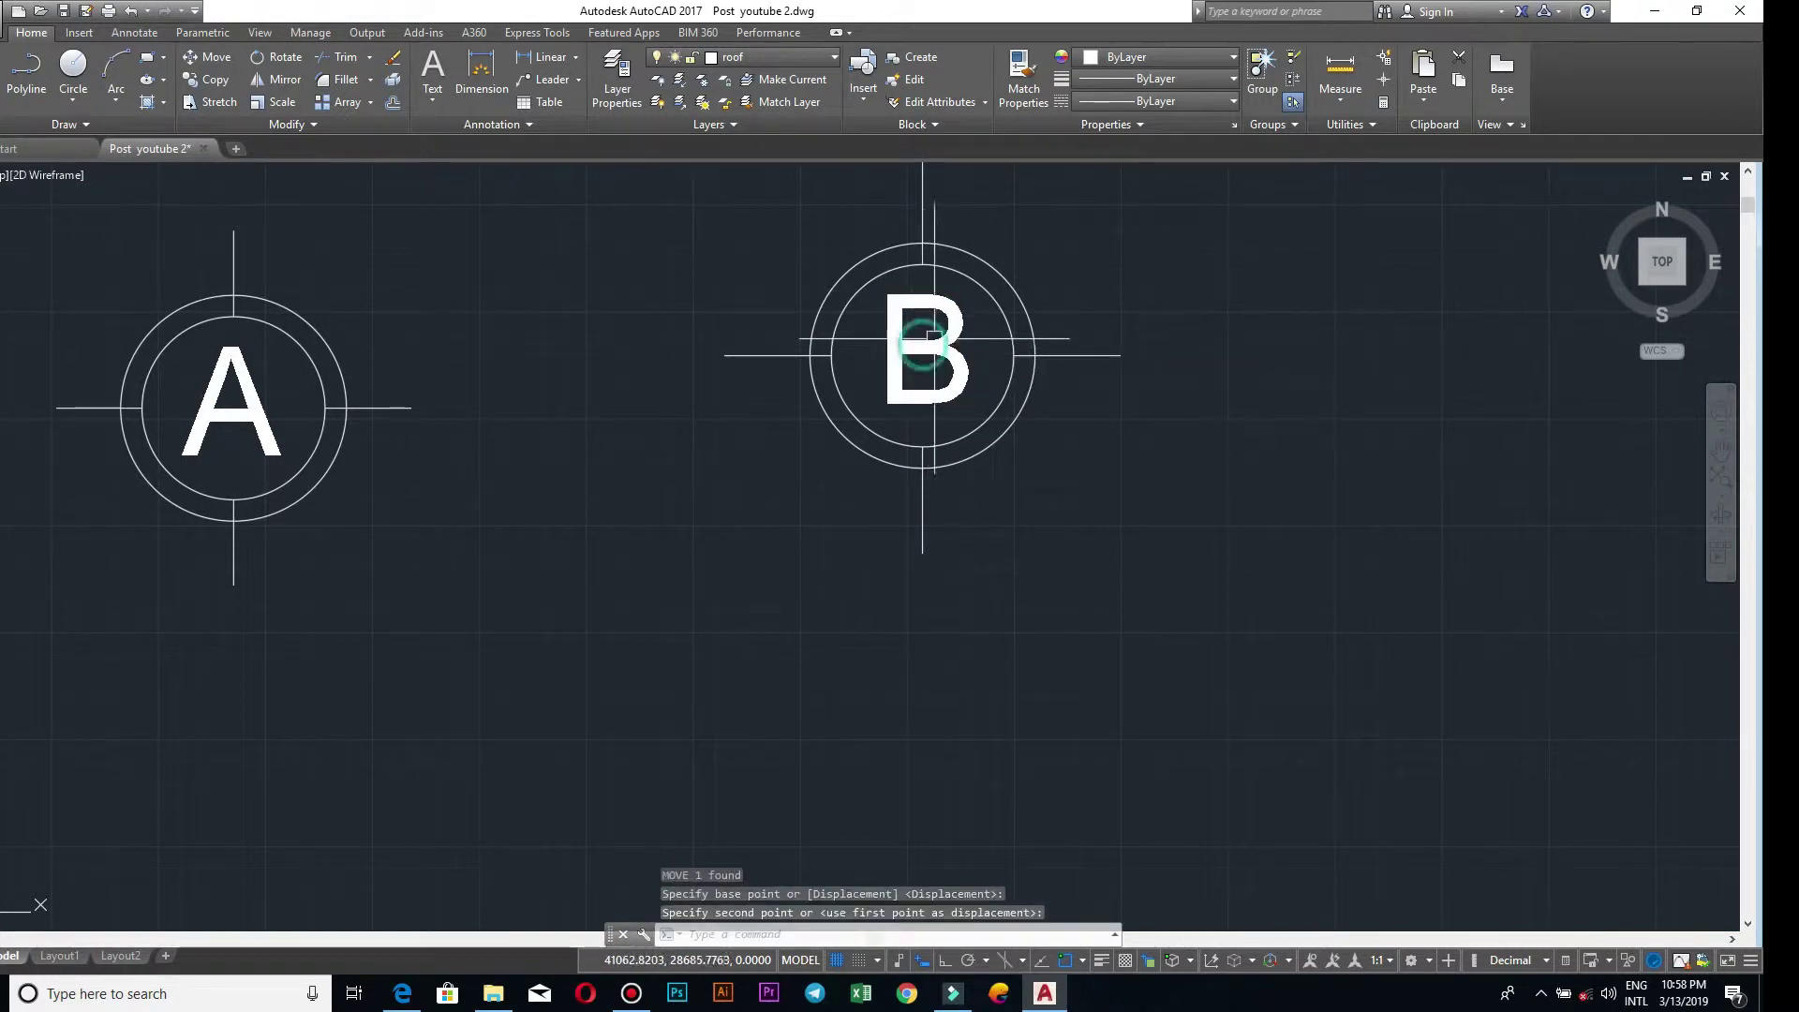
{"action": "scroll", "coordinate": [923, 349], "scroll_direction": "down", "scroll_amount": 2}
{"action": "scroll", "coordinate": [920, 355], "scroll_direction": "down", "scroll_amount": 2}
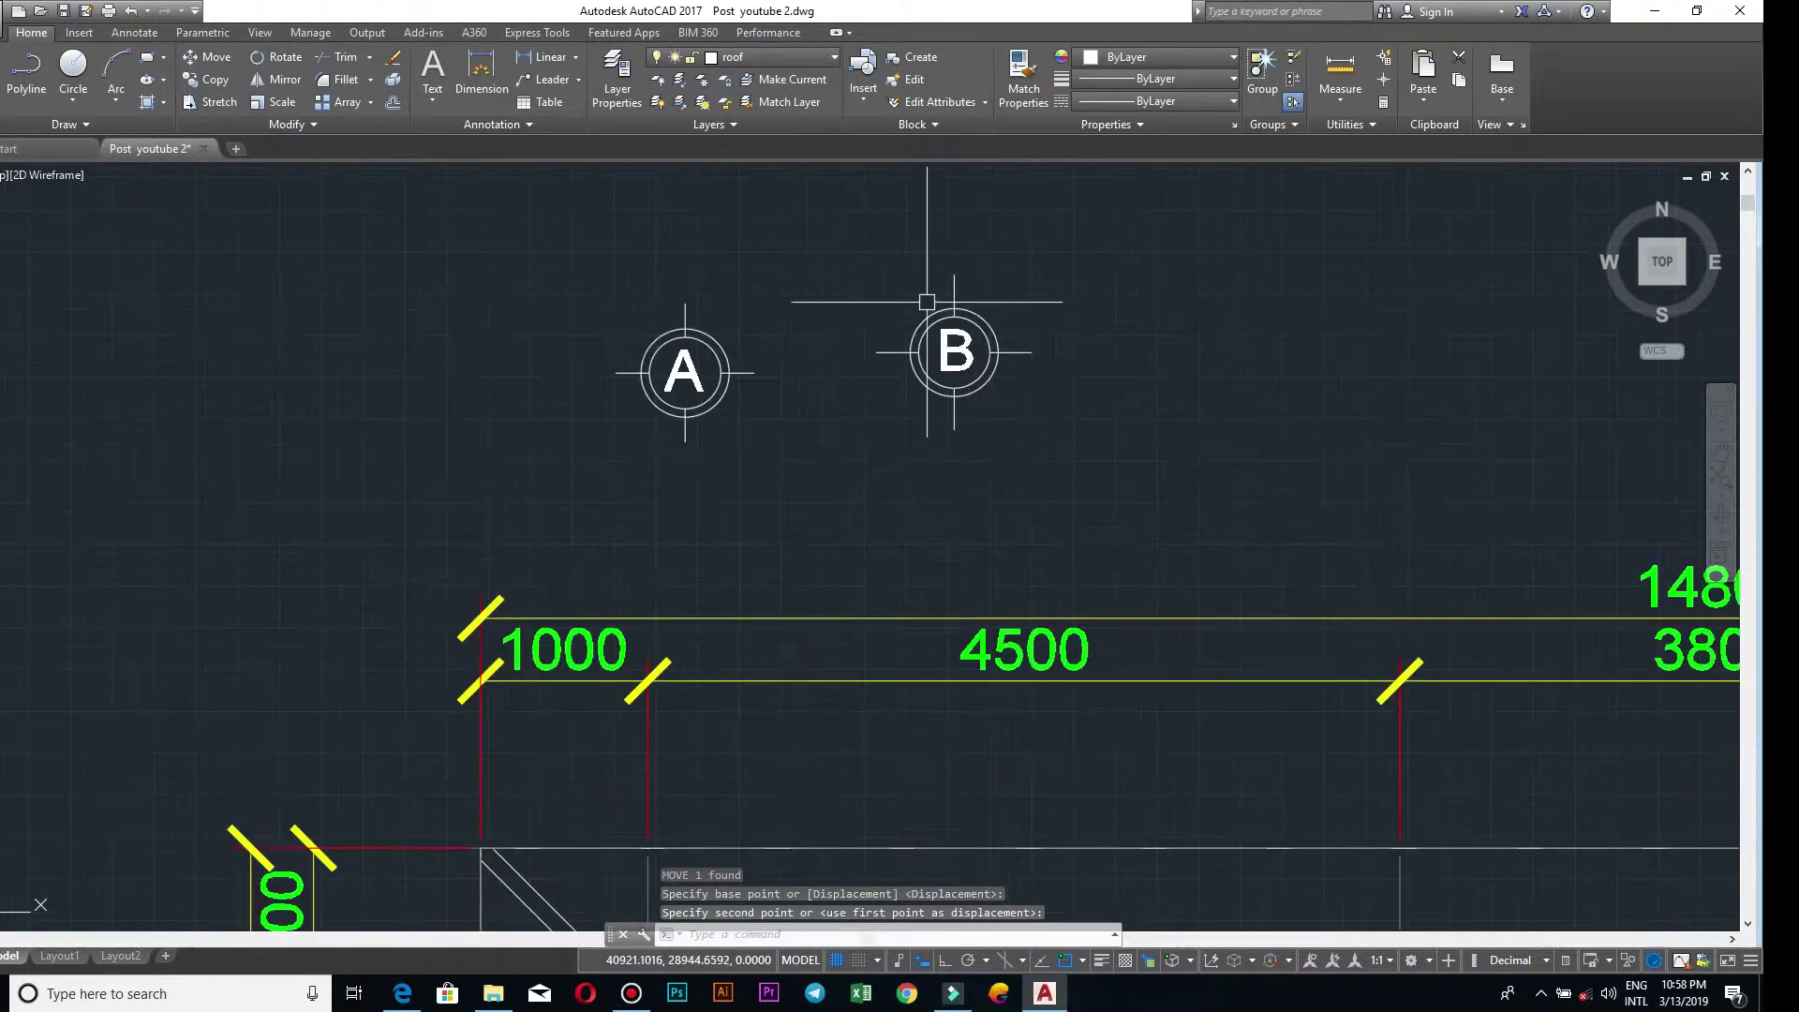
{"action": "left_click", "coordinate": [917, 354]}
{"action": "left_click", "coordinate": [761, 428]}
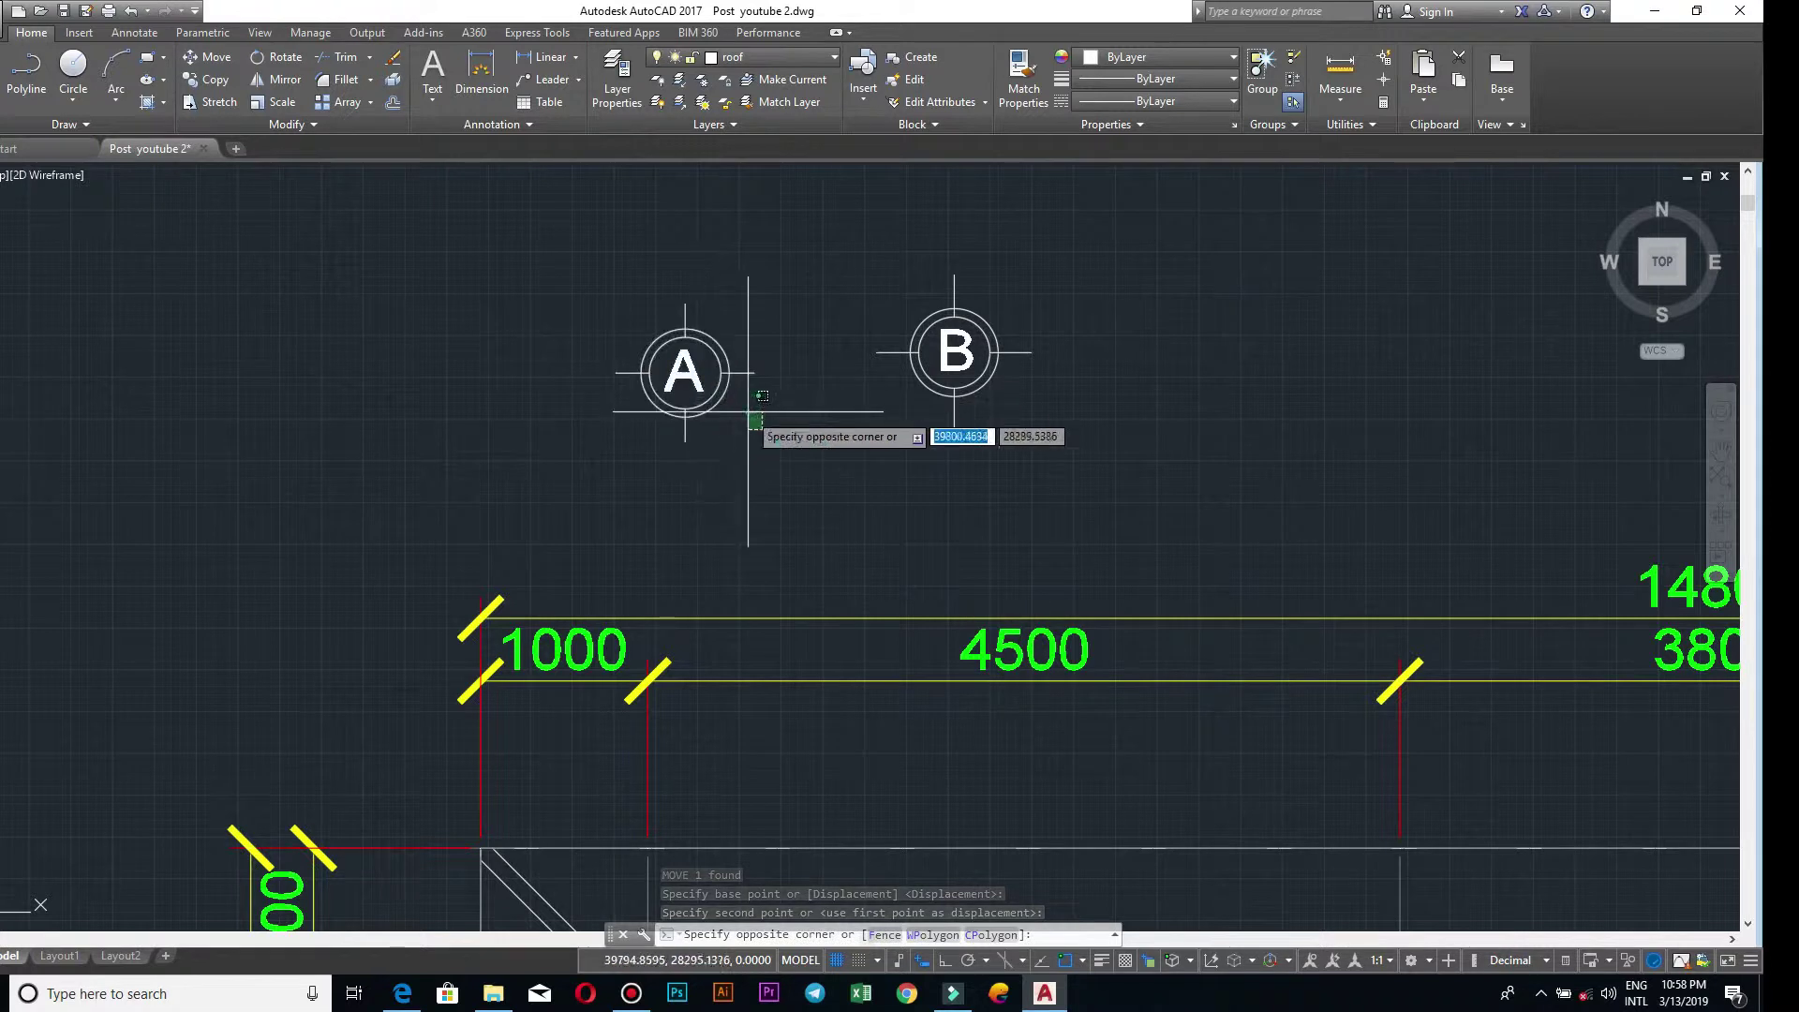
{"action": "left_click", "coordinate": [749, 370]}
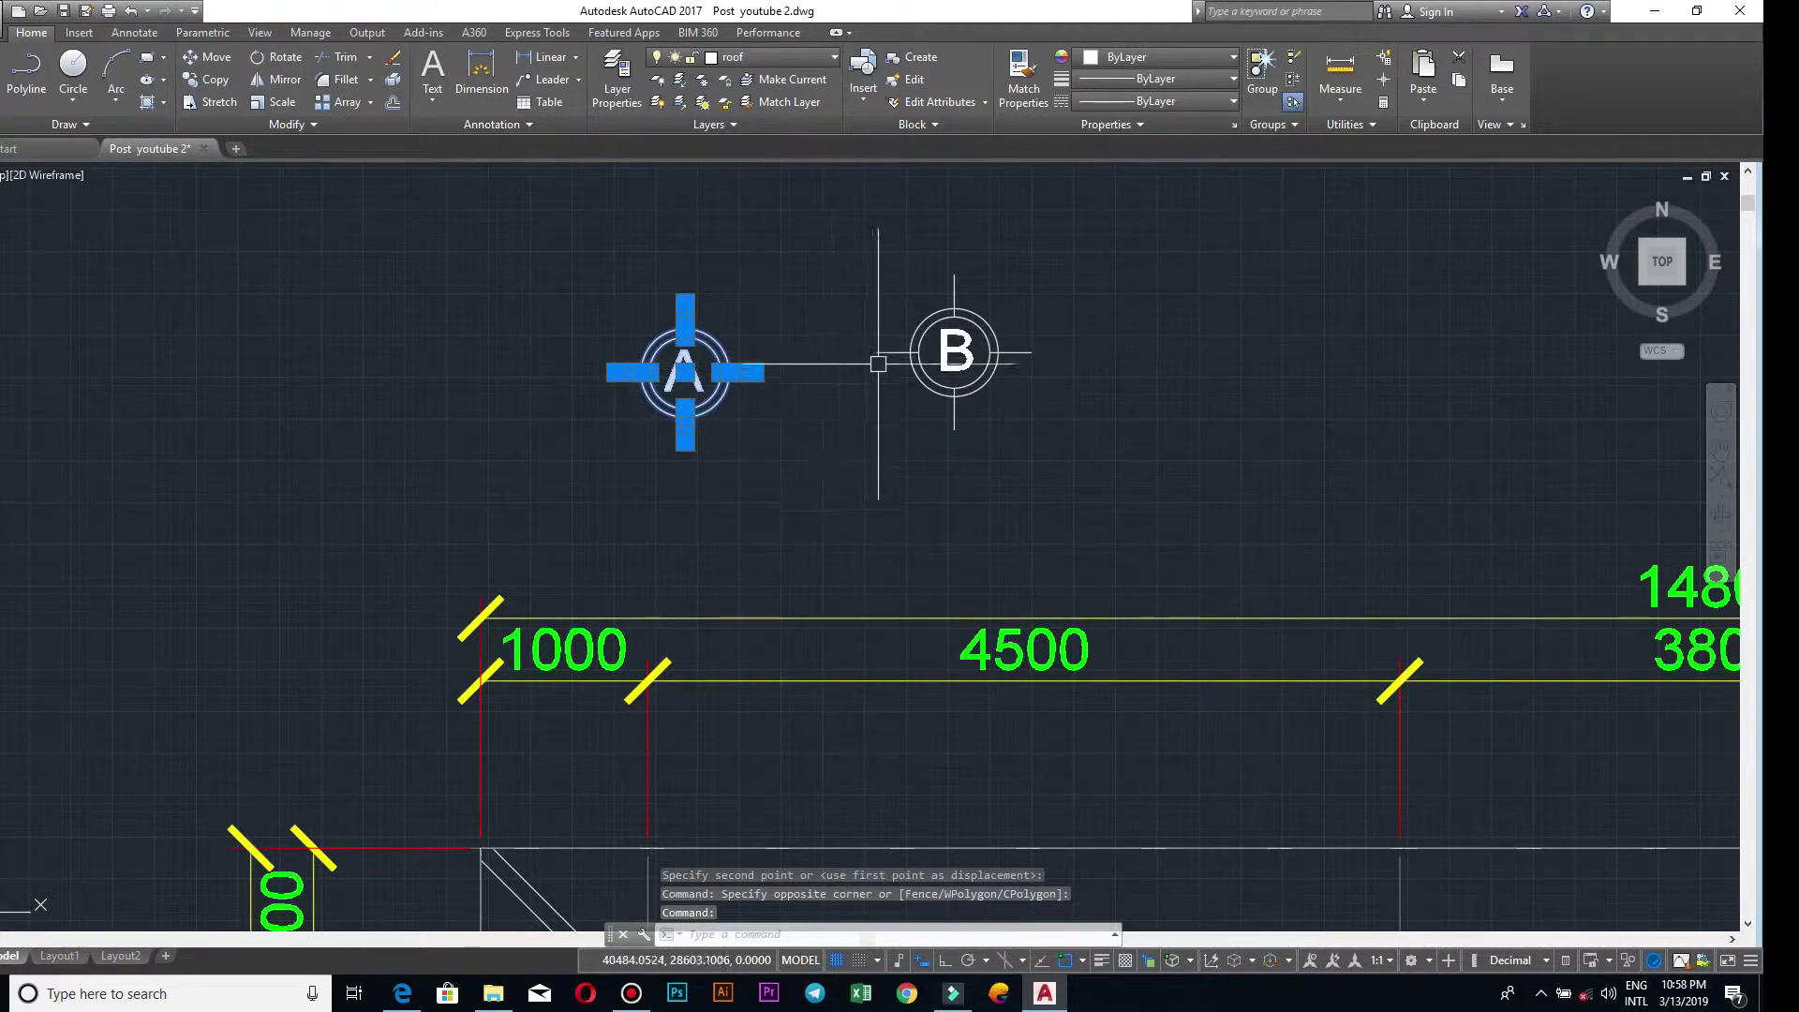
{"action": "left_click", "coordinate": [940, 380]}
{"action": "key", "text": "Escape"}
{"action": "scroll", "coordinate": [941, 382], "scroll_direction": "up", "scroll_amount": 2}
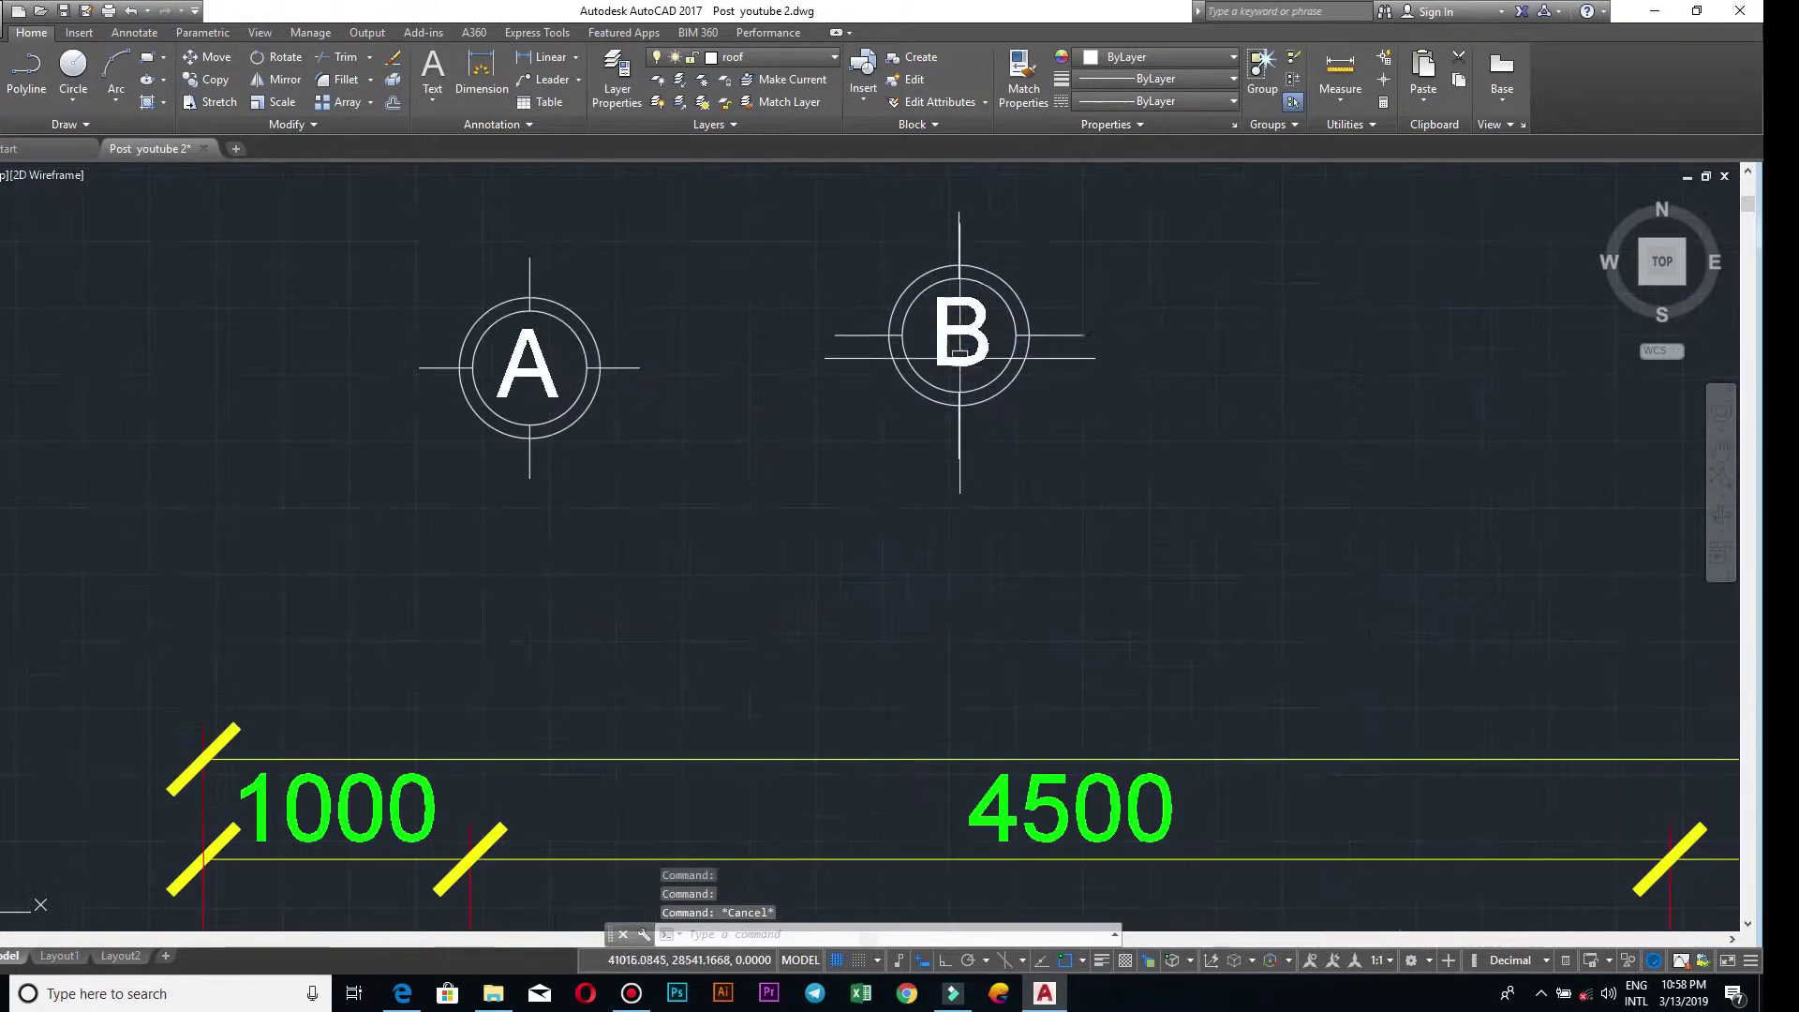
- Move B again with M while keeping it centred, then cancel the command
{"action": "type", "text": "m"}
{"action": "key", "text": "Return"}
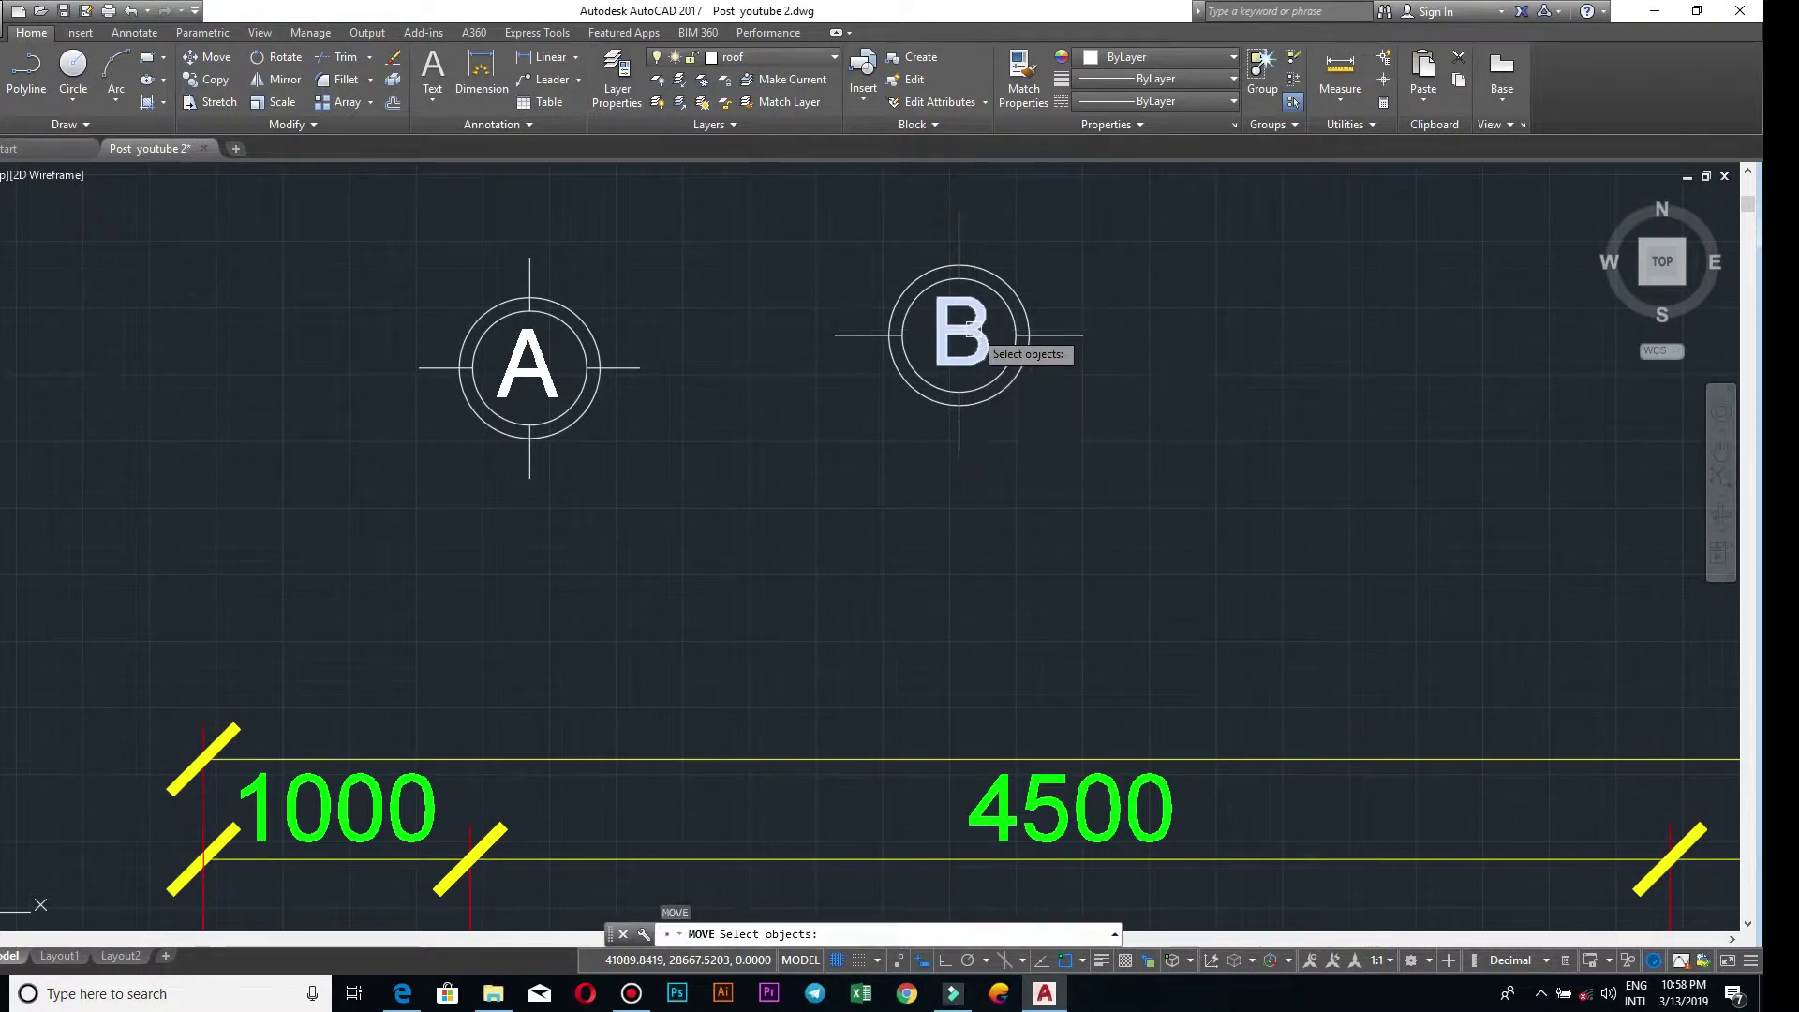
{"action": "left_click", "coordinate": [959, 335]}
{"action": "key", "text": "Return"}
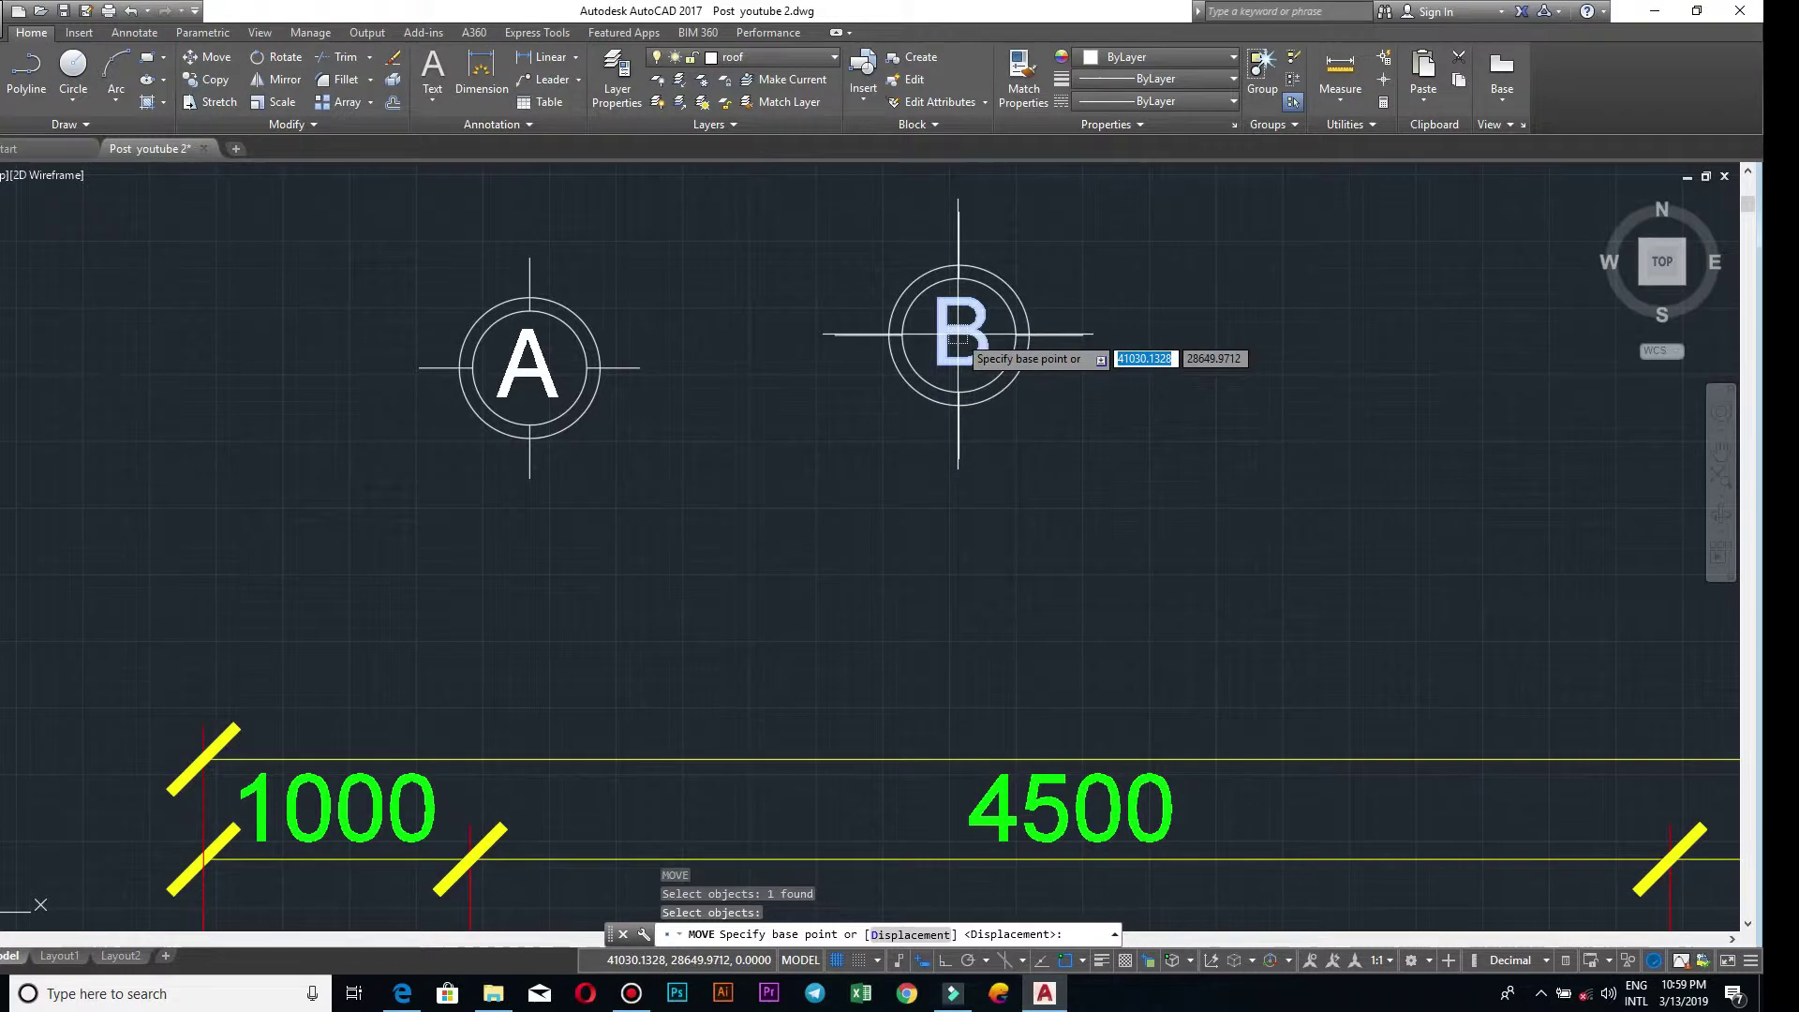
{"action": "left_click", "coordinate": [958, 335]}
{"action": "left_click", "coordinate": [962, 335]}
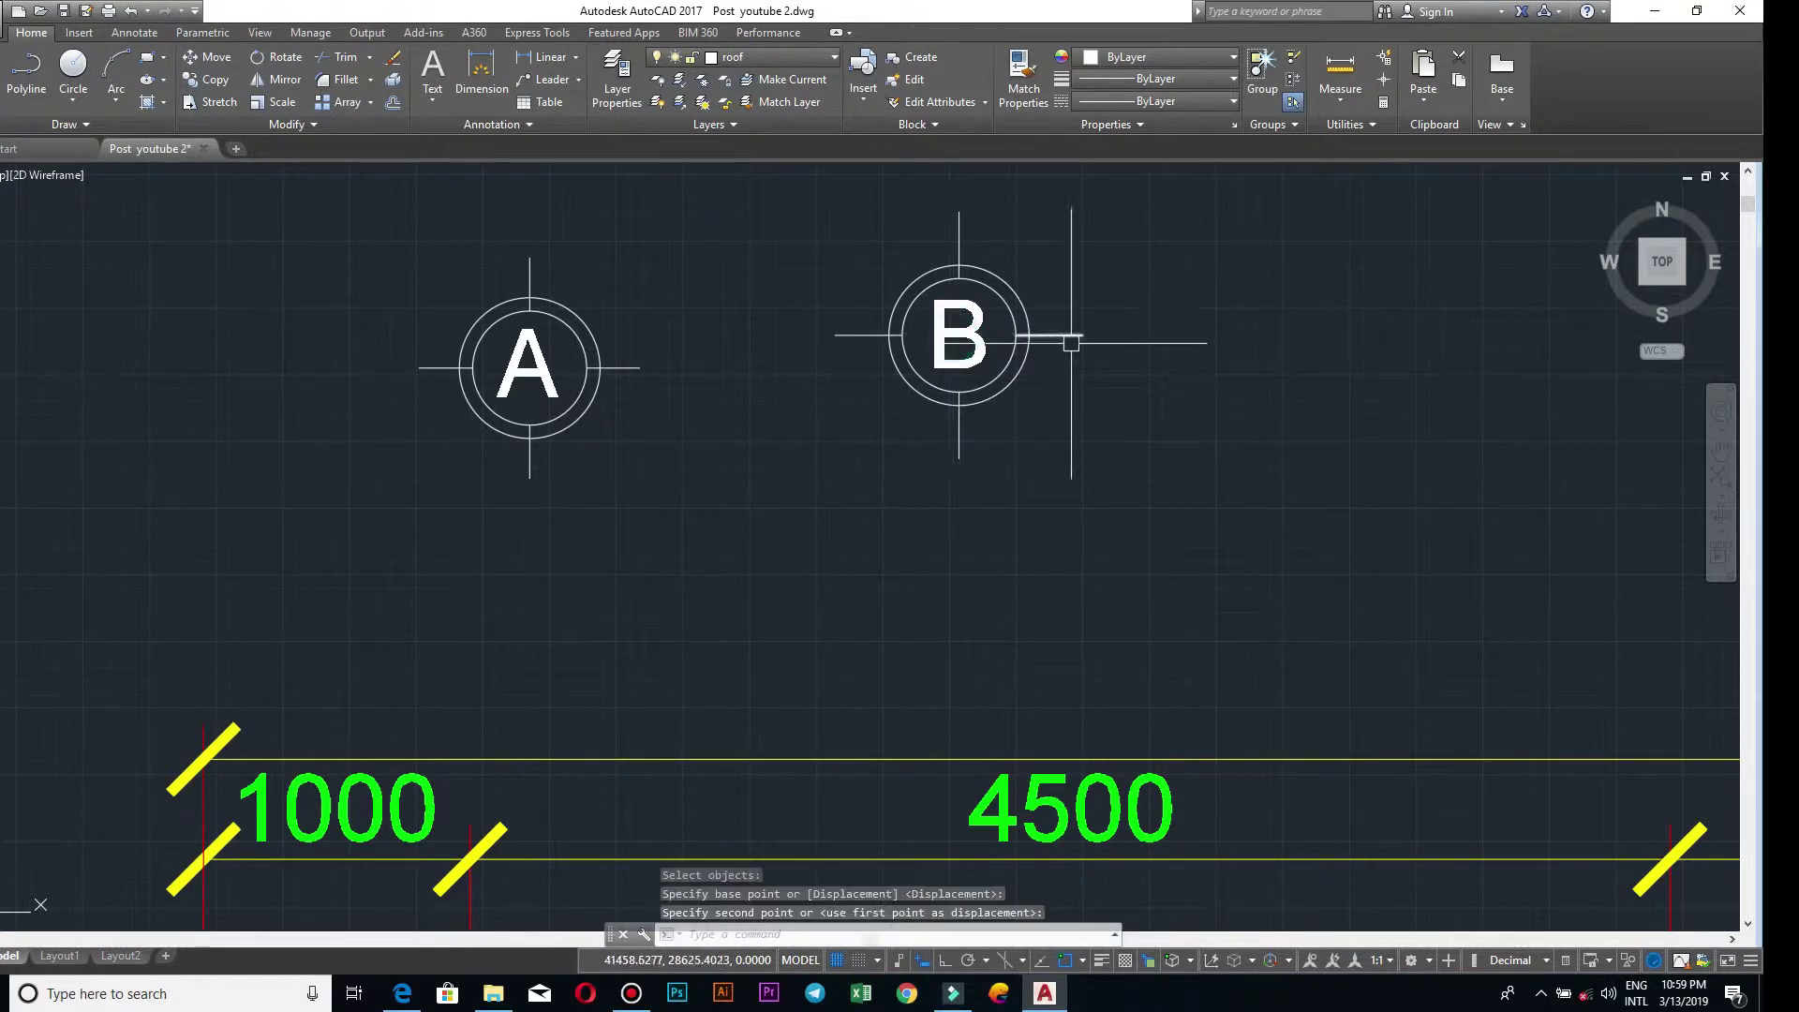
{"action": "key", "text": "Escape"}
{"action": "scroll", "coordinate": [1032, 365], "scroll_direction": "down", "scroll_amount": 2}
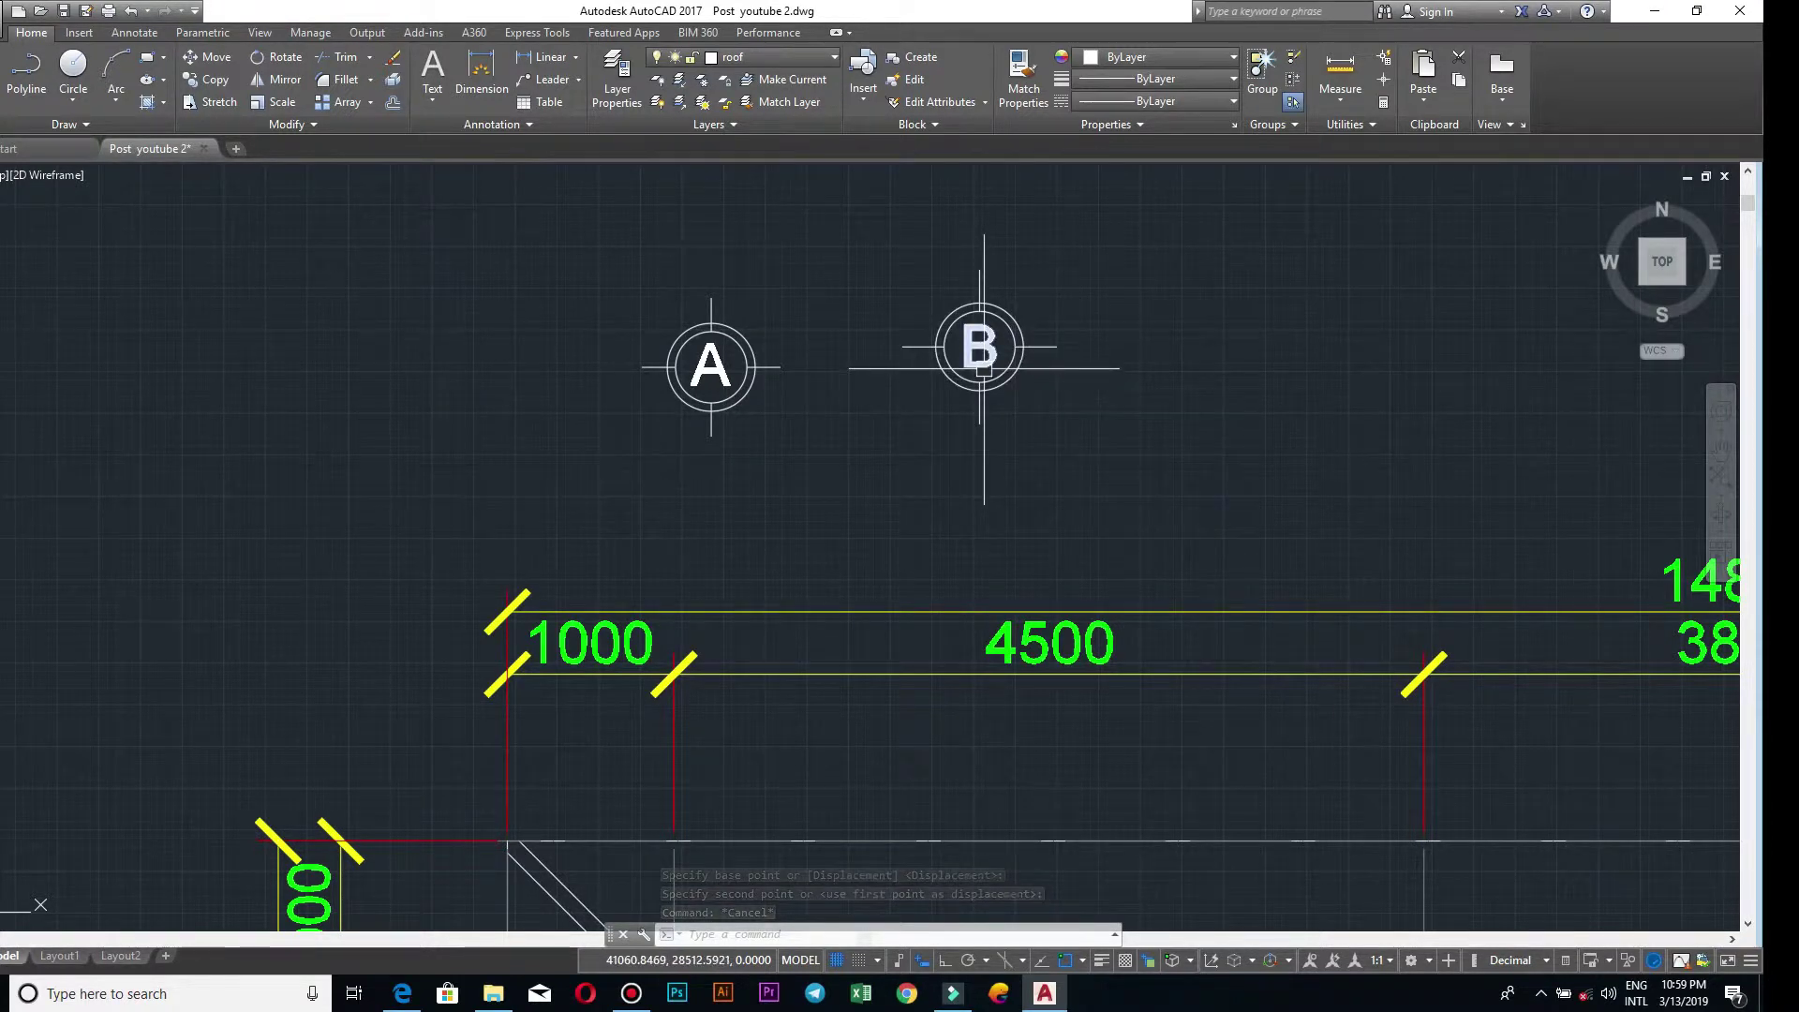
{"action": "left_click", "coordinate": [1138, 474]}
- Start a block named B with its base point on bubble B's vertical line
{"action": "left_click", "coordinate": [890, 164]}
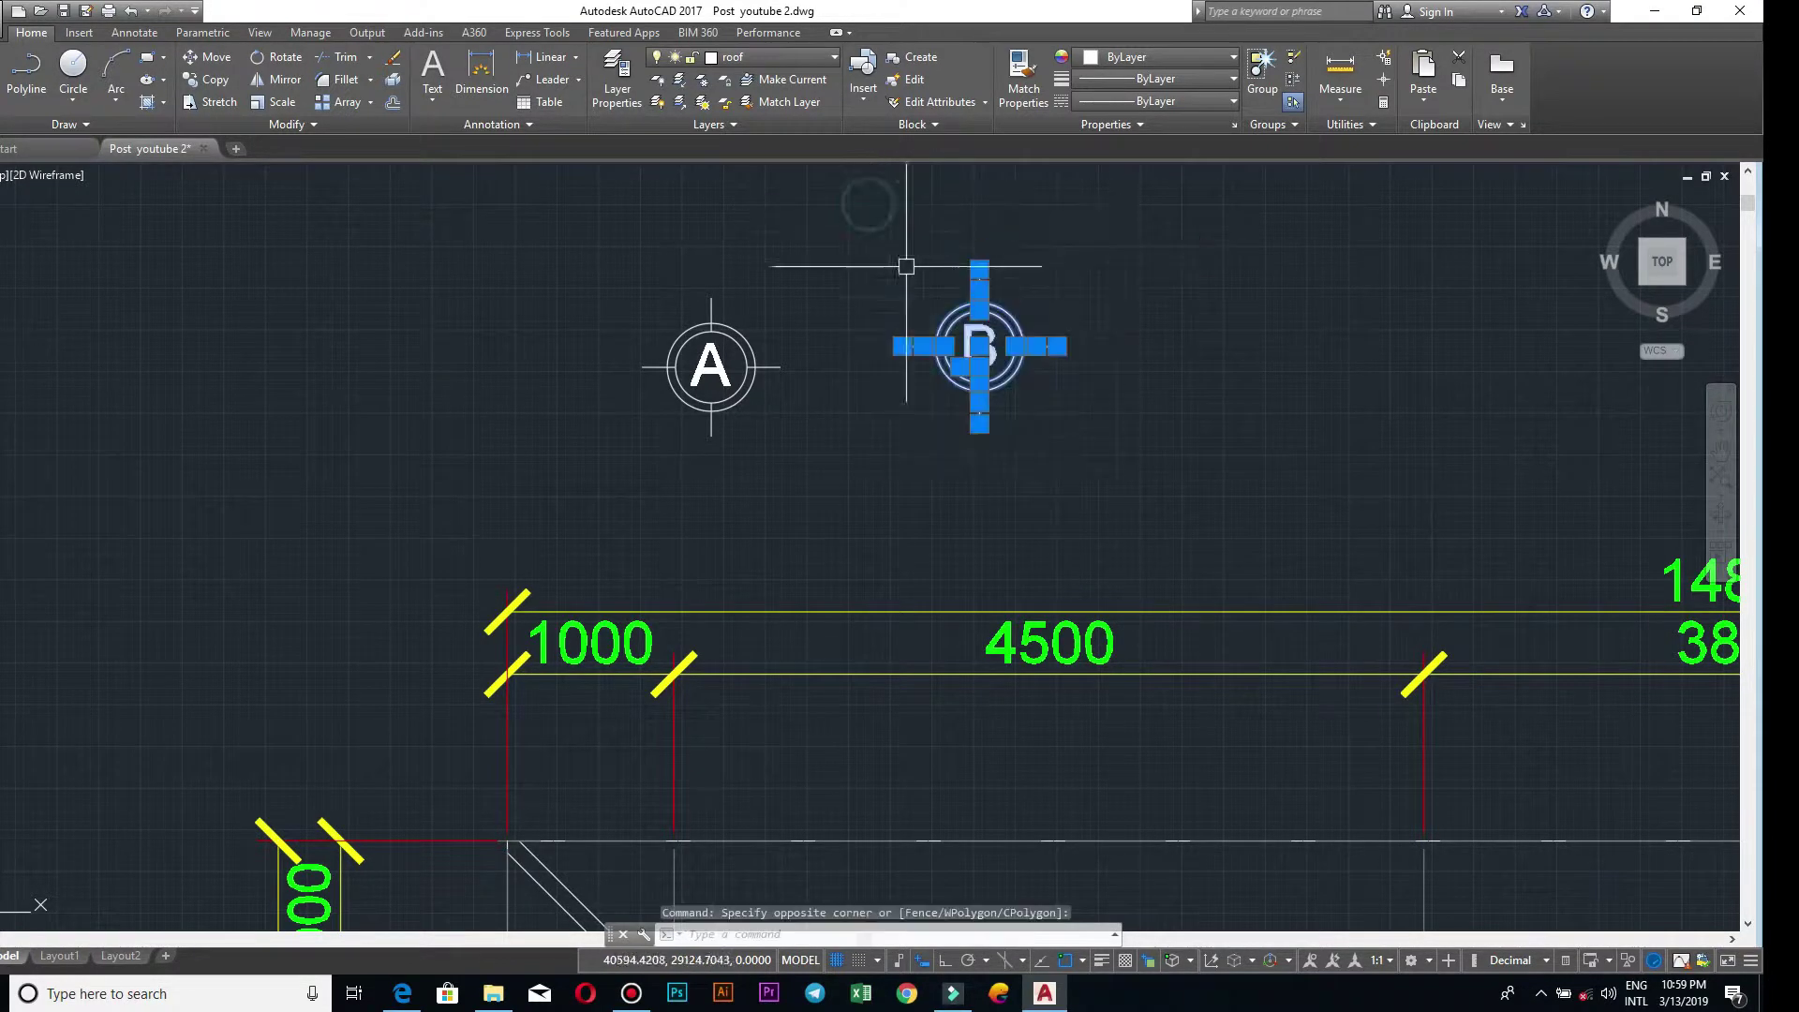
{"action": "type", "text": "b"}
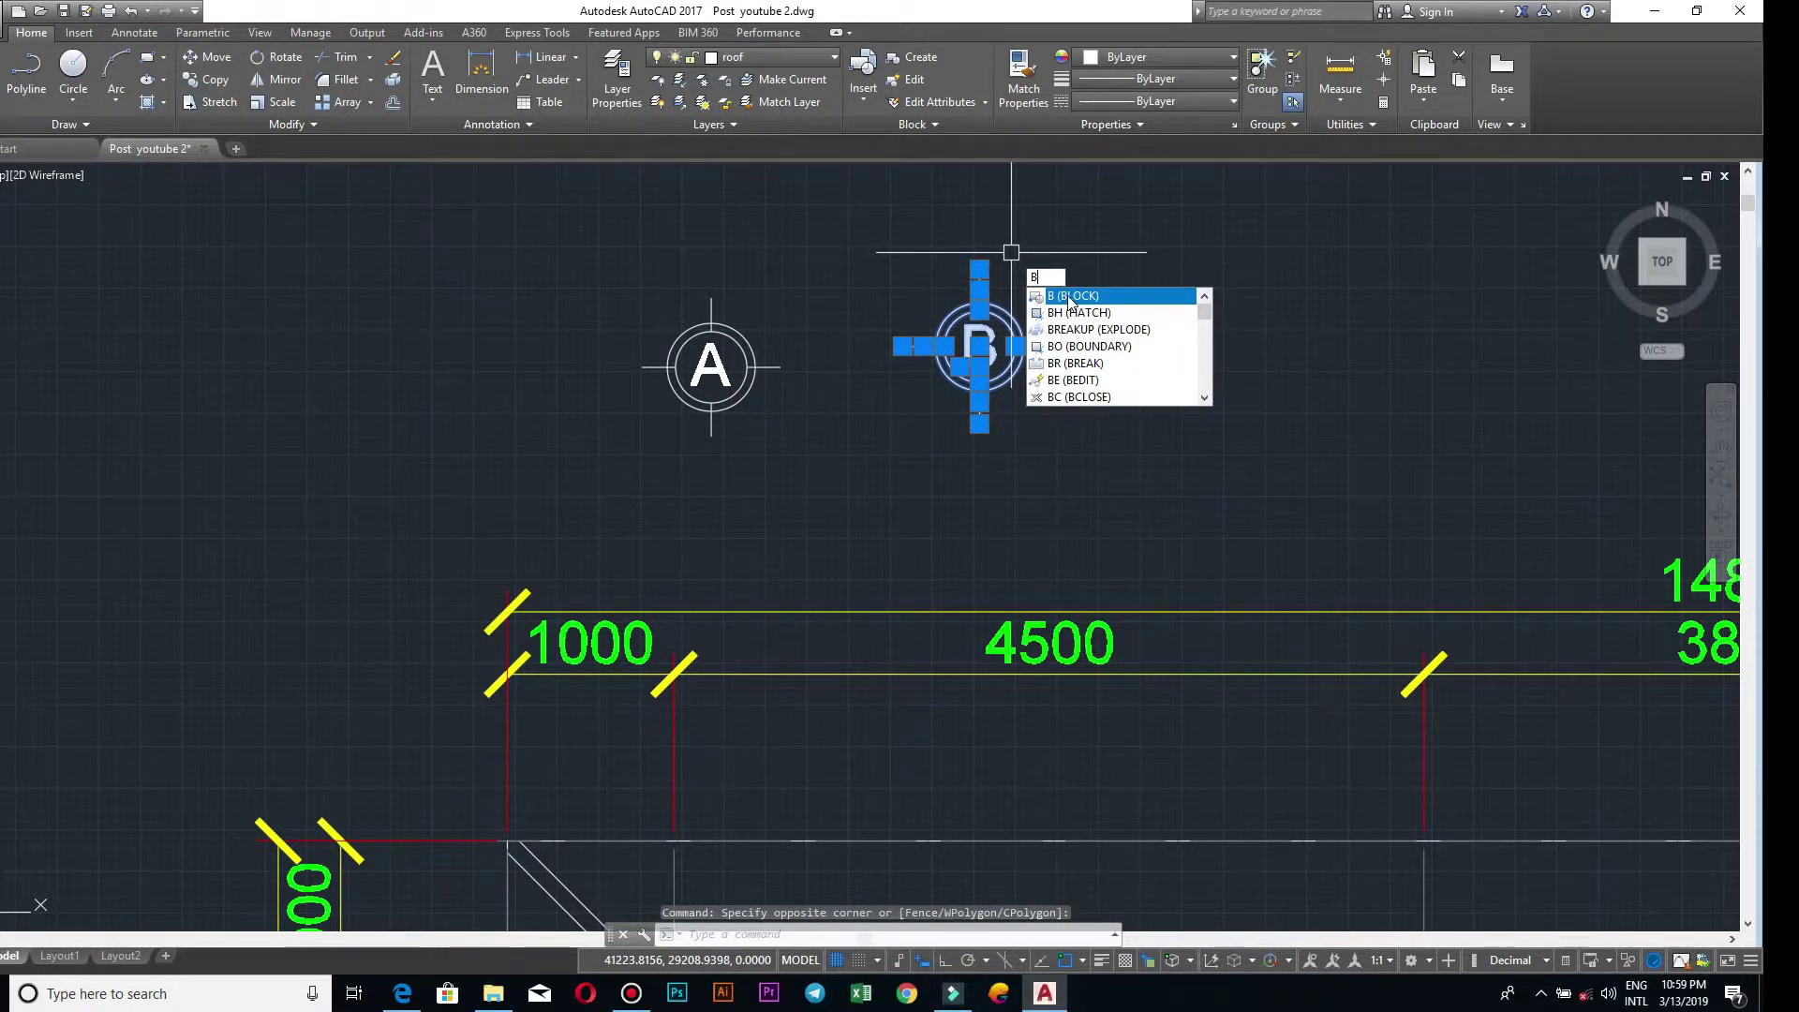
{"action": "left_click", "coordinate": [1069, 296]}
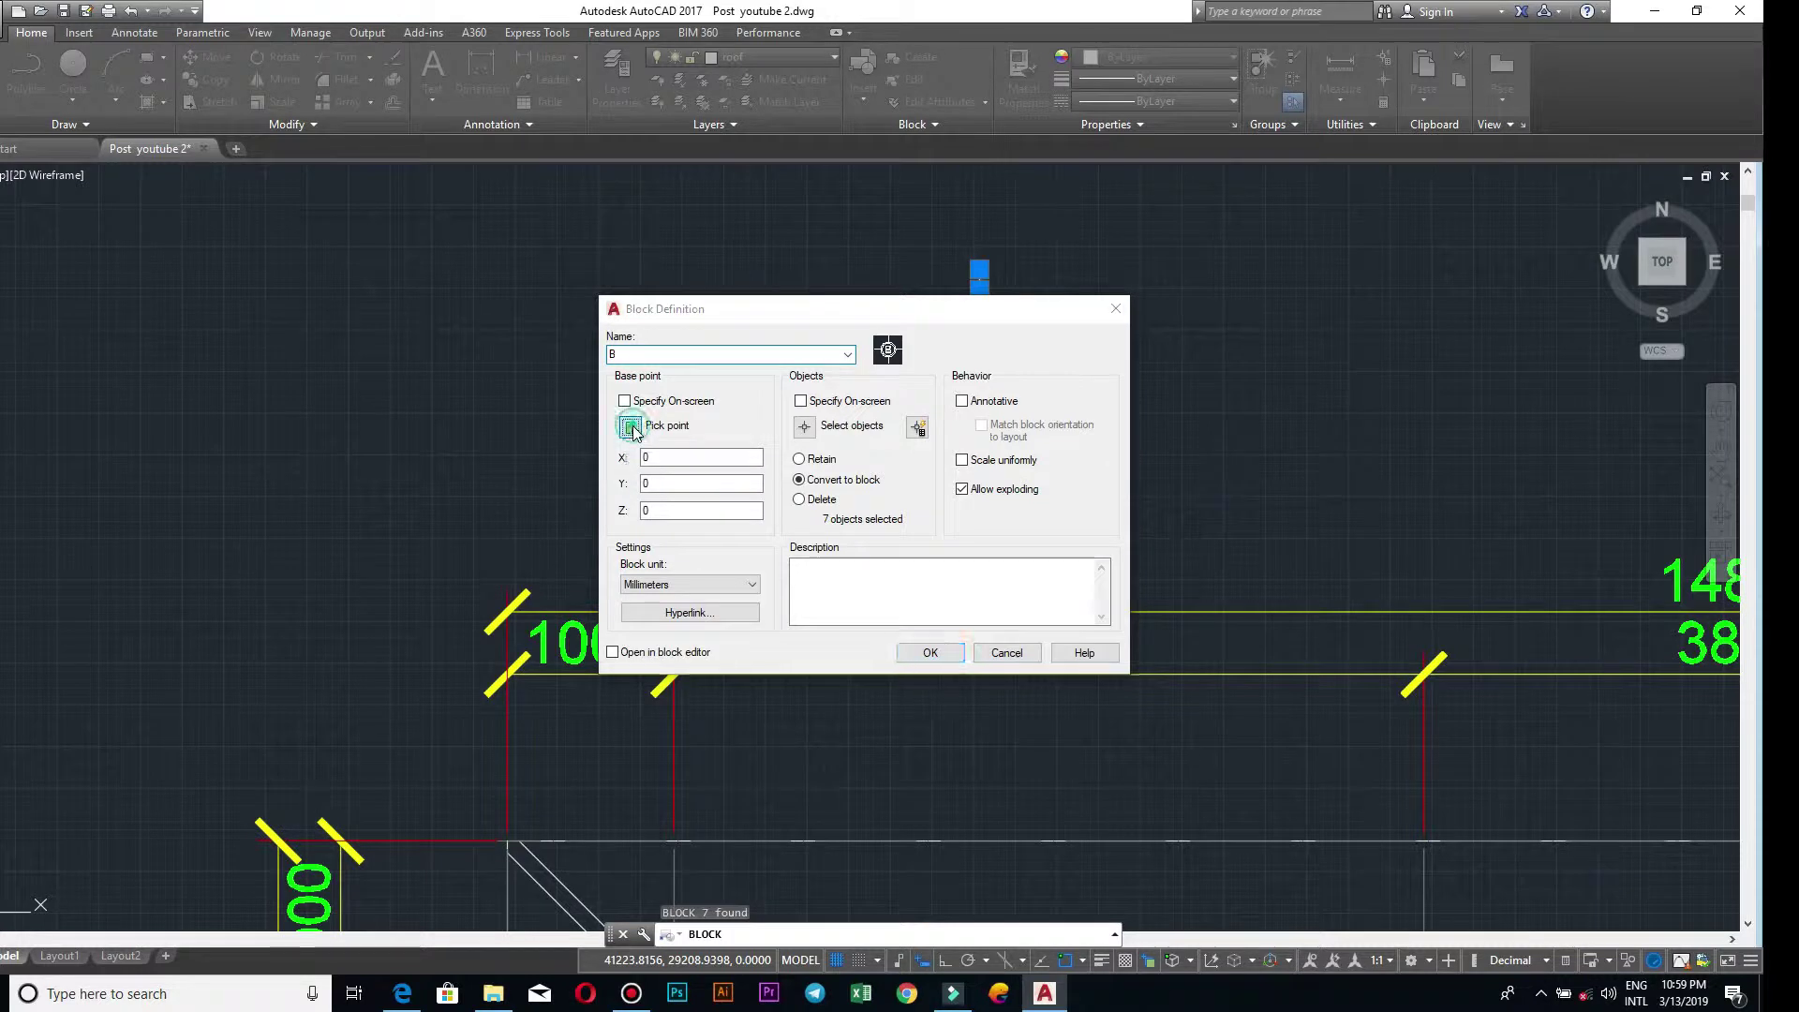
{"action": "left_click", "coordinate": [631, 430]}
{"action": "scroll", "coordinate": [979, 402], "scroll_direction": "up", "scroll_amount": 5}
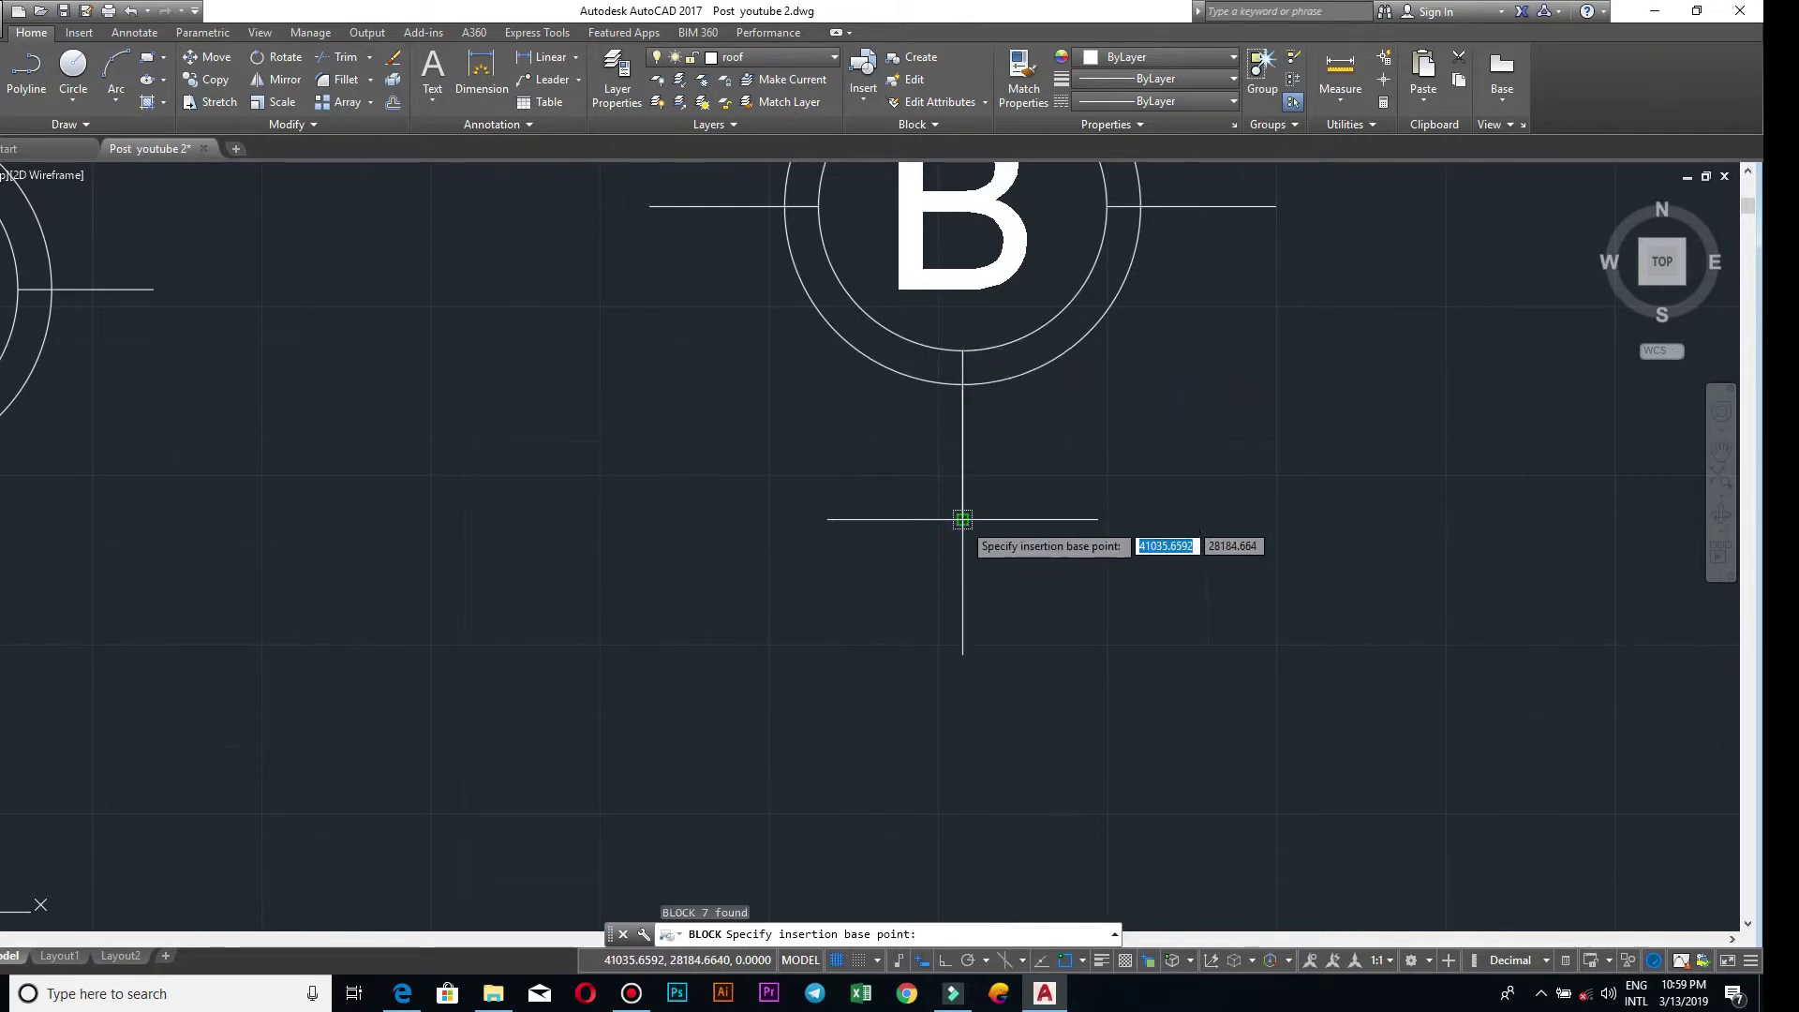
{"action": "left_click", "coordinate": [963, 520]}
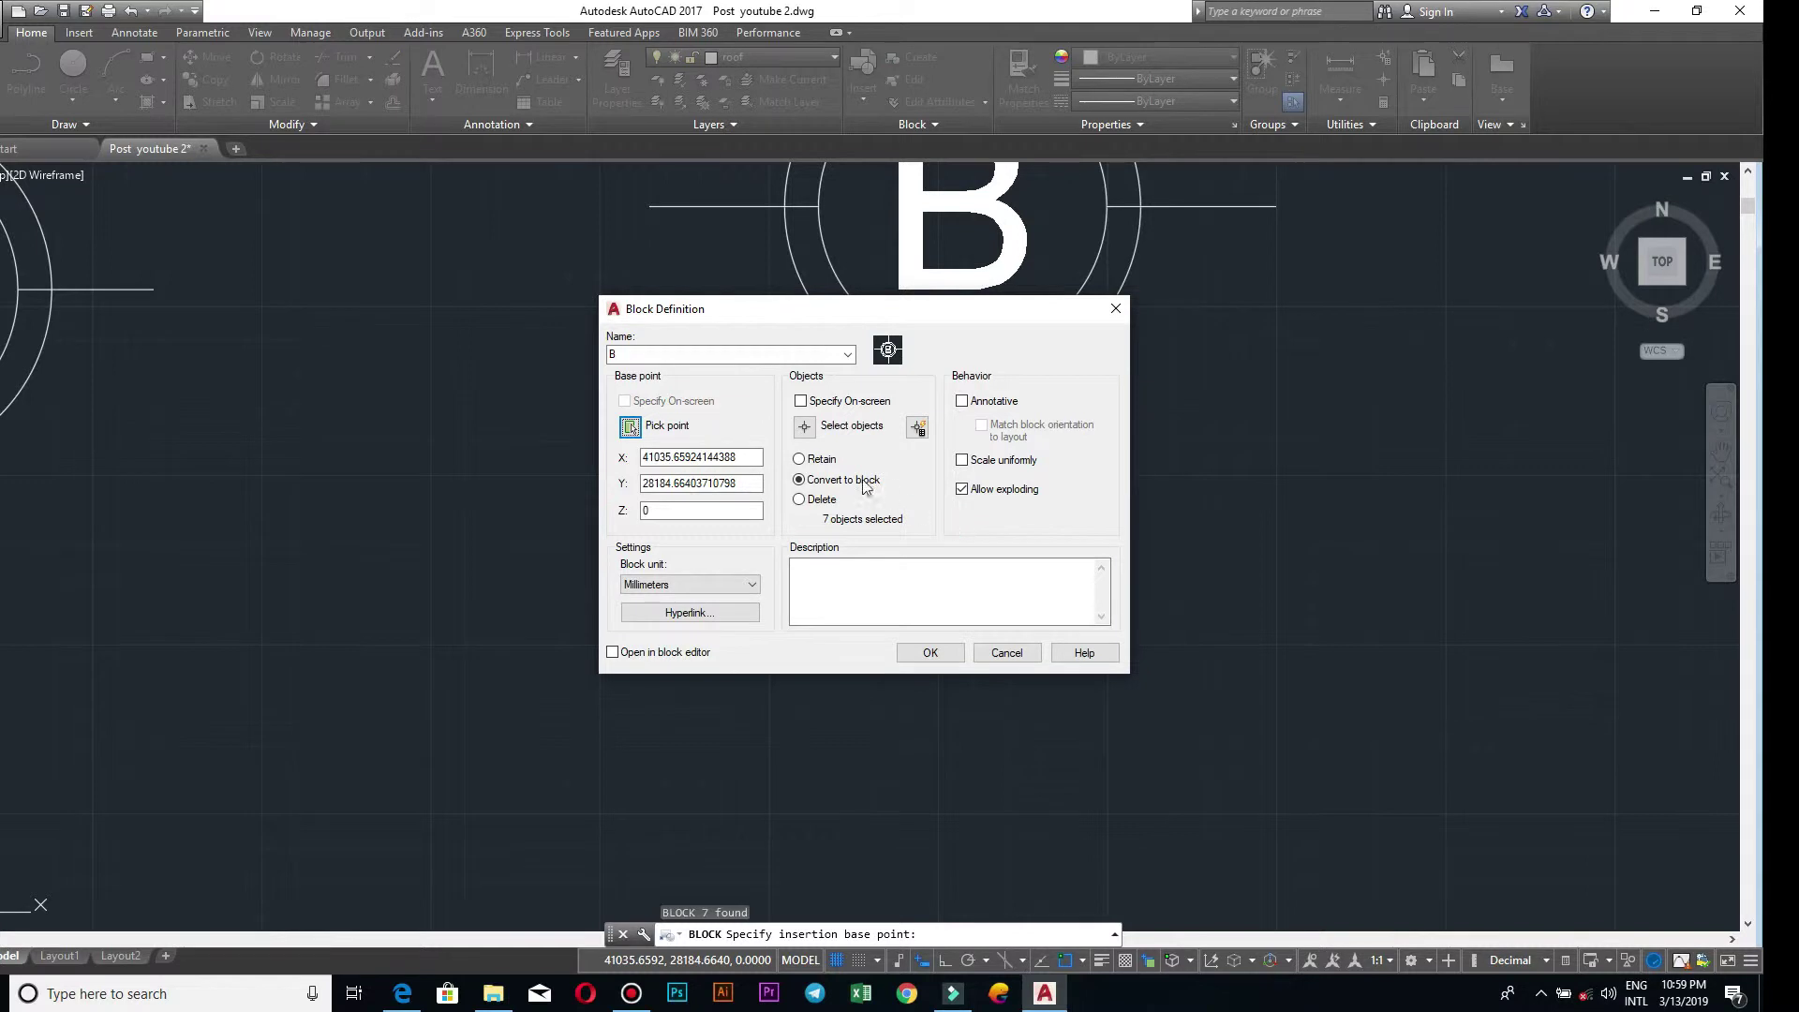
- Add bubble B's seven objects, create block B and accept attribute value AA
{"action": "left_click", "coordinate": [805, 427]}
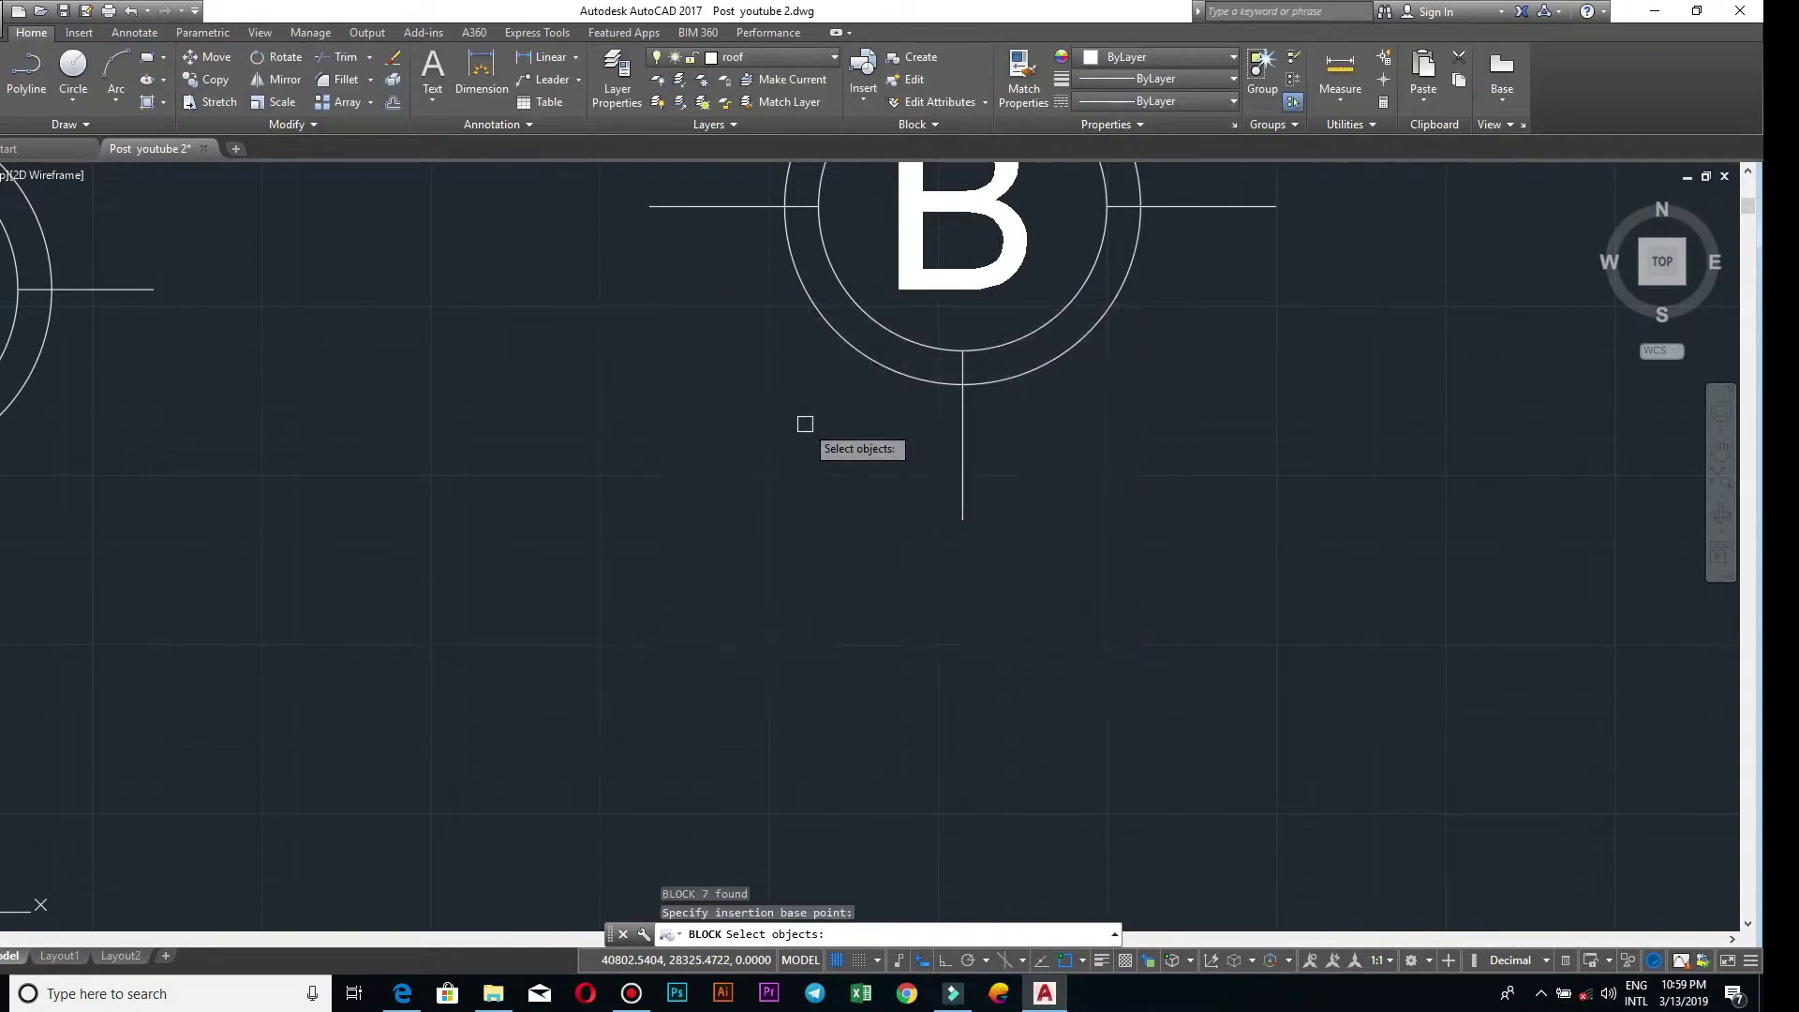
{"action": "scroll", "coordinate": [803, 421], "scroll_direction": "down", "scroll_amount": 3}
{"action": "left_click", "coordinate": [1036, 515]}
{"action": "left_click", "coordinate": [792, 285]}
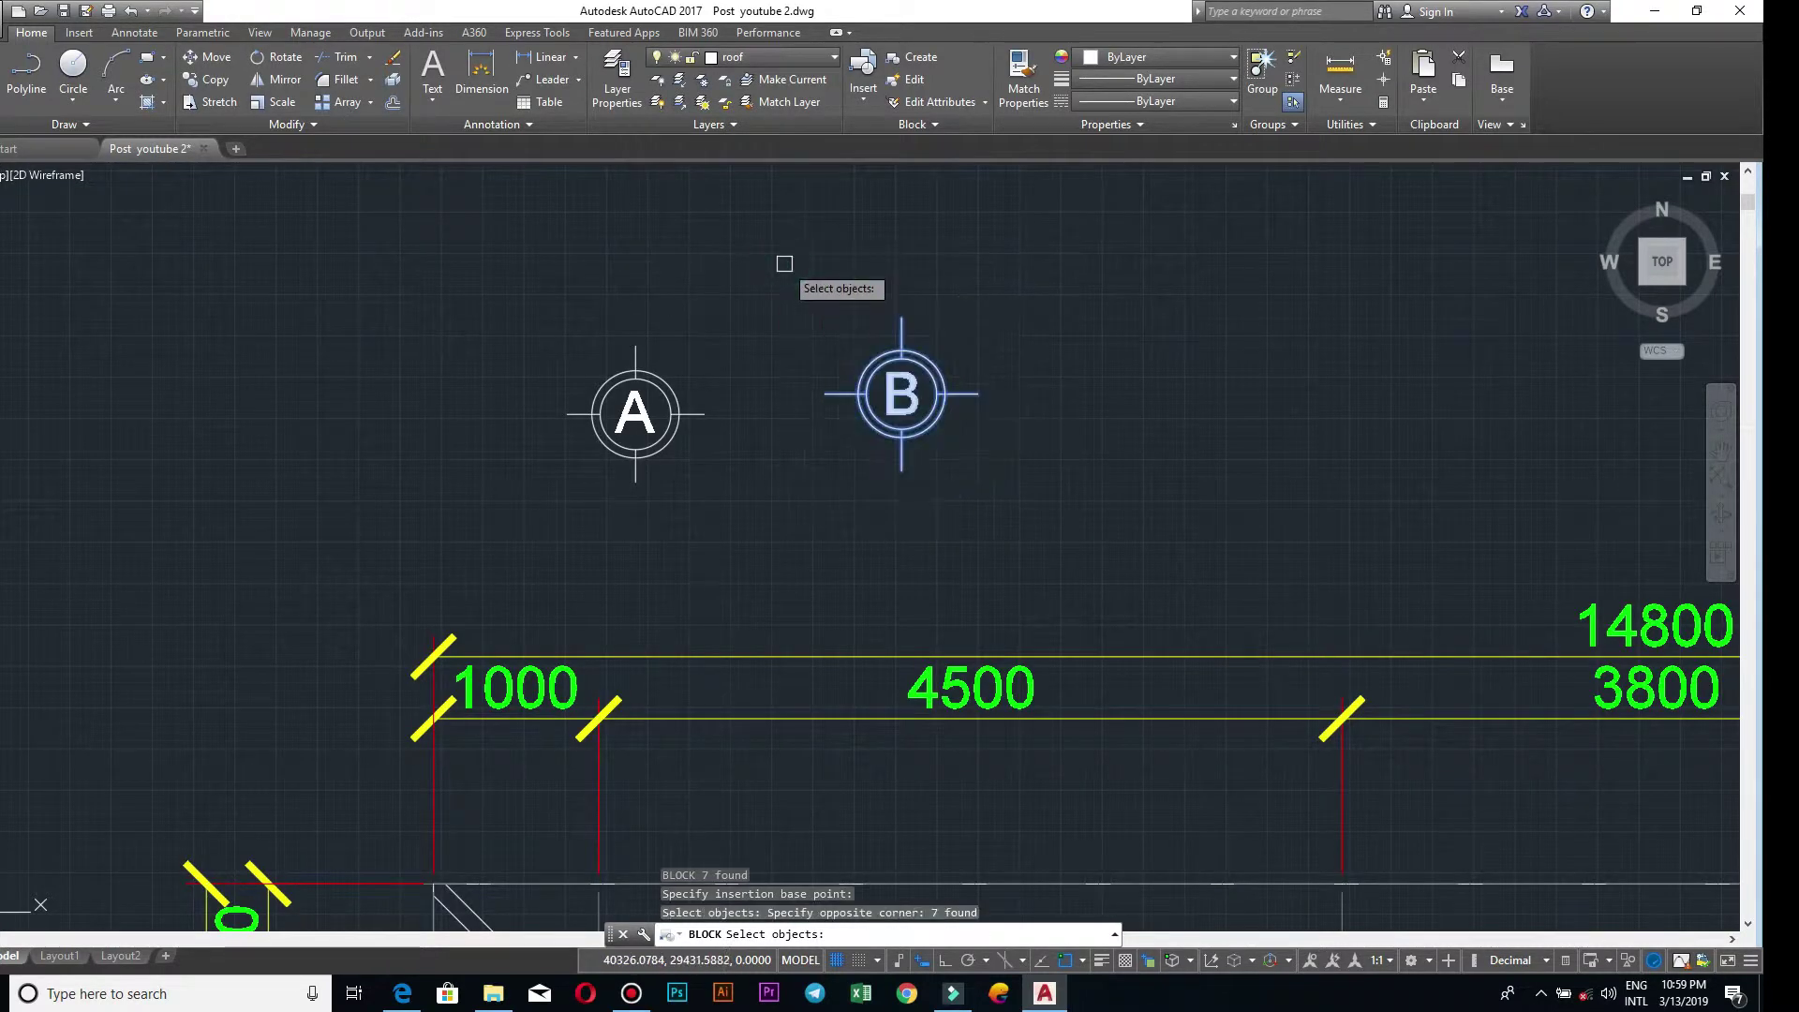
{"action": "key", "text": "Return"}
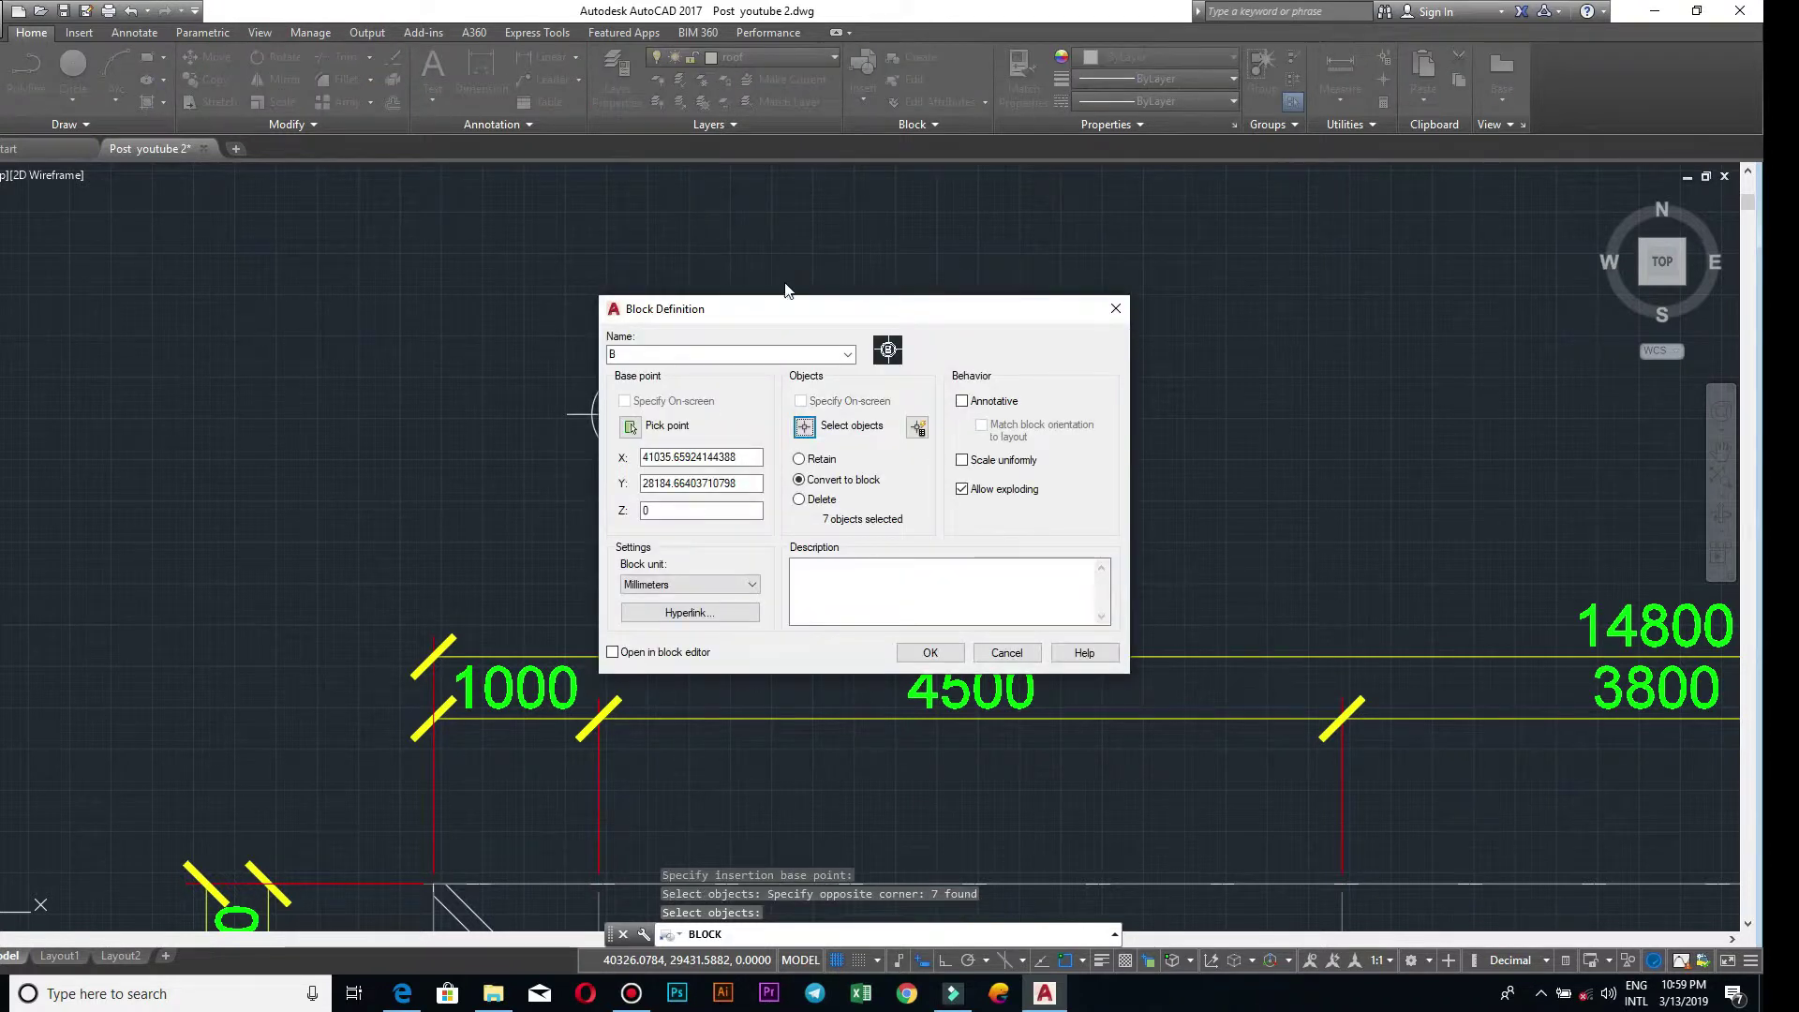
{"action": "left_click", "coordinate": [906, 656]}
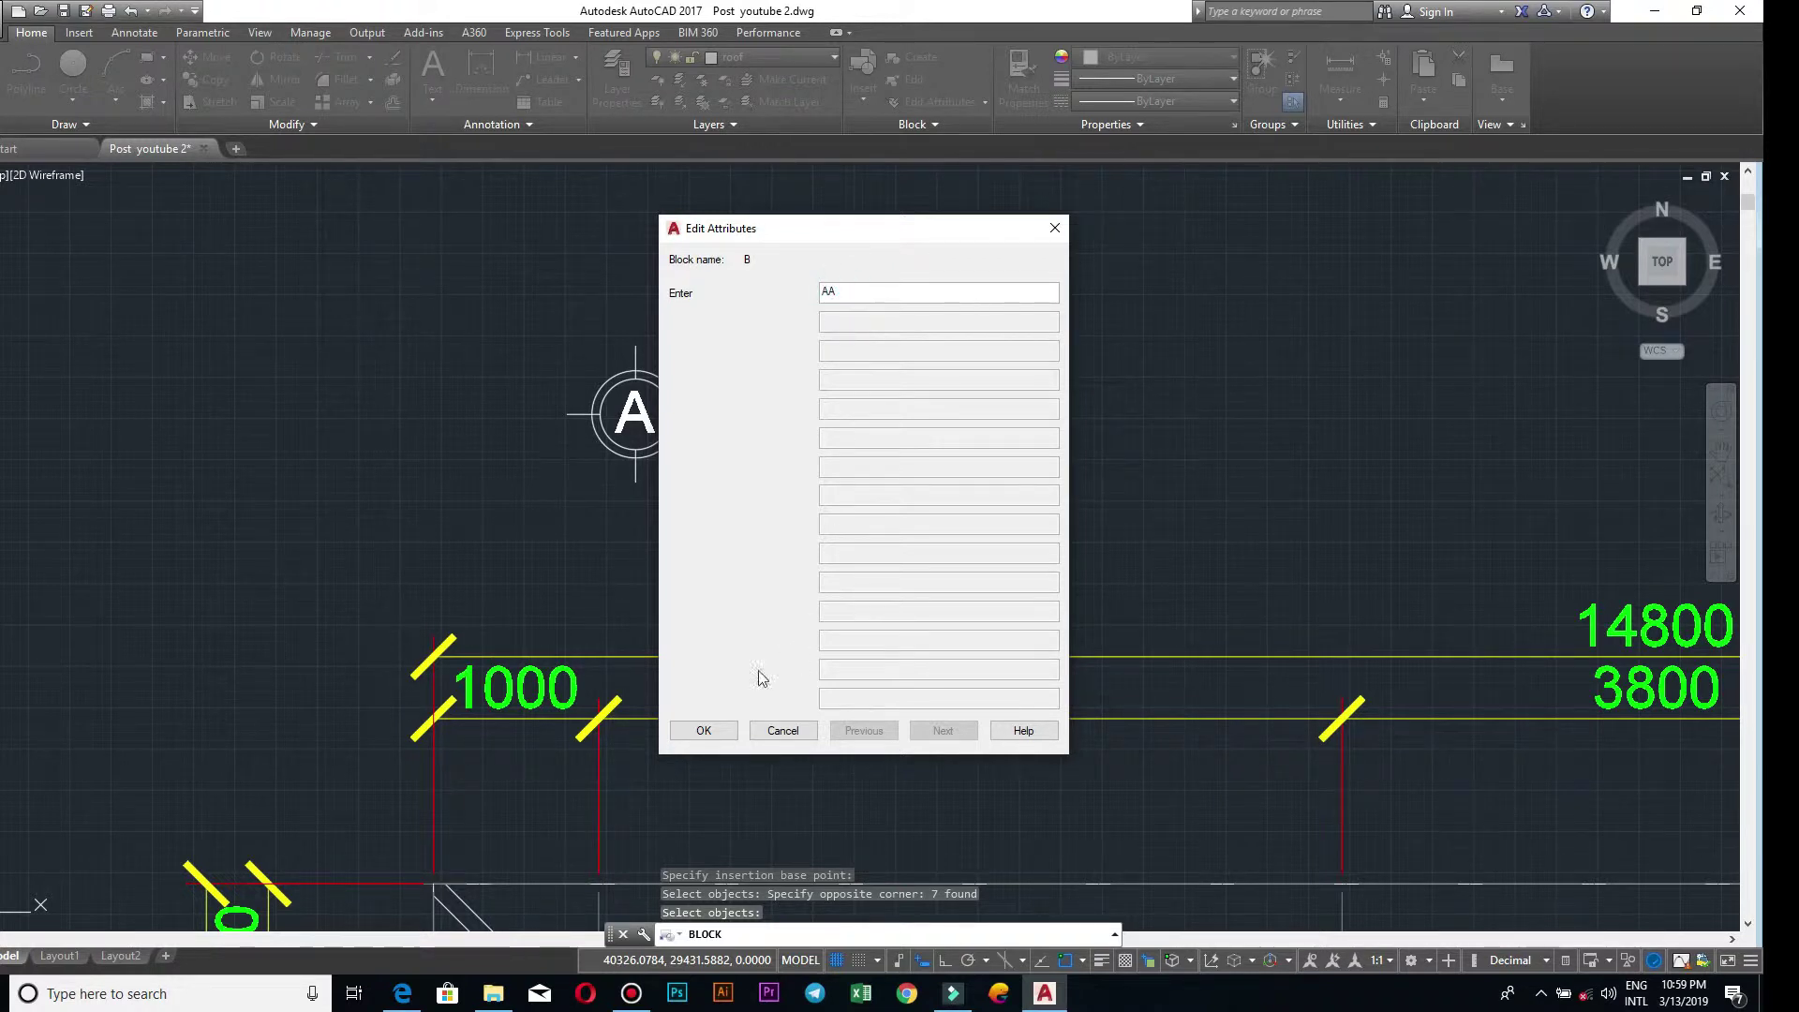
{"action": "left_click", "coordinate": [726, 741]}
- Edit block B's attribute value from AA to A in the Enhanced Attribute Editor
{"action": "left_click", "coordinate": [911, 398]}
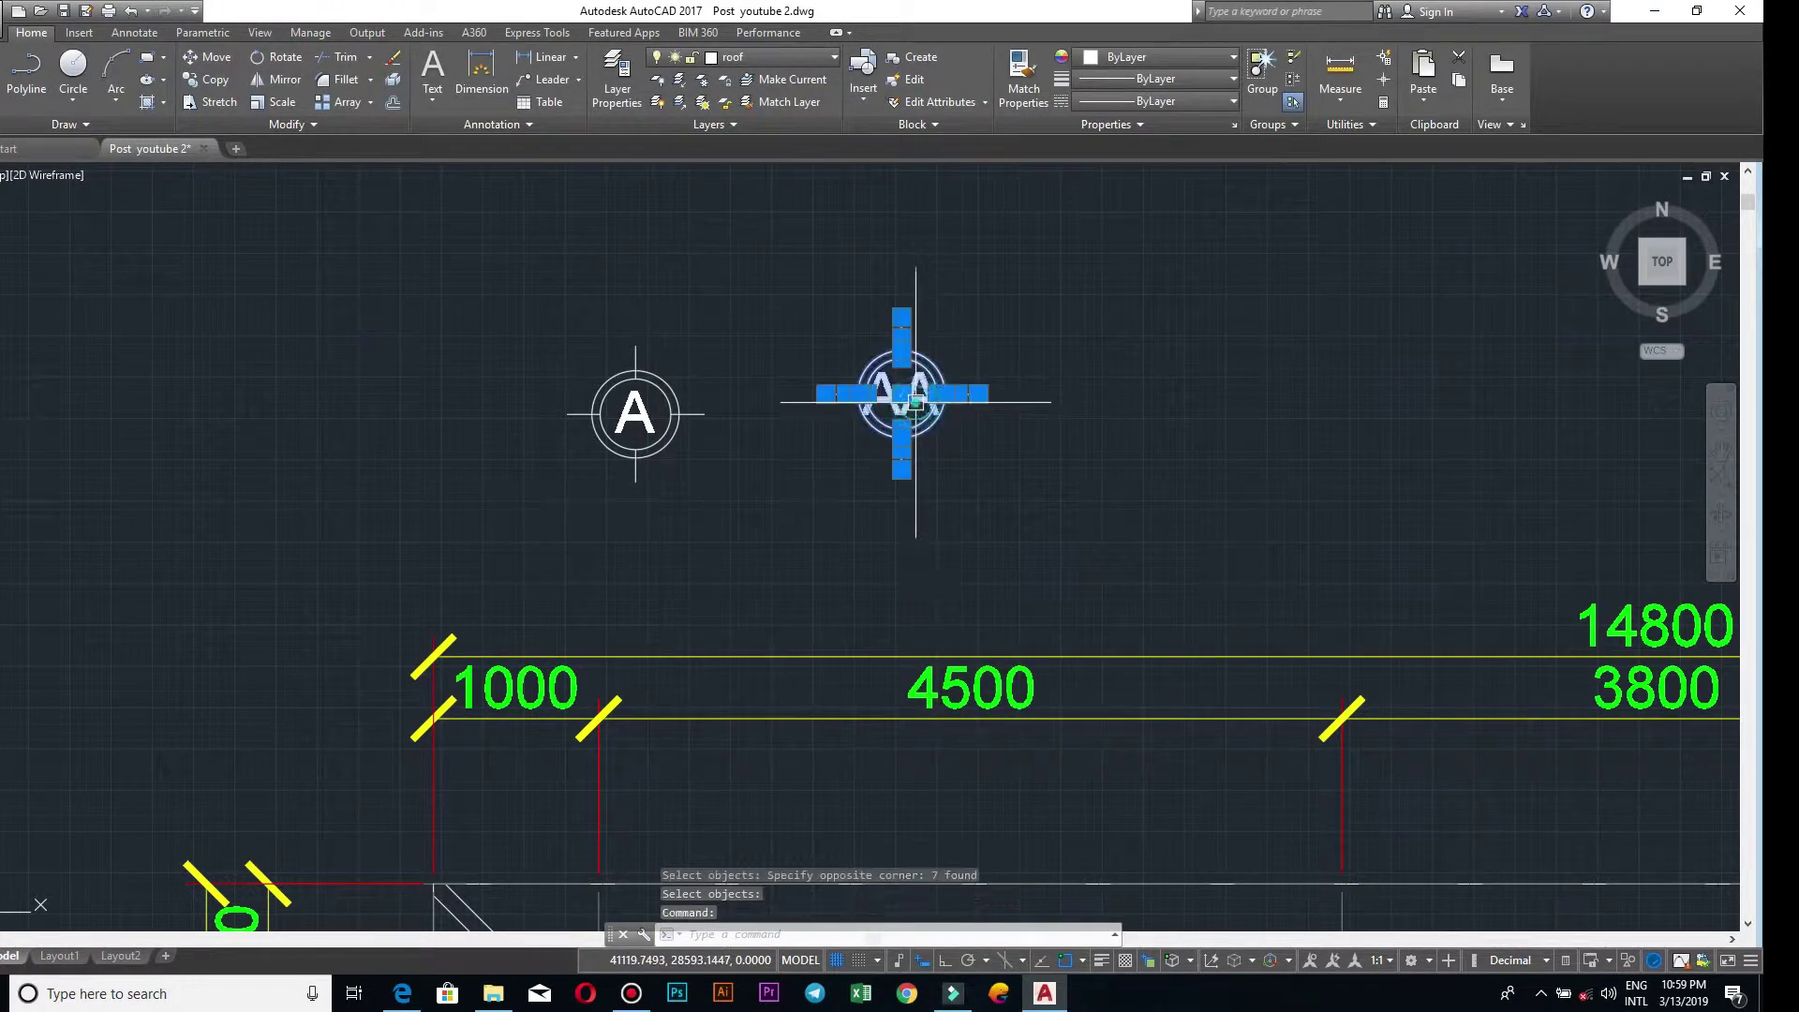
{"action": "scroll", "coordinate": [914, 415], "scroll_direction": "up", "scroll_amount": 3}
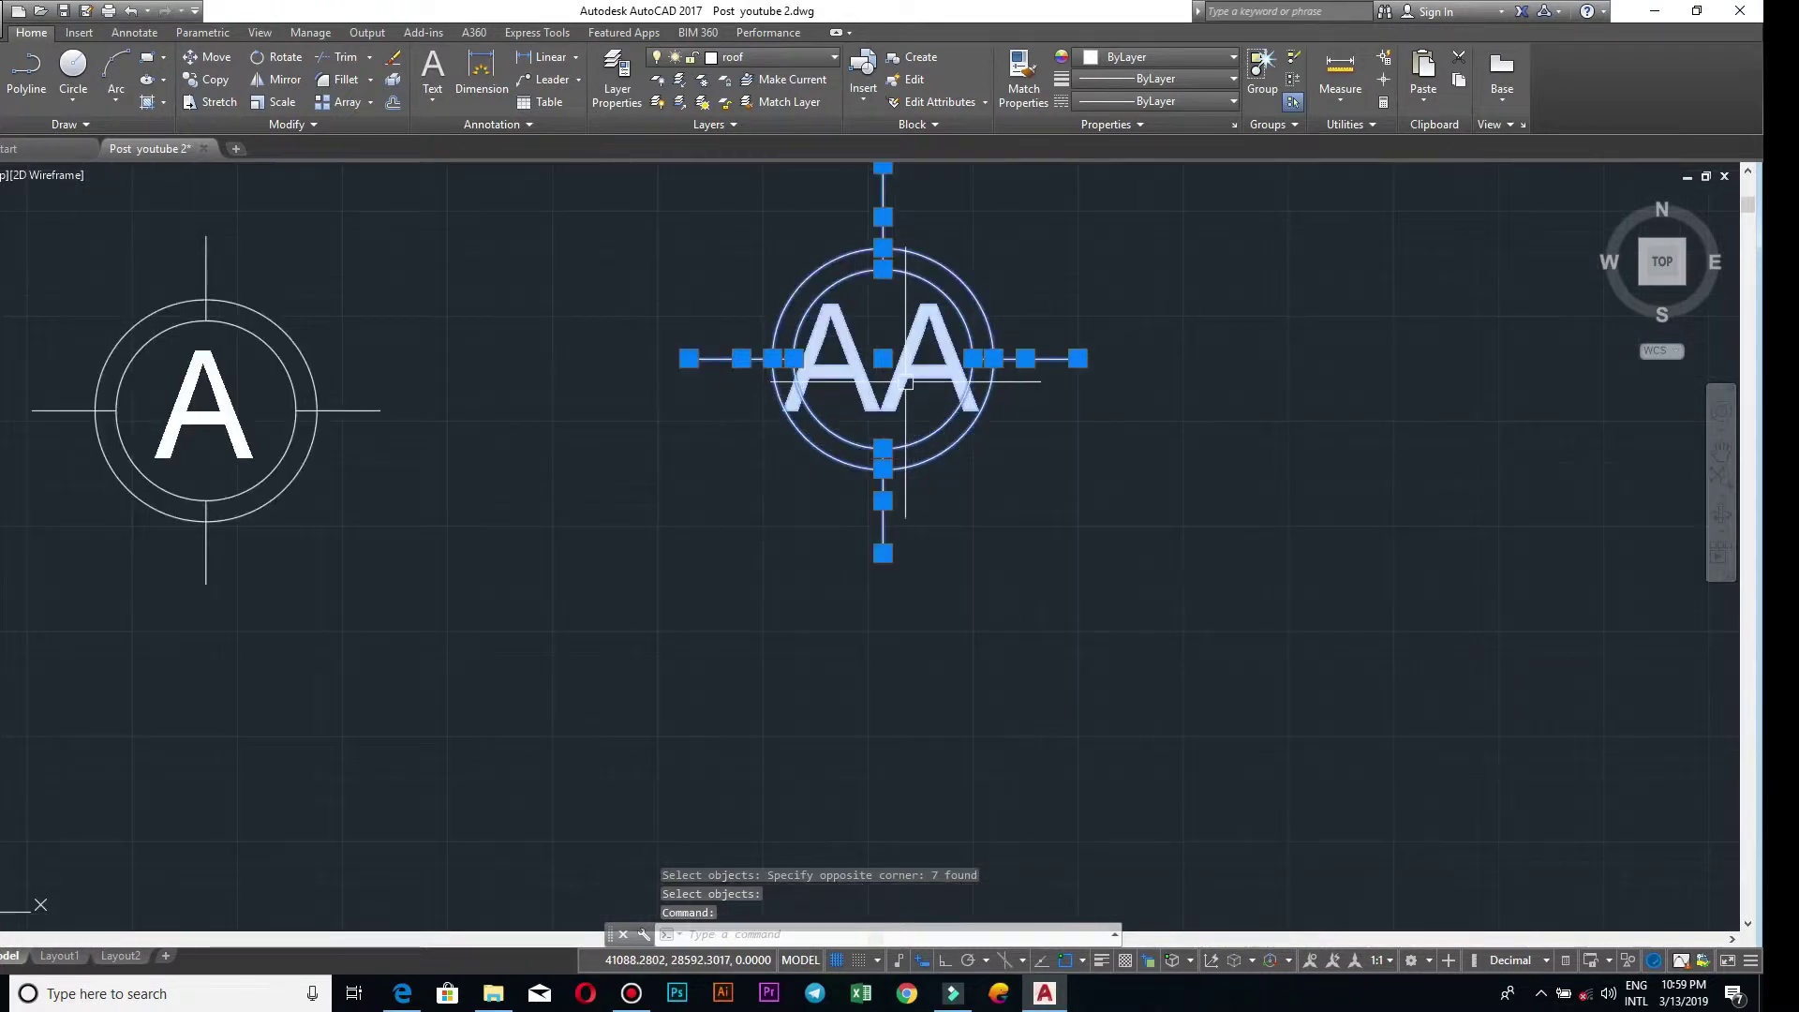
{"action": "double_click", "coordinate": [905, 380]}
{"action": "type", "text": "A"}
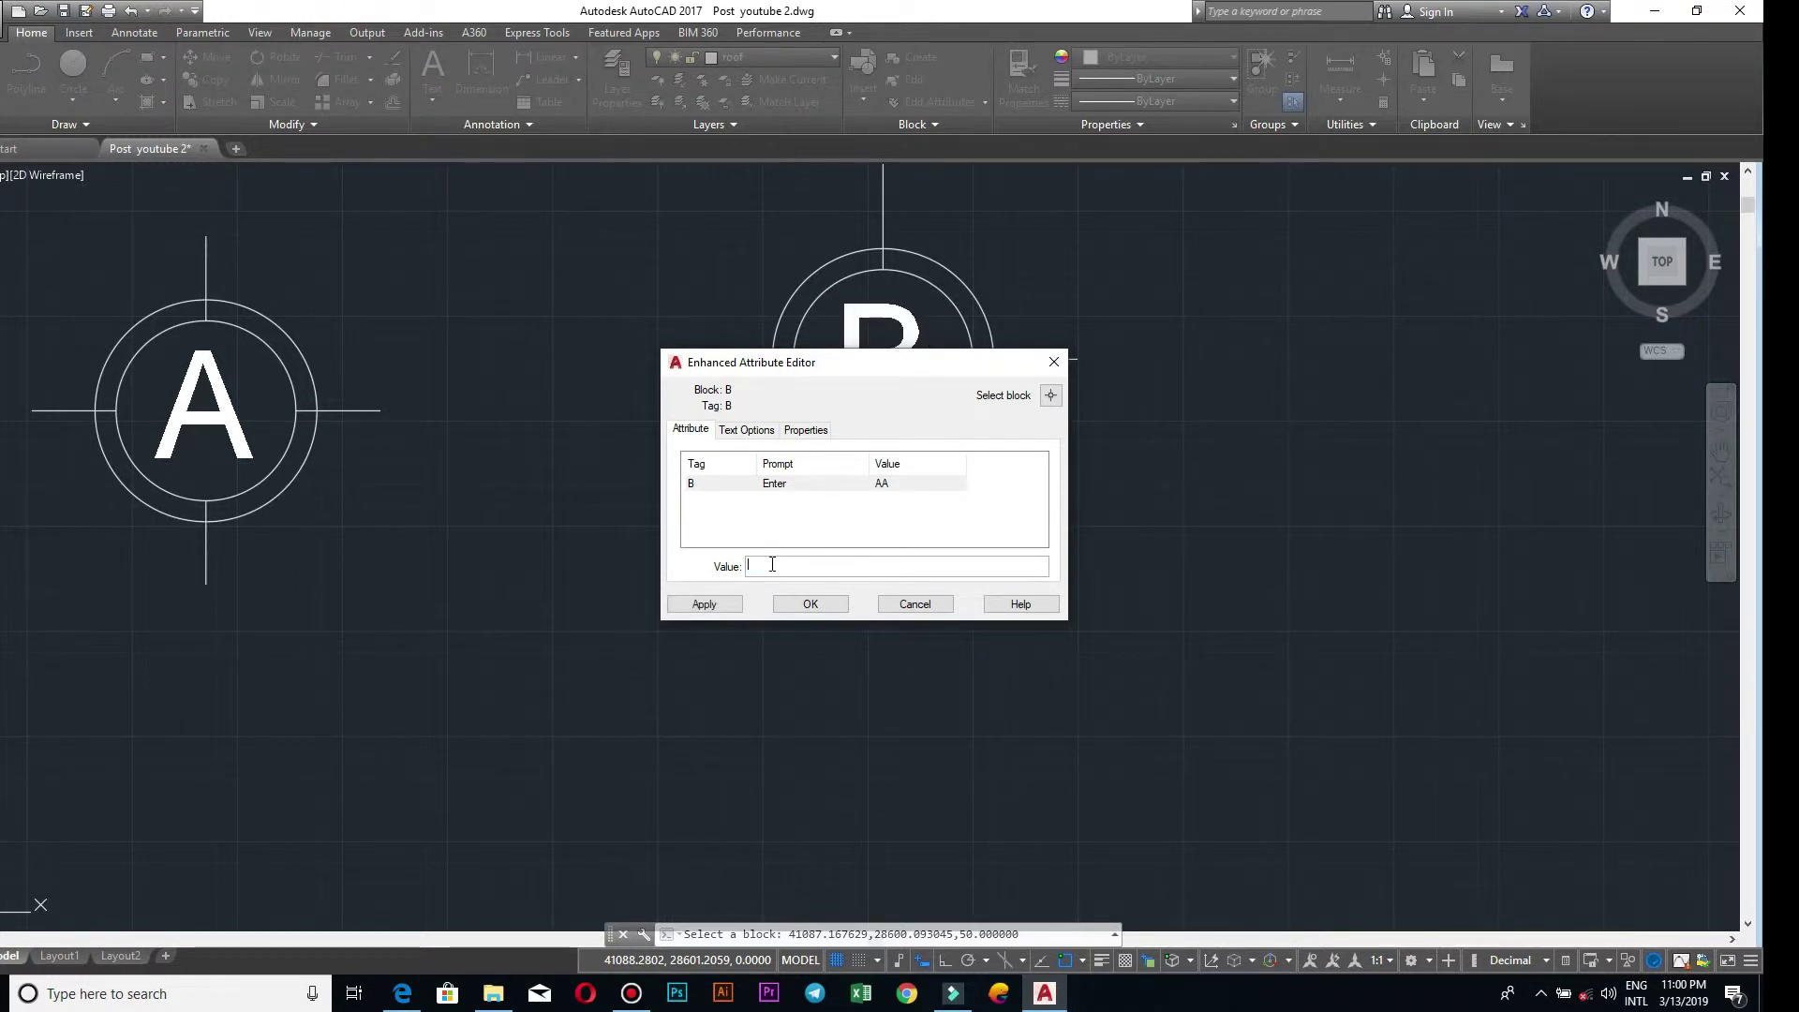
{"action": "left_click", "coordinate": [811, 604]}
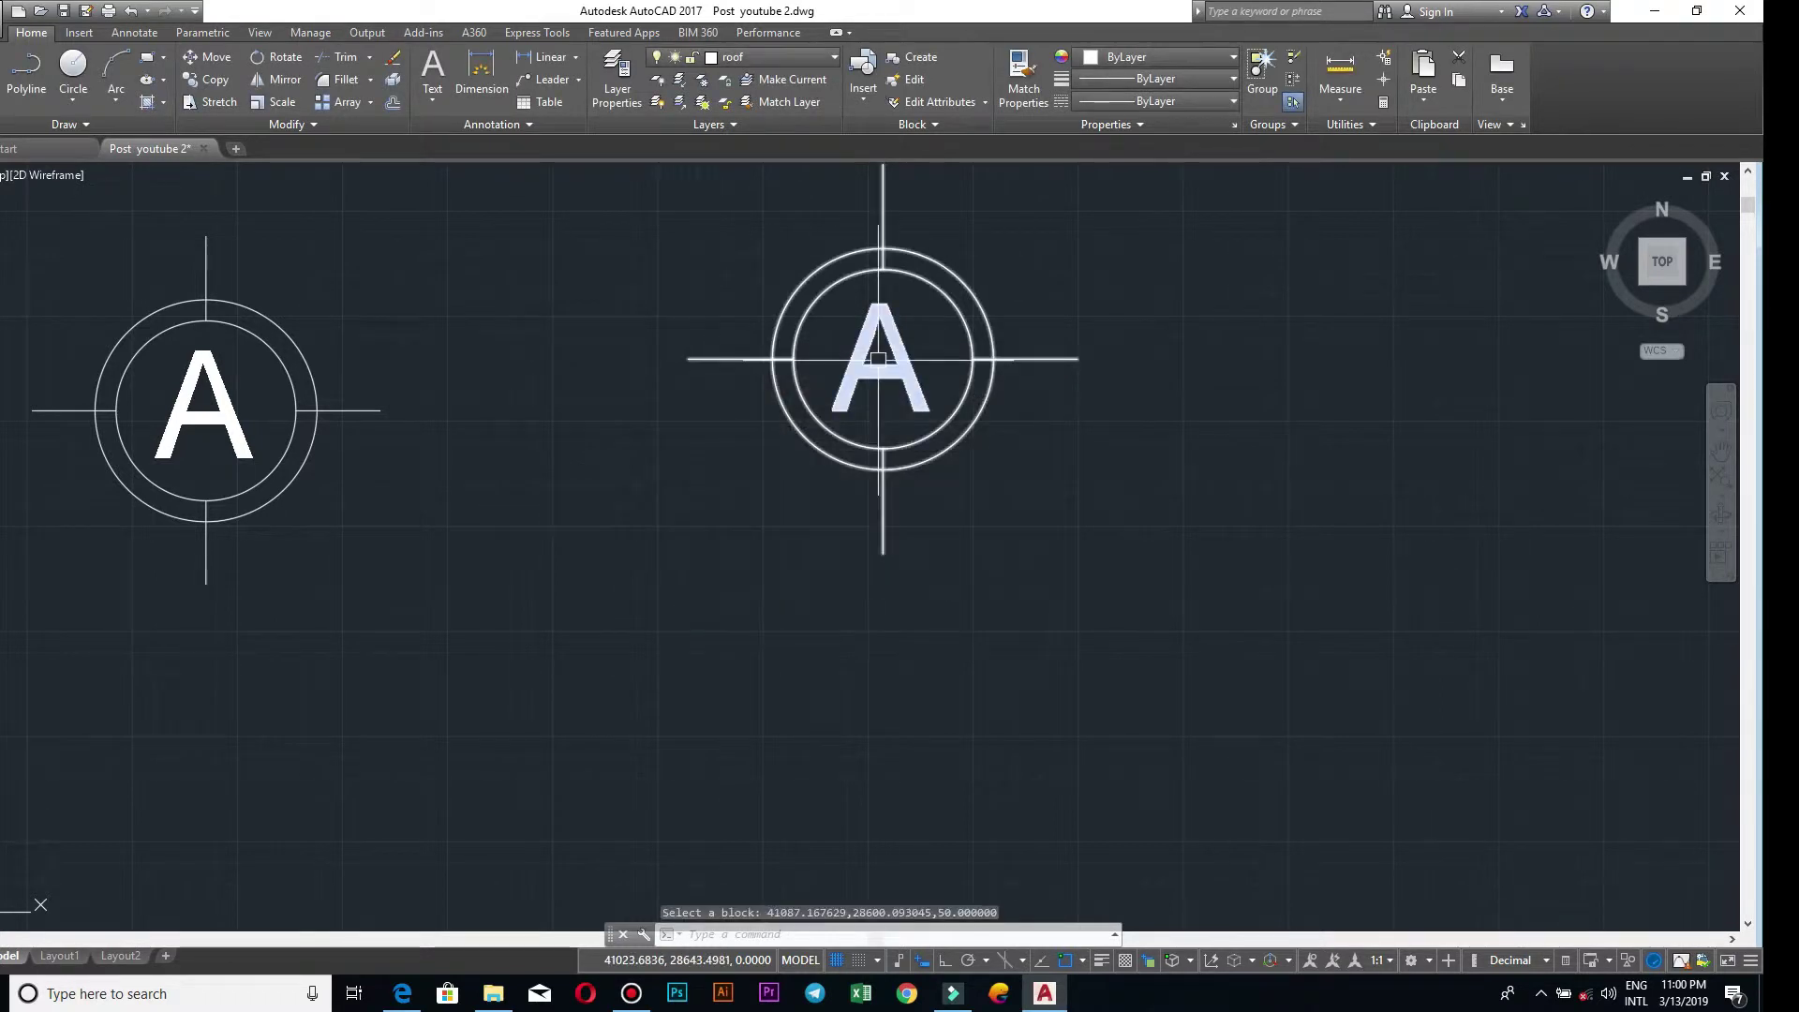
{"action": "left_click", "coordinate": [883, 361]}
{"action": "scroll", "coordinate": [1064, 433], "scroll_direction": "down", "scroll_amount": 3}
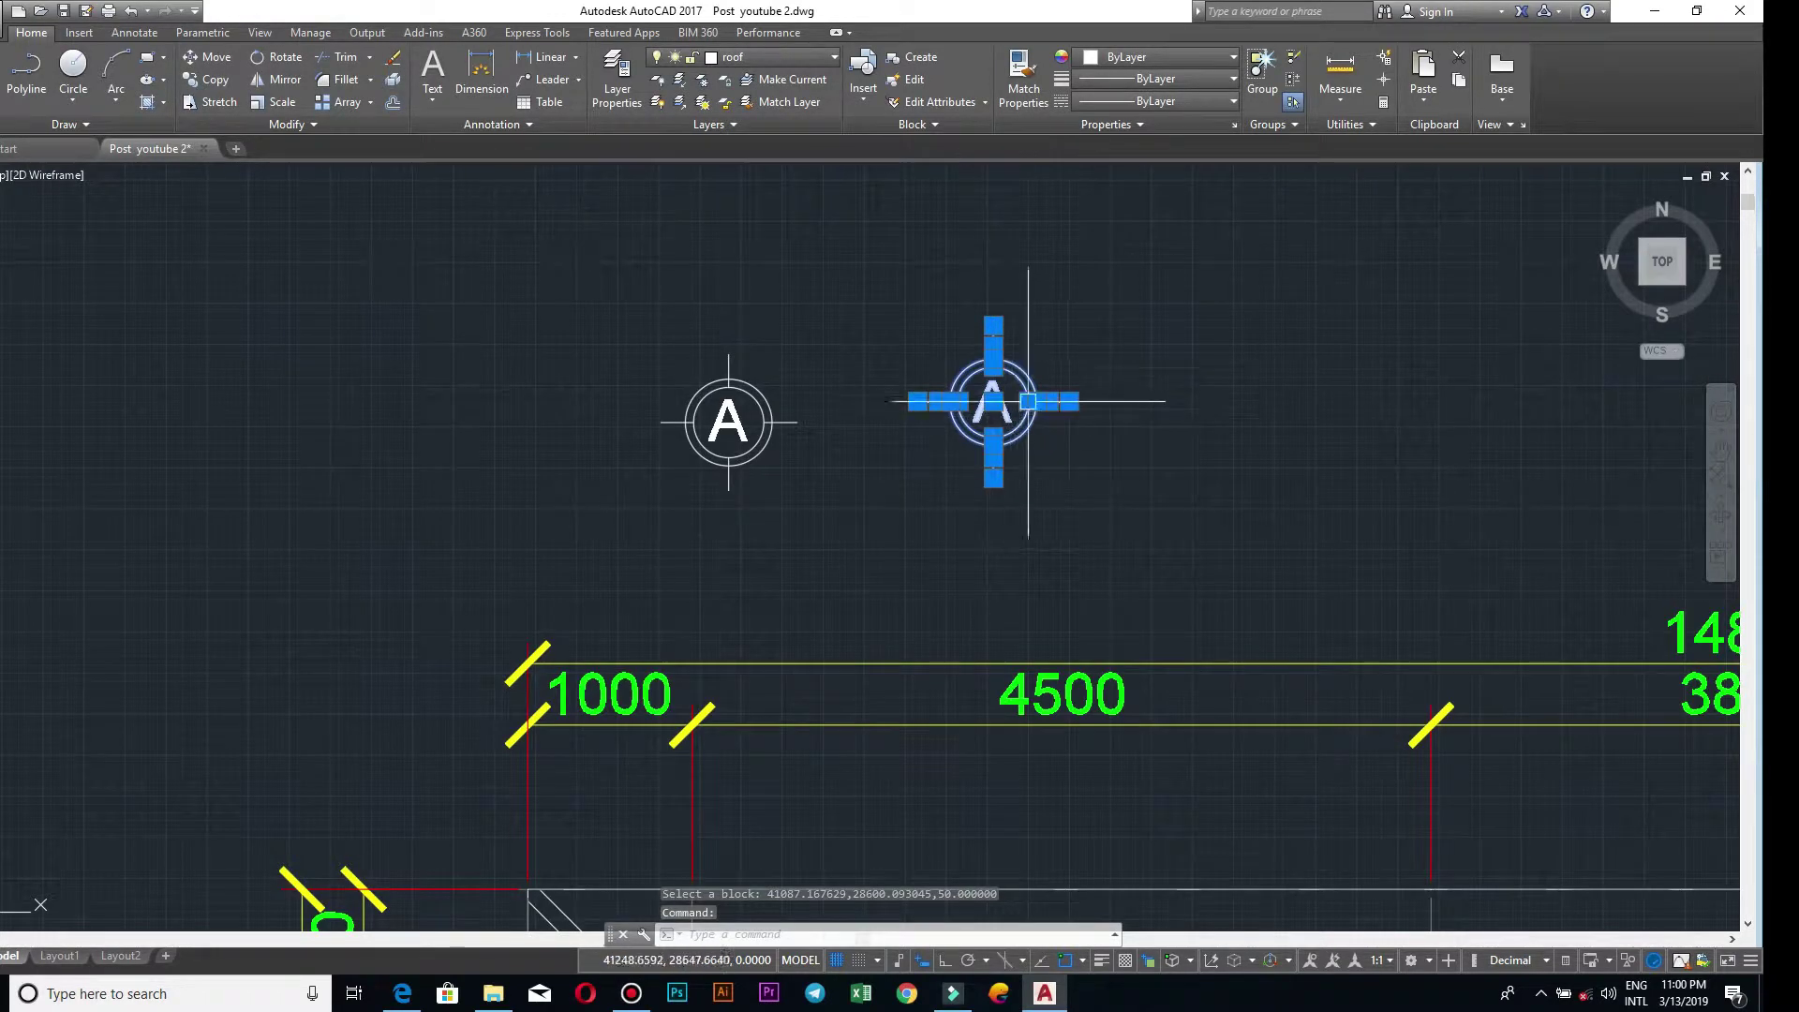
- Erase the relabelled A block
{"action": "scroll", "coordinate": [1000, 383], "scroll_direction": "up", "scroll_amount": 2}
{"action": "key", "text": "Escape"}
{"action": "scroll", "coordinate": [1000, 382], "scroll_direction": "down", "scroll_amount": 2}
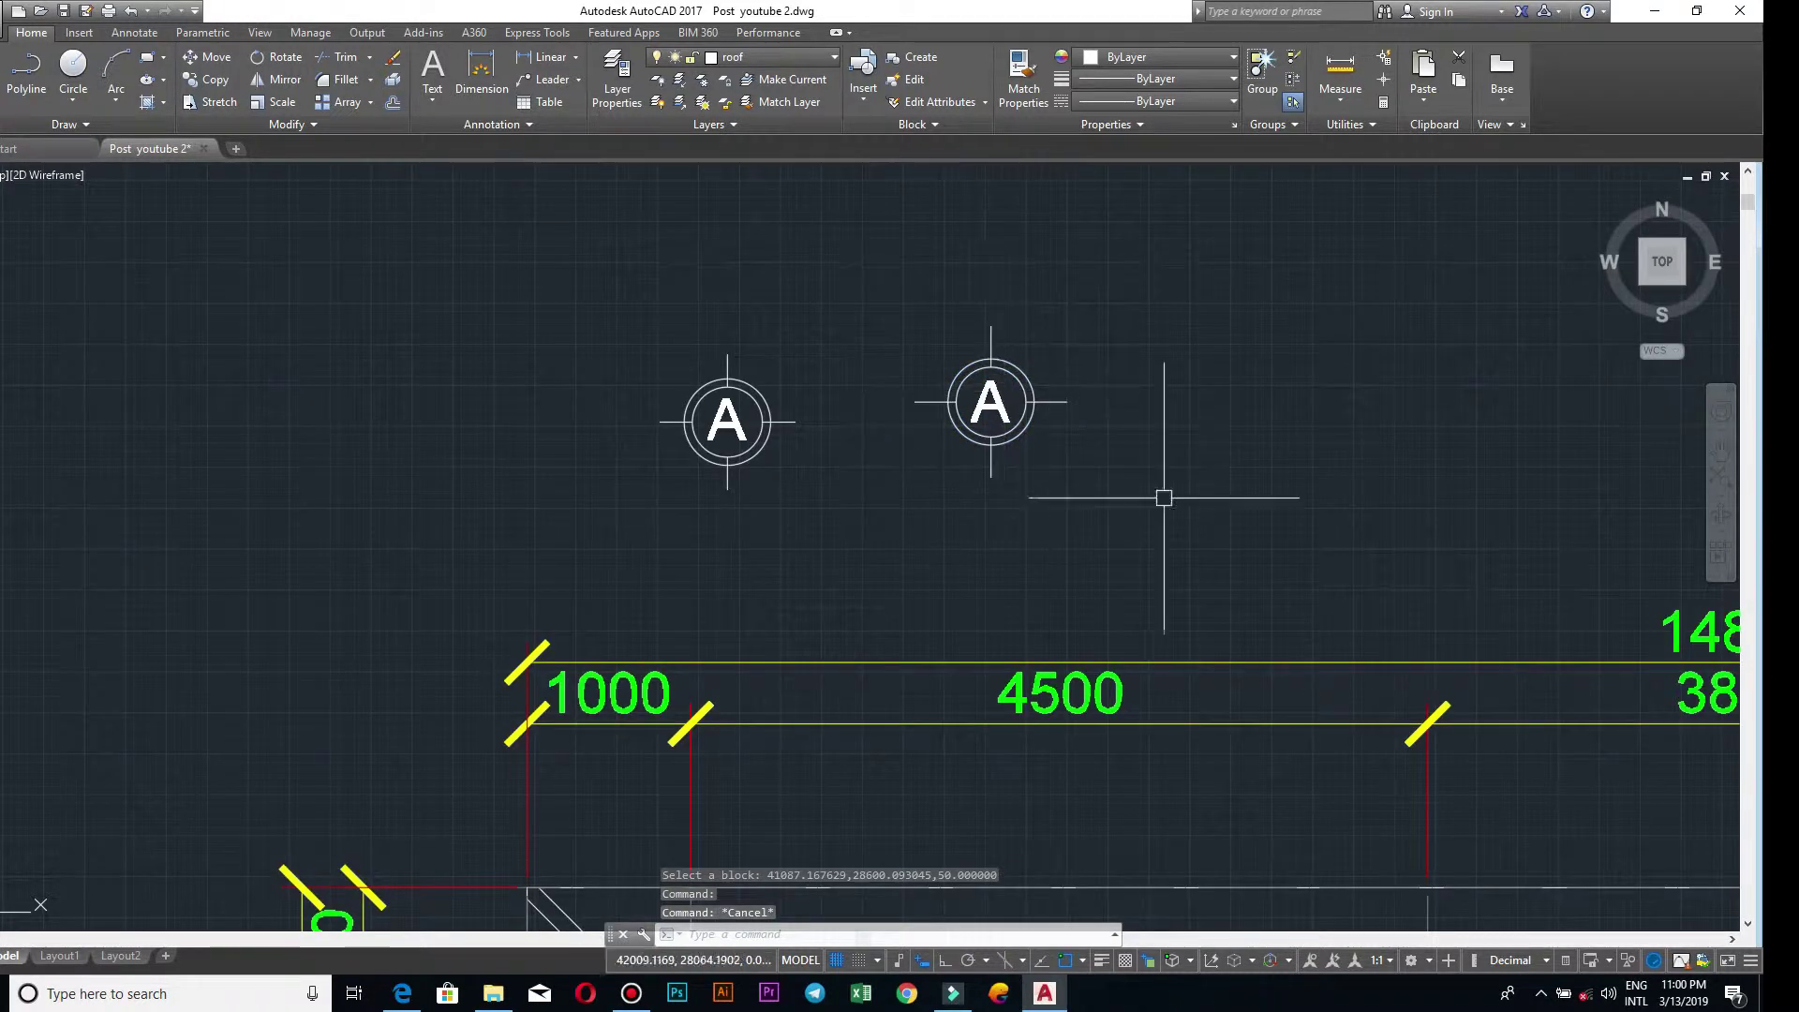
{"action": "left_click", "coordinate": [1200, 497]}
{"action": "left_click", "coordinate": [873, 295]}
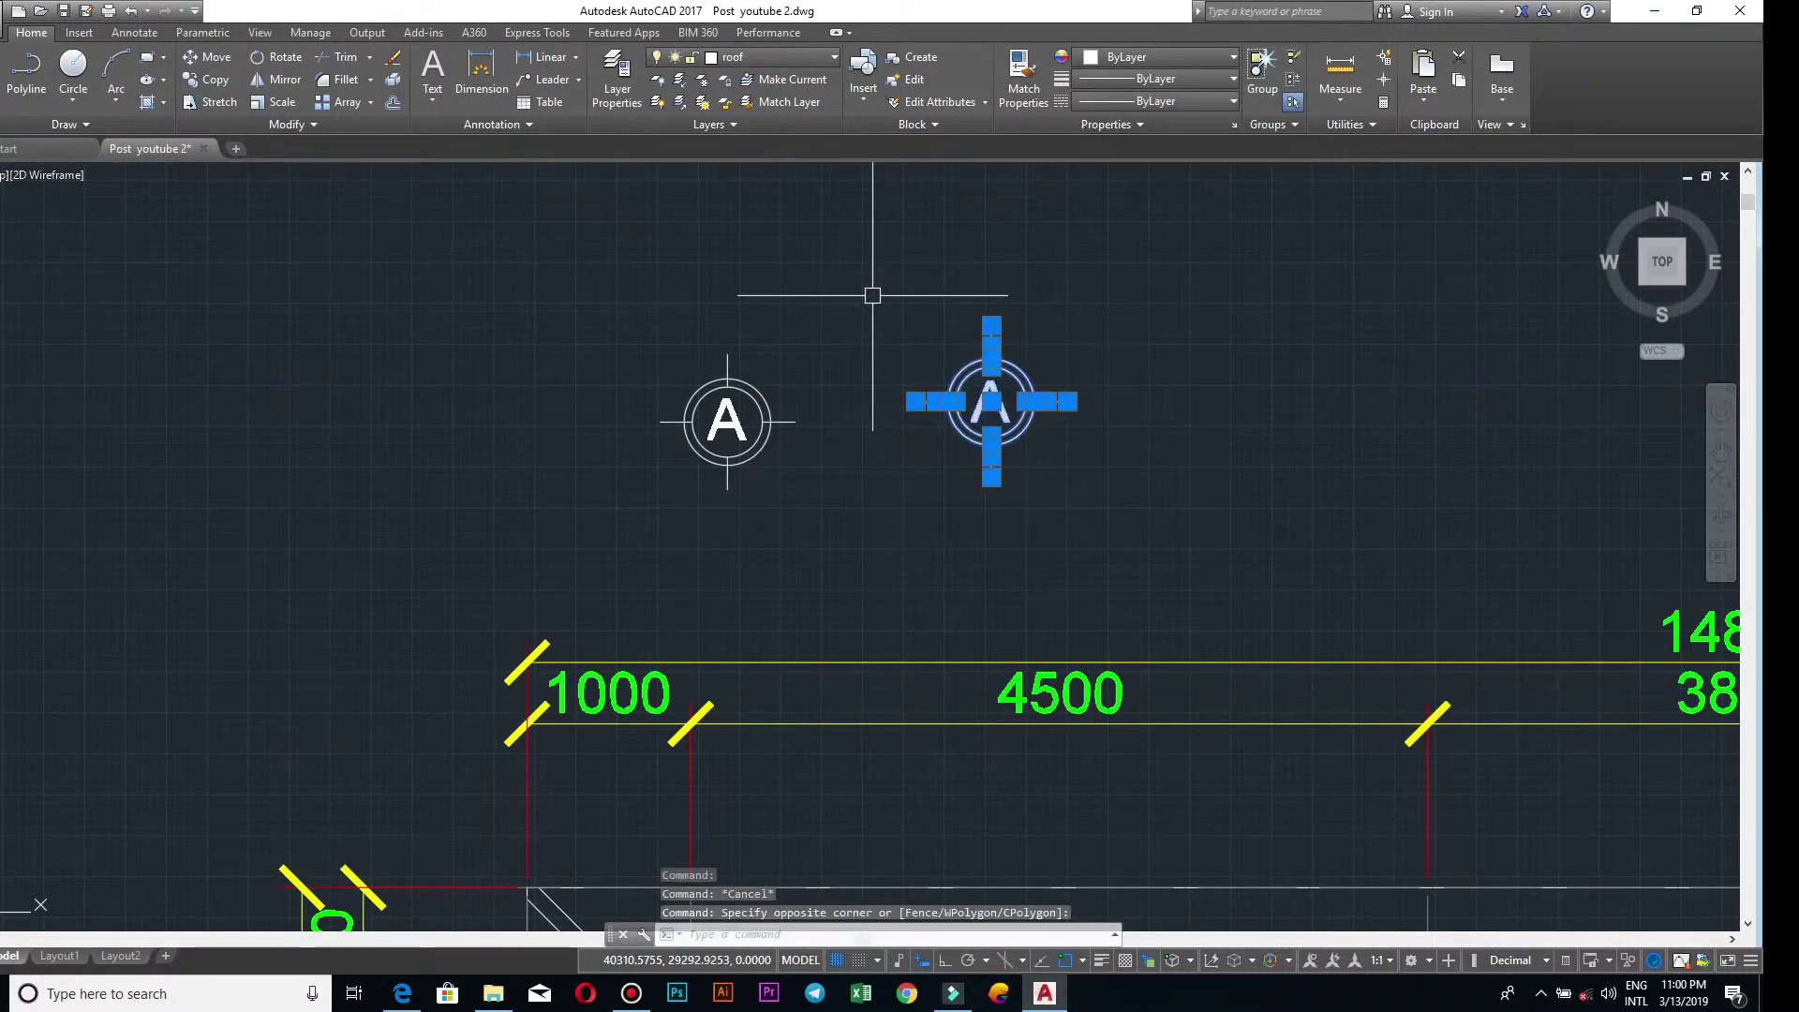
{"action": "type", "text": "E"}
{"action": "key", "text": "Return"}
- Erase the original A bubble as well
{"action": "left_click", "coordinate": [852, 572]}
{"action": "left_click", "coordinate": [597, 252]}
{"action": "type", "text": "E"}
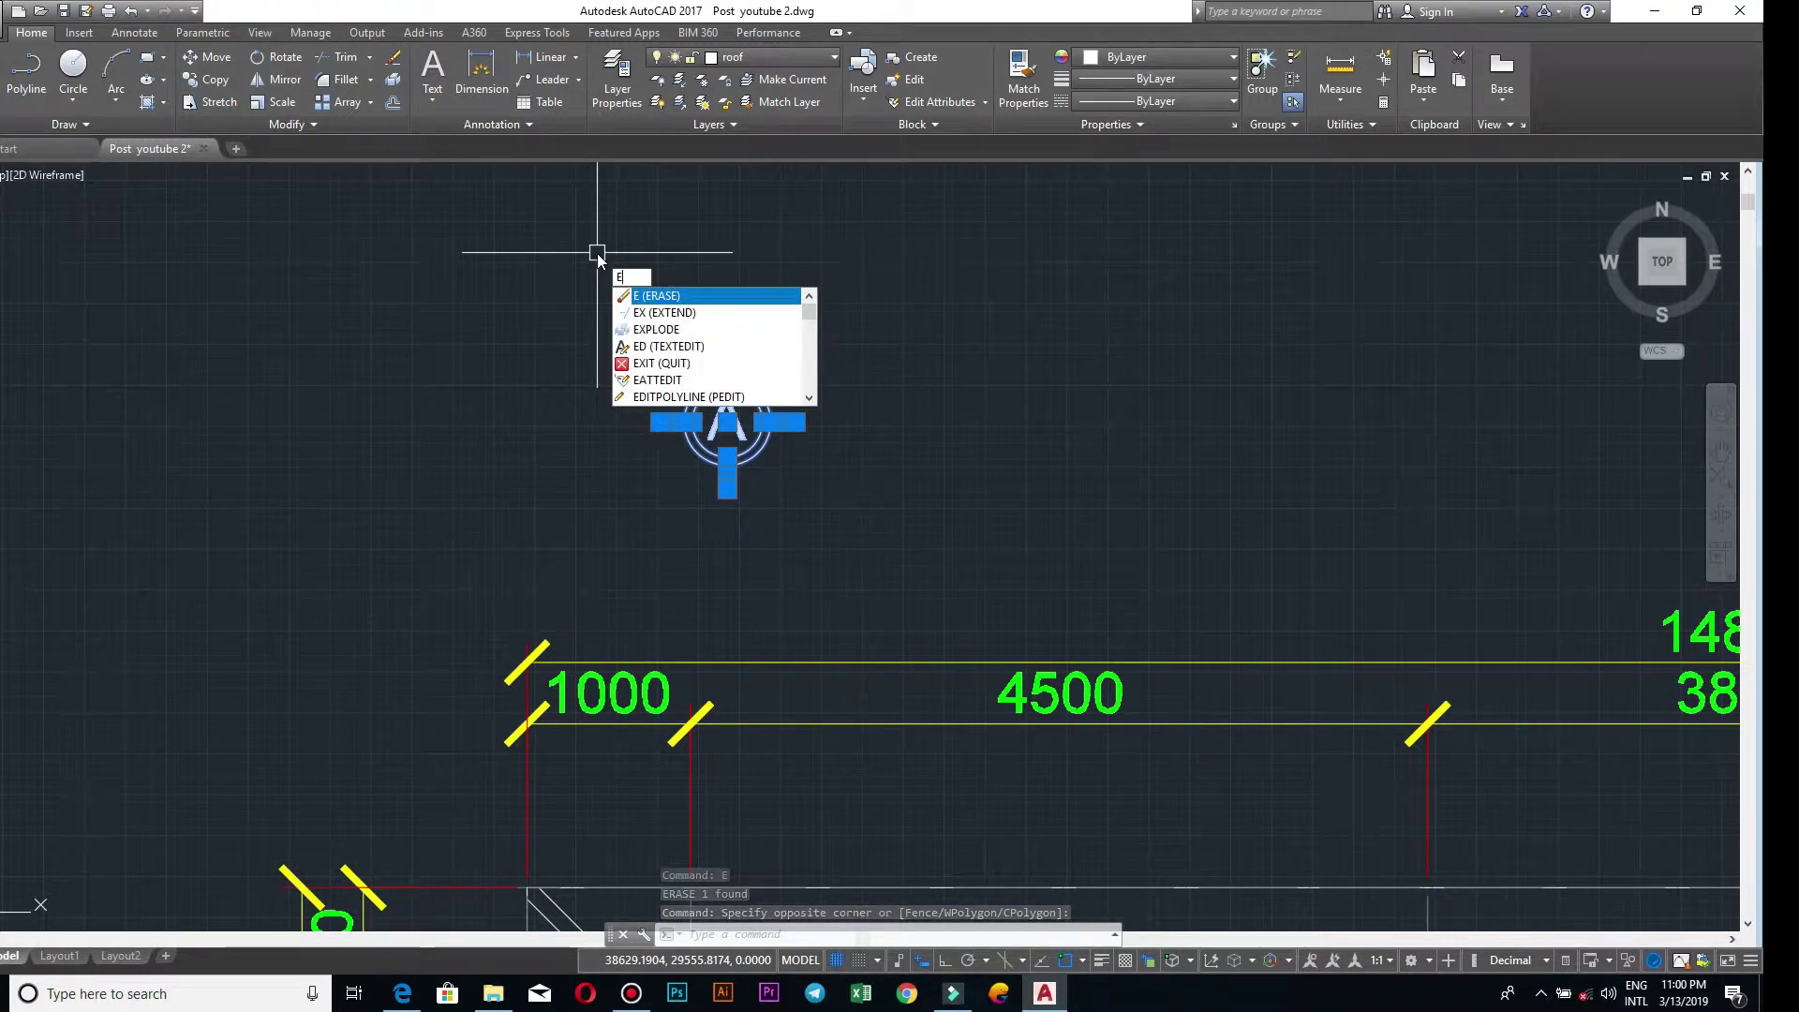
{"action": "key", "text": "Return"}
{"action": "scroll", "coordinate": [610, 229], "scroll_direction": "down", "scroll_amount": 6}
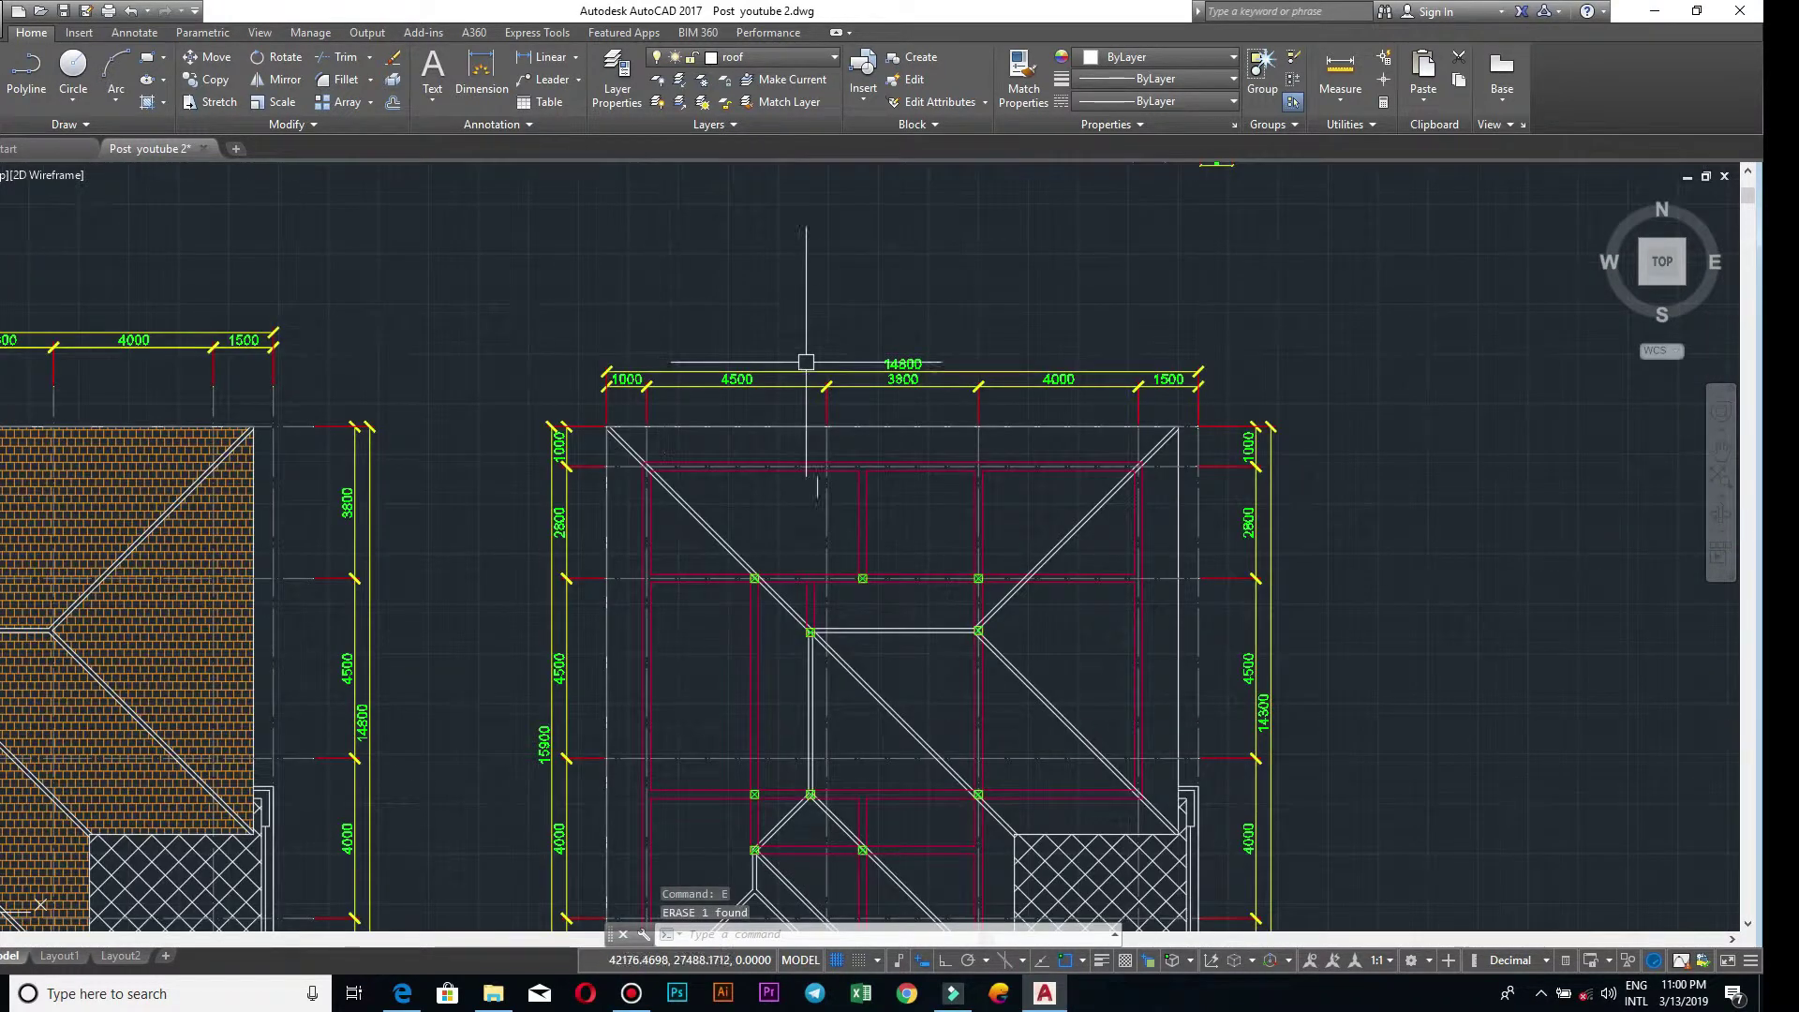
{"action": "scroll", "coordinate": [864, 384], "scroll_direction": "down", "scroll_amount": 2}
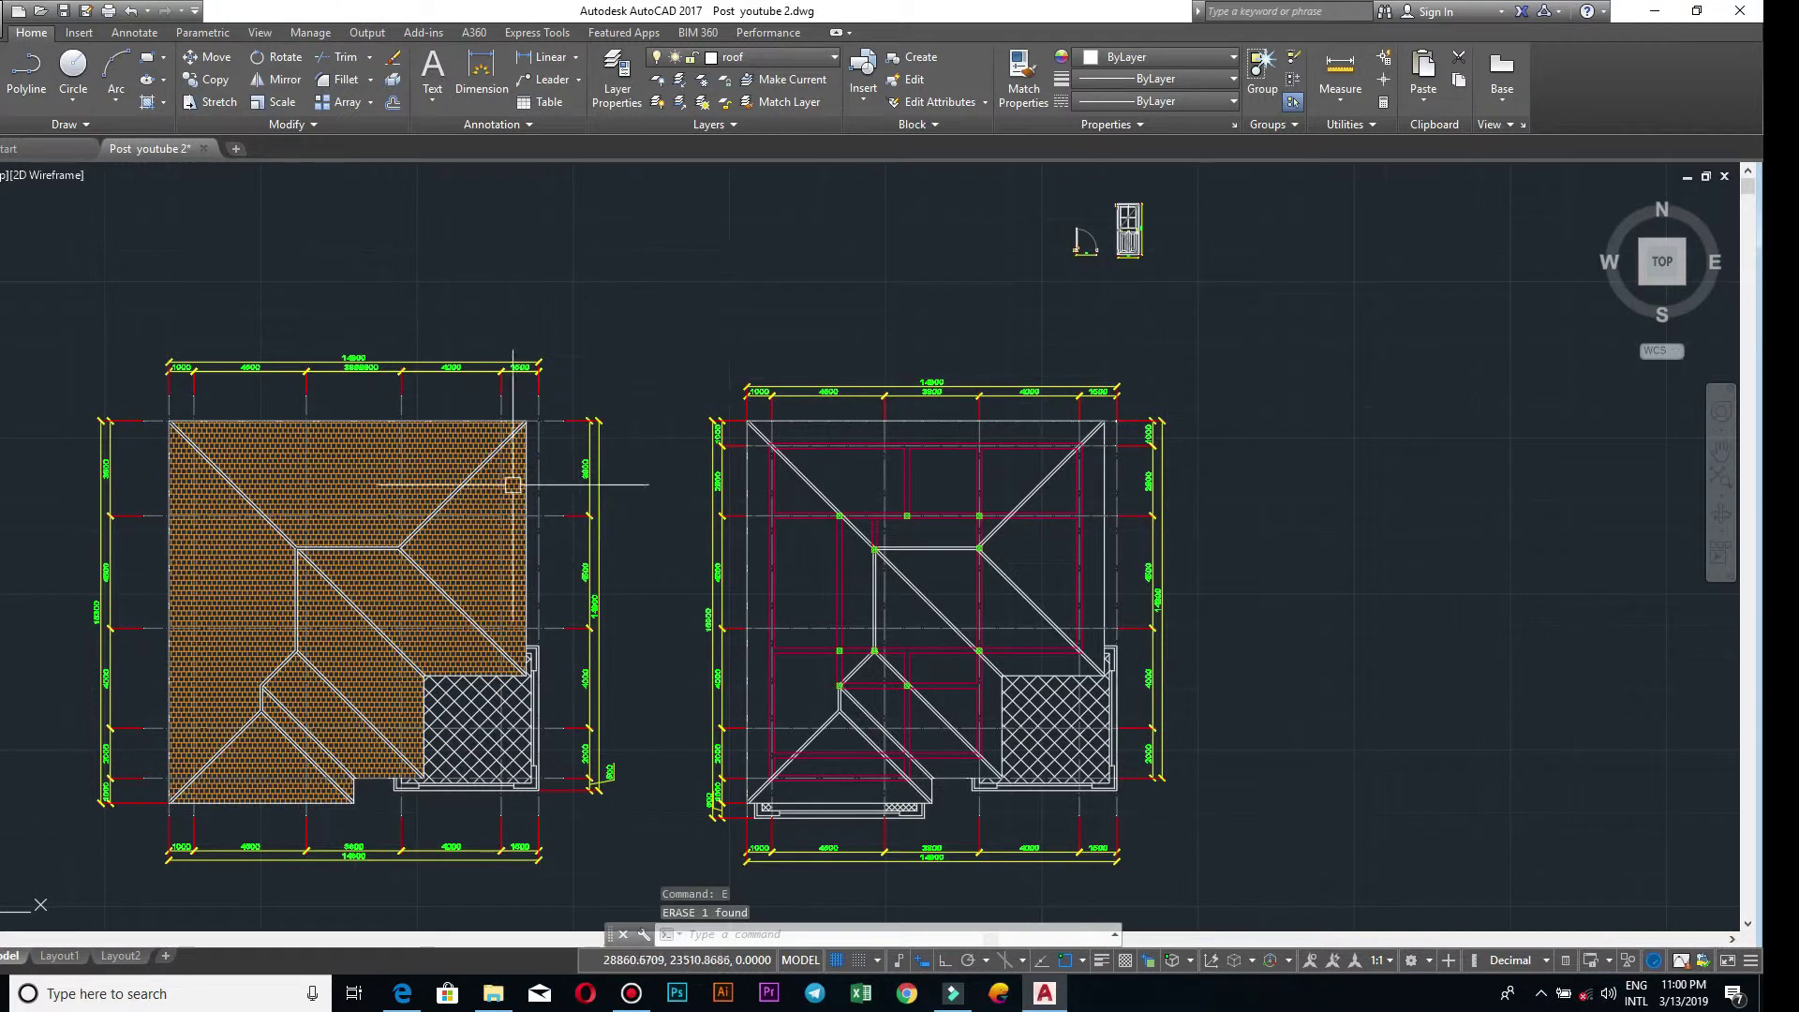
{"action": "middle_click_drag", "start_coordinate": [512, 486], "coordinate": [723, 385]}
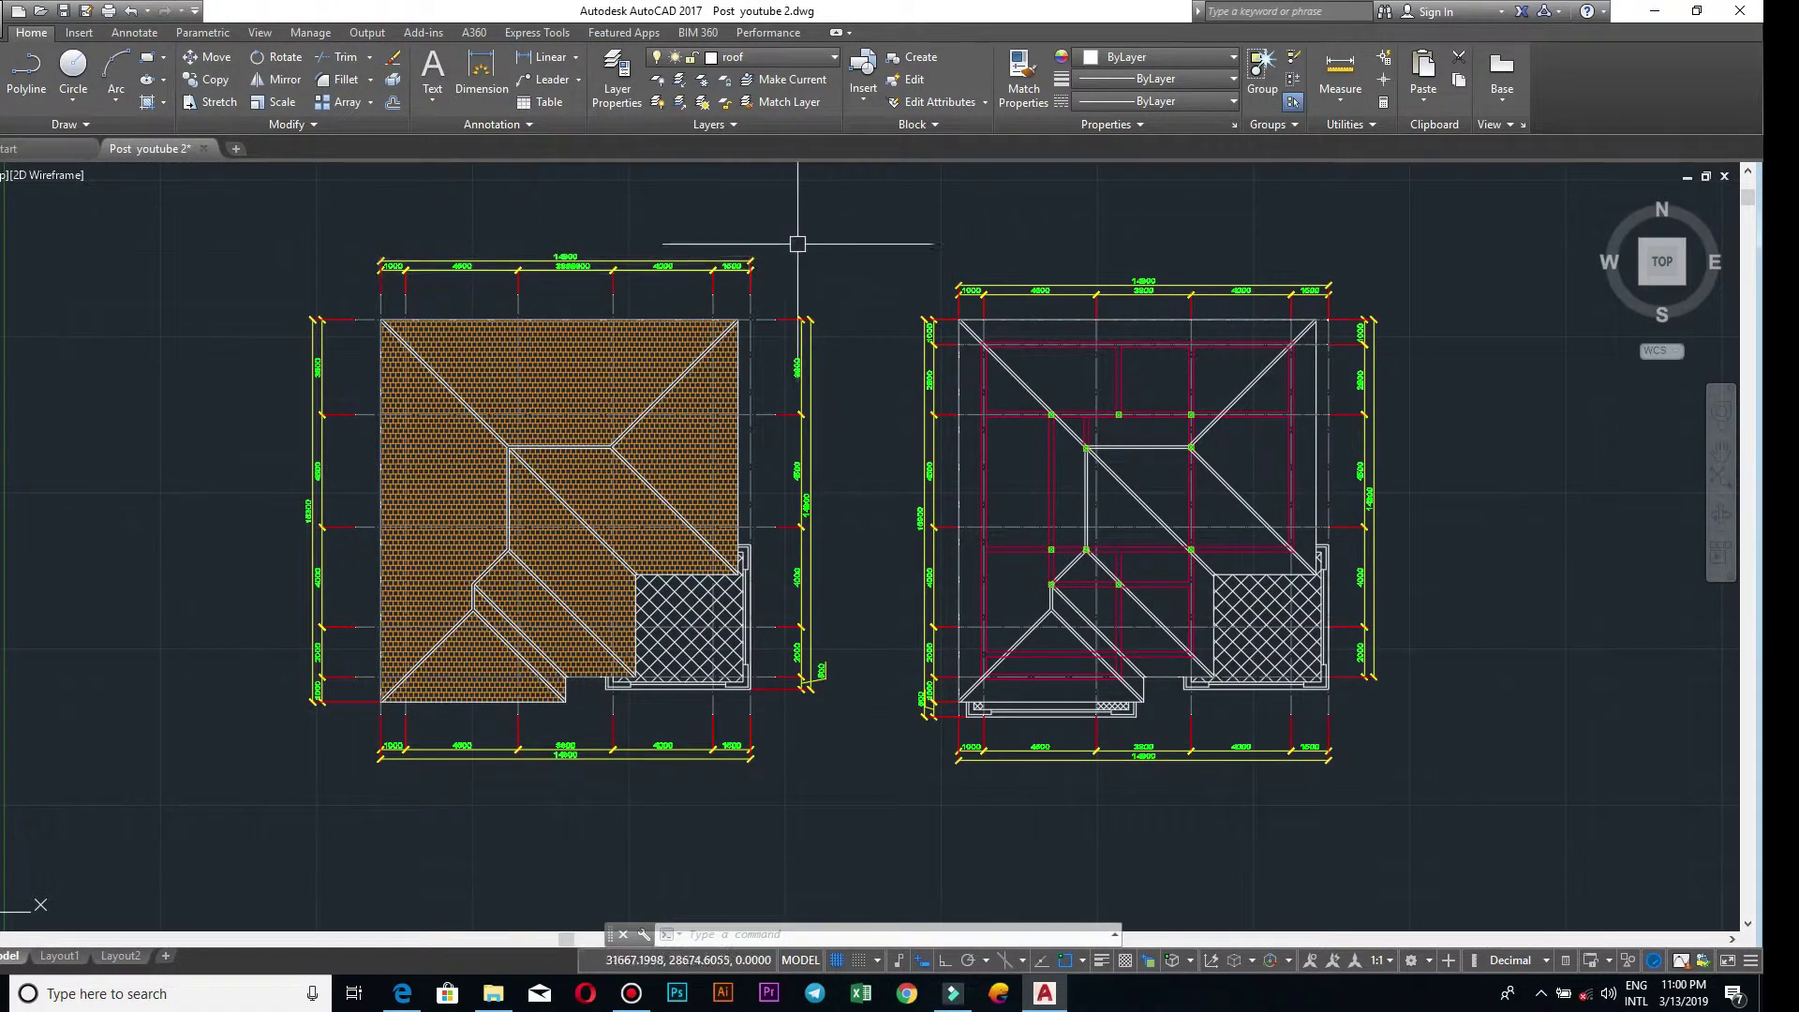
{"action": "scroll", "coordinate": [940, 265], "scroll_direction": "down", "scroll_amount": 2}
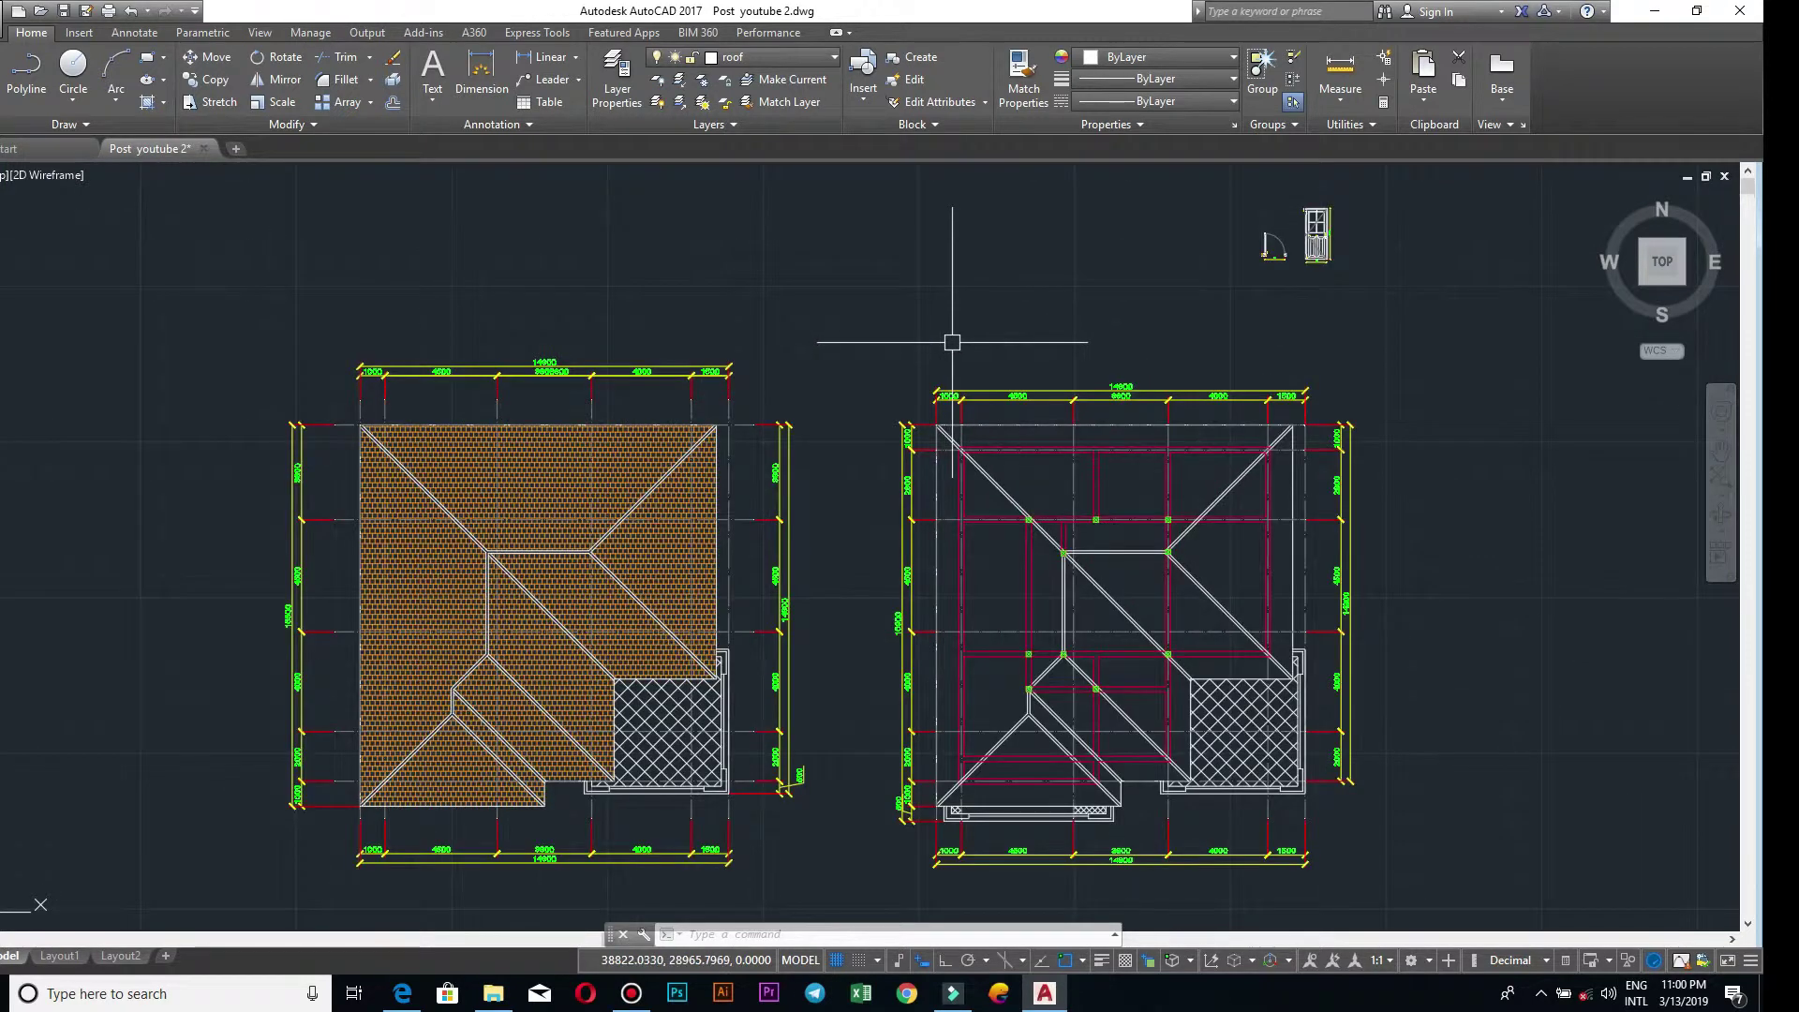
{"action": "scroll", "coordinate": [952, 342], "scroll_direction": "up", "scroll_amount": 4}
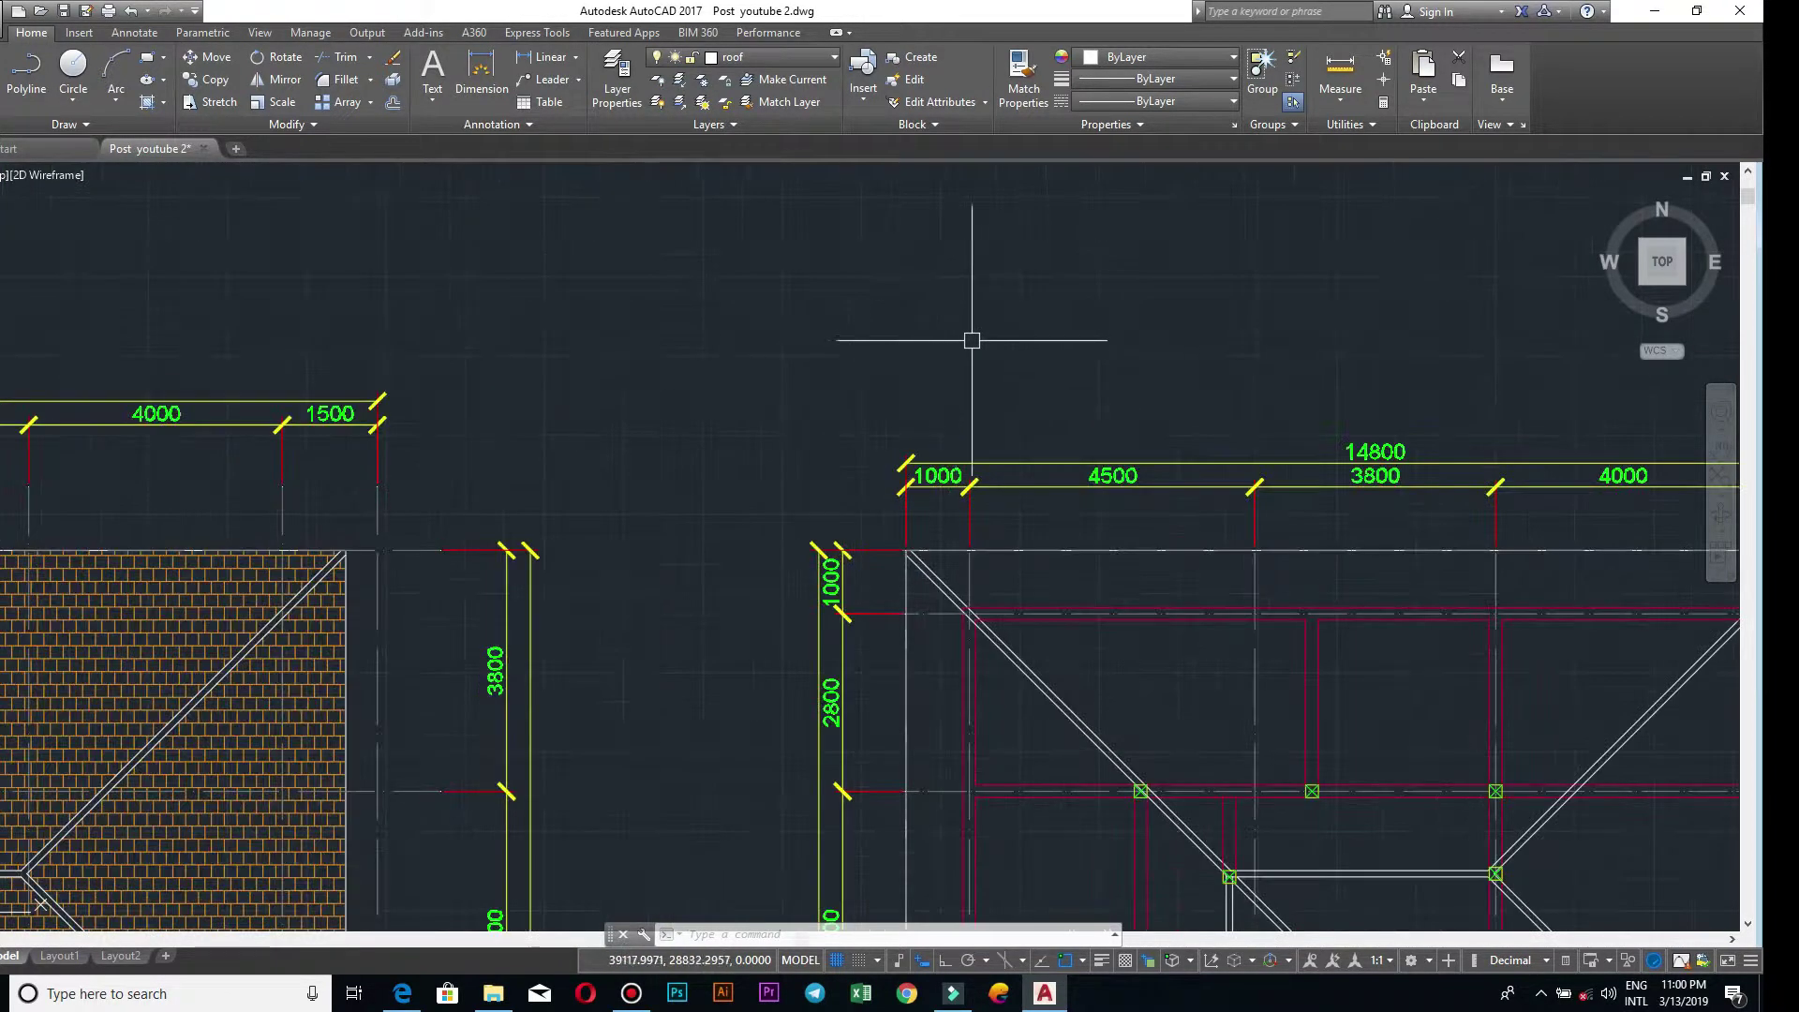
{"action": "scroll", "coordinate": [1344, 362], "scroll_direction": "down", "scroll_amount": 2}
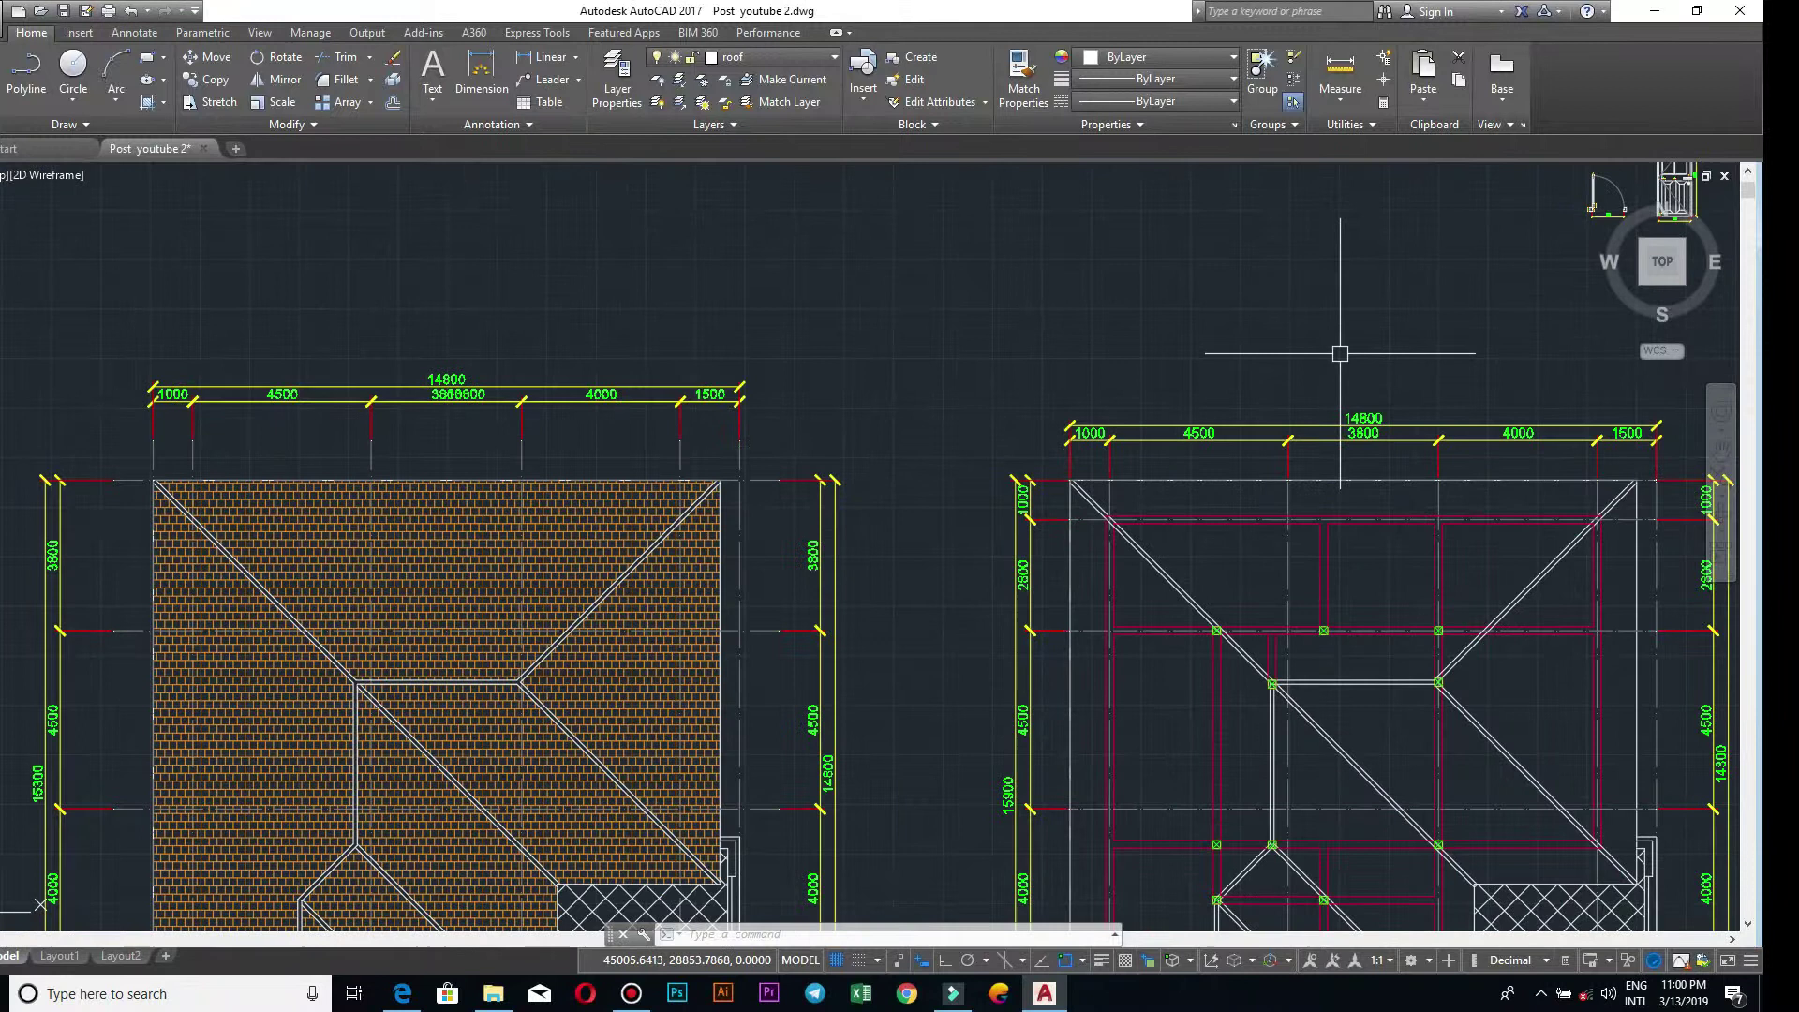
{"action": "scroll", "coordinate": [1036, 362], "scroll_direction": "up", "scroll_amount": 1}
{"action": "scroll", "coordinate": [1039, 368], "scroll_direction": "up", "scroll_amount": 1}
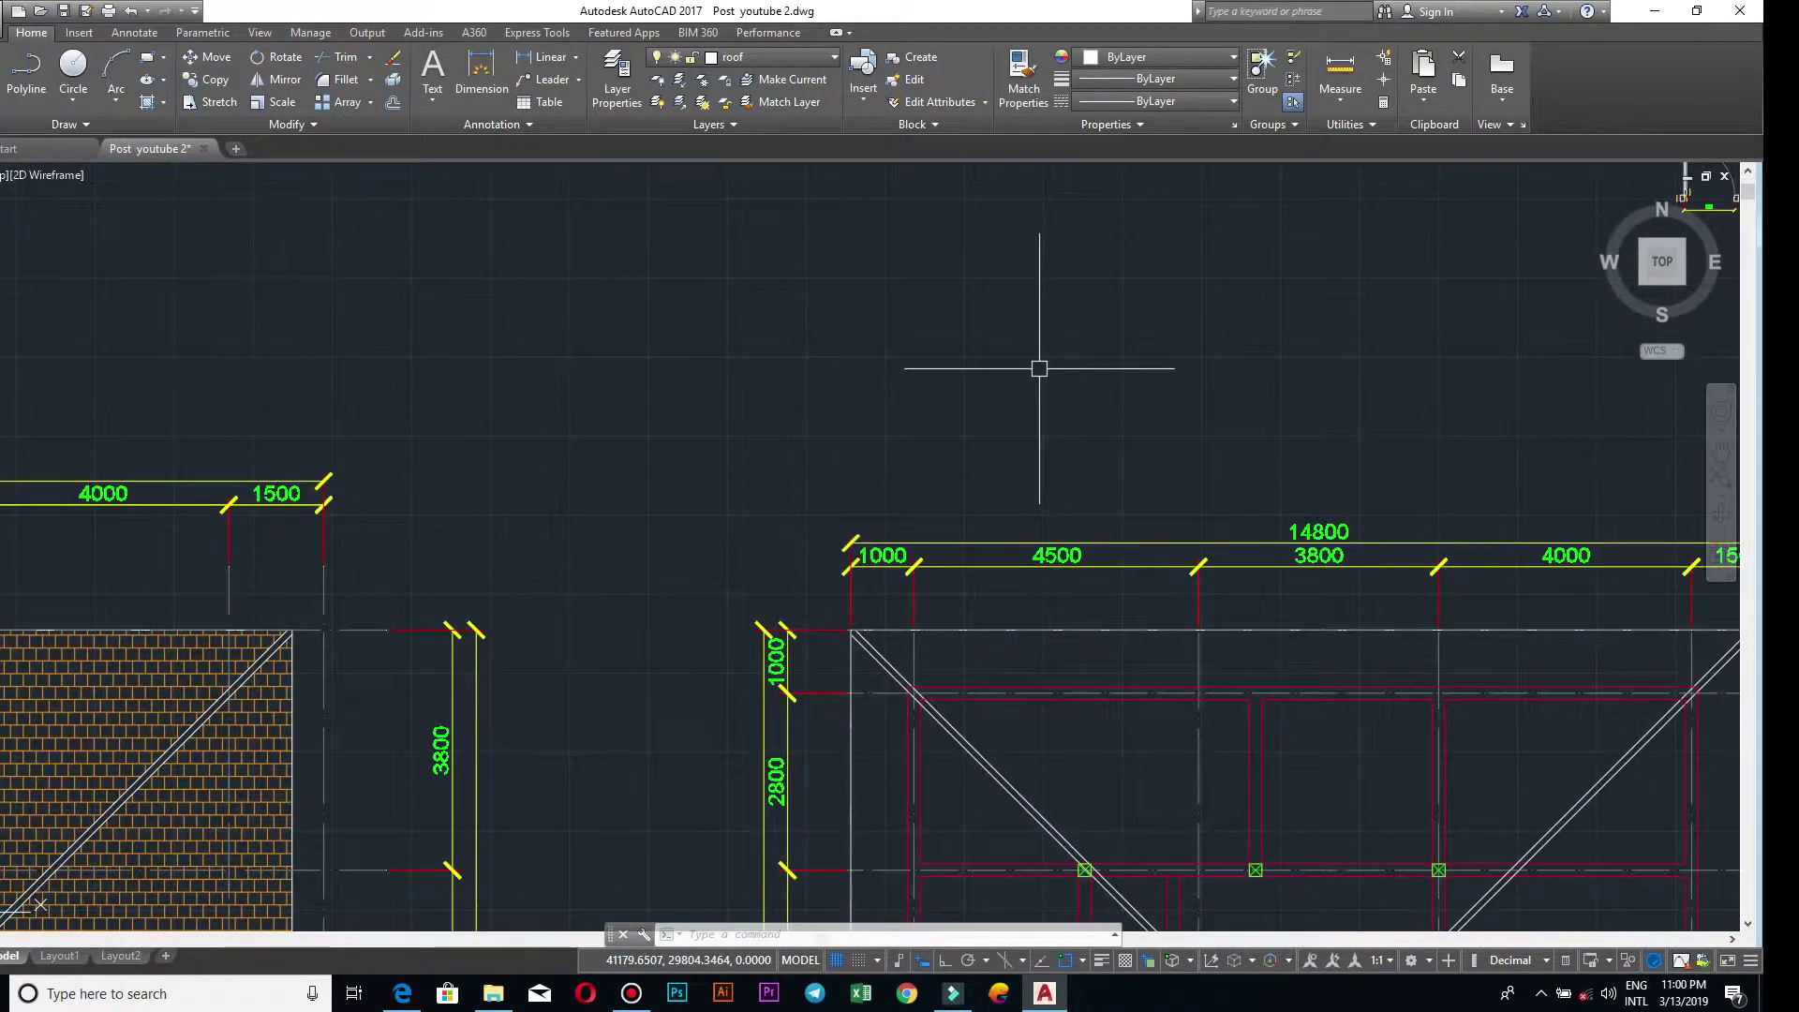
{"action": "scroll", "coordinate": [1122, 403], "scroll_direction": "down", "scroll_amount": 2}
{"action": "type", "text": "I"}
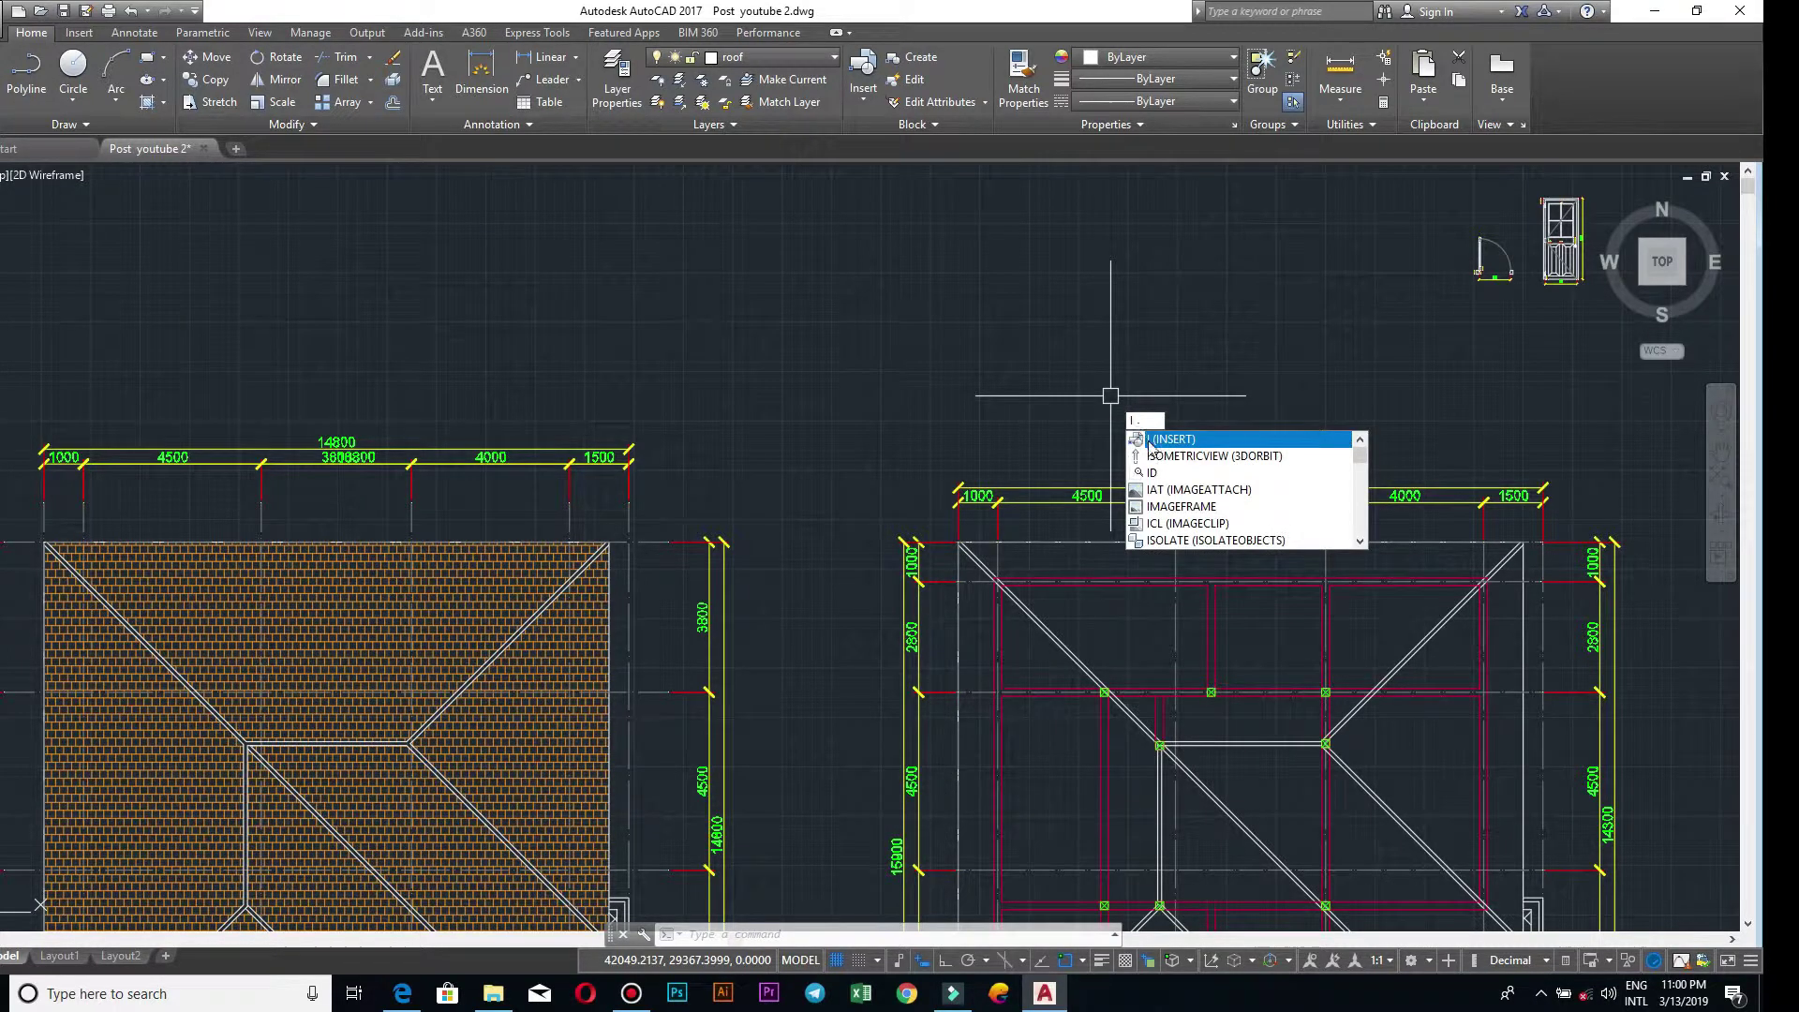
- Choose block B for insertion after comparing it with block A's preview
{"action": "key", "text": "Return"}
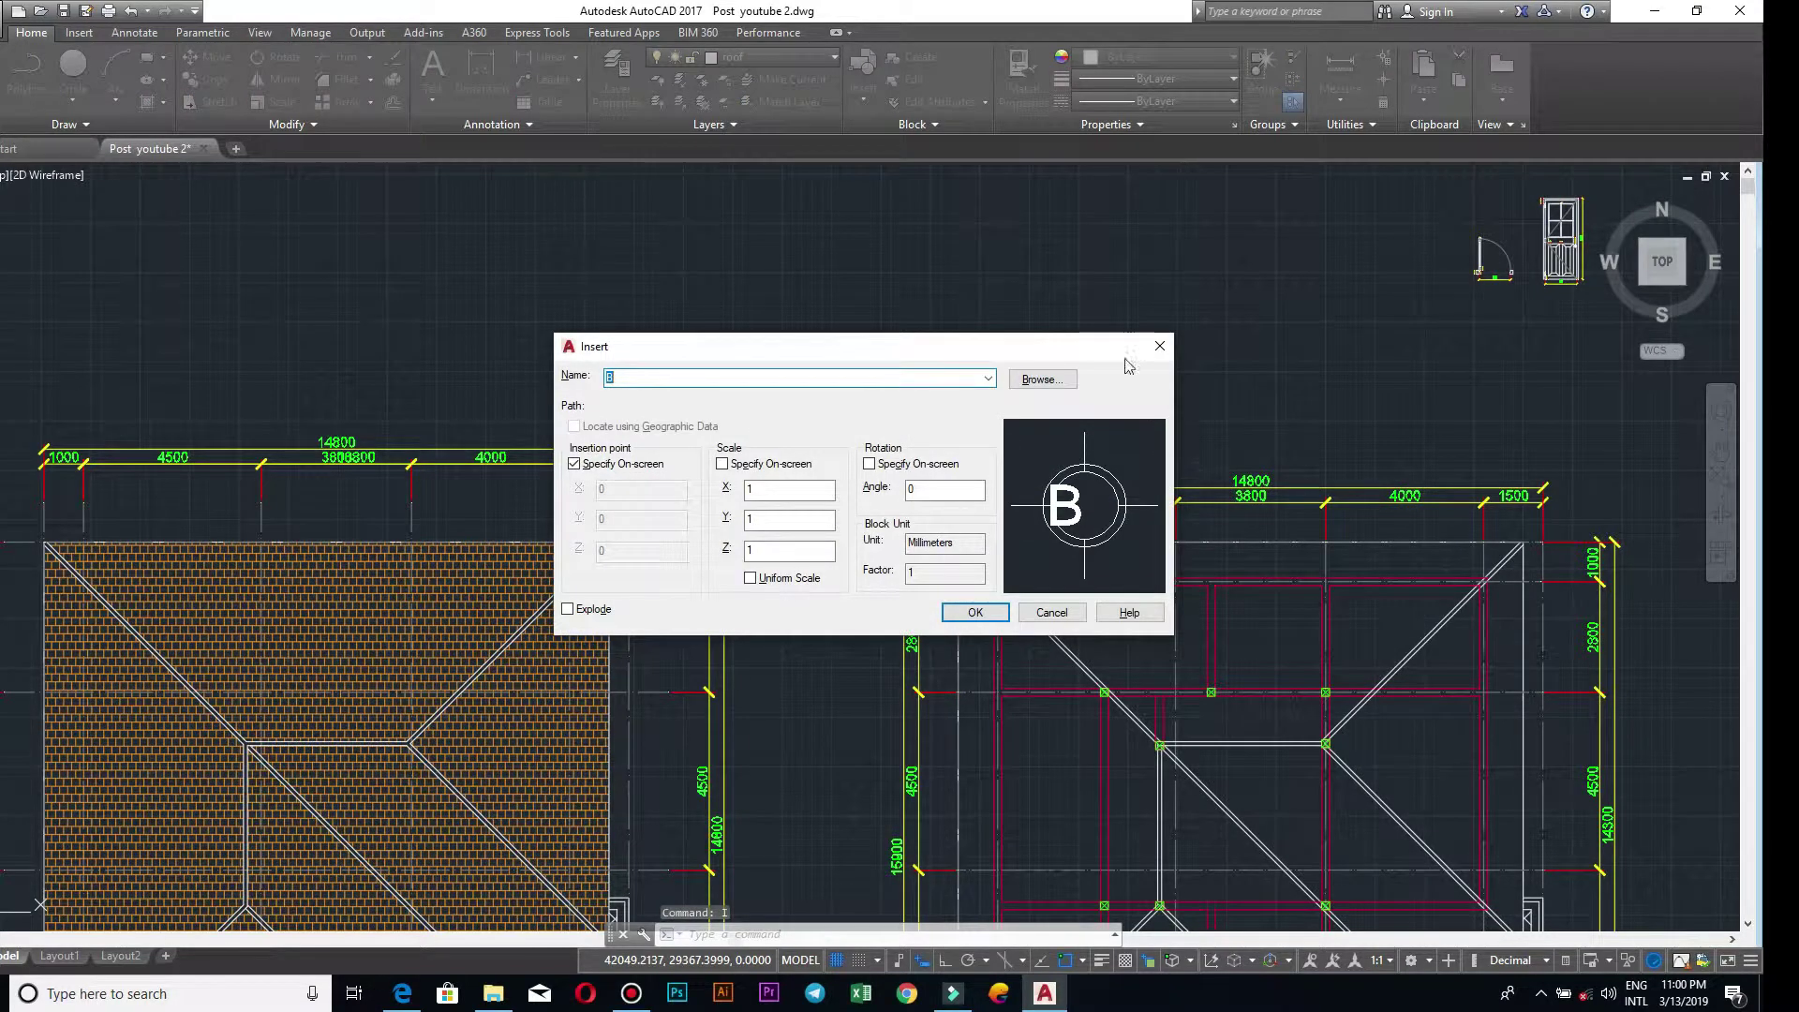
{"action": "left_click", "coordinate": [989, 377]}
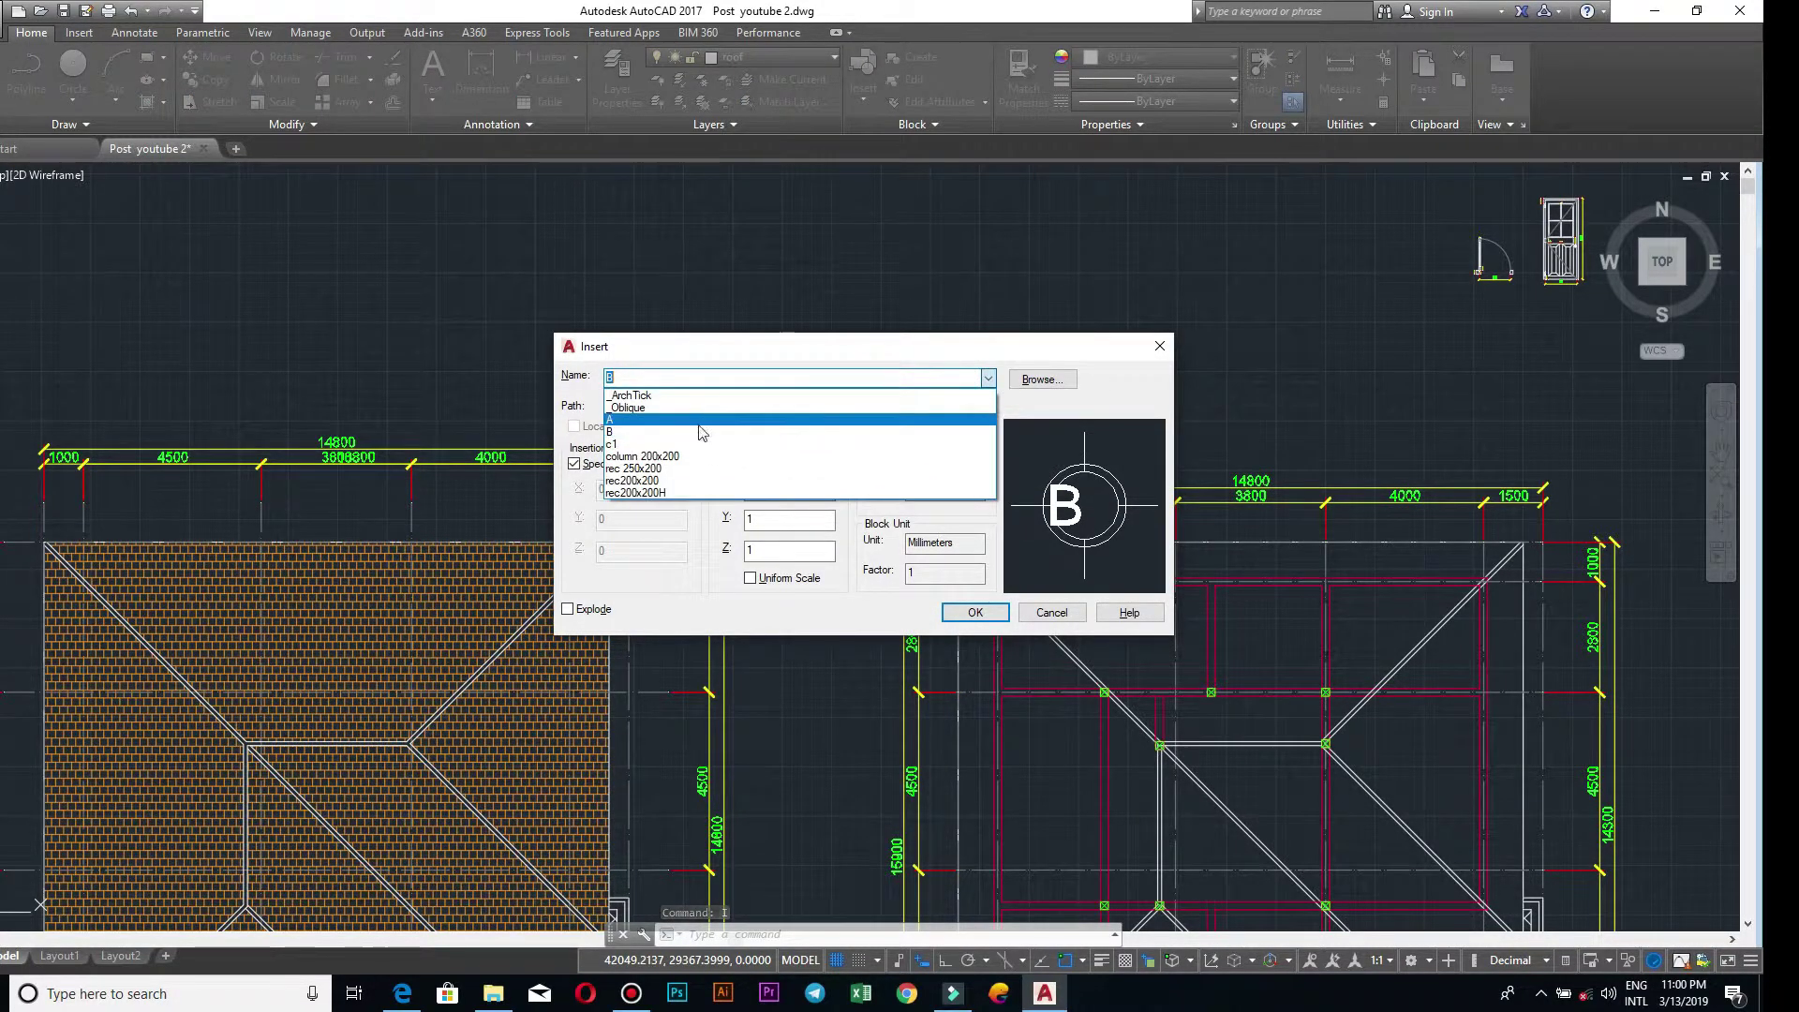
{"action": "left_click", "coordinate": [701, 420]}
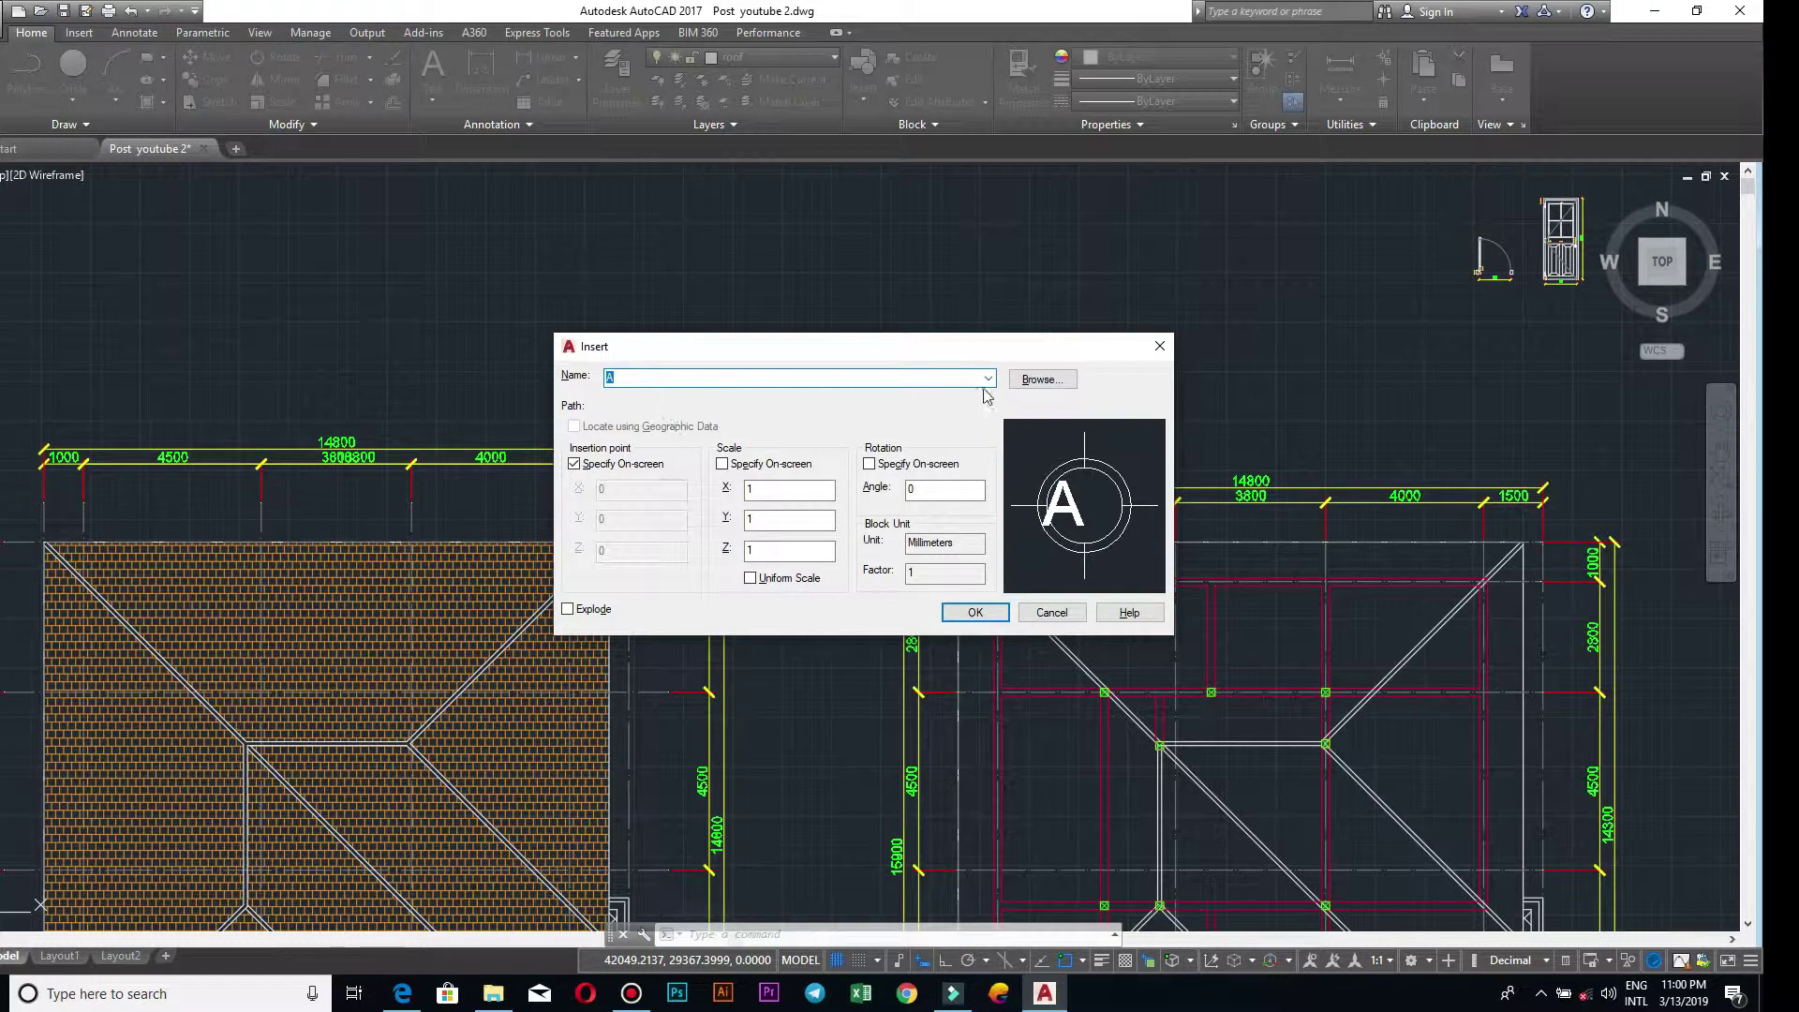
{"action": "left_click", "coordinate": [988, 377]}
{"action": "left_click", "coordinate": [755, 432]}
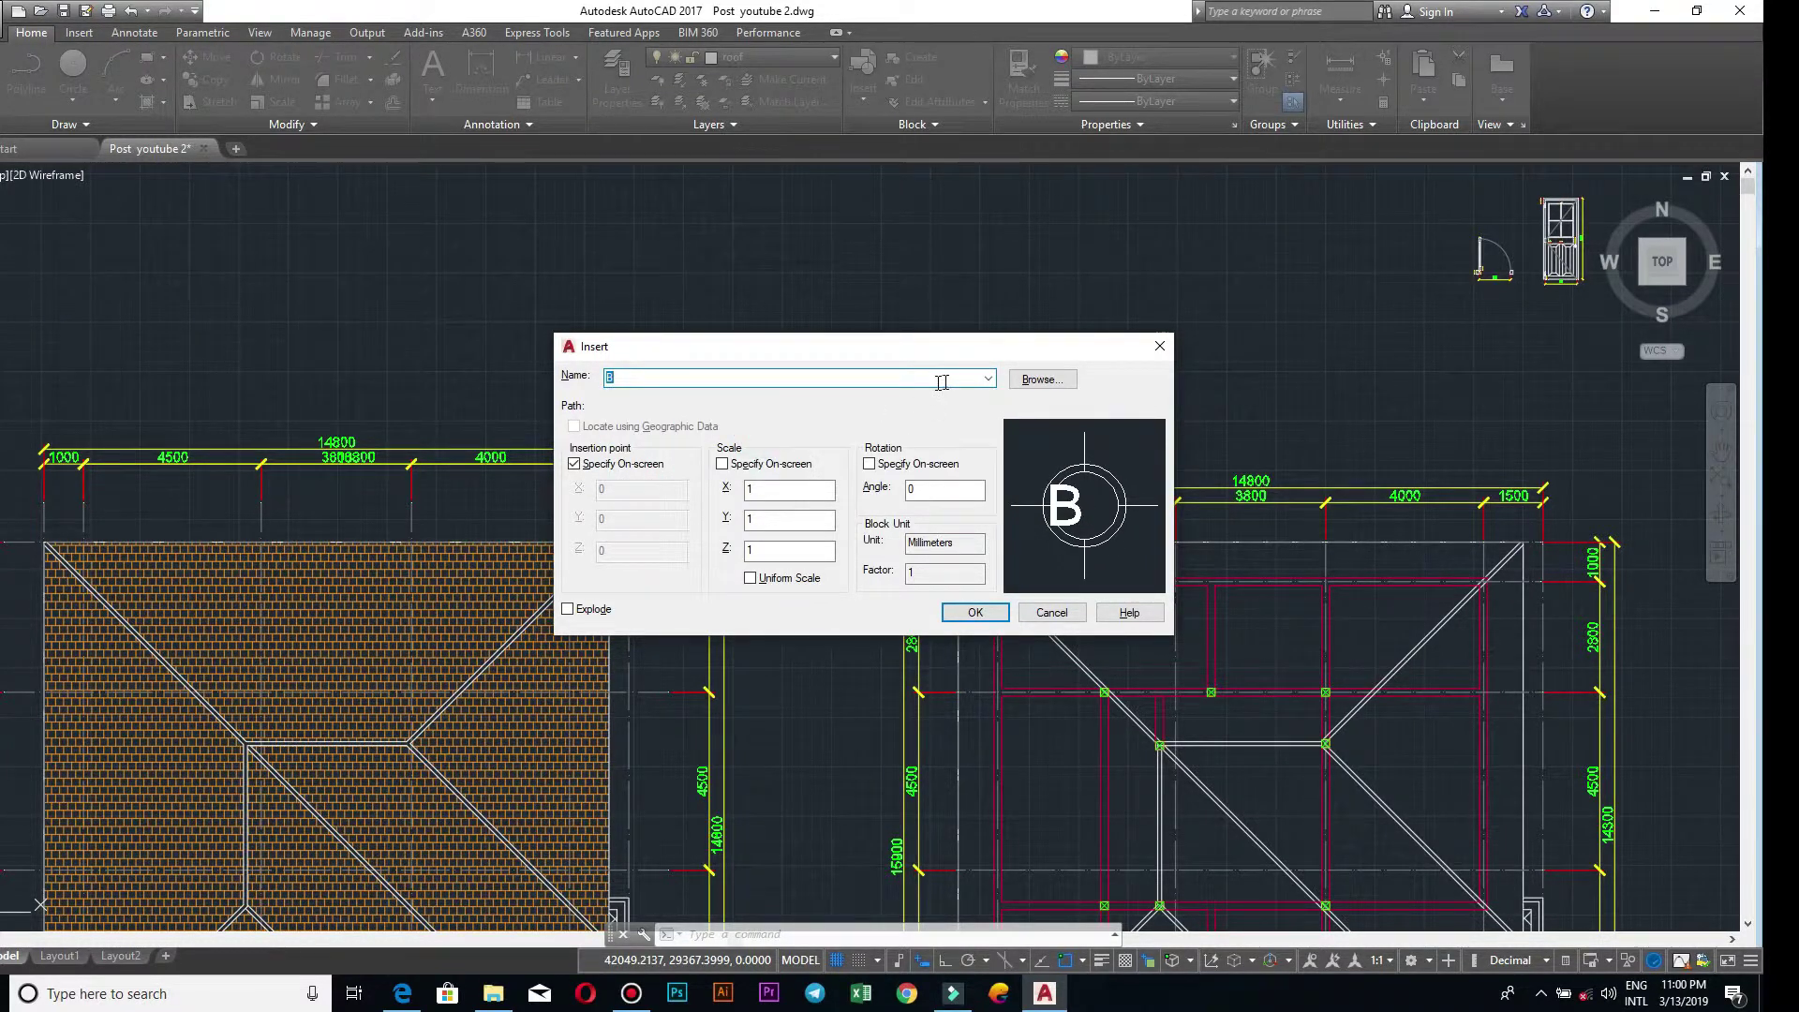
{"action": "left_click", "coordinate": [987, 378]}
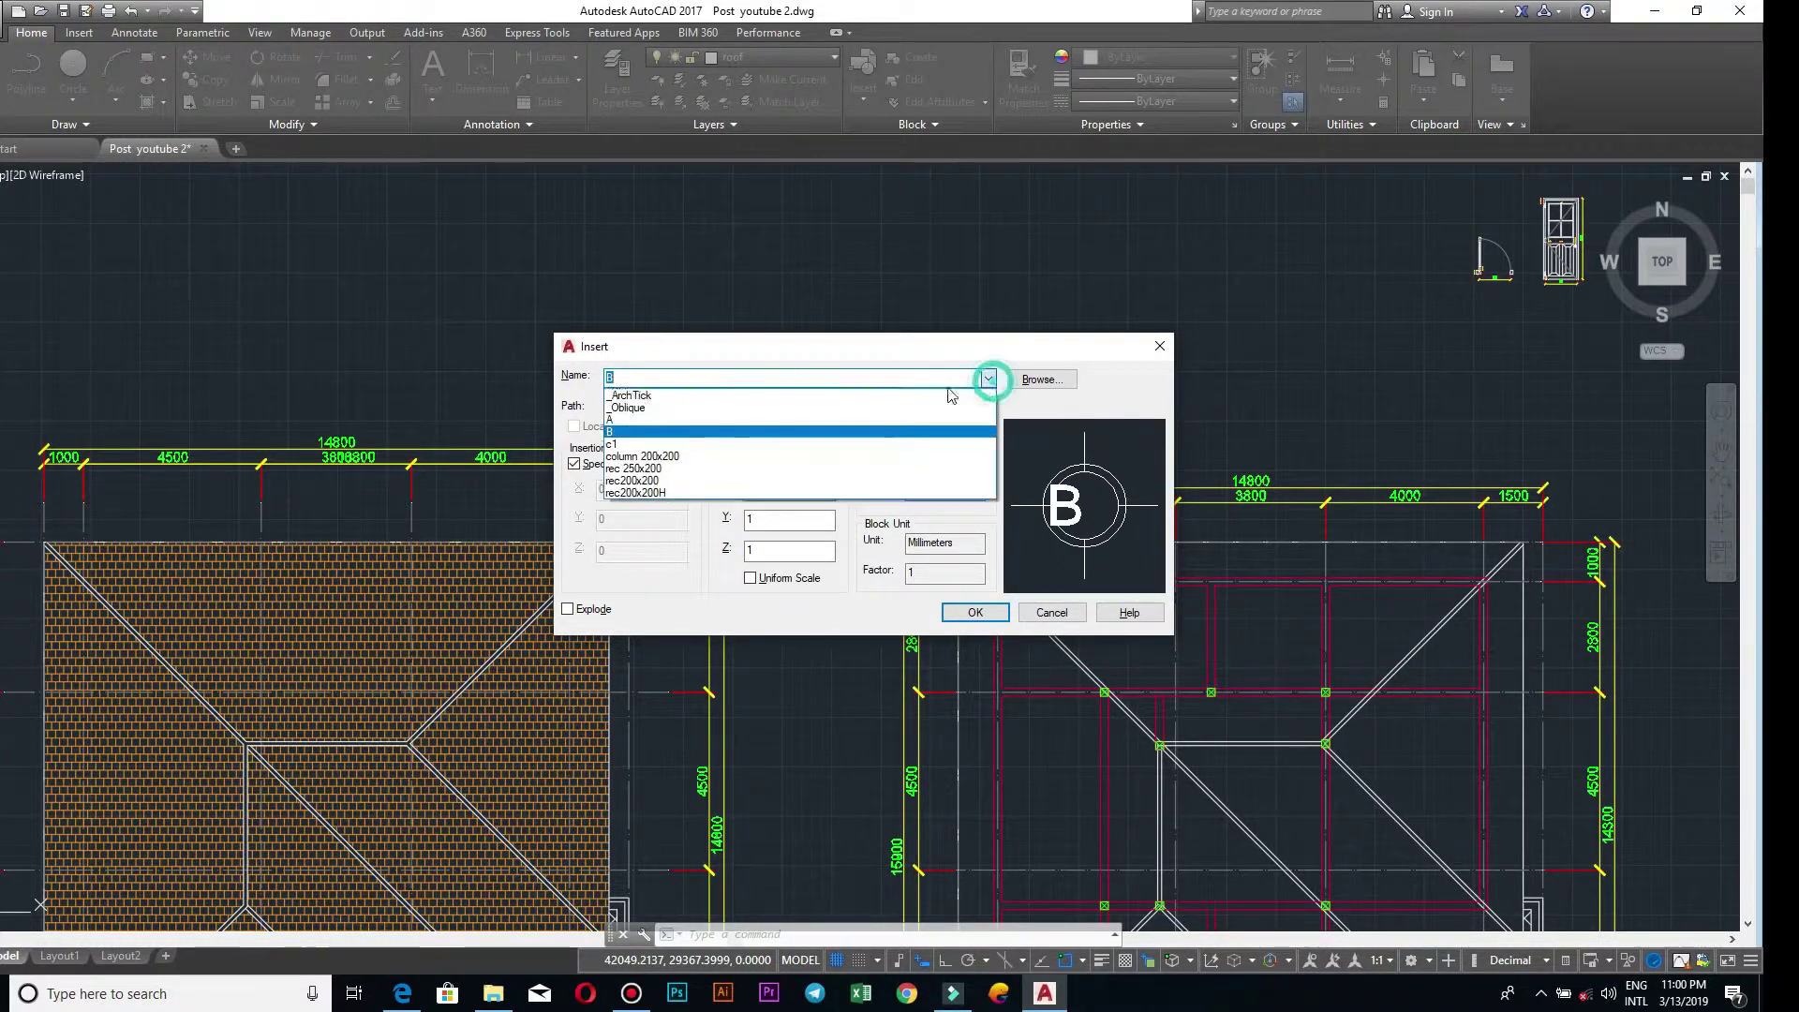
{"action": "left_click", "coordinate": [784, 421]}
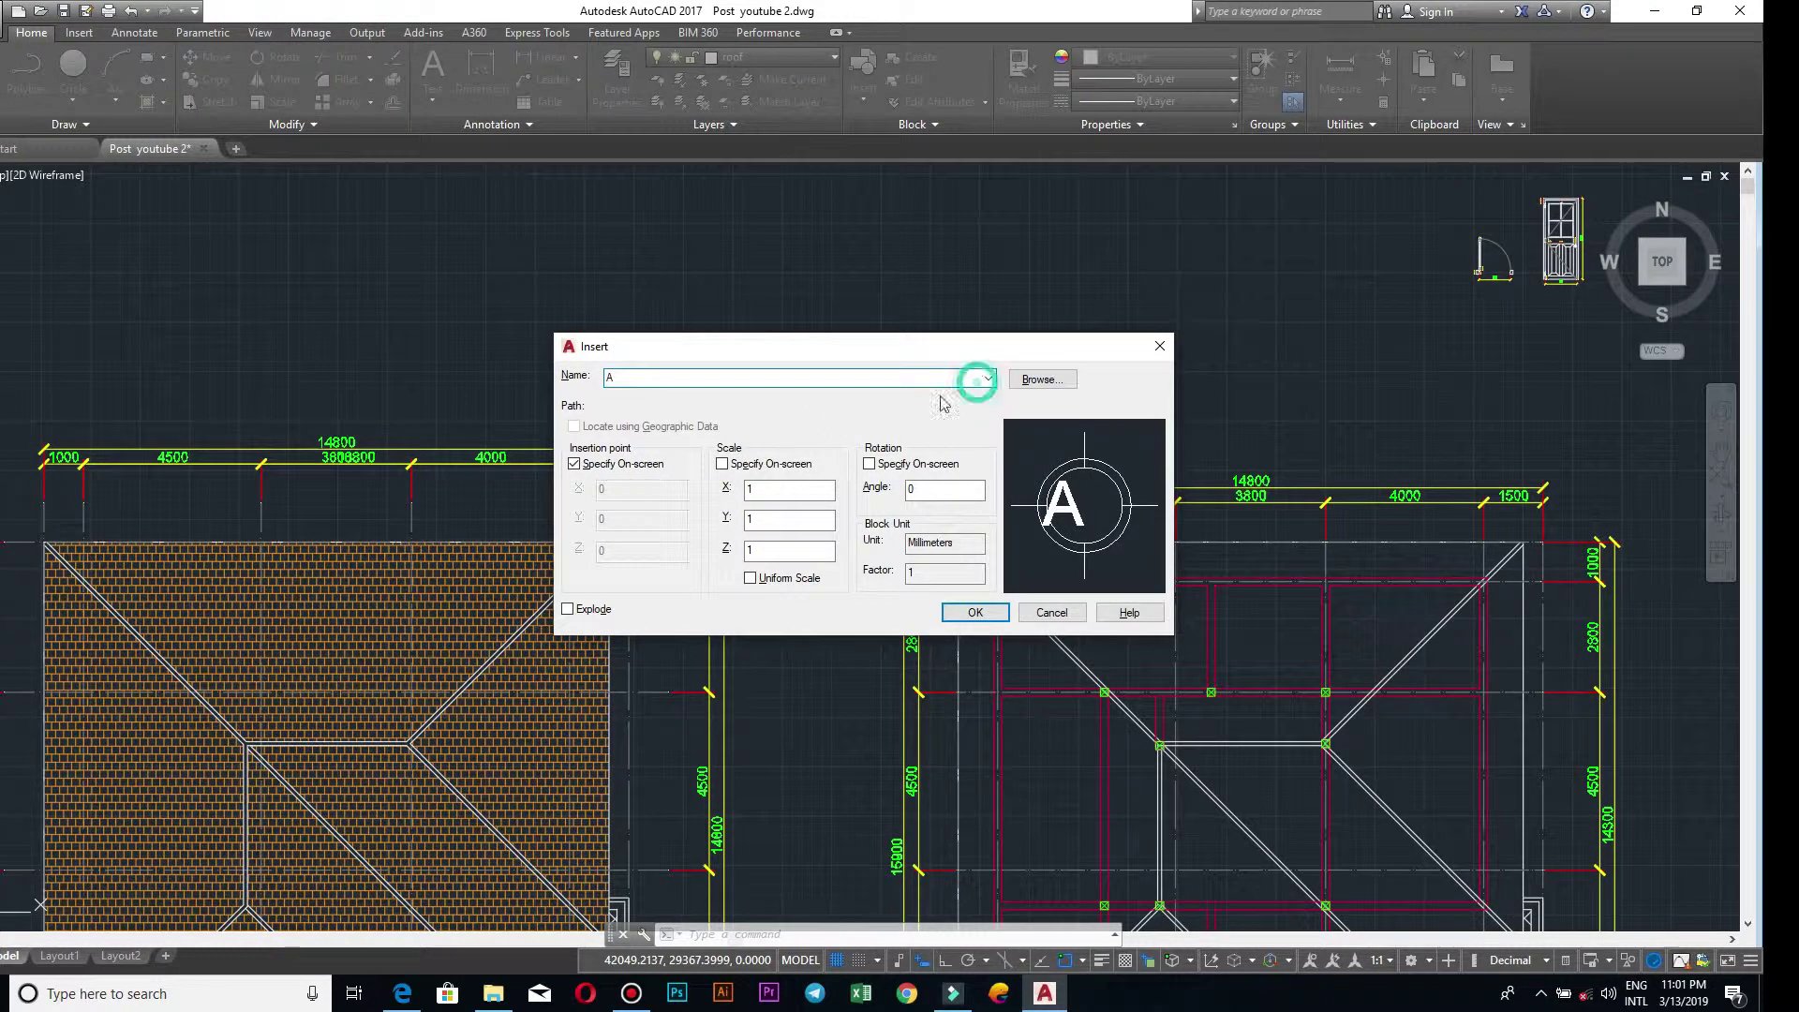
{"action": "left_click", "coordinate": [989, 381]}
{"action": "left_click", "coordinate": [864, 434]}
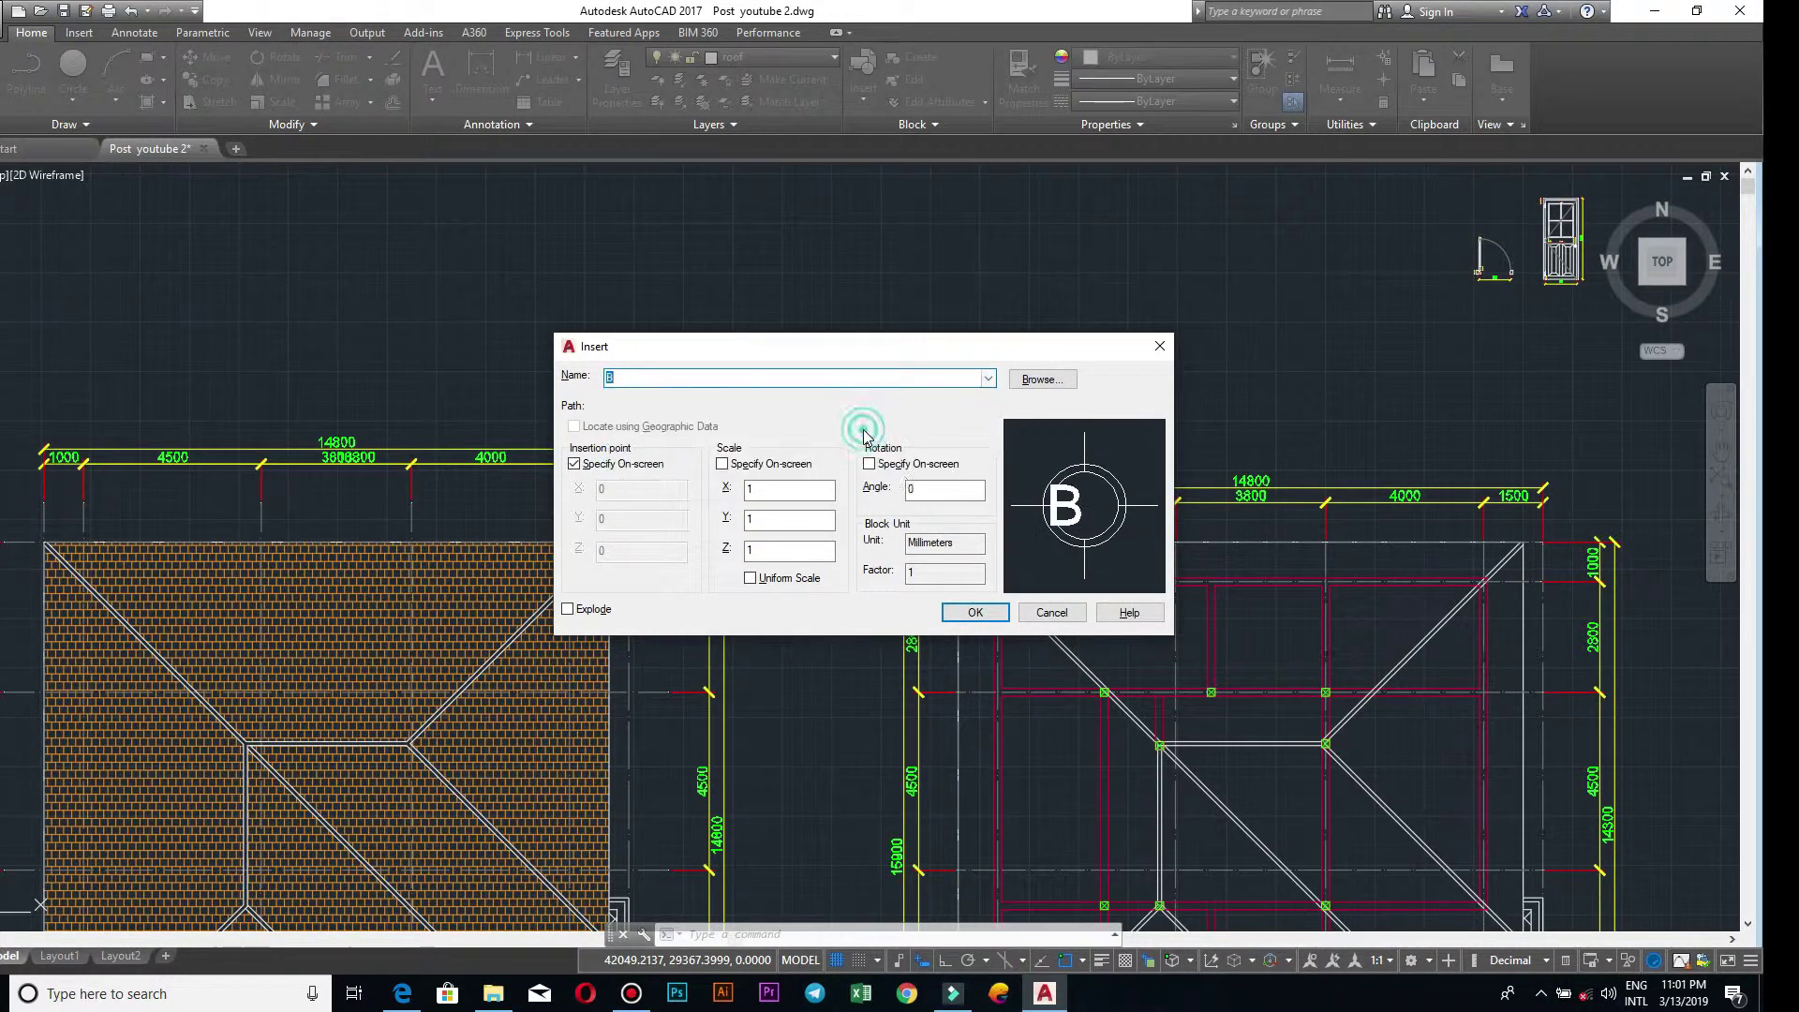
{"action": "left_click", "coordinate": [993, 611]}
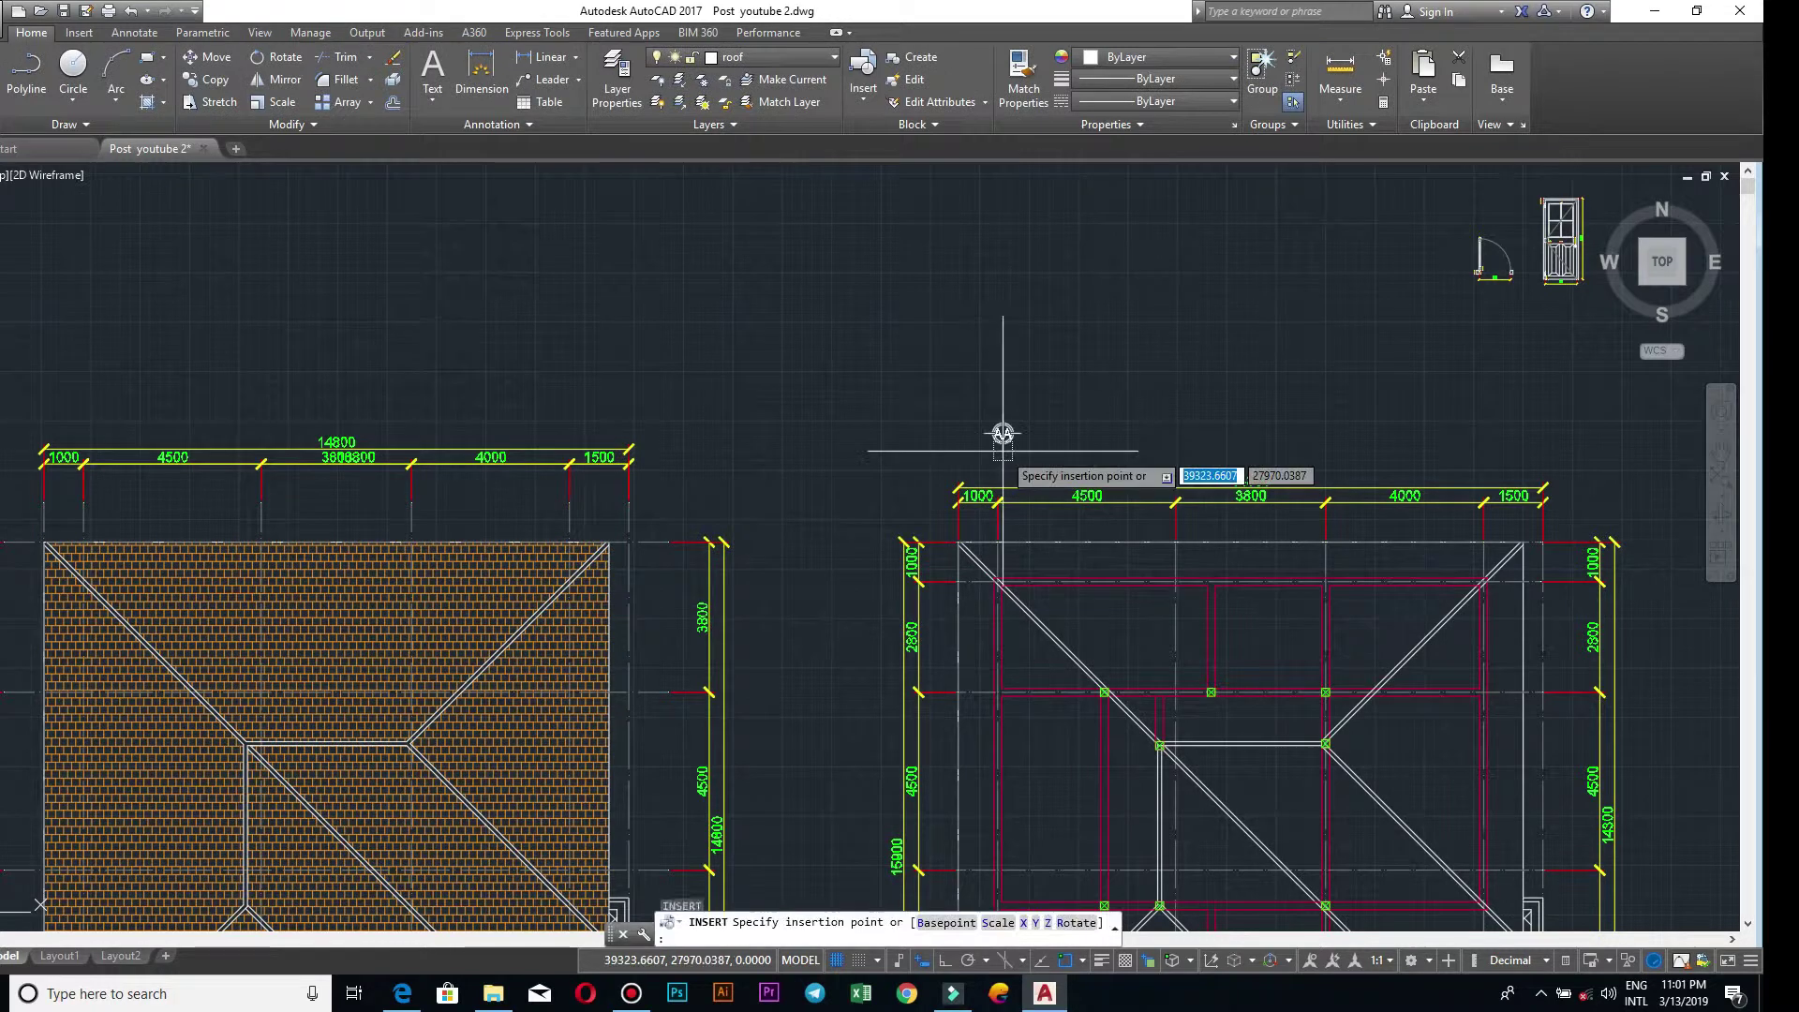
- Place the bubble above the left roof plan's top-left dimension, lettered A
{"action": "scroll", "coordinate": [971, 361], "scroll_direction": "up", "scroll_amount": 3}
{"action": "middle_click_drag", "start_coordinate": [984, 542], "coordinate": [992, 309]}
{"action": "scroll", "coordinate": [1064, 494], "scroll_direction": "down", "scroll_amount": 3}
{"action": "scroll", "coordinate": [1086, 479], "scroll_direction": "down", "scroll_amount": 3}
{"action": "scroll", "coordinate": [1037, 402], "scroll_direction": "up", "scroll_amount": 1}
{"action": "scroll", "coordinate": [1012, 382], "scroll_direction": "up", "scroll_amount": 3}
{"action": "scroll", "coordinate": [988, 370], "scroll_direction": "up", "scroll_amount": 2}
{"action": "middle_click_drag", "start_coordinate": [989, 370], "coordinate": [989, 300]}
{"action": "scroll", "coordinate": [989, 300], "scroll_direction": "down", "scroll_amount": 5}
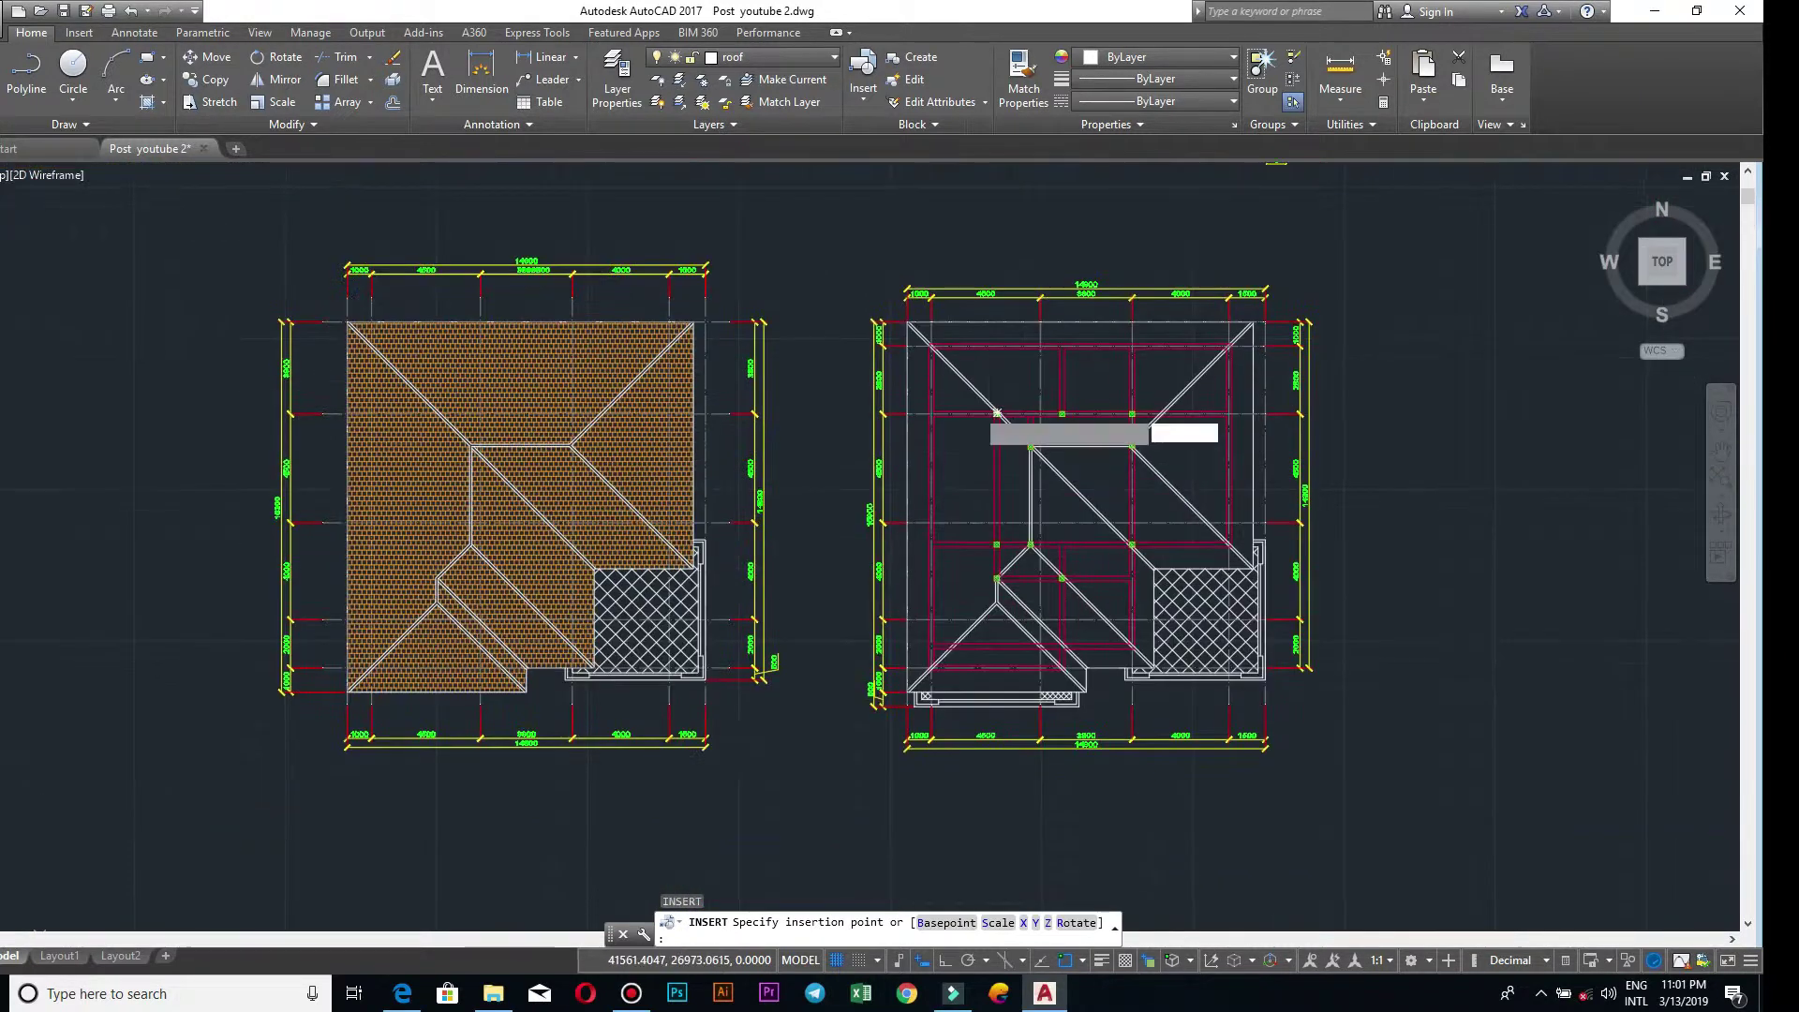
{"action": "middle_click_drag", "start_coordinate": [843, 374], "coordinate": [937, 381]}
{"action": "scroll", "coordinate": [621, 314], "scroll_direction": "up", "scroll_amount": 2}
{"action": "scroll", "coordinate": [807, 306], "scroll_direction": "up", "scroll_amount": 2}
{"action": "scroll", "coordinate": [867, 273], "scroll_direction": "up", "scroll_amount": 4}
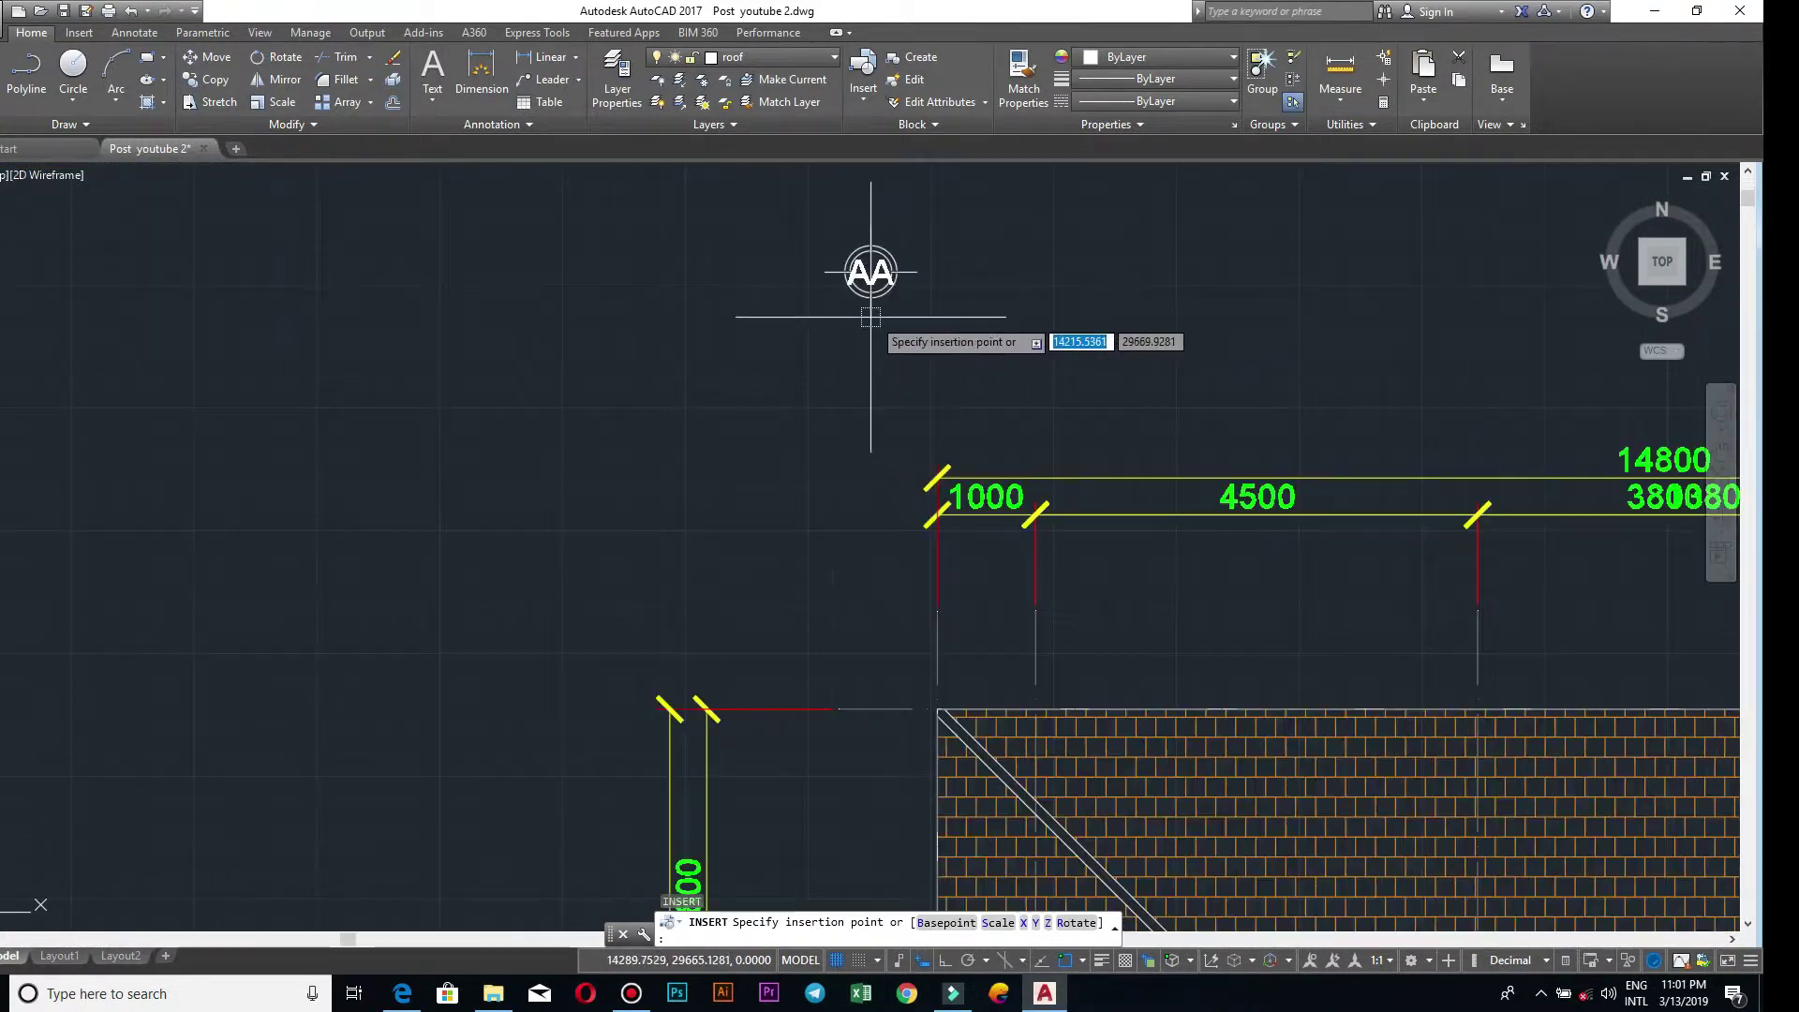
{"action": "scroll", "coordinate": [978, 363], "scroll_direction": "up", "scroll_amount": 2}
{"action": "scroll", "coordinate": [978, 364], "scroll_direction": "up", "scroll_amount": 1}
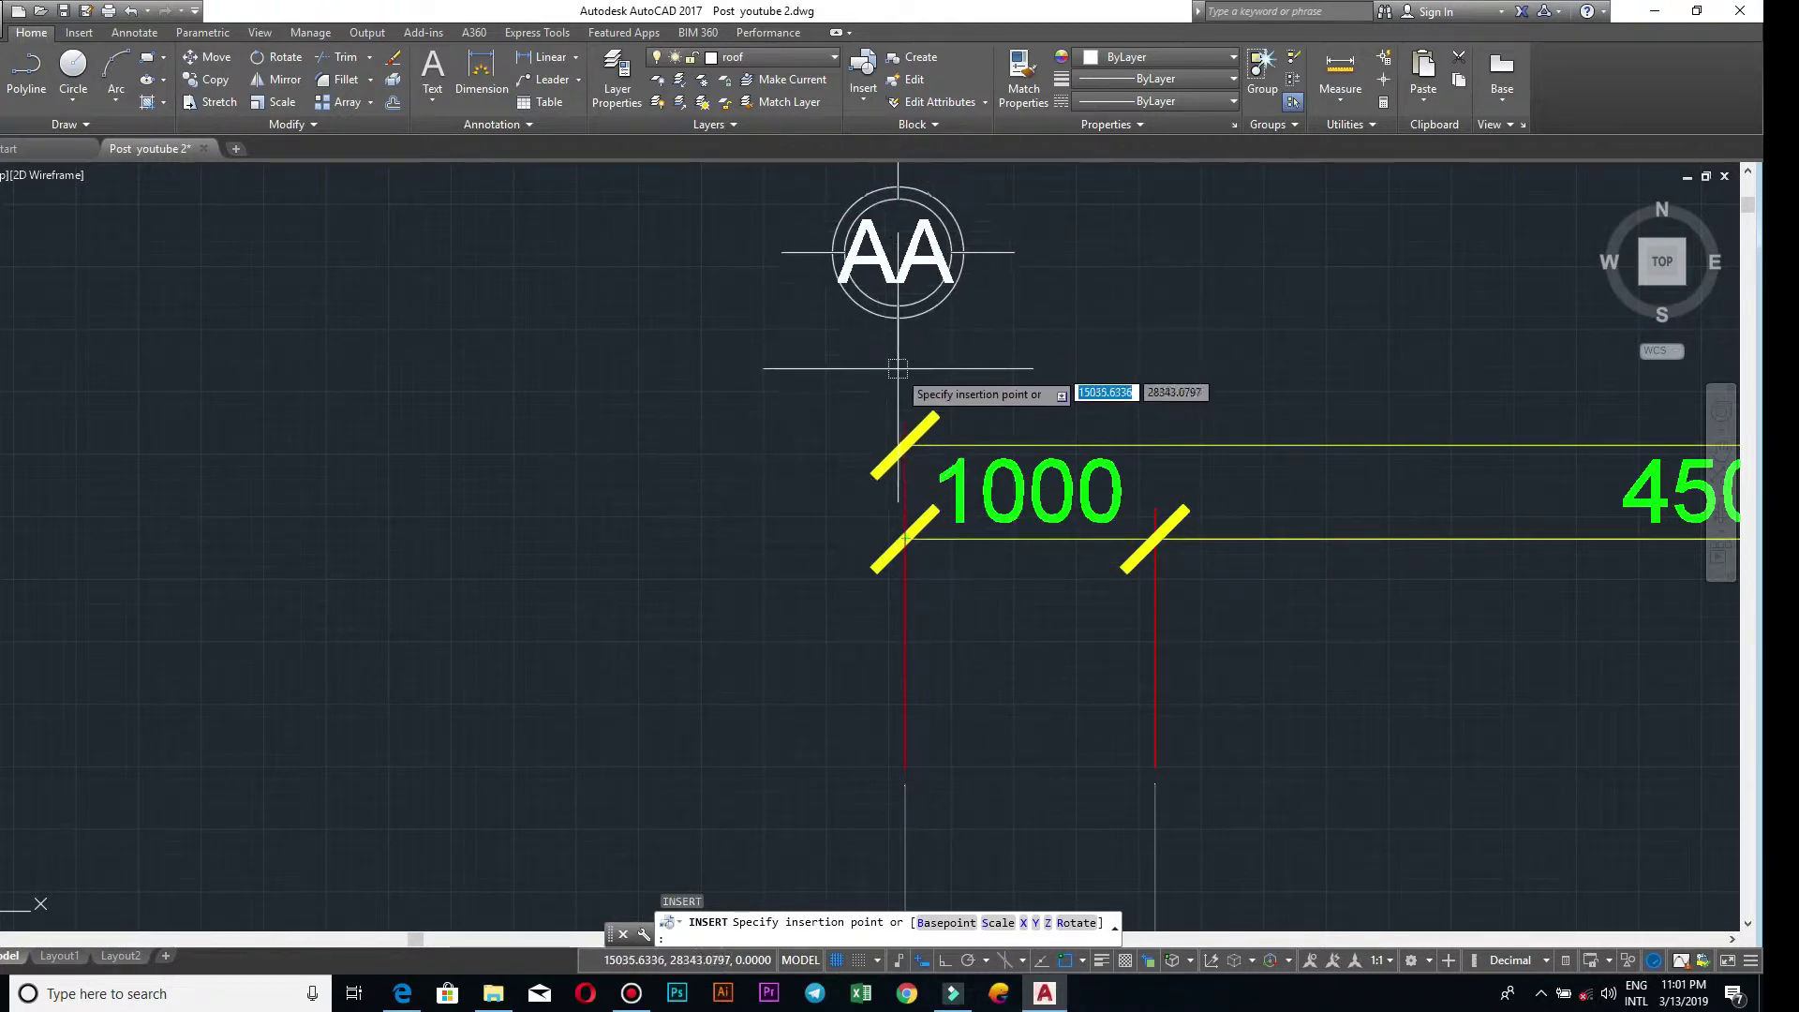
{"action": "left_click", "coordinate": [905, 414]}
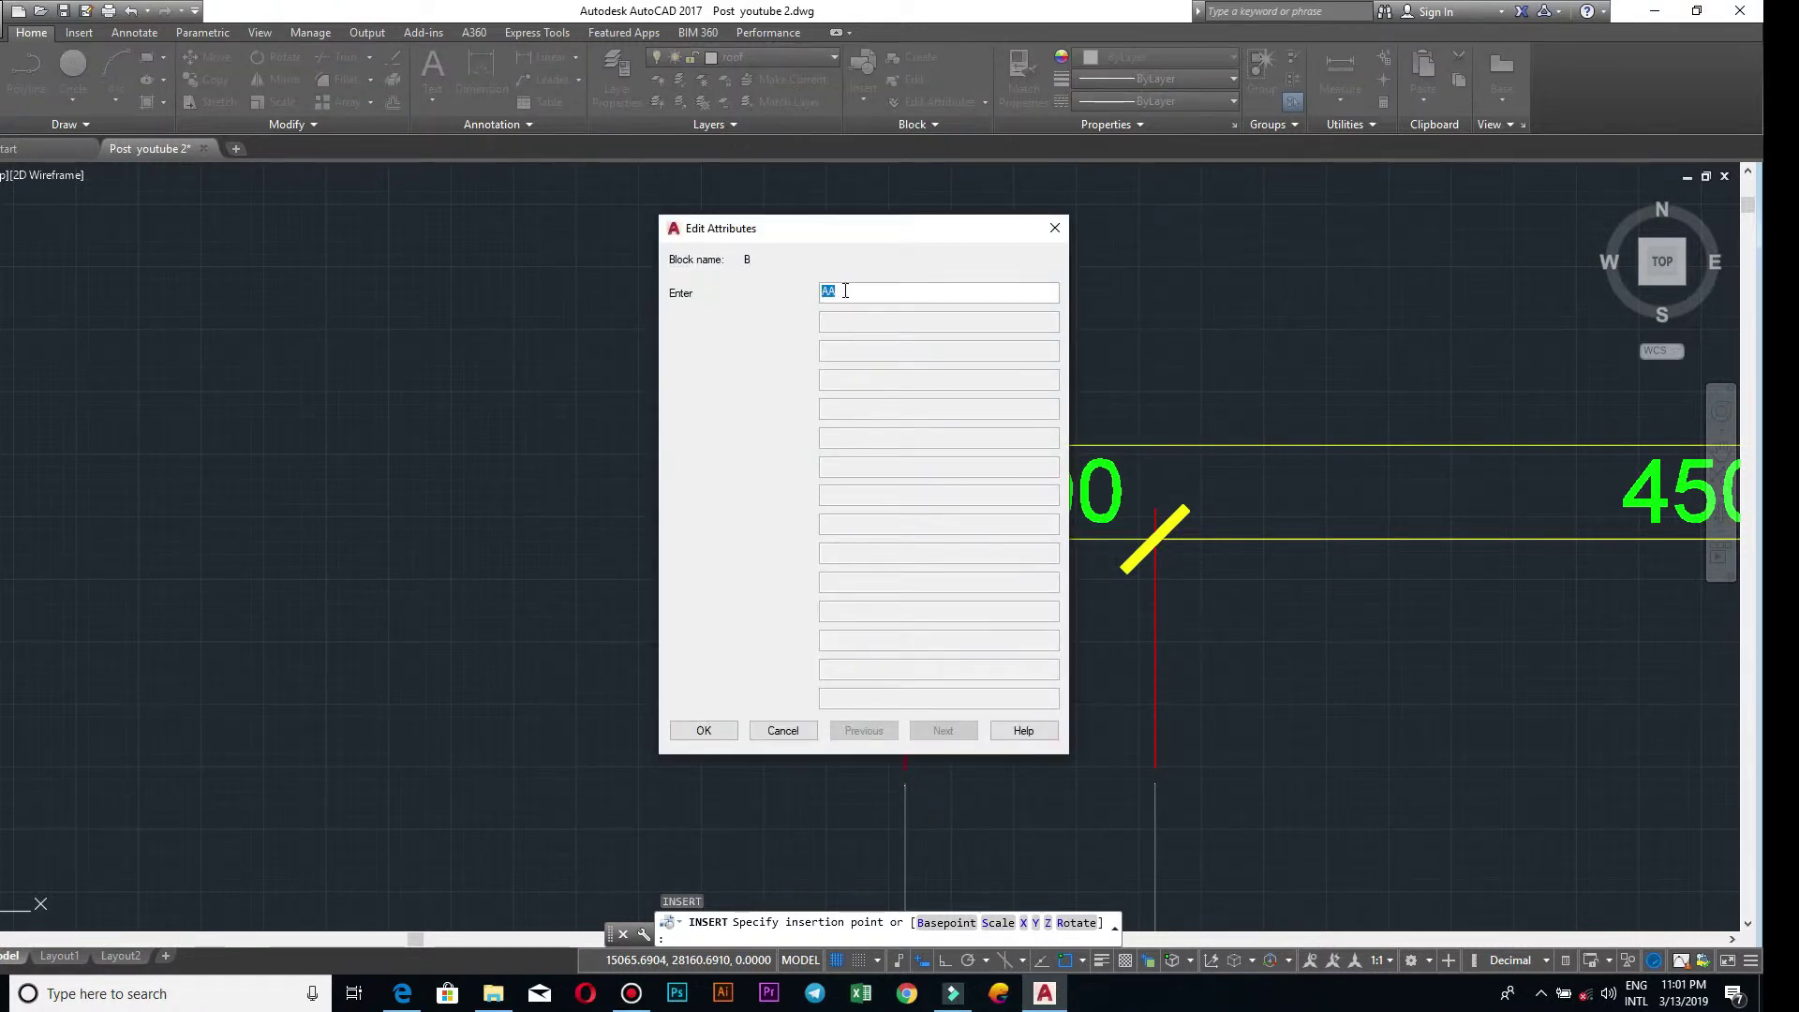
{"action": "left_click", "coordinate": [722, 732]}
{"action": "scroll", "coordinate": [855, 553], "scroll_direction": "down", "scroll_amount": 2}
{"action": "scroll", "coordinate": [1113, 349], "scroll_direction": "down", "scroll_amount": 2}
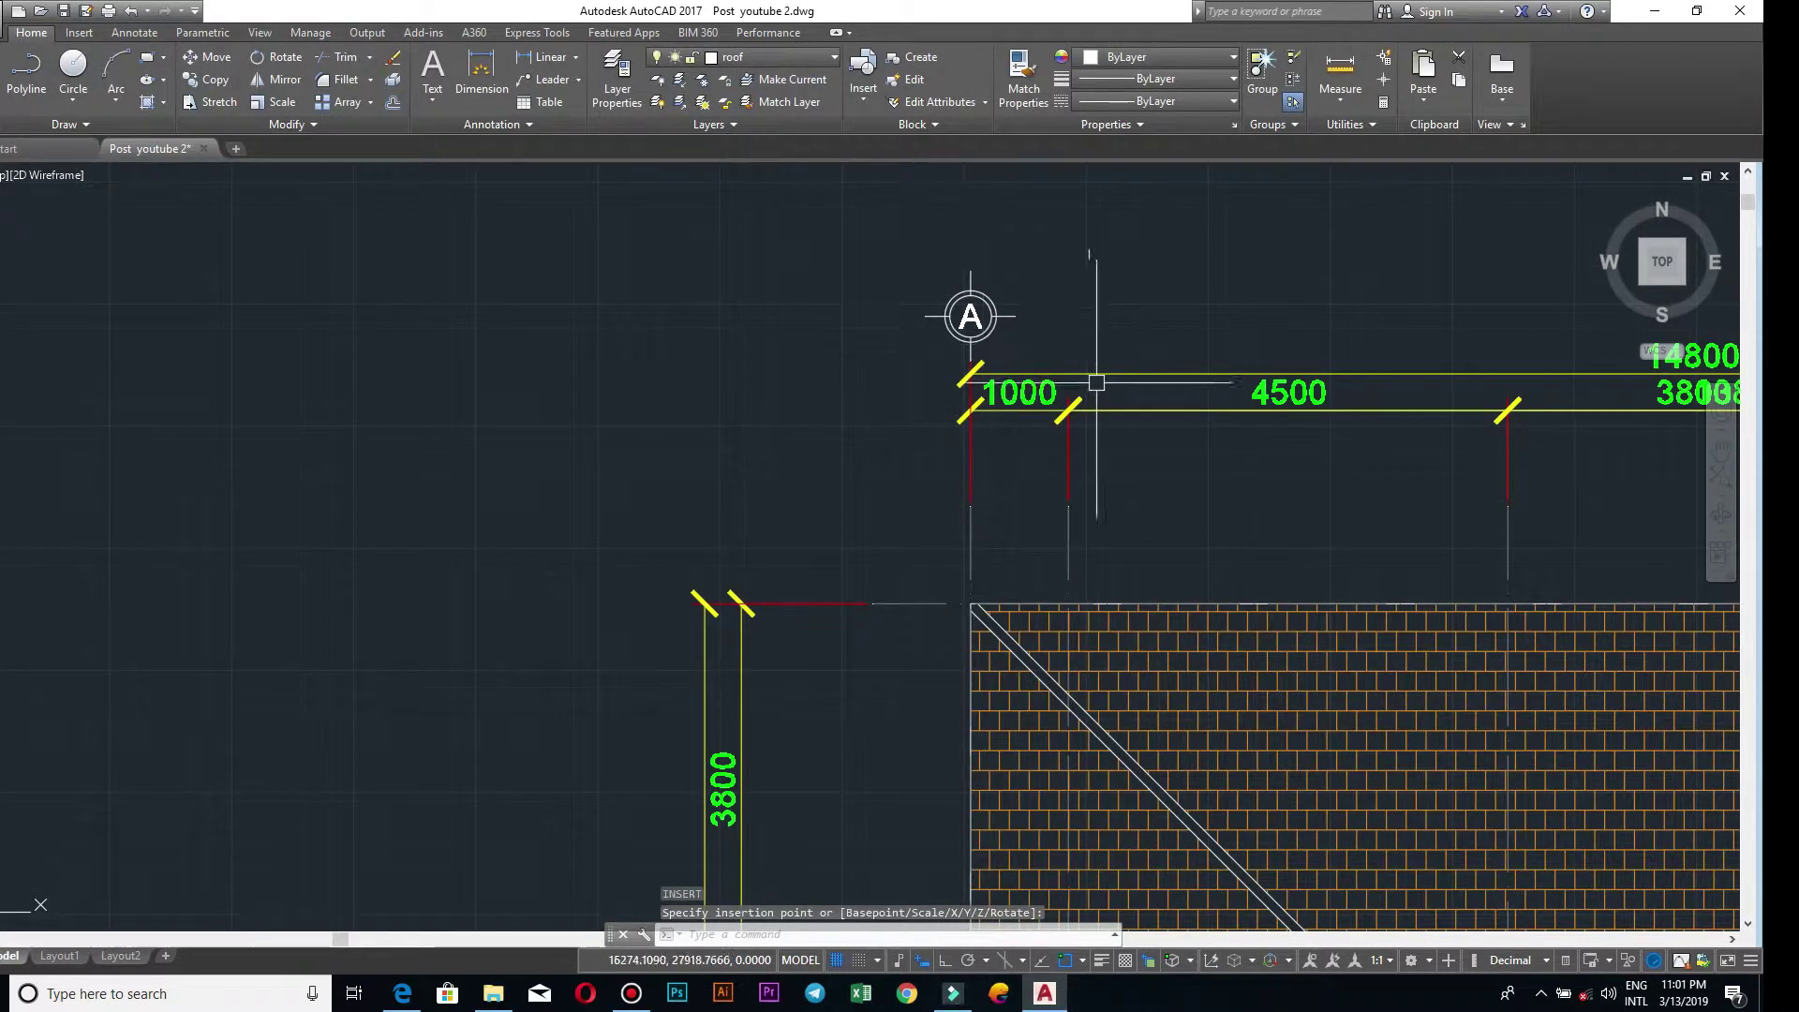
- Copy grid bubble A from the dimension-tick base point, with Ortho (F8) on
{"action": "scroll", "coordinate": [1078, 350], "scroll_direction": "up", "scroll_amount": 2}
{"action": "scroll", "coordinate": [1078, 349], "scroll_direction": "up", "scroll_amount": 2}
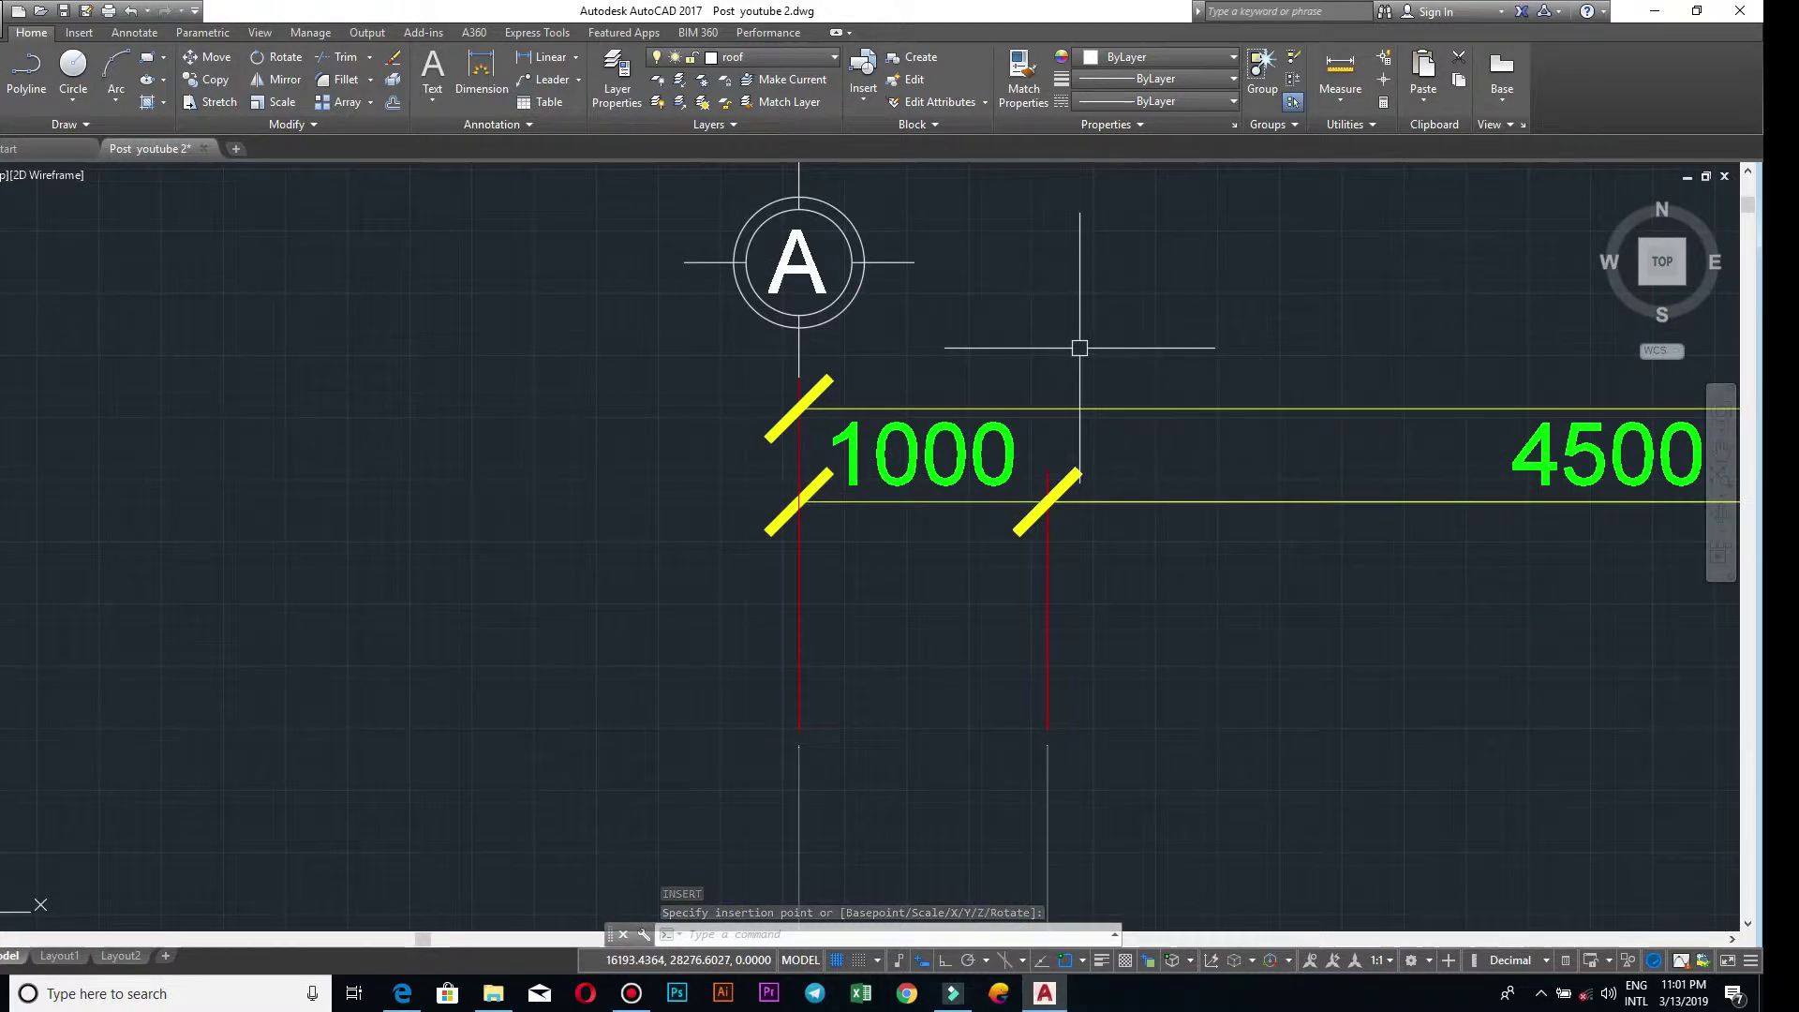
{"action": "scroll", "coordinate": [1080, 348], "scroll_direction": "down", "scroll_amount": 3}
{"action": "scroll", "coordinate": [1106, 328], "scroll_direction": "down", "scroll_amount": 2}
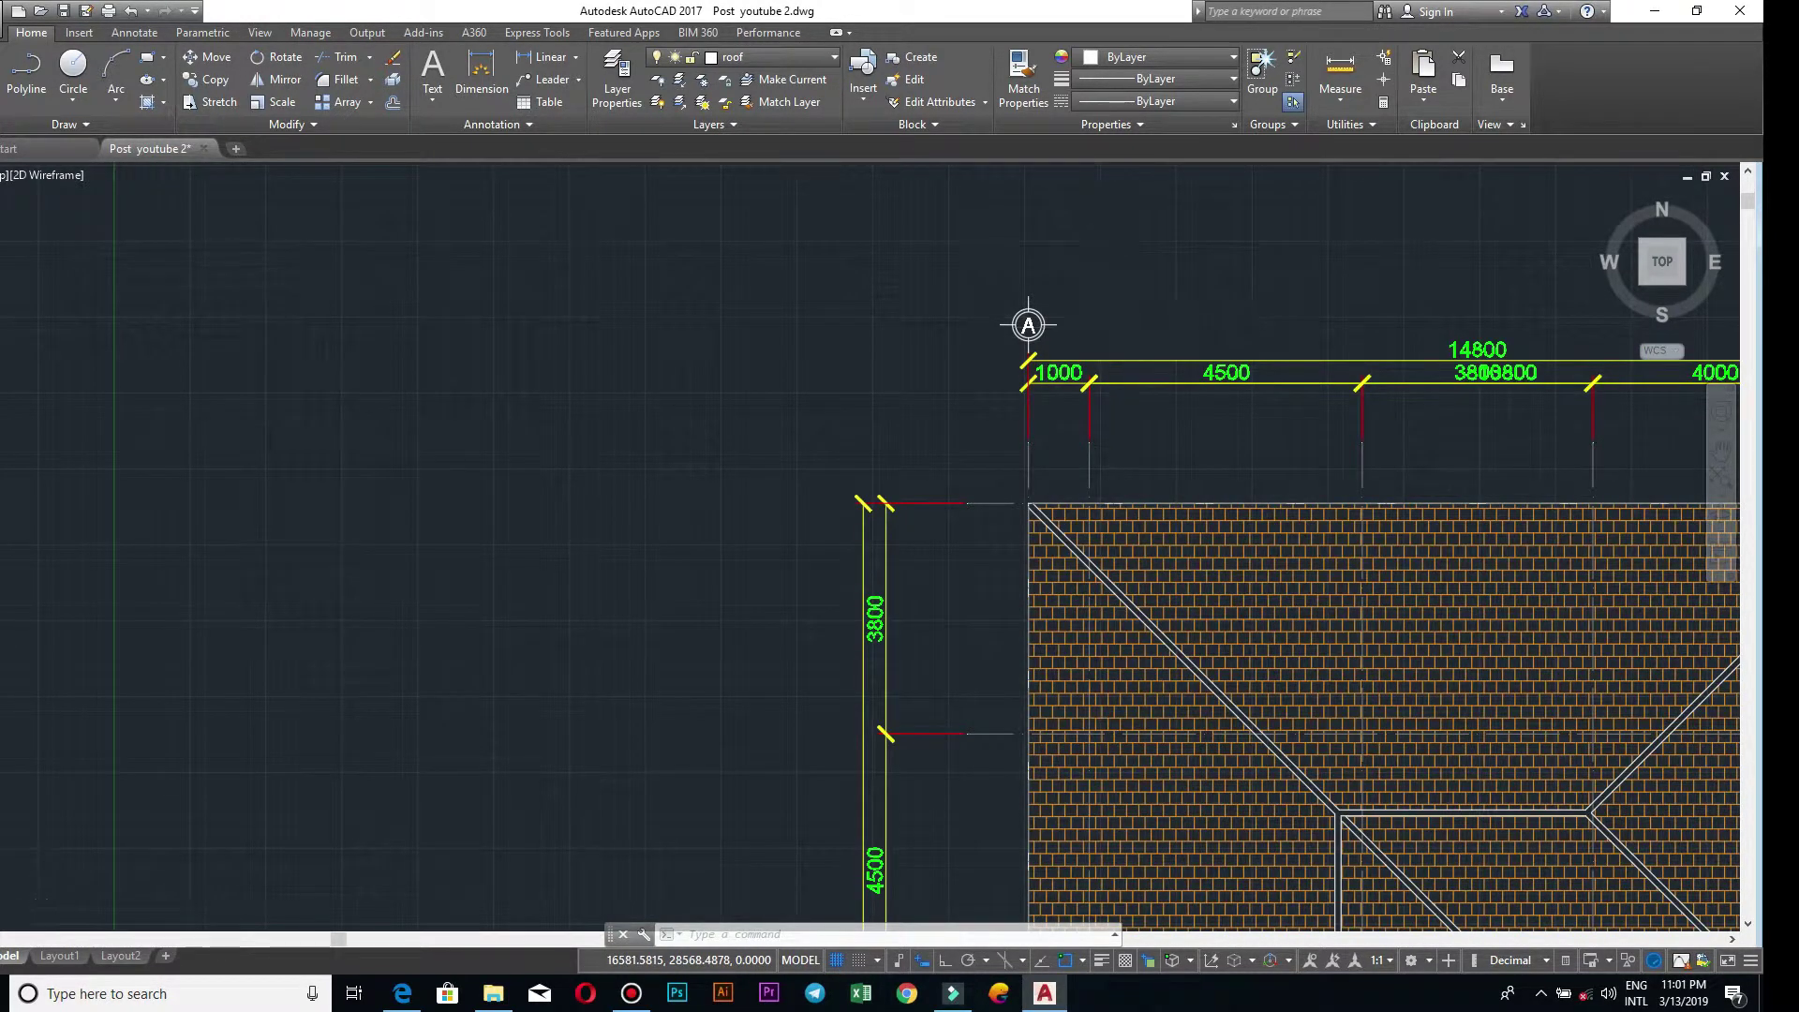
{"action": "scroll", "coordinate": [1120, 327], "scroll_direction": "up", "scroll_amount": 2}
{"action": "scroll", "coordinate": [1221, 342], "scroll_direction": "down", "scroll_amount": 2}
{"action": "scroll", "coordinate": [1087, 370], "scroll_direction": "down", "scroll_amount": 3}
{"action": "scroll", "coordinate": [1115, 365], "scroll_direction": "down", "scroll_amount": 3}
{"action": "scroll", "coordinate": [1128, 363], "scroll_direction": "up", "scroll_amount": 4}
{"action": "scroll", "coordinate": [1113, 417], "scroll_direction": "up", "scroll_amount": 1}
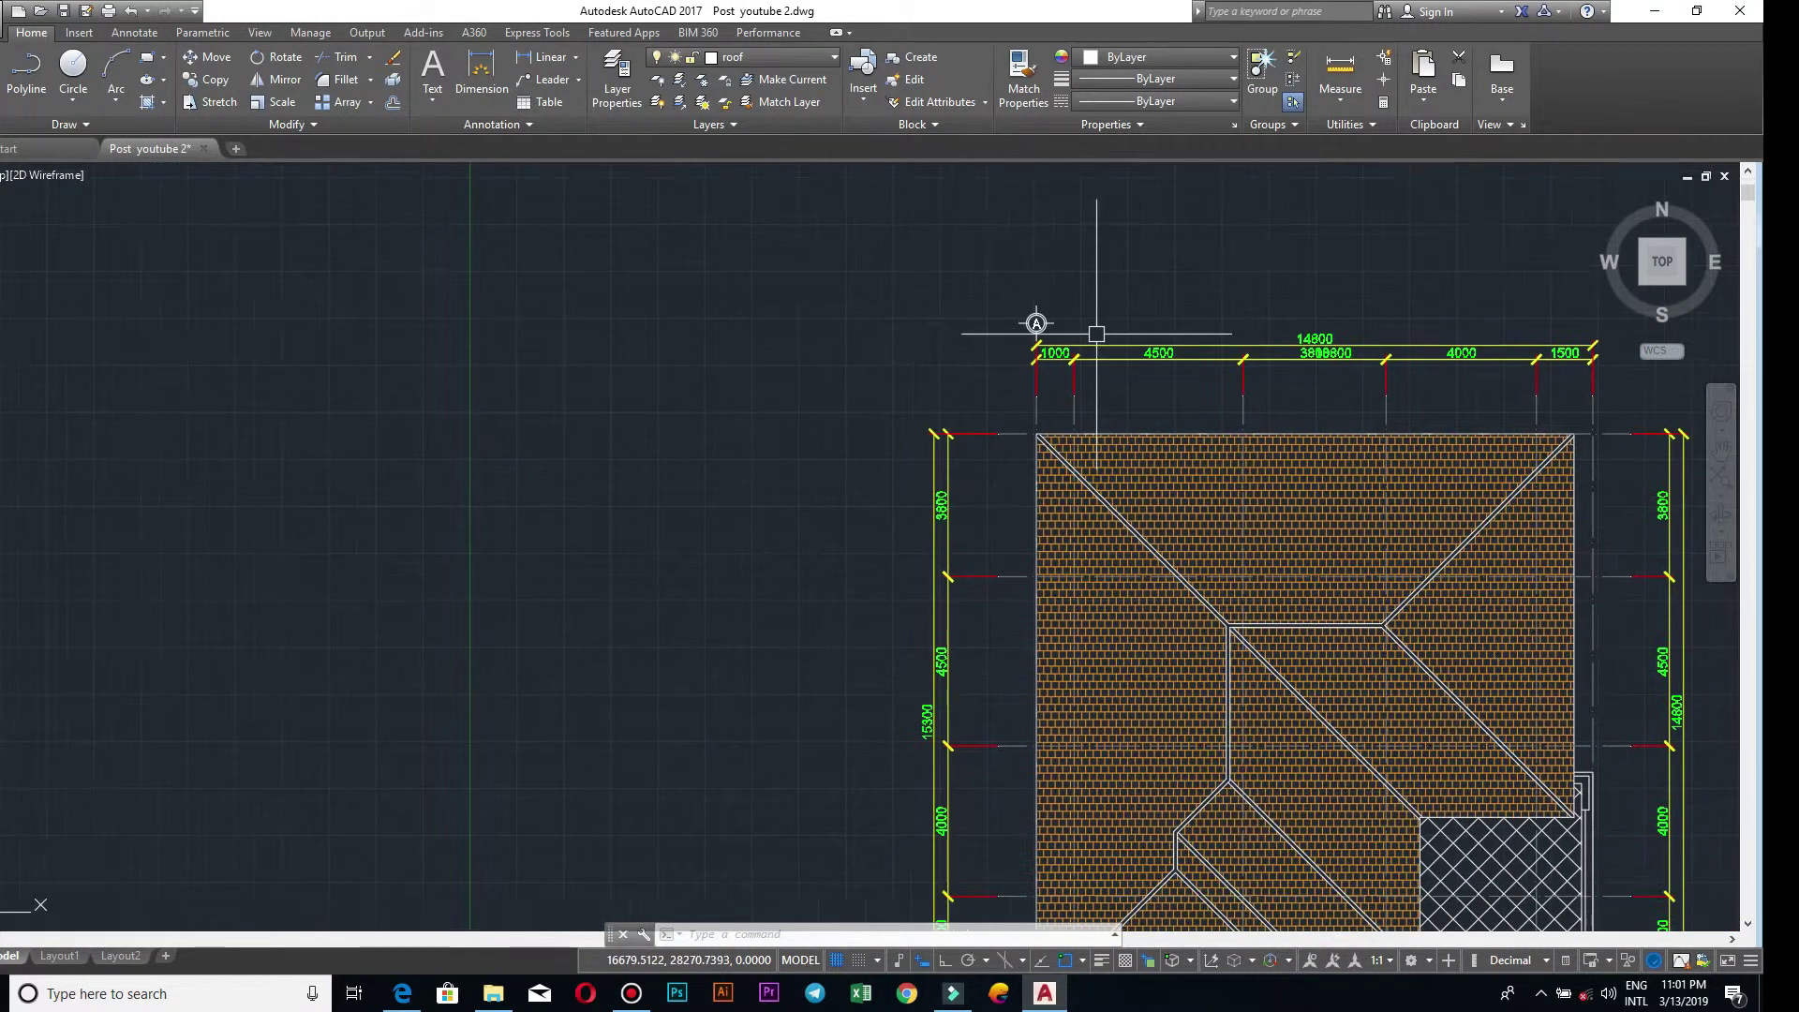
{"action": "scroll", "coordinate": [1096, 335], "scroll_direction": "up", "scroll_amount": 1}
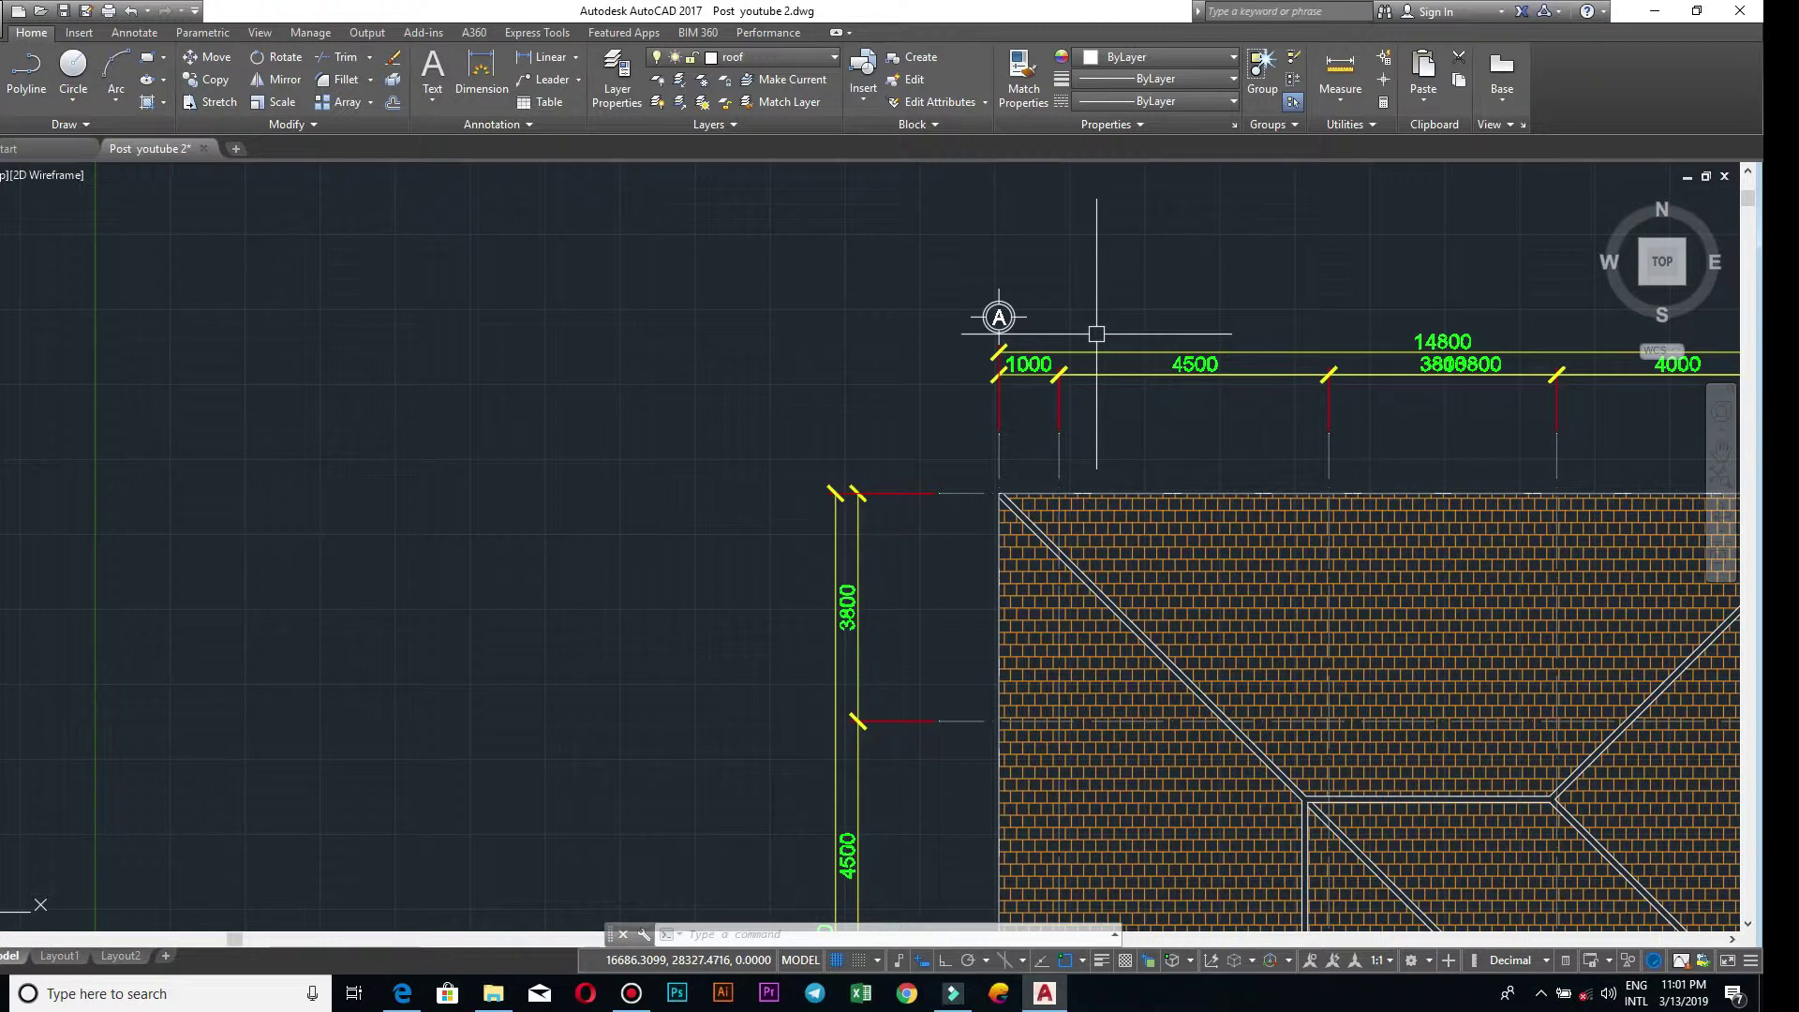
{"action": "scroll", "coordinate": [1057, 340], "scroll_direction": "up", "scroll_amount": 2}
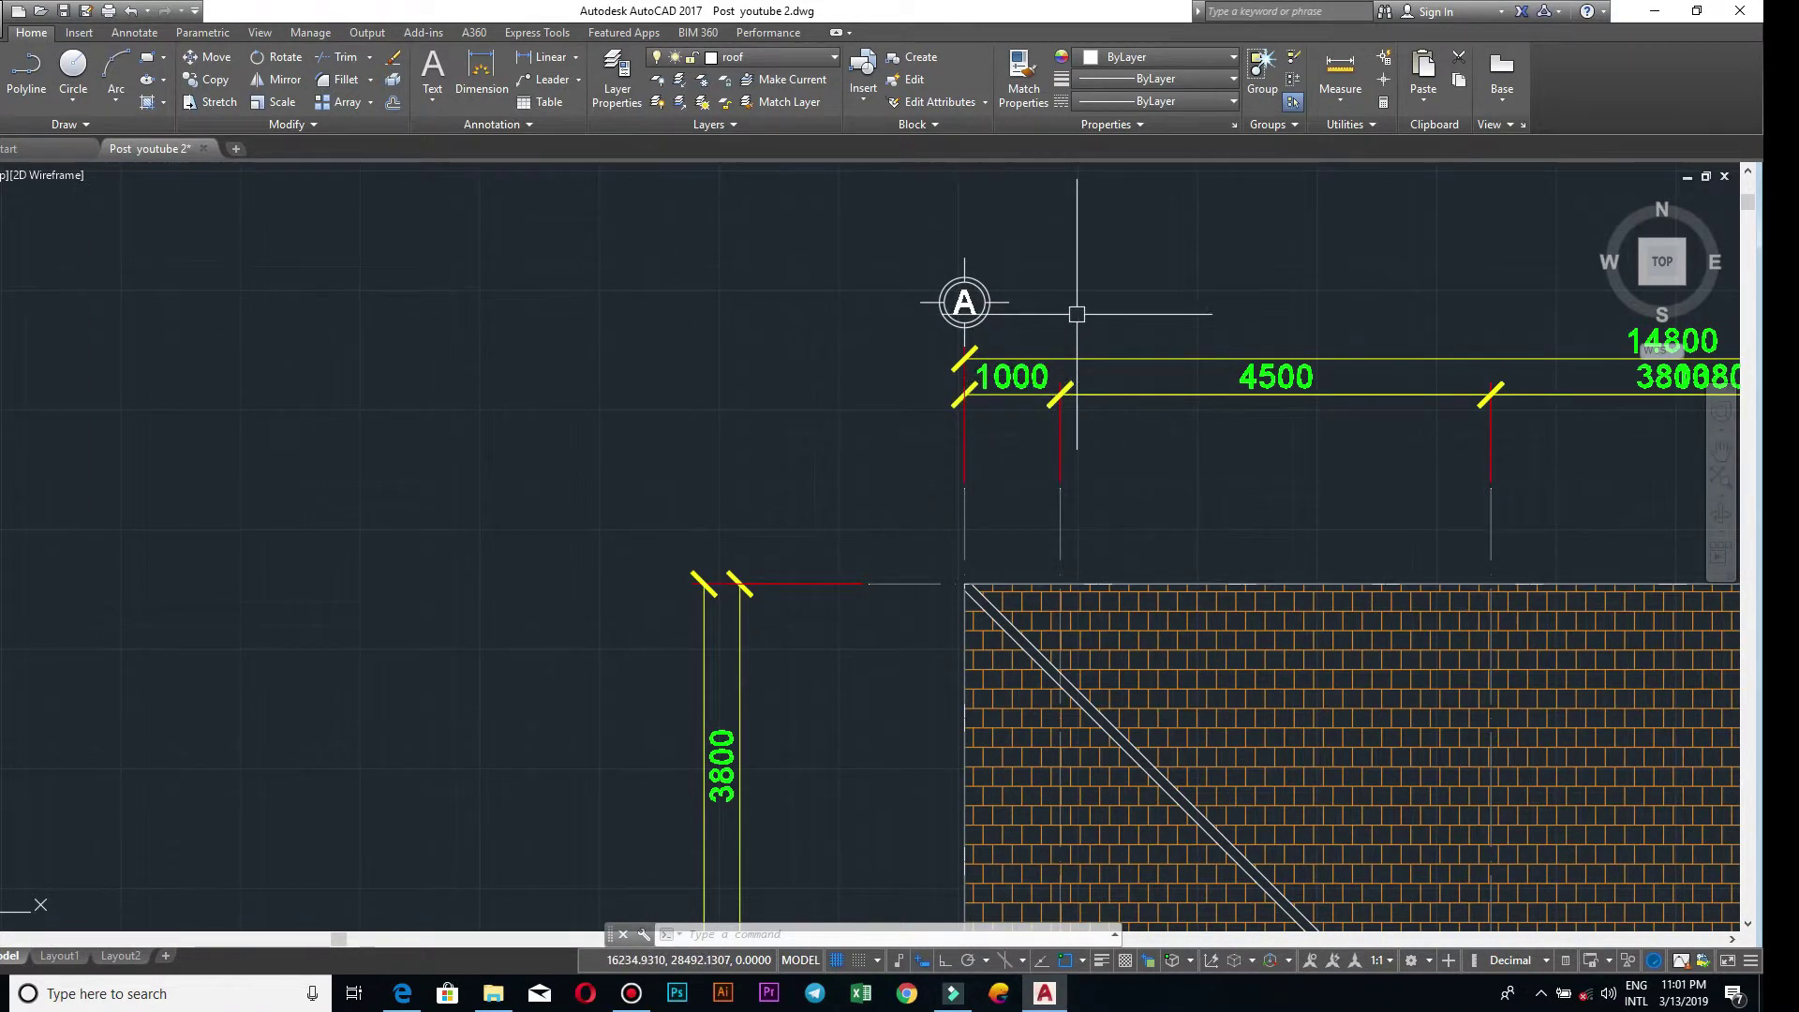
{"action": "left_click", "coordinate": [890, 218]}
{"action": "left_click", "coordinate": [1073, 361]}
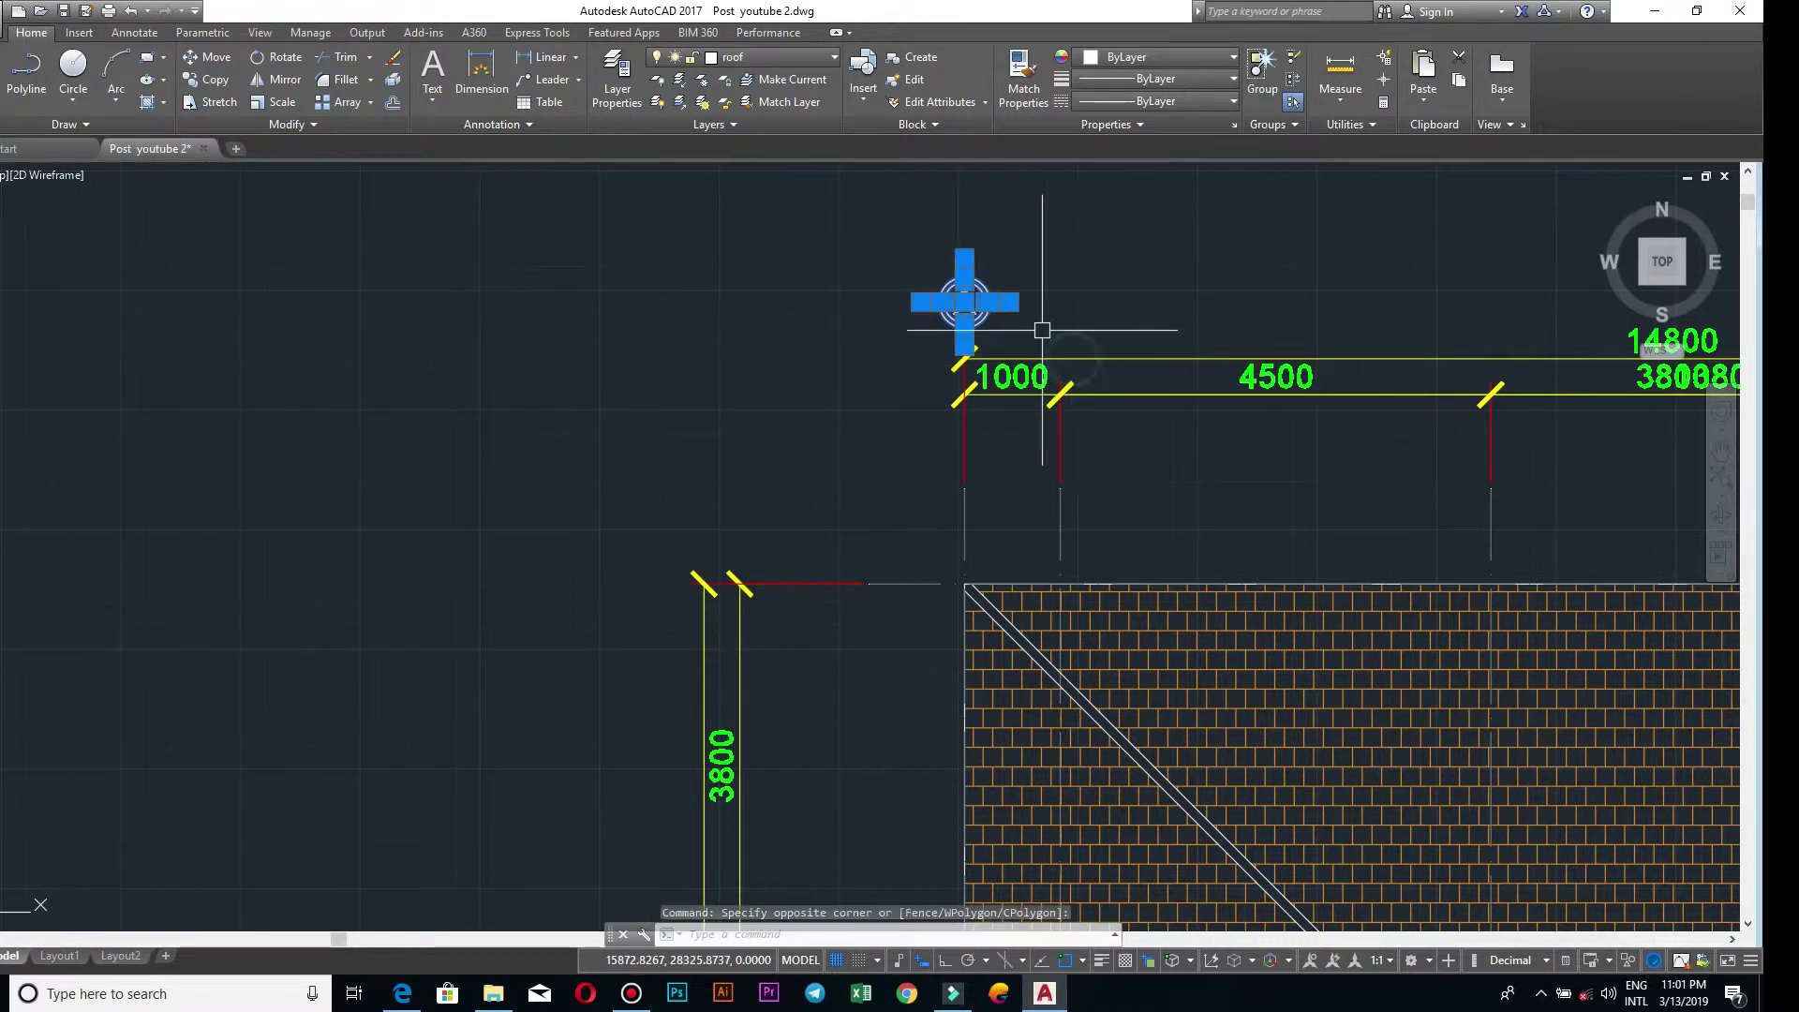
{"action": "type", "text": "CO"}
{"action": "key", "text": "Return"}
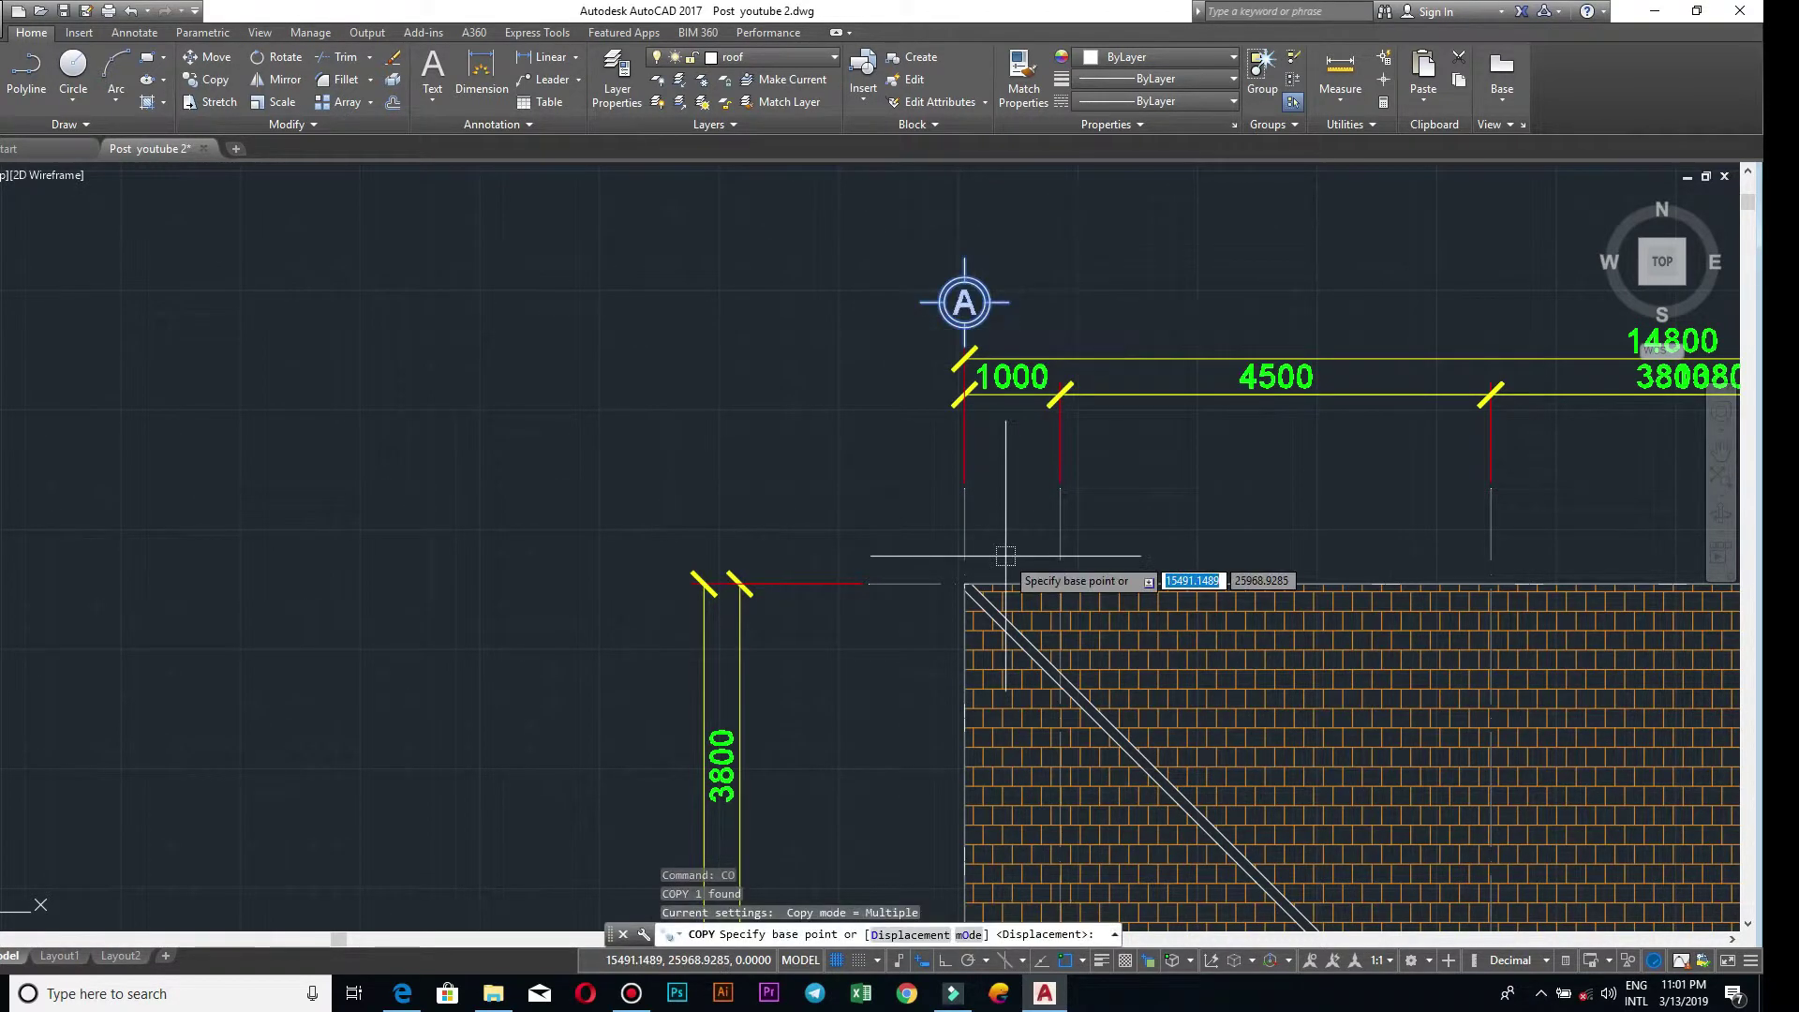
{"action": "scroll", "coordinate": [991, 344], "scroll_direction": "up", "scroll_amount": 2}
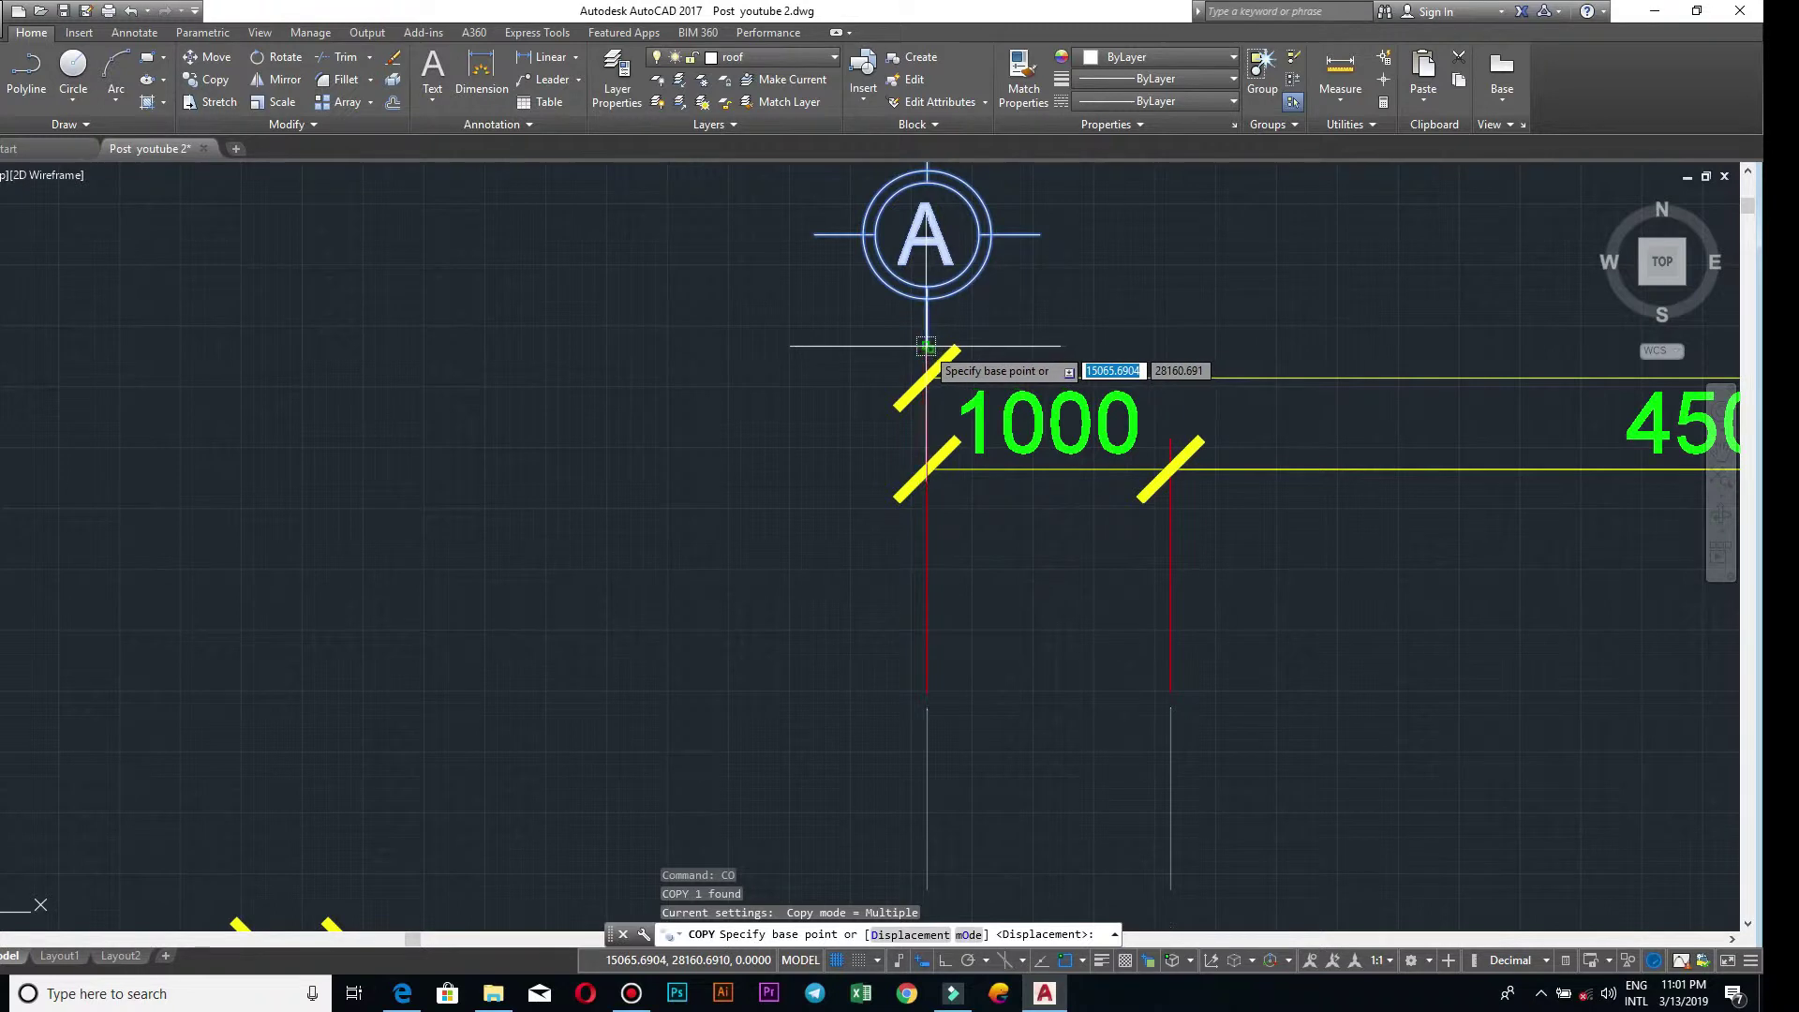
{"action": "scroll", "coordinate": [930, 334], "scroll_direction": "up", "scroll_amount": 4}
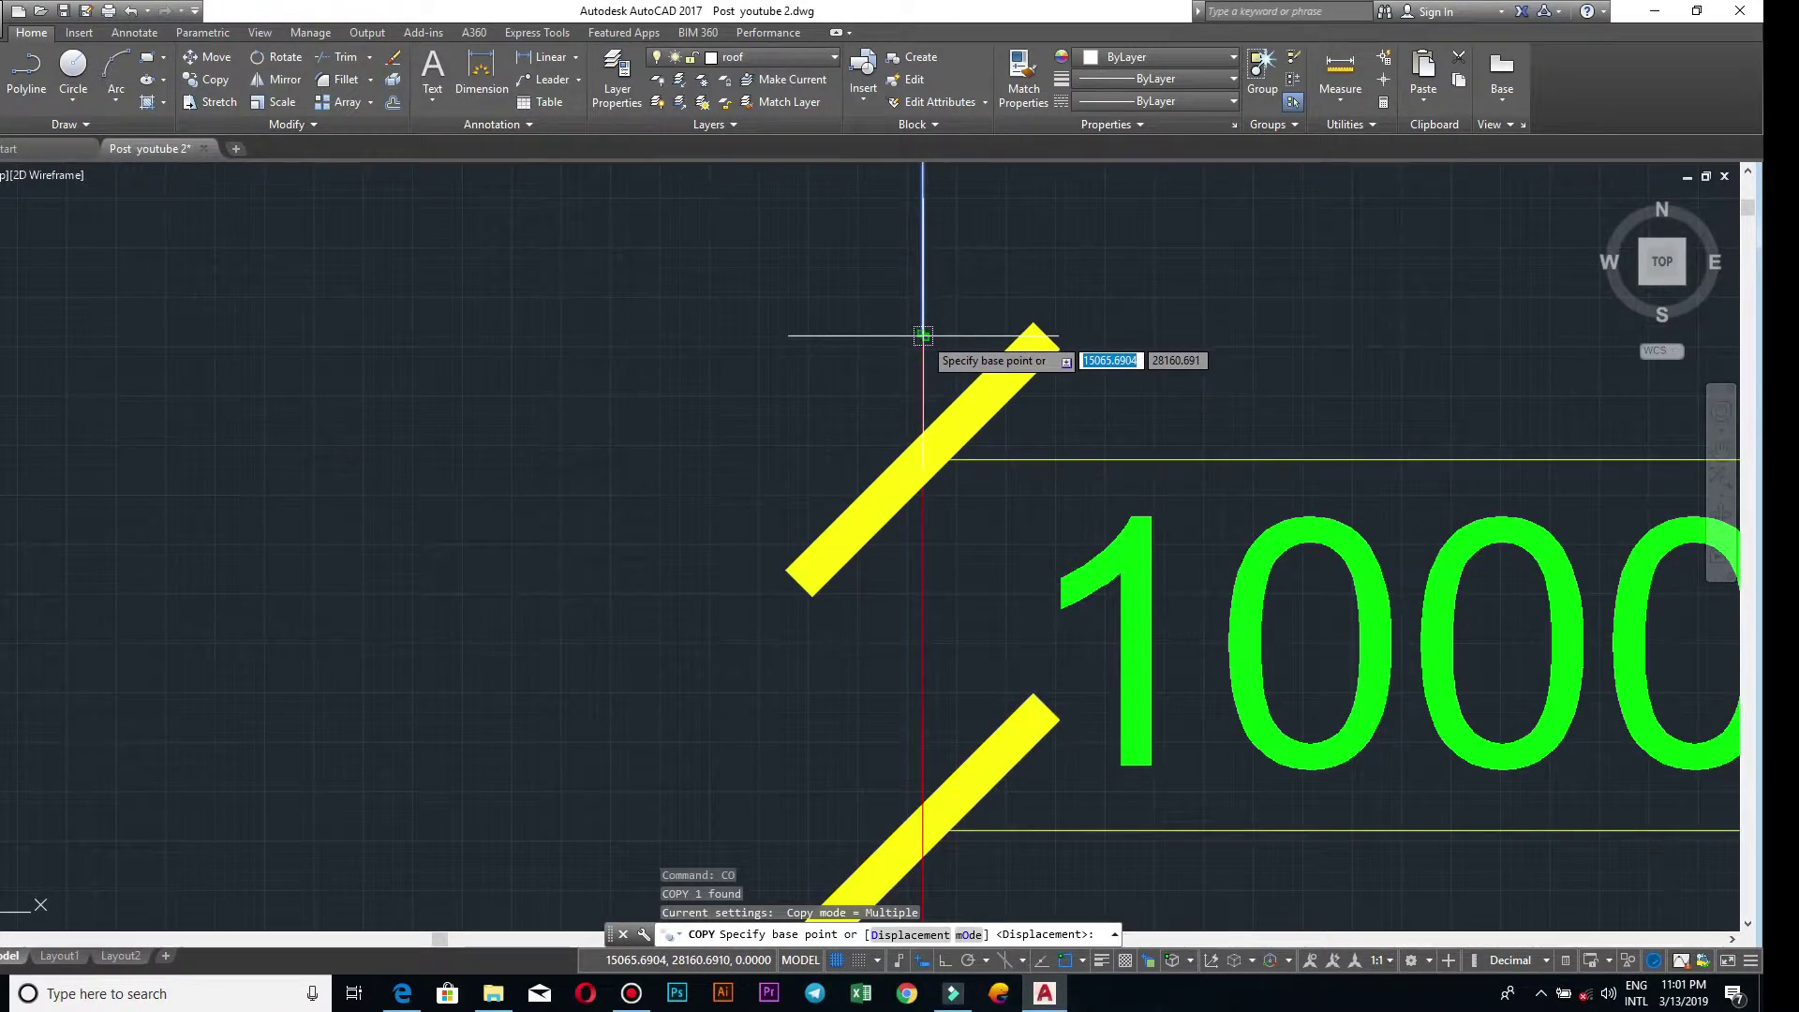
{"action": "left_click", "coordinate": [922, 335]}
{"action": "scroll", "coordinate": [937, 342], "scroll_direction": "down", "scroll_amount": 2}
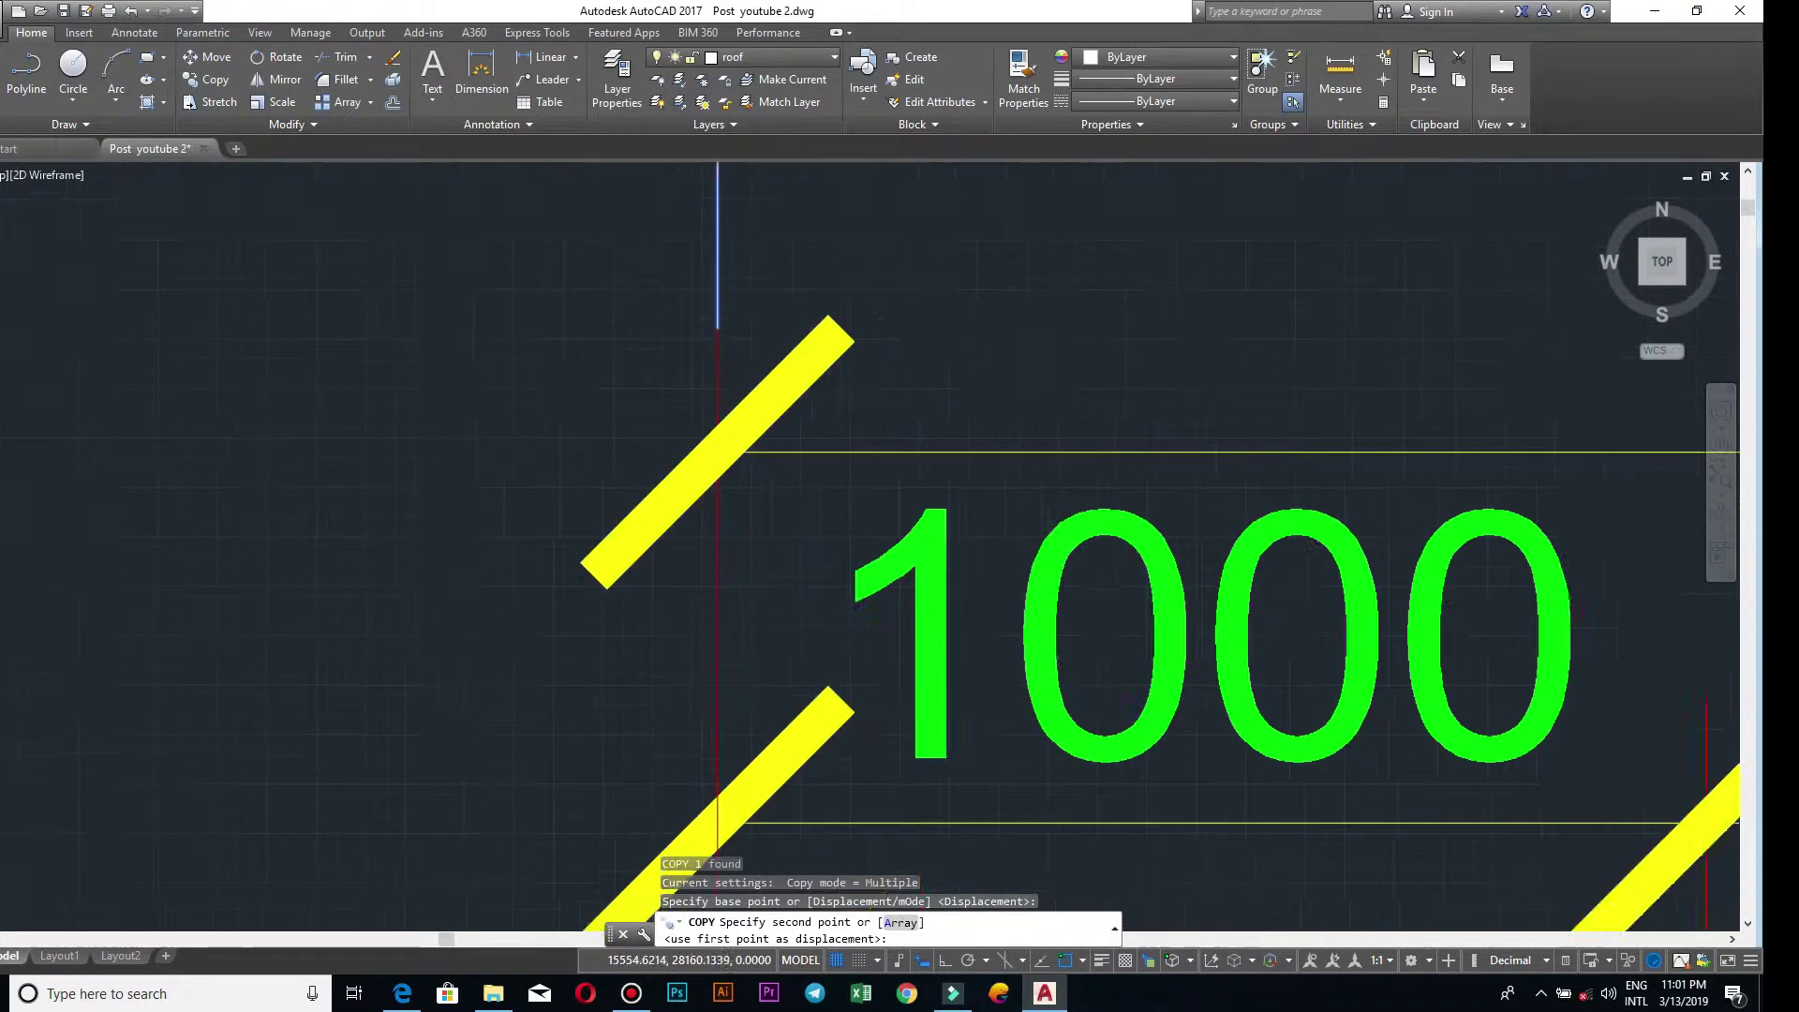
{"action": "scroll", "coordinate": [1089, 369], "scroll_direction": "up", "scroll_amount": 2}
{"action": "scroll", "coordinate": [1136, 361], "scroll_direction": "down", "scroll_amount": 5}
{"action": "key", "text": "F8"}
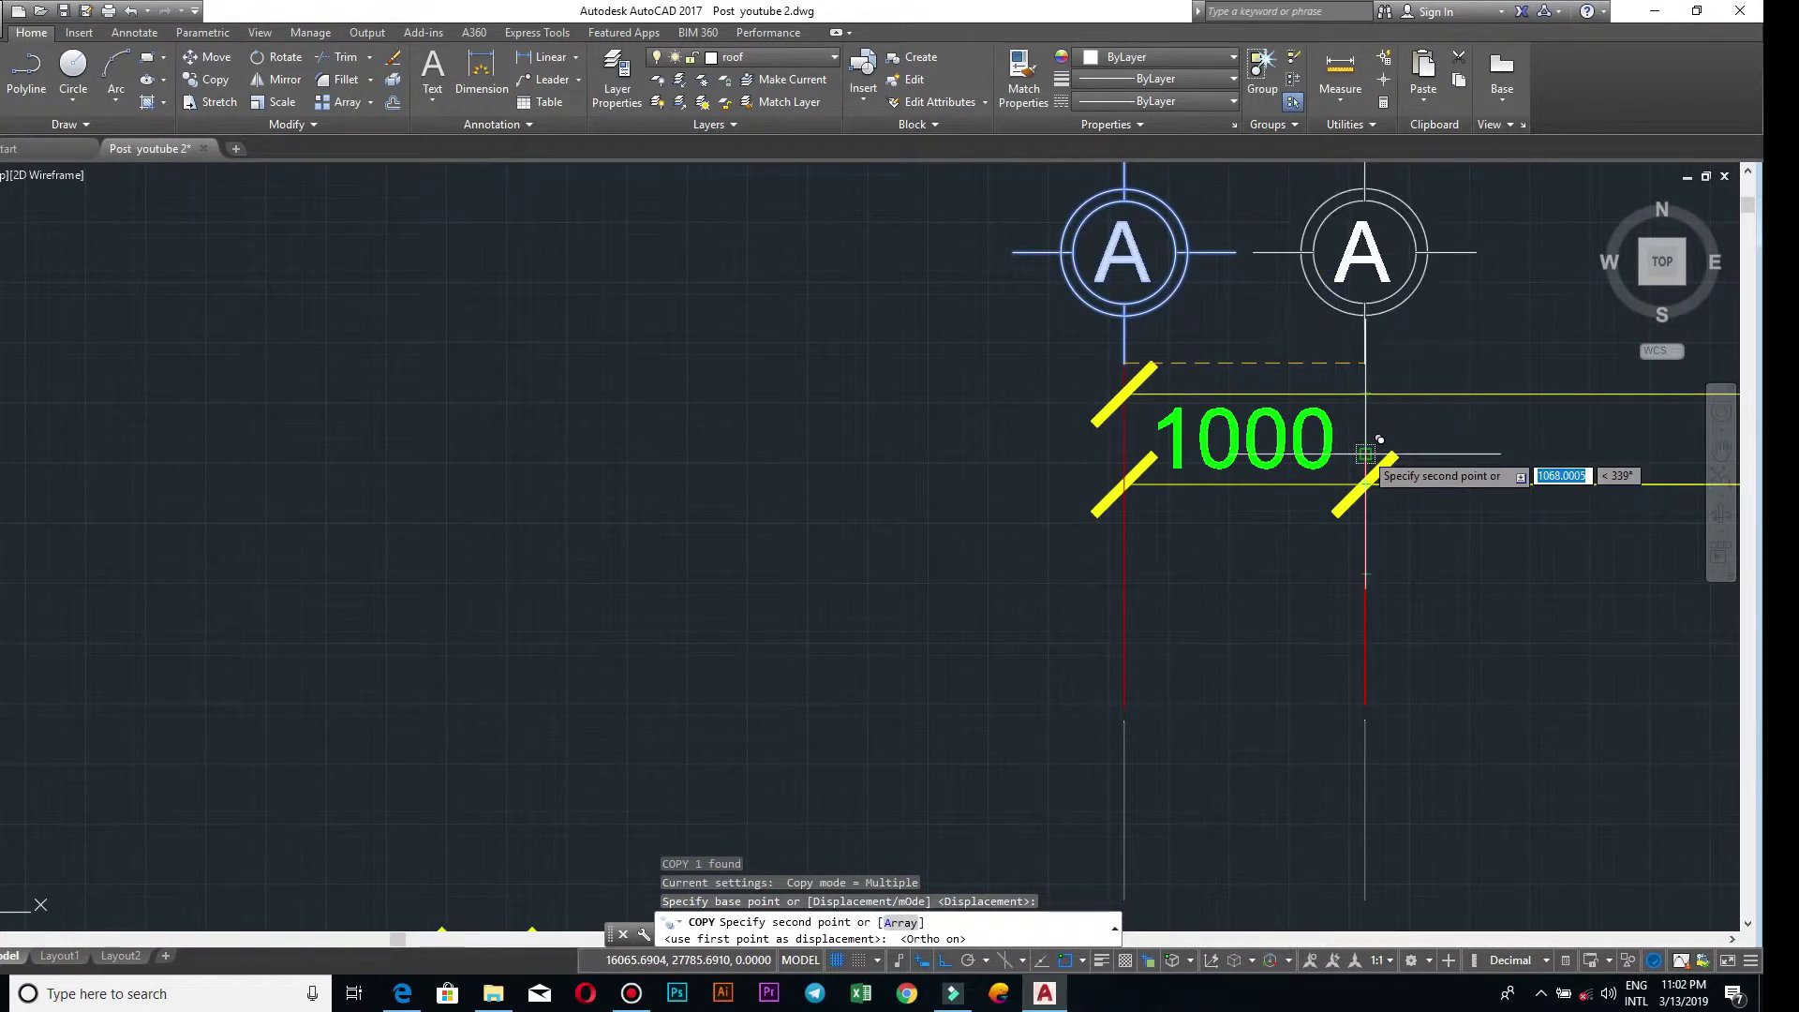
- Place A bubble copies above each remaining grid line along the top dimension row
{"action": "left_click", "coordinate": [1365, 363]}
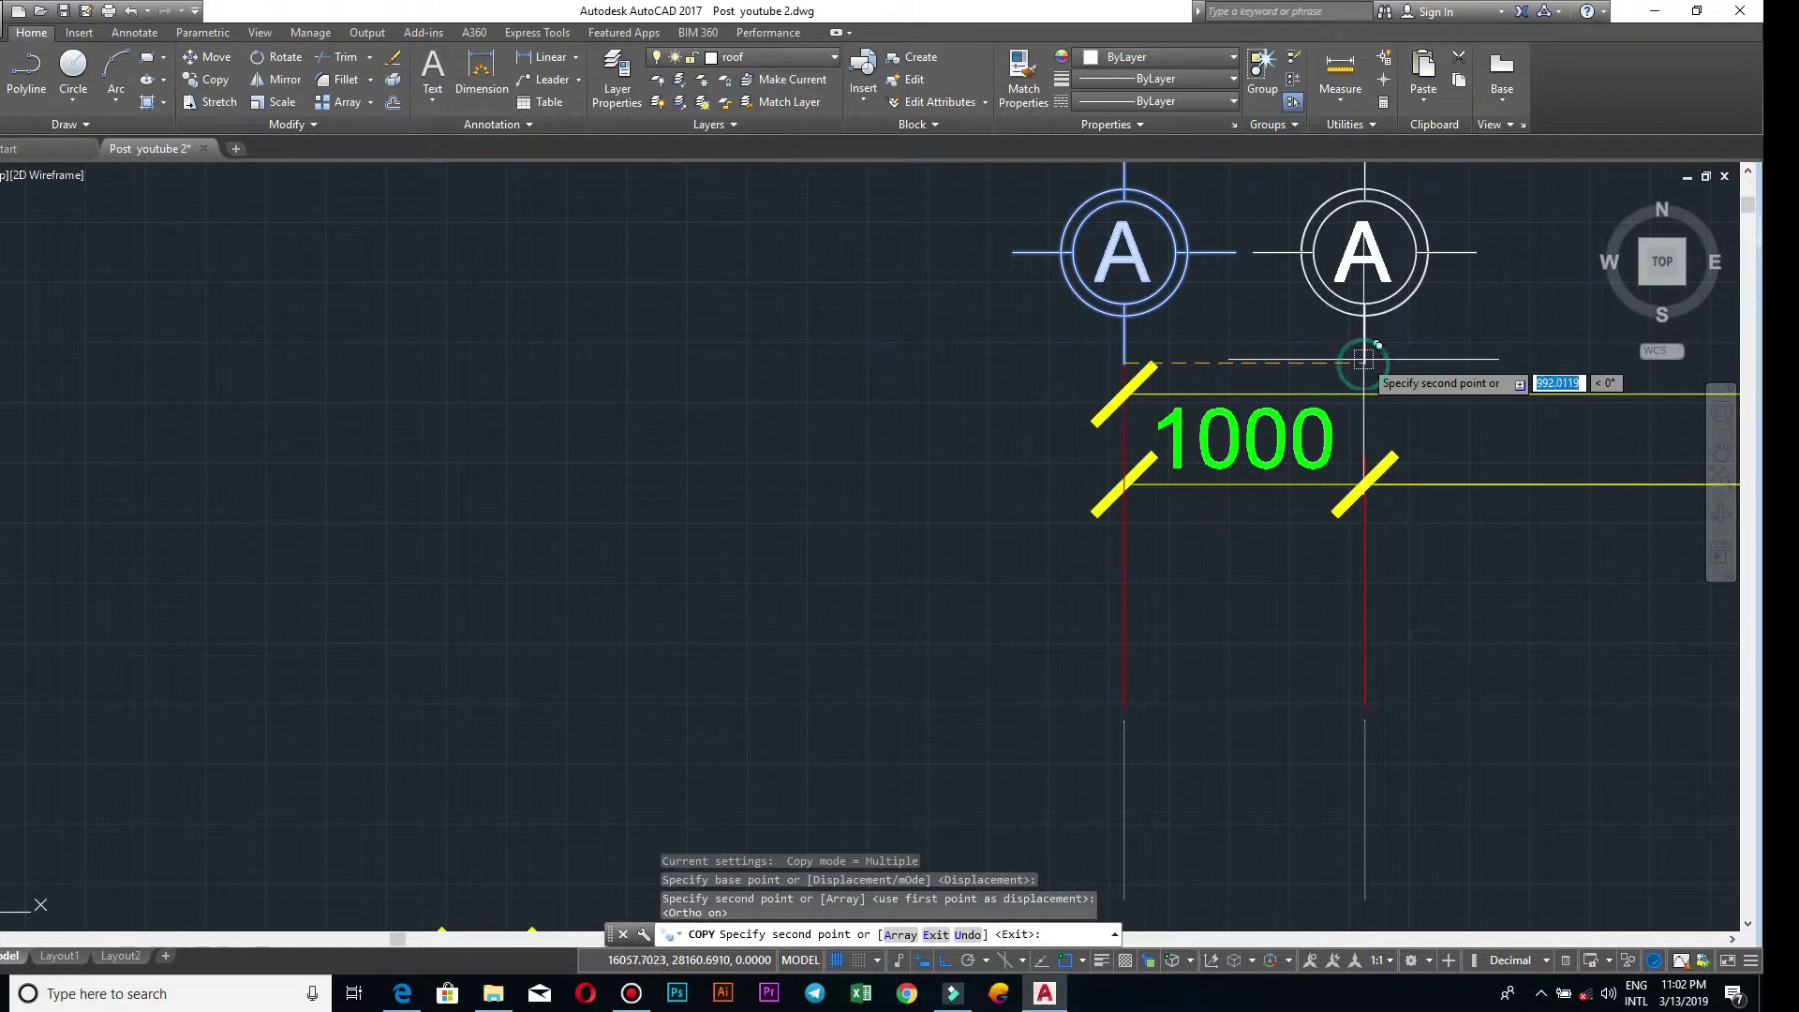
{"action": "middle_click_drag", "start_coordinate": [1459, 344], "coordinate": [1098, 344]}
{"action": "scroll", "coordinate": [1102, 344], "scroll_direction": "down", "scroll_amount": 4}
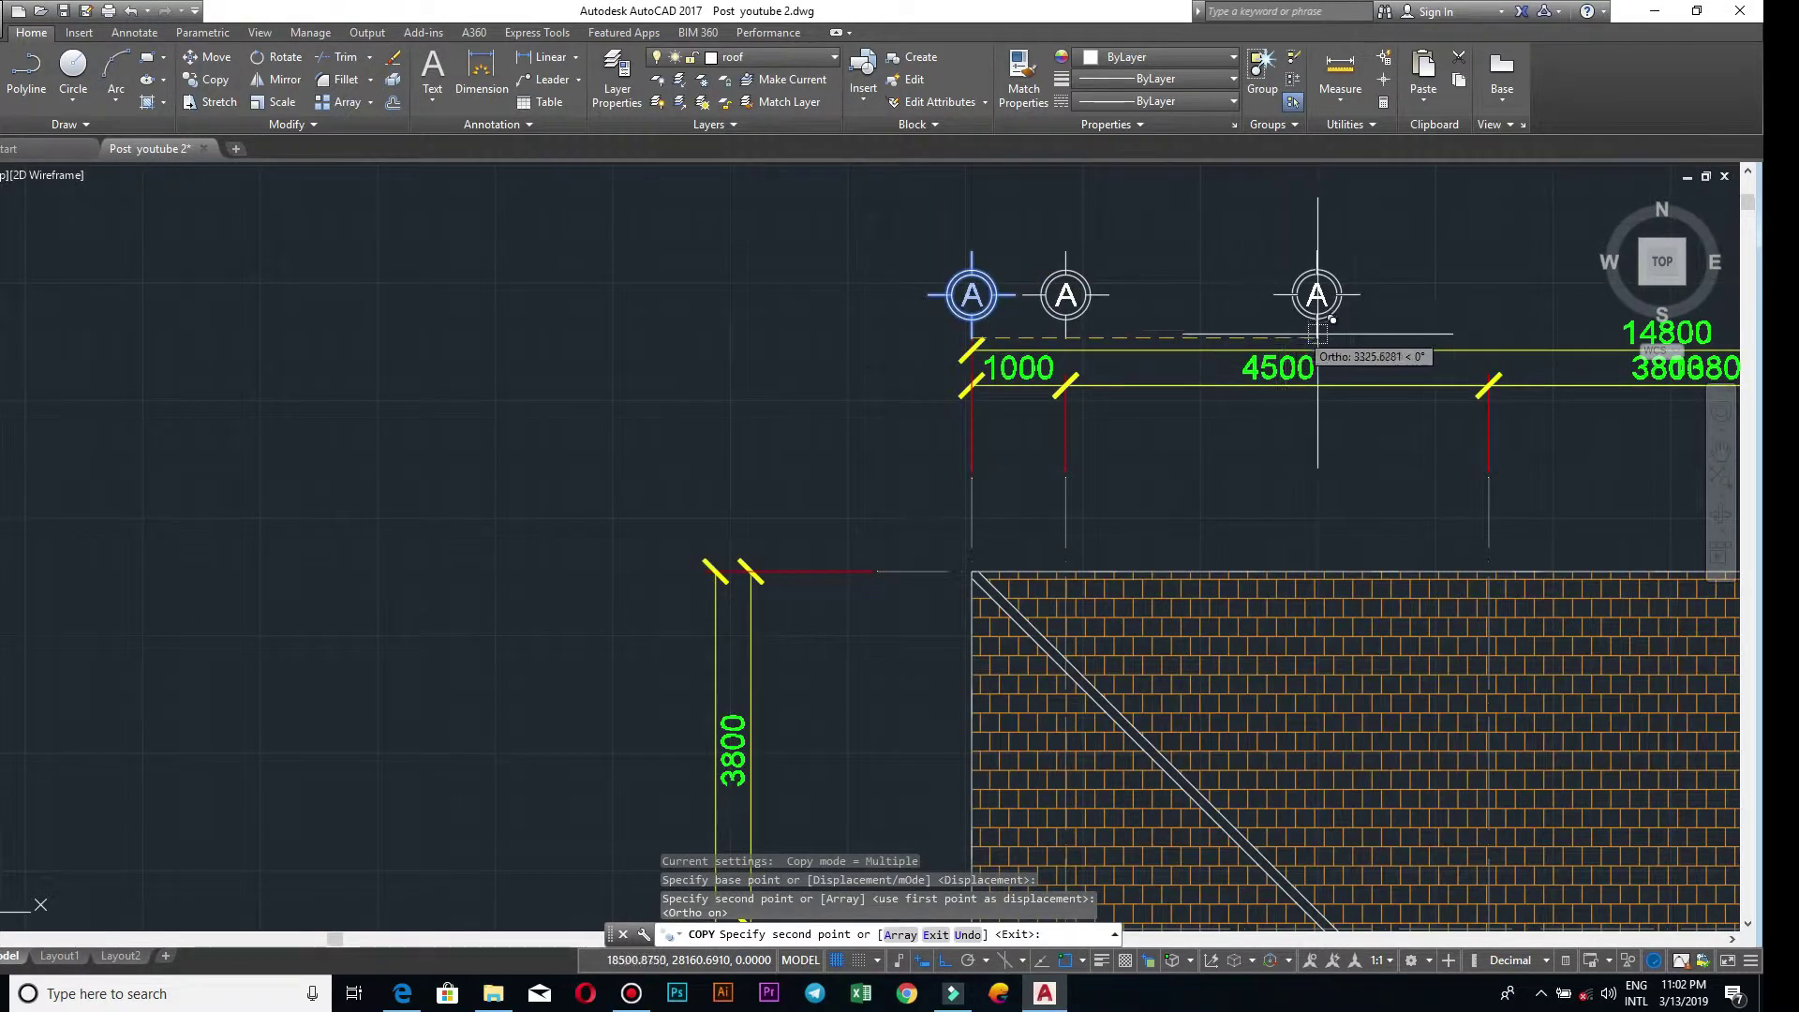
{"action": "middle_click_drag", "start_coordinate": [1481, 344], "coordinate": [1199, 344]}
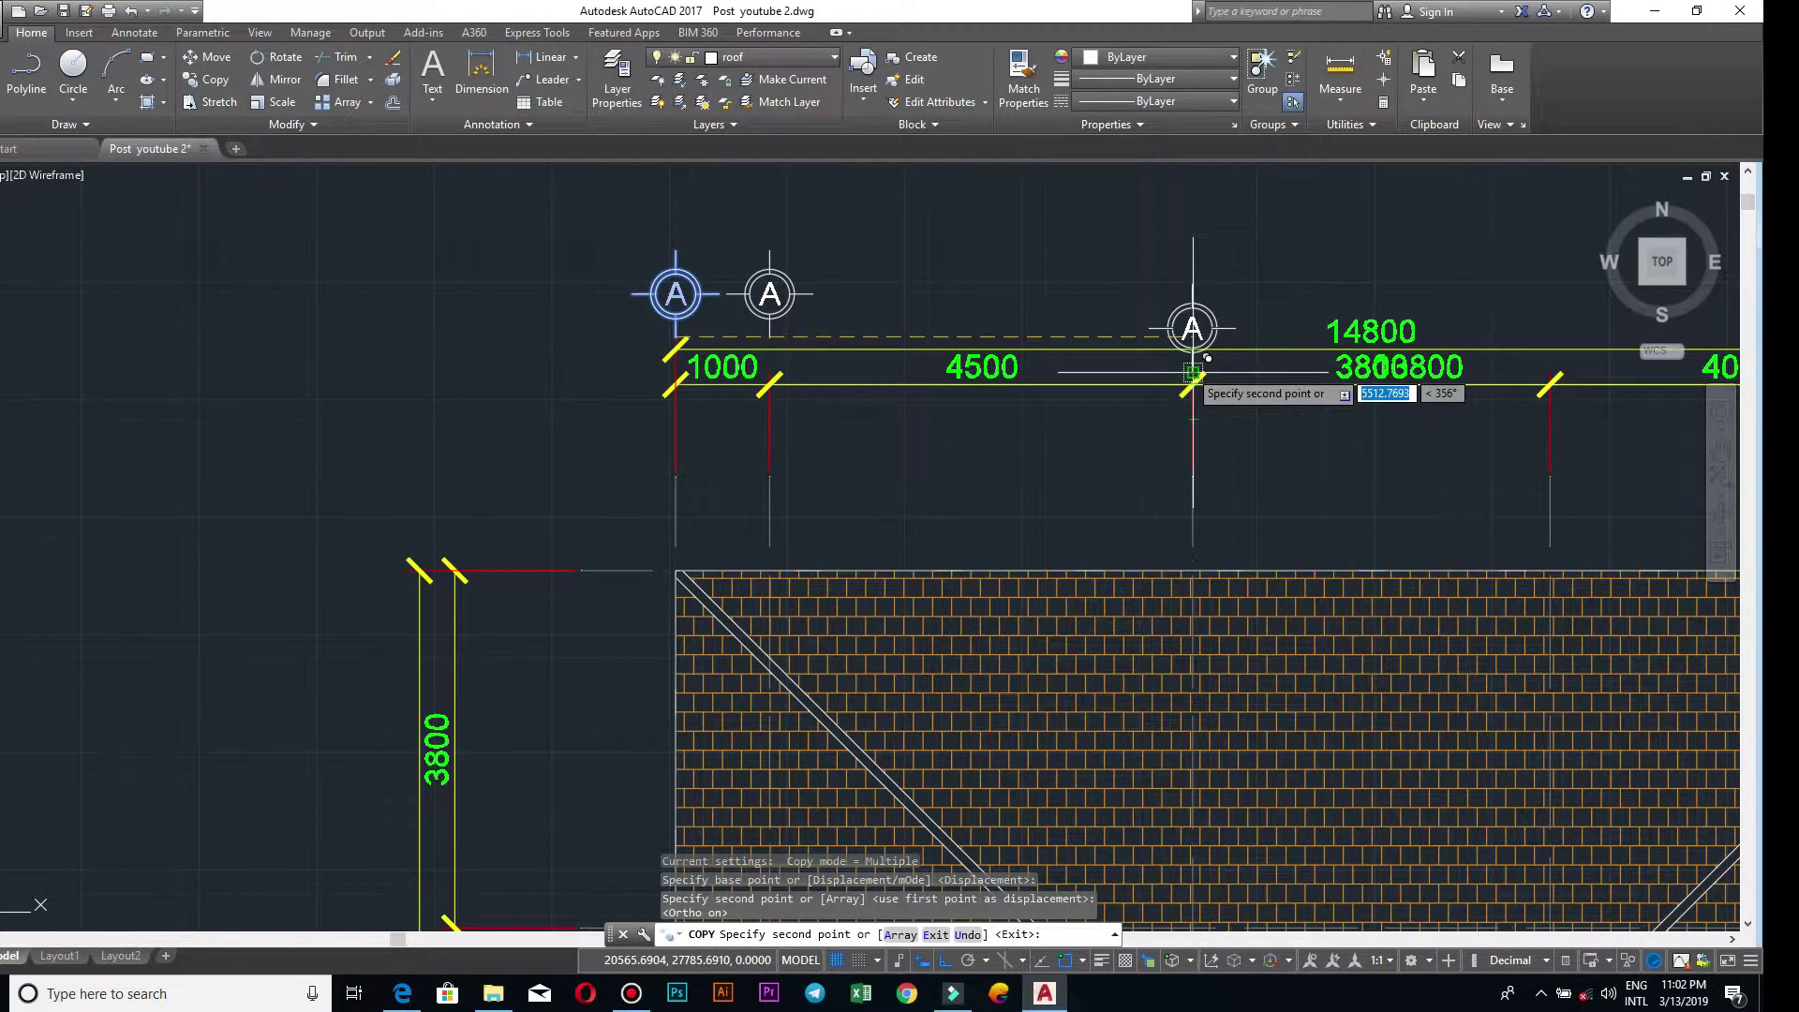
{"action": "left_click", "coordinate": [1192, 336]}
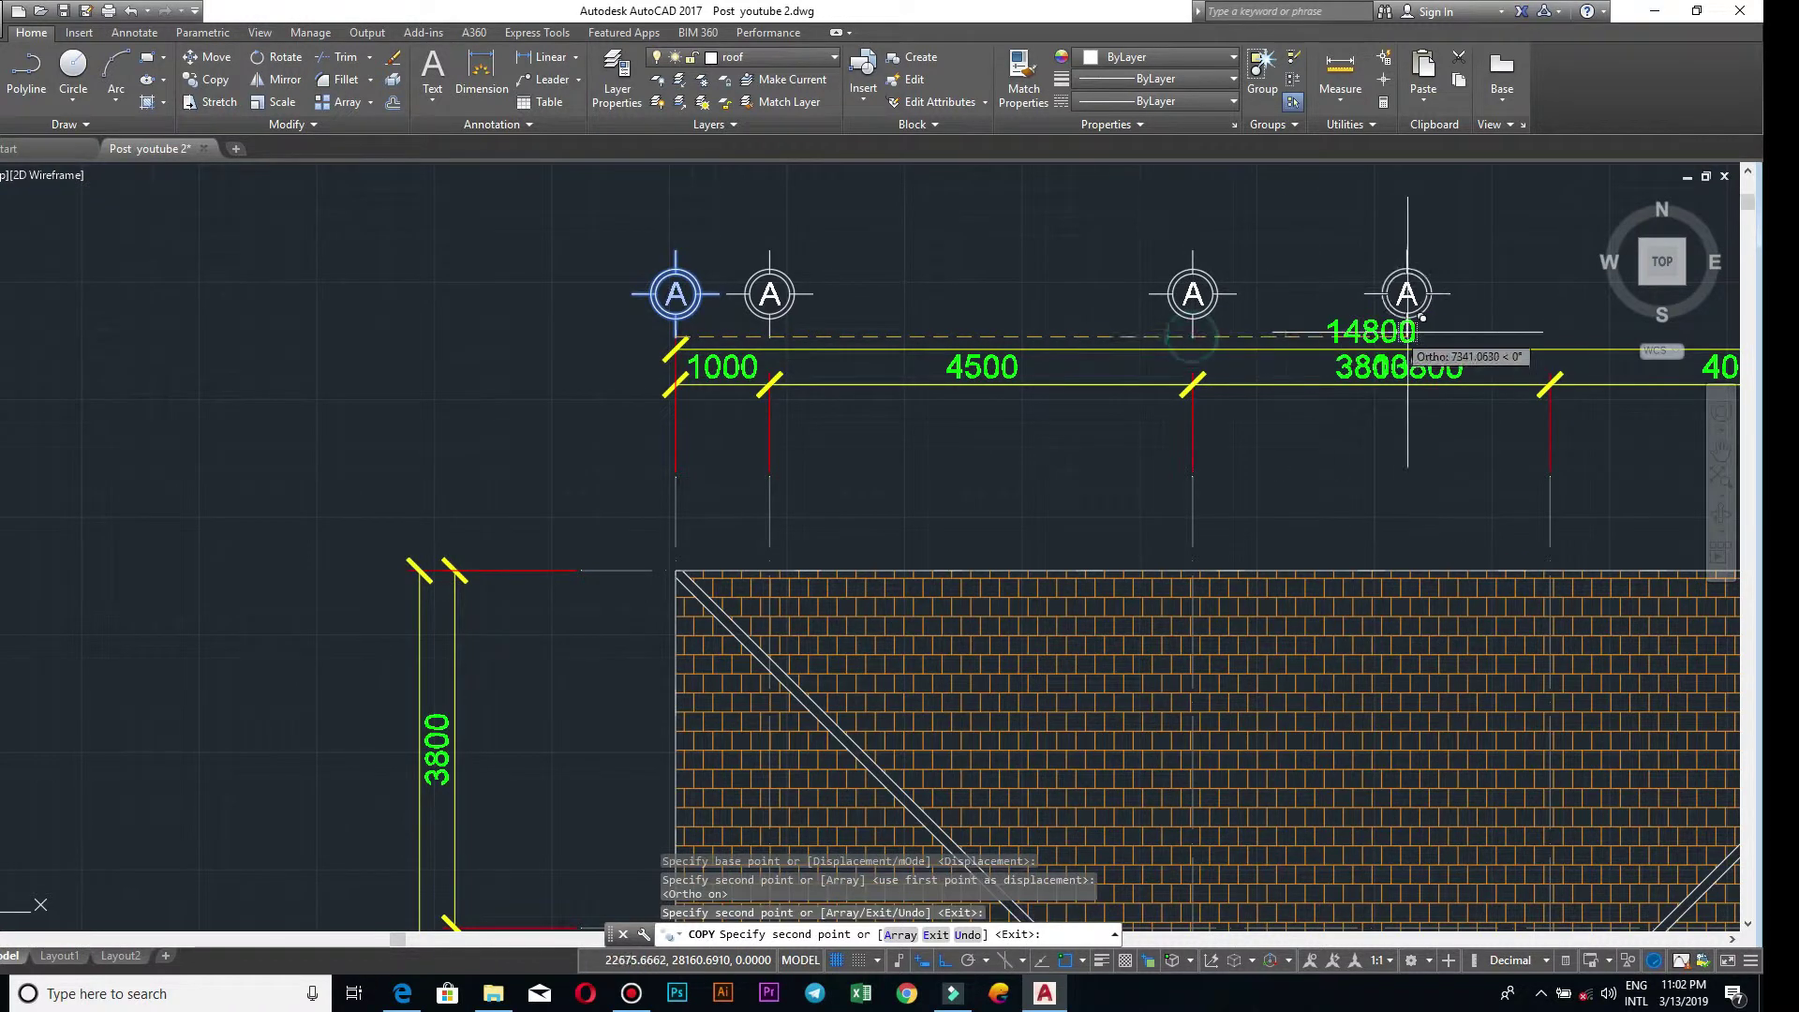
{"action": "middle_click_drag", "start_coordinate": [1555, 338], "coordinate": [1136, 337]}
{"action": "scroll", "coordinate": [1136, 347], "scroll_direction": "up", "scroll_amount": 4}
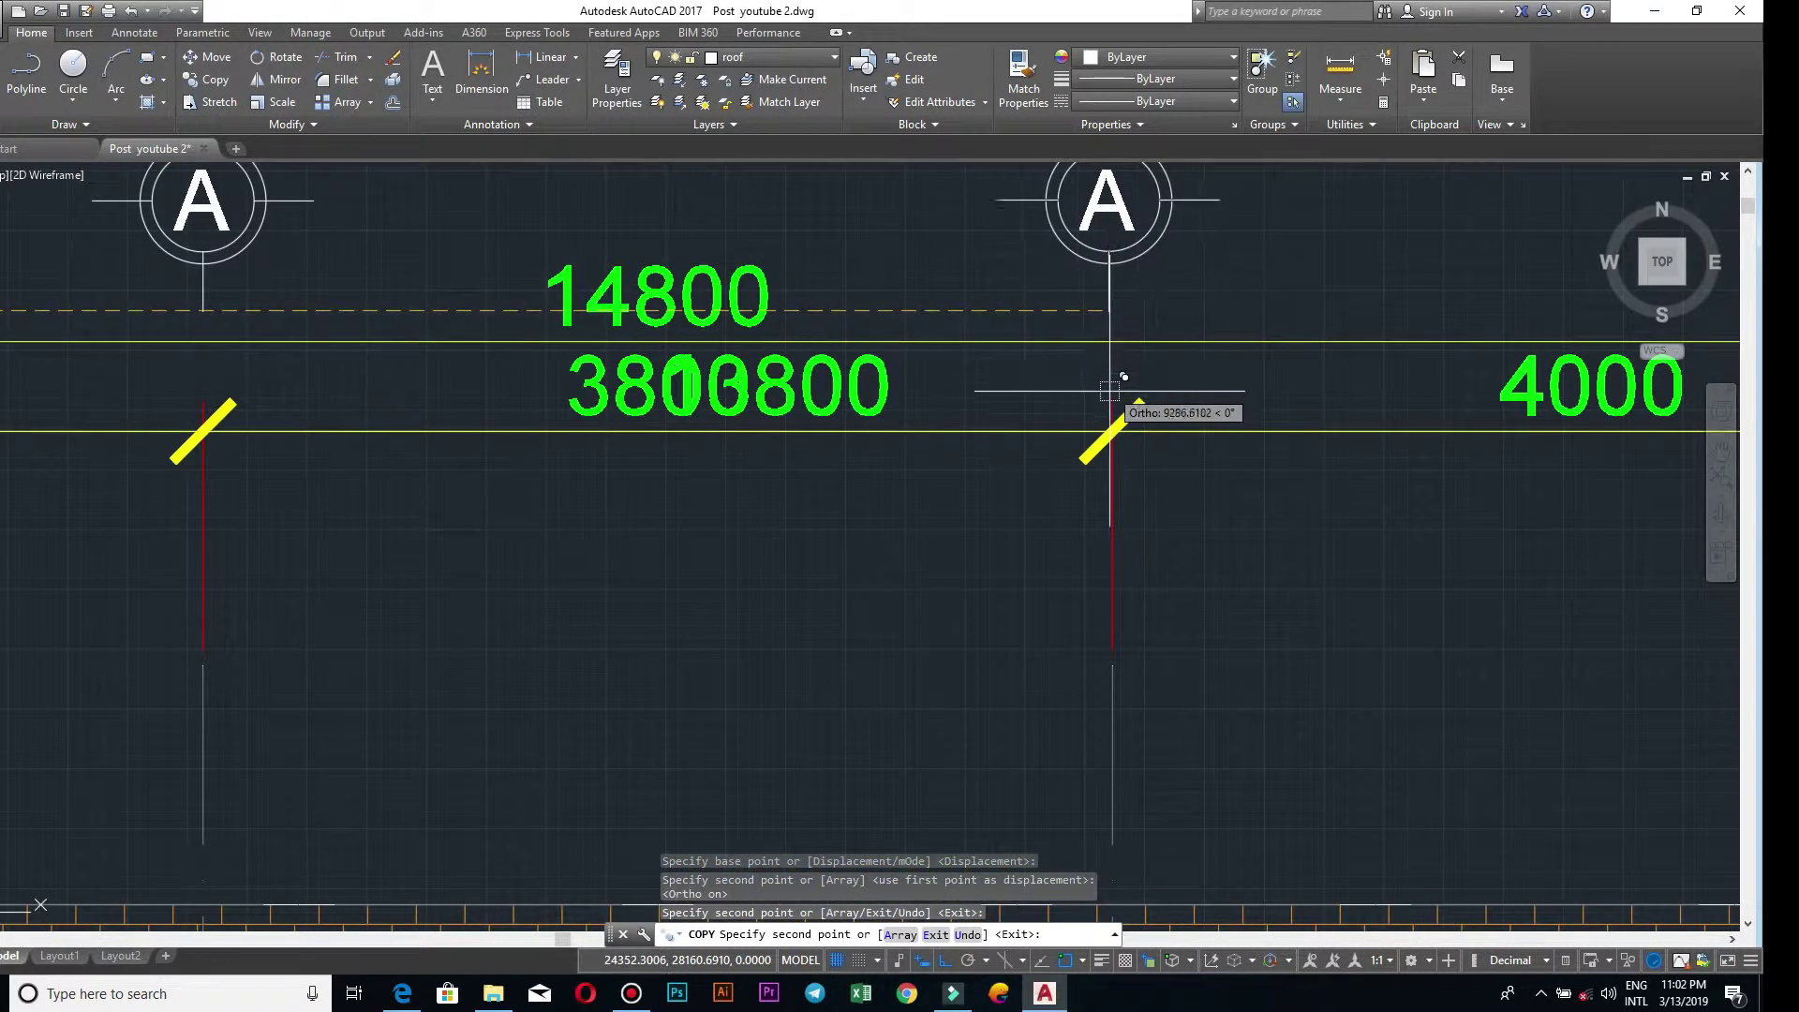
{"action": "left_click", "coordinate": [1111, 310]}
{"action": "middle_click_drag", "start_coordinate": [1225, 310], "coordinate": [944, 281]}
{"action": "scroll", "coordinate": [1212, 310], "scroll_direction": "down", "scroll_amount": 3}
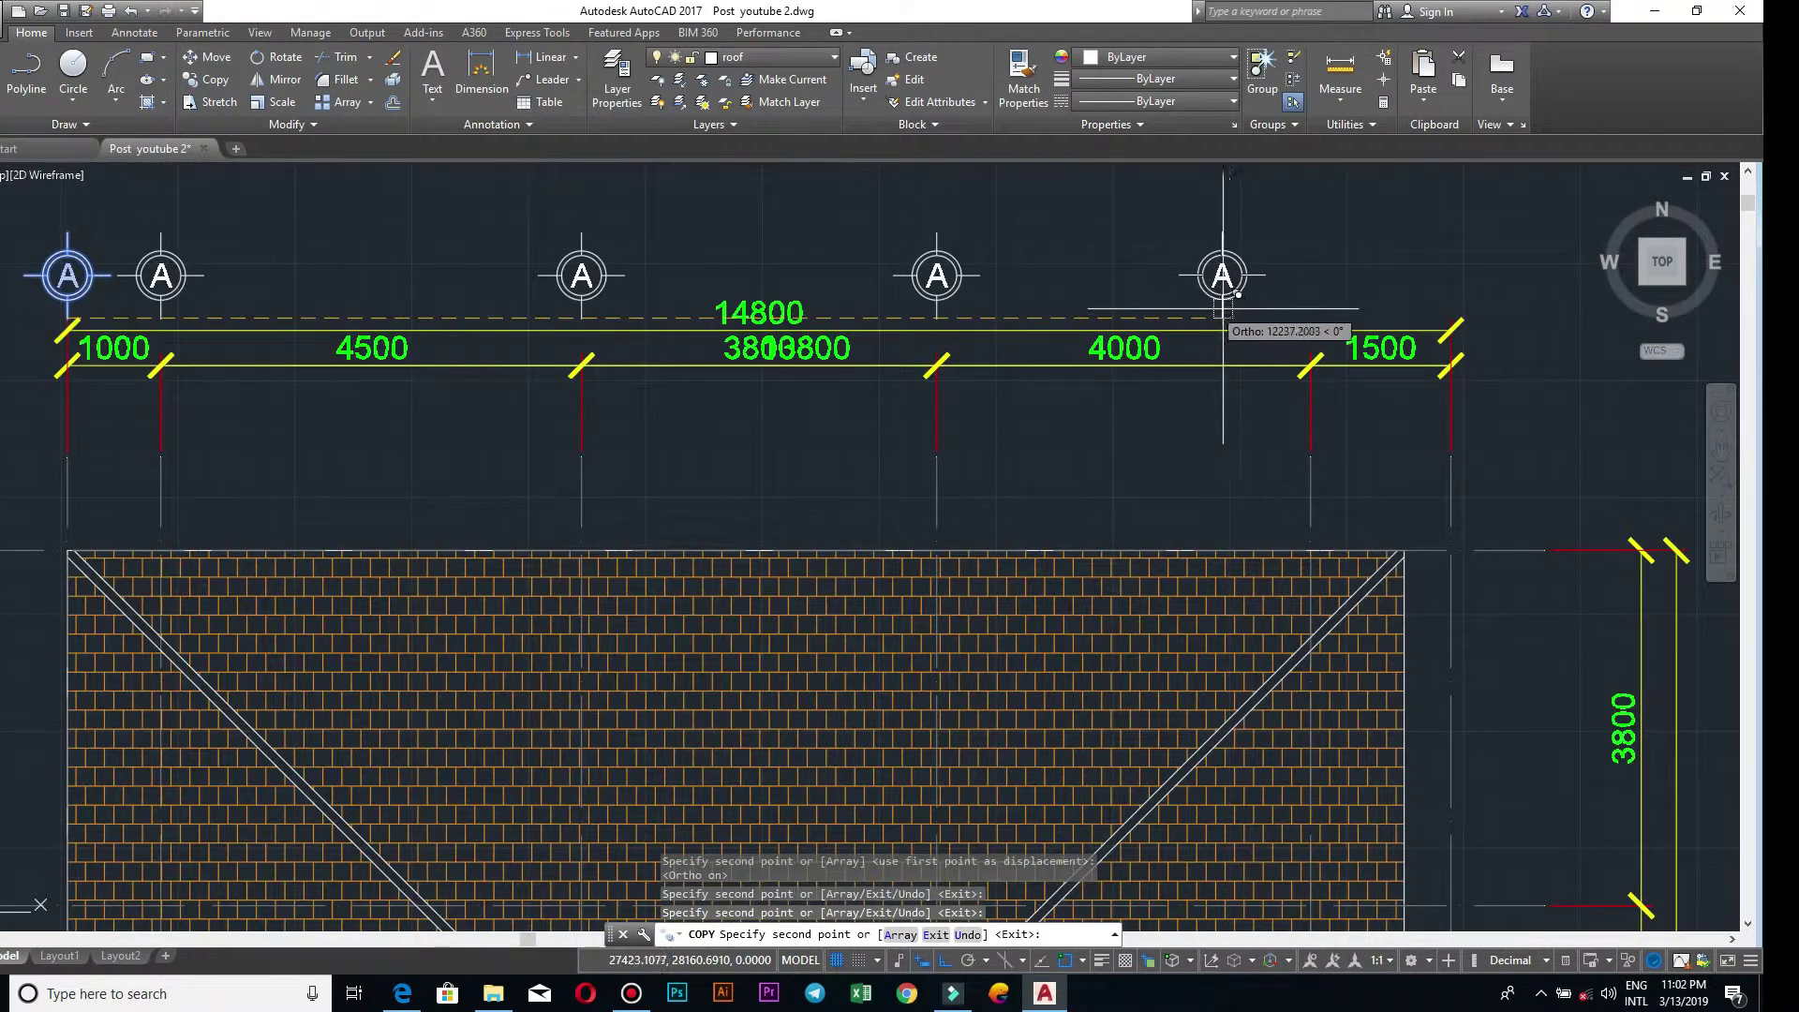
{"action": "scroll", "coordinate": [1256, 299], "scroll_direction": "down", "scroll_amount": 2}
{"action": "scroll", "coordinate": [1279, 277], "scroll_direction": "up", "scroll_amount": 4}
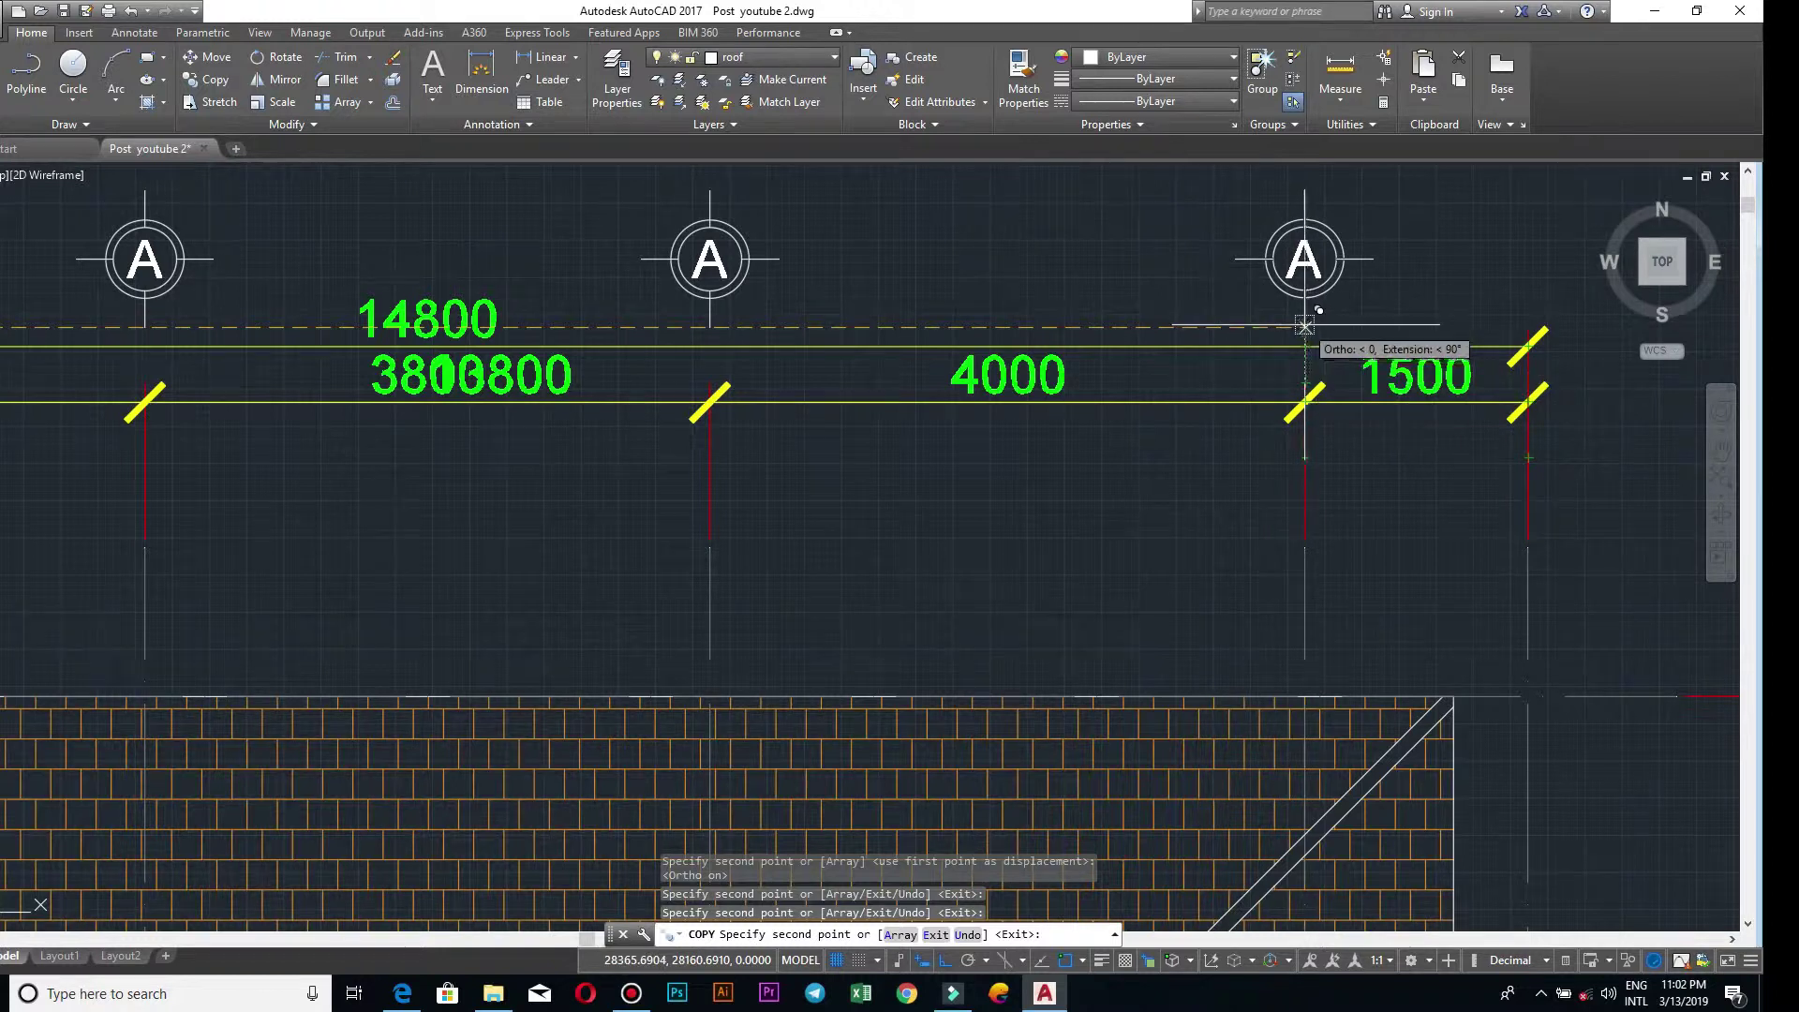
{"action": "left_click", "coordinate": [1303, 325]}
{"action": "middle_click_drag", "start_coordinate": [1427, 313], "coordinate": [1160, 314]}
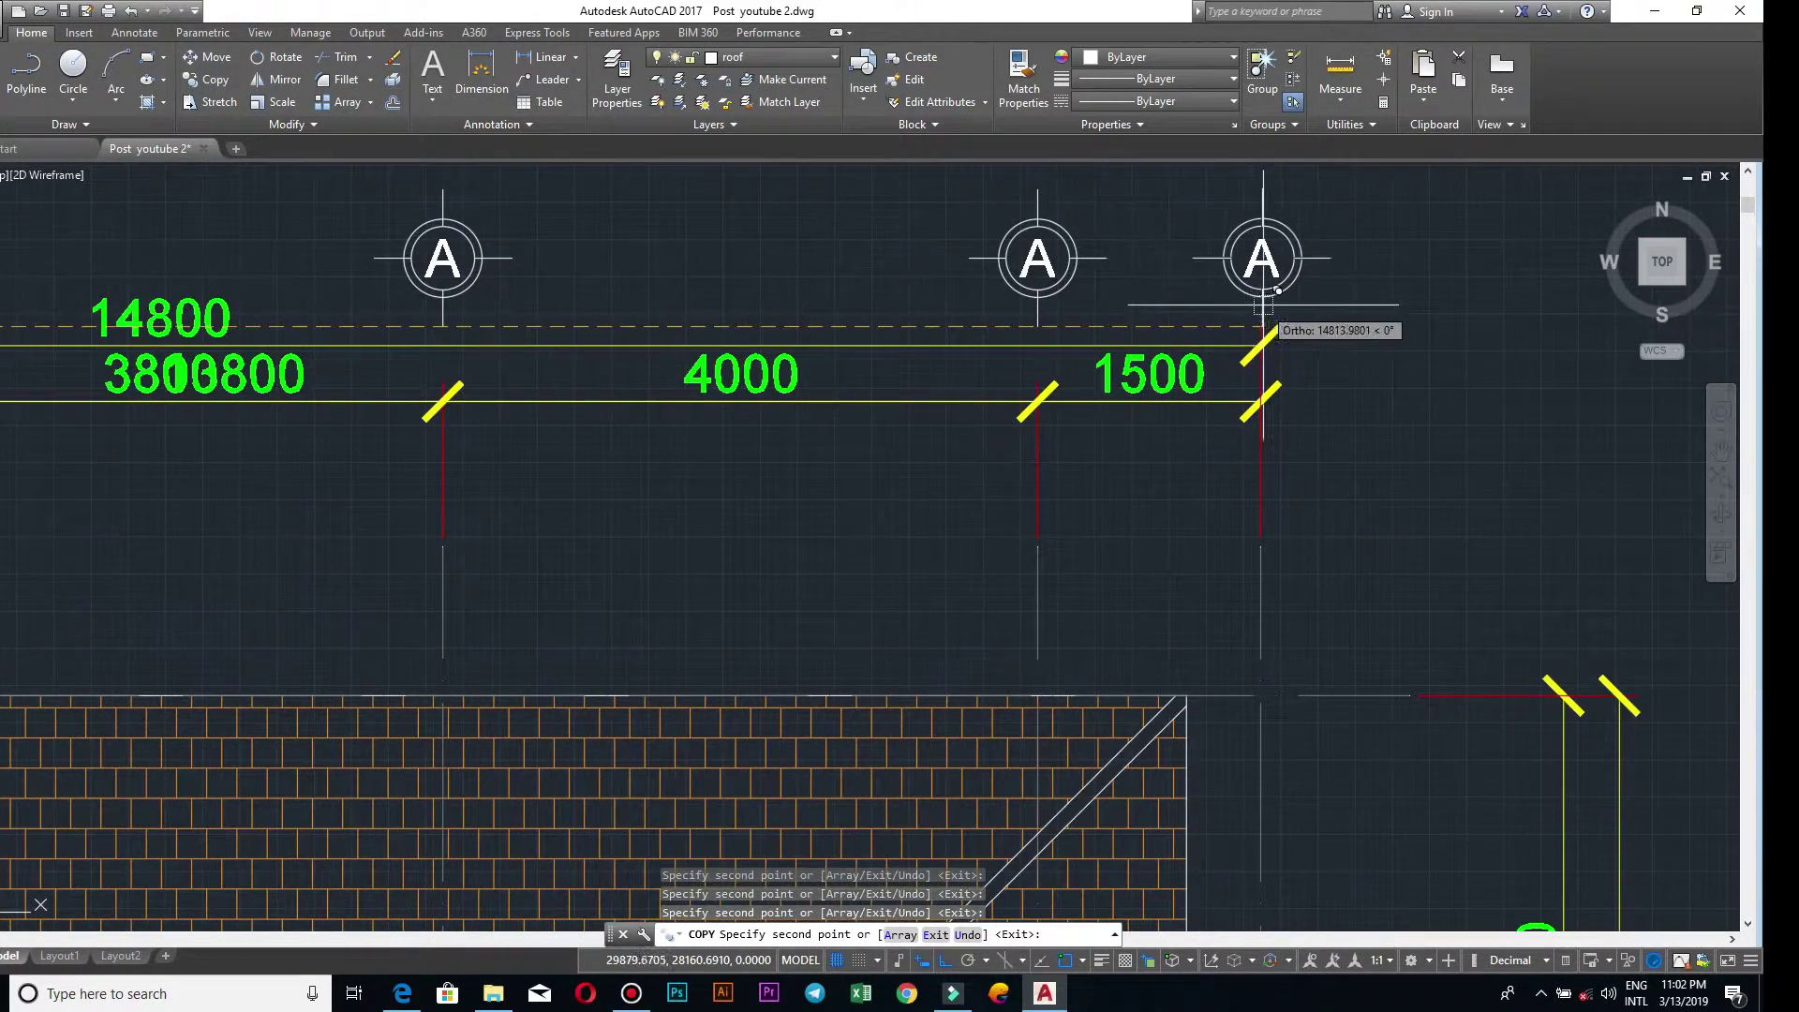
{"action": "scroll", "coordinate": [1256, 281], "scroll_direction": "down", "scroll_amount": 4}
{"action": "key", "text": "Escape"}
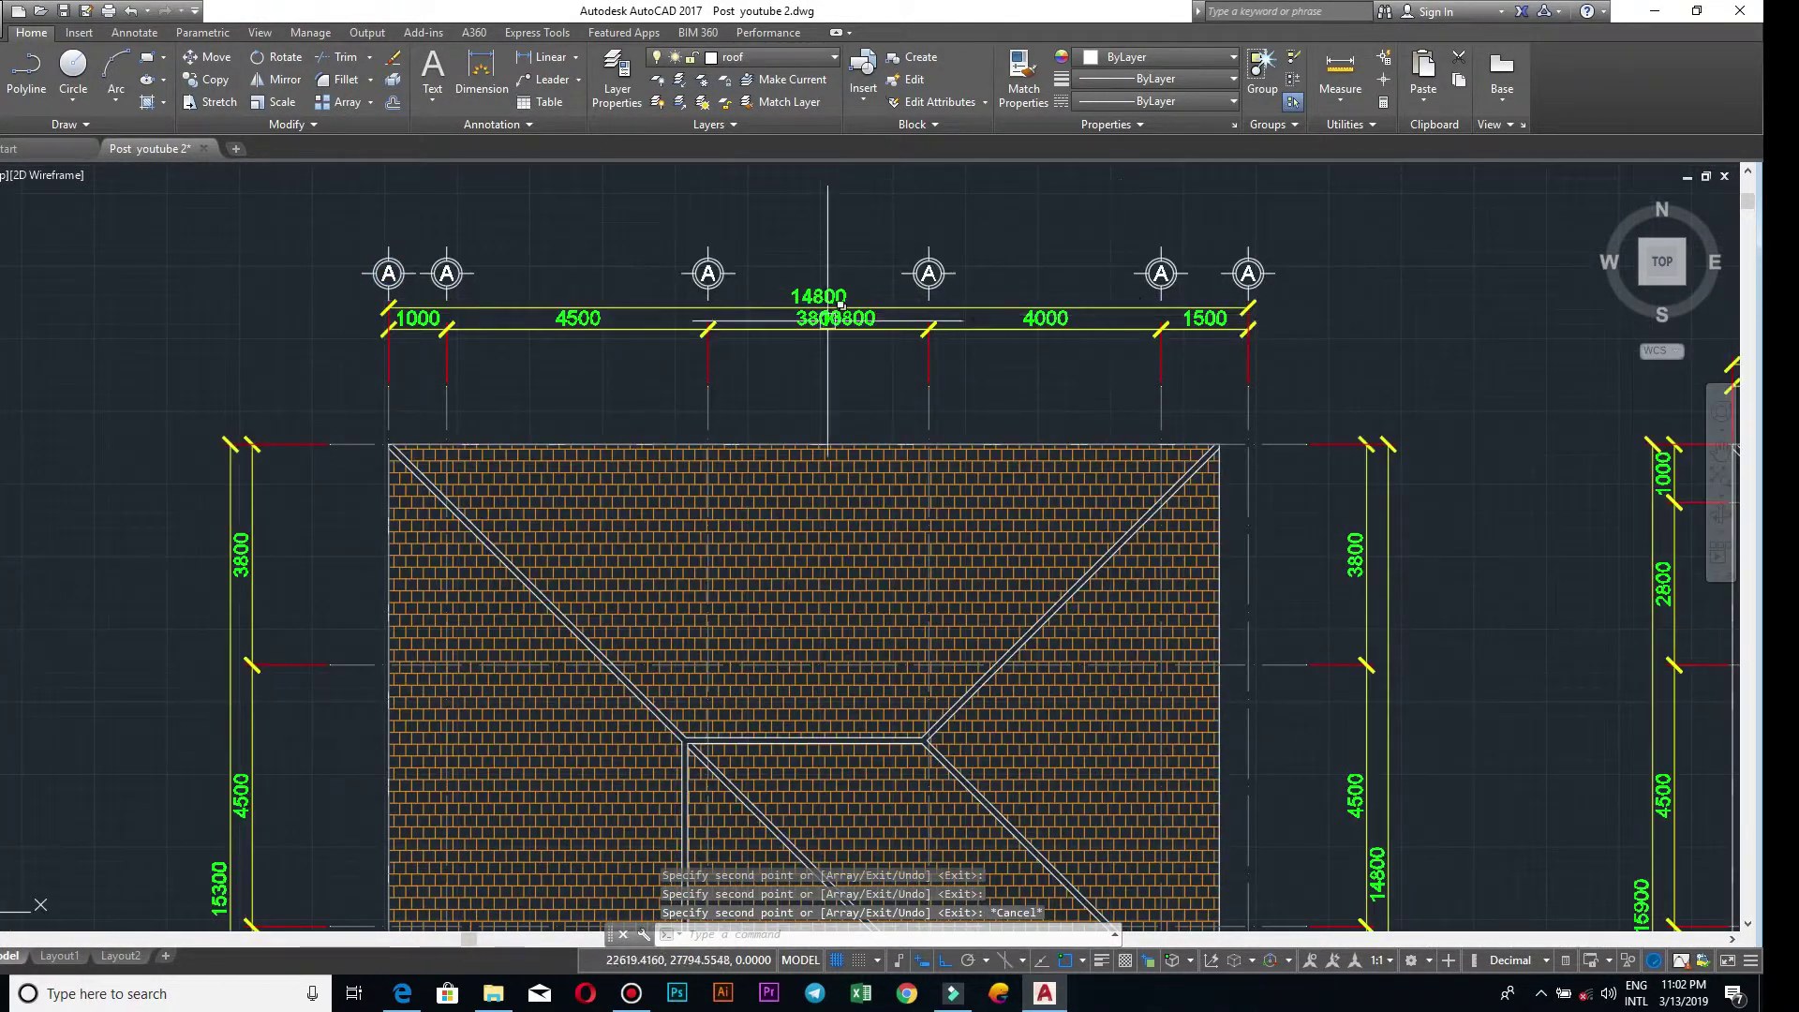
{"action": "scroll", "coordinate": [1307, 352], "scroll_direction": "up", "scroll_amount": 4}
{"action": "scroll", "coordinate": [1307, 352], "scroll_direction": "down", "scroll_amount": 3}
{"action": "middle_click_drag", "start_coordinate": [1307, 352], "coordinate": [986, 351]}
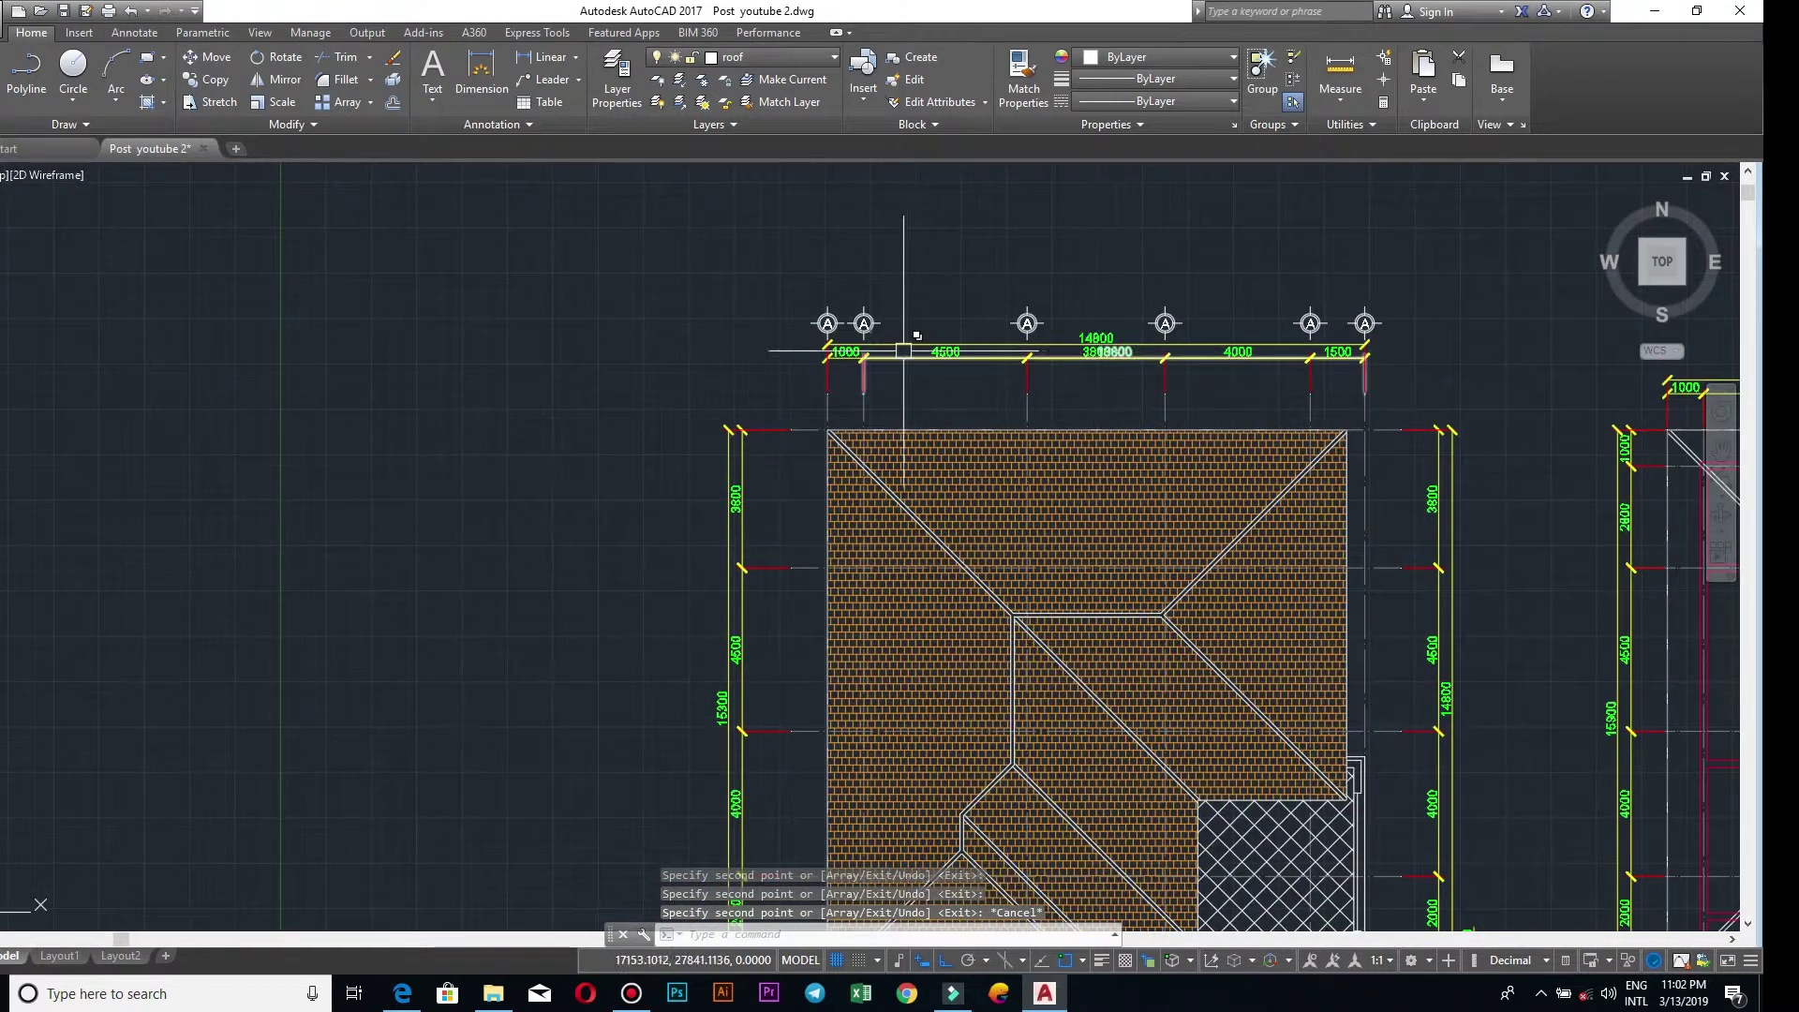
{"action": "scroll", "coordinate": [923, 337], "scroll_direction": "up", "scroll_amount": 5}
{"action": "scroll", "coordinate": [948, 381], "scroll_direction": "up", "scroll_amount": 2}
{"action": "scroll", "coordinate": [947, 381], "scroll_direction": "up", "scroll_amount": 4}
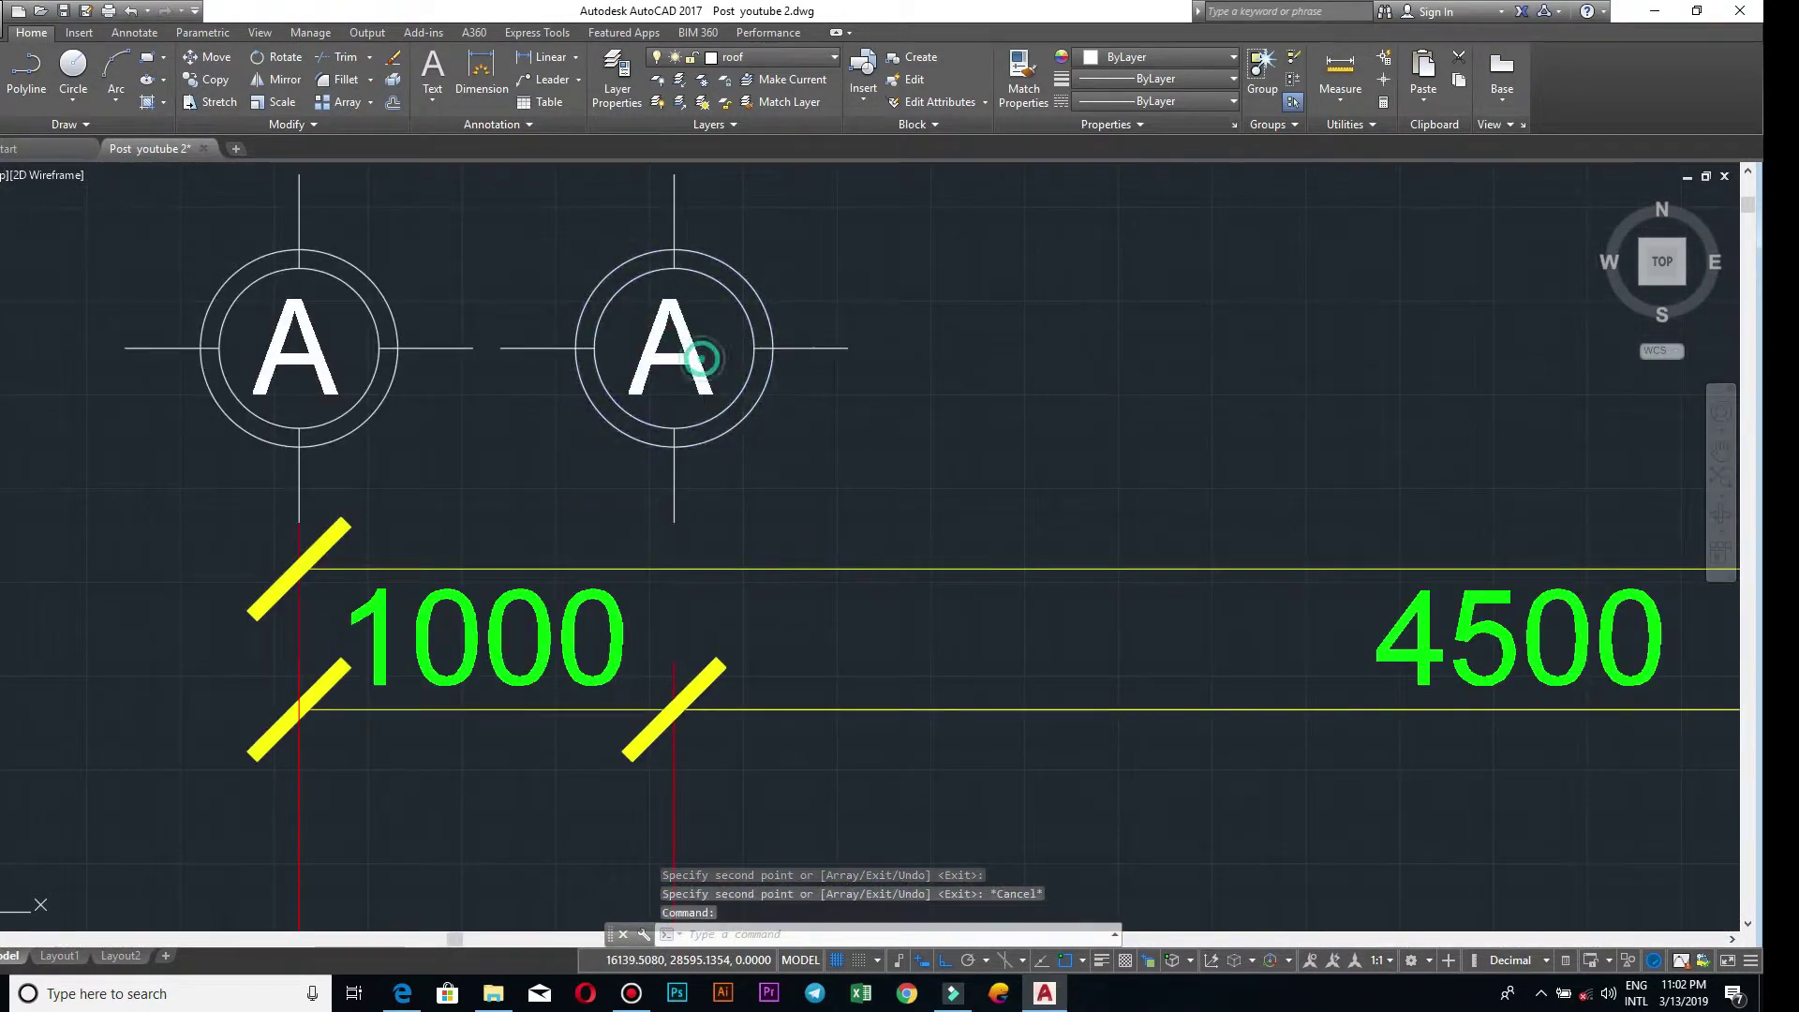
- Relabel the second and third top bubbles to B and C
{"action": "double_click", "coordinate": [670, 363]}
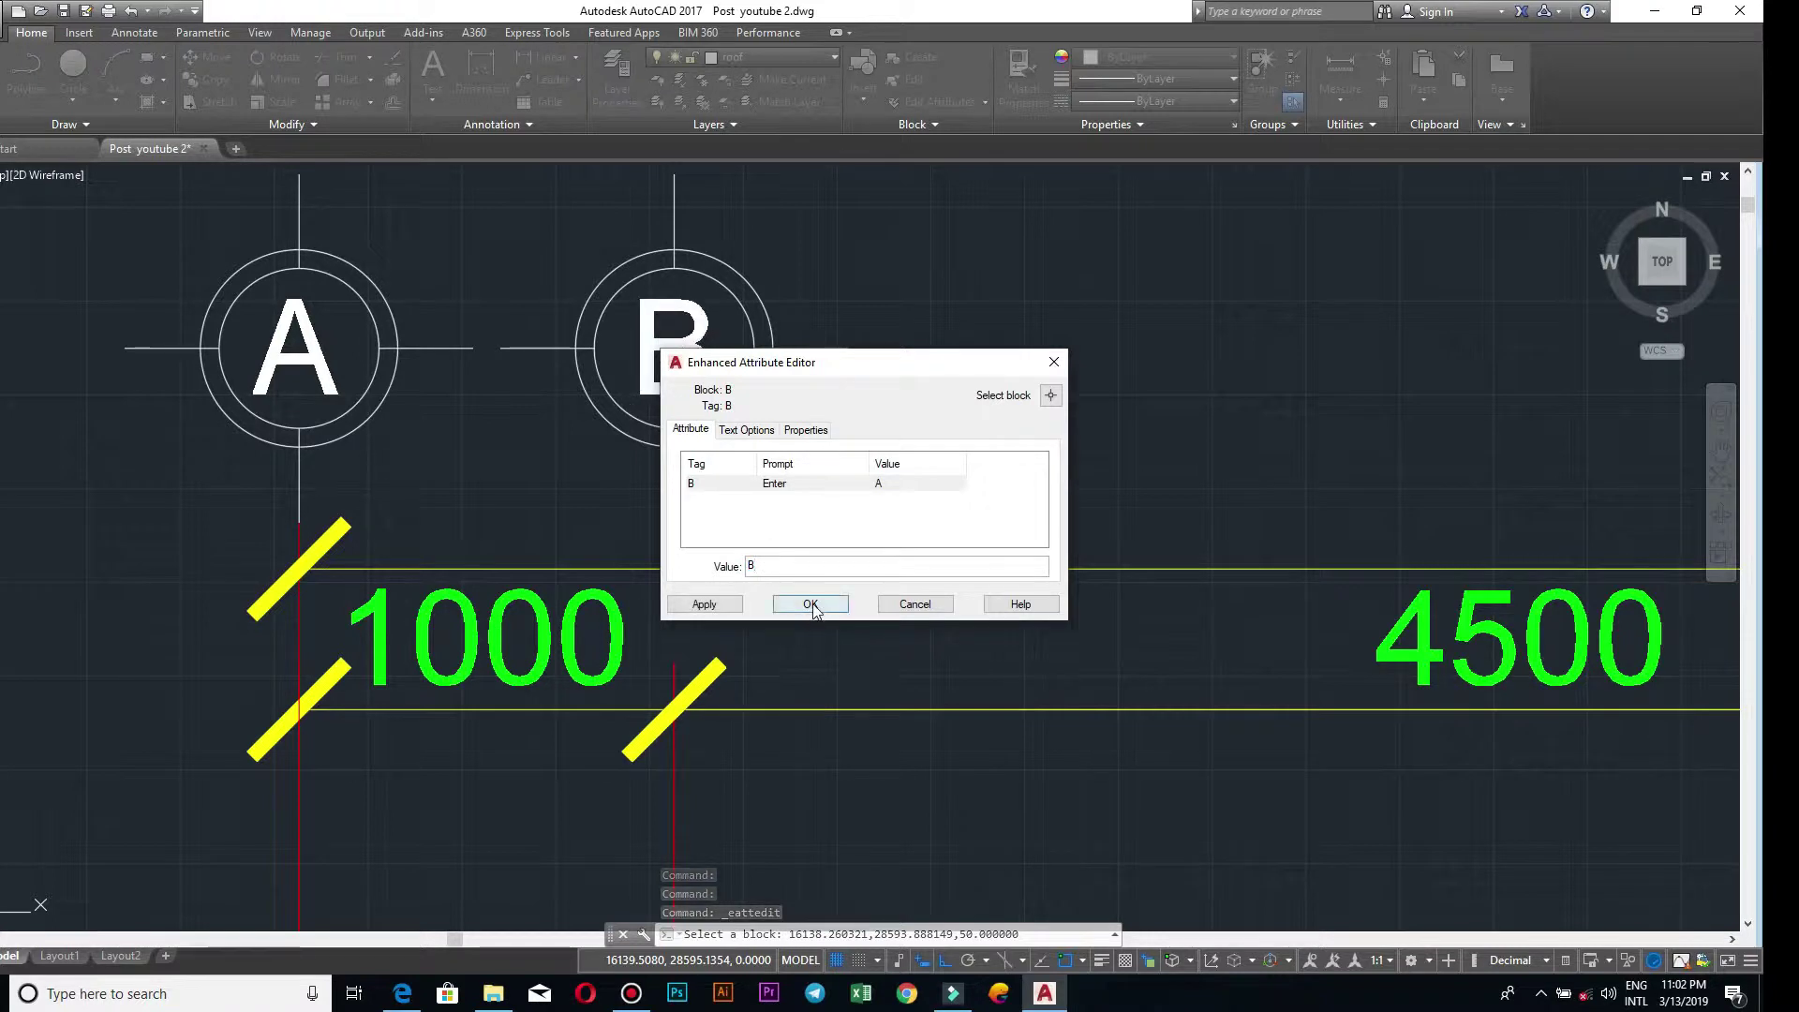
{"action": "type", "text": "B"}
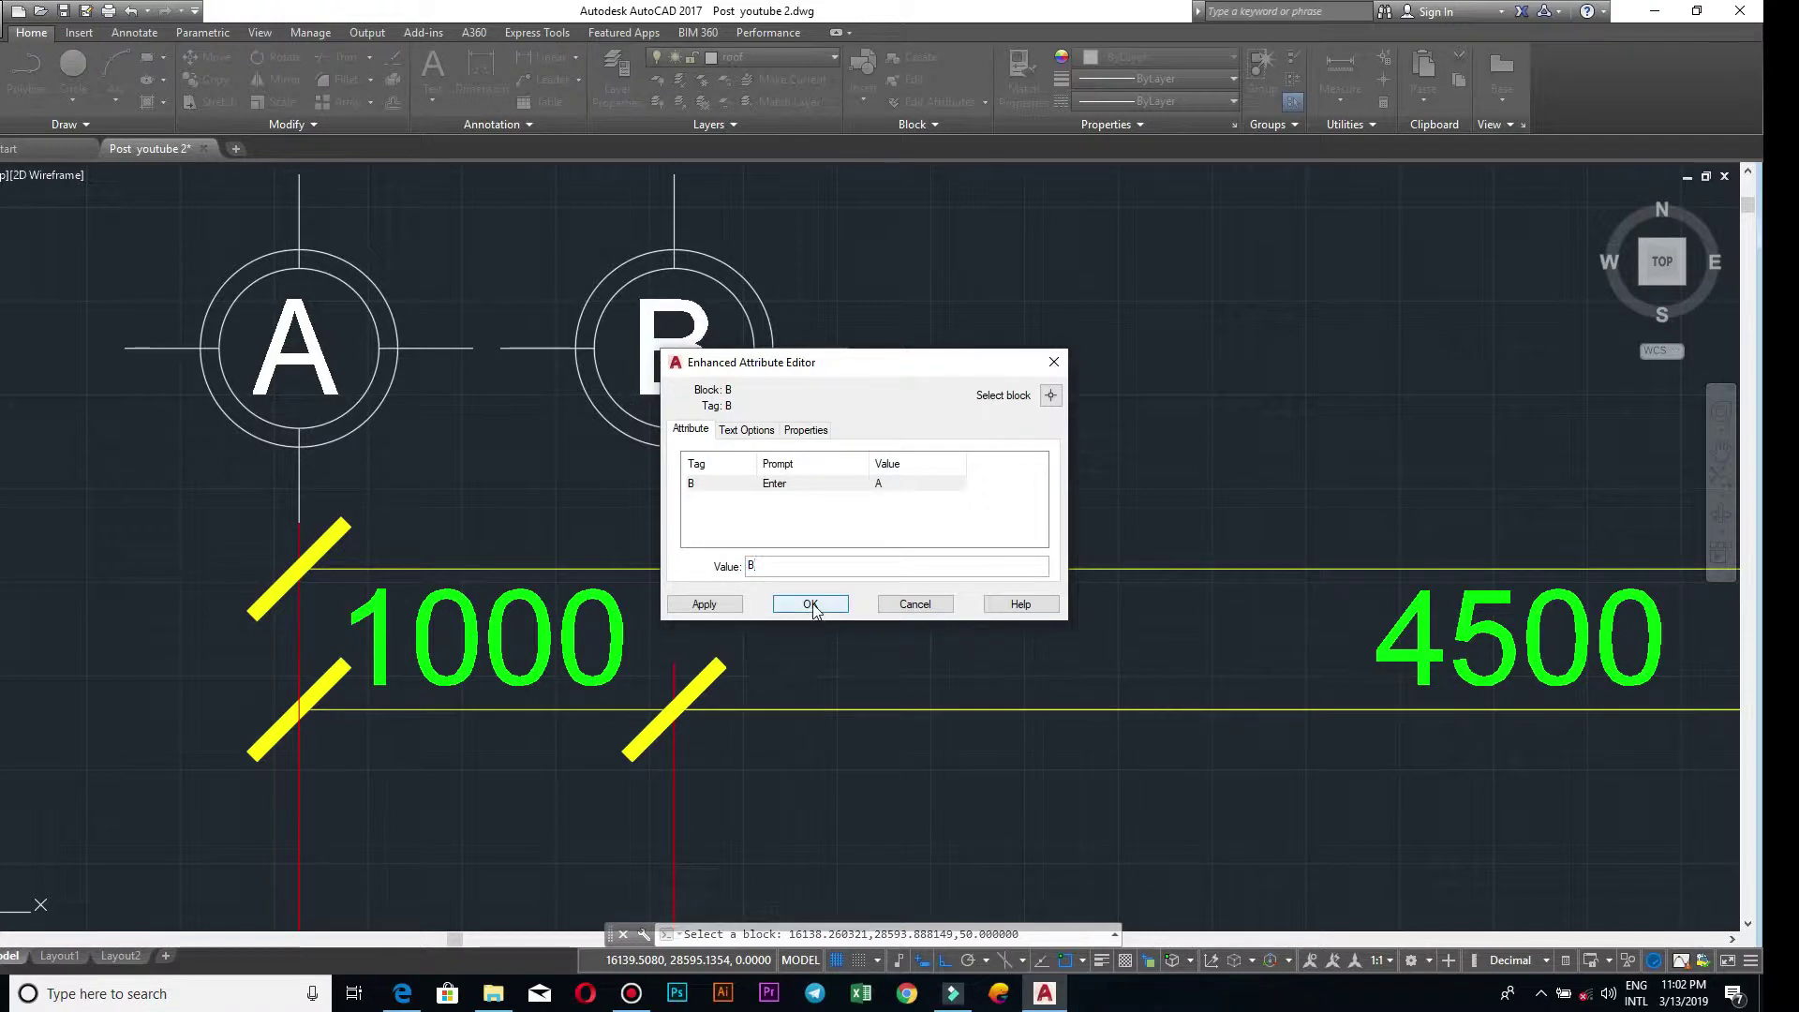
{"action": "left_click", "coordinate": [811, 606]}
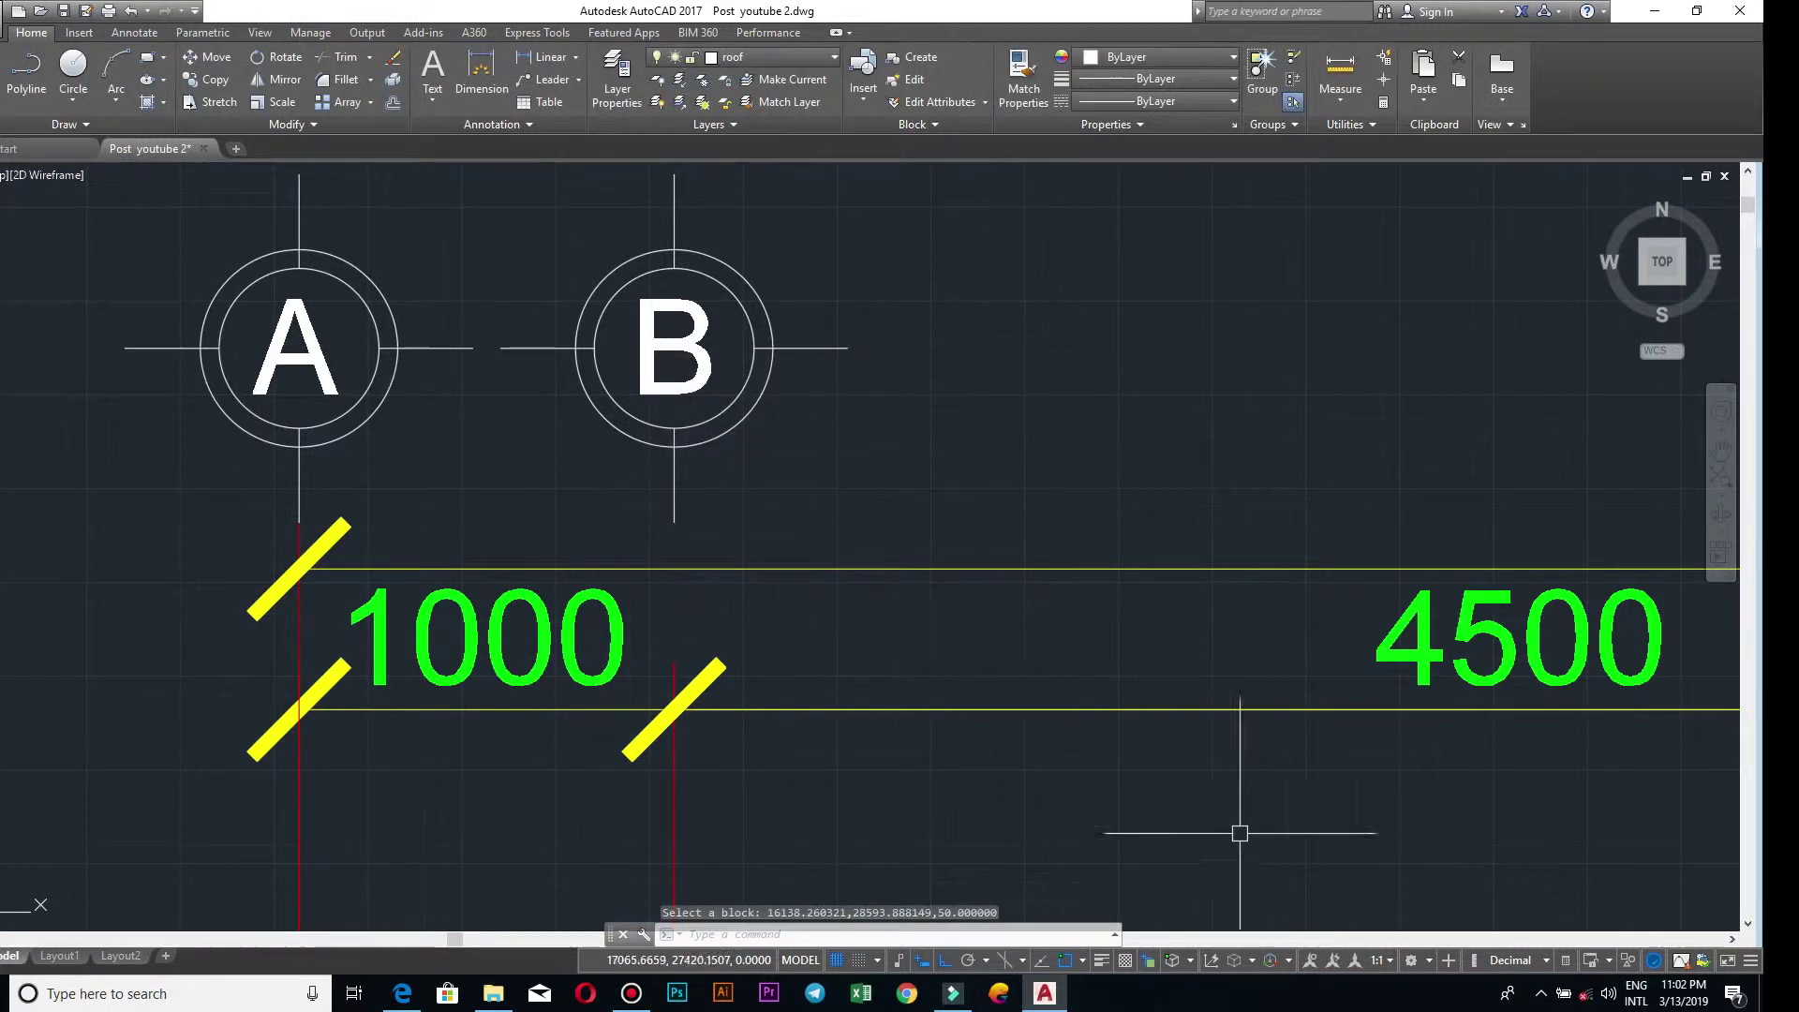
{"action": "scroll", "coordinate": [1106, 675], "scroll_direction": "down", "scroll_amount": 4}
{"action": "scroll", "coordinate": [1152, 642], "scroll_direction": "down", "scroll_amount": 4}
{"action": "middle_click_drag", "start_coordinate": [1166, 634], "coordinate": [872, 574]}
{"action": "scroll", "coordinate": [1000, 594], "scroll_direction": "up", "scroll_amount": 4}
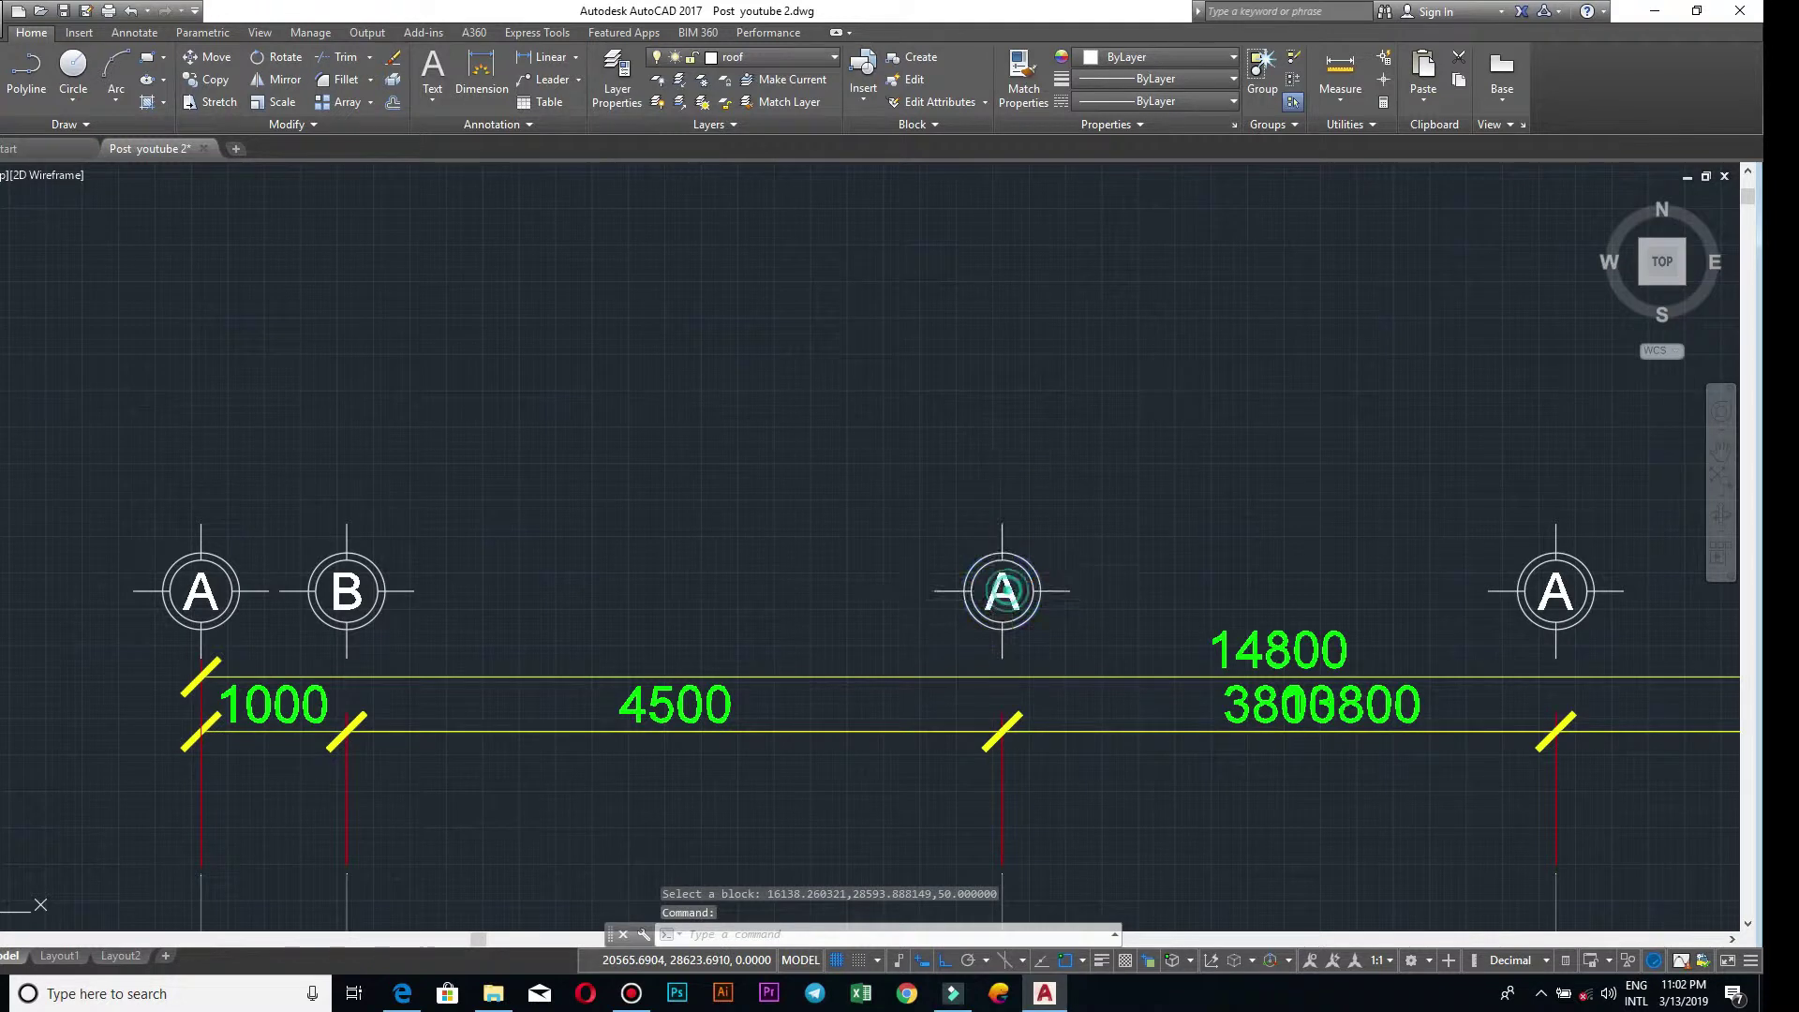
{"action": "double_click", "coordinate": [1001, 592]}
{"action": "type", "text": "C"}
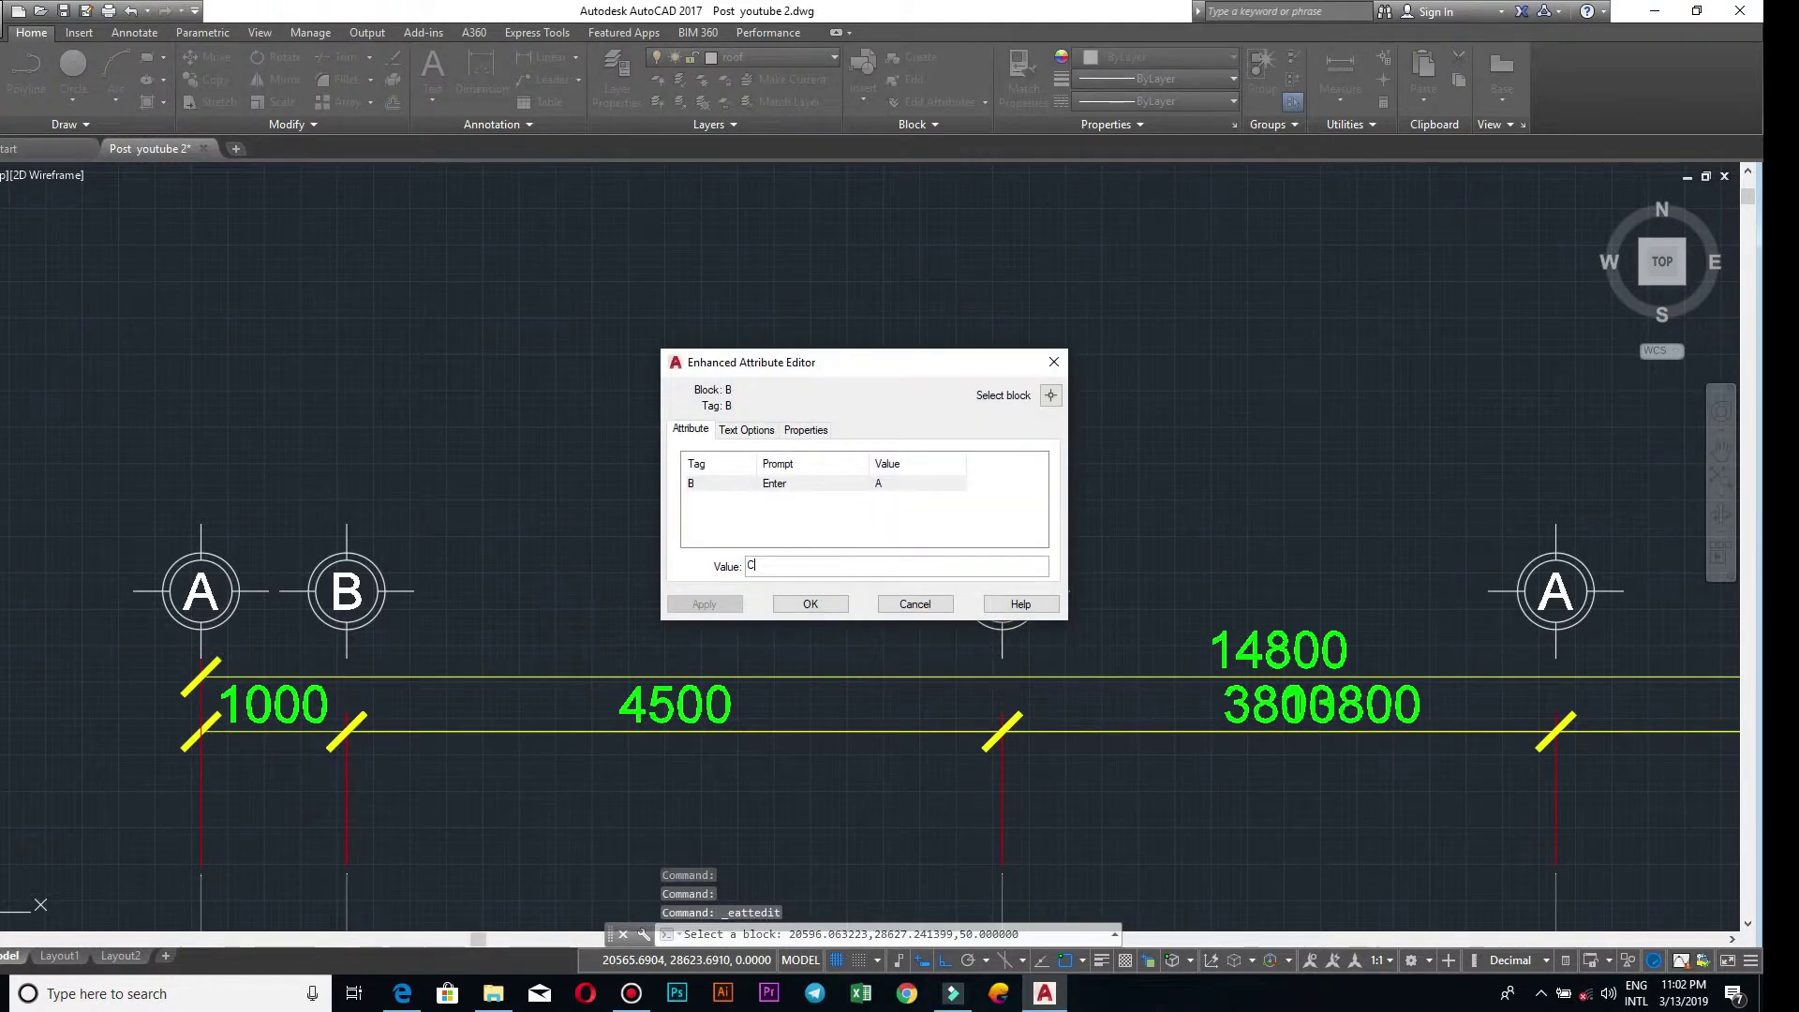
{"action": "left_click", "coordinate": [811, 604]}
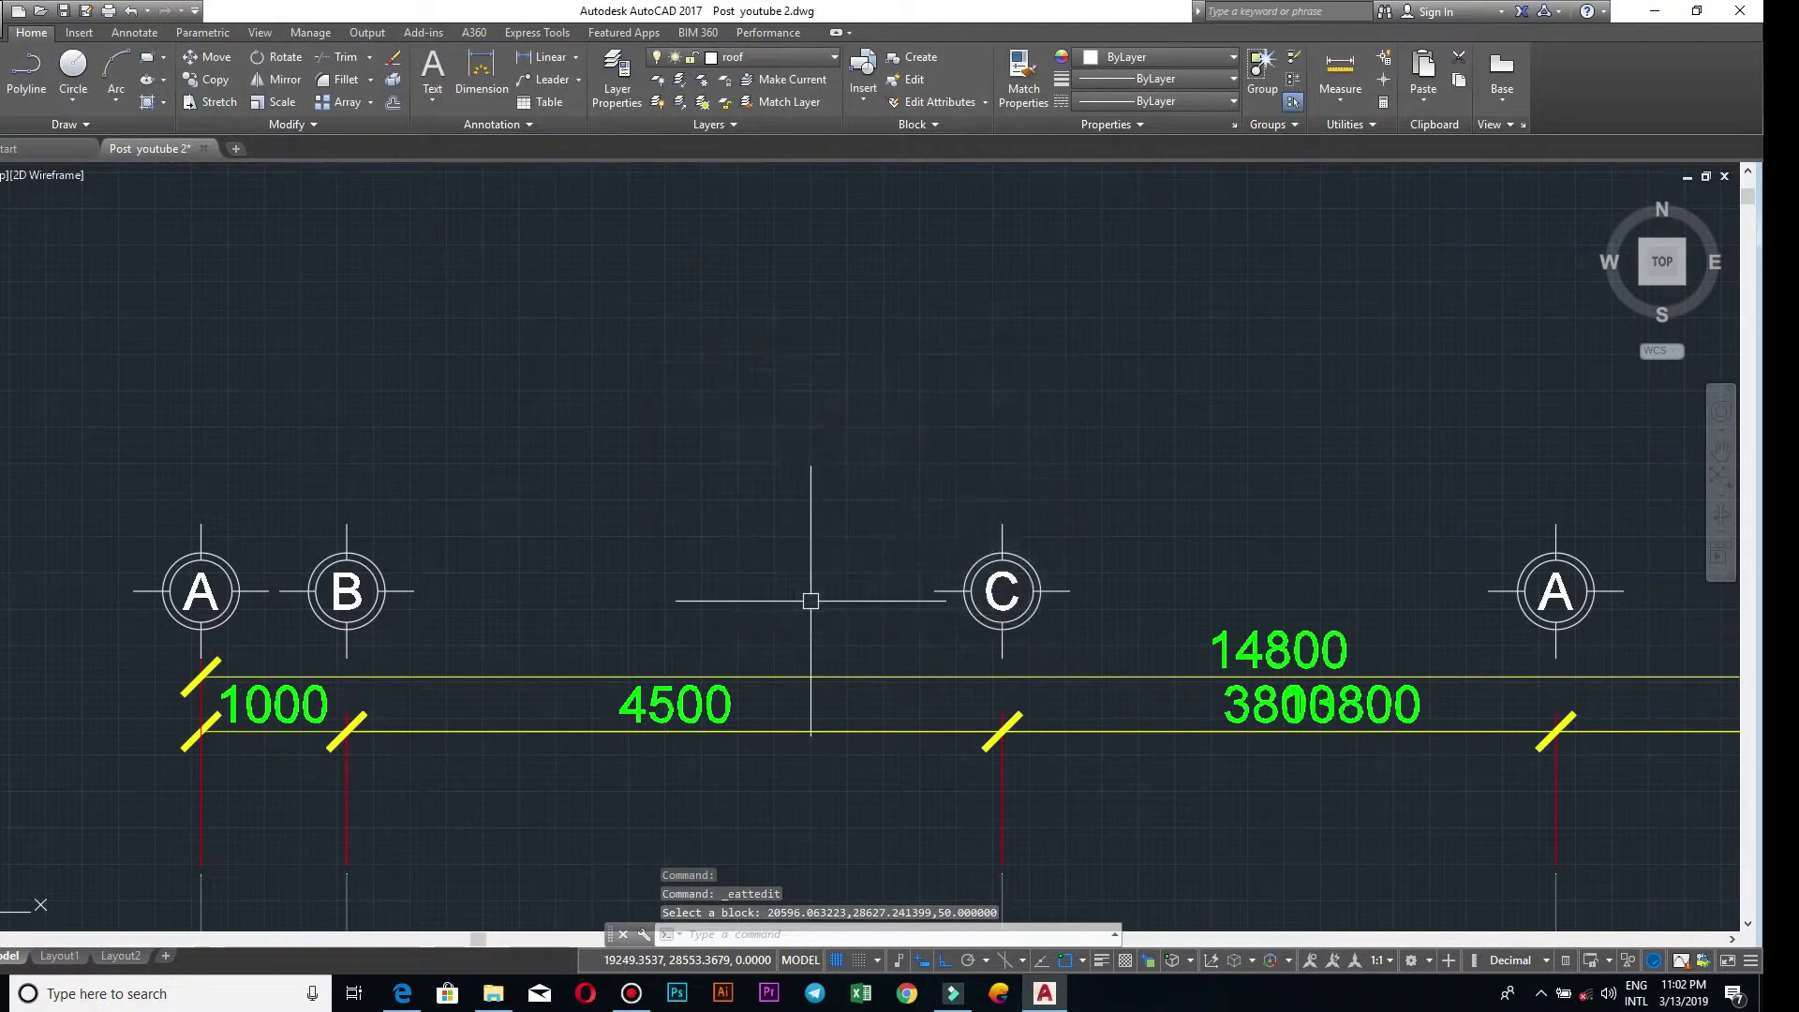
- Relabel the fourth, fifth and sixth top bubbles to D, E and F
{"action": "middle_click_drag", "start_coordinate": [1349, 588], "coordinate": [941, 553]}
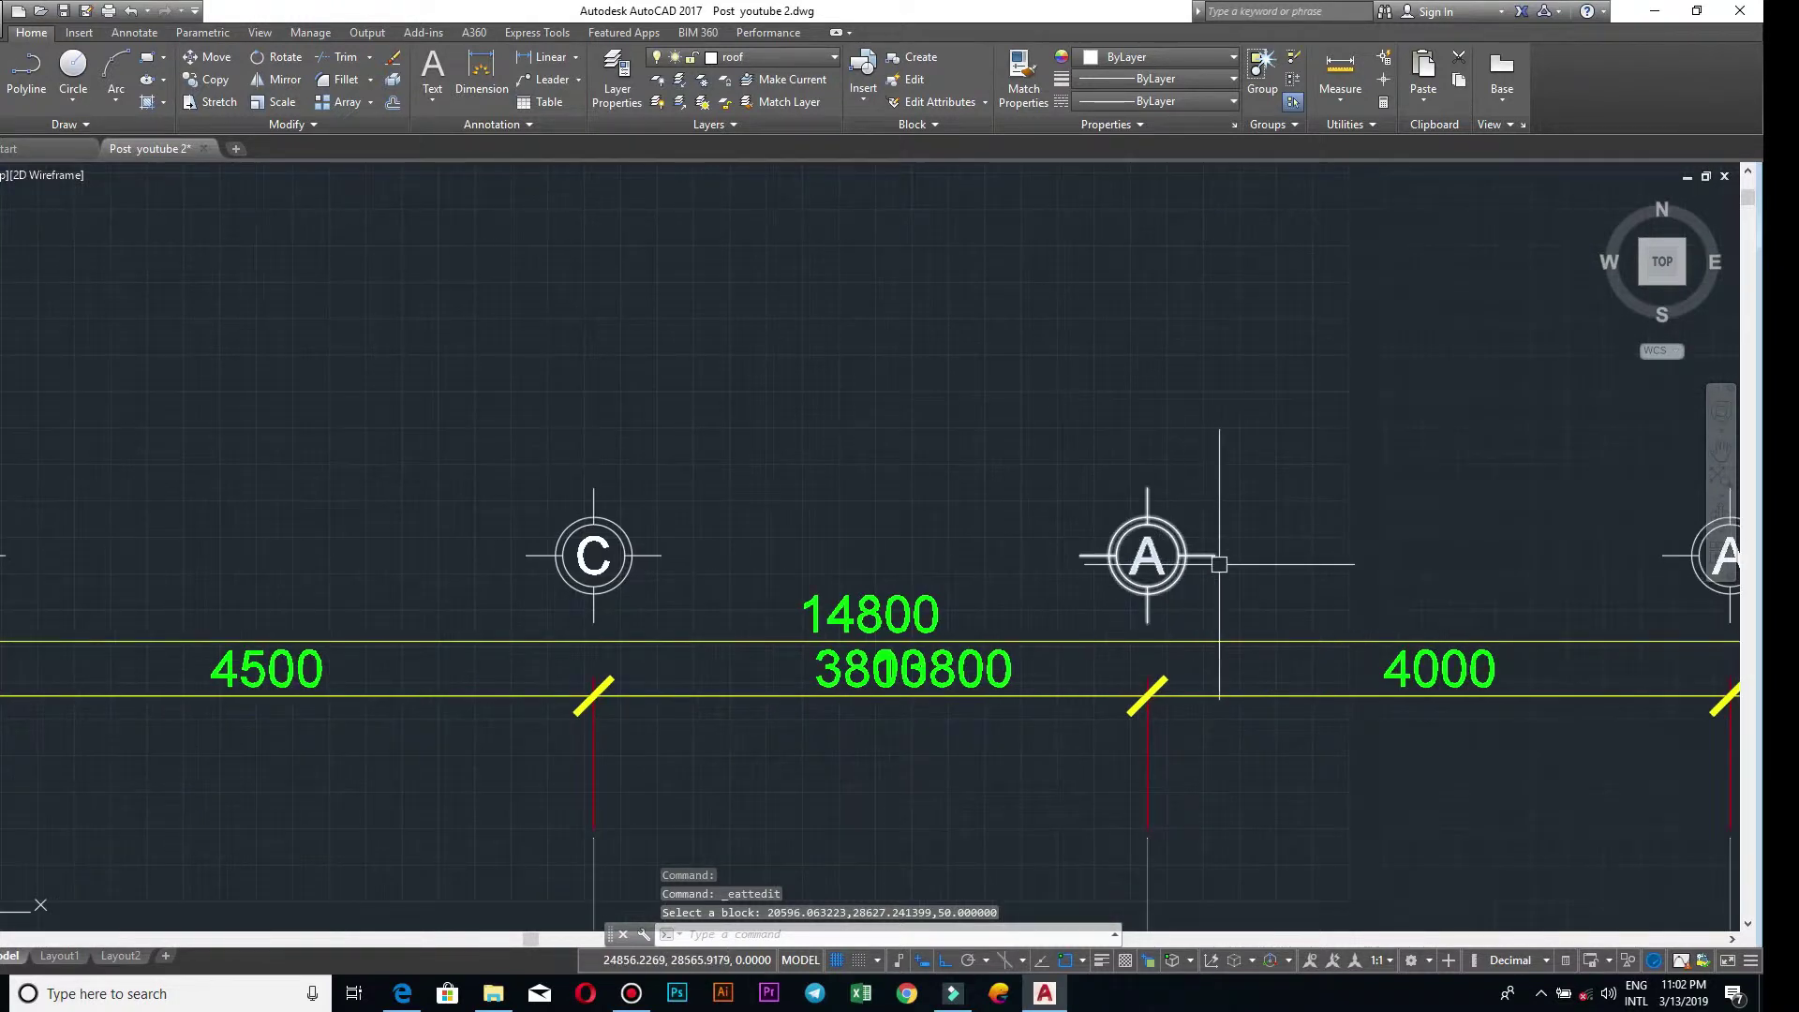
{"action": "double_click", "coordinate": [1158, 556]}
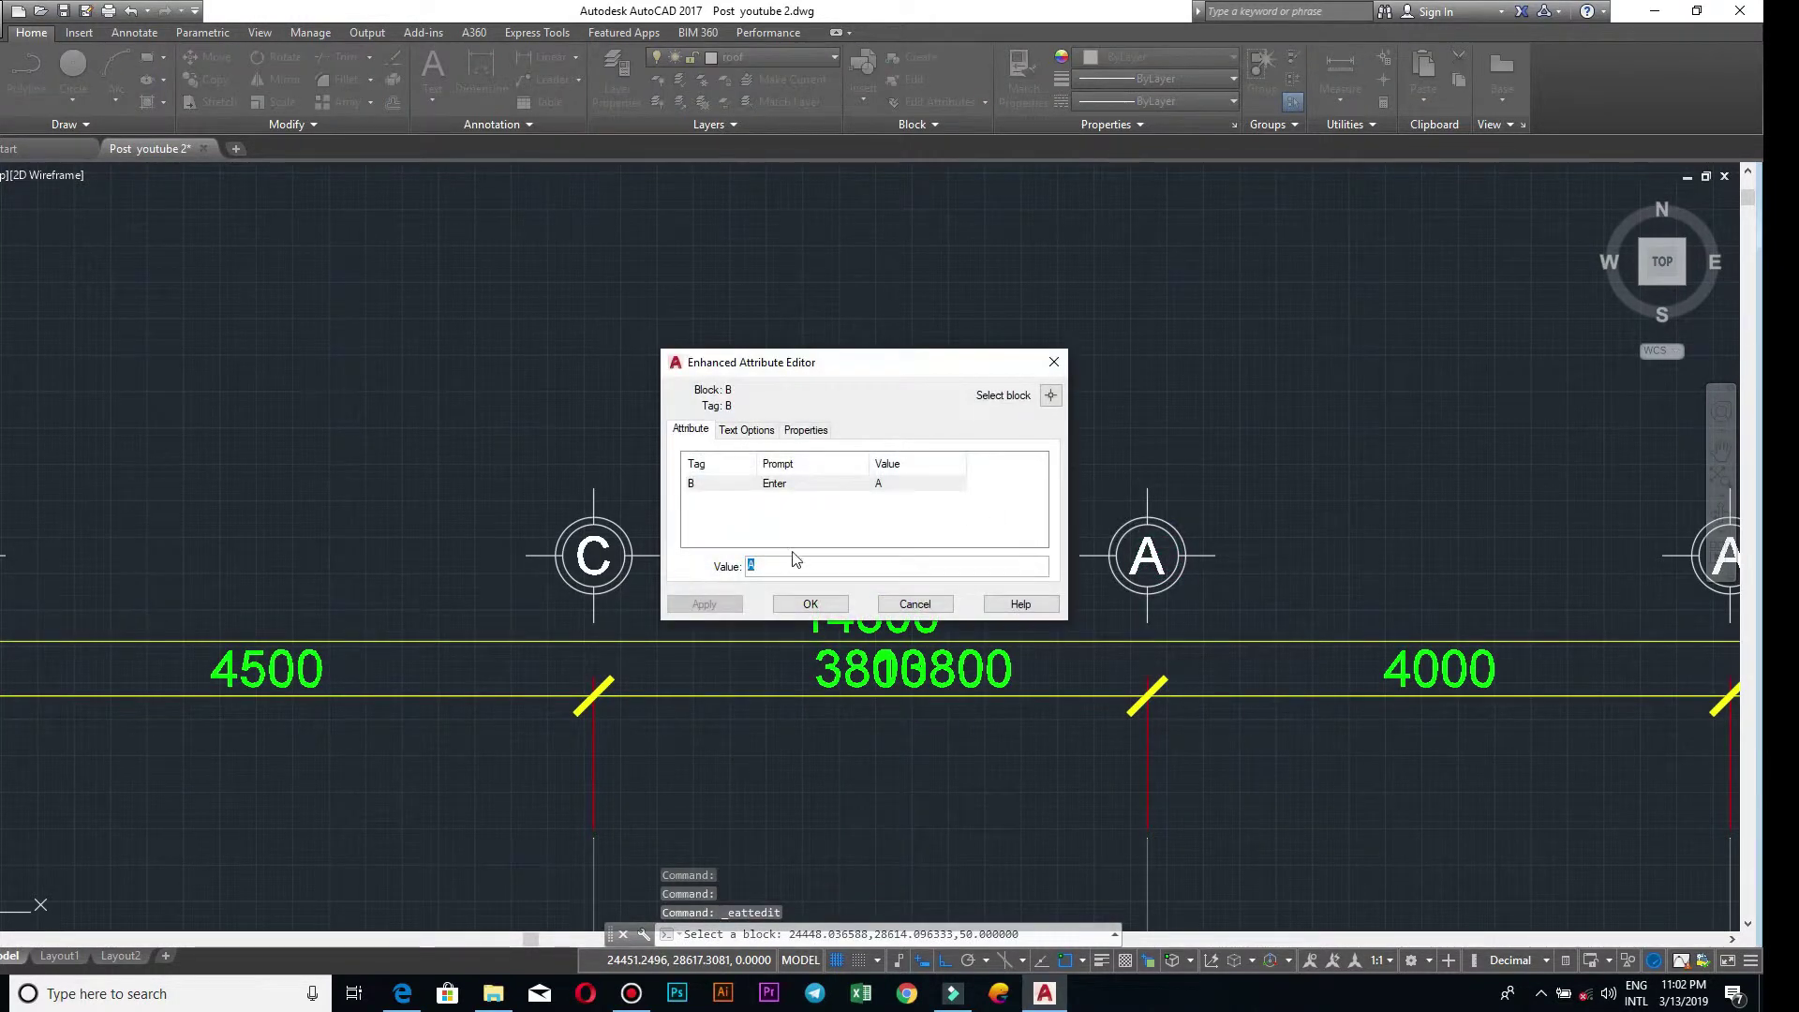
{"action": "left_click", "coordinate": [803, 604]}
{"action": "scroll", "coordinate": [1143, 555], "scroll_direction": "down", "scroll_amount": 4}
{"action": "middle_click_drag", "start_coordinate": [1266, 562], "coordinate": [876, 543]}
{"action": "scroll", "coordinate": [873, 540], "scroll_direction": "up", "scroll_amount": 4}
{"action": "double_click", "coordinate": [991, 578]}
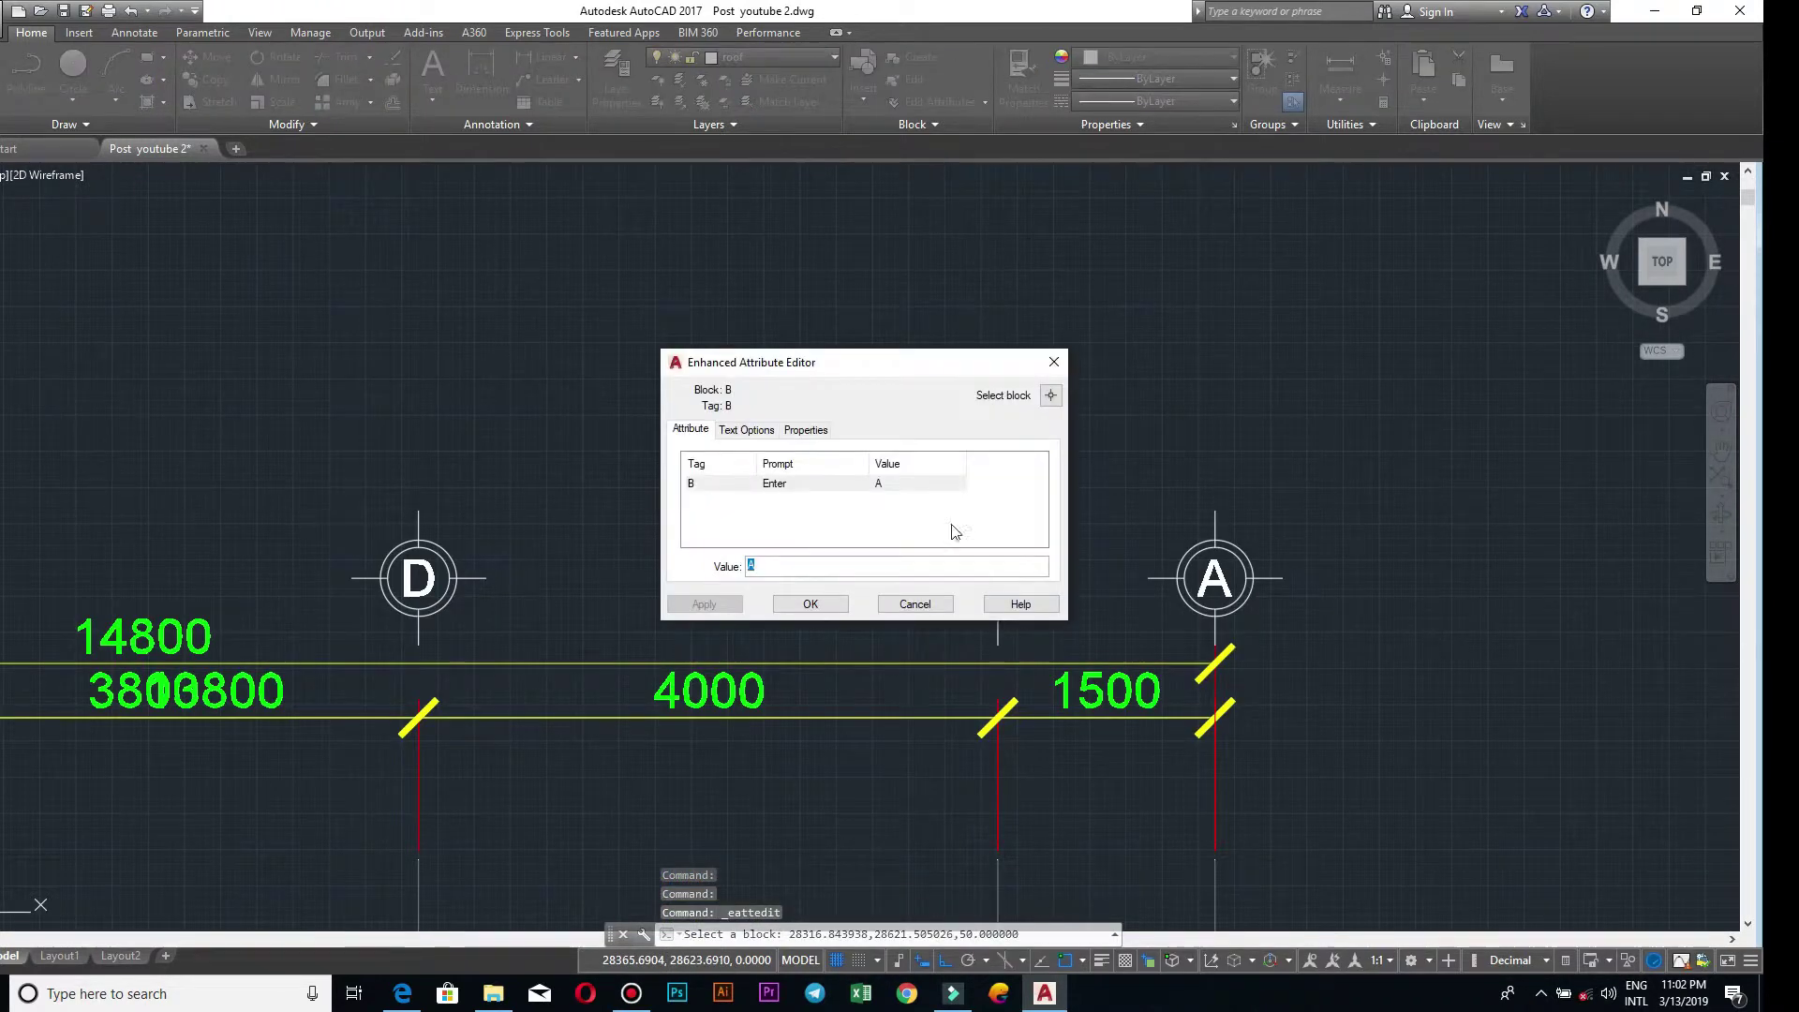
{"action": "type", "text": "E"}
{"action": "left_click", "coordinate": [799, 607]}
{"action": "middle_click_drag", "start_coordinate": [1139, 576], "coordinate": [834, 554]}
{"action": "left_click", "coordinate": [899, 562]}
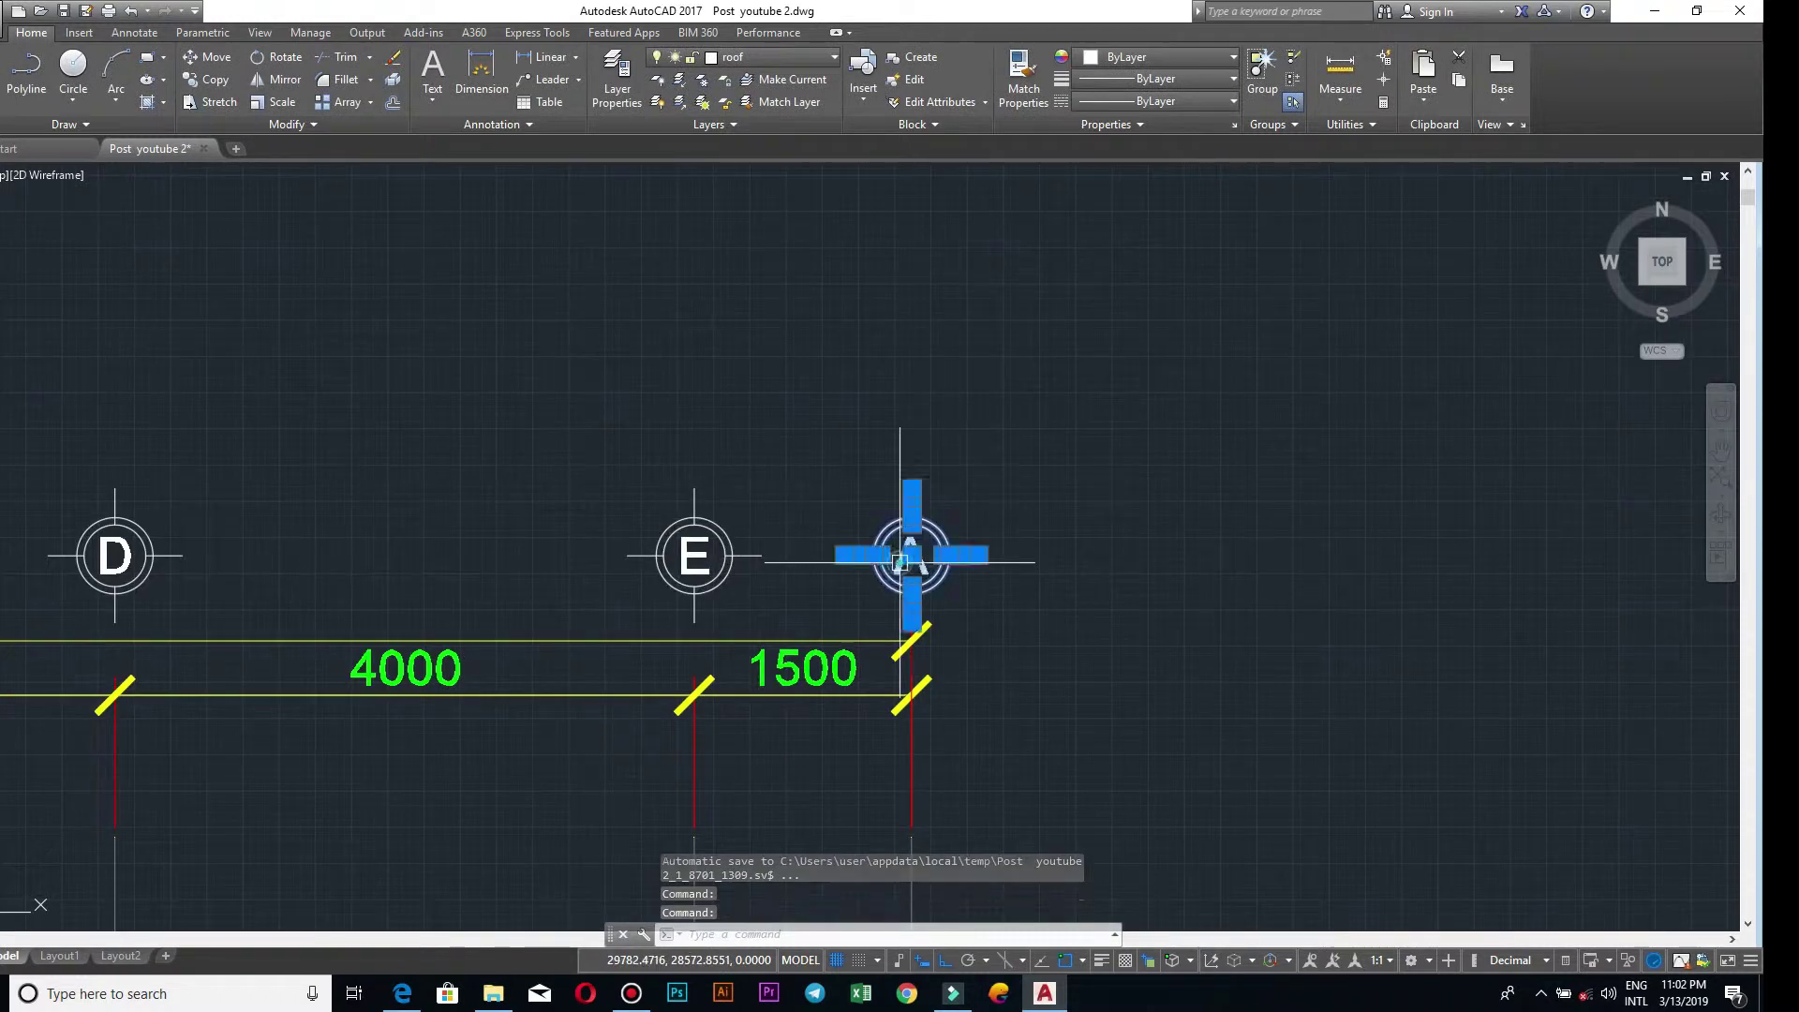
{"action": "double_click", "coordinate": [900, 563]}
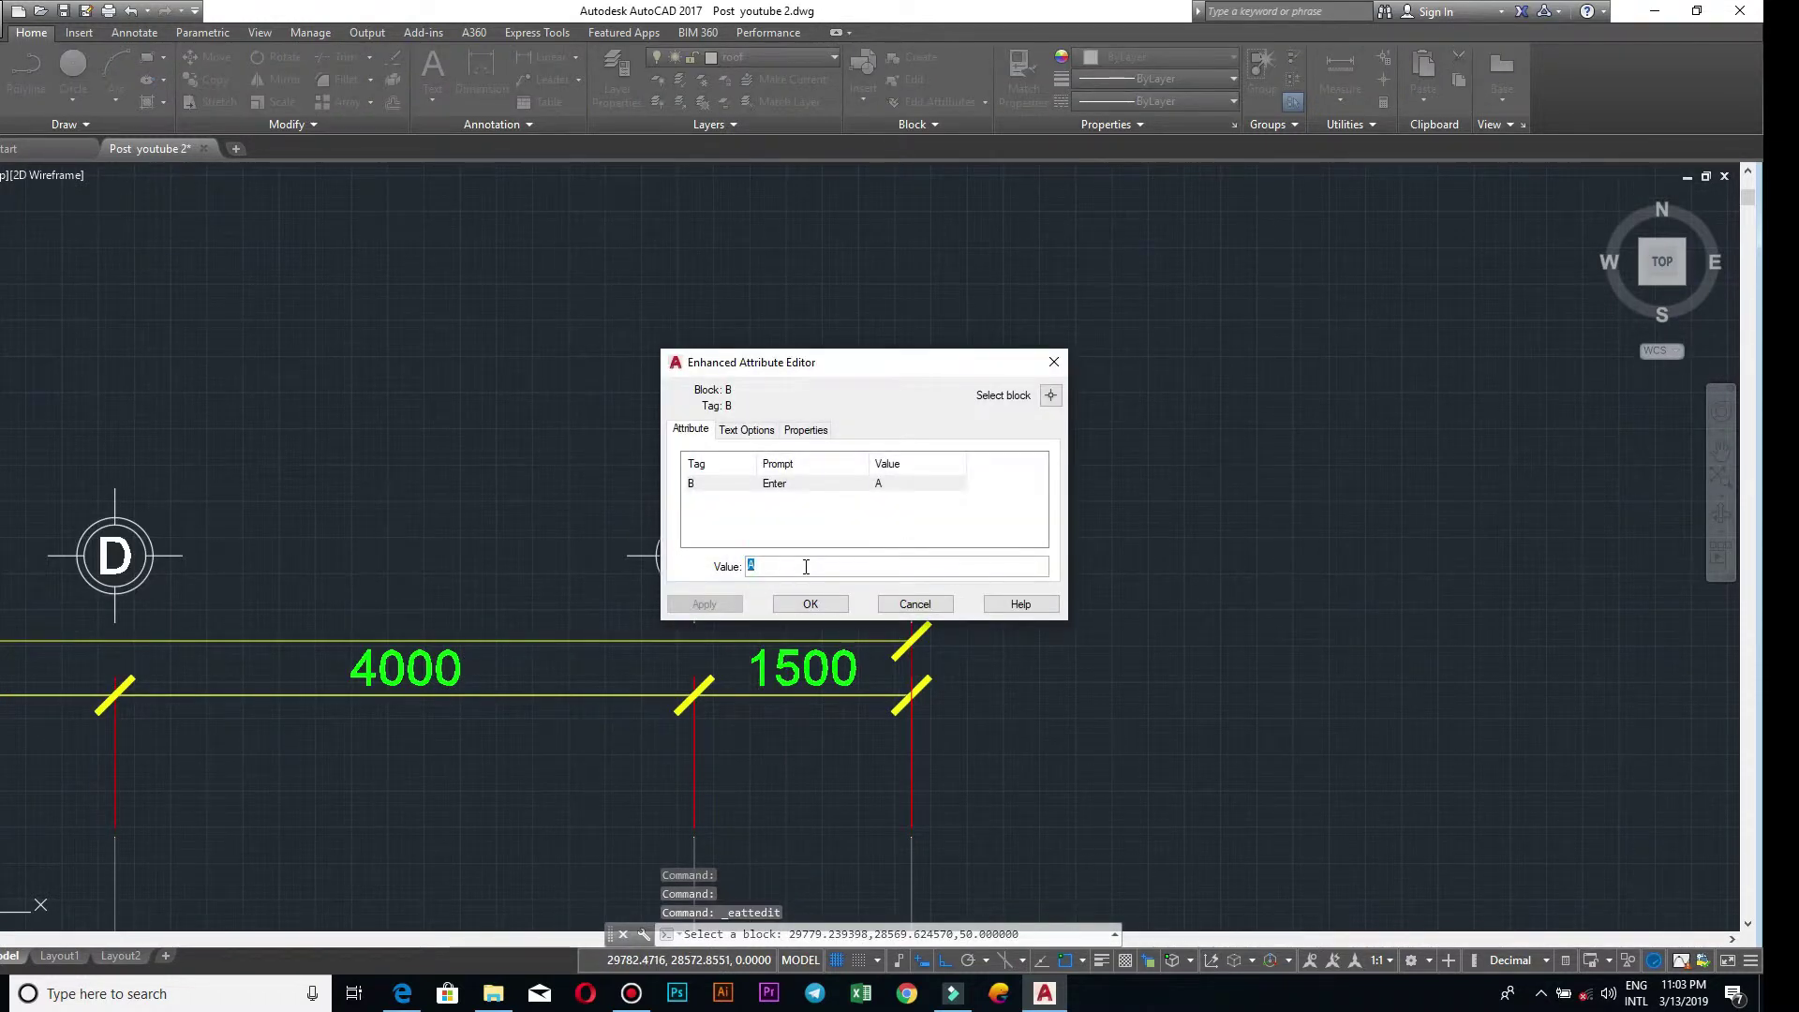
{"action": "left_click", "coordinate": [808, 606]}
{"action": "scroll", "coordinate": [843, 566], "scroll_direction": "down", "scroll_amount": 5}
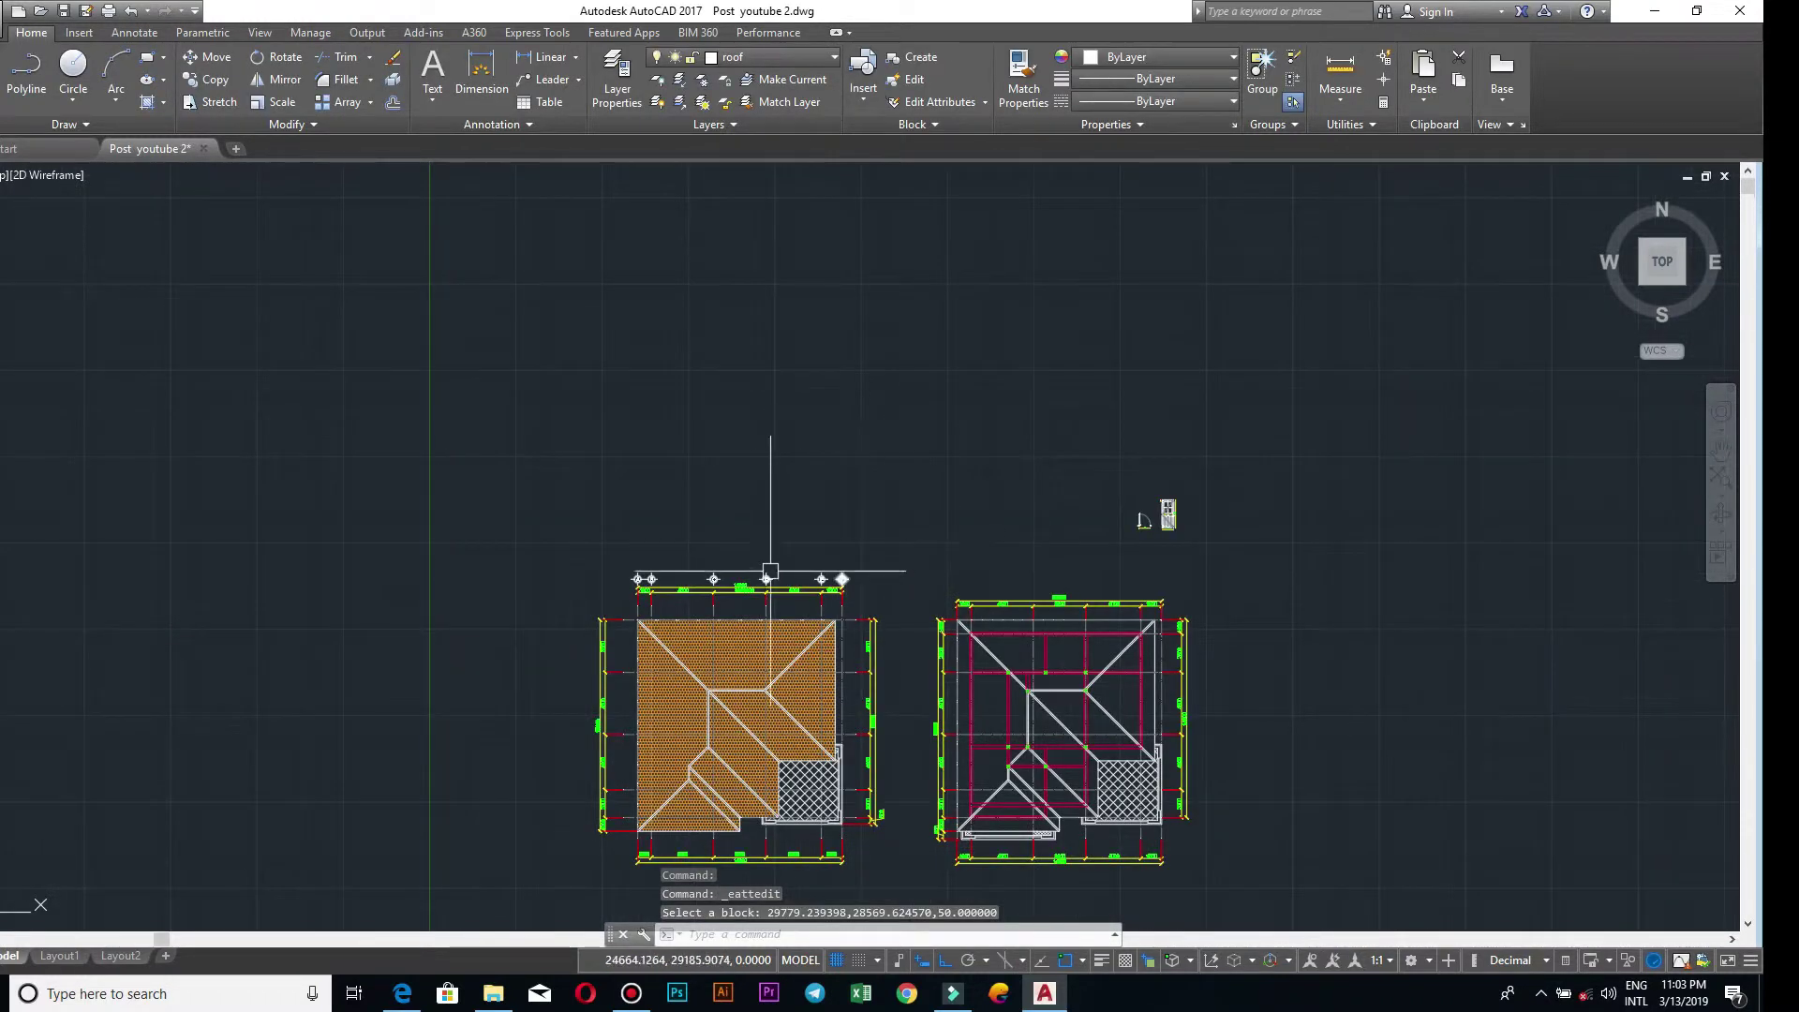
{"action": "scroll", "coordinate": [770, 571], "scroll_direction": "up", "scroll_amount": 4}
{"action": "scroll", "coordinate": [843, 583], "scroll_direction": "up", "scroll_amount": 4}
{"action": "middle_click_drag", "start_coordinate": [1012, 595], "coordinate": [1113, 482]}
{"action": "scroll", "coordinate": [1114, 483], "scroll_direction": "down", "scroll_amount": 2}
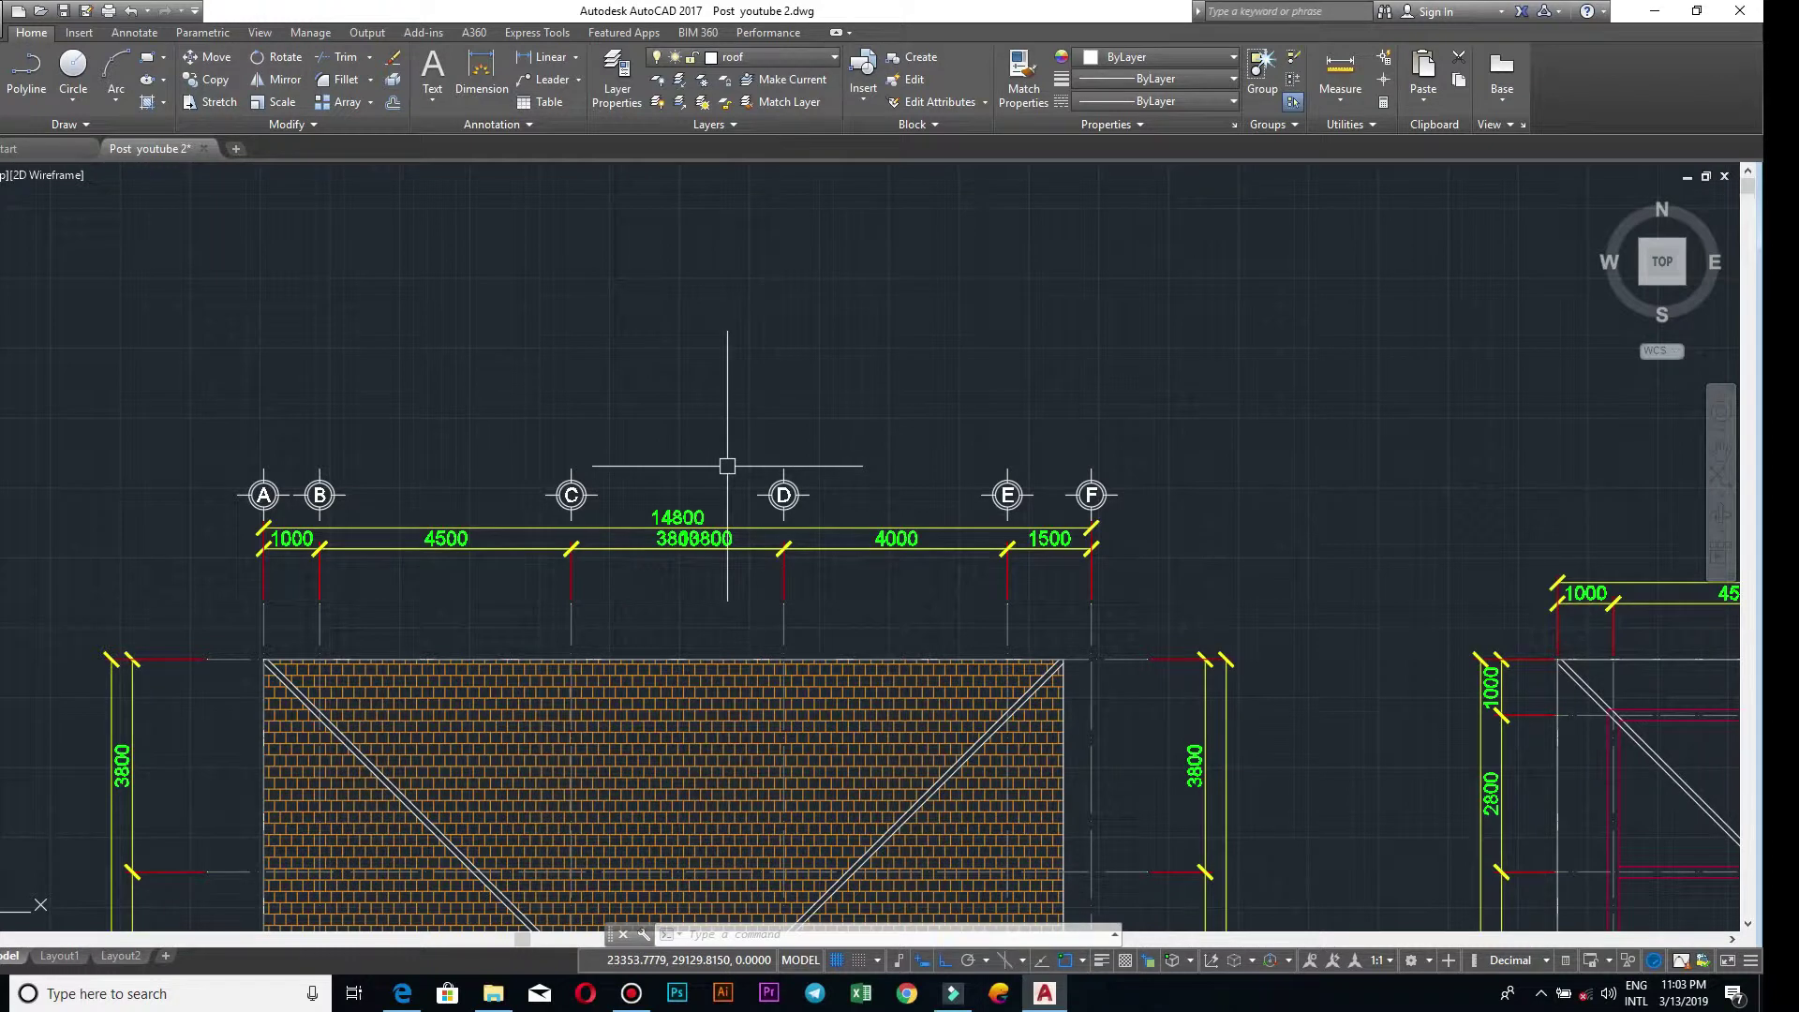
- Copy the six A–F bubbles, using the top of bubble F as base point
{"action": "left_click", "coordinate": [188, 421]}
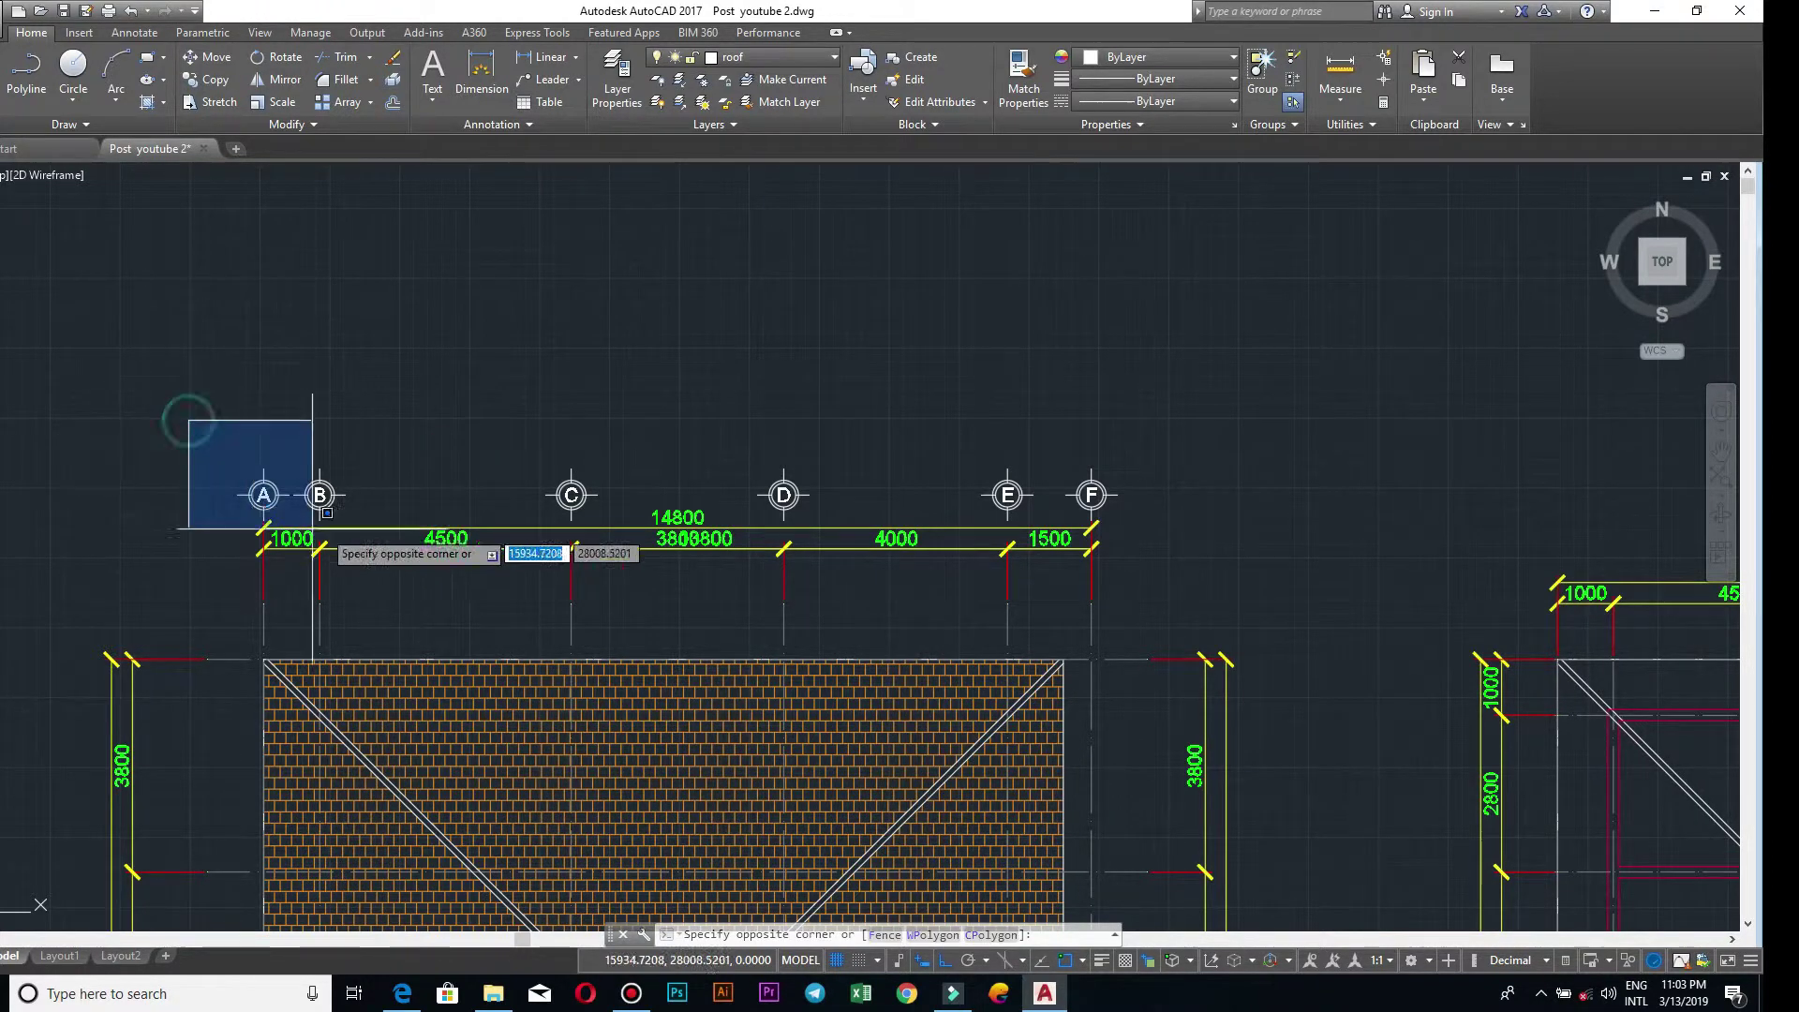
{"action": "left_click", "coordinate": [1143, 499]}
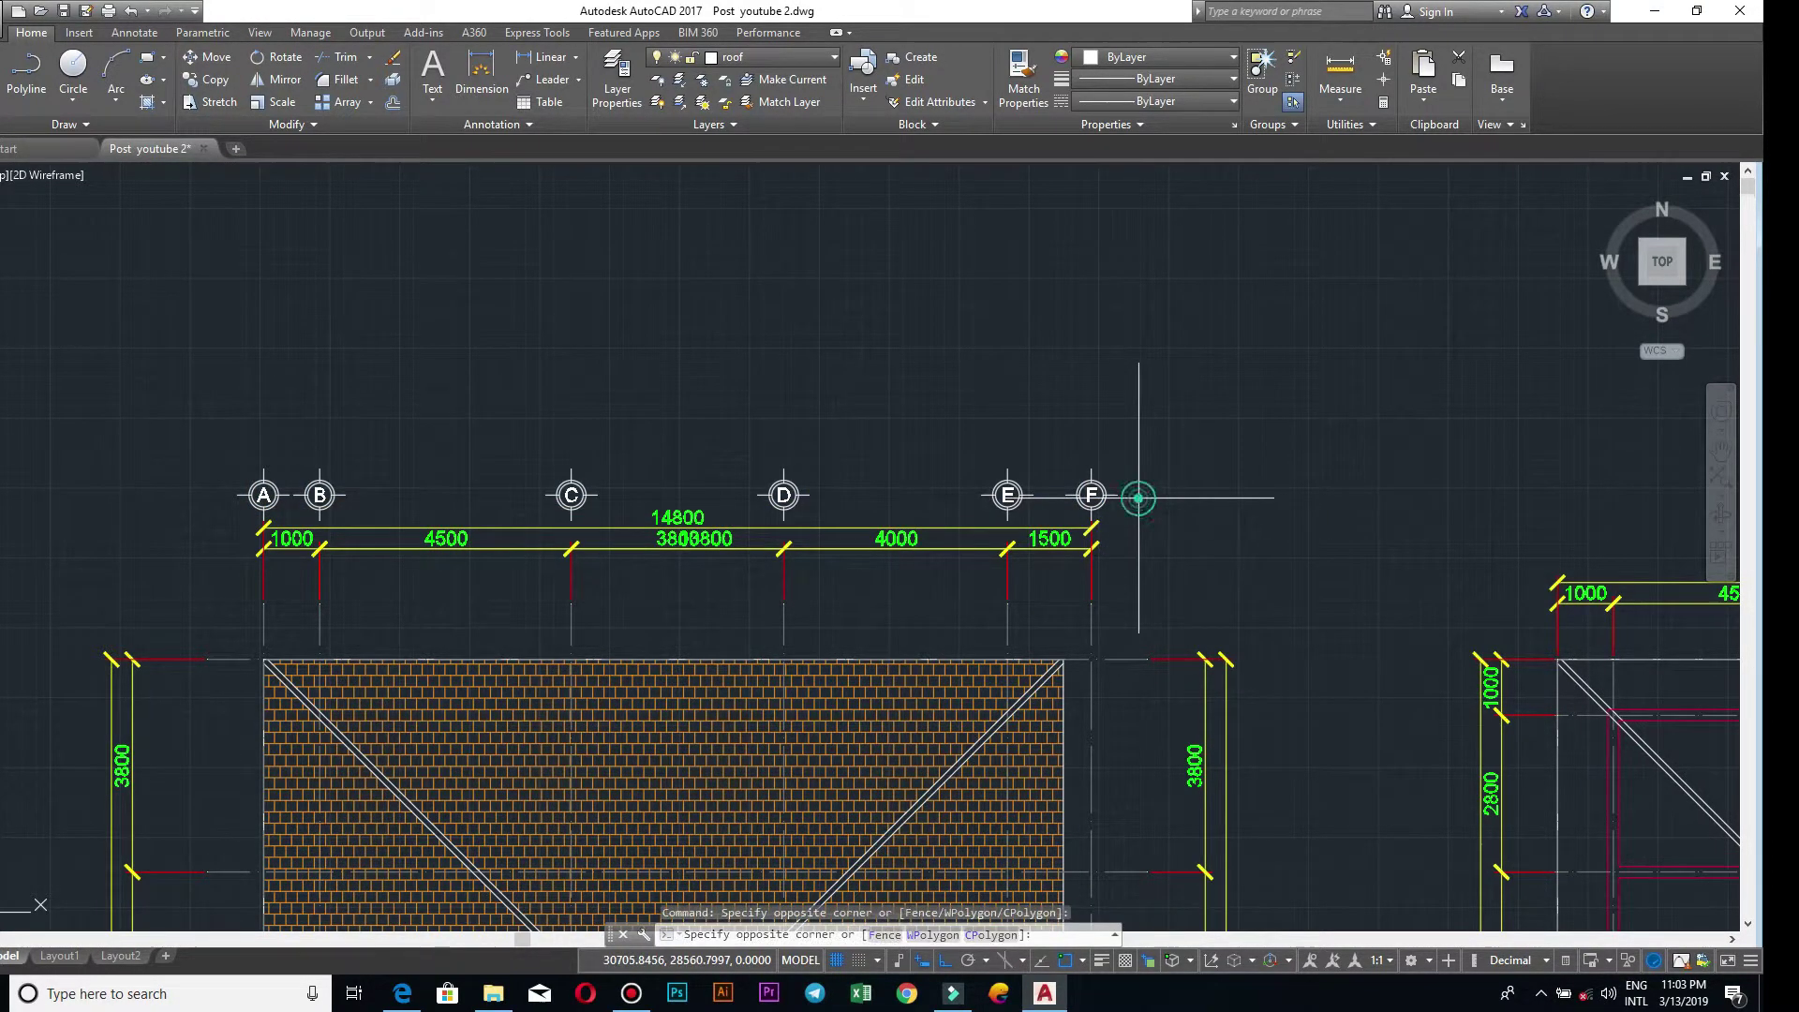
{"action": "left_click", "coordinate": [122, 377]}
{"action": "scroll", "coordinate": [903, 436], "scroll_direction": "up", "scroll_amount": 2}
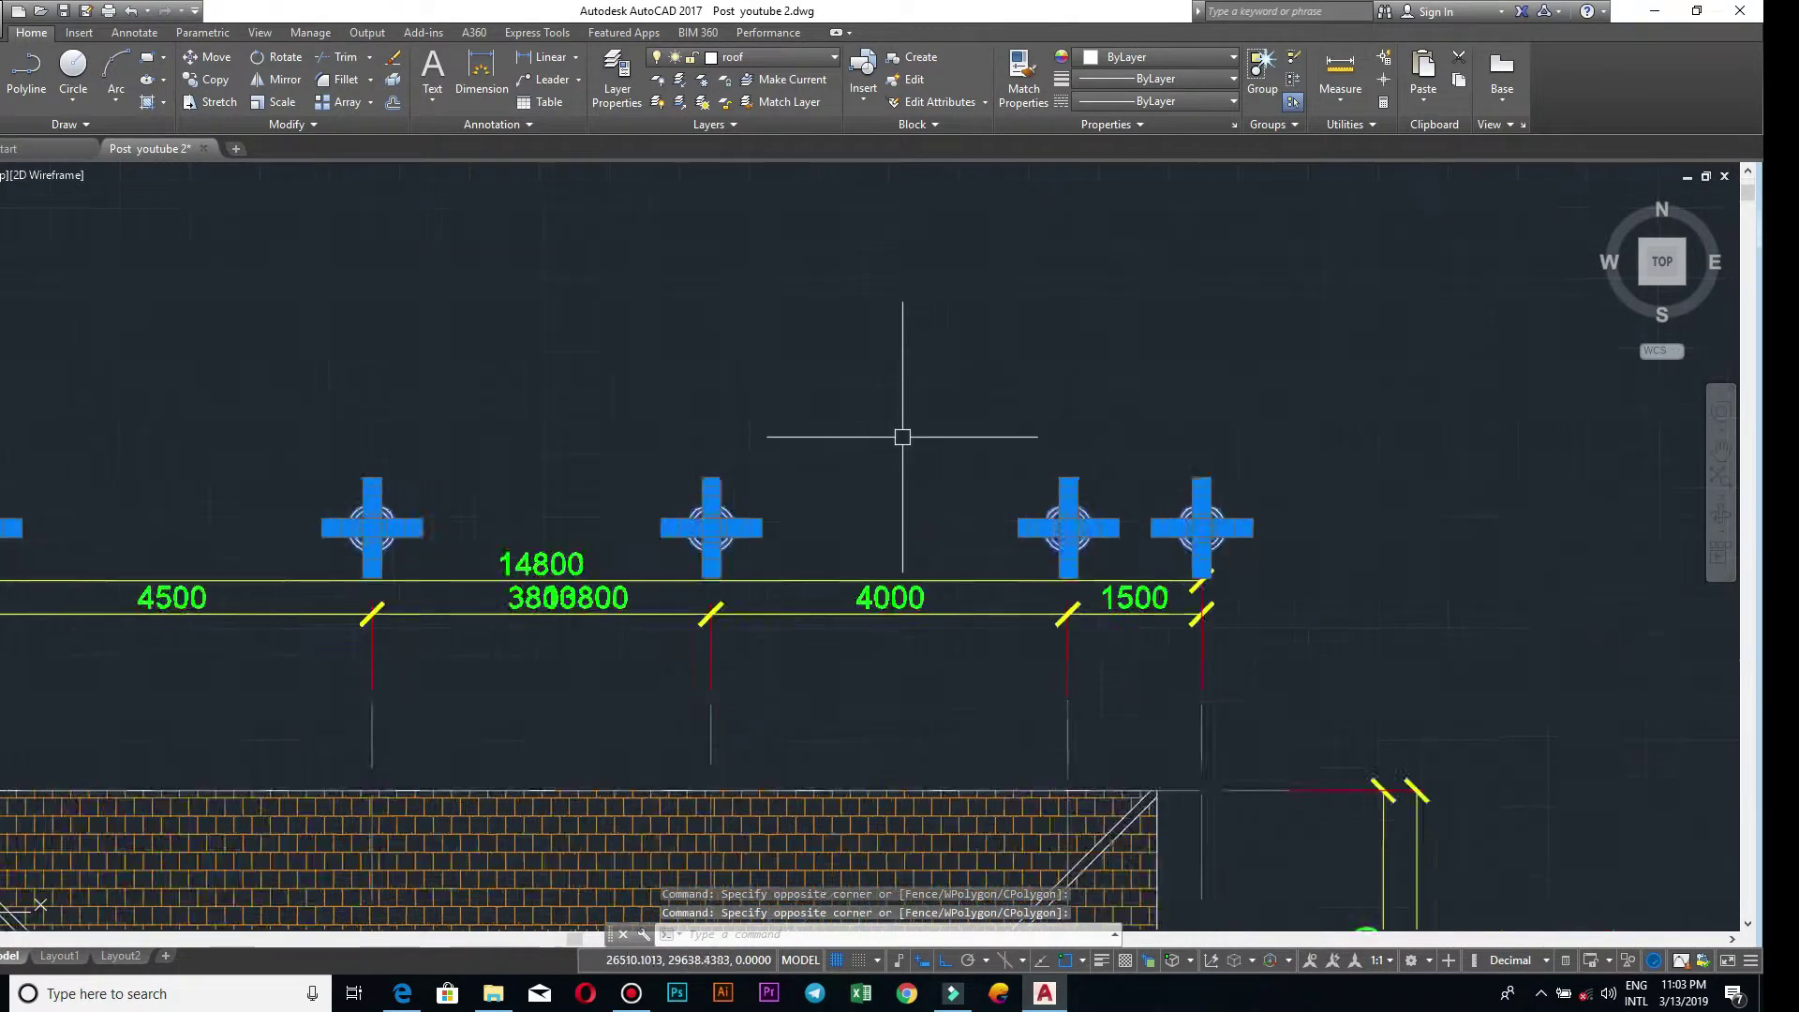
{"action": "scroll", "coordinate": [902, 436], "scroll_direction": "up", "scroll_amount": 2}
{"action": "type", "text": "CO"}
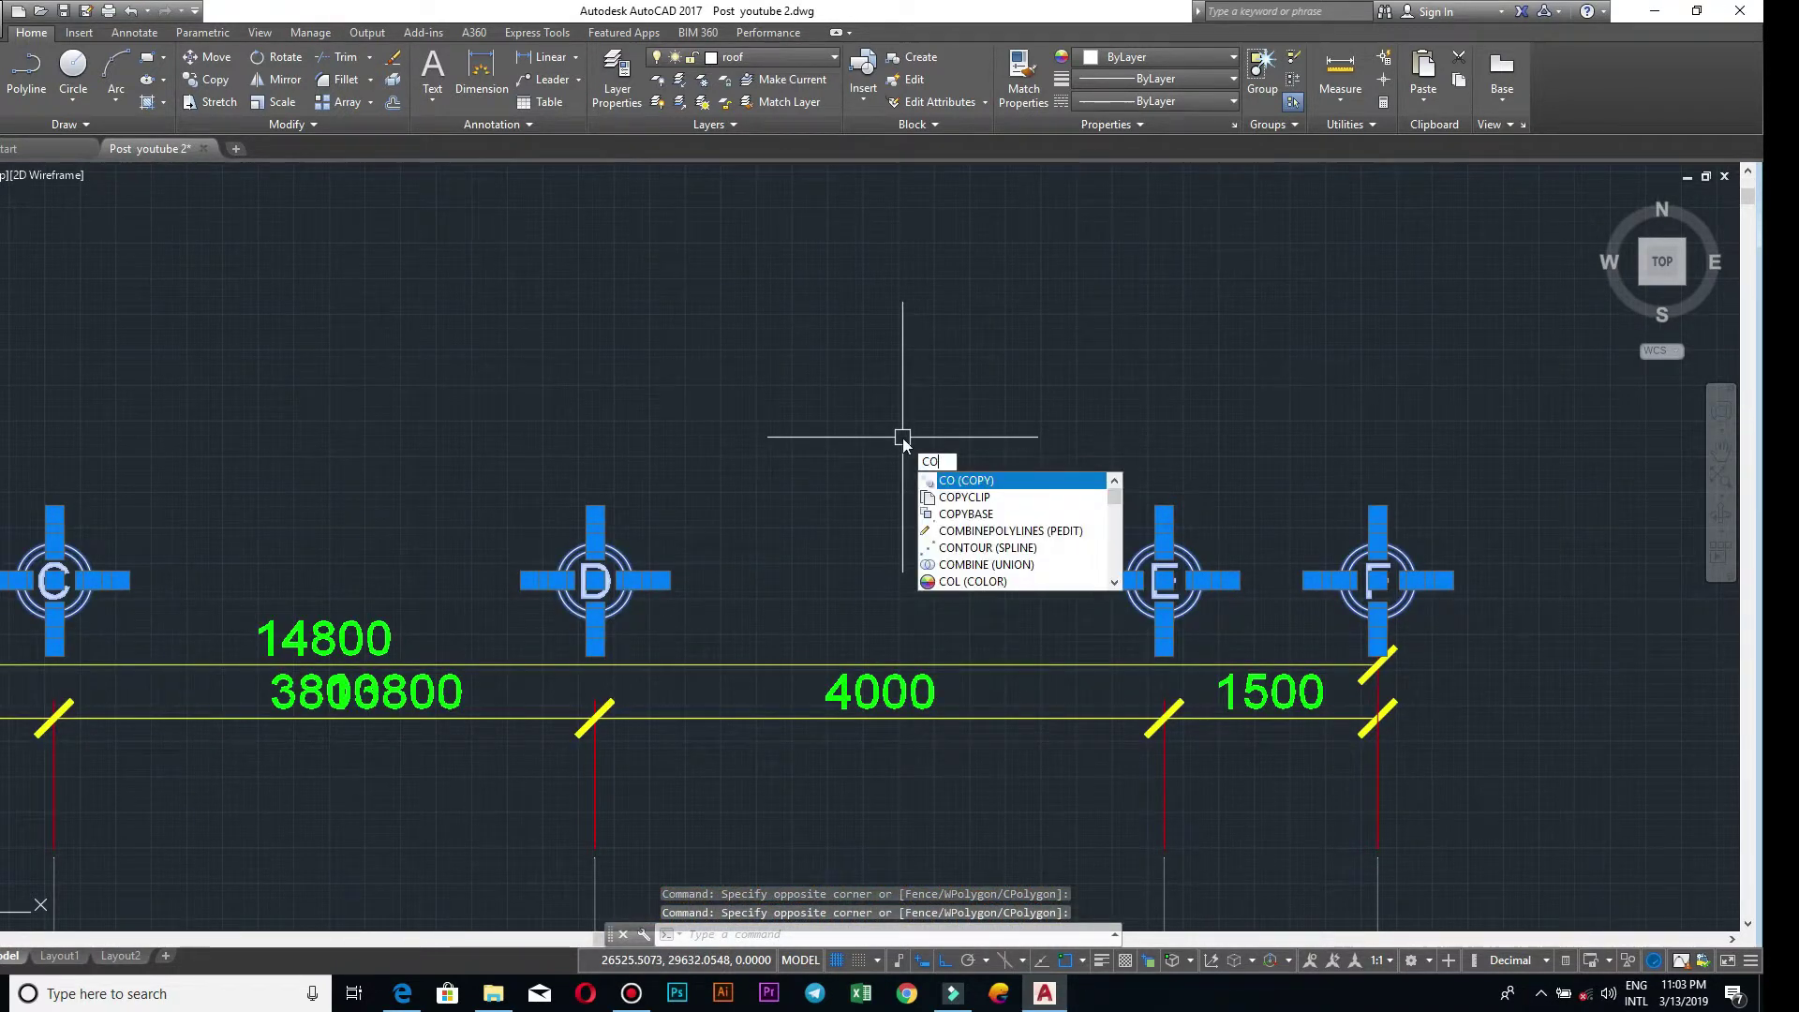
{"action": "key", "text": "Return"}
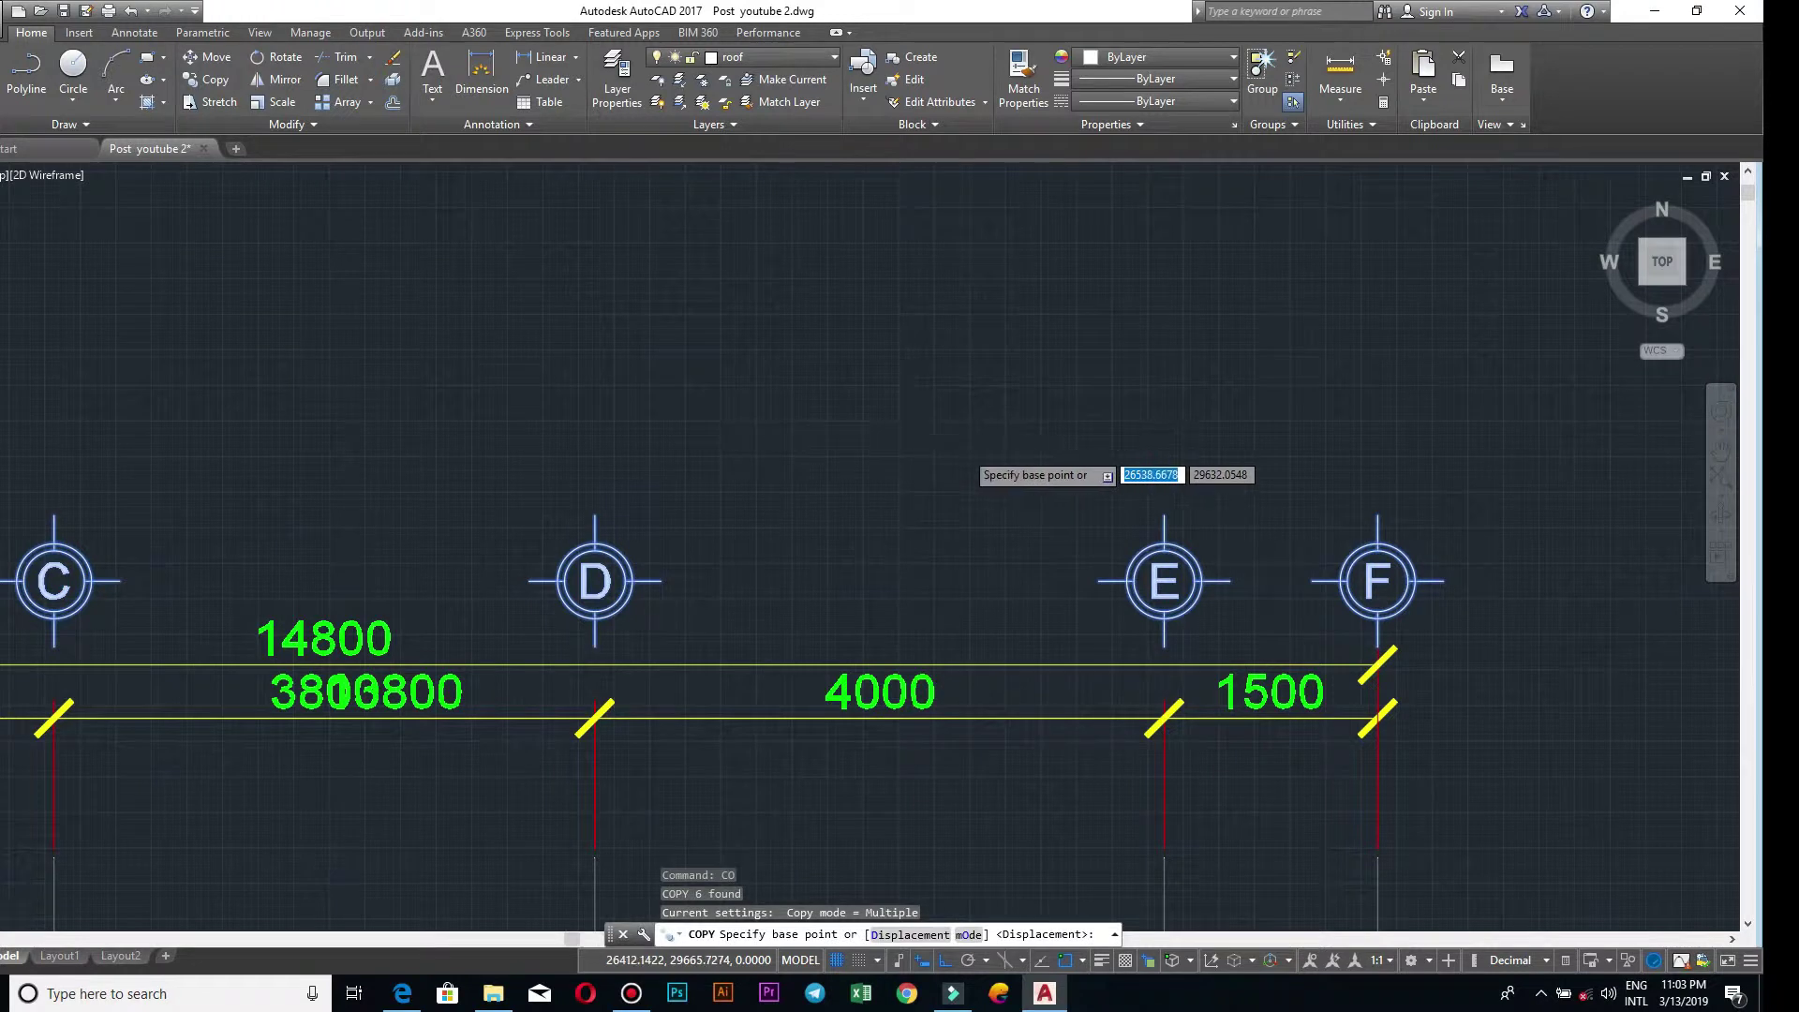
{"action": "scroll", "coordinate": [1137, 486], "scroll_direction": "down", "scroll_amount": 2}
{"action": "scroll", "coordinate": [1123, 463], "scroll_direction": "up", "scroll_amount": 2}
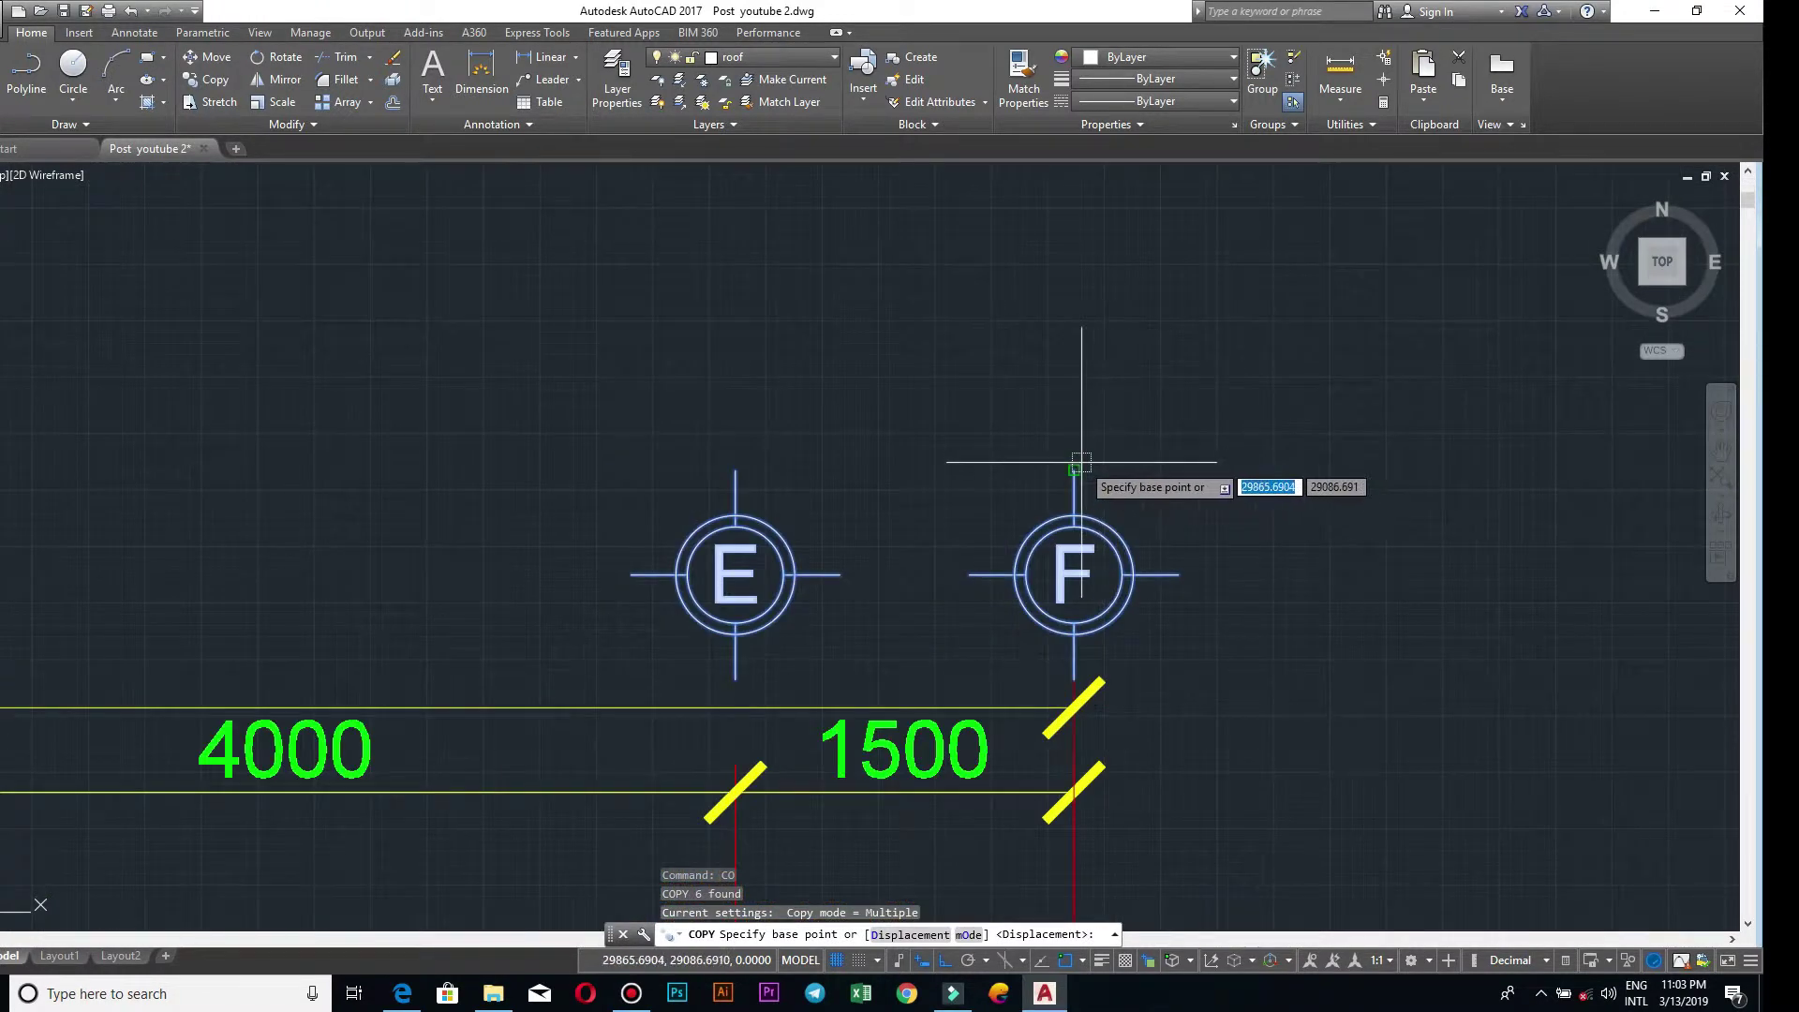
{"action": "left_click", "coordinate": [1074, 470]}
- Place two copies of the A–F bubble row below the roof plans
{"action": "scroll", "coordinate": [1077, 473], "scroll_direction": "down", "scroll_amount": 2}
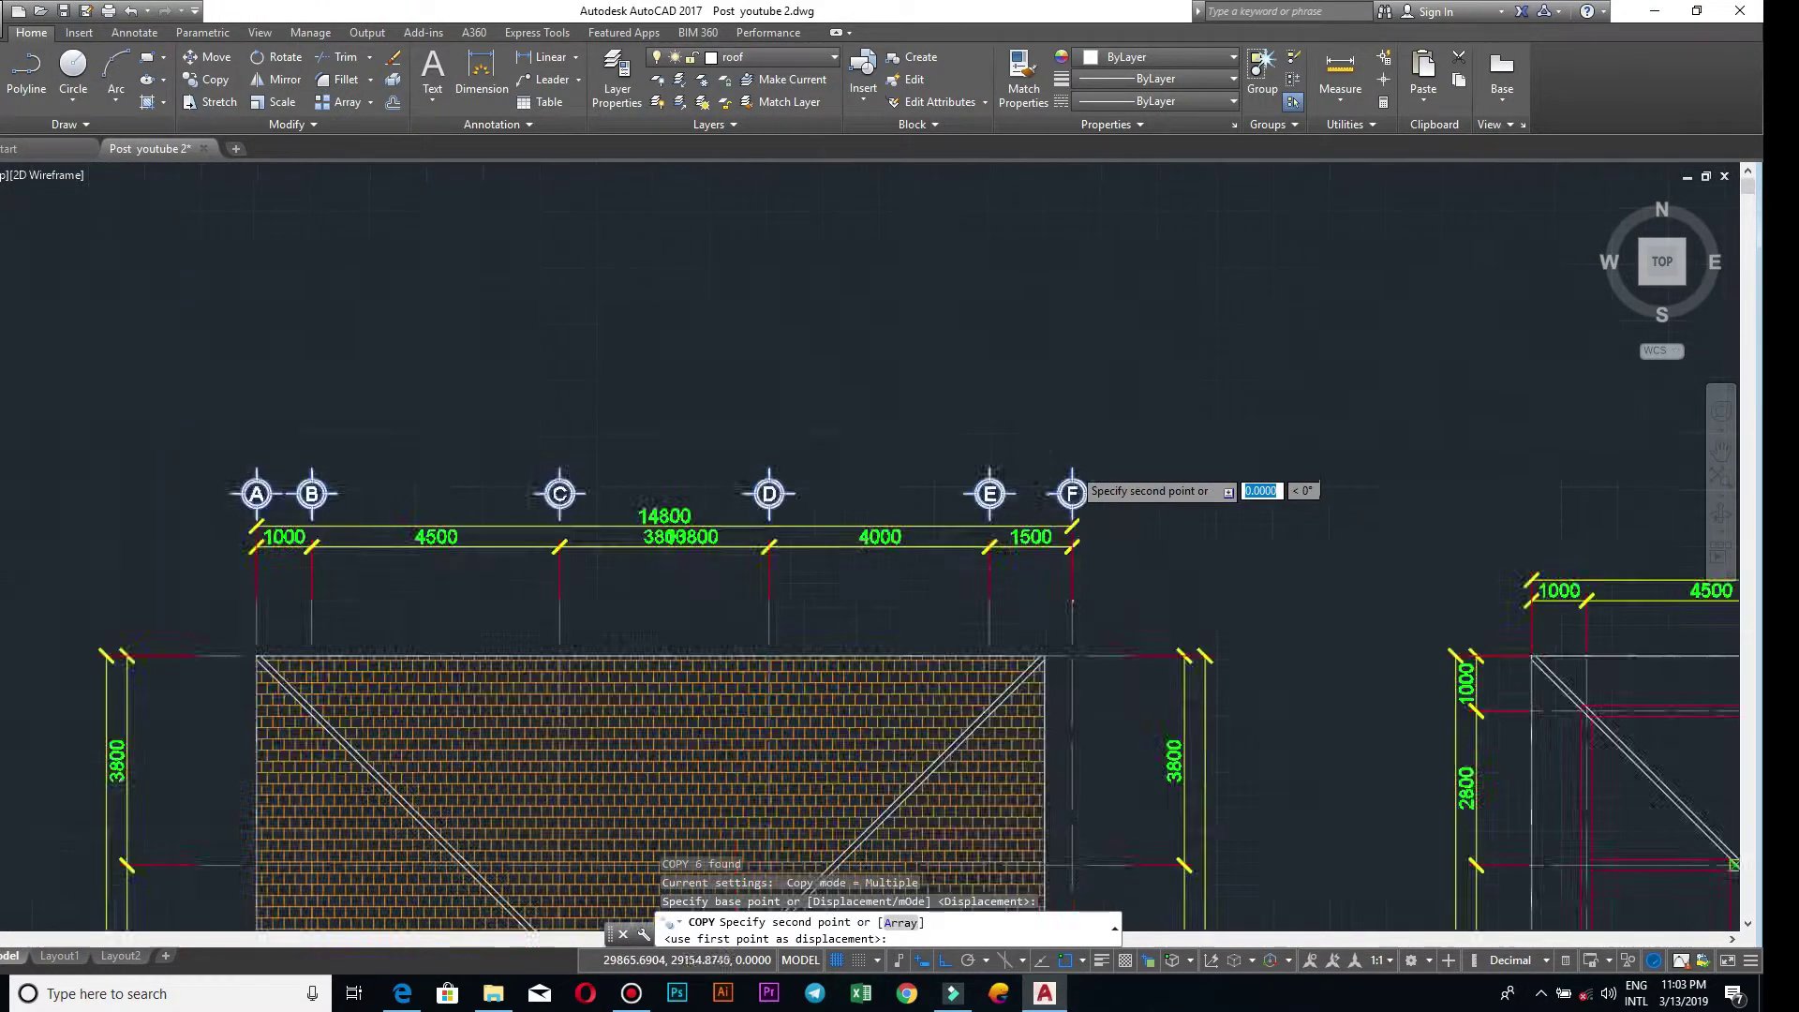
{"action": "scroll", "coordinate": [1085, 792], "scroll_direction": "down", "scroll_amount": 2}
{"action": "scroll", "coordinate": [1087, 806], "scroll_direction": "up", "scroll_amount": 4}
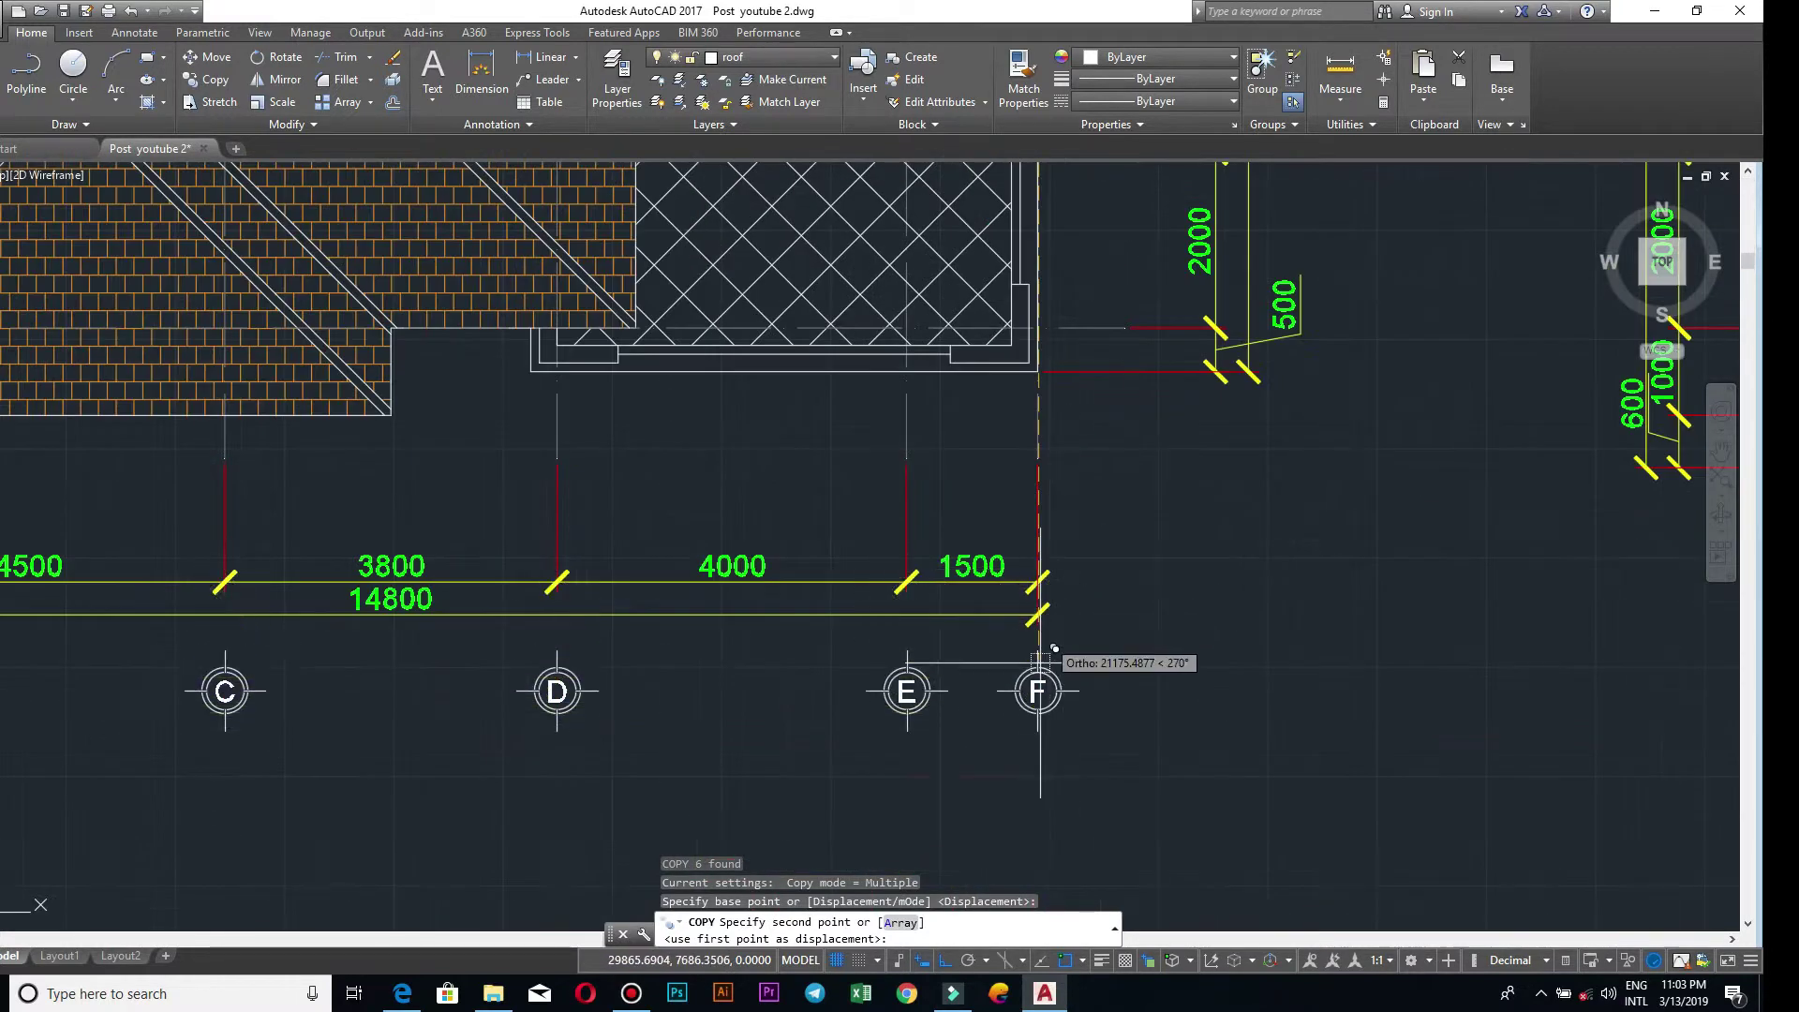
{"action": "scroll", "coordinate": [1038, 562], "scroll_direction": "up", "scroll_amount": 5}
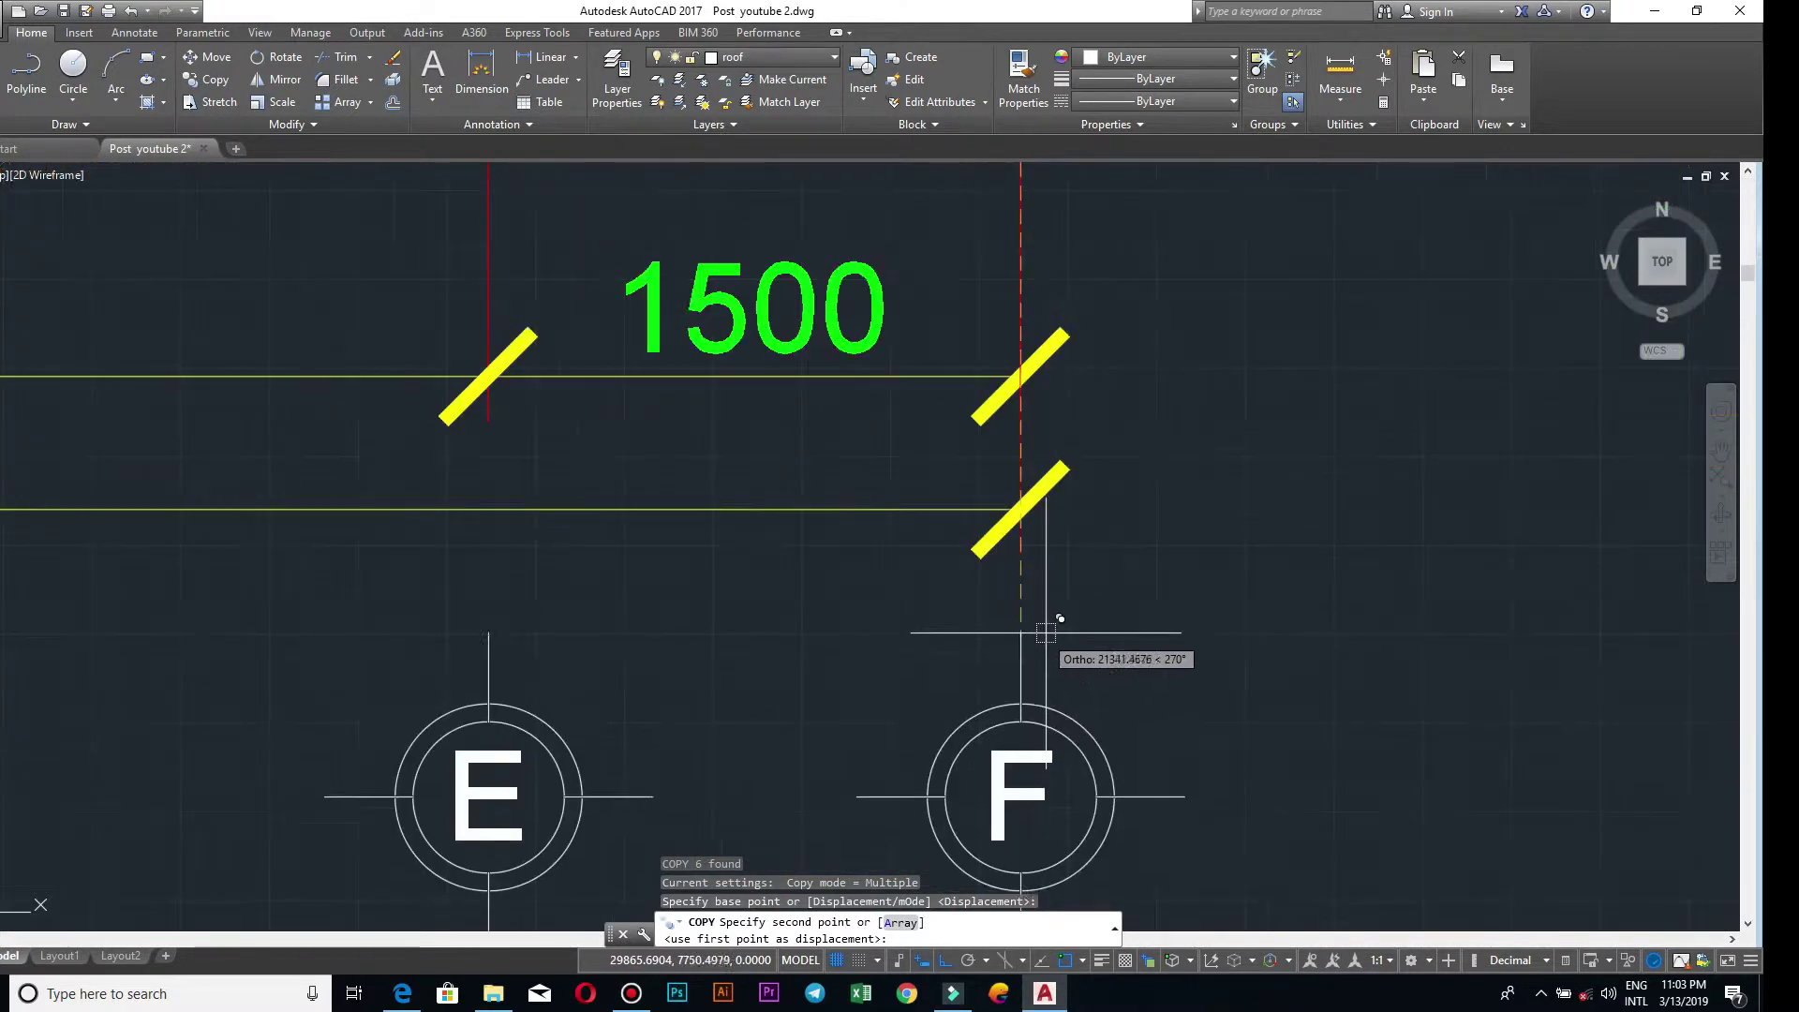
{"action": "left_click", "coordinate": [1021, 553]}
{"action": "scroll", "coordinate": [1095, 562], "scroll_direction": "down", "scroll_amount": 4}
{"action": "scroll", "coordinate": [1309, 568], "scroll_direction": "down", "scroll_amount": 4}
{"action": "scroll", "coordinate": [1275, 656], "scroll_direction": "down", "scroll_amount": 1}
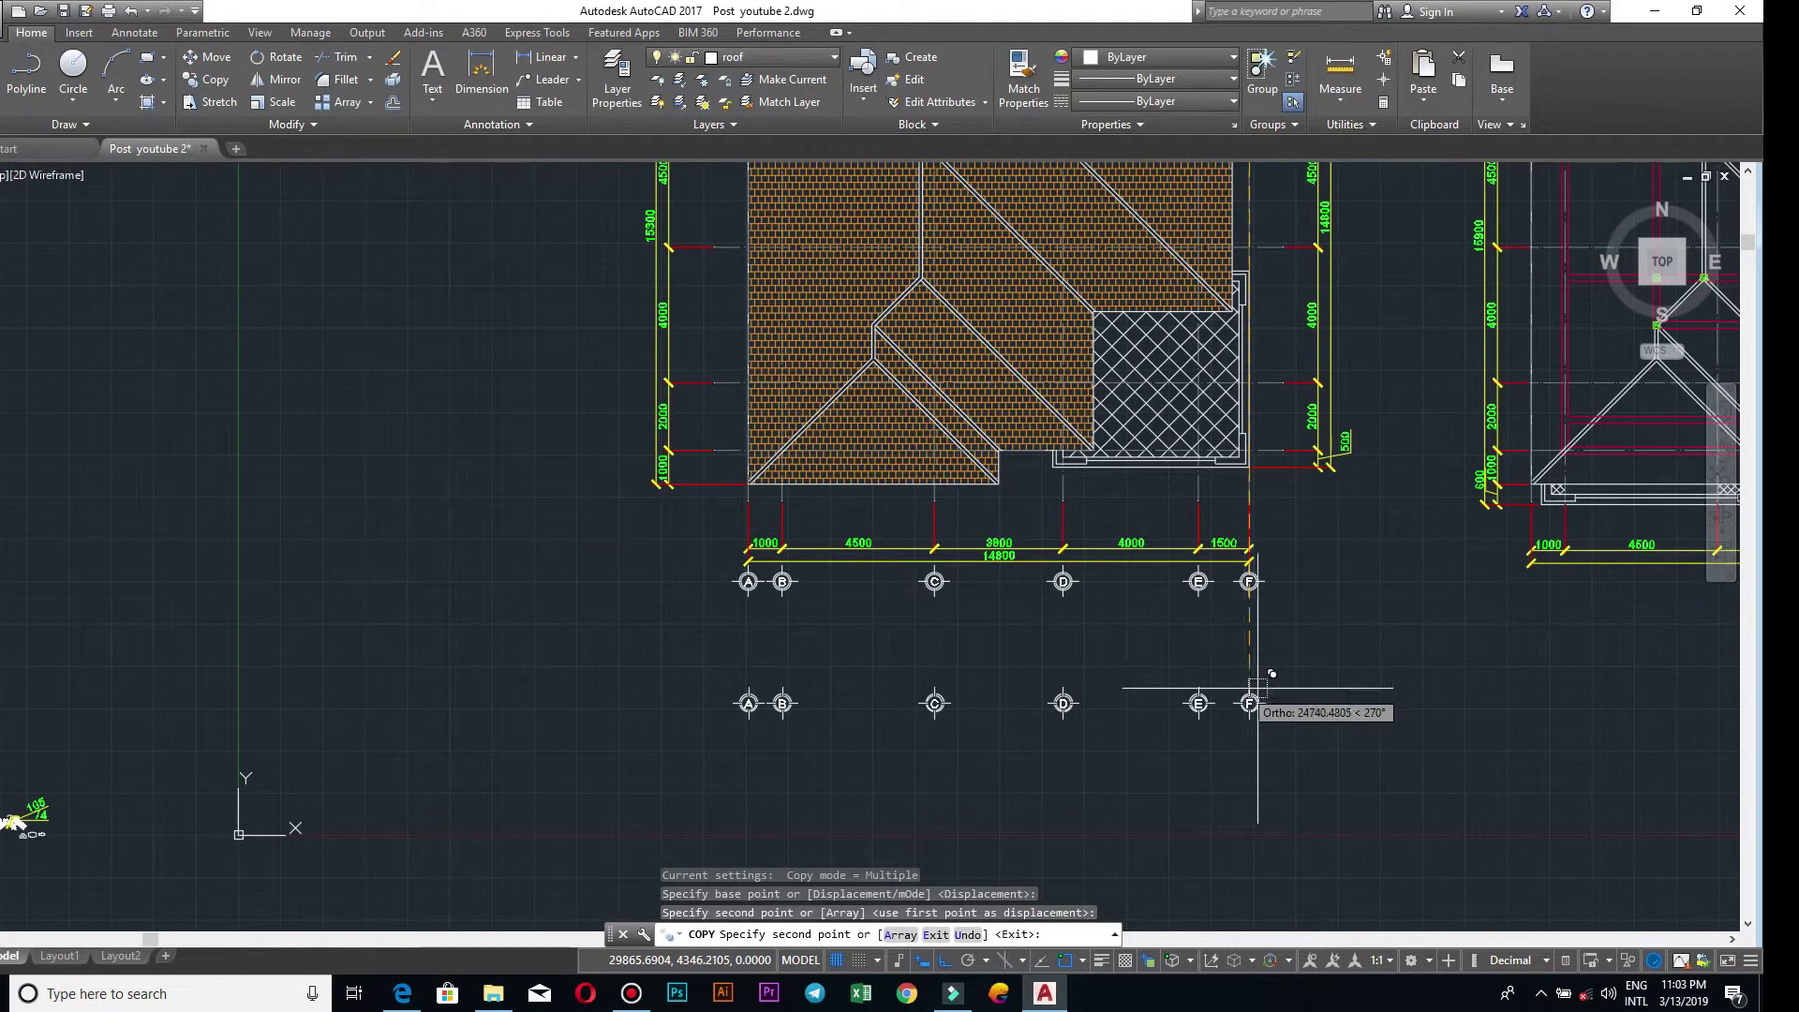
{"action": "scroll", "coordinate": [683, 594], "scroll_direction": "up", "scroll_amount": 3}
{"action": "scroll", "coordinate": [1116, 502], "scroll_direction": "up", "scroll_amount": 2}
{"action": "scroll", "coordinate": [874, 657], "scroll_direction": "up", "scroll_amount": 2}
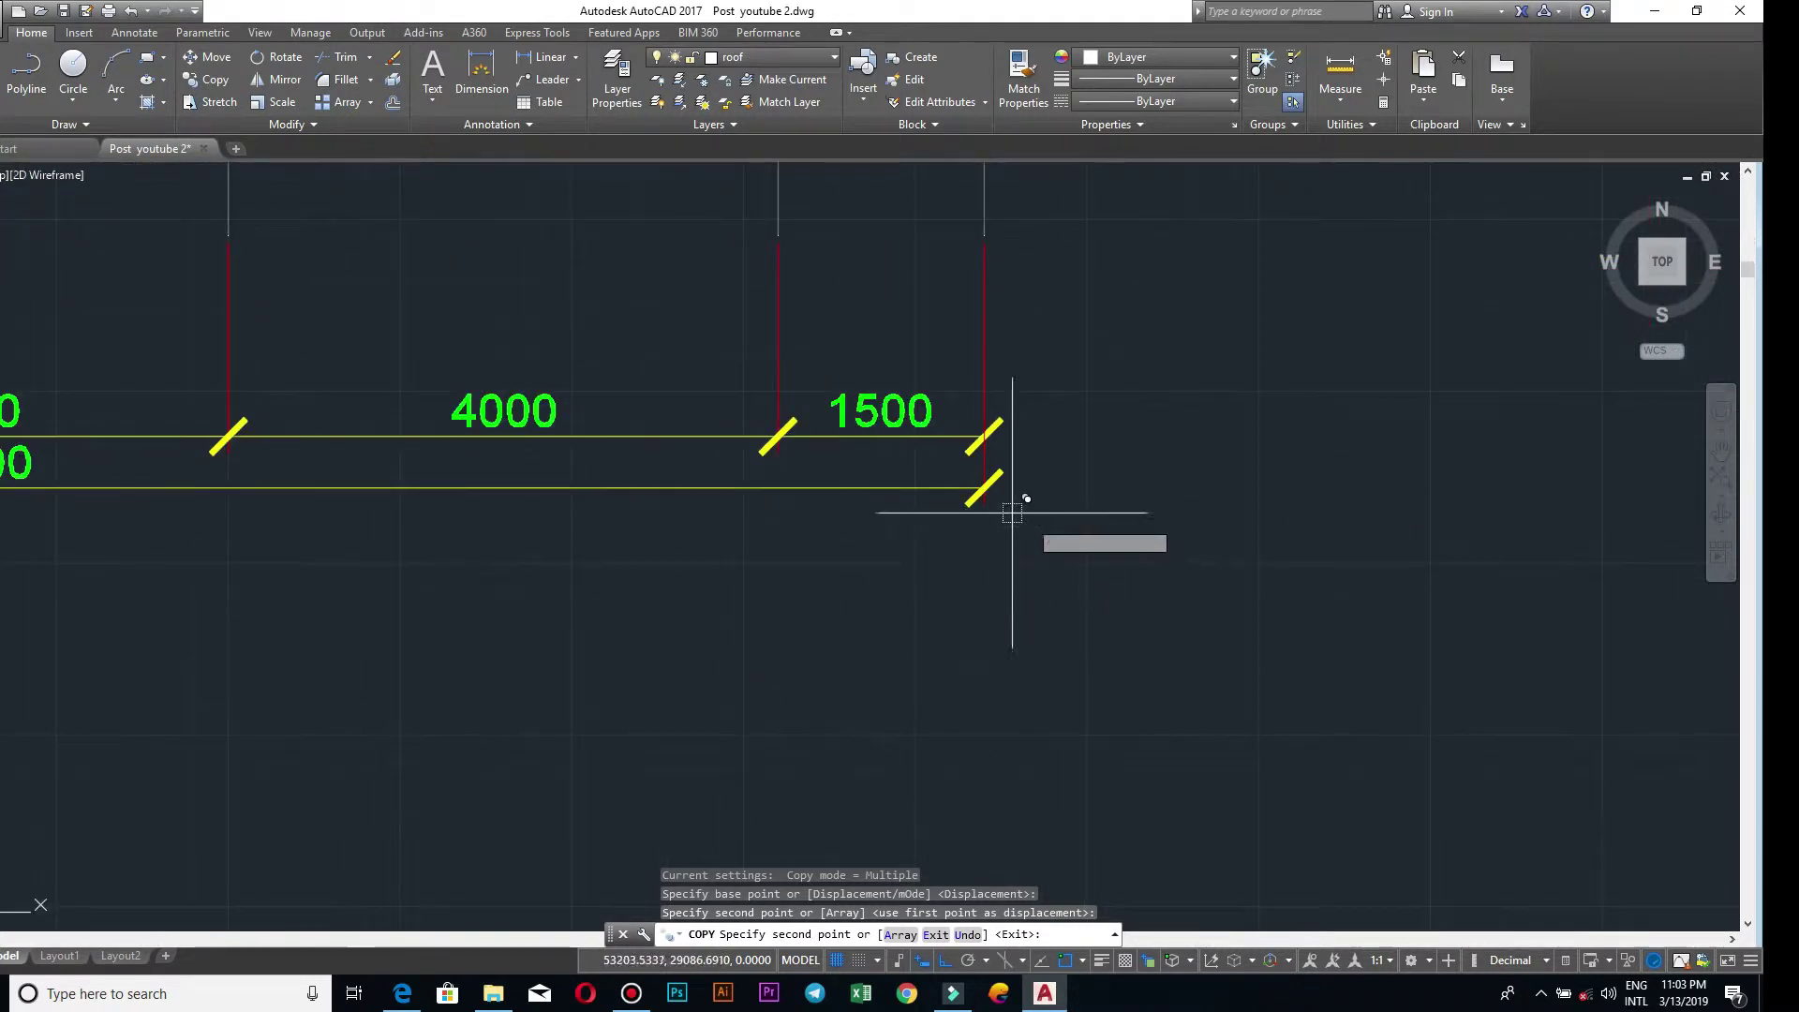
{"action": "left_click", "coordinate": [984, 508]}
{"action": "scroll", "coordinate": [717, 580], "scroll_direction": "down", "scroll_amount": 5}
{"action": "scroll", "coordinate": [717, 580], "scroll_direction": "down", "scroll_amount": 2}
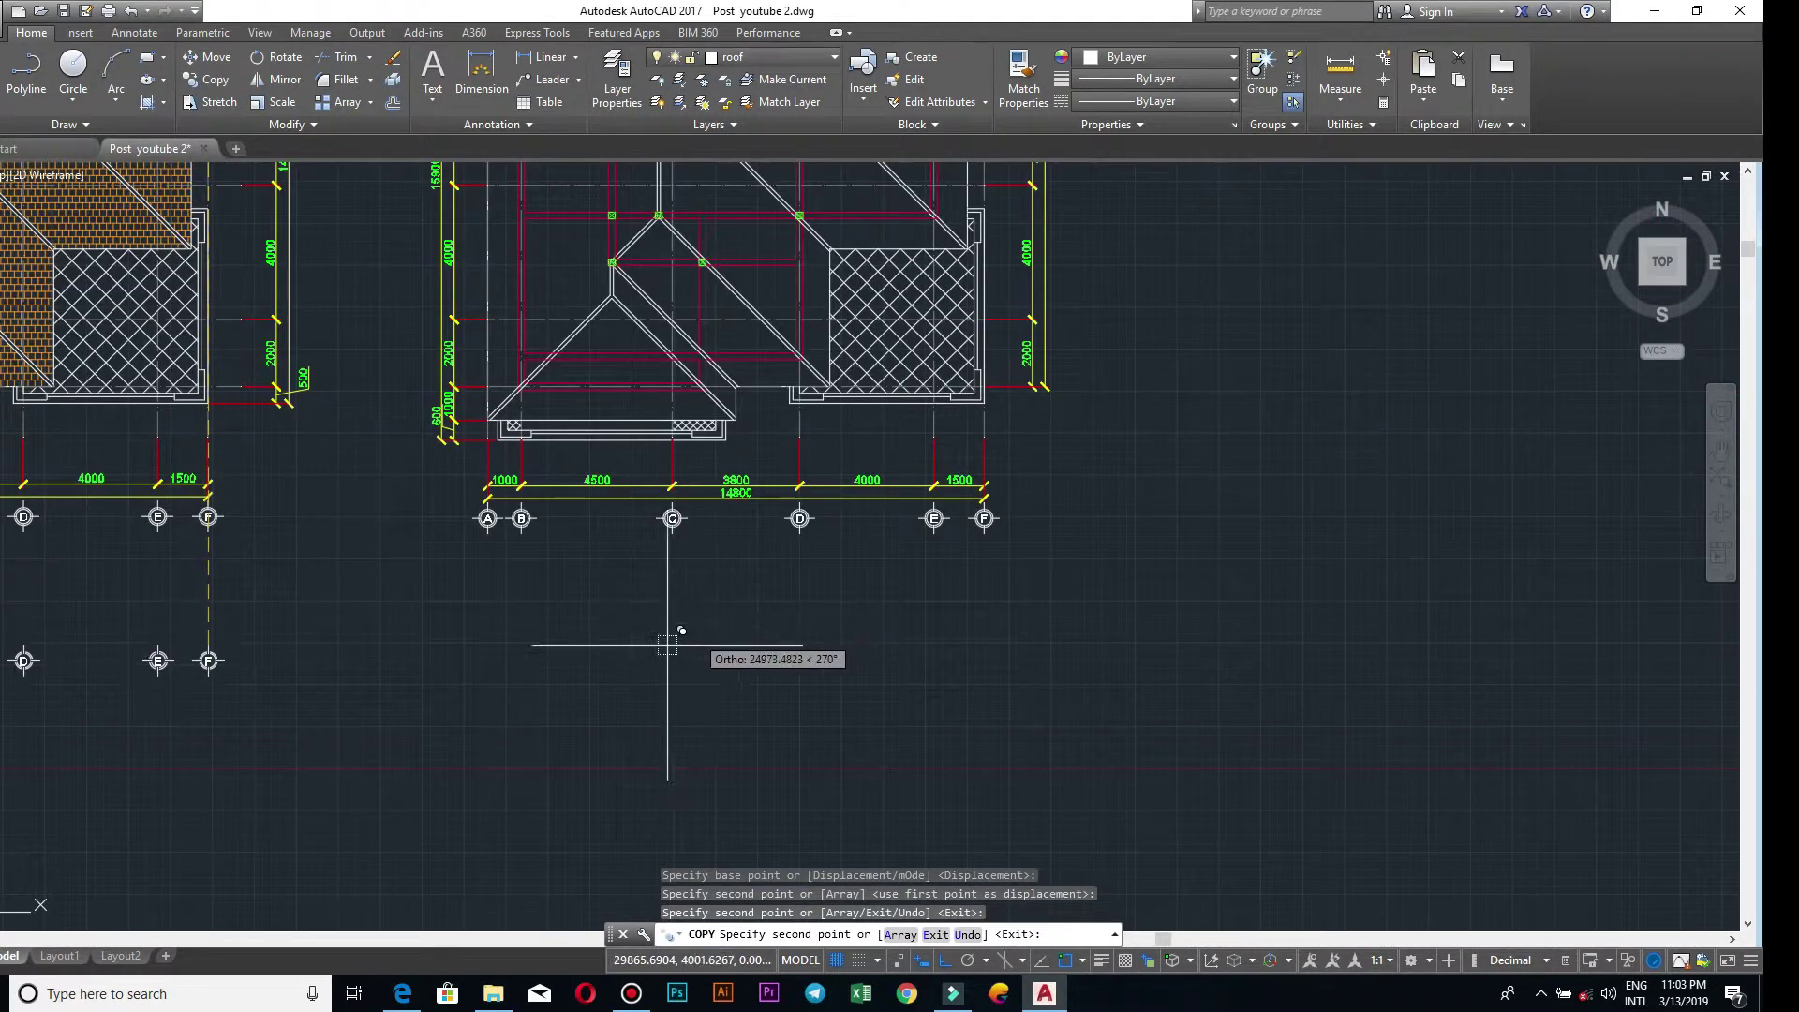
{"action": "scroll", "coordinate": [823, 601], "scroll_direction": "down", "scroll_amount": 3}
{"action": "key", "text": "Escape"}
{"action": "scroll", "coordinate": [825, 619], "scroll_direction": "down", "scroll_amount": 2}
{"action": "middle_click_drag", "start_coordinate": [854, 638], "coordinate": [1084, 714]}
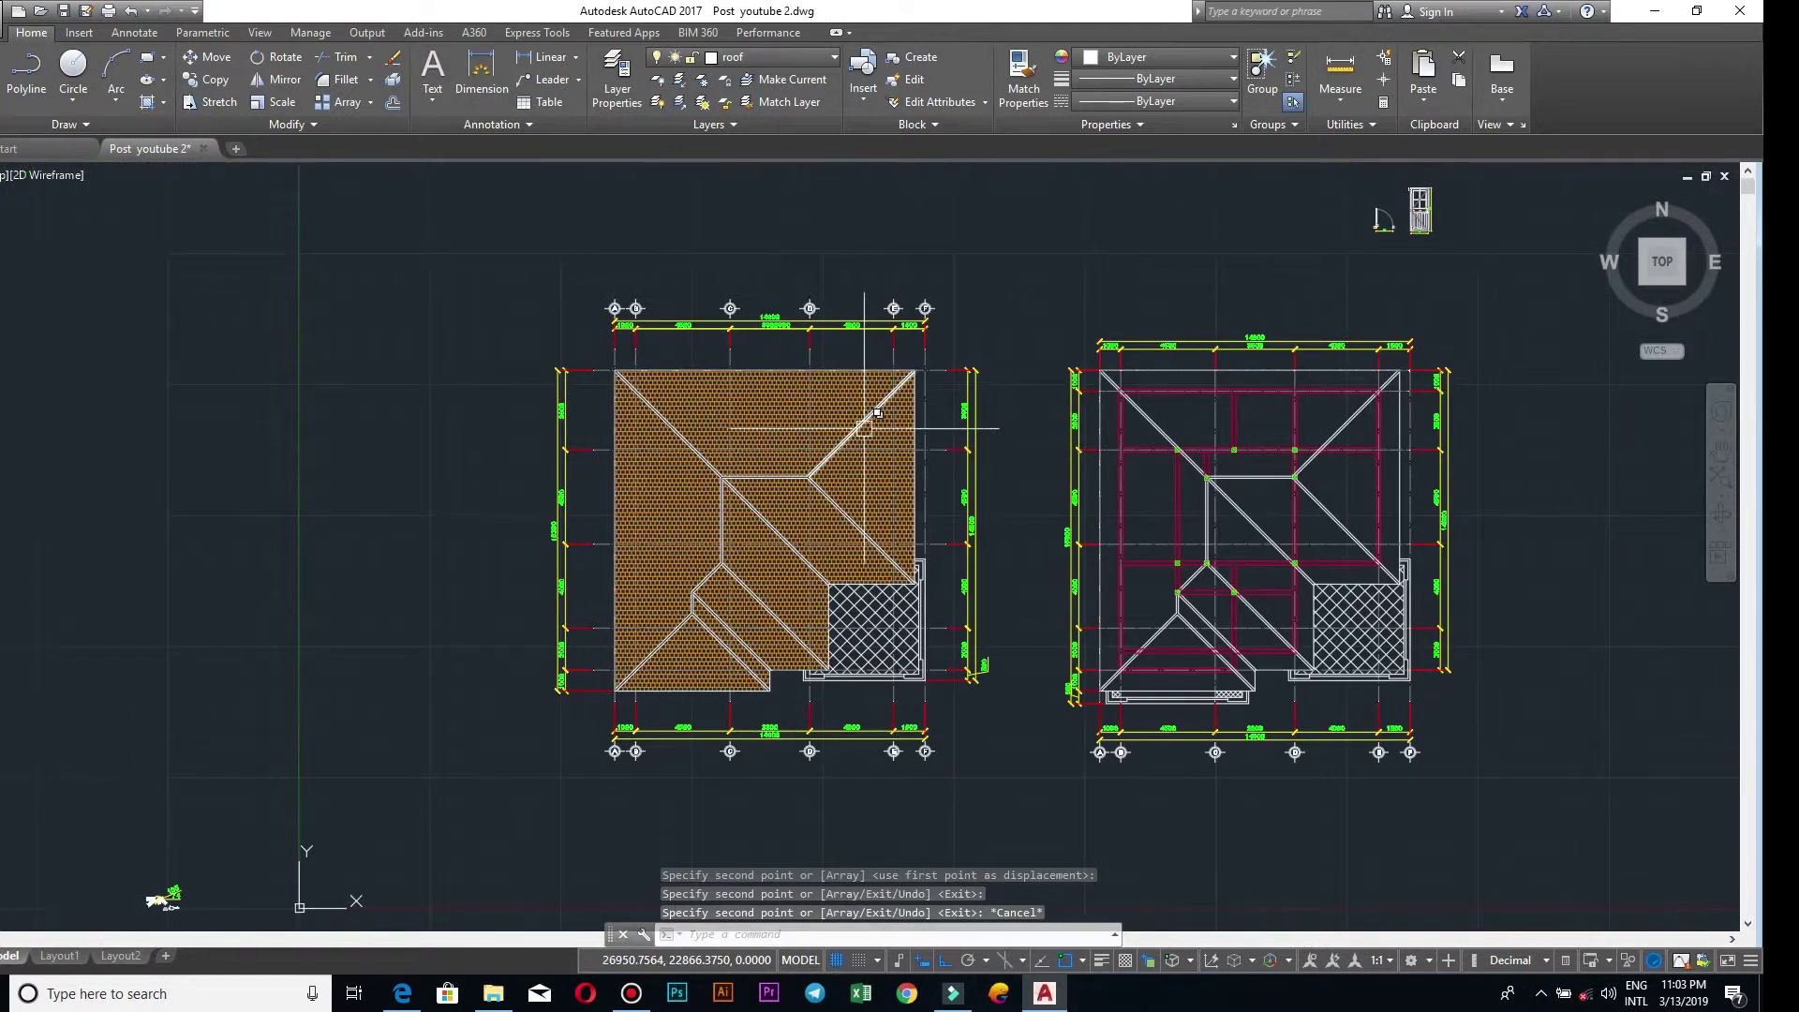
{"action": "scroll", "coordinate": [952, 301], "scroll_direction": "up", "scroll_amount": 2}
{"action": "scroll", "coordinate": [1017, 347], "scroll_direction": "up", "scroll_amount": 2}
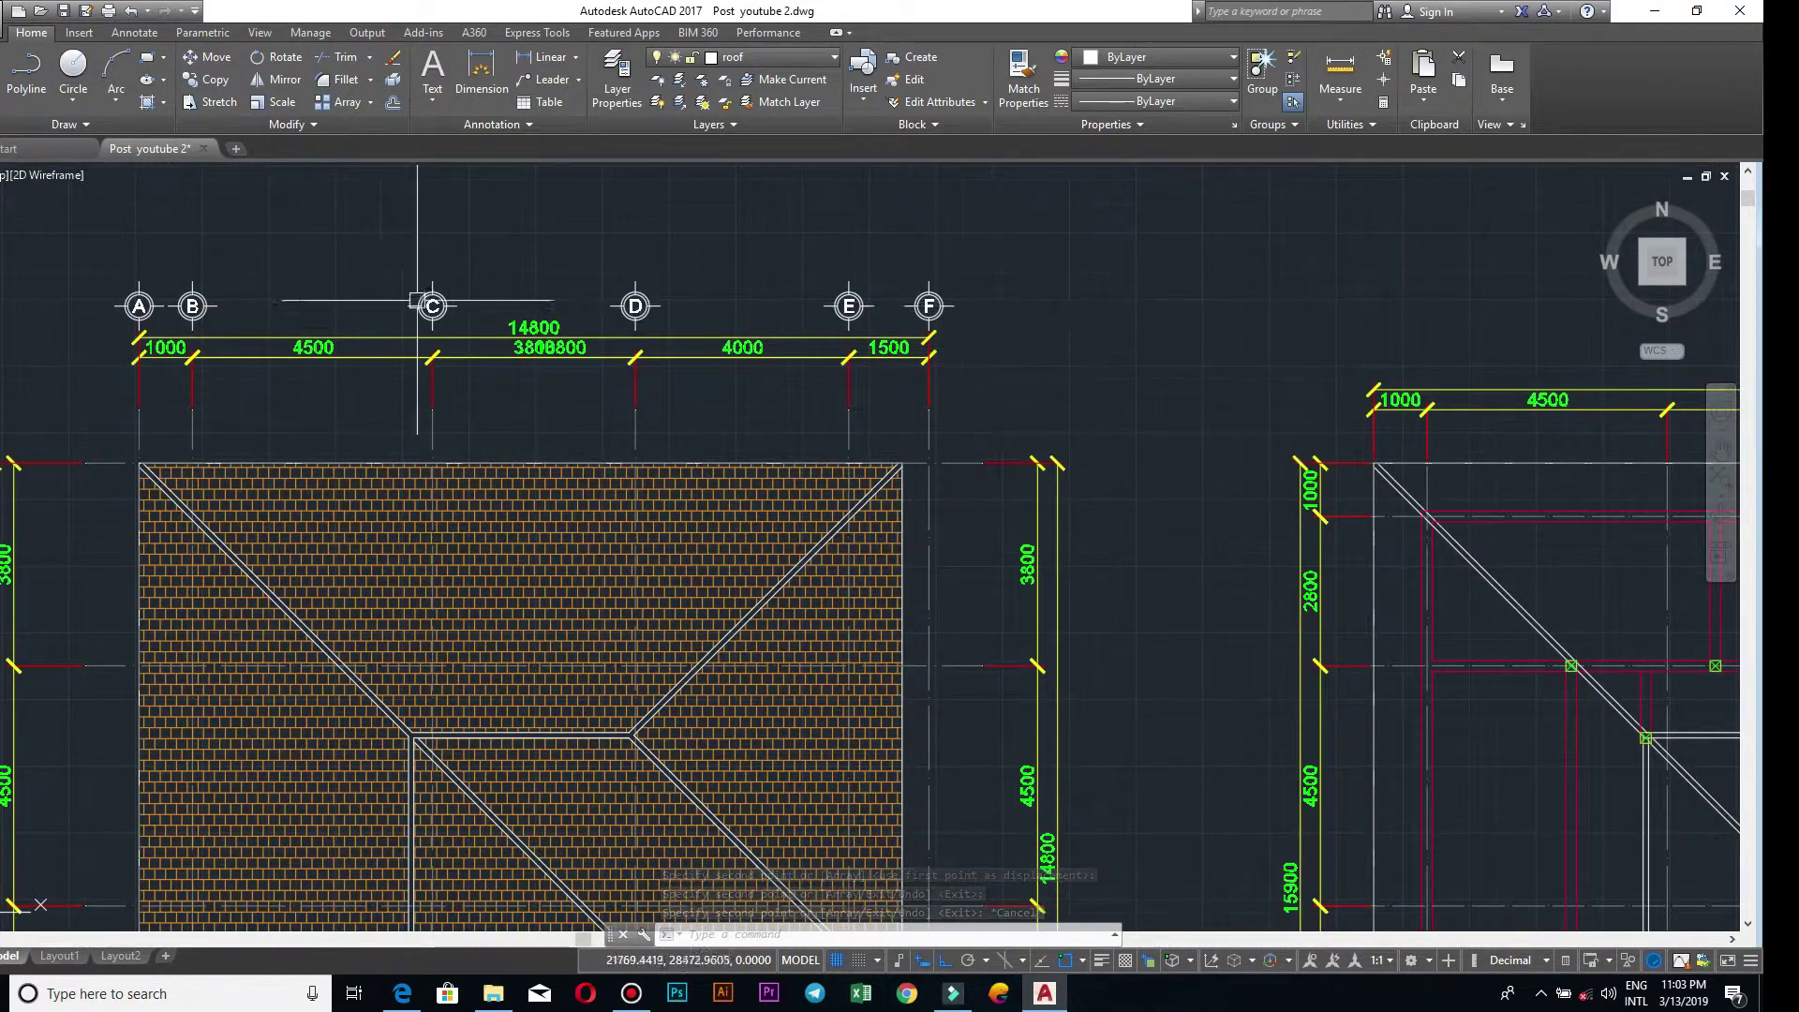
{"action": "middle_click_drag", "start_coordinate": [141, 294], "coordinate": [542, 333]}
{"action": "left_click", "coordinate": [1455, 337]}
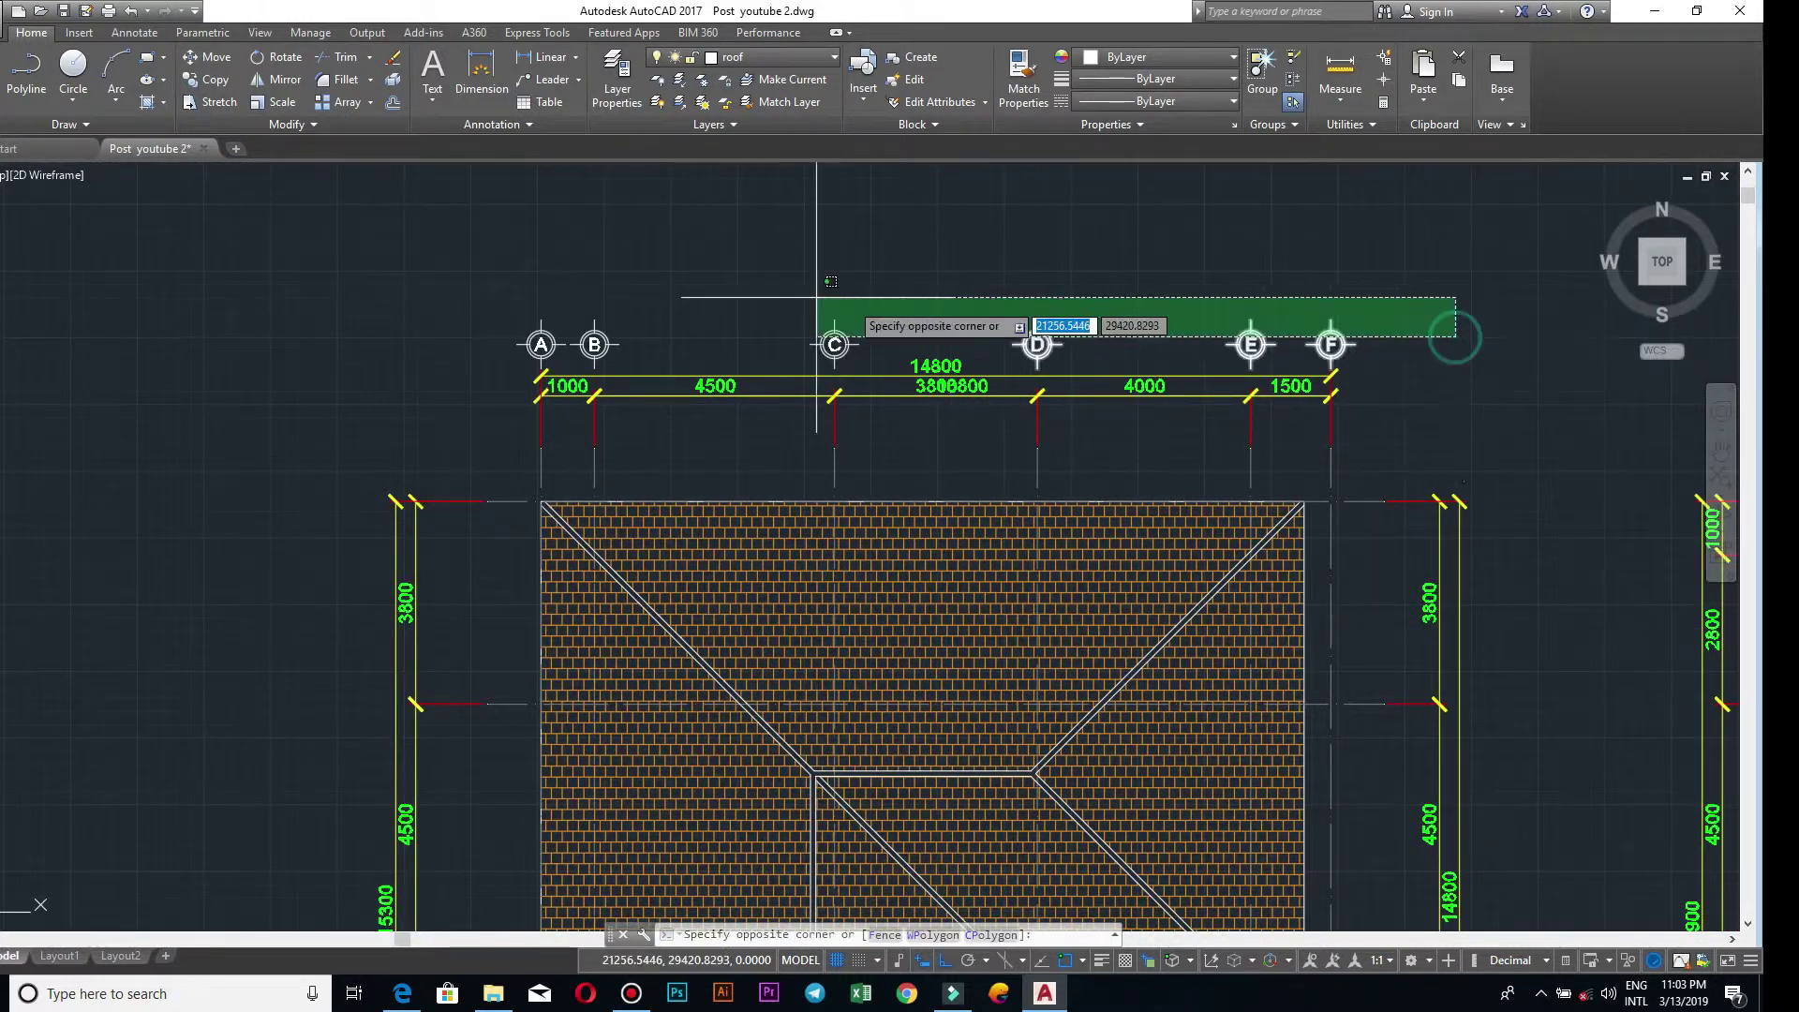
{"action": "left_click", "coordinate": [261, 262]}
{"action": "middle_click_drag", "start_coordinate": [1583, 378], "coordinate": [981, 378]}
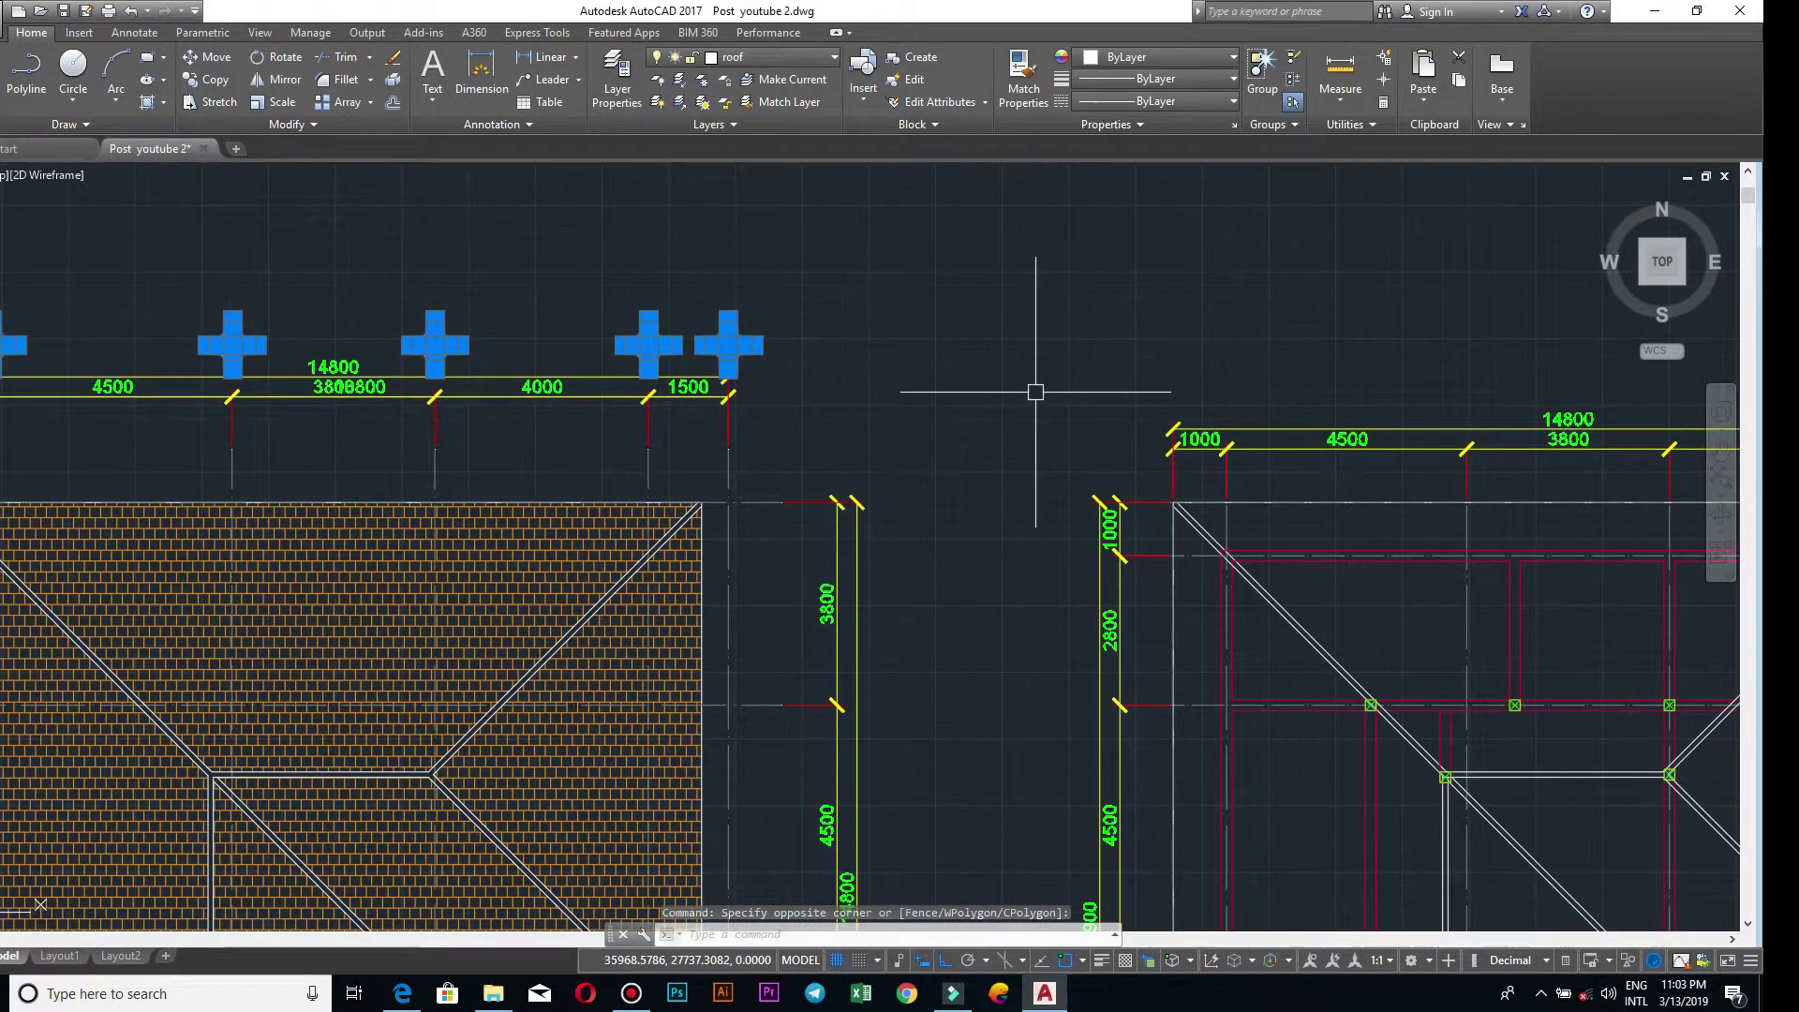
{"action": "type", "text": "CO"}
{"action": "key", "text": "Return"}
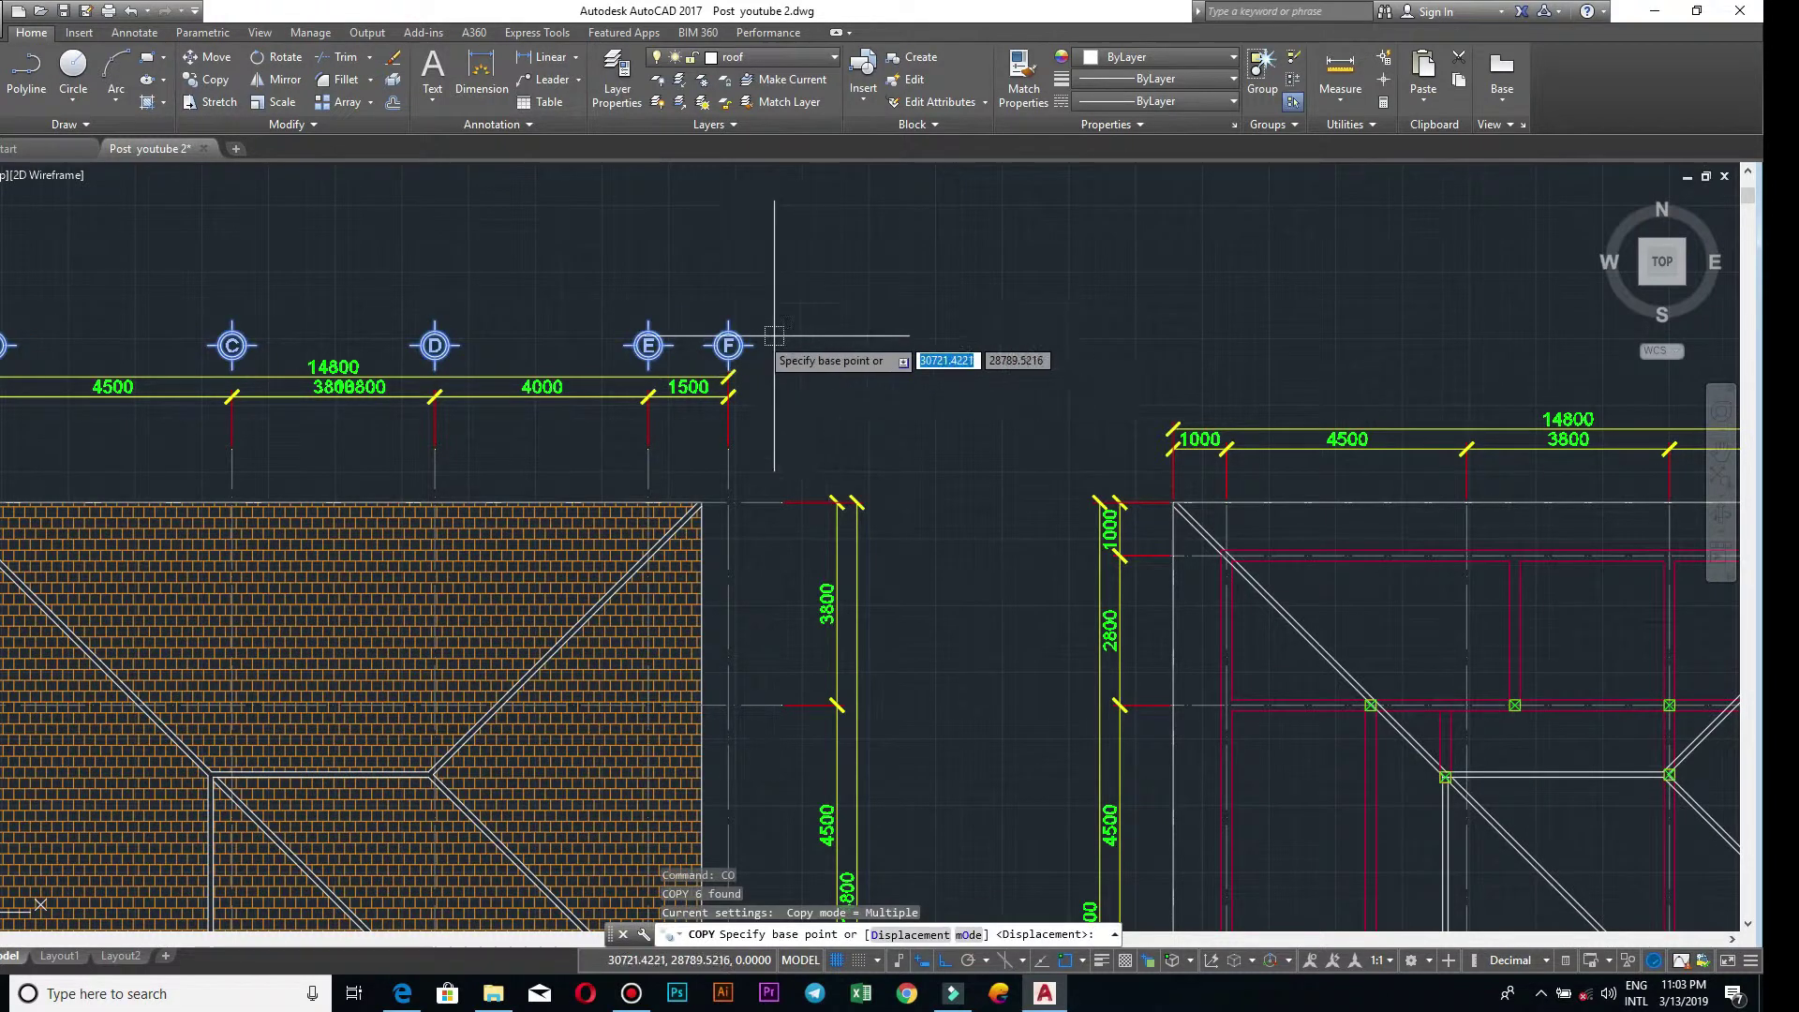
{"action": "scroll", "coordinate": [740, 328], "scroll_direction": "up", "scroll_amount": 4}
{"action": "scroll", "coordinate": [855, 453], "scroll_direction": "up", "scroll_amount": 2}
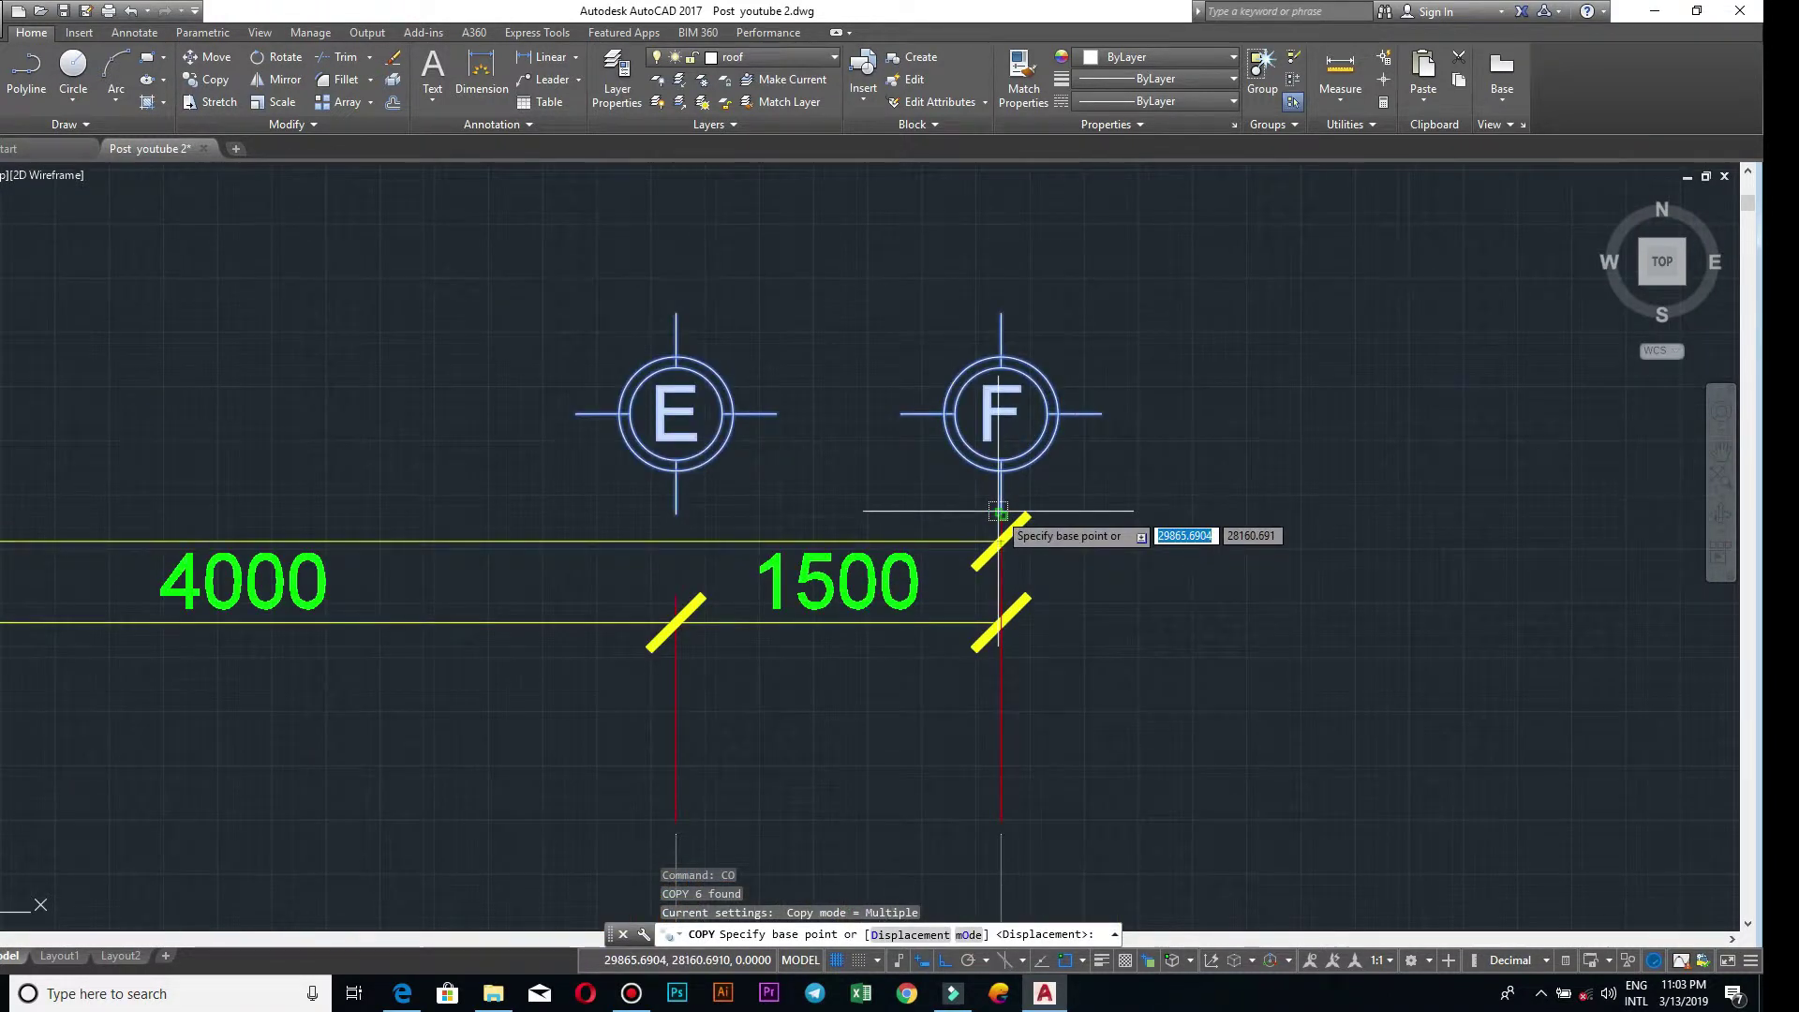
{"action": "scroll", "coordinate": [1000, 514], "scroll_direction": "up", "scroll_amount": 5}
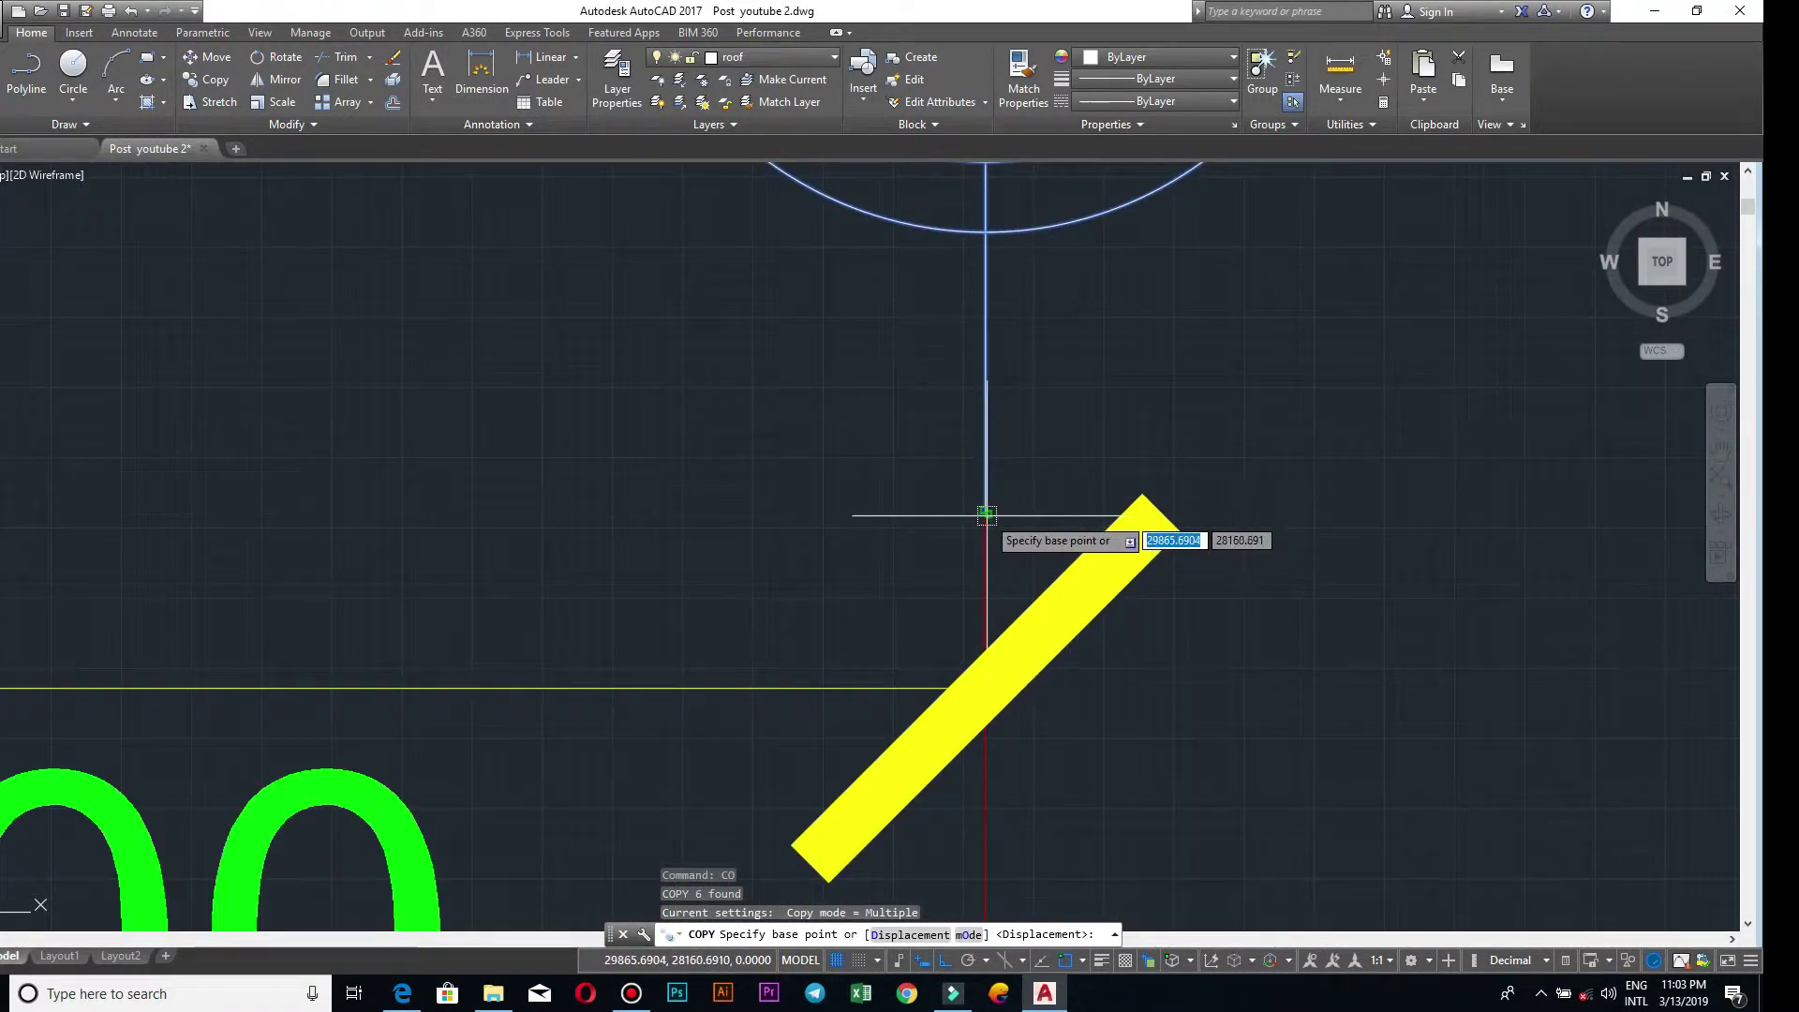
{"action": "left_click", "coordinate": [986, 513]}
{"action": "scroll", "coordinate": [1218, 506], "scroll_direction": "down", "scroll_amount": 3}
{"action": "scroll", "coordinate": [1233, 464], "scroll_direction": "down", "scroll_amount": 3}
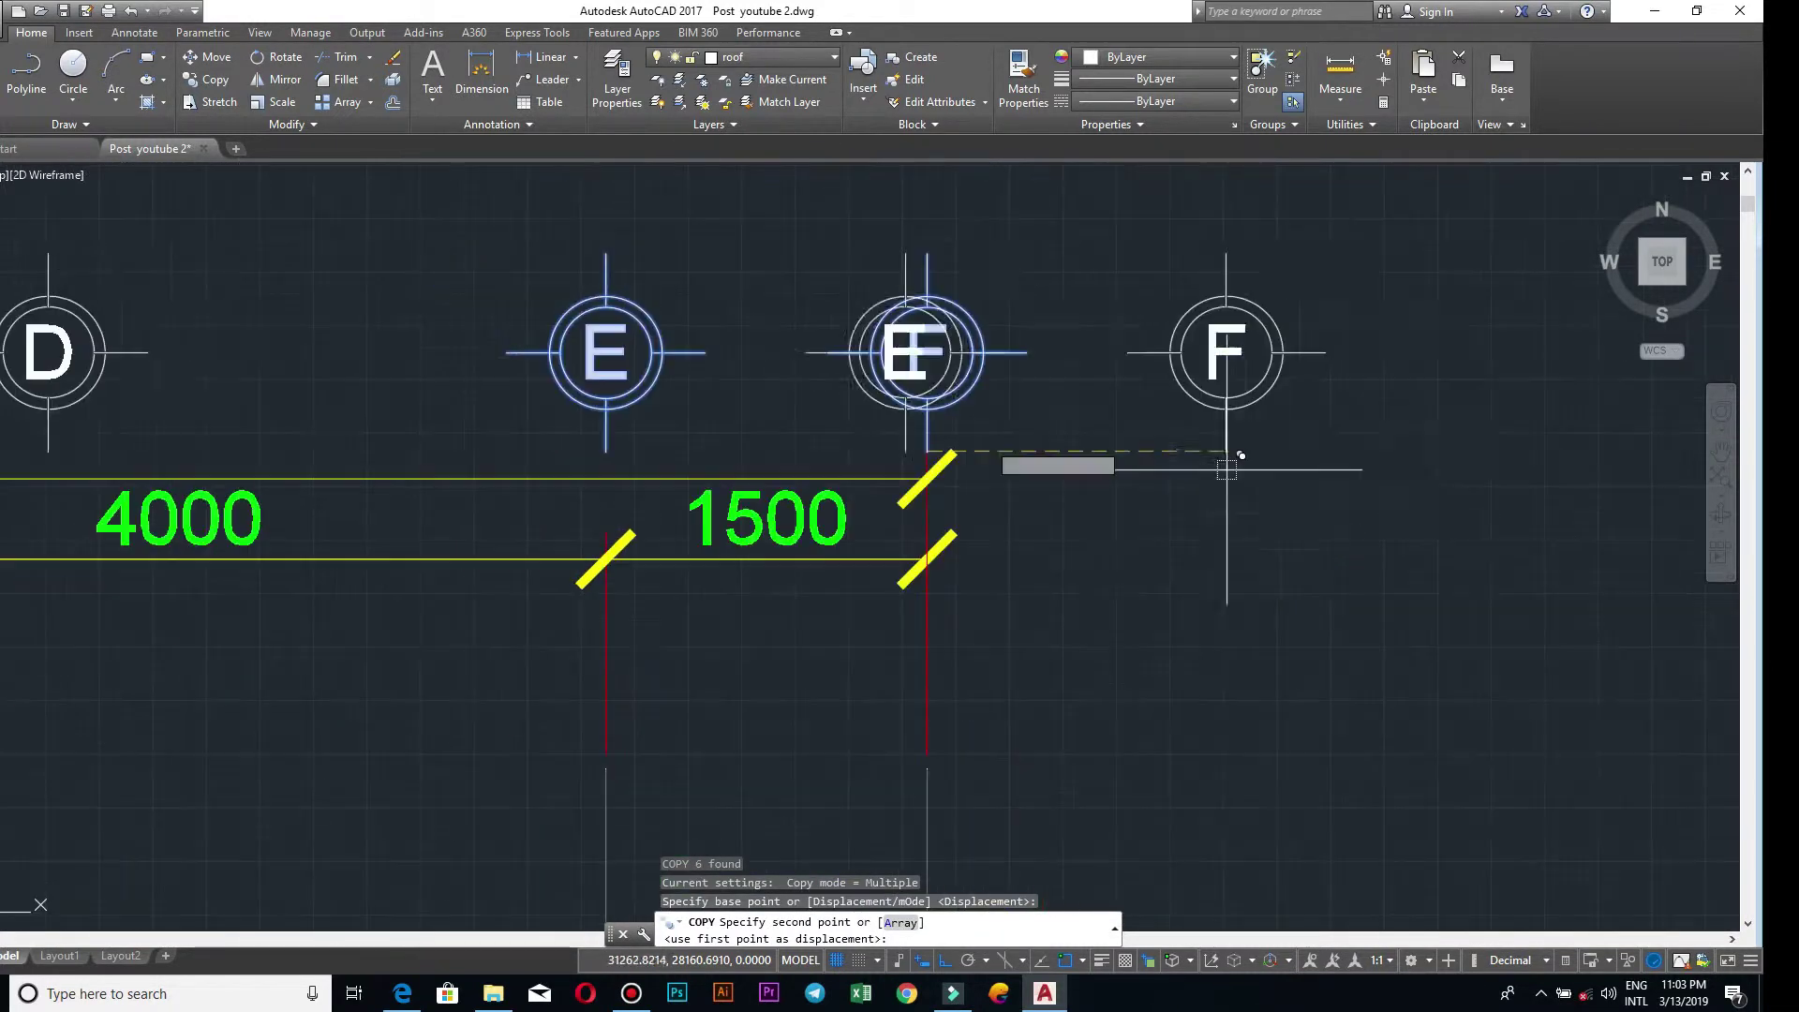
{"action": "scroll", "coordinate": [1031, 421], "scroll_direction": "down", "scroll_amount": 4}
{"action": "scroll", "coordinate": [740, 454], "scroll_direction": "up", "scroll_amount": 8}
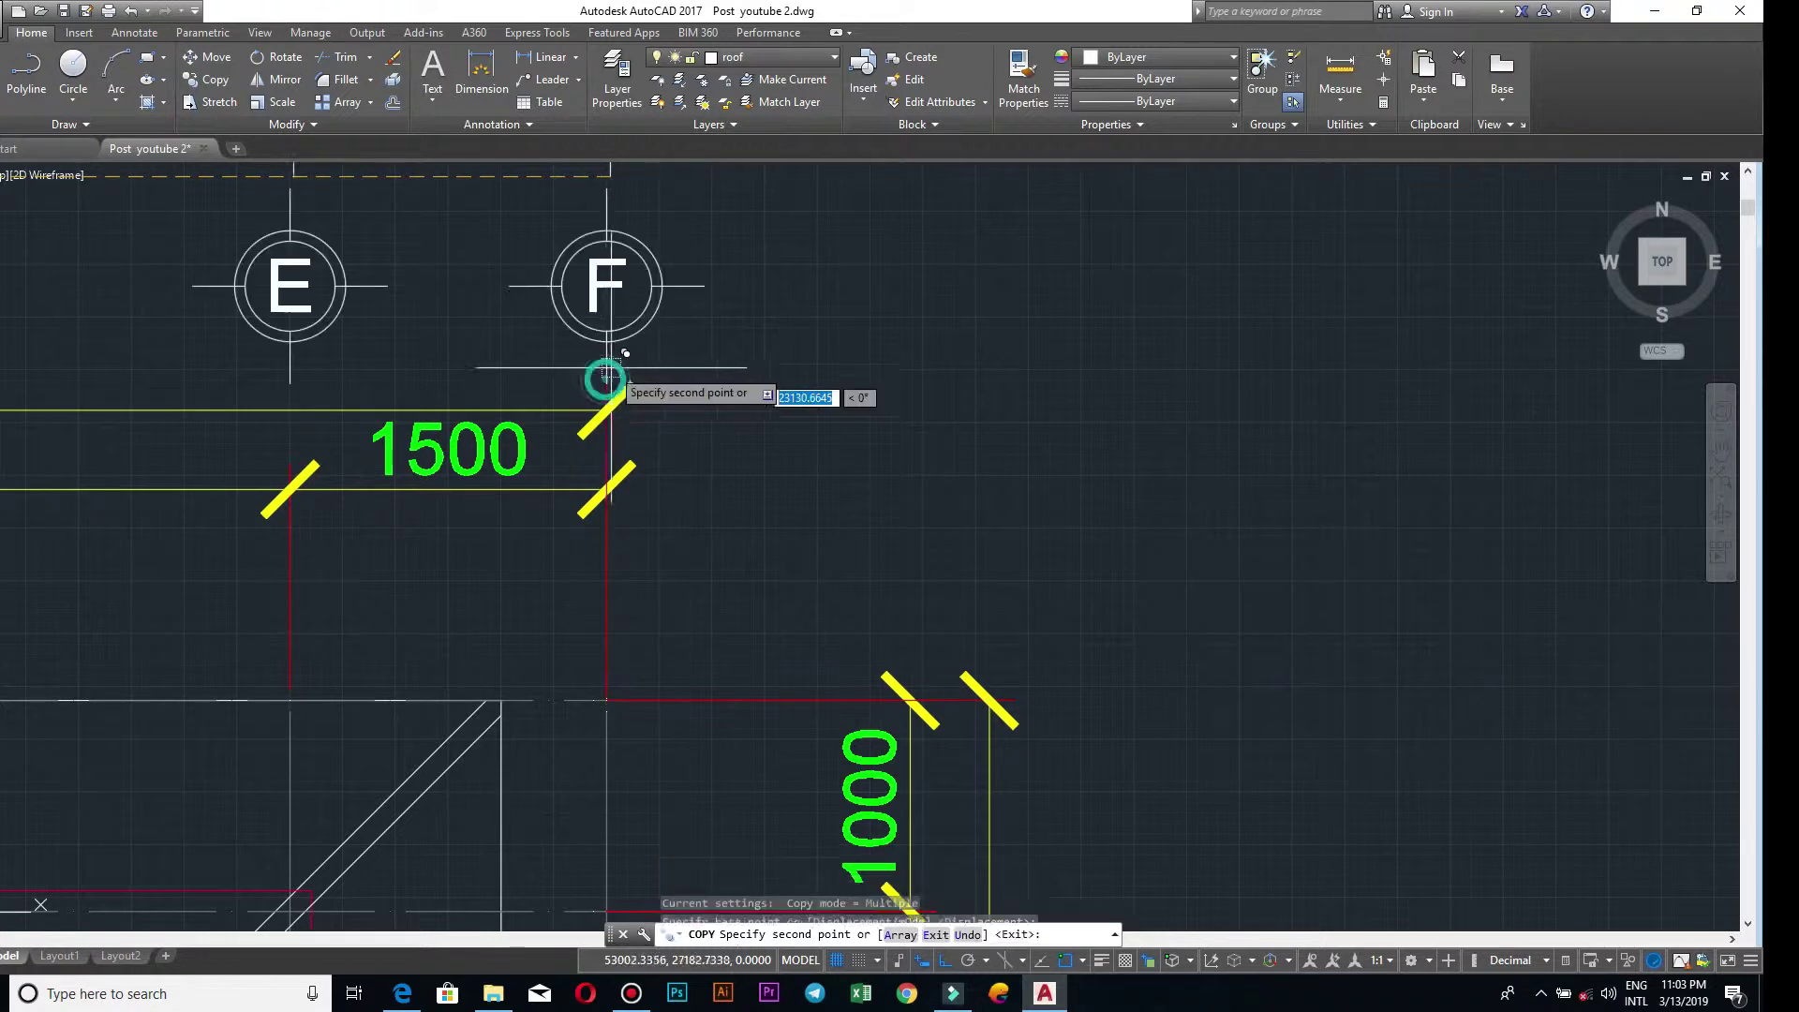
{"action": "scroll", "coordinate": [607, 379], "scroll_direction": "down", "scroll_amount": 4}
{"action": "key", "text": "Escape"}
{"action": "scroll", "coordinate": [750, 511], "scroll_direction": "down", "scroll_amount": 3}
{"action": "scroll", "coordinate": [655, 516], "scroll_direction": "down", "scroll_amount": 3}
{"action": "scroll", "coordinate": [645, 521], "scroll_direction": "down", "scroll_amount": 2}
{"action": "scroll", "coordinate": [712, 393], "scroll_direction": "up", "scroll_amount": 1}
{"action": "scroll", "coordinate": [755, 281], "scroll_direction": "up", "scroll_amount": 1}
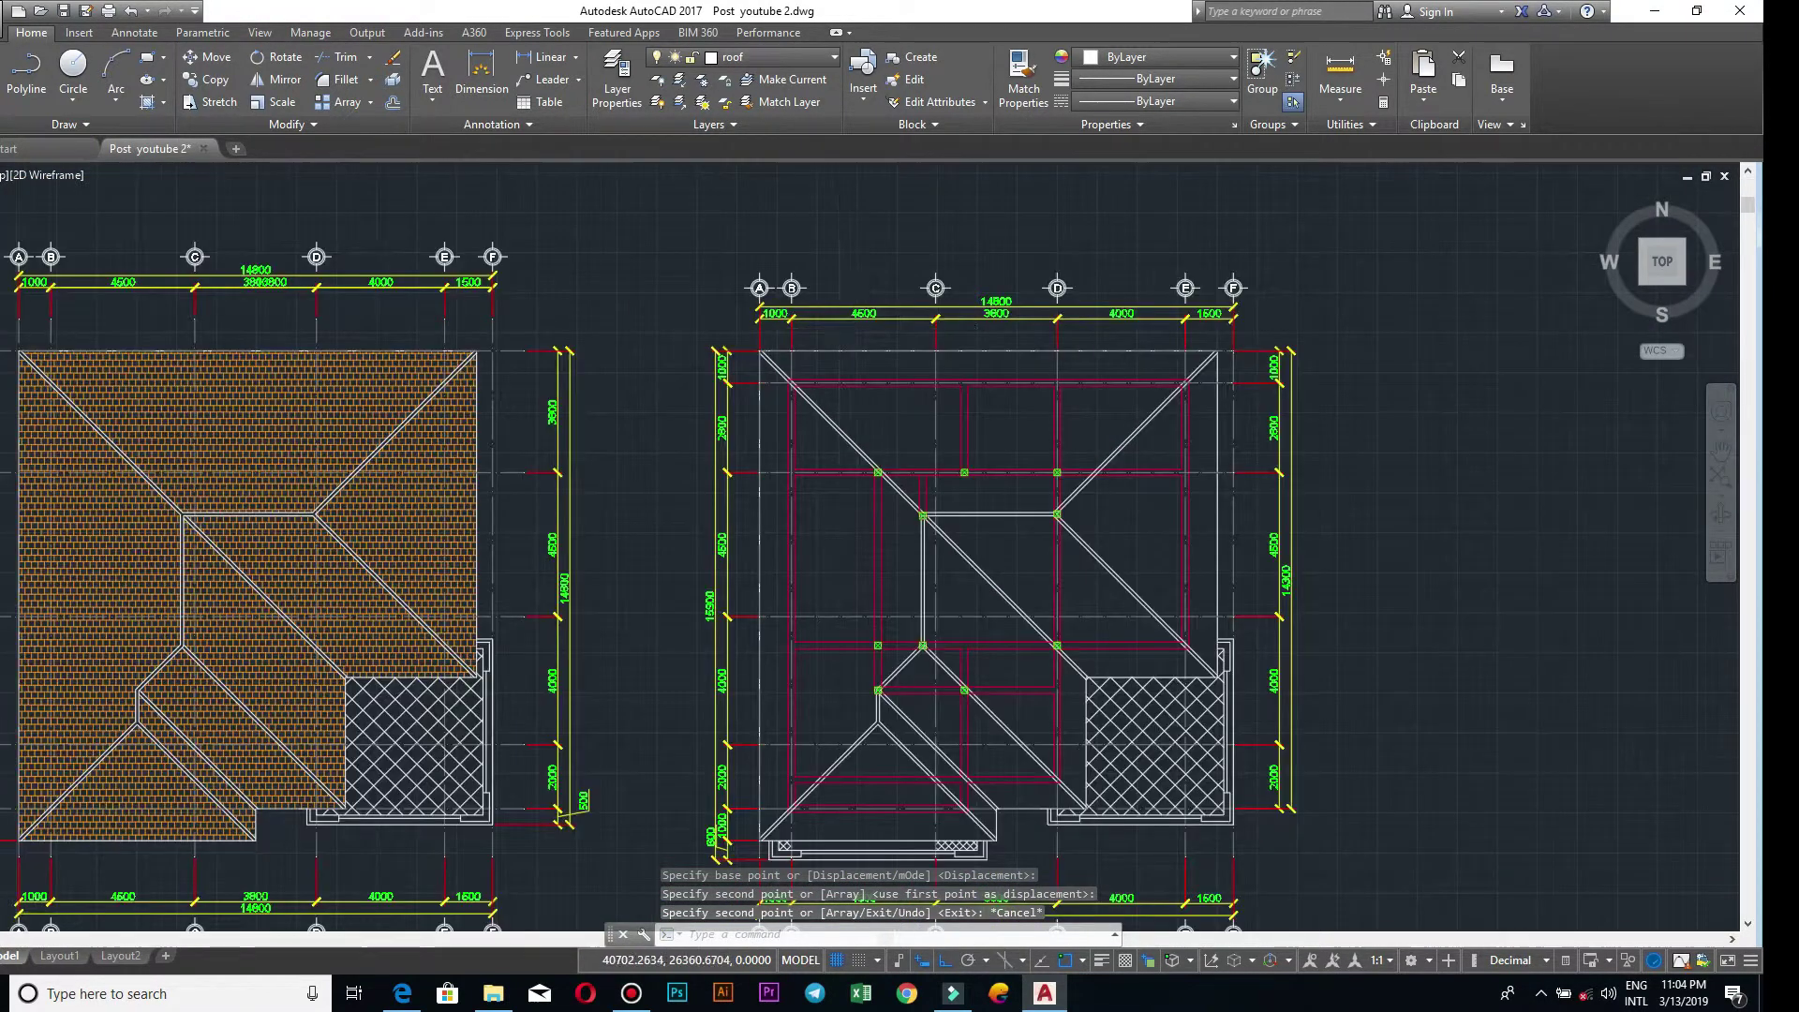
{"action": "scroll", "coordinate": [675, 276], "scroll_direction": "up", "scroll_amount": 2}
{"action": "scroll", "coordinate": [719, 292], "scroll_direction": "up", "scroll_amount": 1}
{"action": "scroll", "coordinate": [1104, 341], "scroll_direction": "down", "scroll_amount": 1}
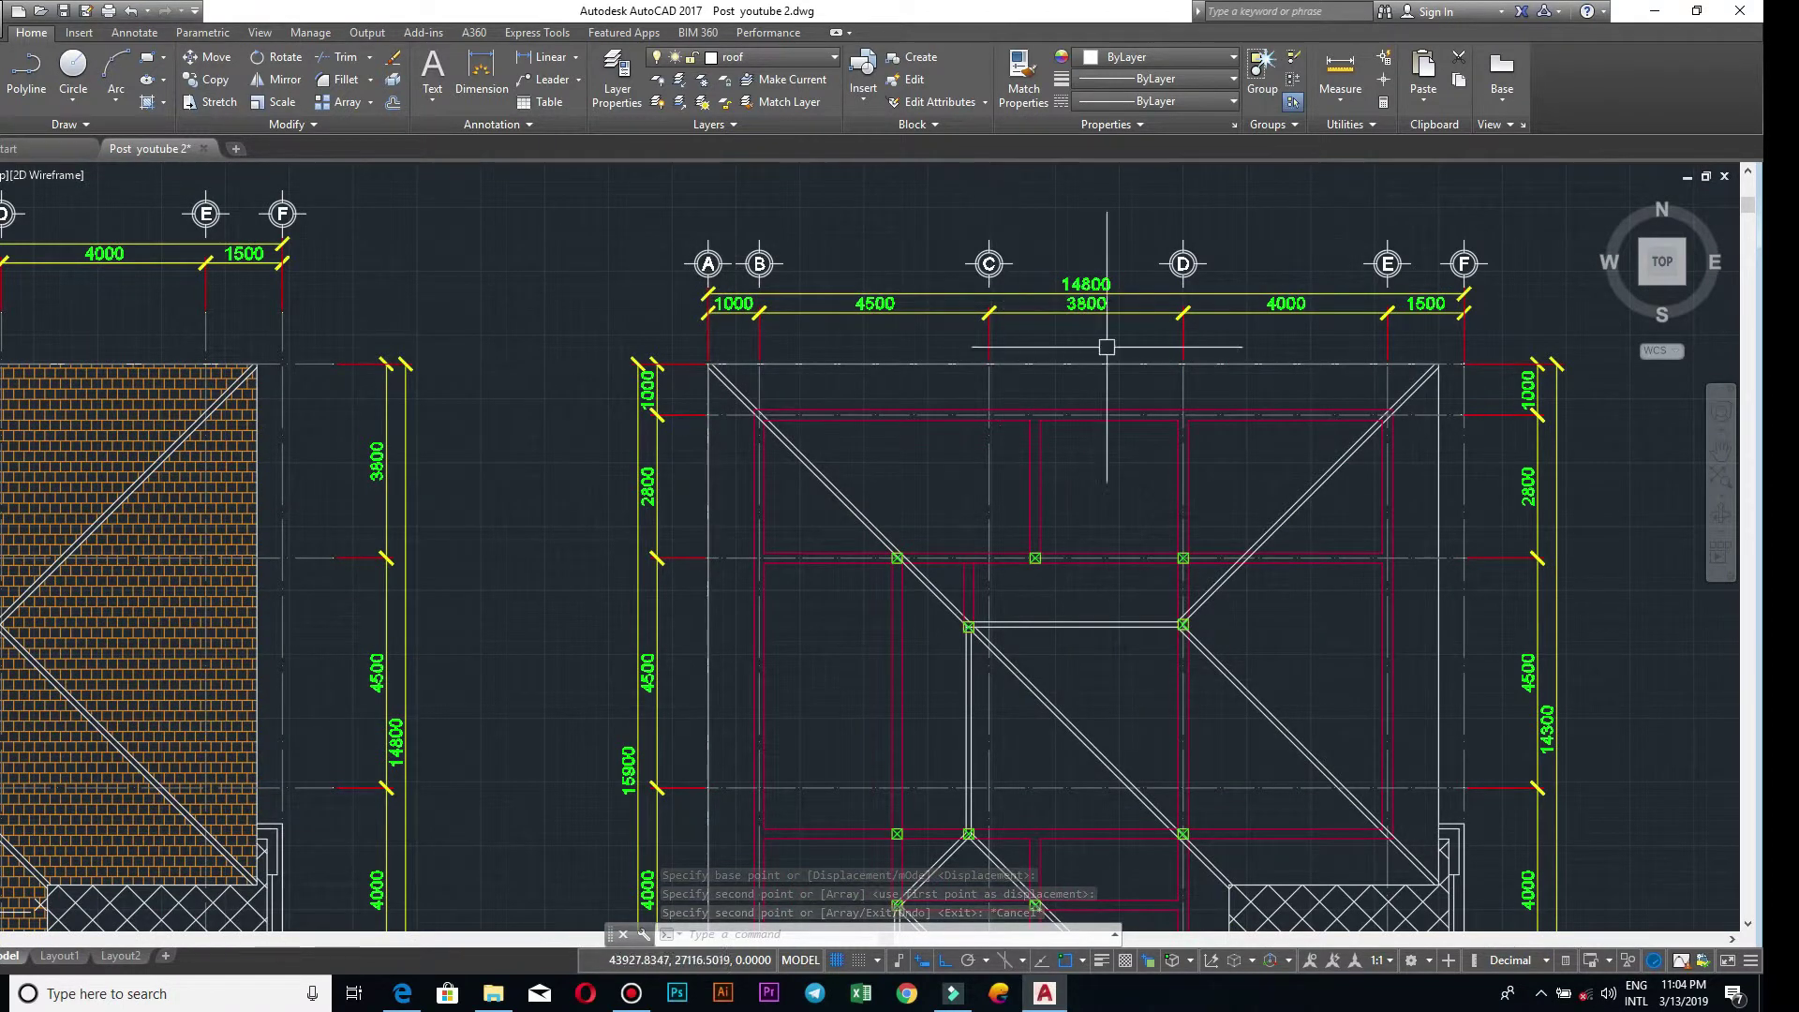
{"action": "scroll", "coordinate": [1103, 341], "scroll_direction": "down", "scroll_amount": 3}
{"action": "scroll", "coordinate": [1103, 309], "scroll_direction": "up", "scroll_amount": 2}
{"action": "scroll", "coordinate": [1110, 301], "scroll_direction": "up", "scroll_amount": 4}
{"action": "scroll", "coordinate": [1110, 301], "scroll_direction": "up", "scroll_amount": 2}
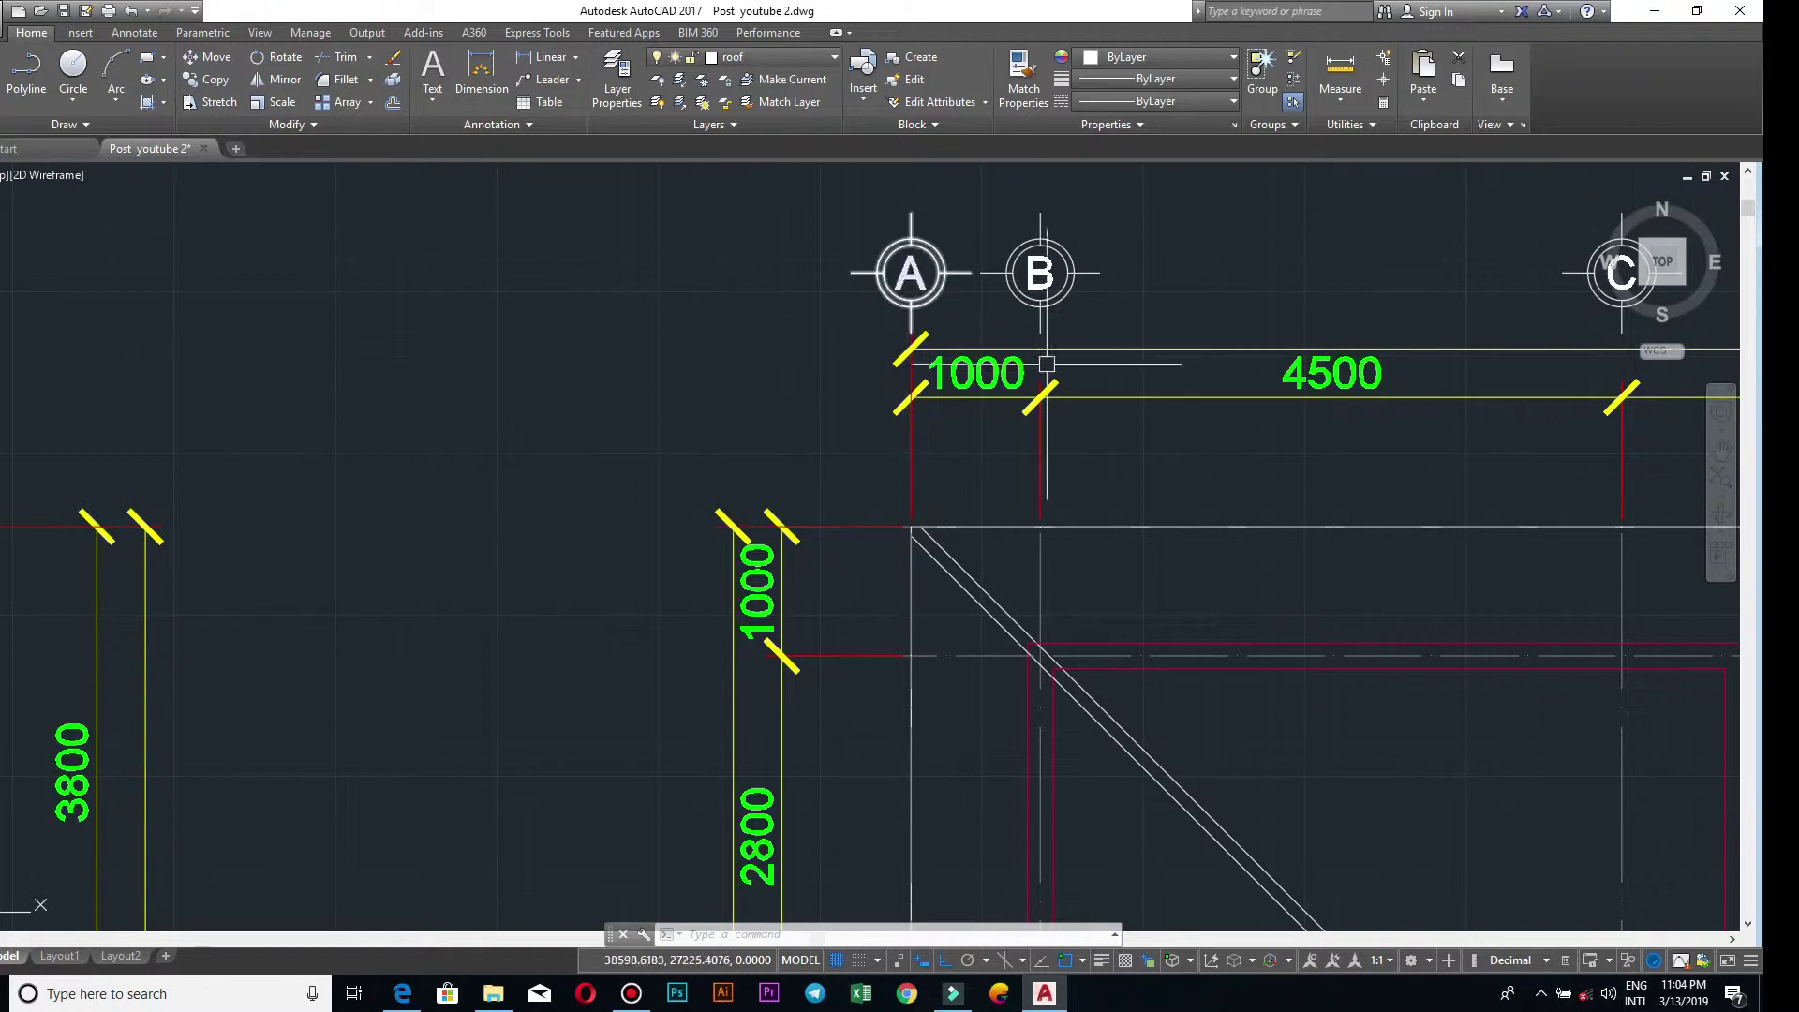
{"action": "scroll", "coordinate": [1138, 397], "scroll_direction": "down", "scroll_amount": 4}
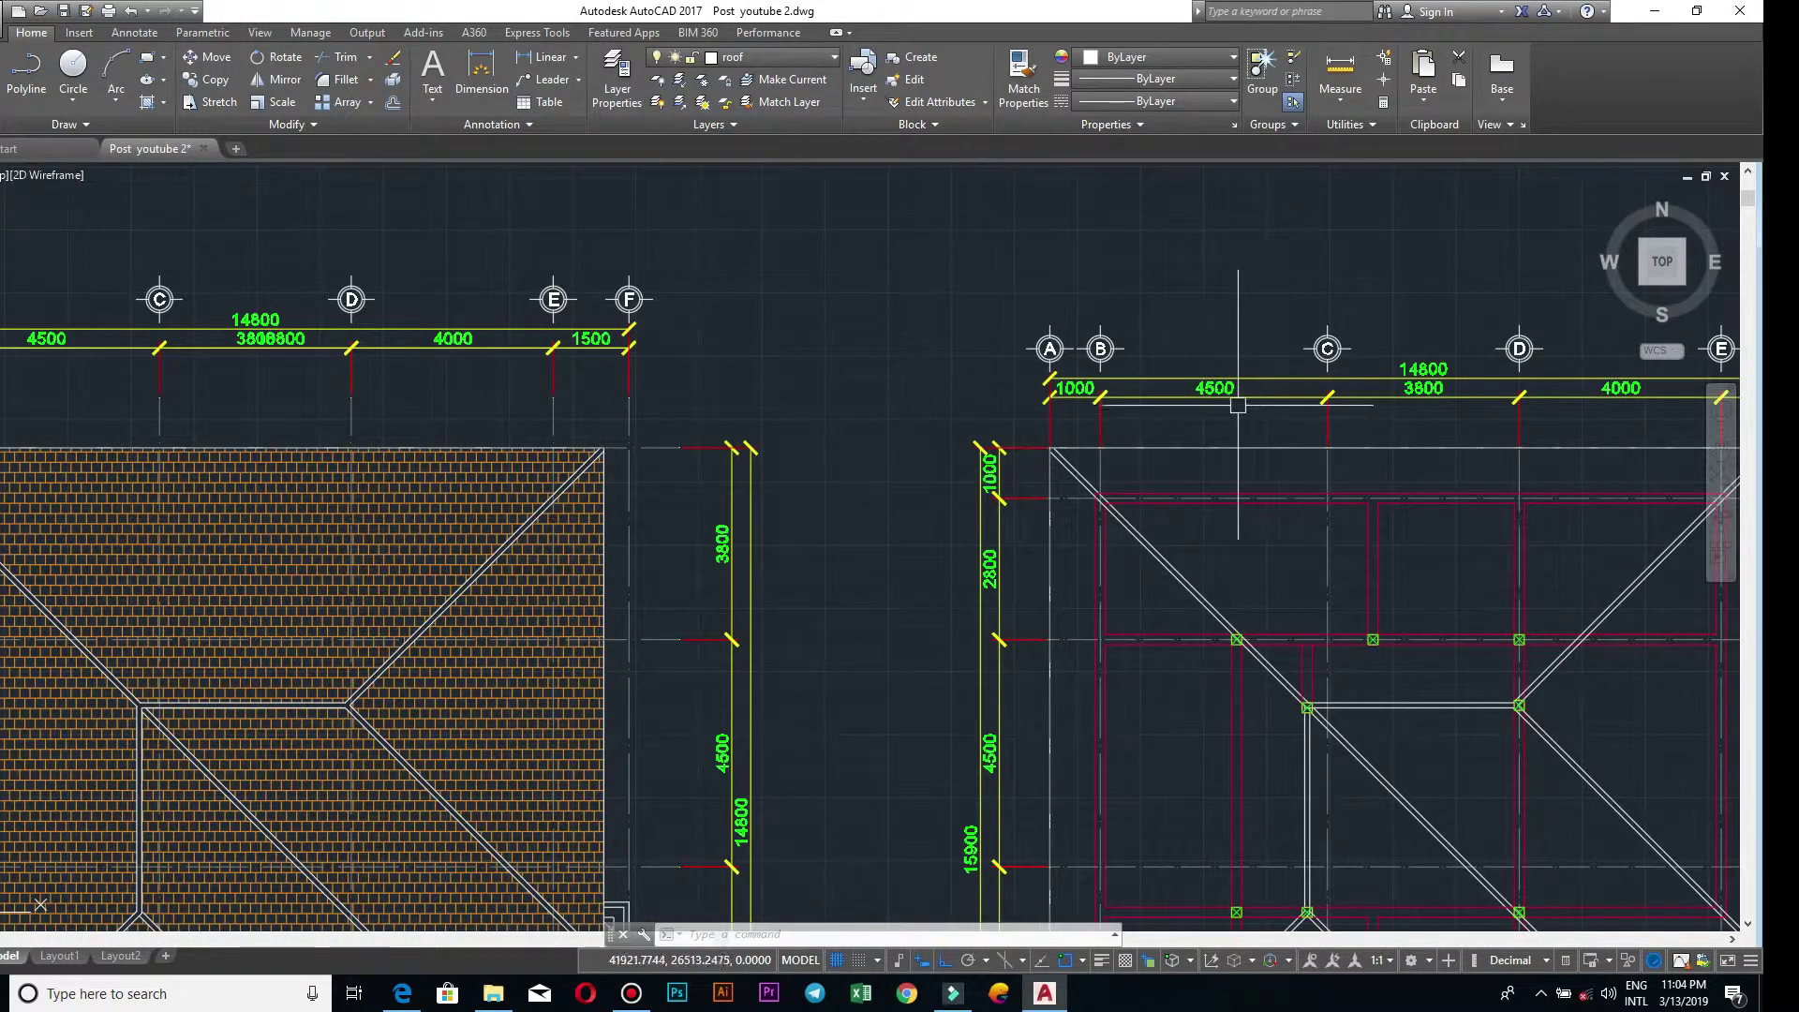
{"action": "scroll", "coordinate": [1238, 405], "scroll_direction": "down", "scroll_amount": 1}
{"action": "middle_click_drag", "start_coordinate": [1238, 405], "coordinate": [1104, 353]}
{"action": "scroll", "coordinate": [1214, 382], "scroll_direction": "up", "scroll_amount": 2}
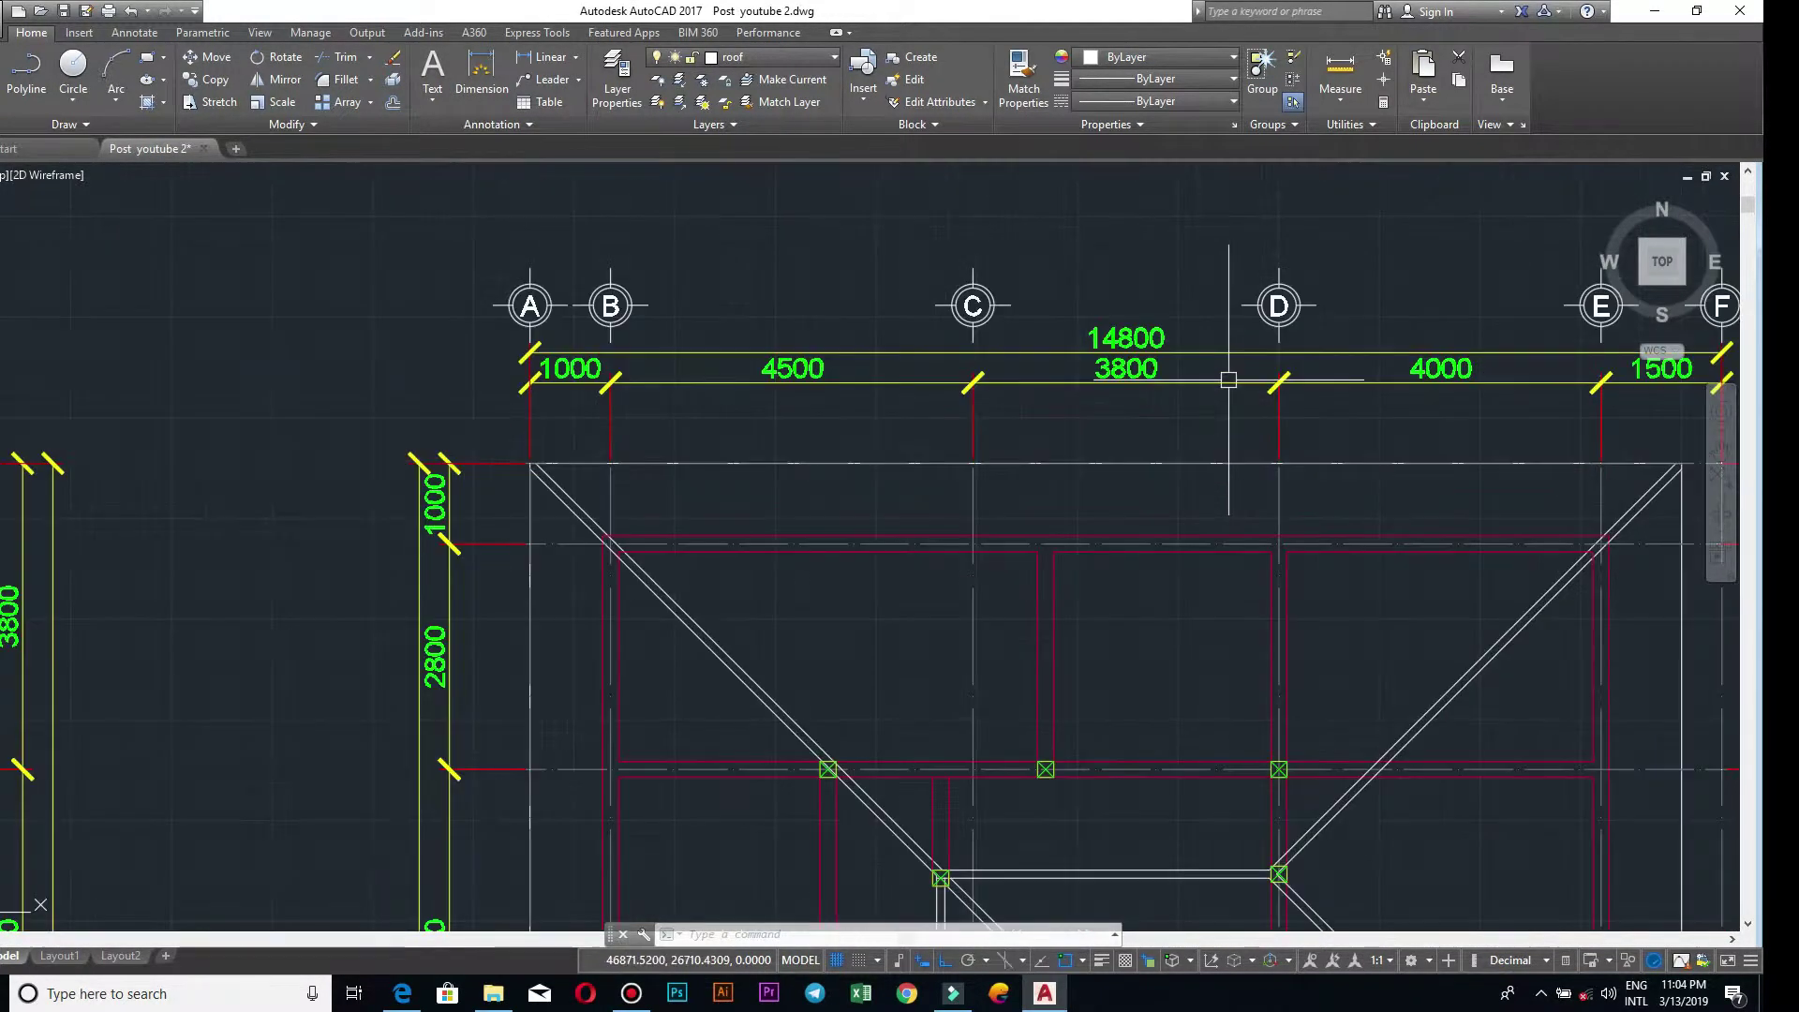
{"action": "scroll", "coordinate": [1030, 389], "scroll_direction": "down", "scroll_amount": 5}
{"action": "scroll", "coordinate": [1031, 375], "scroll_direction": "up", "scroll_amount": 2}
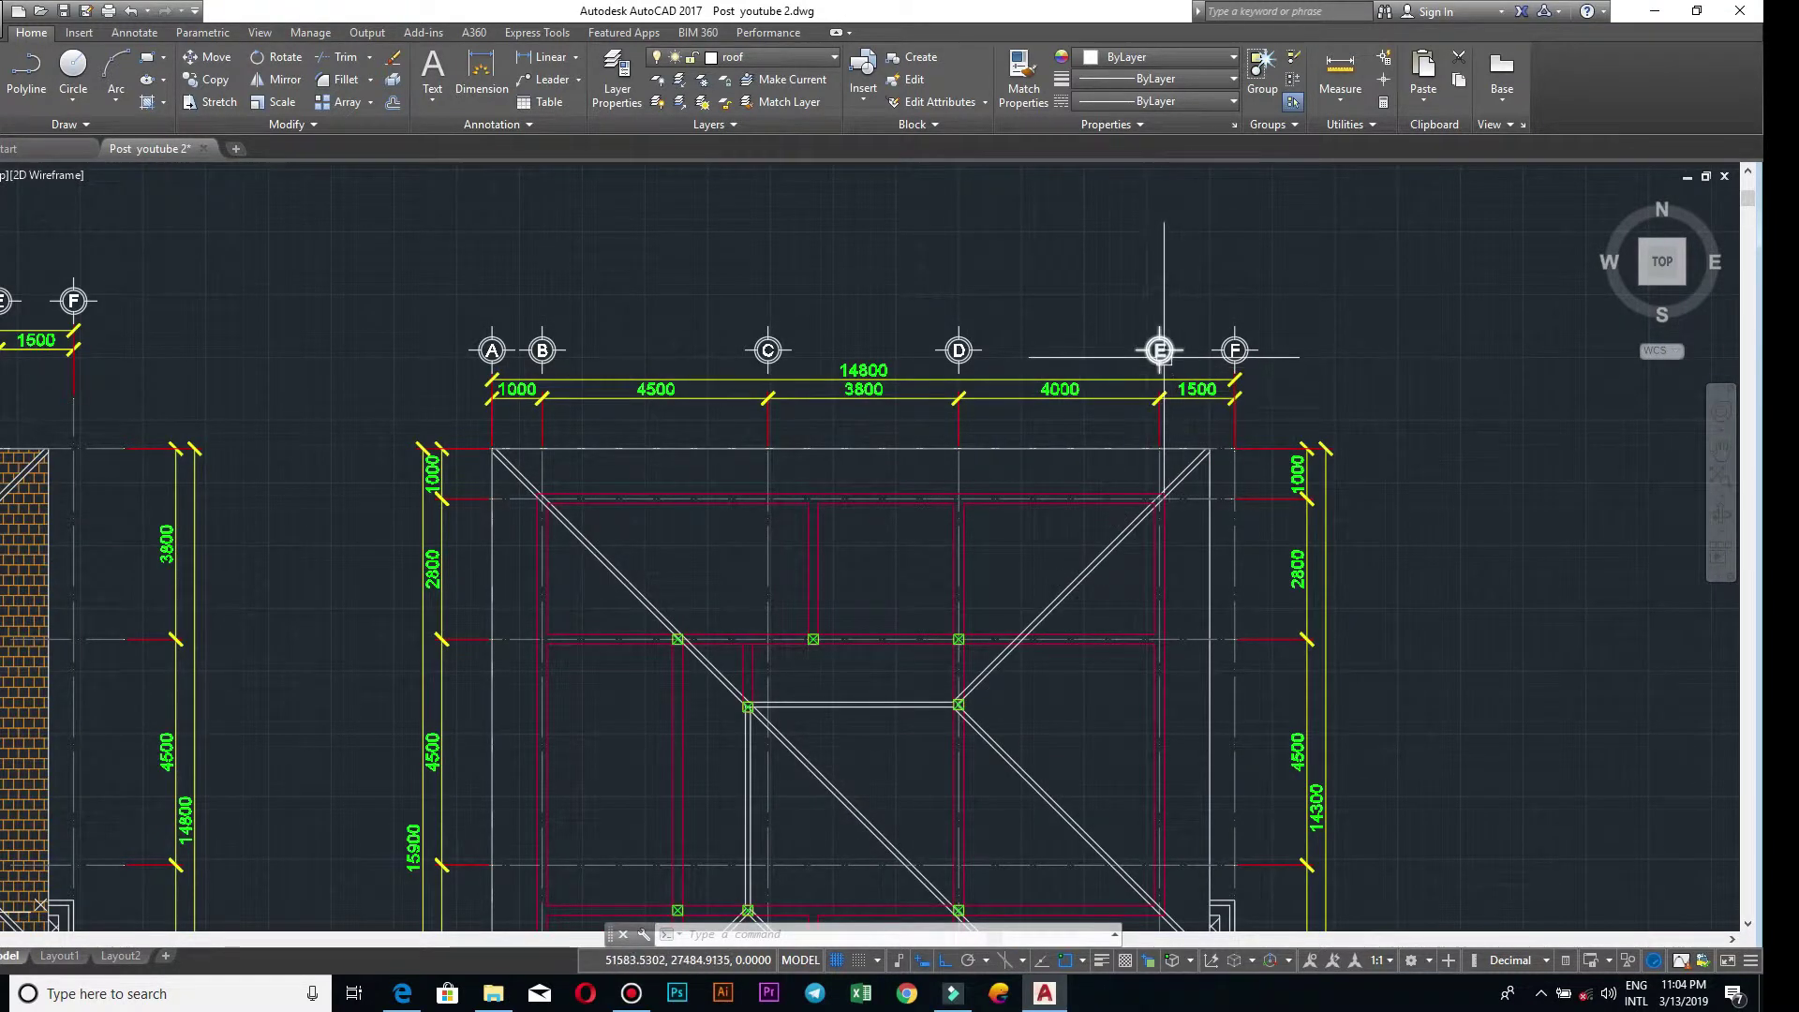
{"action": "scroll", "coordinate": [1160, 351], "scroll_direction": "down", "scroll_amount": 2}
{"action": "scroll", "coordinate": [979, 456], "scroll_direction": "down", "scroll_amount": 2}
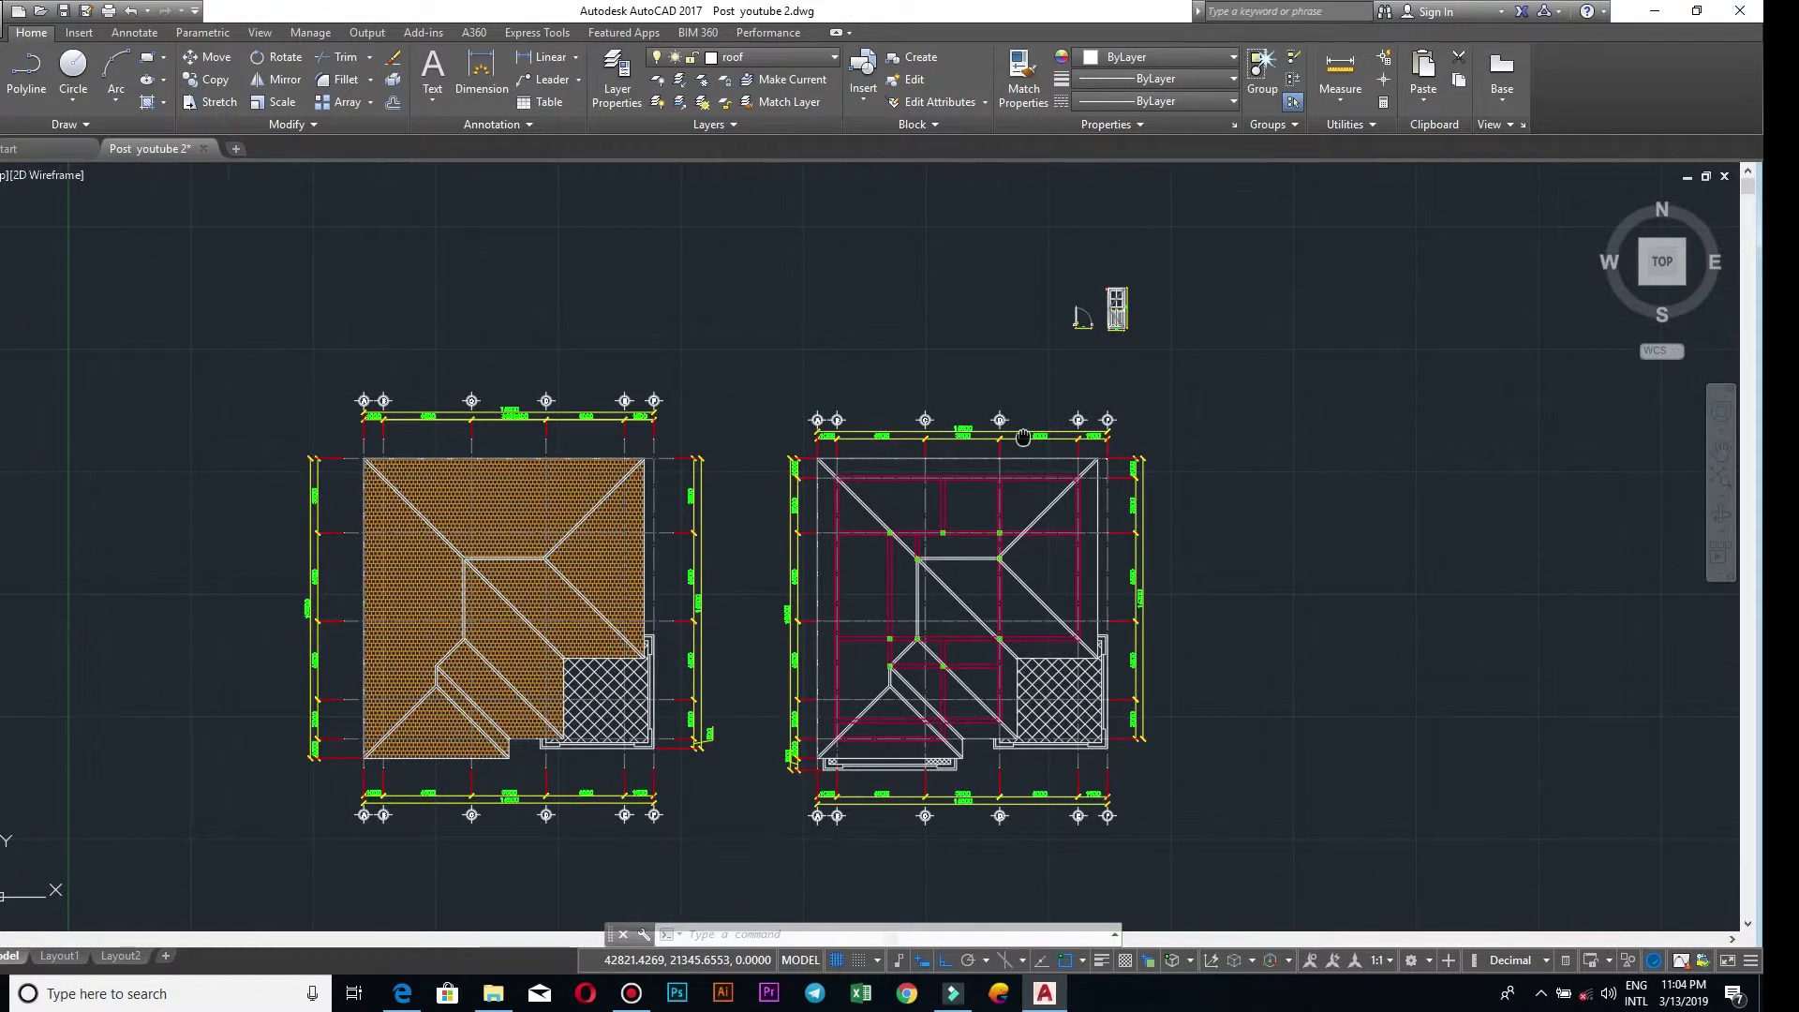
{"action": "middle_click_drag", "start_coordinate": [514, 499], "coordinate": [691, 406]}
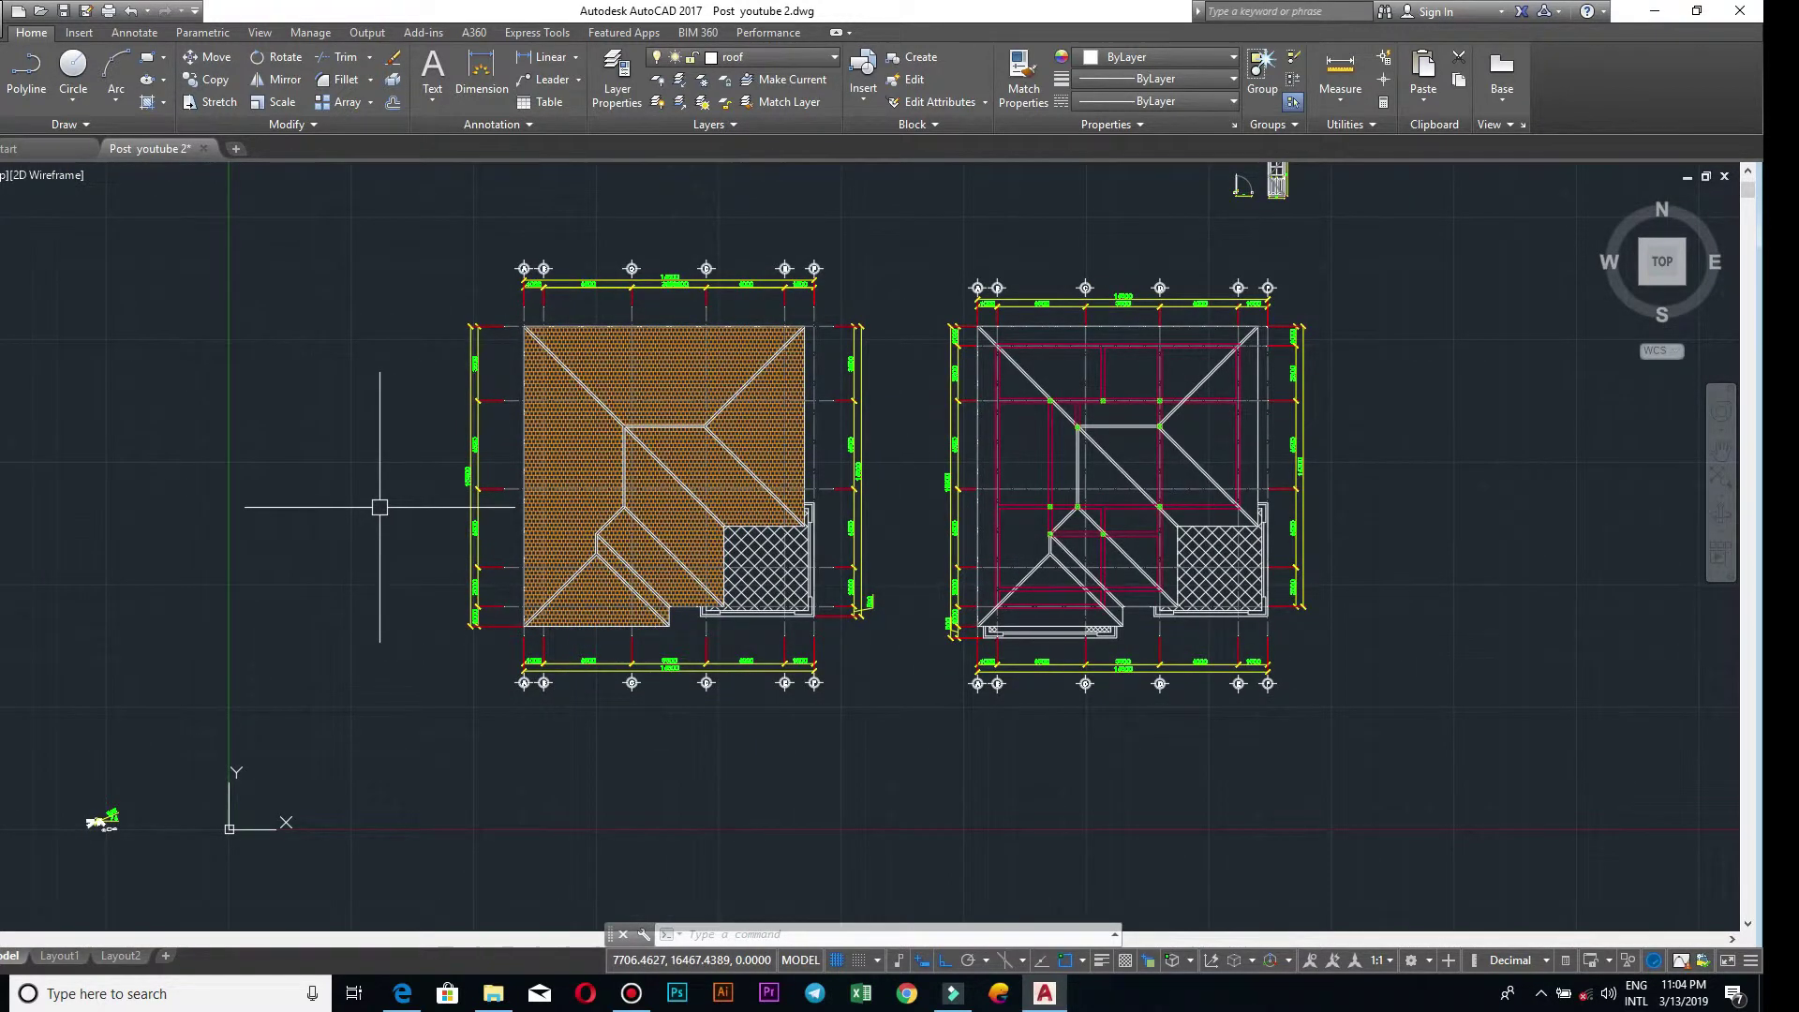
{"action": "scroll", "coordinate": [422, 497], "scroll_direction": "up", "scroll_amount": 2}
{"action": "scroll", "coordinate": [506, 525], "scroll_direction": "up", "scroll_amount": 2}
{"action": "scroll", "coordinate": [585, 548], "scroll_direction": "up", "scroll_amount": 2}
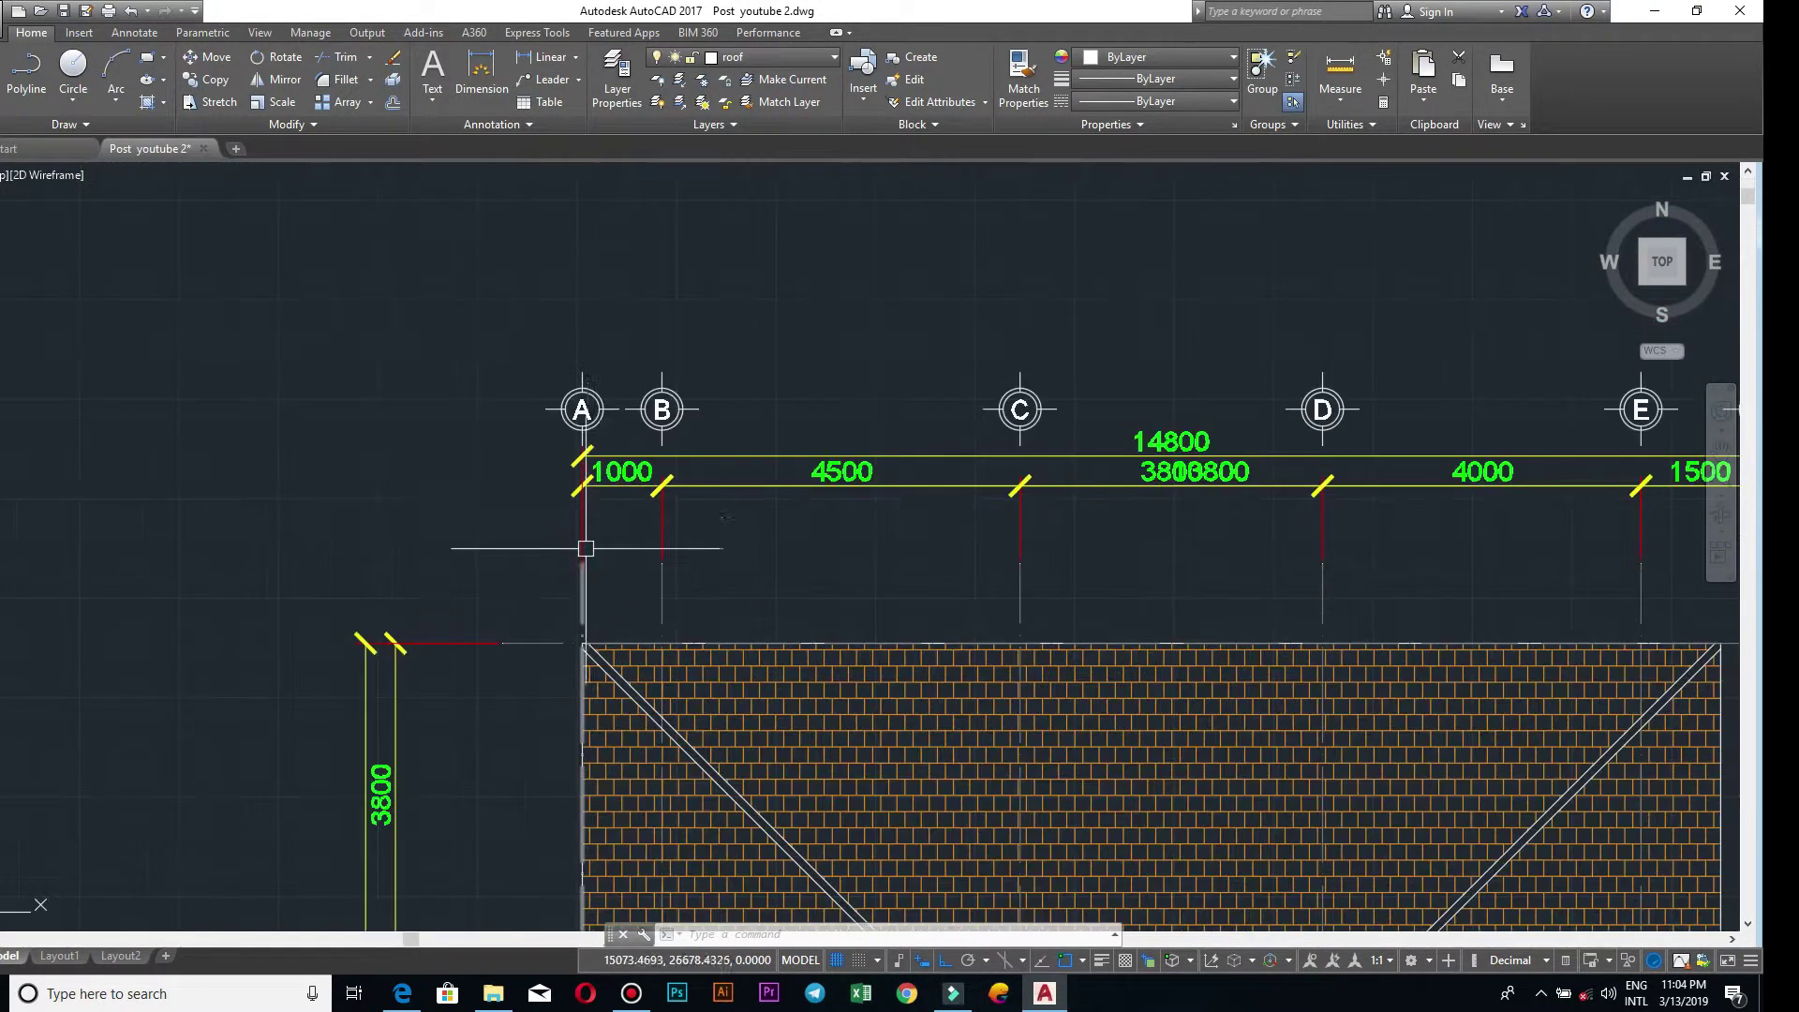
- Copy grid bubble A, using its gridline end as the base point
{"action": "left_click", "coordinate": [513, 337]}
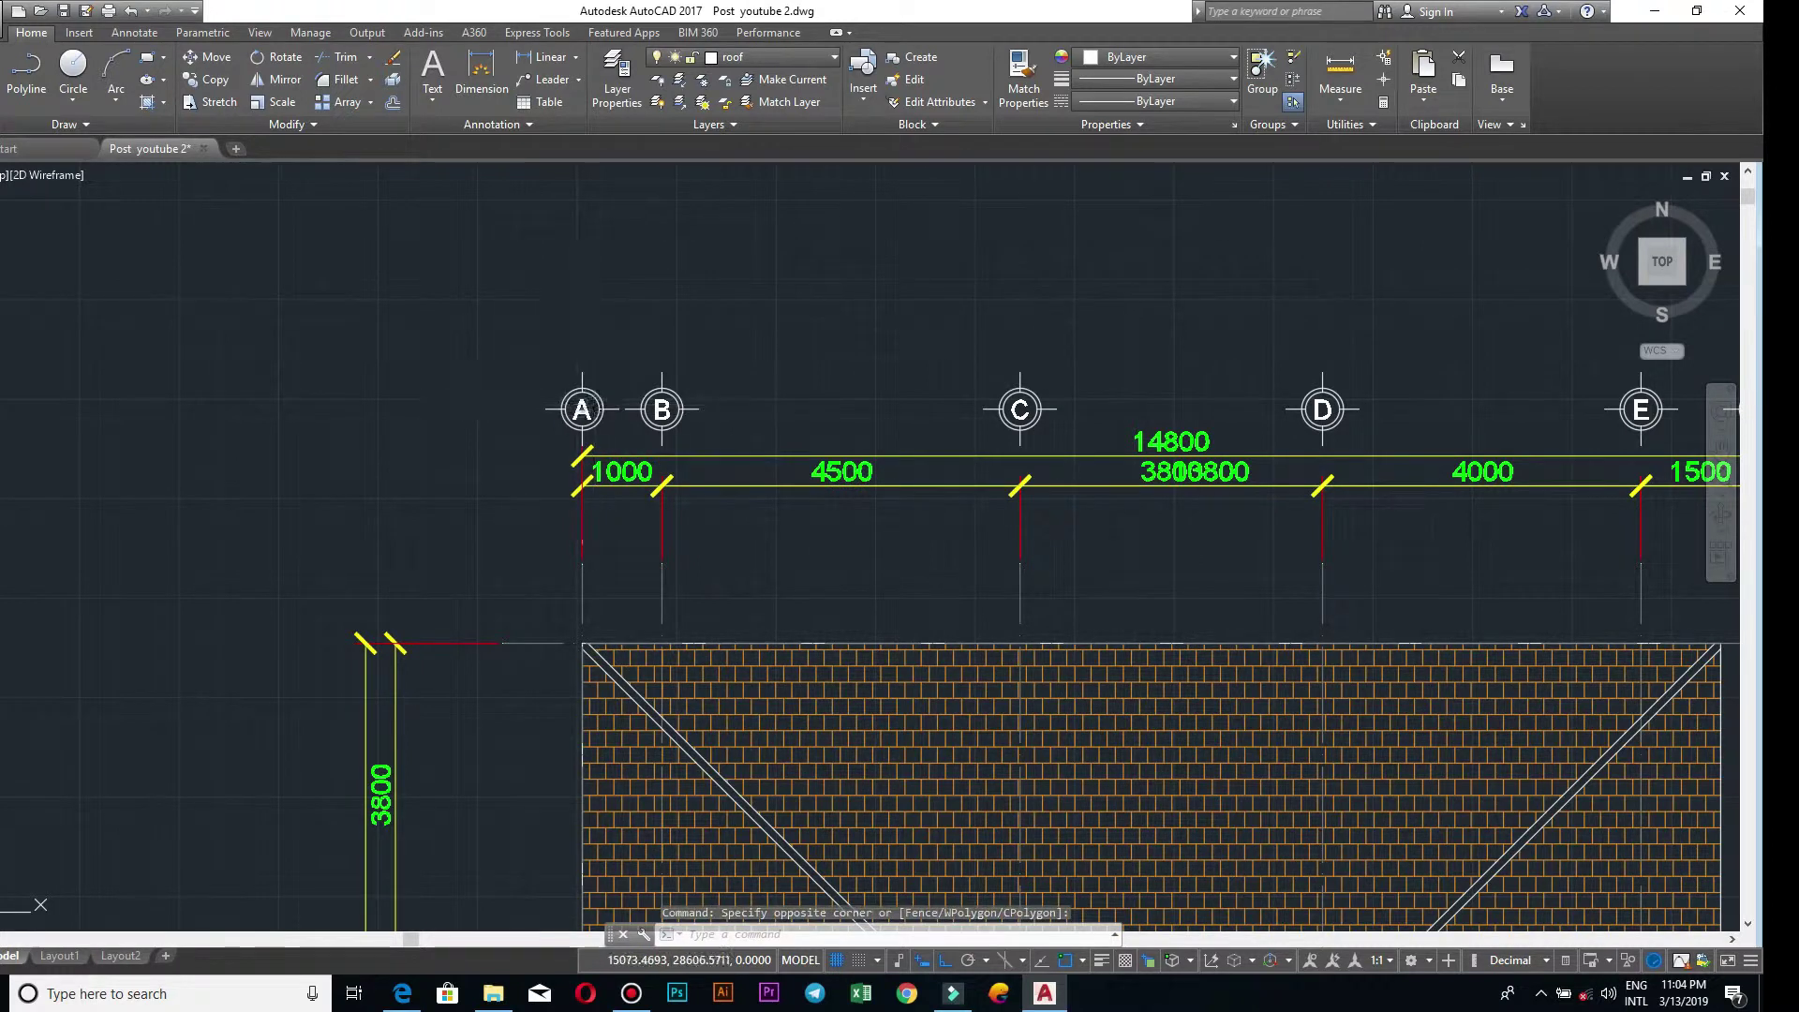
{"action": "left_click", "coordinate": [626, 450]}
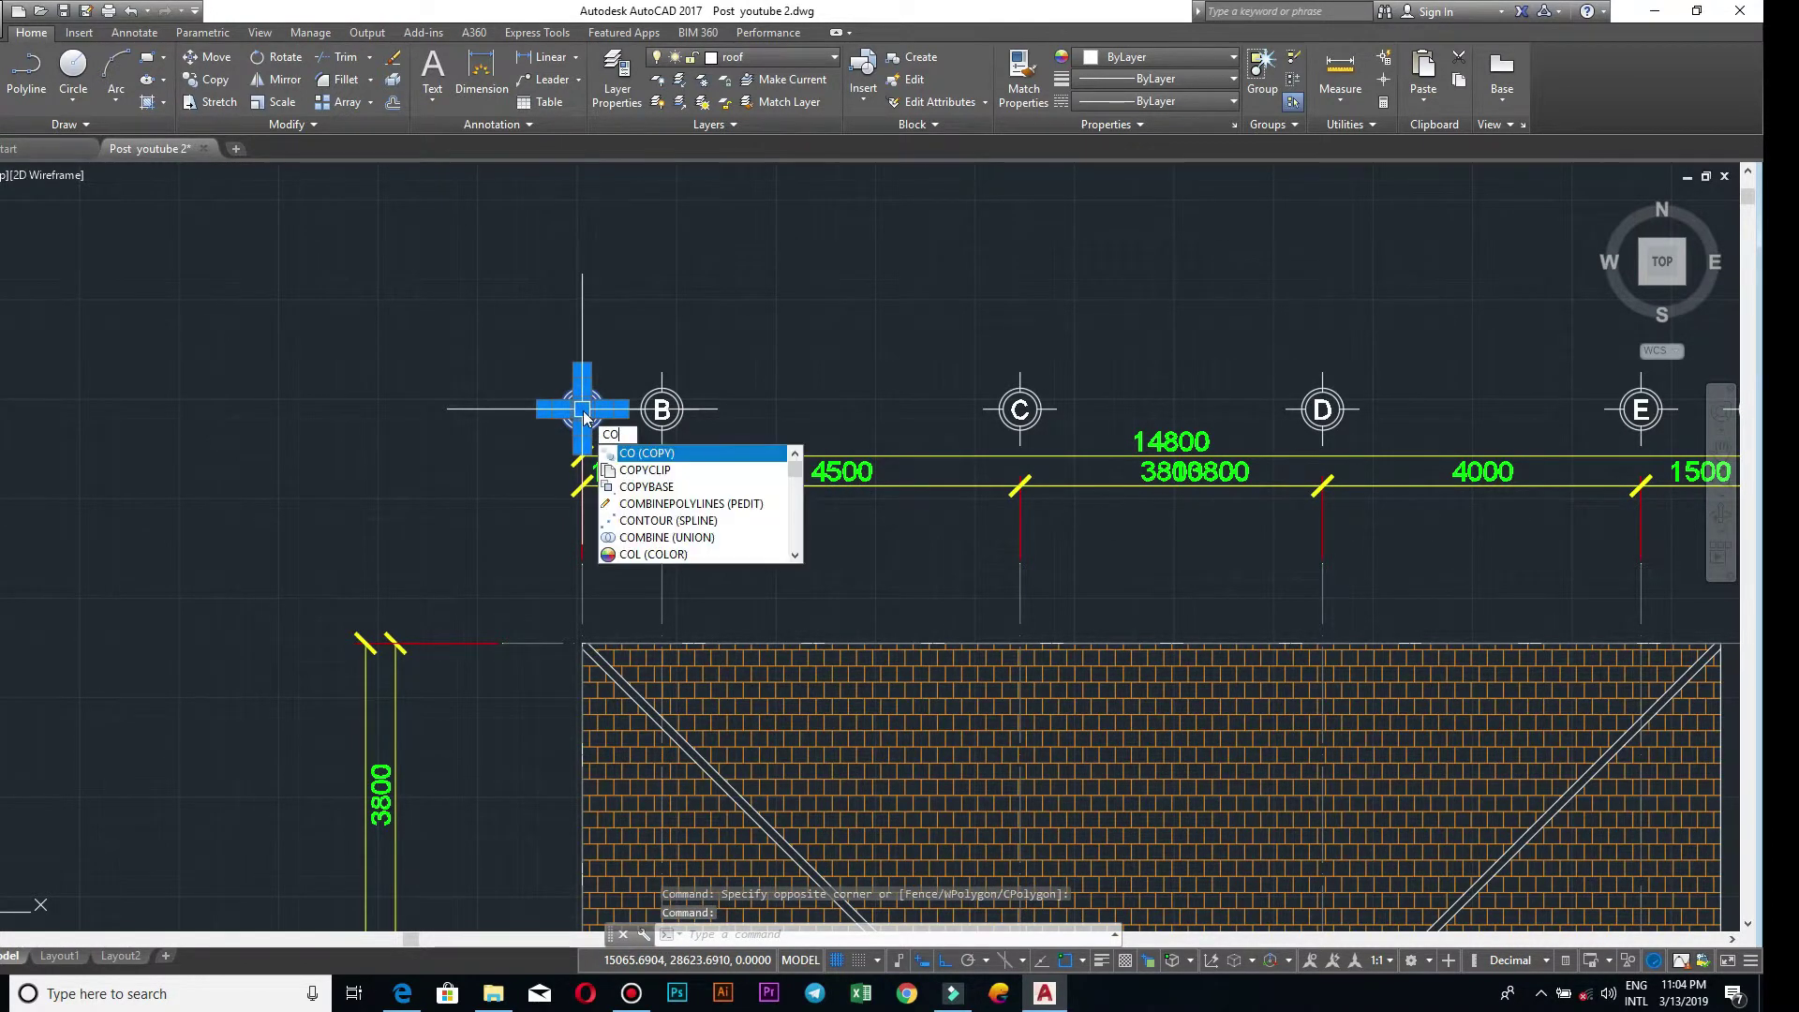
{"action": "key", "text": "Return"}
{"action": "scroll", "coordinate": [583, 406], "scroll_direction": "up", "scroll_amount": 2}
{"action": "scroll", "coordinate": [582, 406], "scroll_direction": "up", "scroll_amount": 5}
{"action": "left_click", "coordinate": [795, 395]}
{"action": "scroll", "coordinate": [792, 393], "scroll_direction": "down", "scroll_amount": 5}
- Place the bubble copy at the end of the left plan's lowest 1000 dimension
{"action": "middle_click_drag", "start_coordinate": [746, 727], "coordinate": [712, 281]}
{"action": "scroll", "coordinate": [619, 609], "scroll_direction": "down", "scroll_amount": 4}
{"action": "scroll", "coordinate": [599, 656], "scroll_direction": "down", "scroll_amount": 2}
{"action": "scroll", "coordinate": [654, 518], "scroll_direction": "up", "scroll_amount": 8}
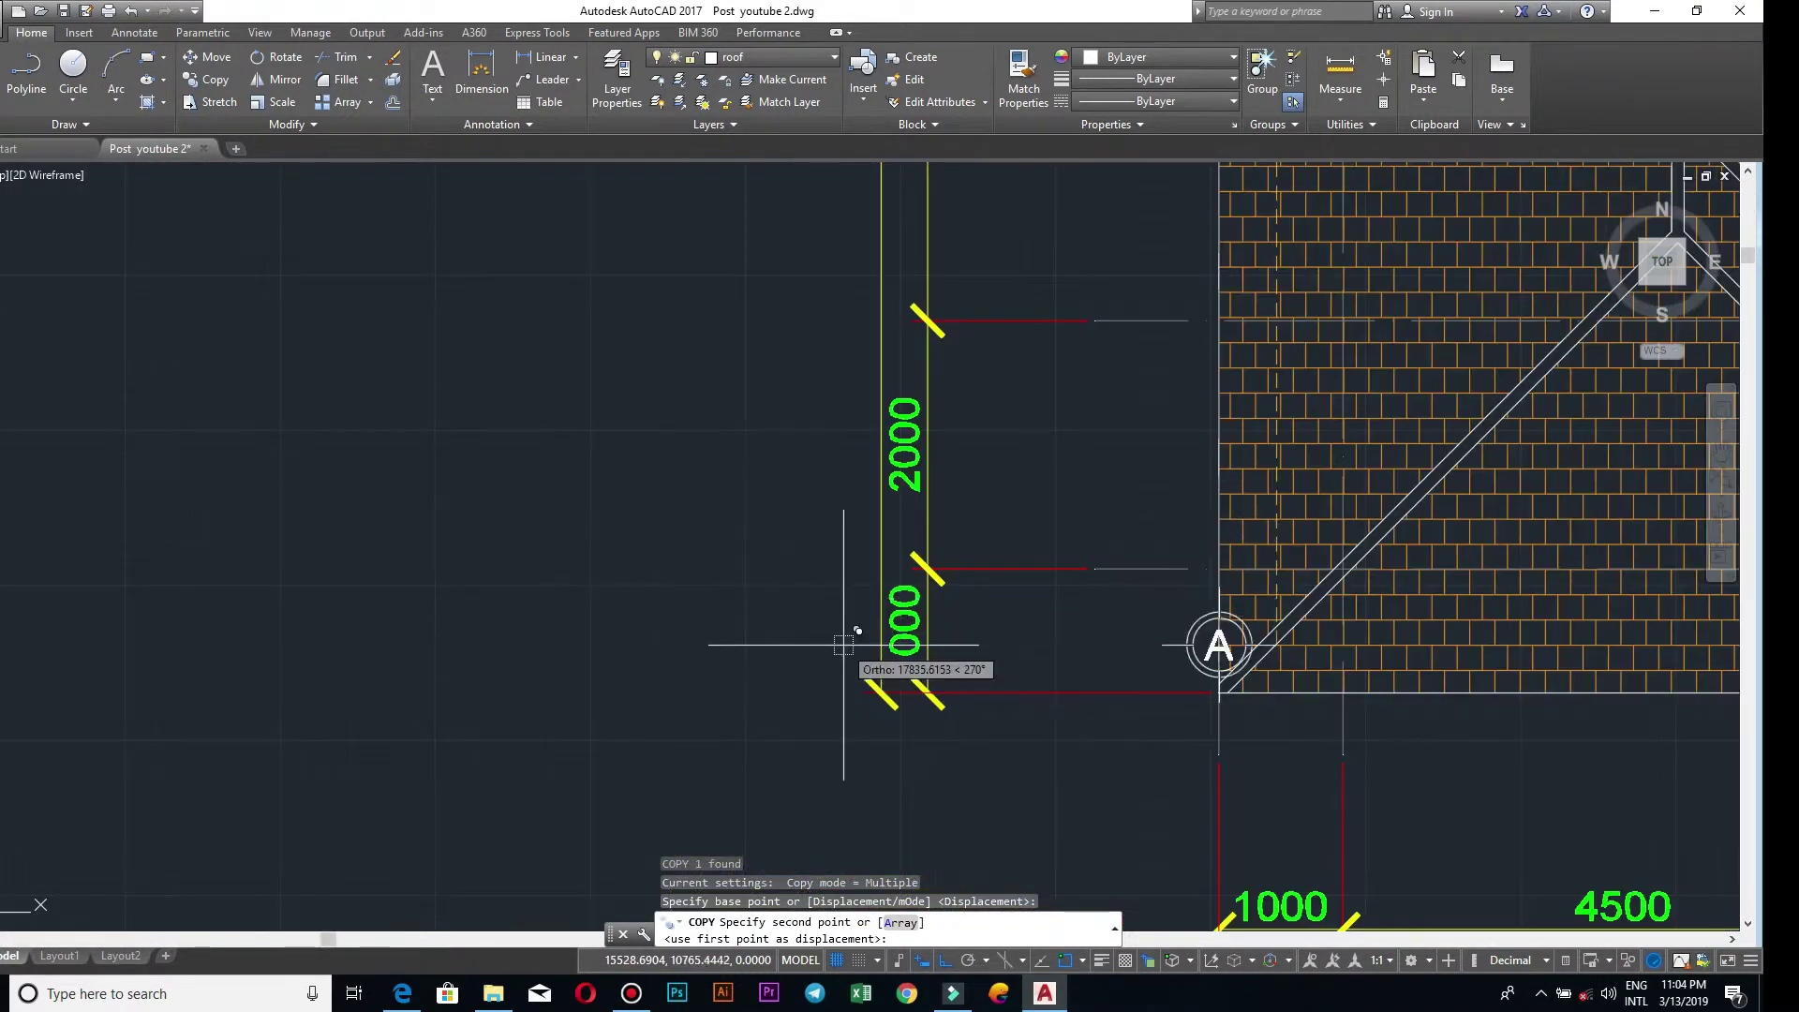
{"action": "middle_click_drag", "start_coordinate": [852, 631], "coordinate": [764, 464]}
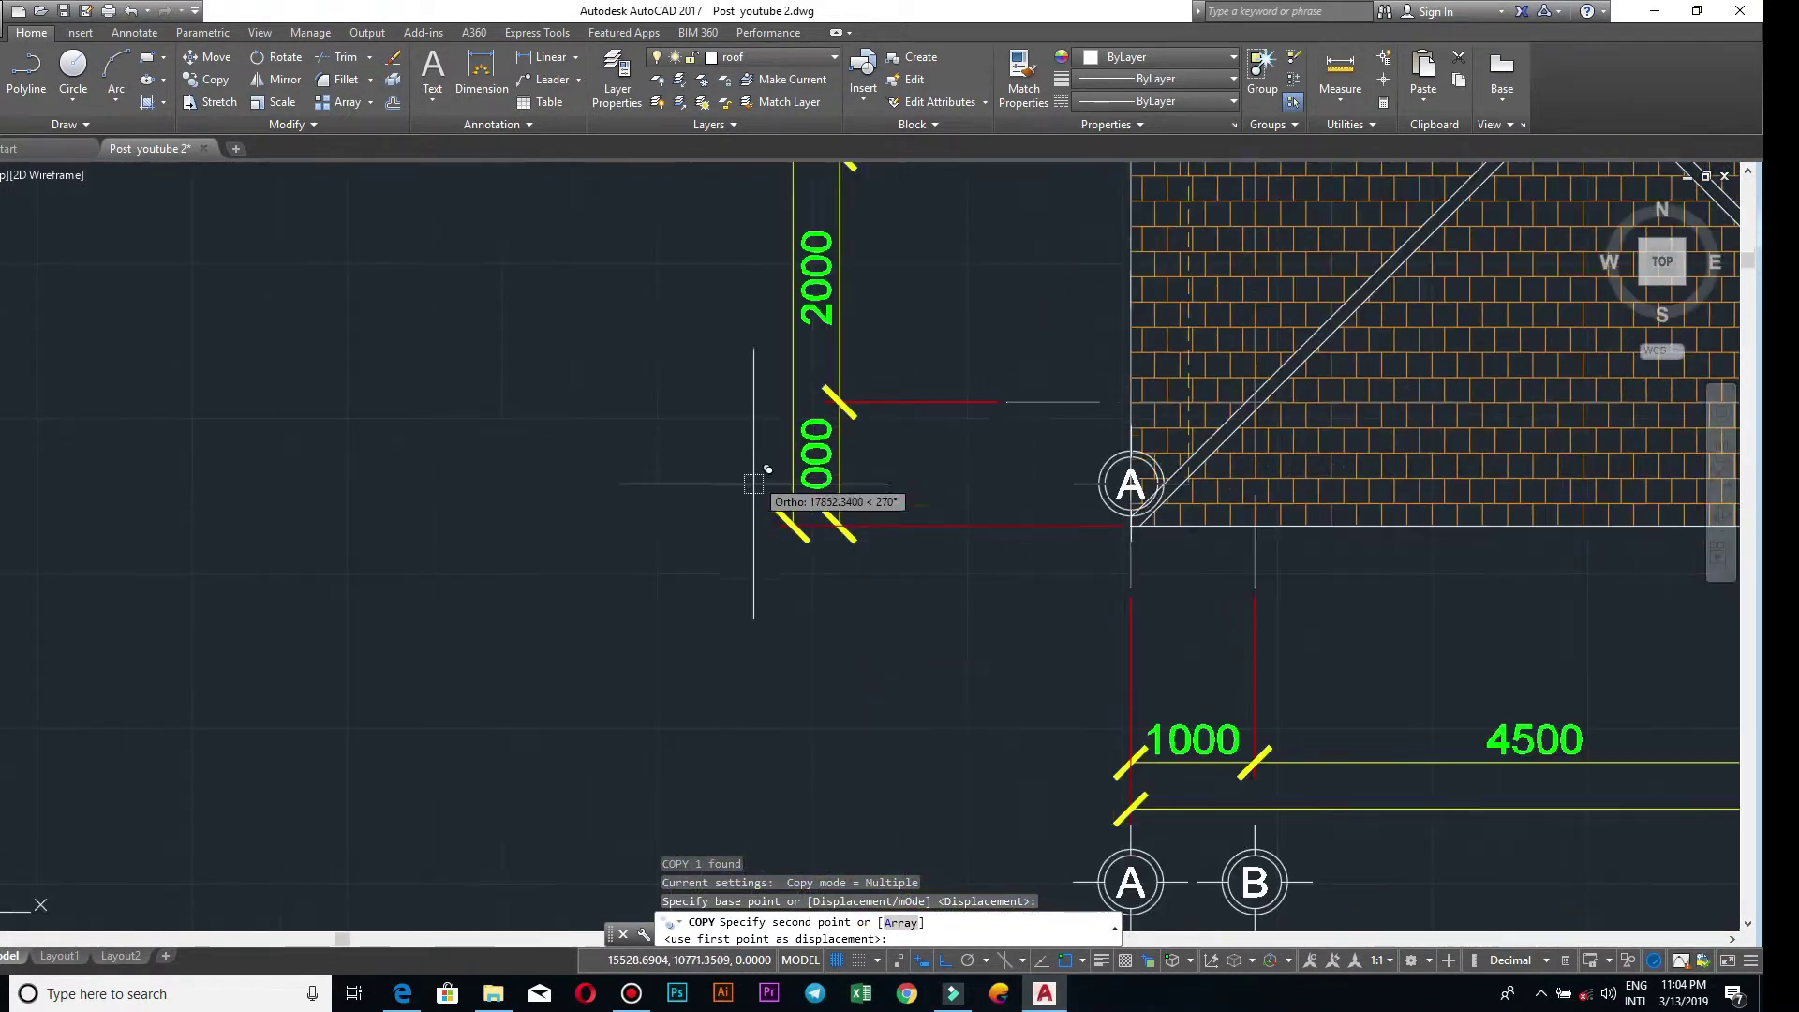
{"action": "left_click", "coordinate": [778, 527]}
{"action": "scroll", "coordinate": [684, 405], "scroll_direction": "down", "scroll_amount": 4}
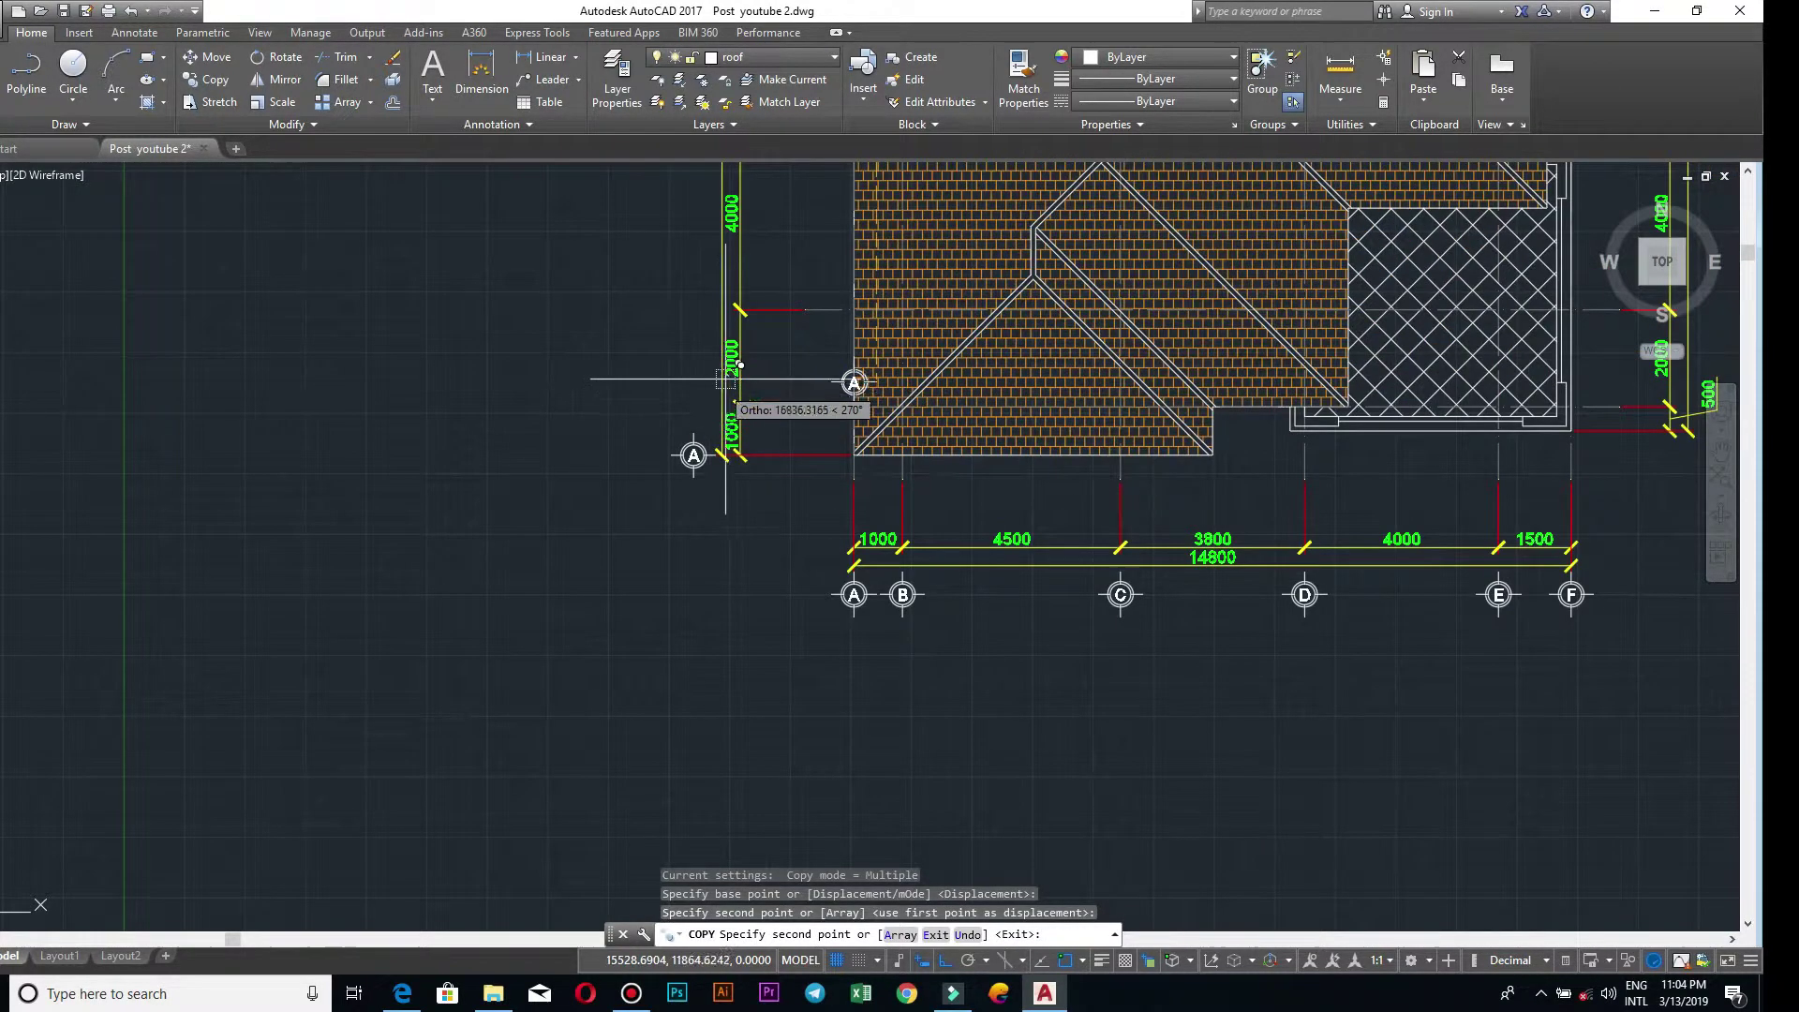
{"action": "key", "text": "Escape"}
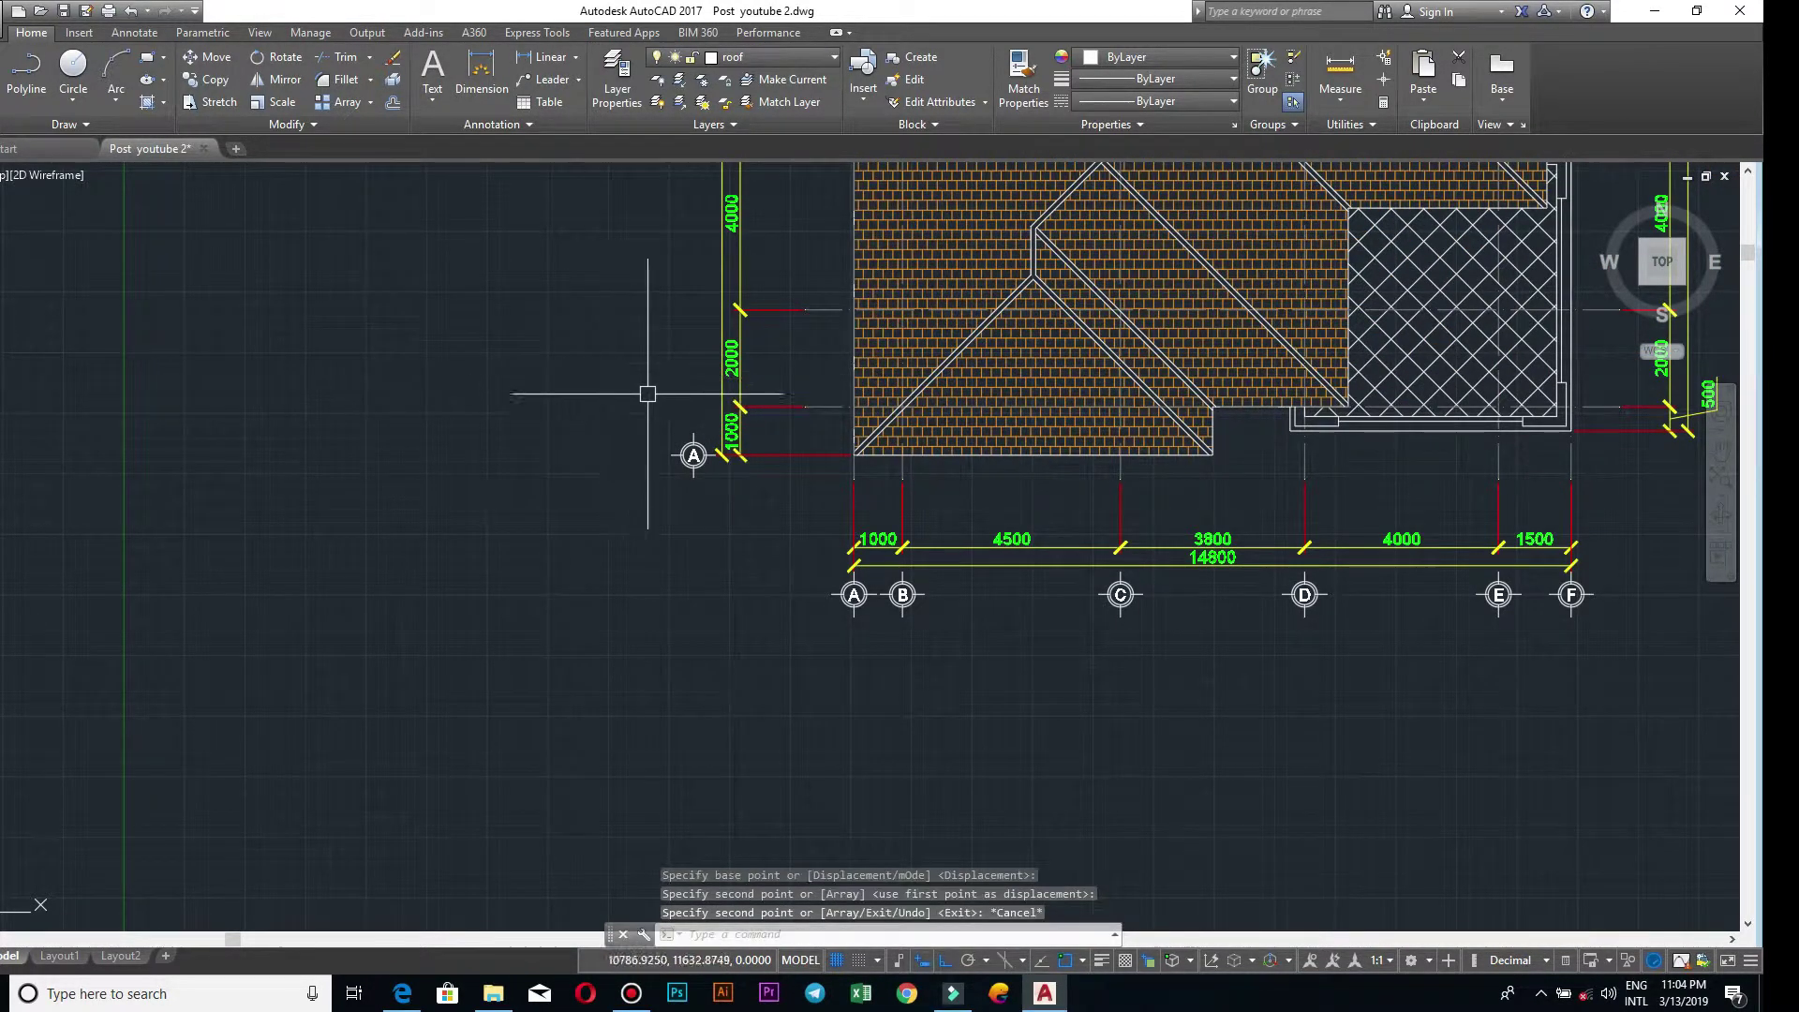
{"action": "scroll", "coordinate": [693, 457], "scroll_direction": "up", "scroll_amount": 3}
- Change the new left-side bubble's value from A to 1 in the Enhanced Attribute Editor
{"action": "left_click", "coordinate": [672, 440]}
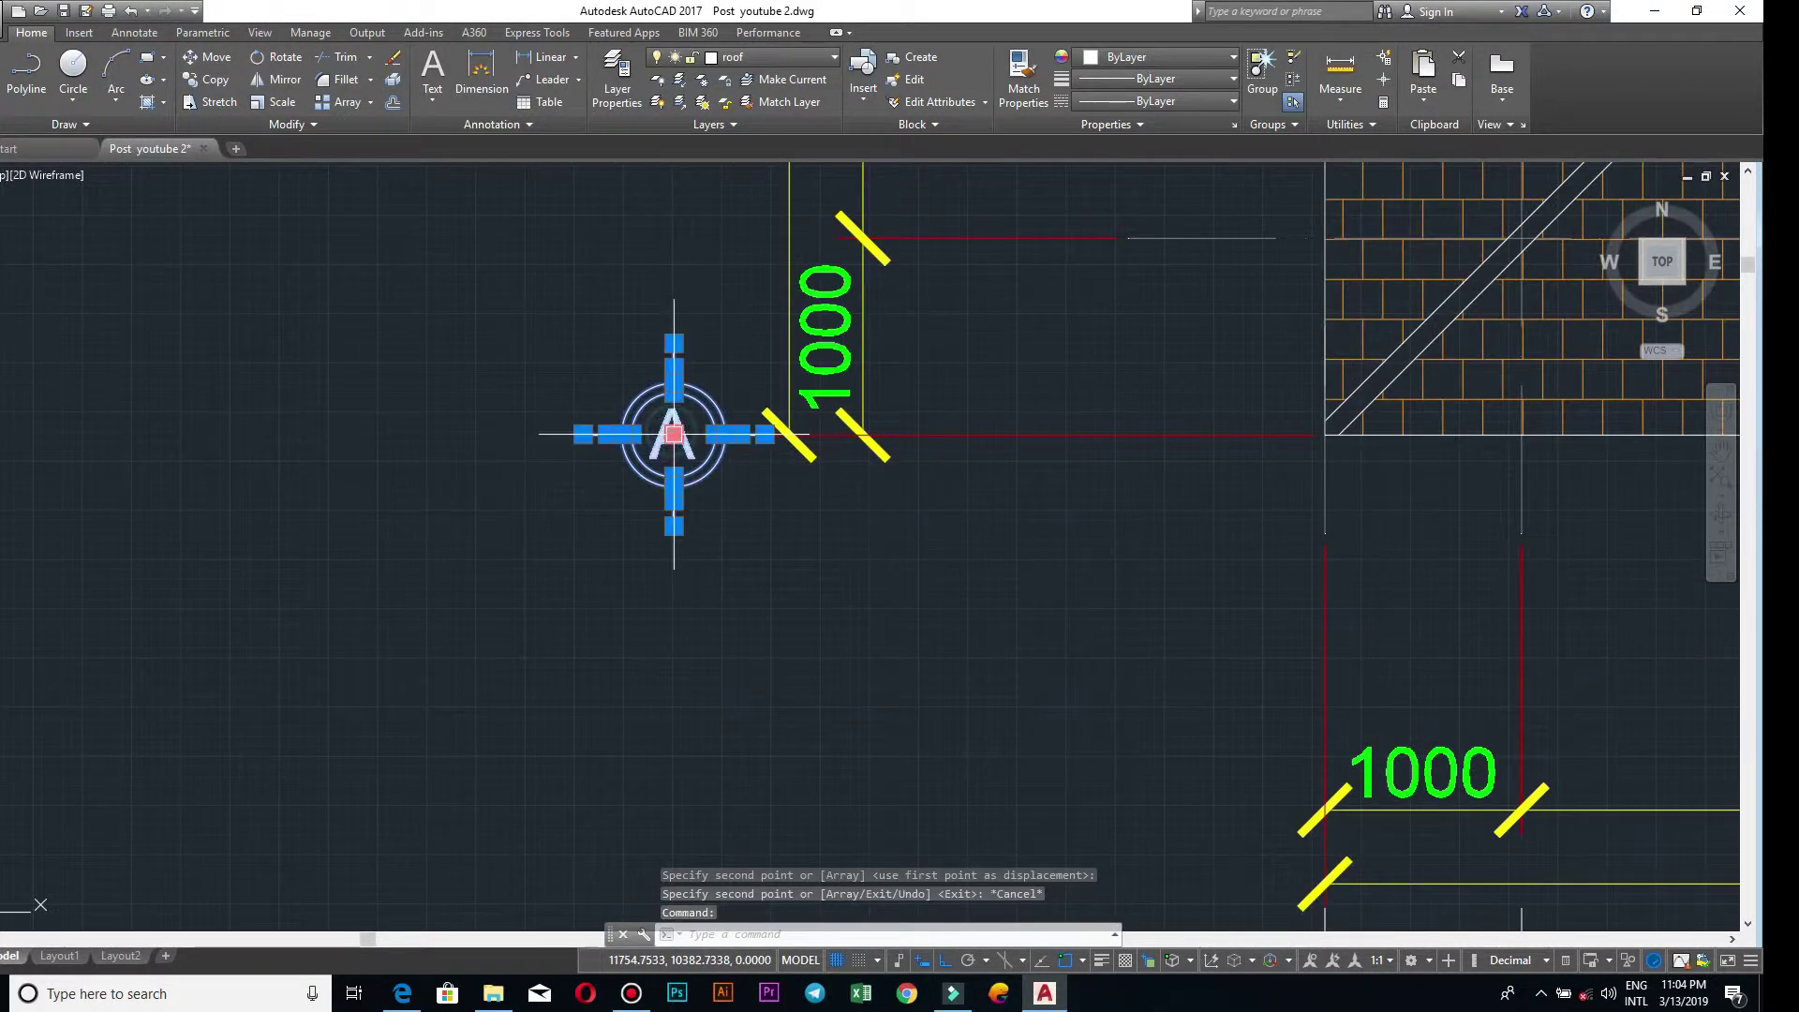
{"action": "key", "text": "Escape"}
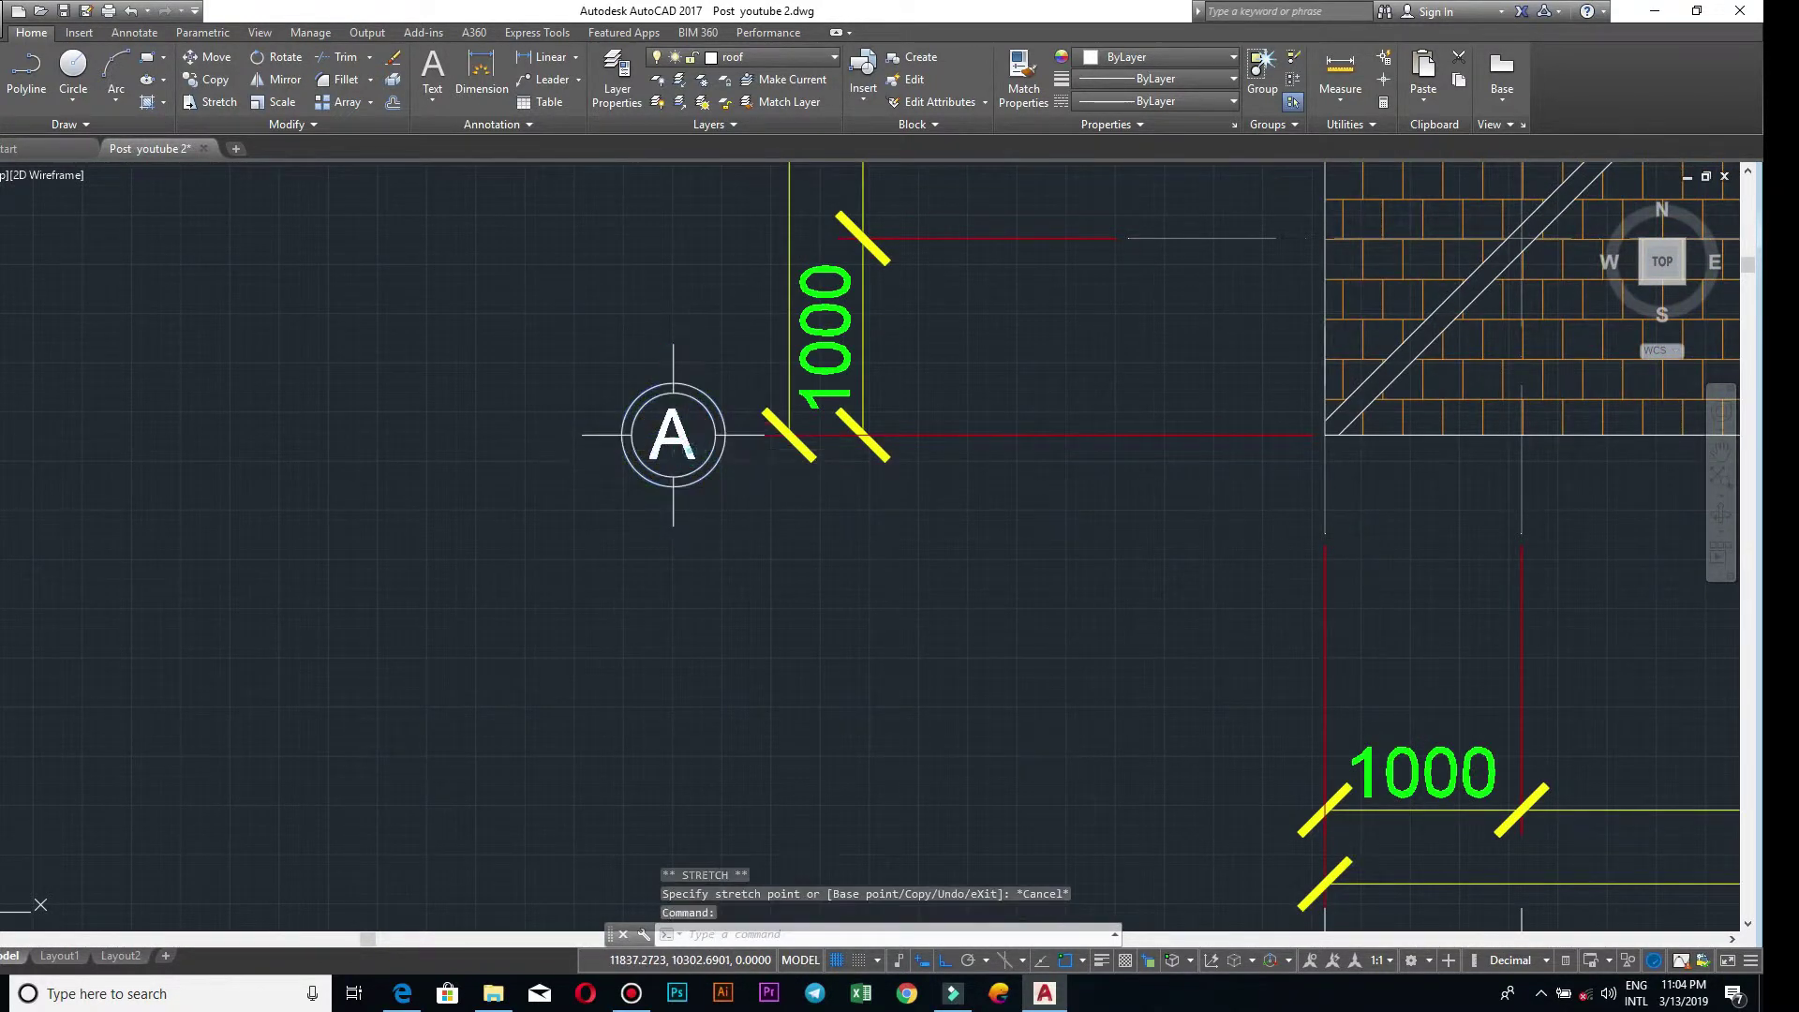
{"action": "double_click", "coordinate": [701, 473]}
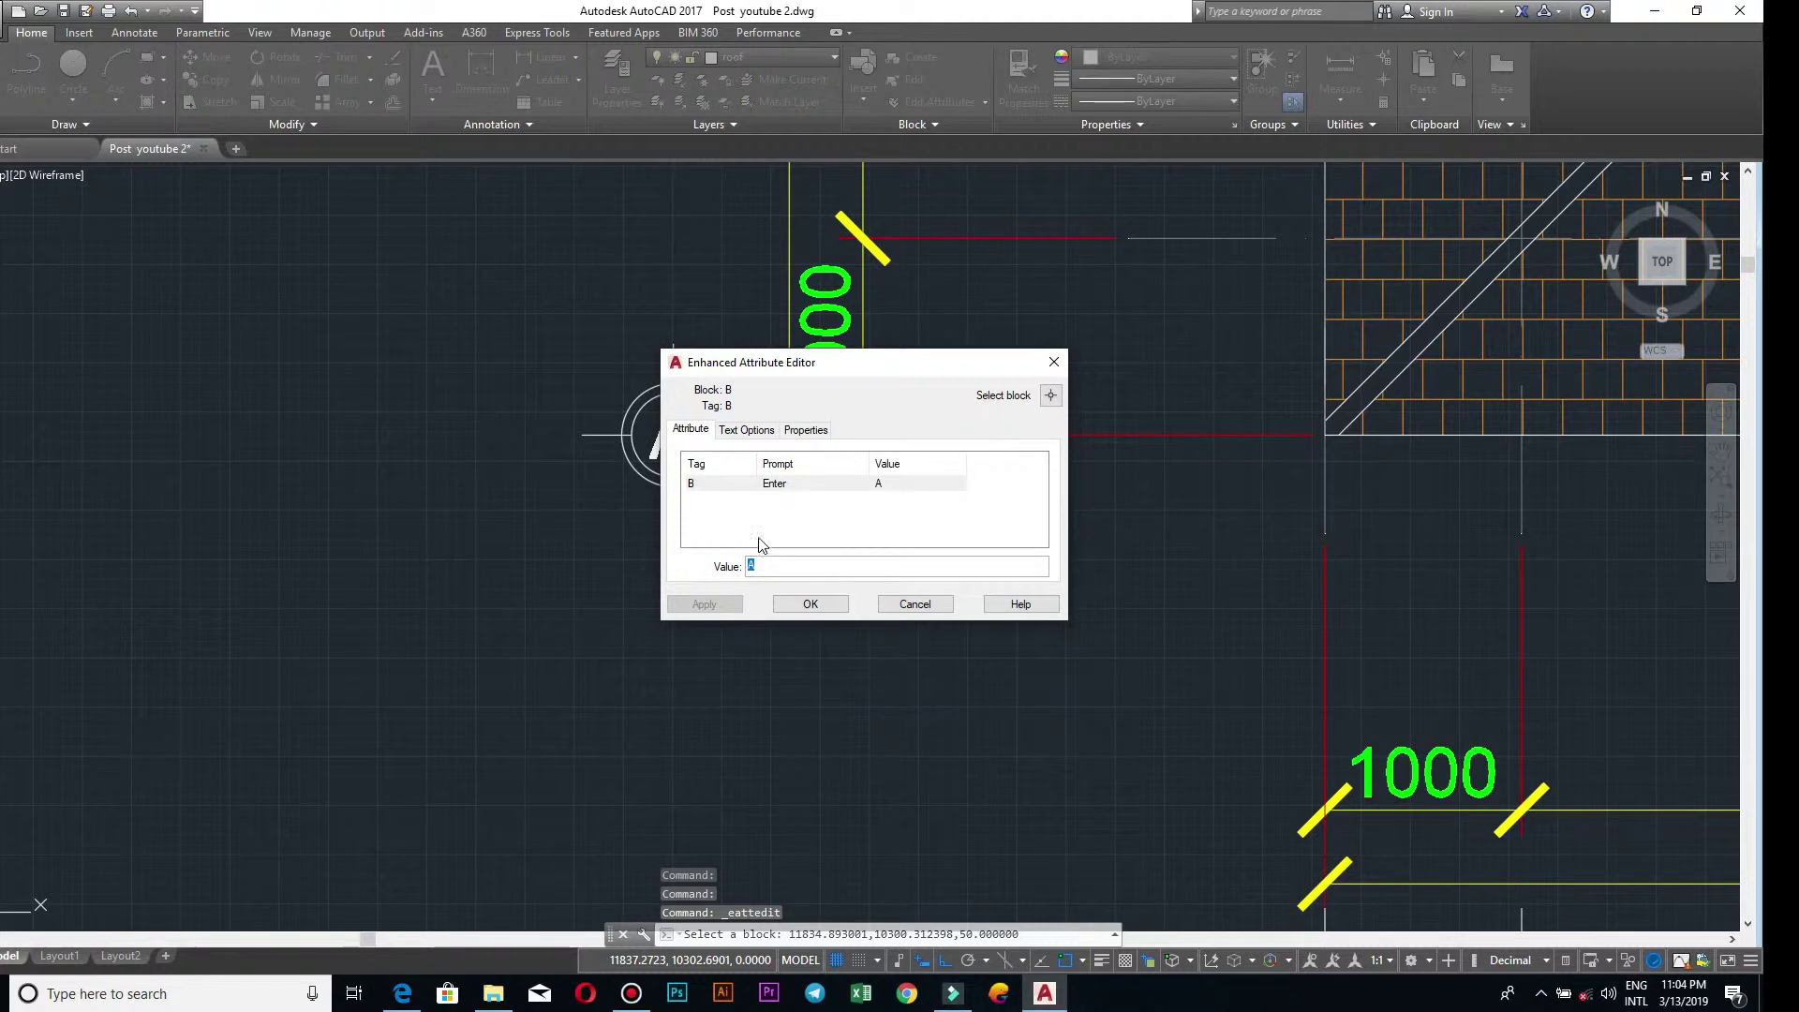
{"action": "left_click", "coordinate": [795, 604]}
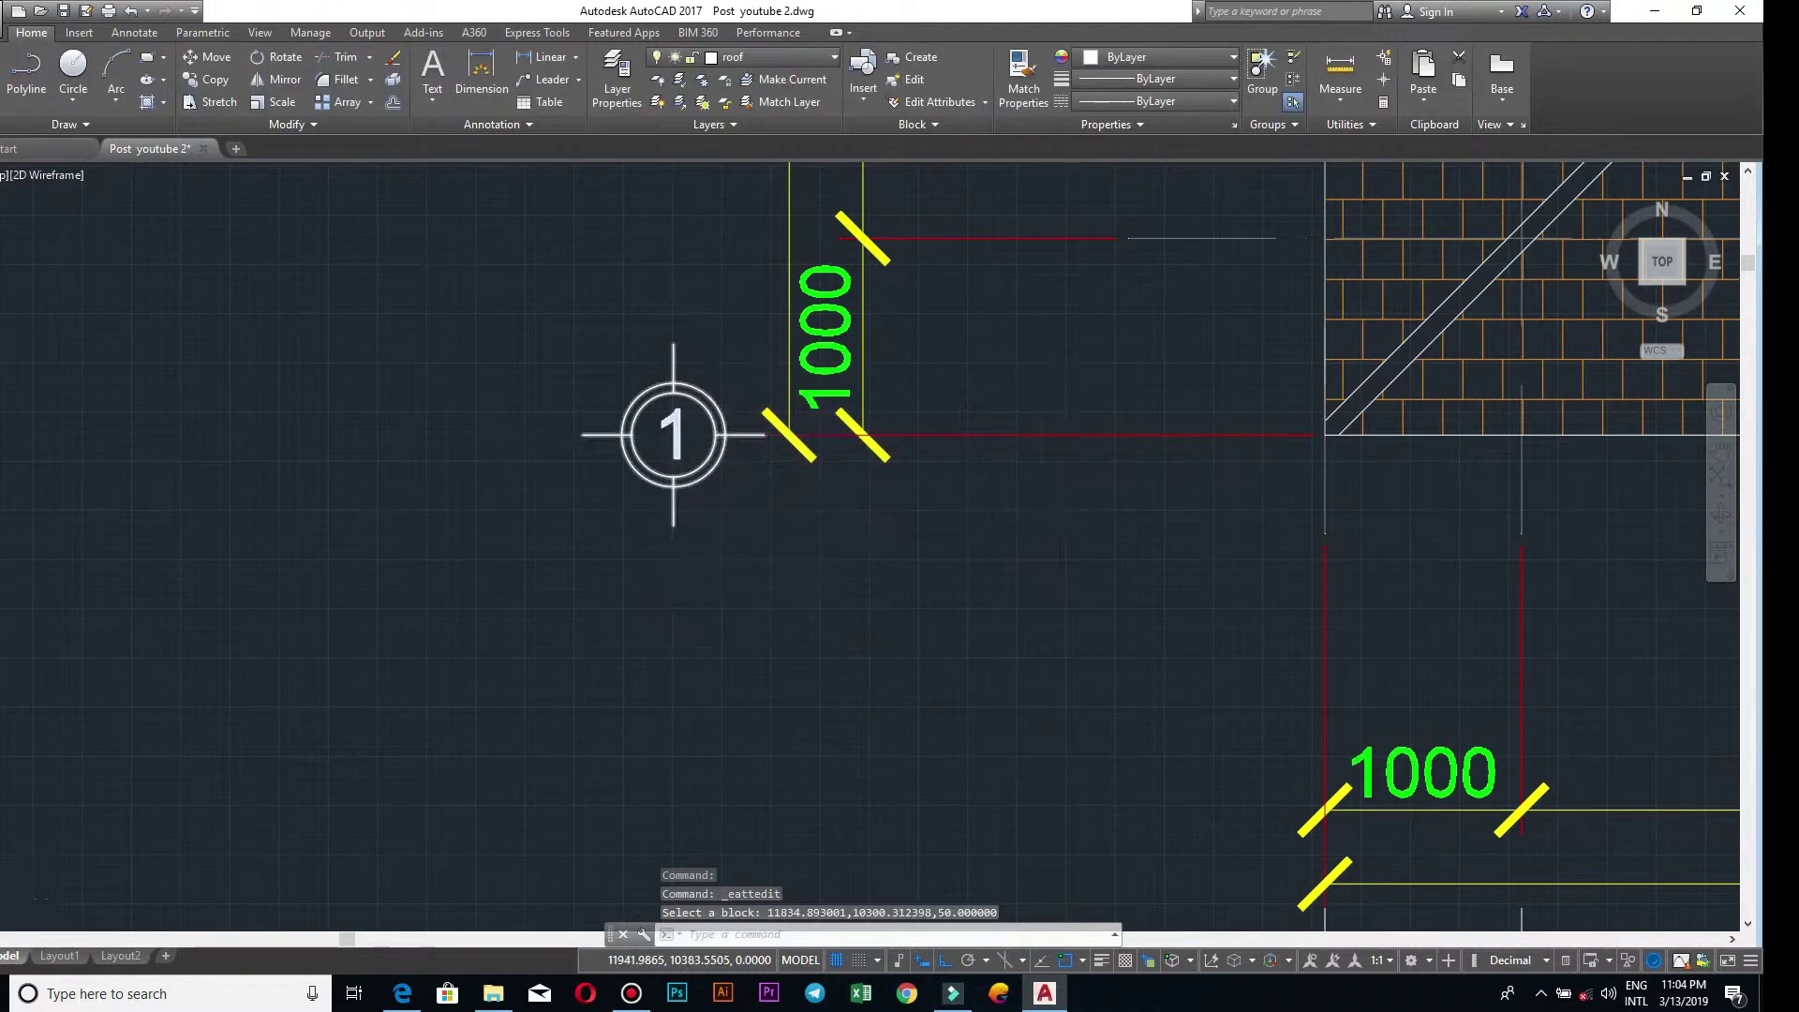
{"action": "scroll", "coordinate": [672, 434], "scroll_direction": "down", "scroll_amount": 3}
{"action": "scroll", "coordinate": [471, 443], "scroll_direction": "up", "scroll_amount": 3}
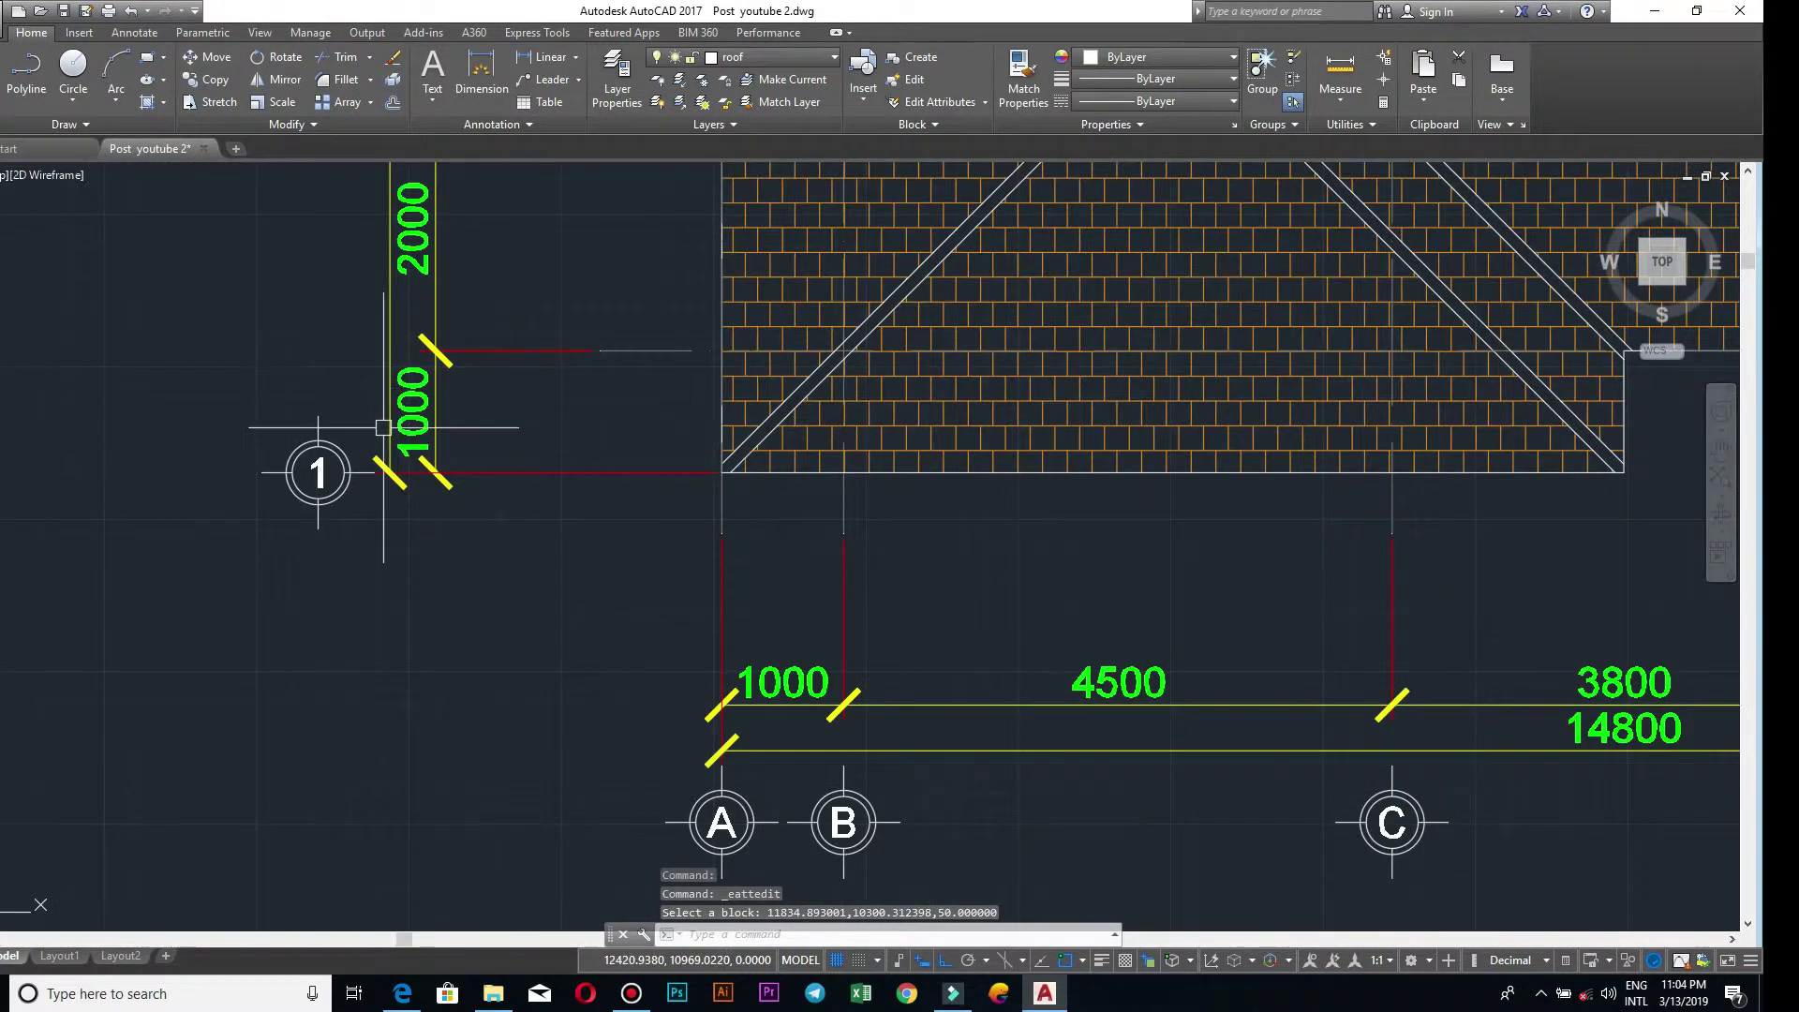
{"action": "scroll", "coordinate": [380, 466], "scroll_direction": "up", "scroll_amount": 2}
{"action": "scroll", "coordinate": [394, 426], "scroll_direction": "down", "scroll_amount": 3}
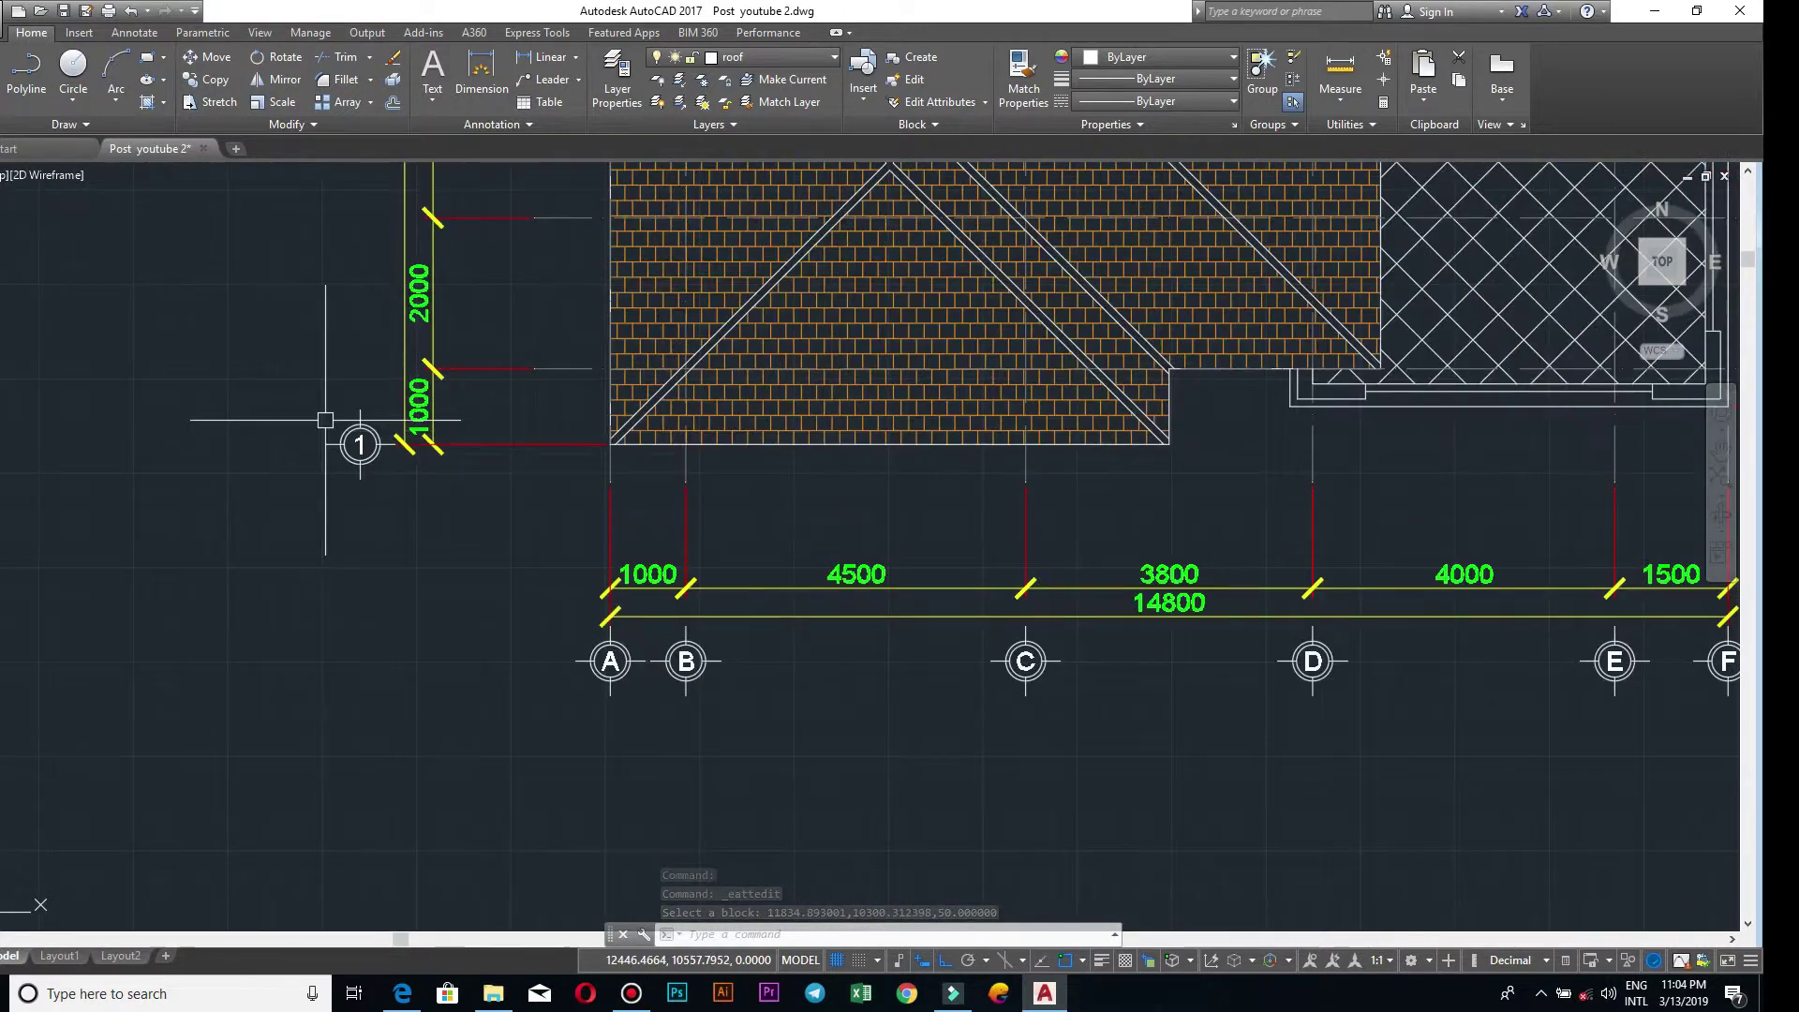
{"action": "scroll", "coordinate": [281, 398], "scroll_direction": "up", "scroll_amount": 2}
{"action": "left_click", "coordinate": [405, 445]}
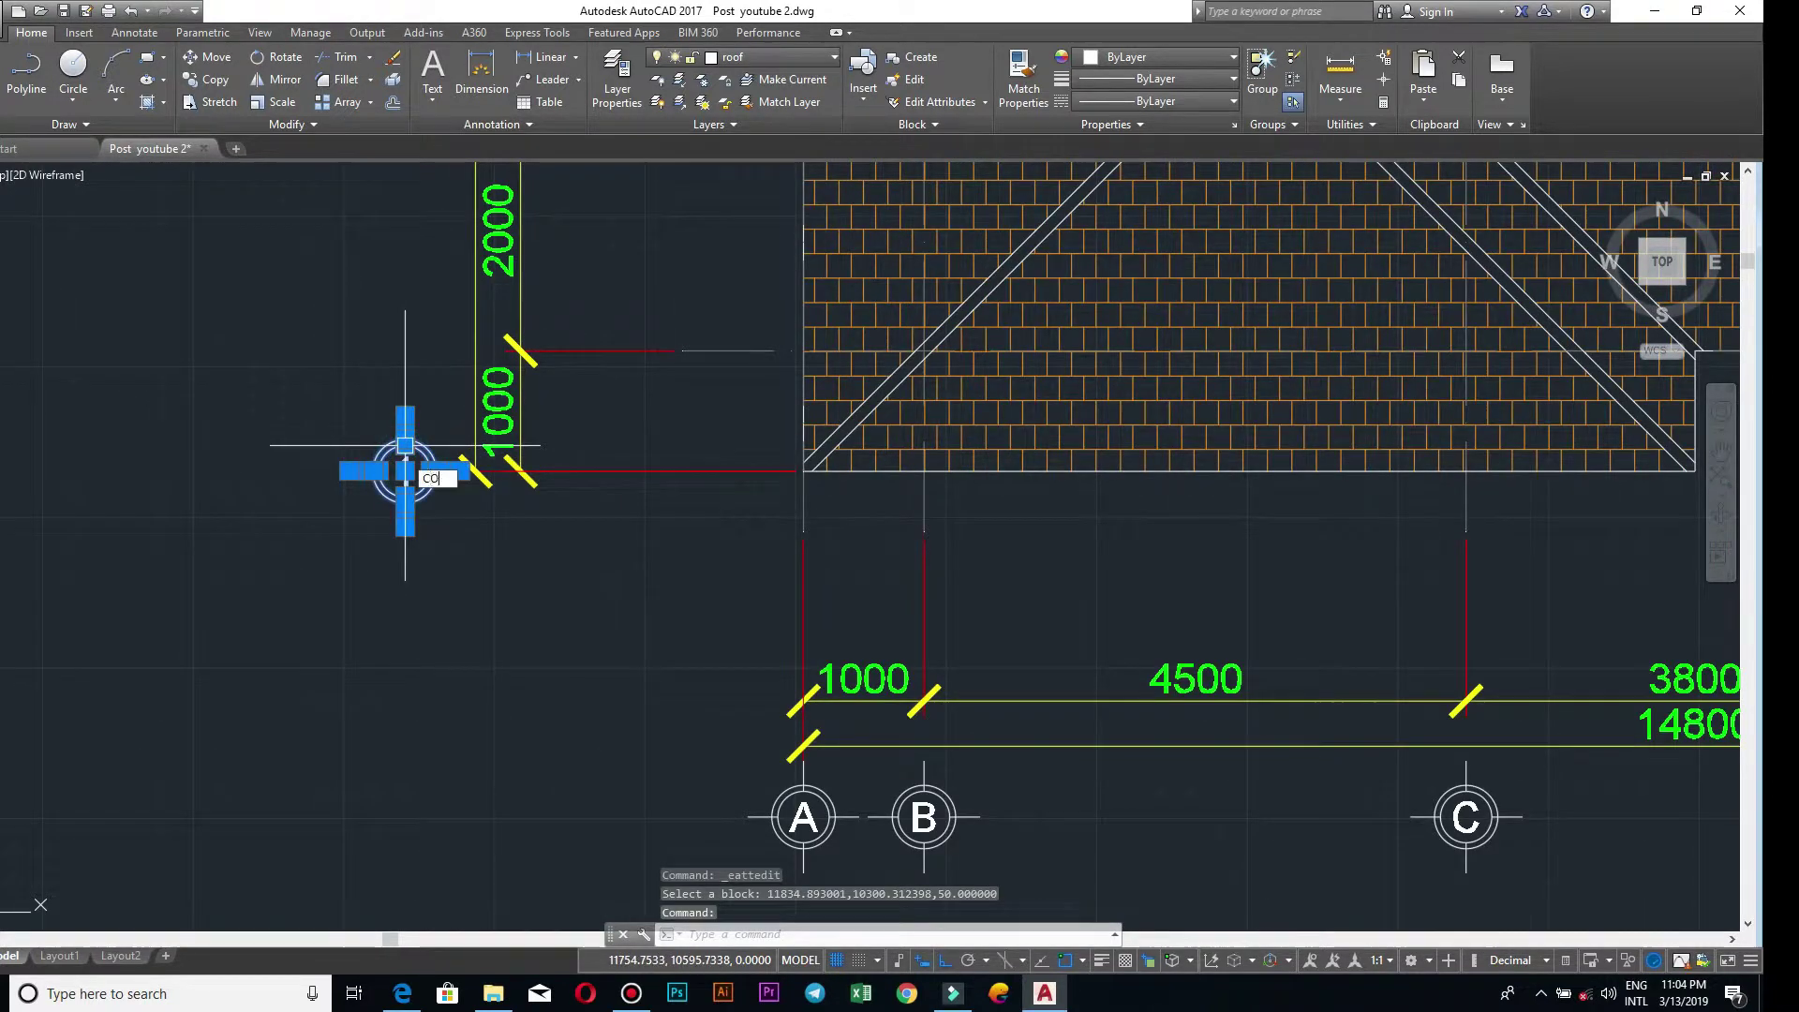
- Copy the 1 bubble from its grid-line end to the next two left-side grid lines up
{"action": "key", "text": "Return"}
{"action": "scroll", "coordinate": [403, 464], "scroll_direction": "up", "scroll_amount": 5}
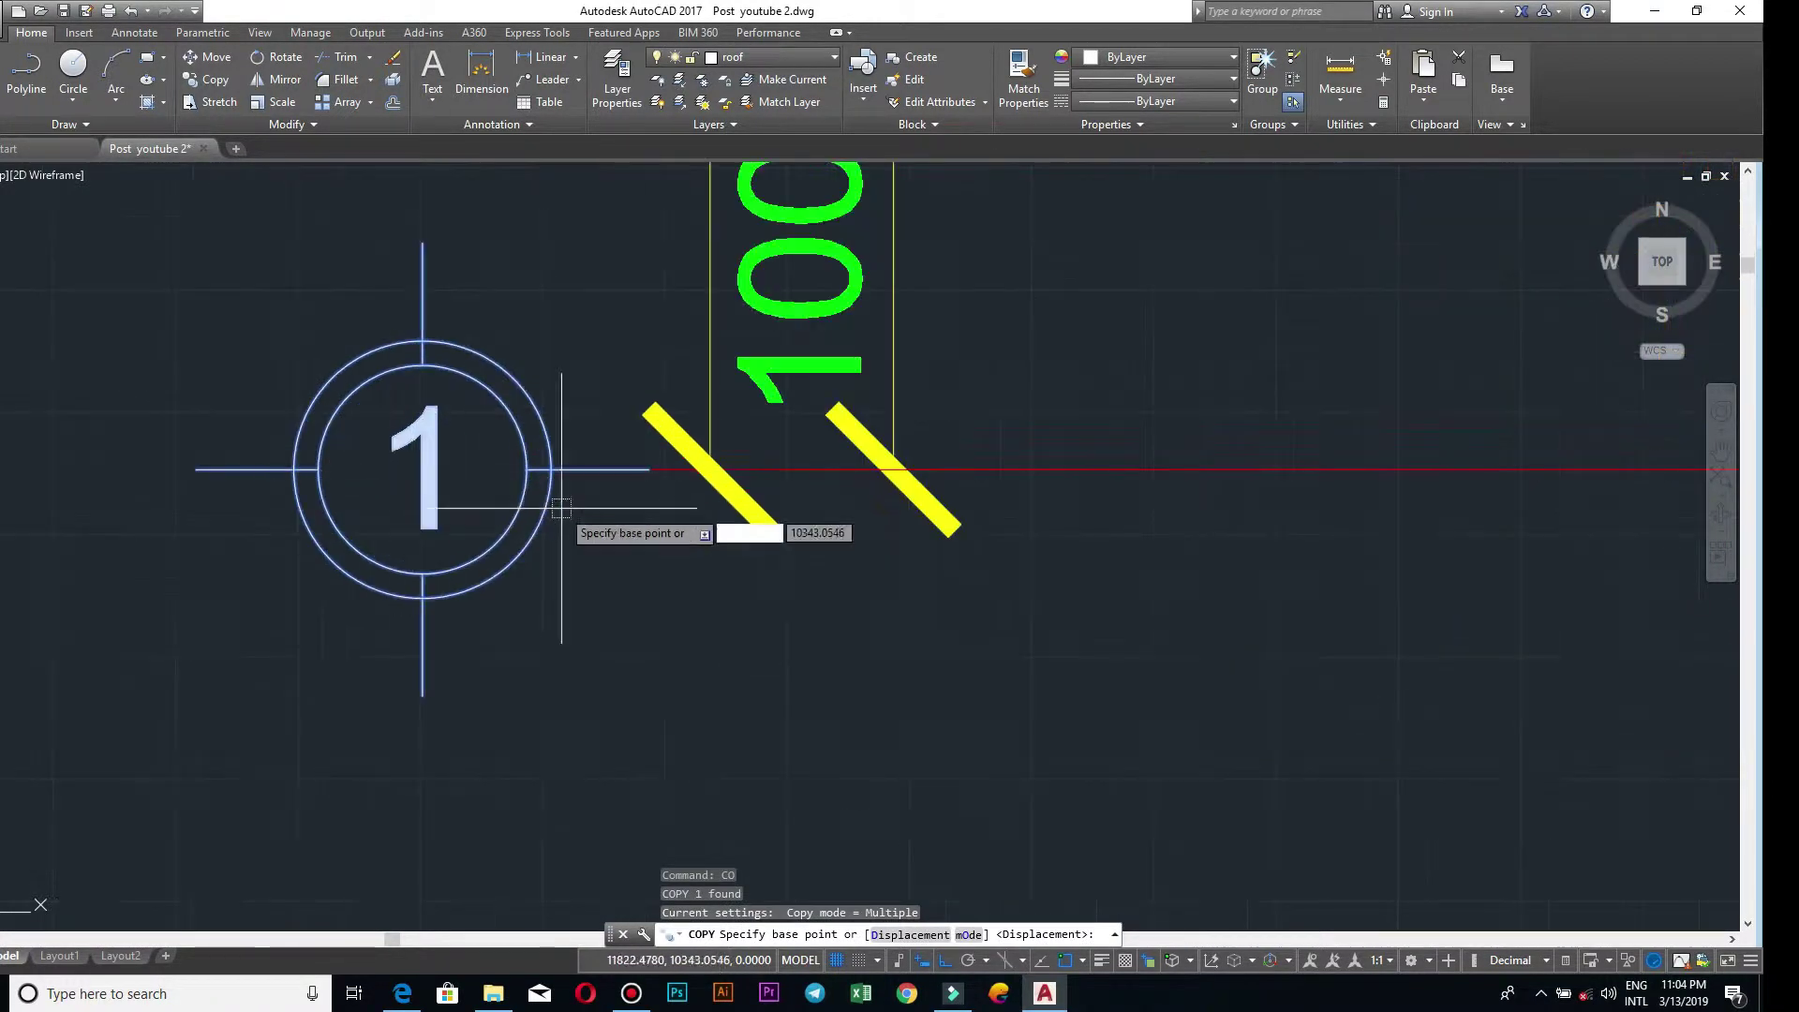
{"action": "left_click", "coordinate": [648, 468]}
{"action": "scroll", "coordinate": [648, 469], "scroll_direction": "down", "scroll_amount": 3}
{"action": "scroll", "coordinate": [656, 661], "scroll_direction": "up", "scroll_amount": 1}
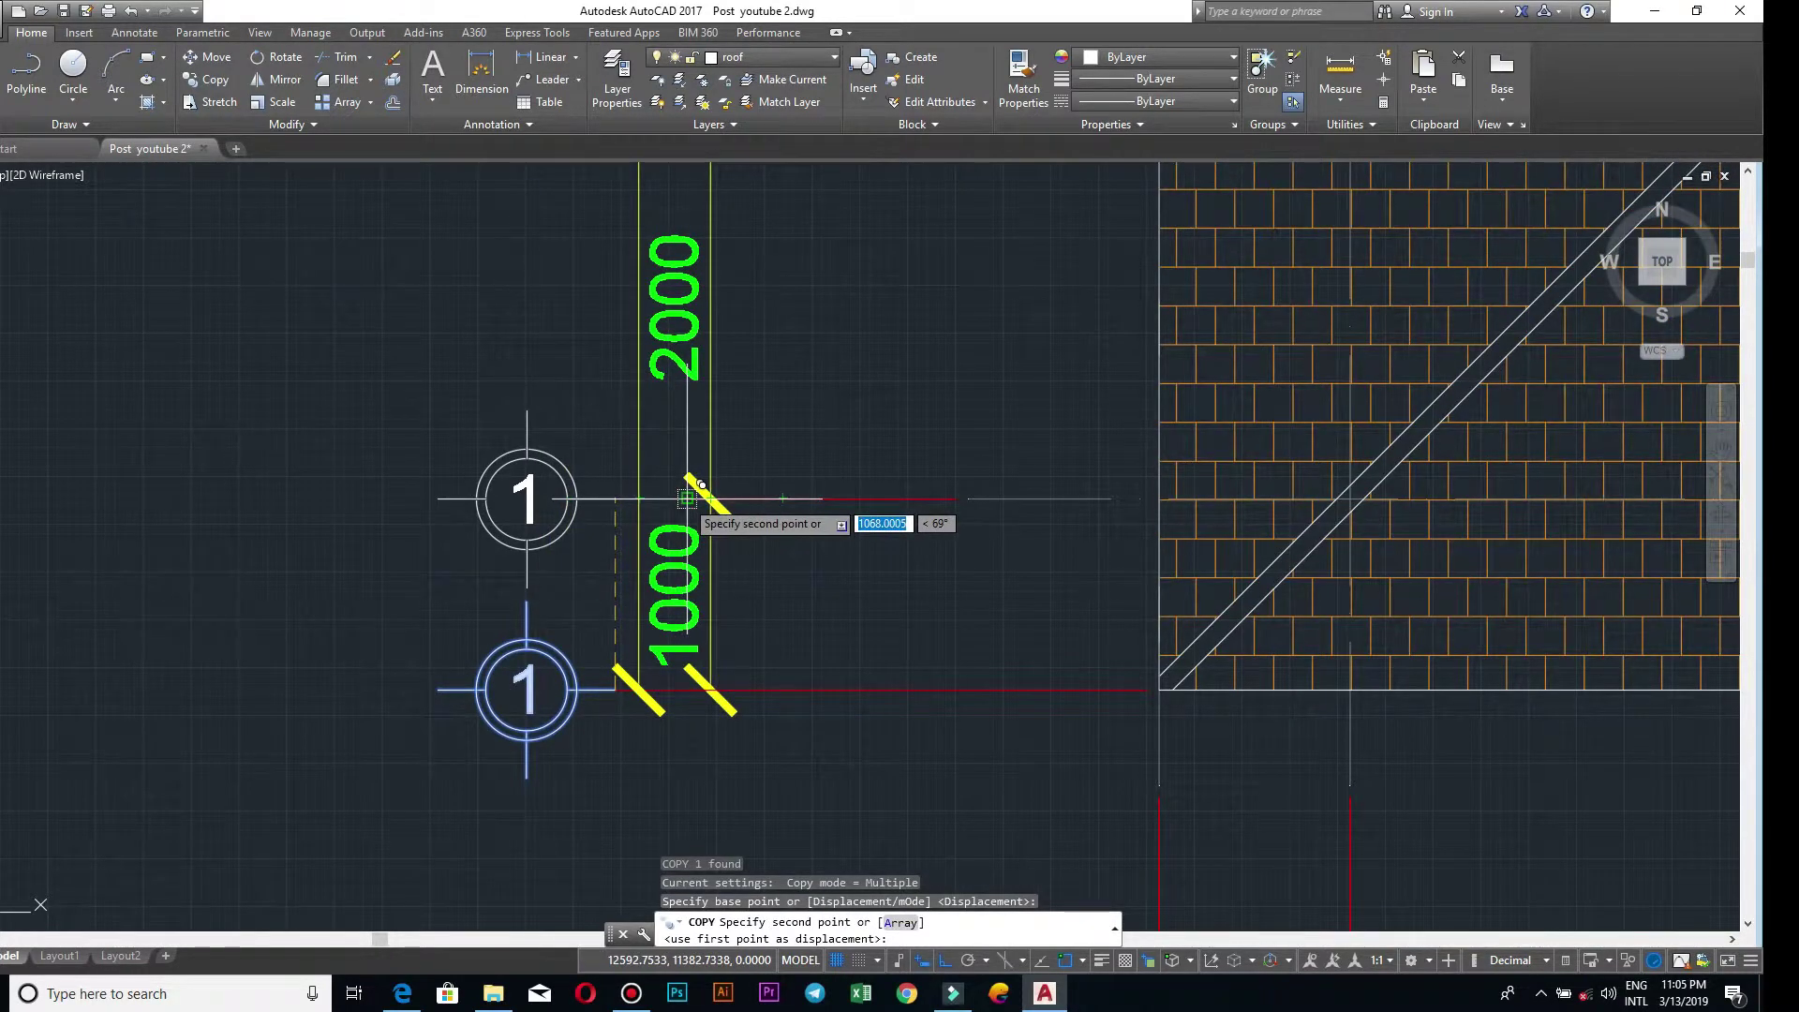
{"action": "left_click", "coordinate": [614, 498]}
{"action": "scroll", "coordinate": [642, 347], "scroll_direction": "down", "scroll_amount": 3}
{"action": "scroll", "coordinate": [614, 452], "scroll_direction": "up", "scroll_amount": 5}
{"action": "scroll", "coordinate": [619, 455], "scroll_direction": "up", "scroll_amount": 2}
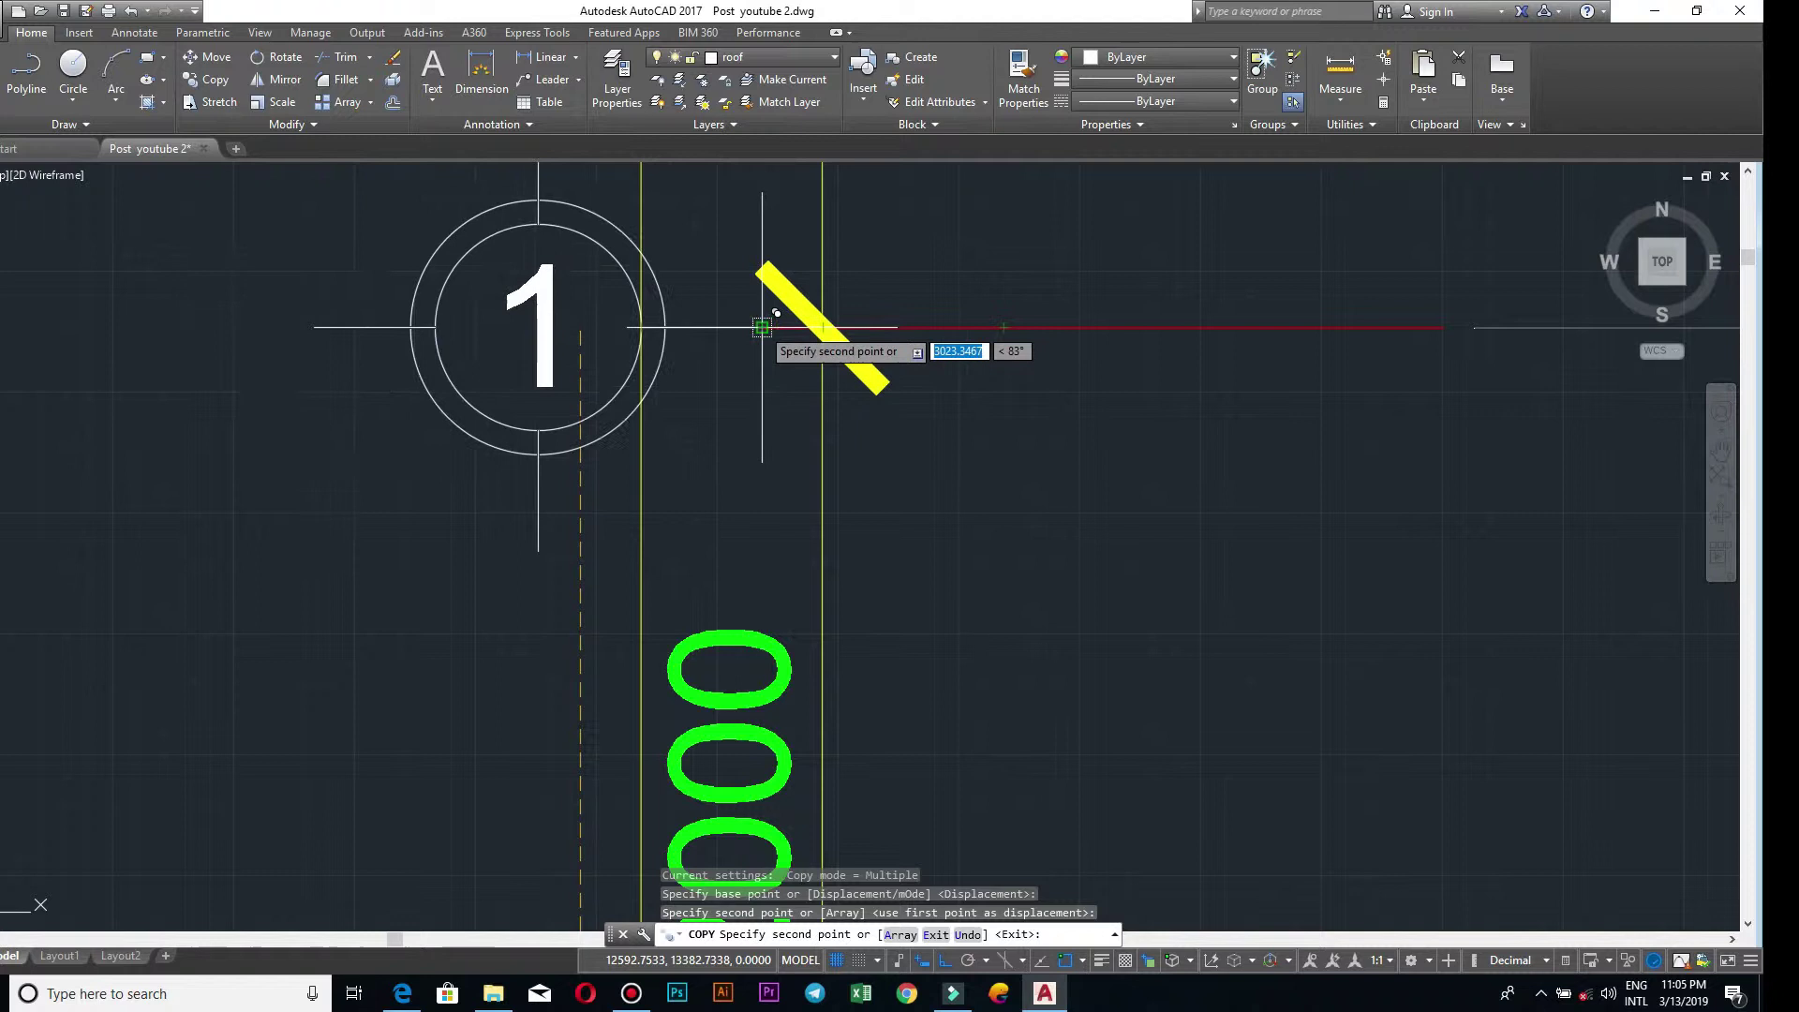
{"action": "left_click", "coordinate": [722, 326]}
- Place two more bubble copies at the next horizontal grid-line ends on the left
{"action": "scroll", "coordinate": [593, 311], "scroll_direction": "down", "scroll_amount": 5}
{"action": "scroll", "coordinate": [589, 352], "scroll_direction": "up", "scroll_amount": 2}
{"action": "scroll", "coordinate": [591, 440], "scroll_direction": "down", "scroll_amount": 1}
{"action": "scroll", "coordinate": [590, 441], "scroll_direction": "down", "scroll_amount": 1}
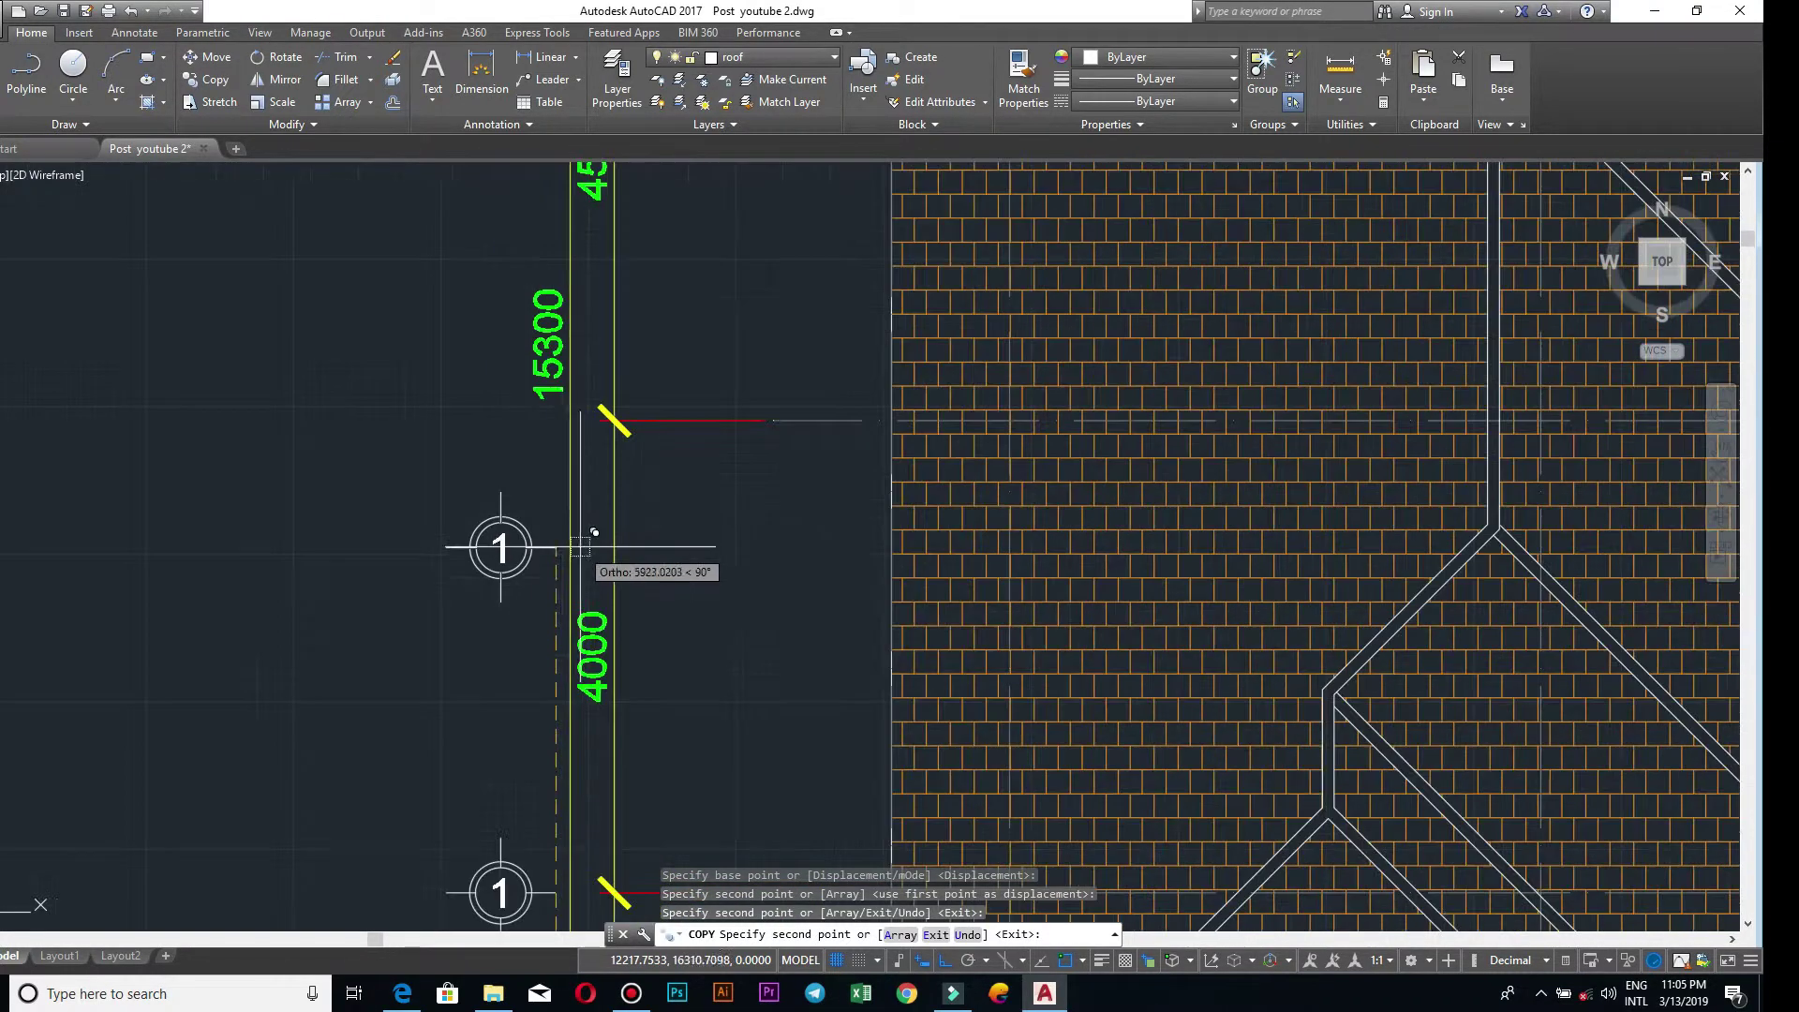
{"action": "scroll", "coordinate": [562, 419], "scroll_direction": "up", "scroll_amount": 3}
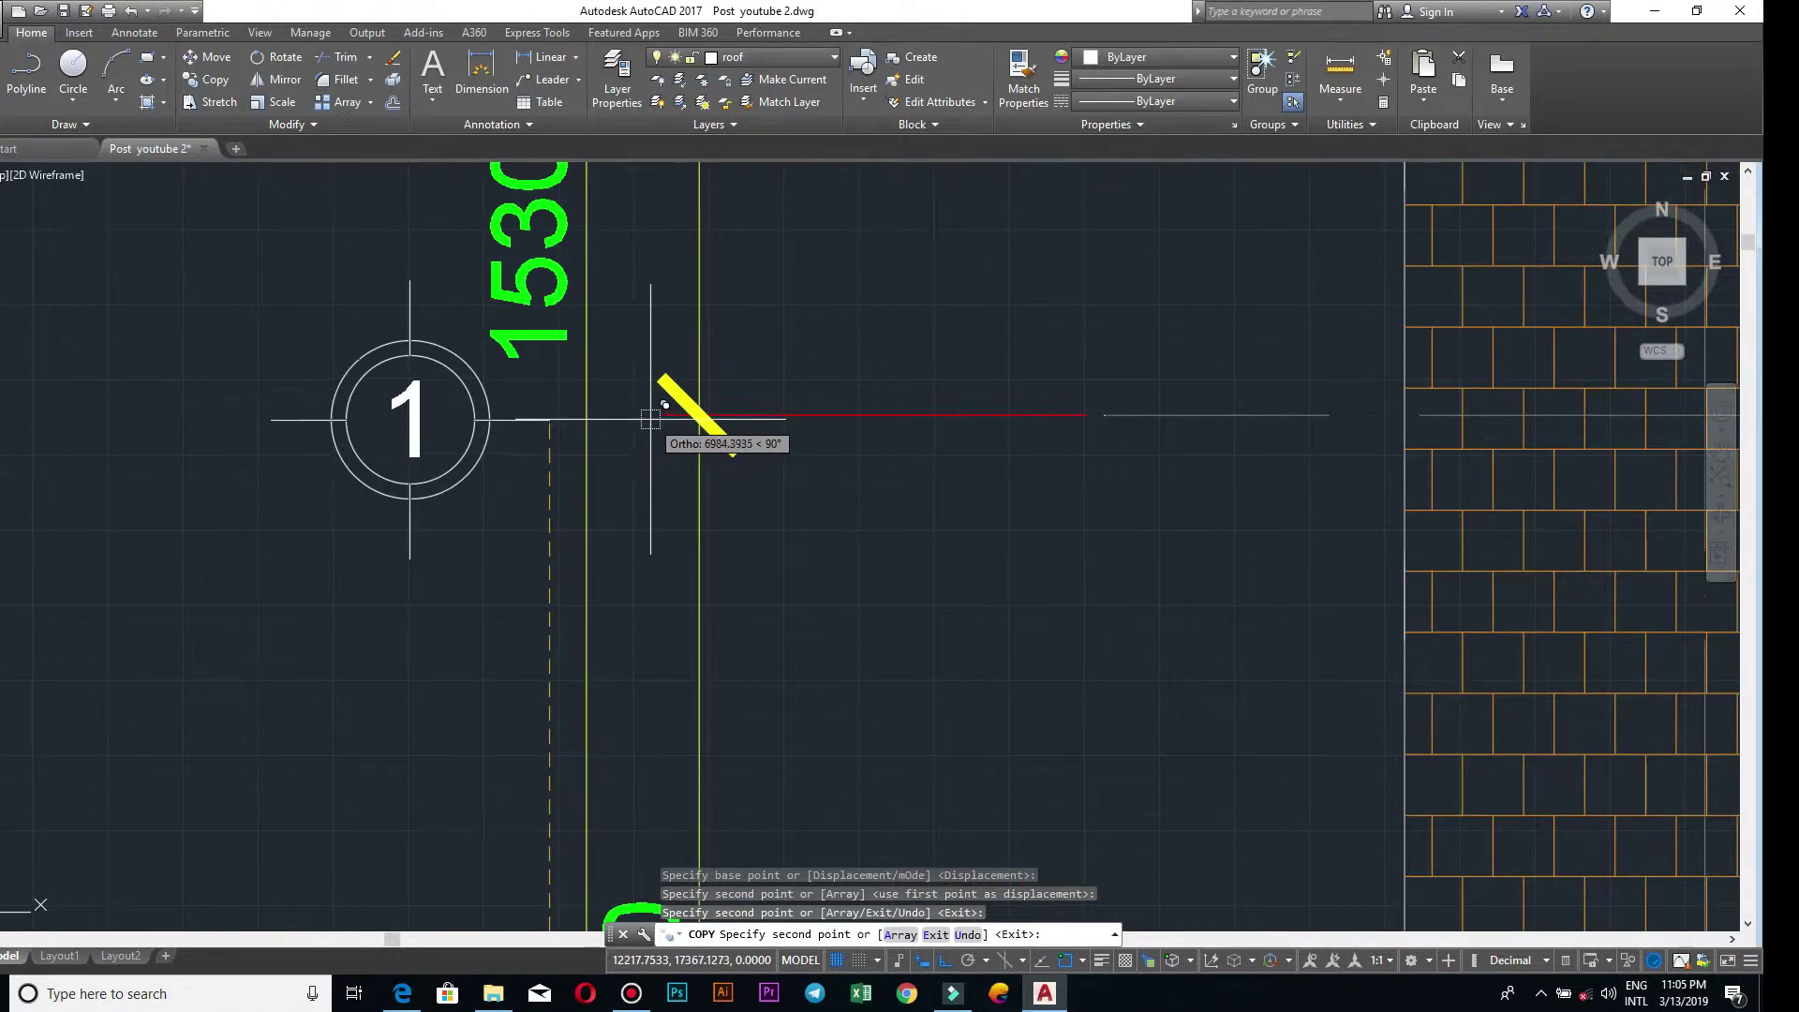
{"action": "left_click", "coordinate": [548, 415]}
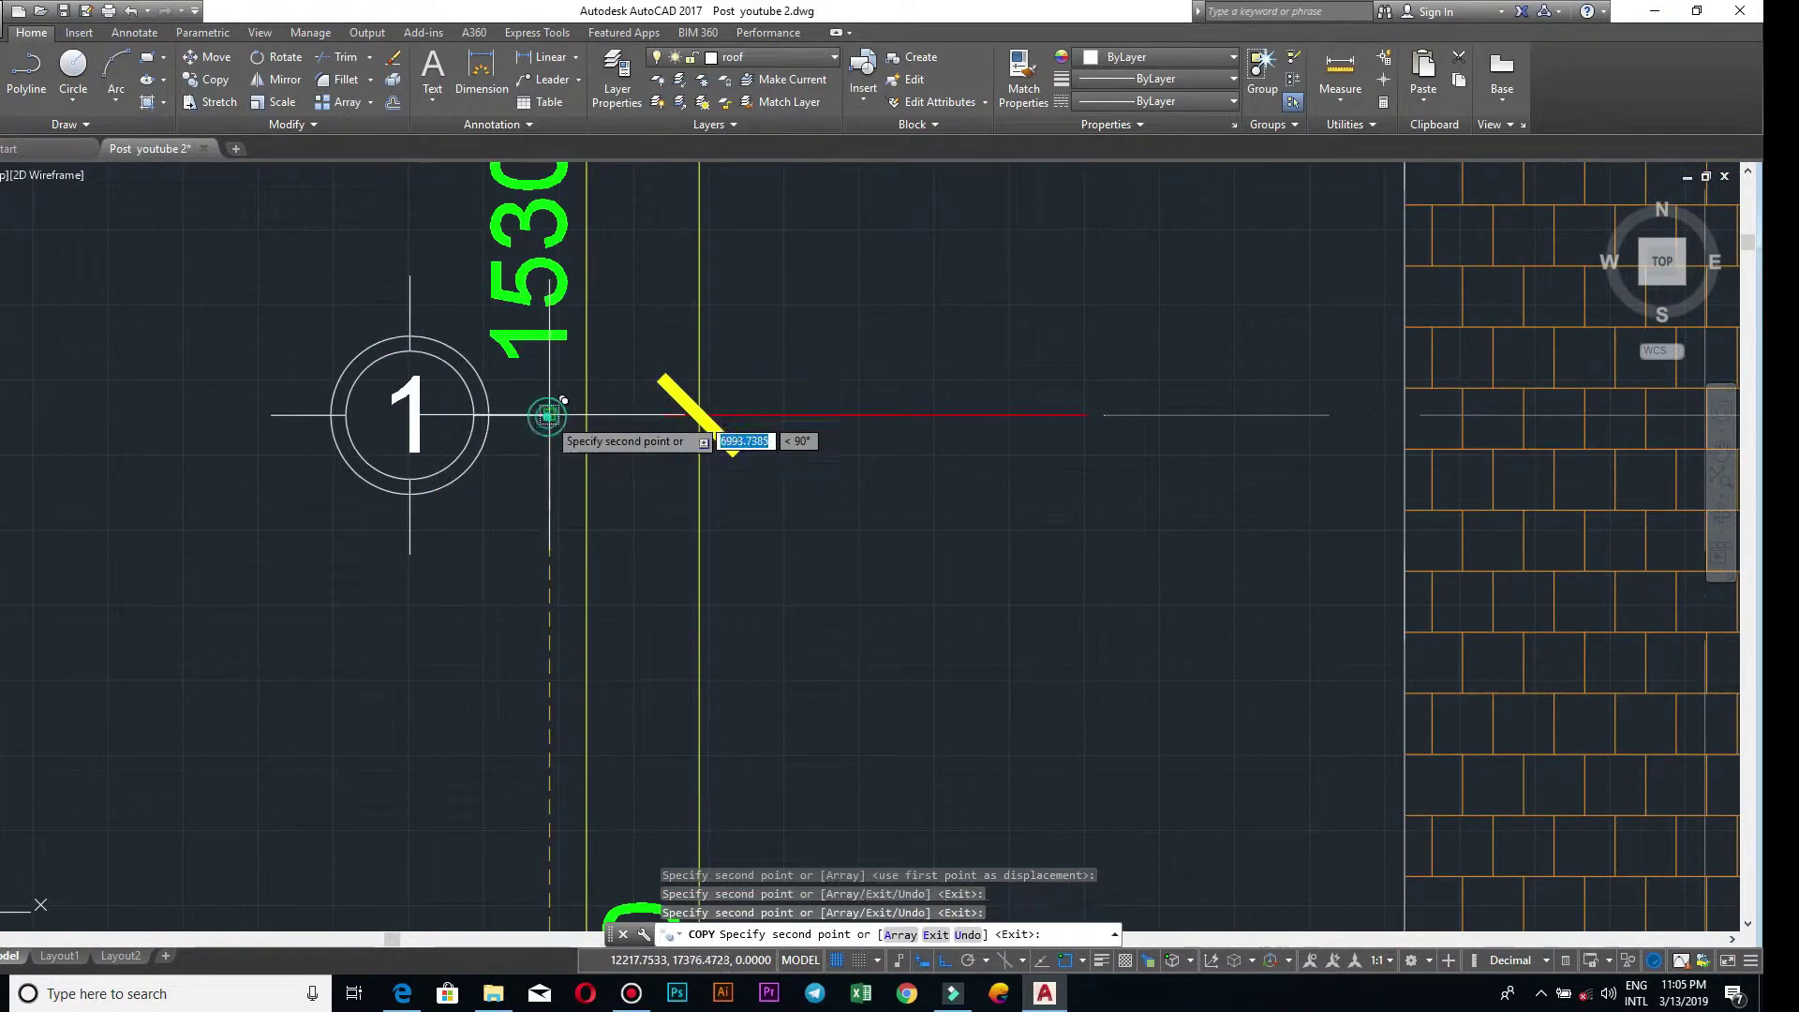
{"action": "scroll", "coordinate": [551, 412], "scroll_direction": "down", "scroll_amount": 5}
{"action": "scroll", "coordinate": [548, 406], "scroll_direction": "up", "scroll_amount": 1}
{"action": "scroll", "coordinate": [566, 372], "scroll_direction": "up", "scroll_amount": 1}
{"action": "scroll", "coordinate": [566, 372], "scroll_direction": "up", "scroll_amount": 8}
{"action": "middle_click_drag", "start_coordinate": [566, 372], "coordinate": [577, 588]}
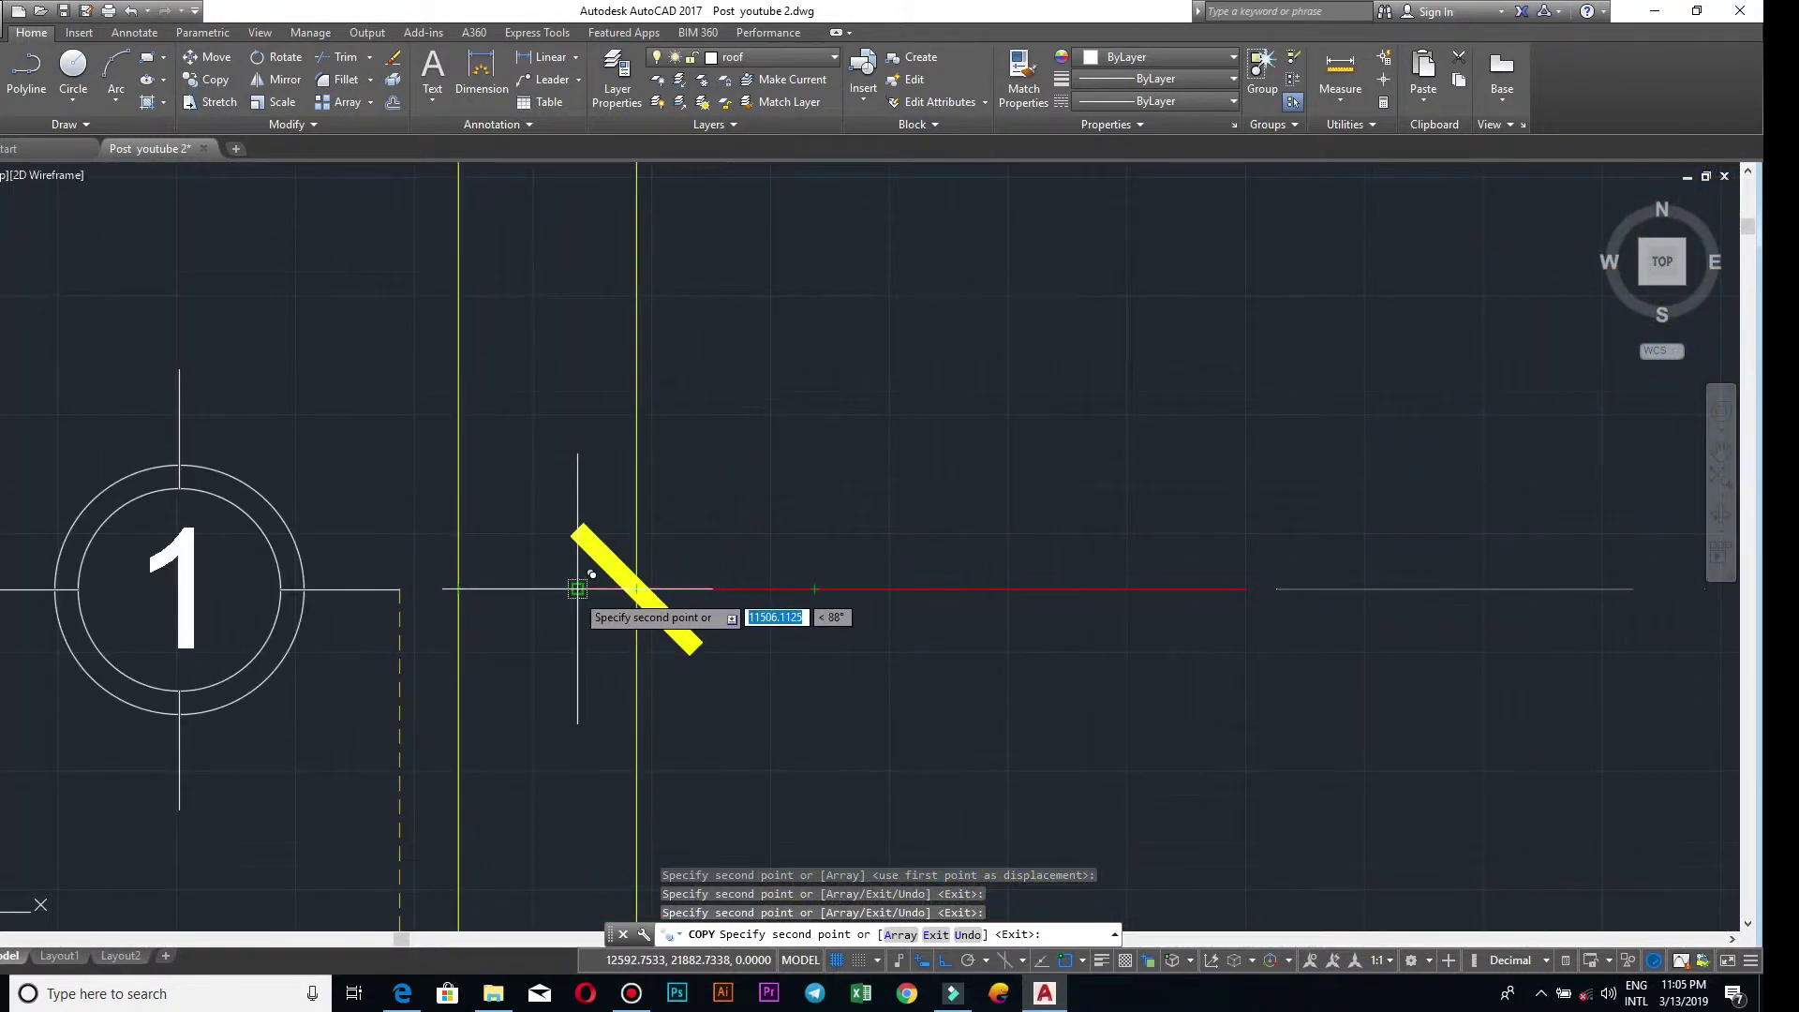
{"action": "left_click", "coordinate": [590, 588]}
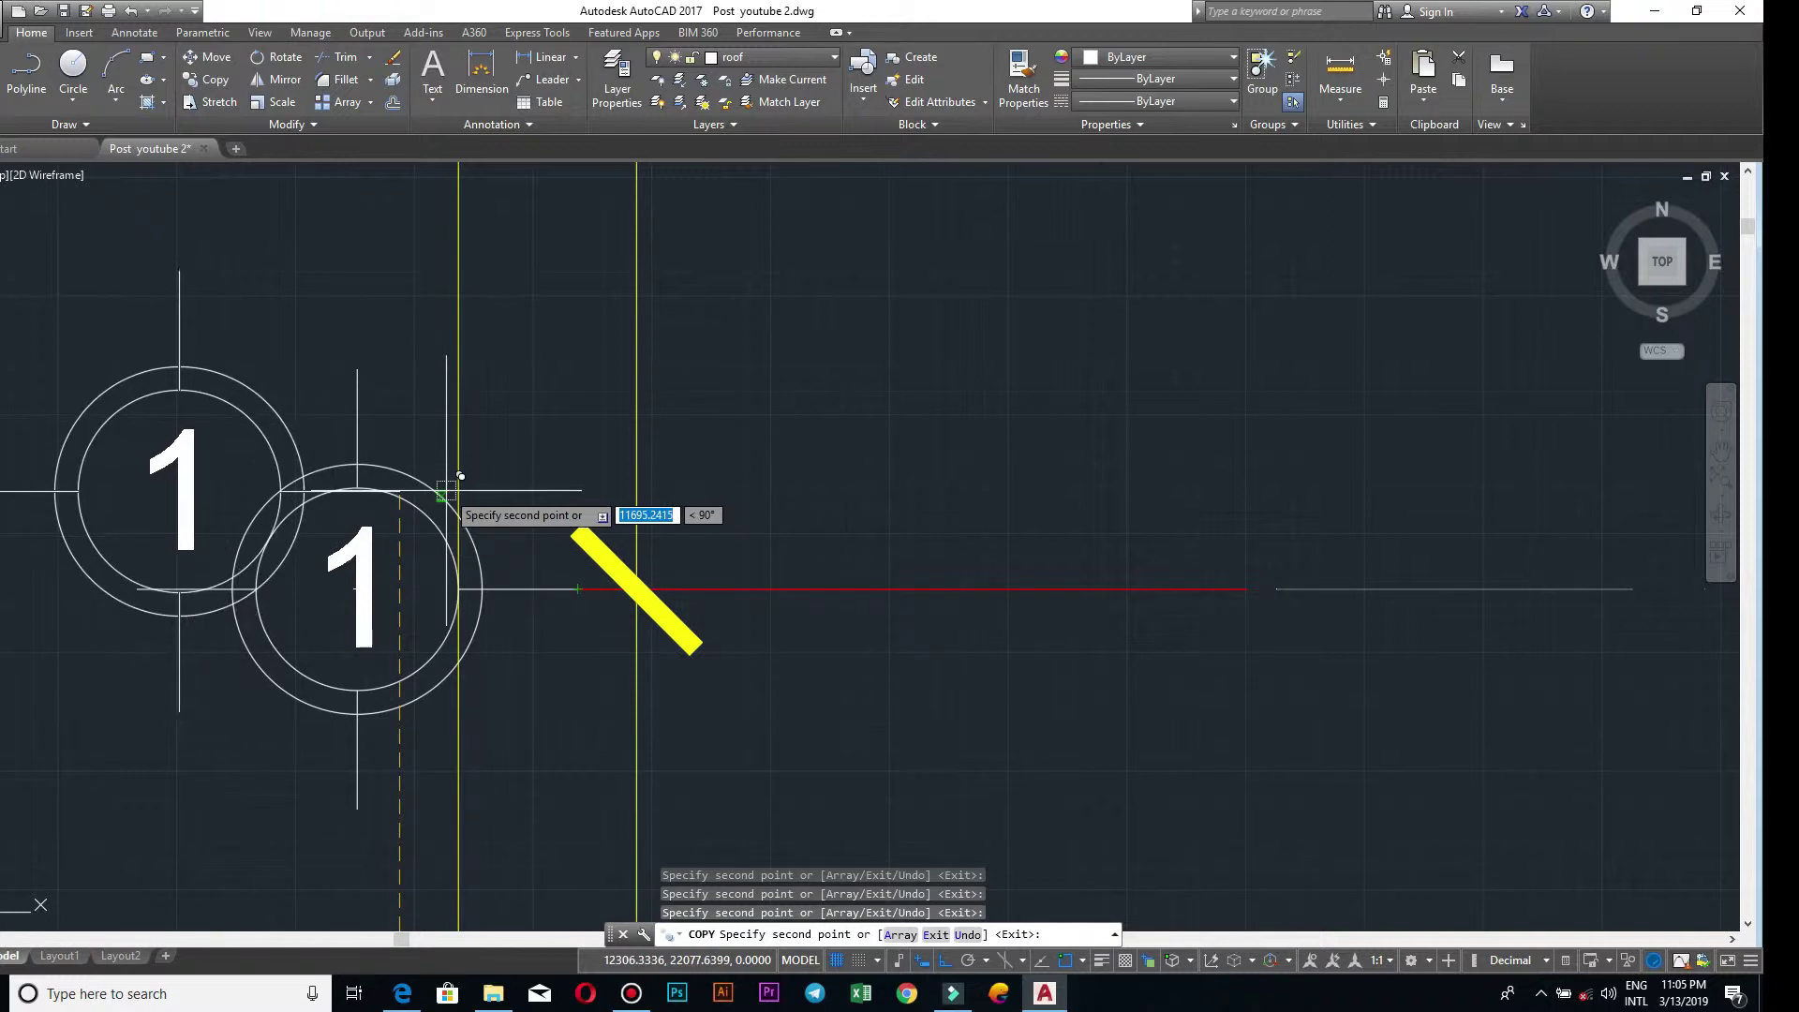
- Undo the misplaced copy, put a bubble at the topmost grid line, and end copying
{"action": "scroll", "coordinate": [459, 490], "scroll_direction": "down", "scroll_amount": 3}
{"action": "scroll", "coordinate": [525, 375], "scroll_direction": "down", "scroll_amount": 3}
{"action": "key", "text": "ctrl+z"}
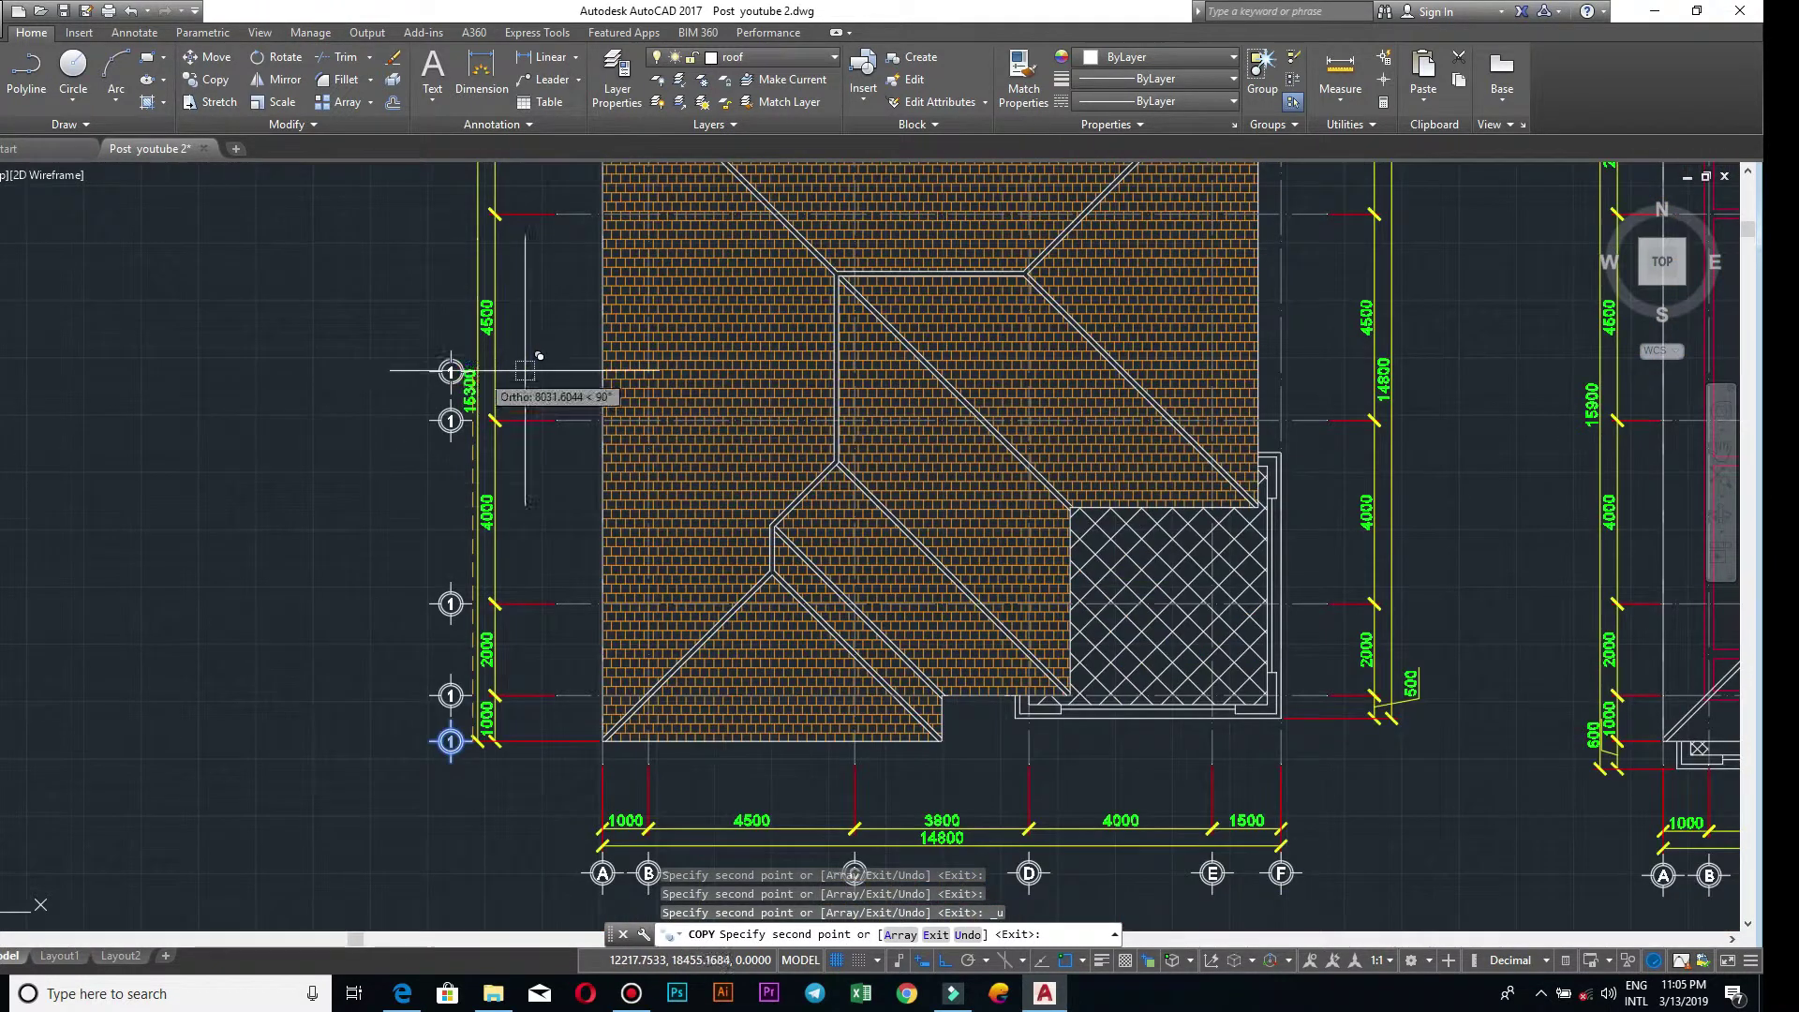
{"action": "scroll", "coordinate": [499, 343], "scroll_direction": "down", "scroll_amount": 1}
{"action": "scroll", "coordinate": [506, 426], "scroll_direction": "up", "scroll_amount": 6}
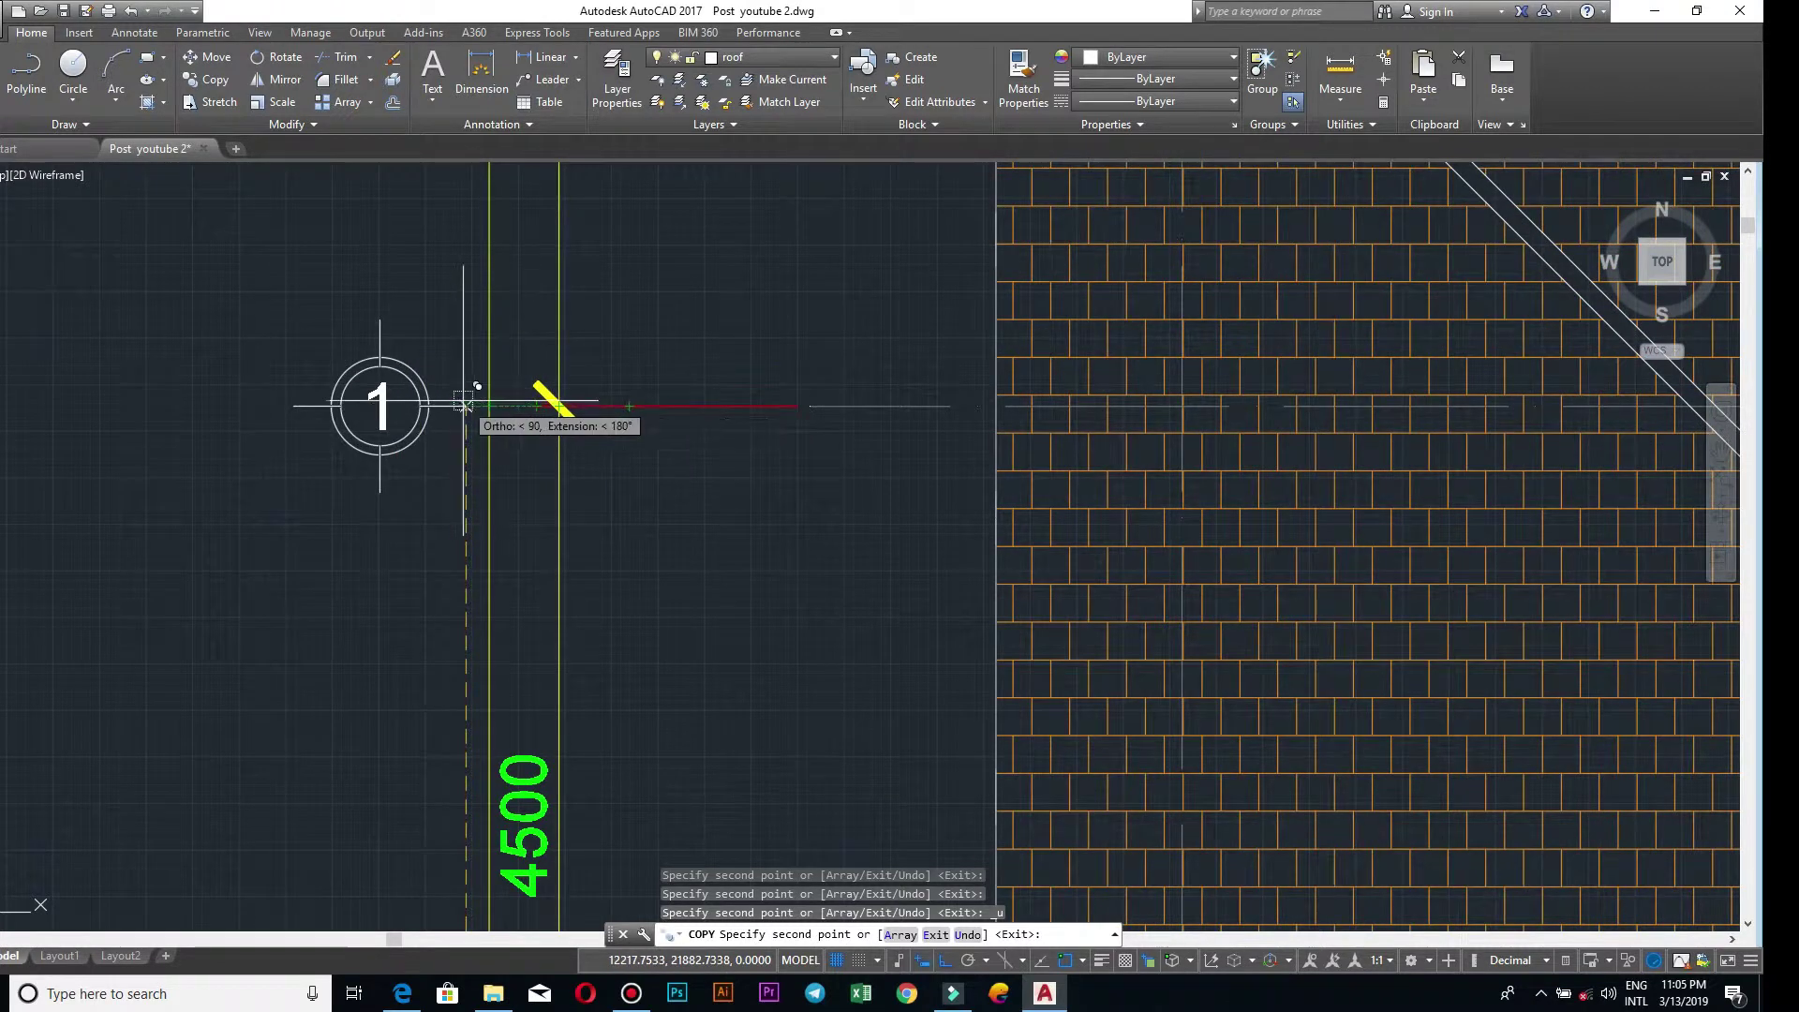
{"action": "scroll", "coordinate": [502, 350], "scroll_direction": "down", "scroll_amount": 2}
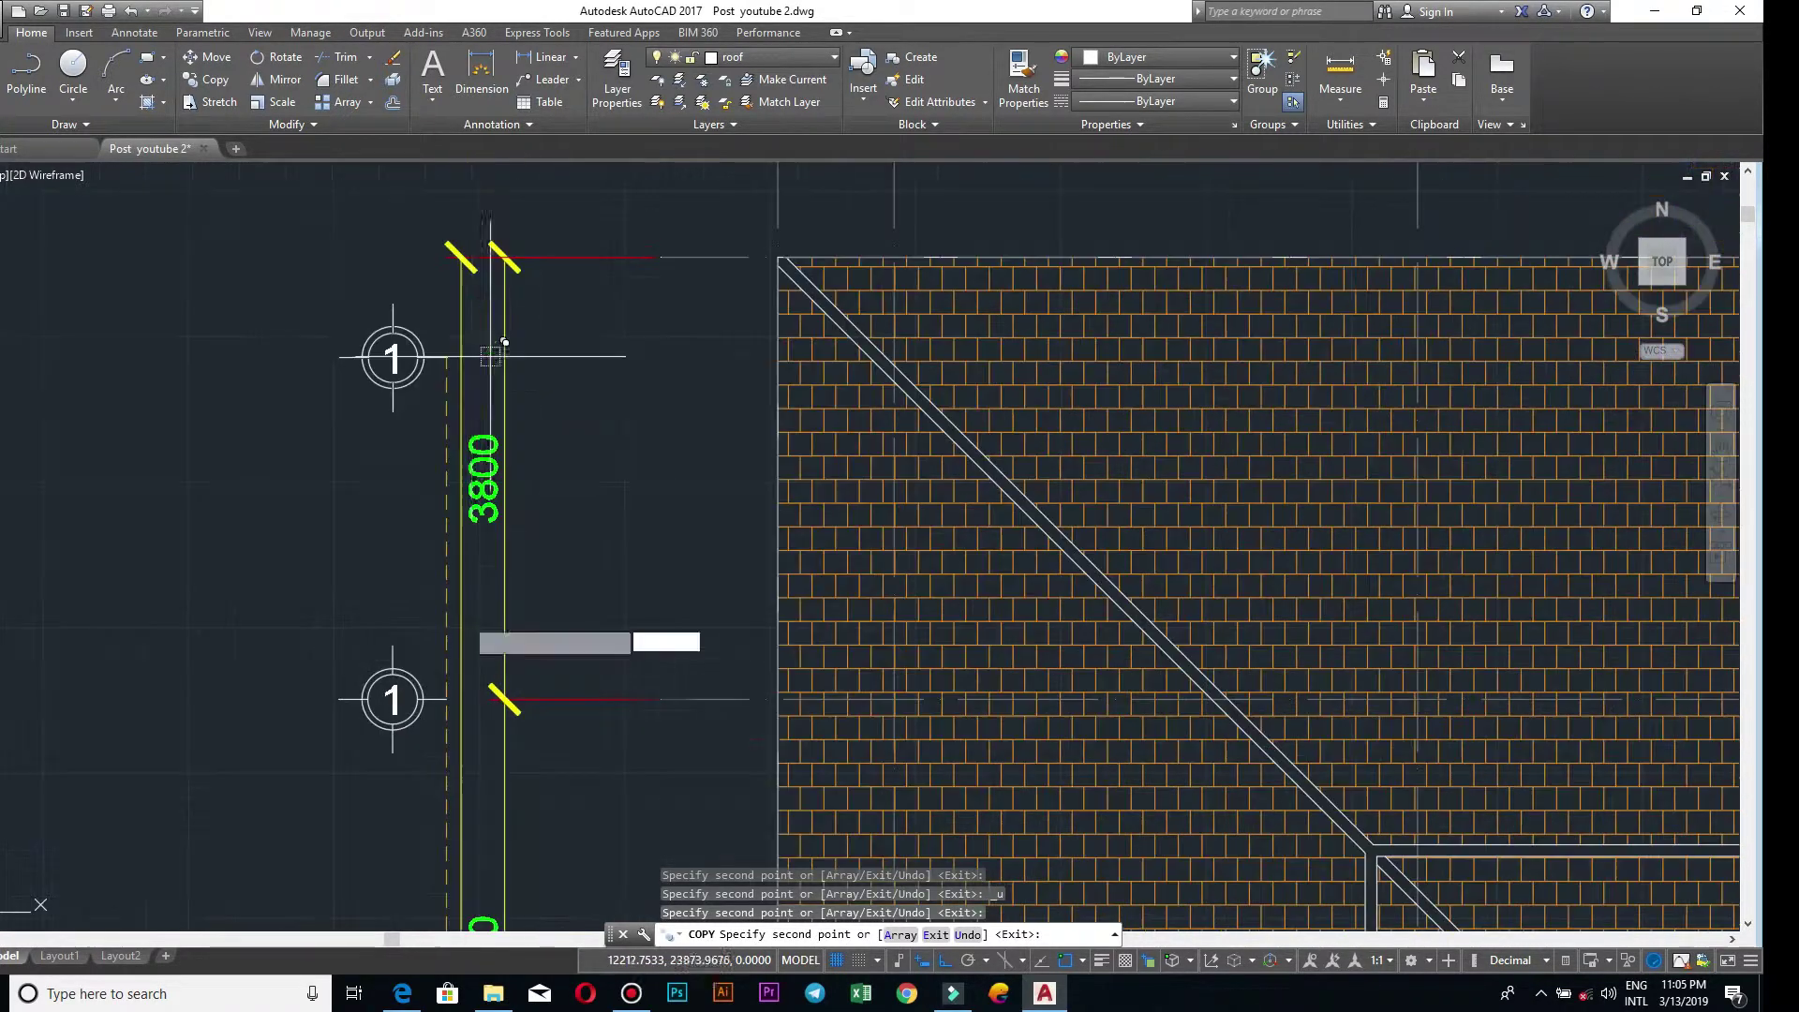
{"action": "middle_click_drag", "start_coordinate": [473, 258], "coordinate": [478, 506]}
{"action": "scroll", "coordinate": [482, 487], "scroll_direction": "up", "scroll_amount": 3}
{"action": "left_click", "coordinate": [403, 553]}
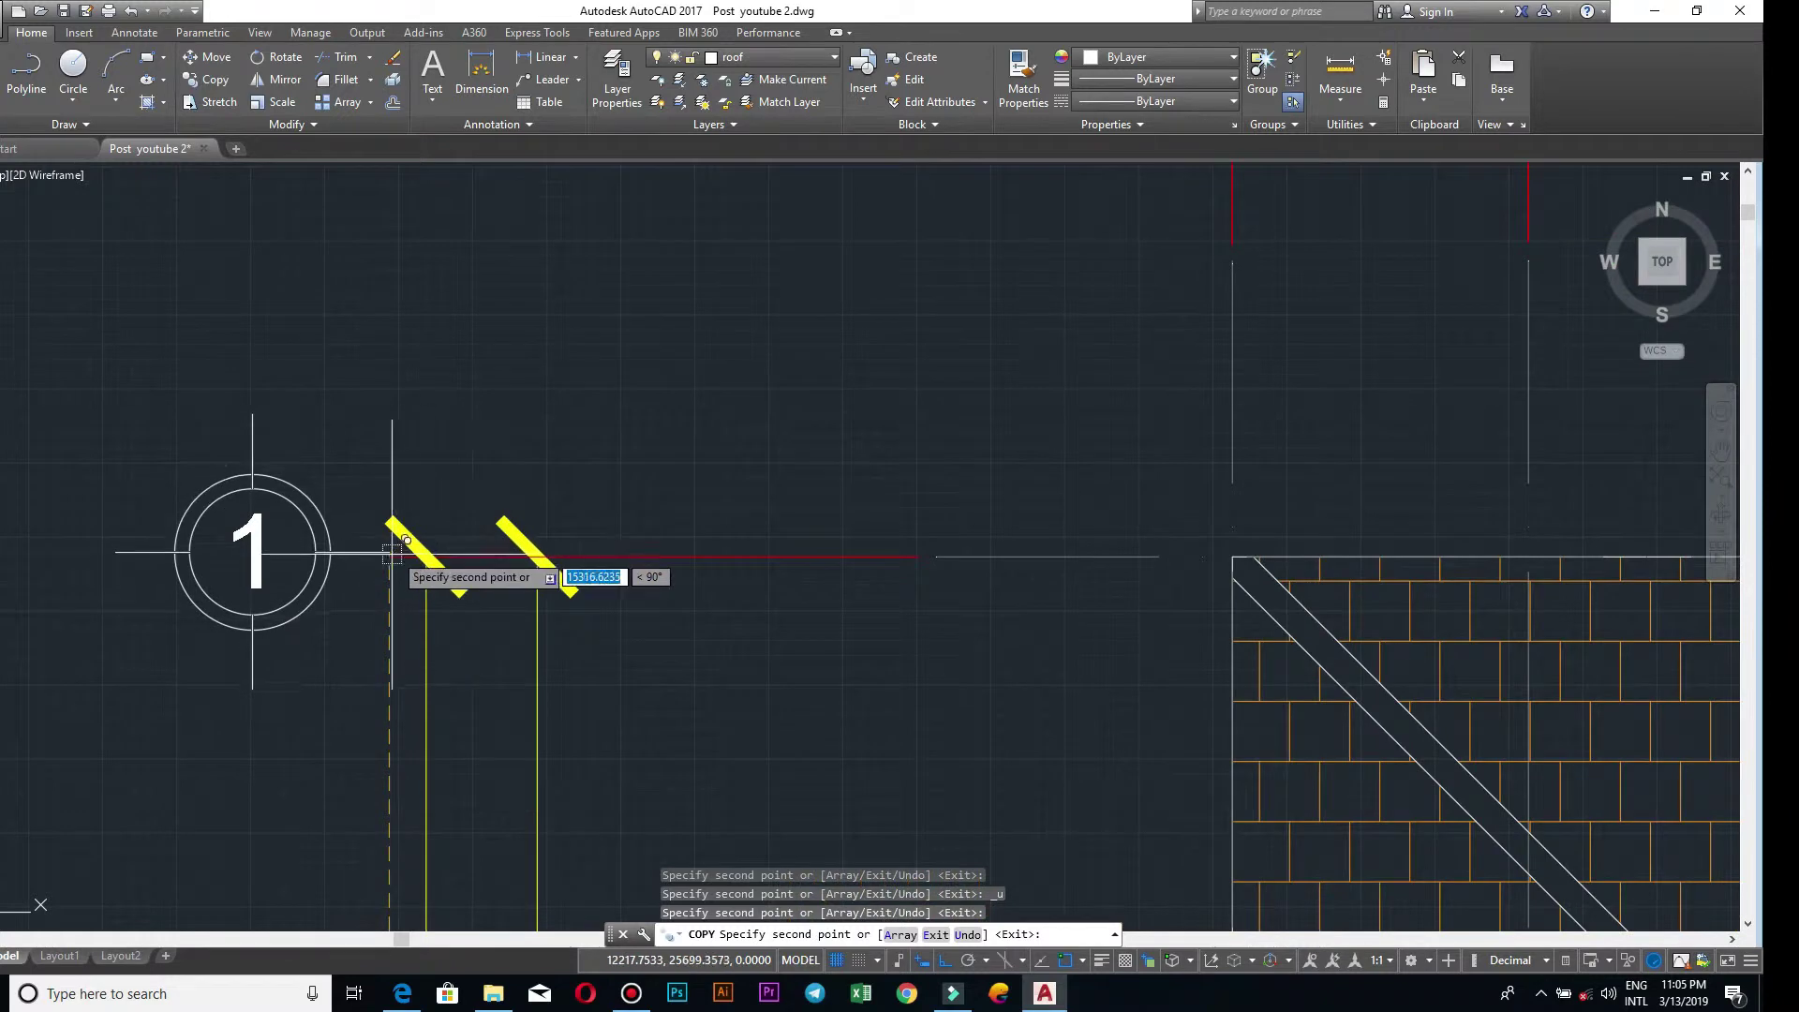
{"action": "scroll", "coordinate": [384, 558], "scroll_direction": "down", "scroll_amount": 3}
{"action": "key", "text": "Escape"}
{"action": "scroll", "coordinate": [486, 631], "scroll_direction": "down", "scroll_amount": 3}
{"action": "middle_click_drag", "start_coordinate": [484, 770], "coordinate": [525, 599]}
{"action": "scroll", "coordinate": [549, 679], "scroll_direction": "up", "scroll_amount": 3}
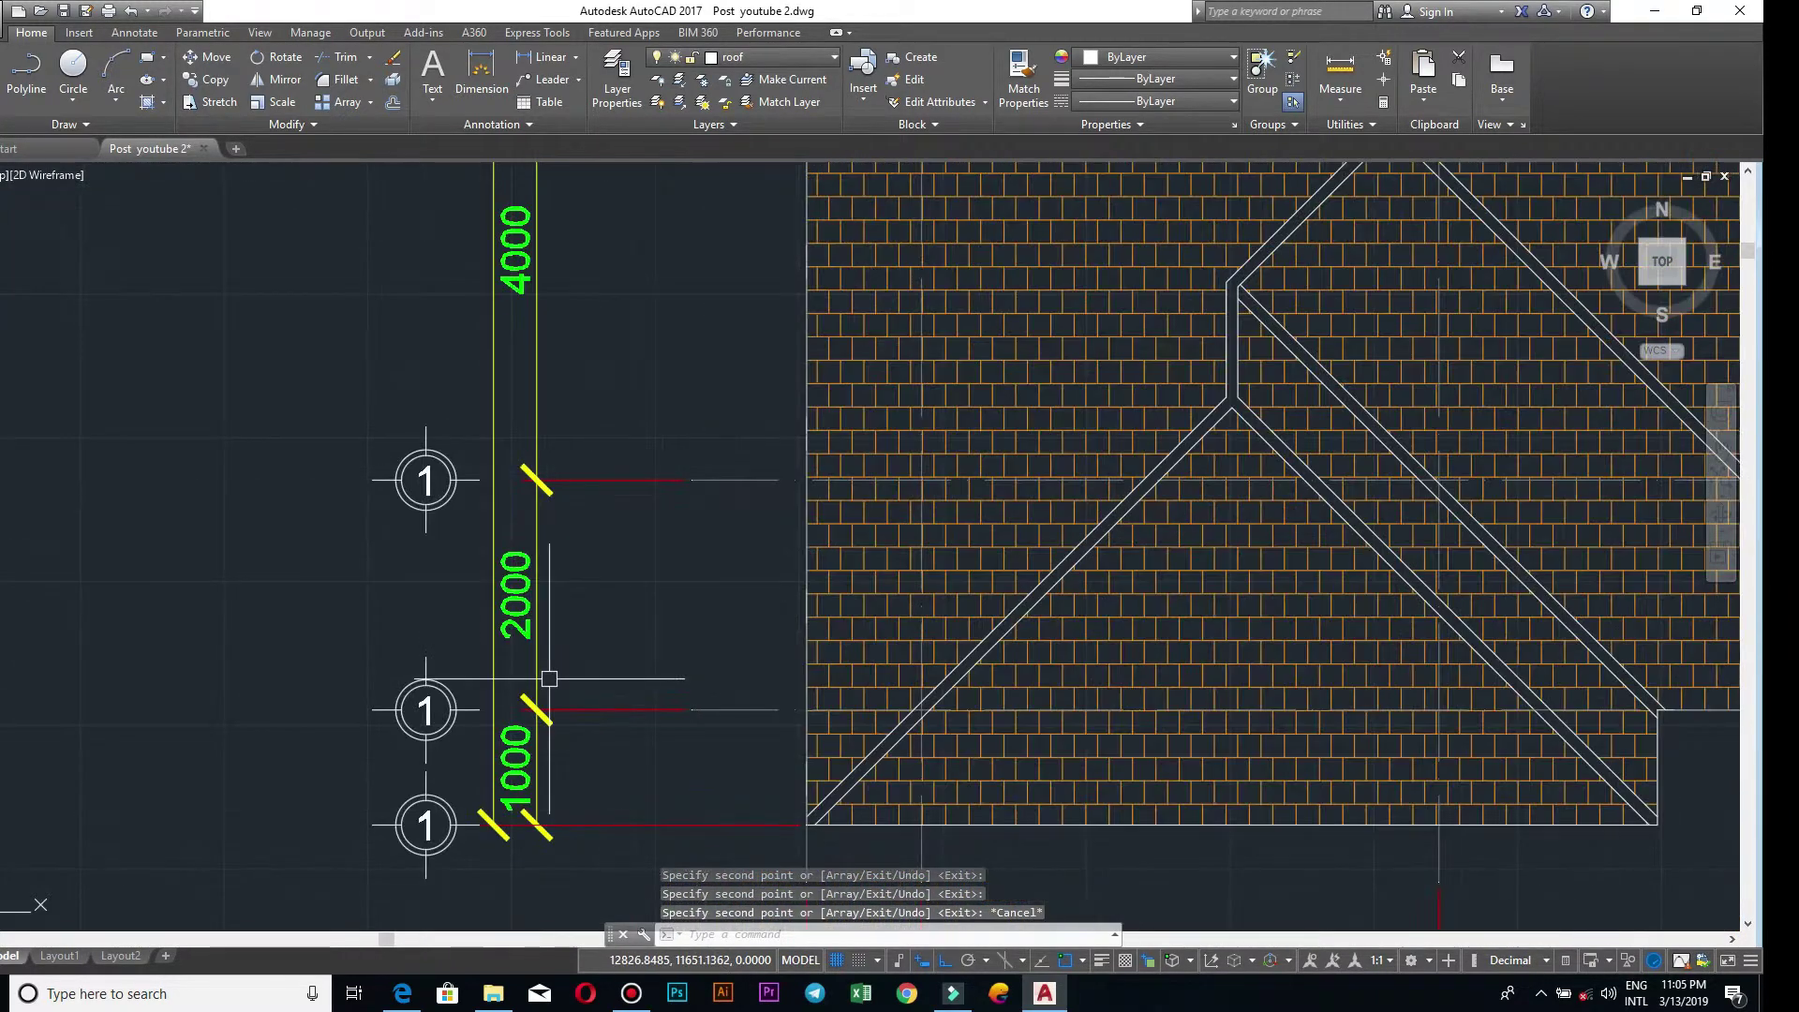
{"action": "middle_click_drag", "start_coordinate": [643, 683], "coordinate": [534, 671]}
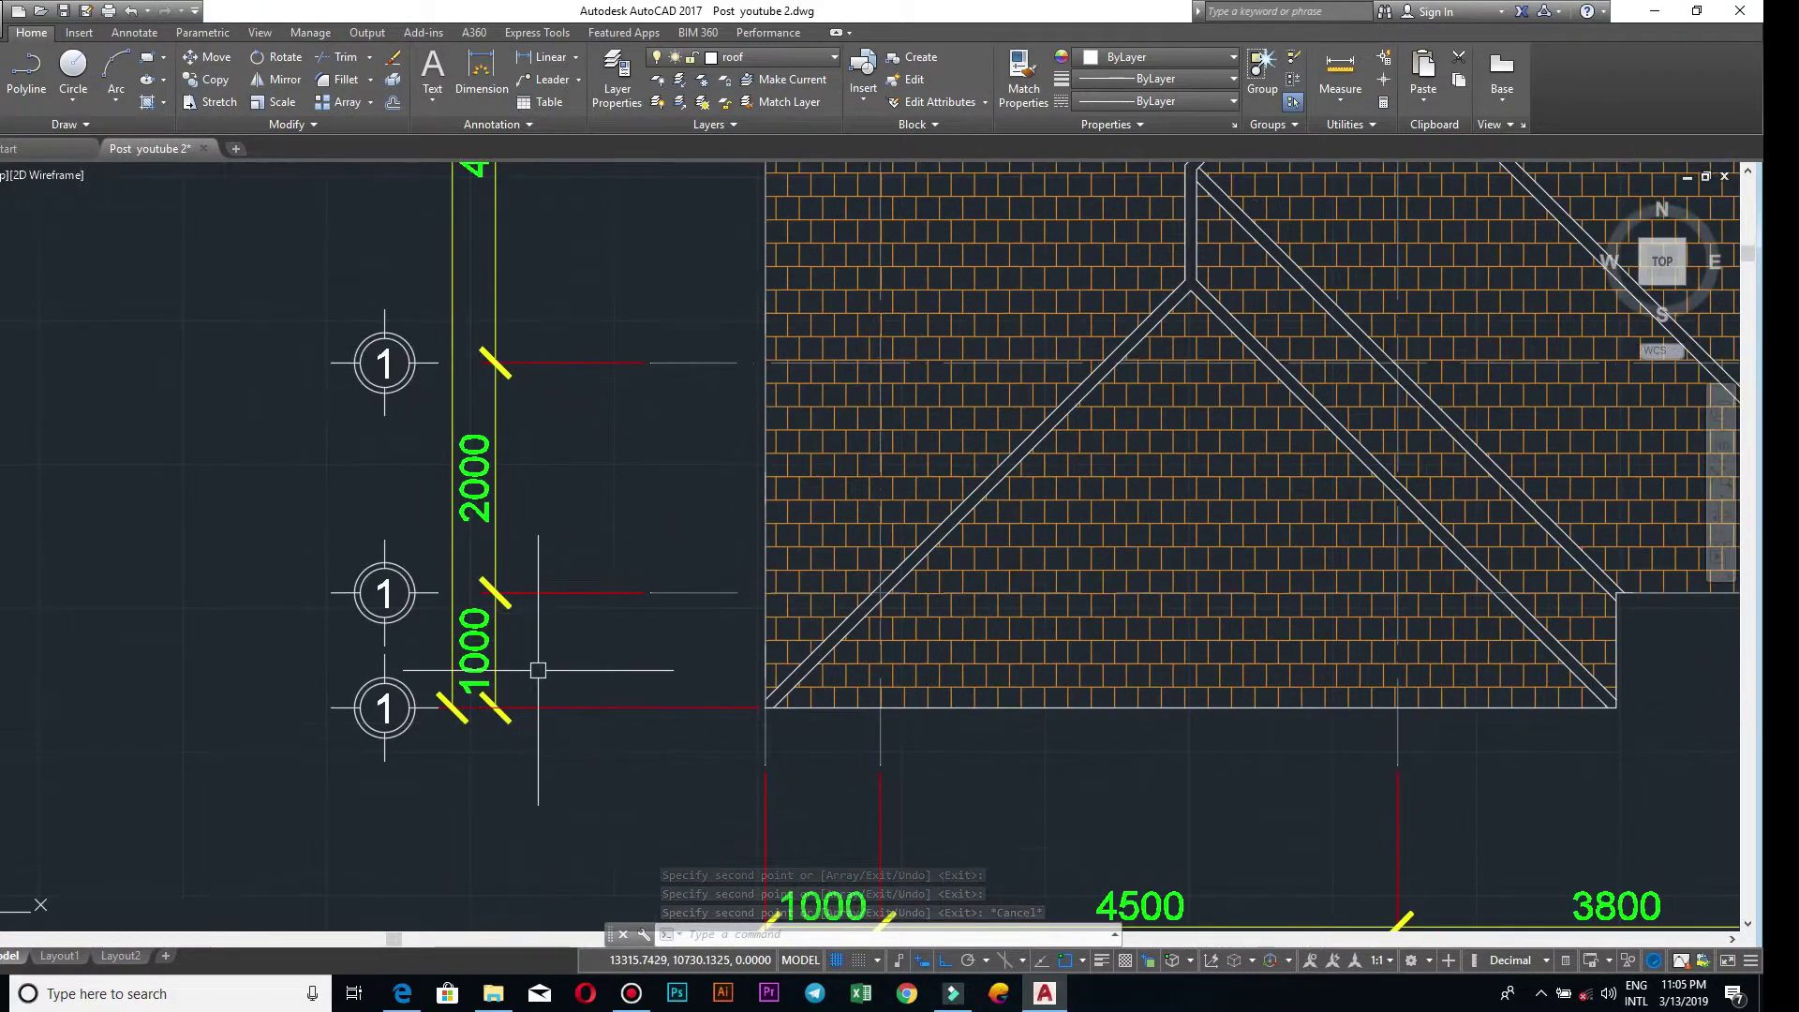
- Renumber the three lowest copied left bubbles to 2, 3 and 4
{"action": "double_click", "coordinate": [384, 591]}
{"action": "type", "text": "2"}
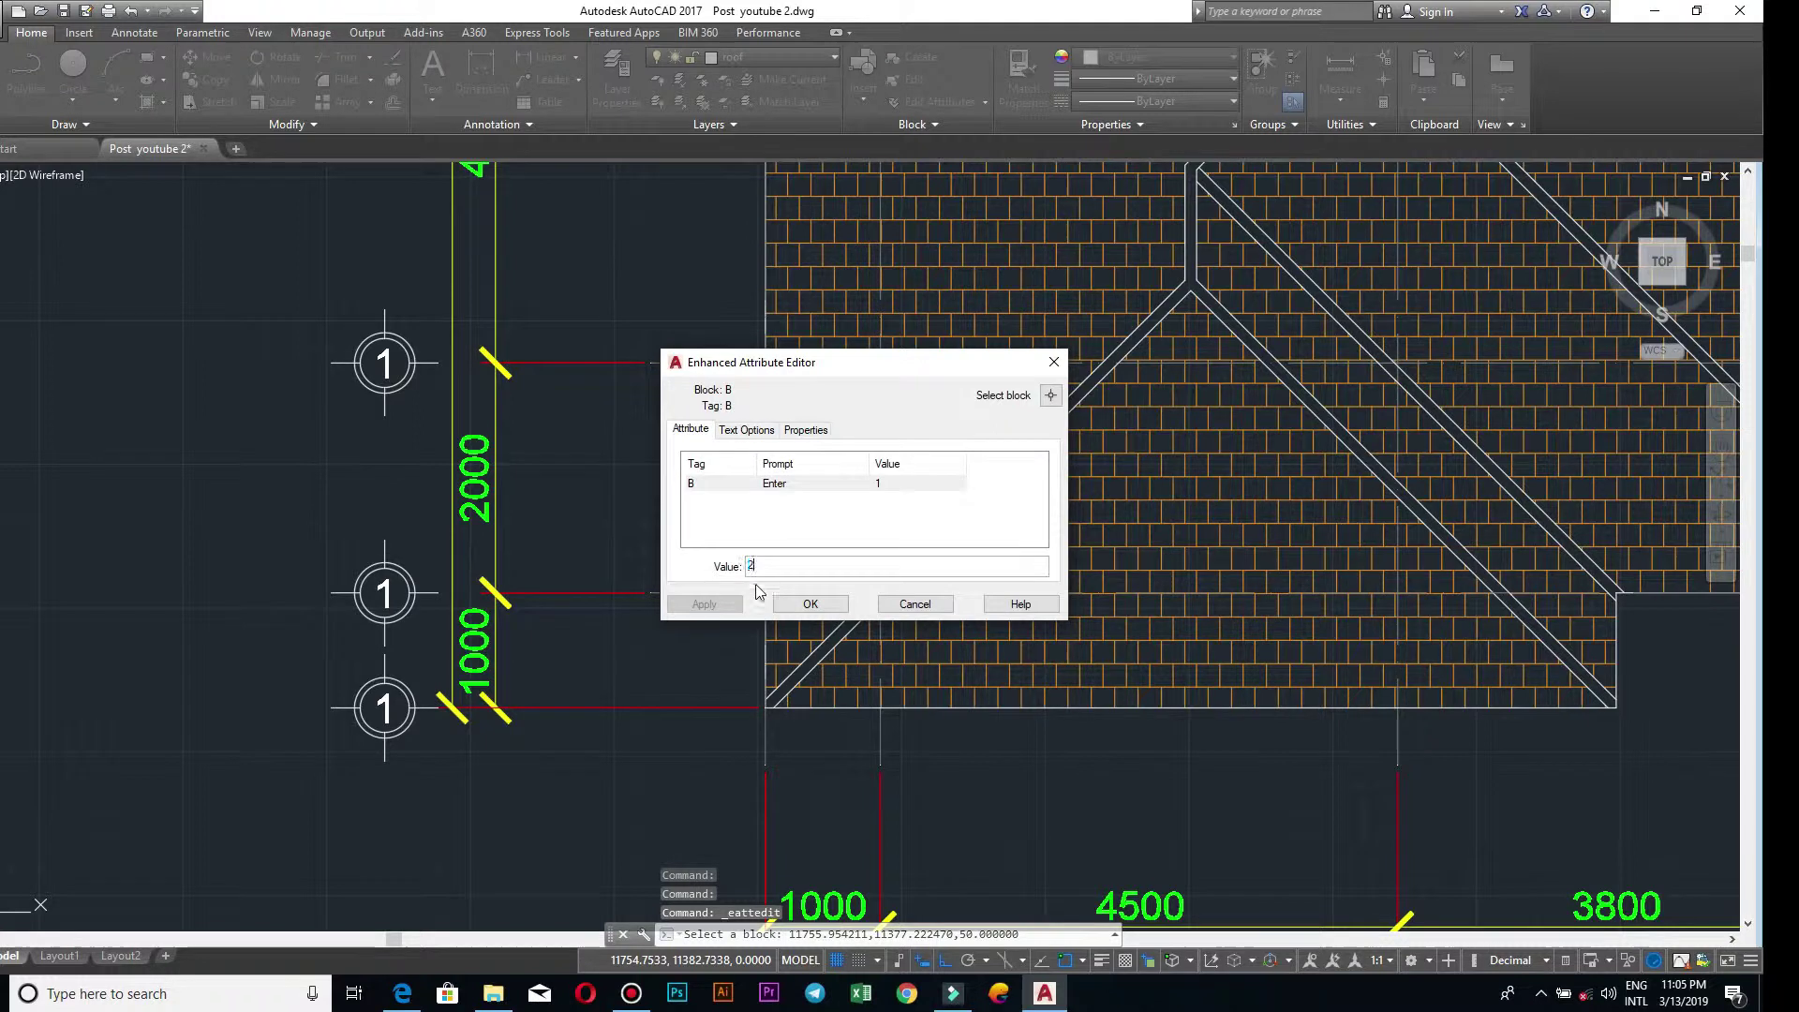
{"action": "left_click", "coordinate": [812, 605]}
{"action": "double_click", "coordinate": [380, 353]}
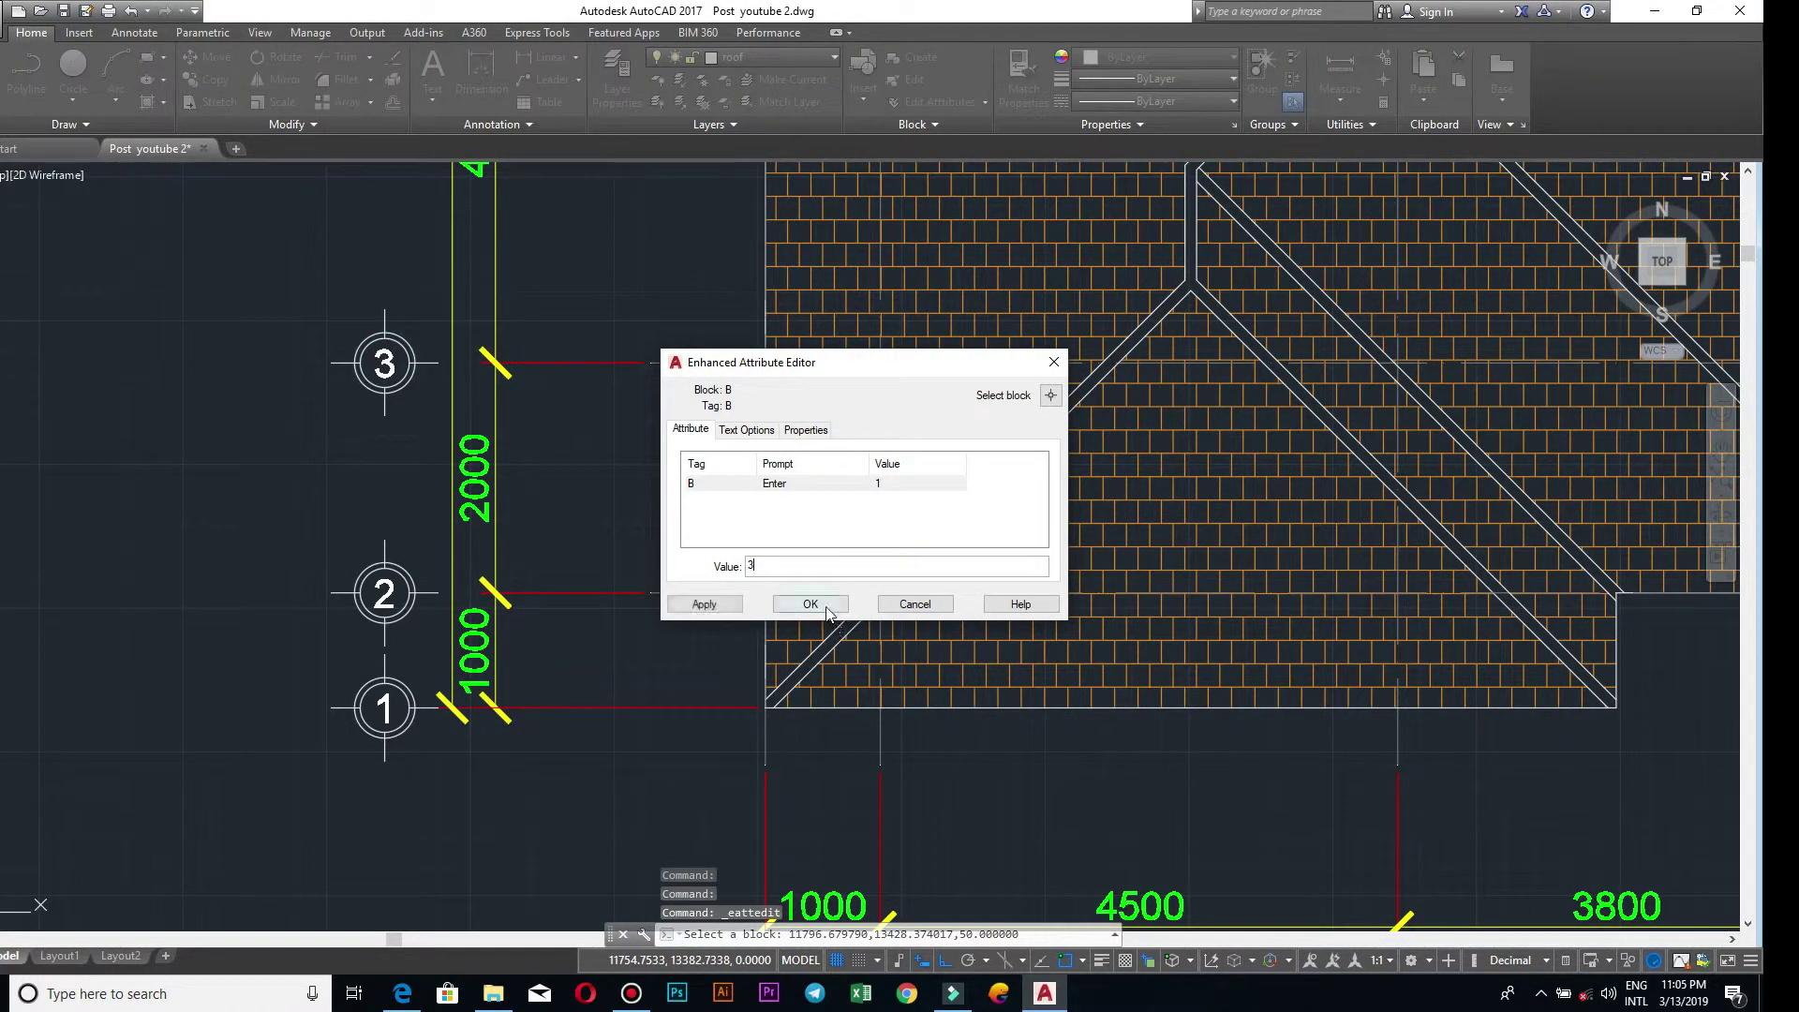
{"action": "left_click", "coordinate": [811, 604]}
{"action": "scroll", "coordinate": [635, 543], "scroll_direction": "down", "scroll_amount": 3}
{"action": "middle_click_drag", "start_coordinate": [462, 691], "coordinate": [474, 474]}
{"action": "scroll", "coordinate": [474, 475], "scroll_direction": "up", "scroll_amount": 1}
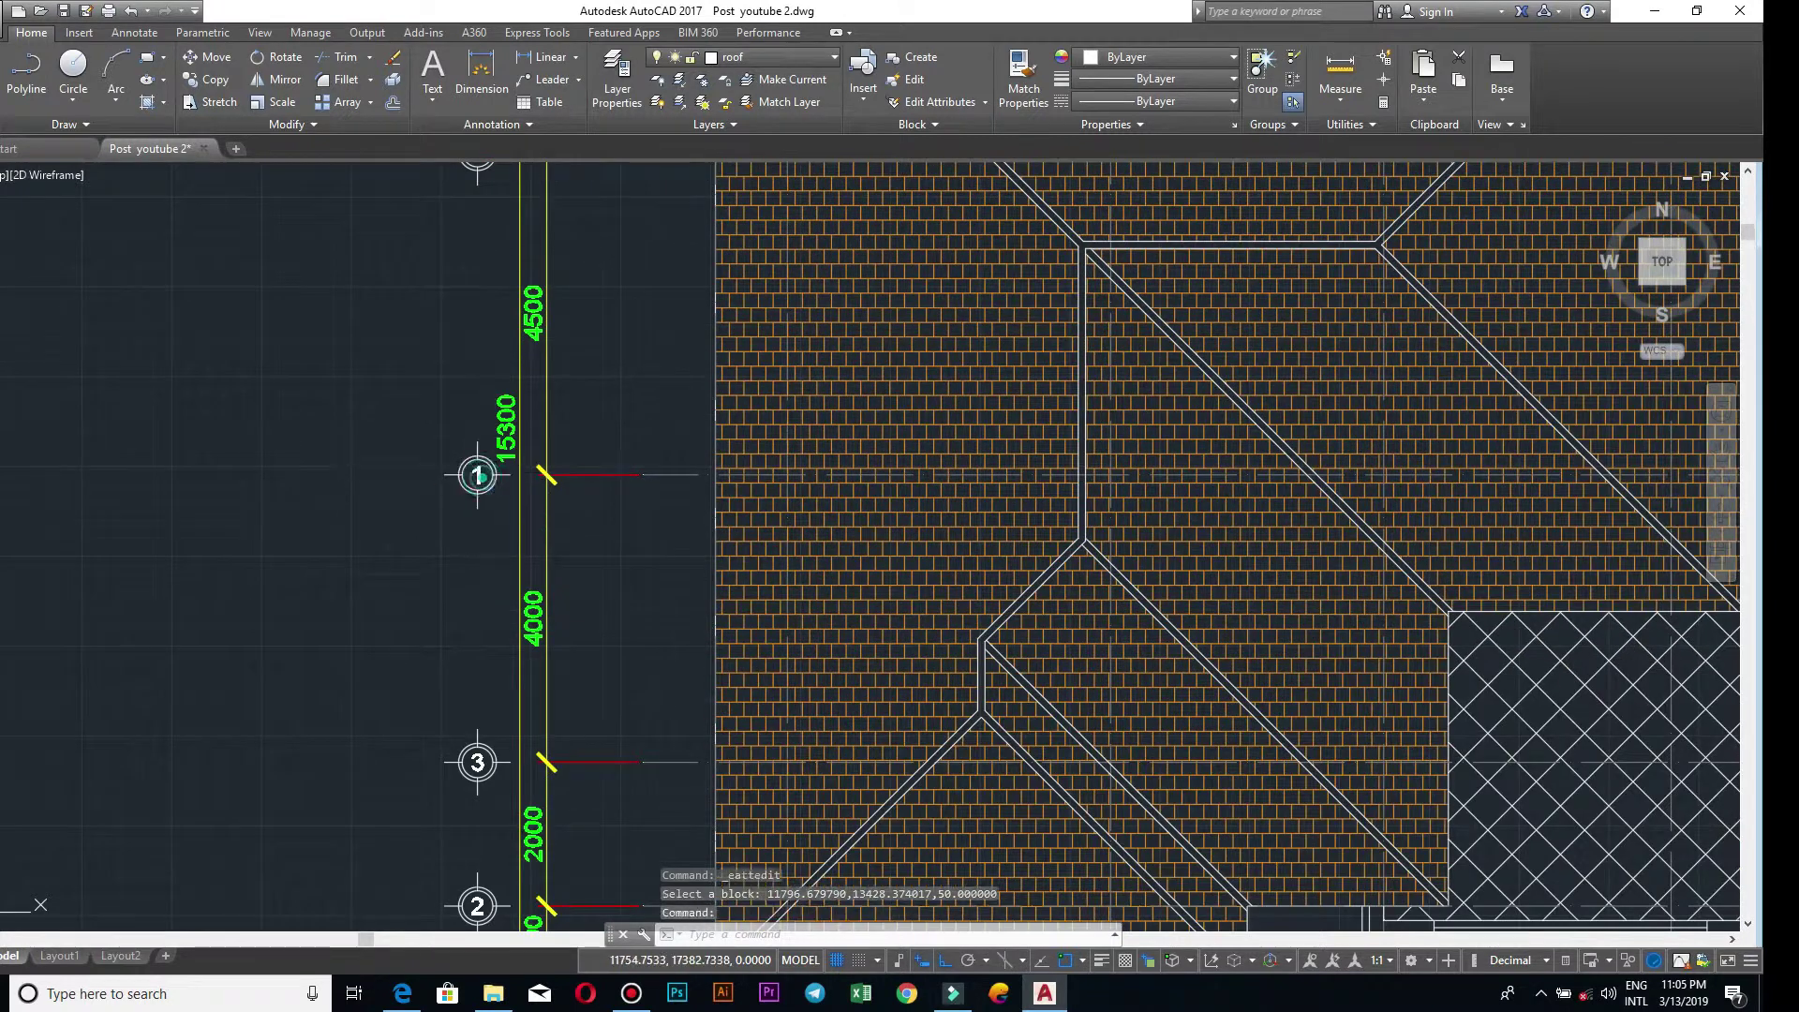
{"action": "double_click", "coordinate": [479, 476]}
{"action": "type", "text": "4"}
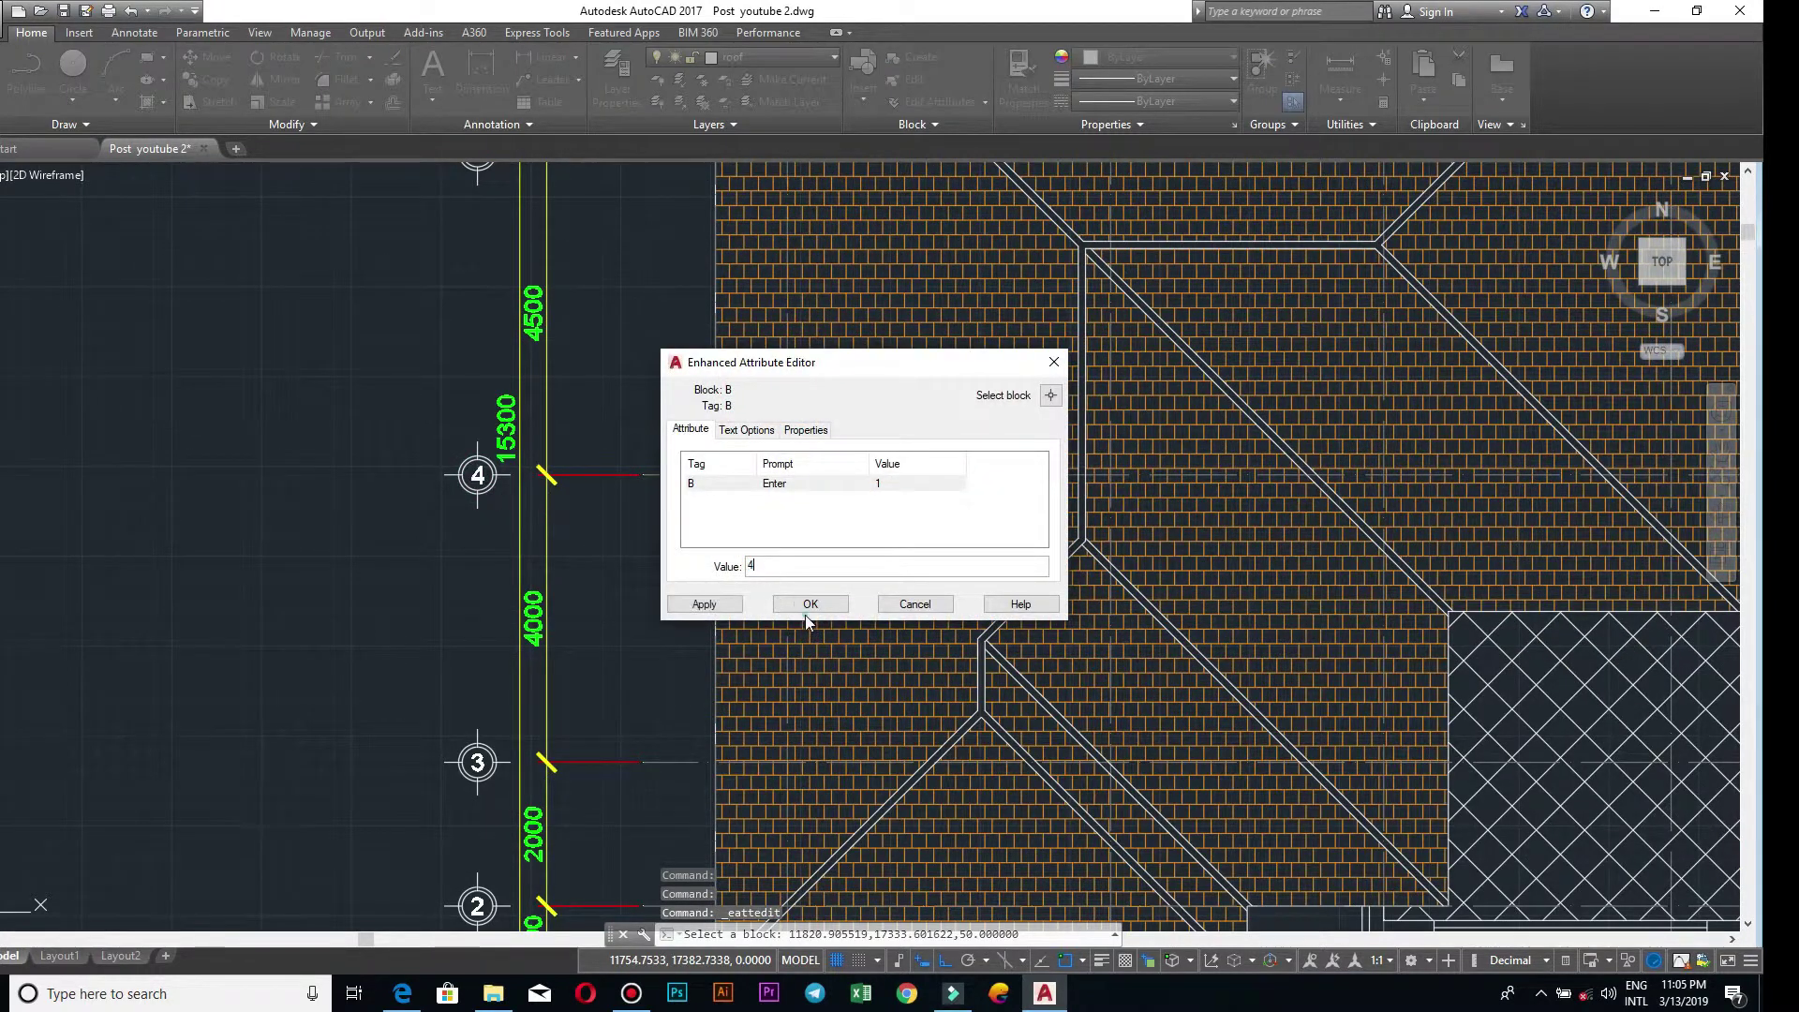
{"action": "left_click", "coordinate": [804, 605]}
- Renumber the two top left bubbles to 5 and 6
{"action": "scroll", "coordinate": [582, 506], "scroll_direction": "down", "scroll_amount": 4}
{"action": "middle_click_drag", "start_coordinate": [582, 506], "coordinate": [562, 787]}
{"action": "scroll", "coordinate": [491, 588], "scroll_direction": "up", "scroll_amount": 3}
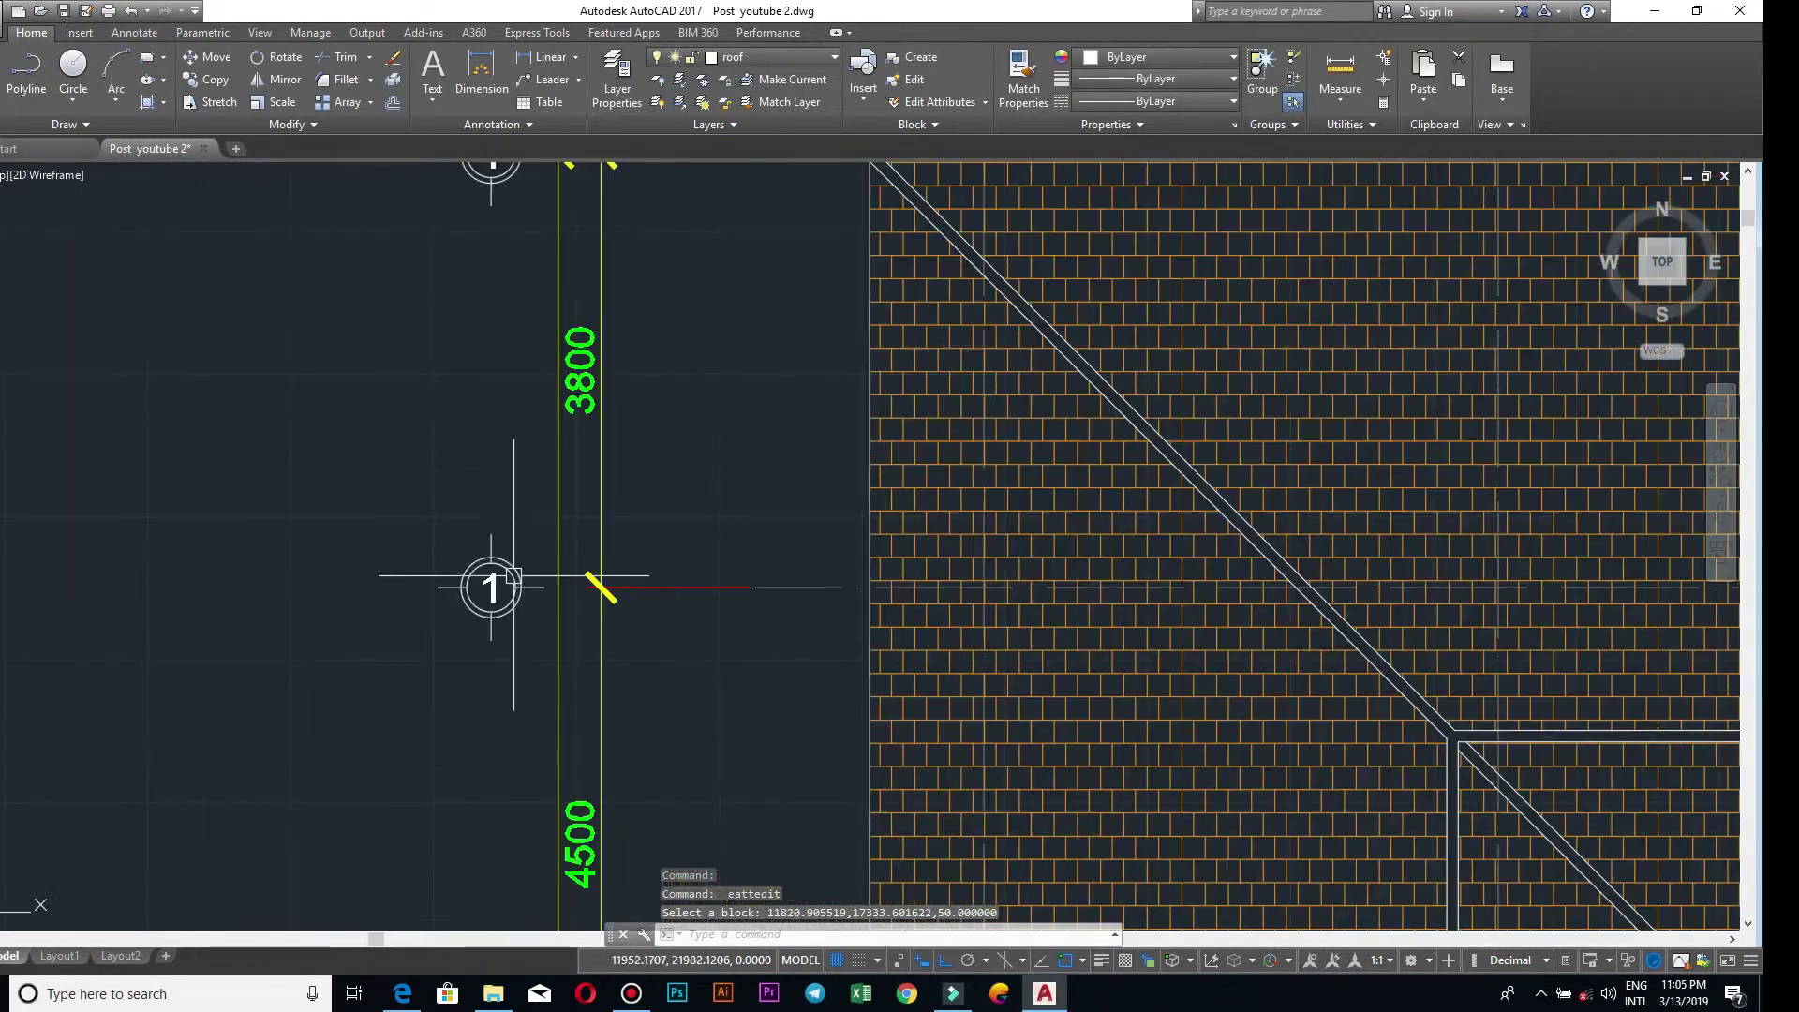
{"action": "left_click", "coordinate": [491, 587]}
{"action": "double_click", "coordinate": [491, 588]}
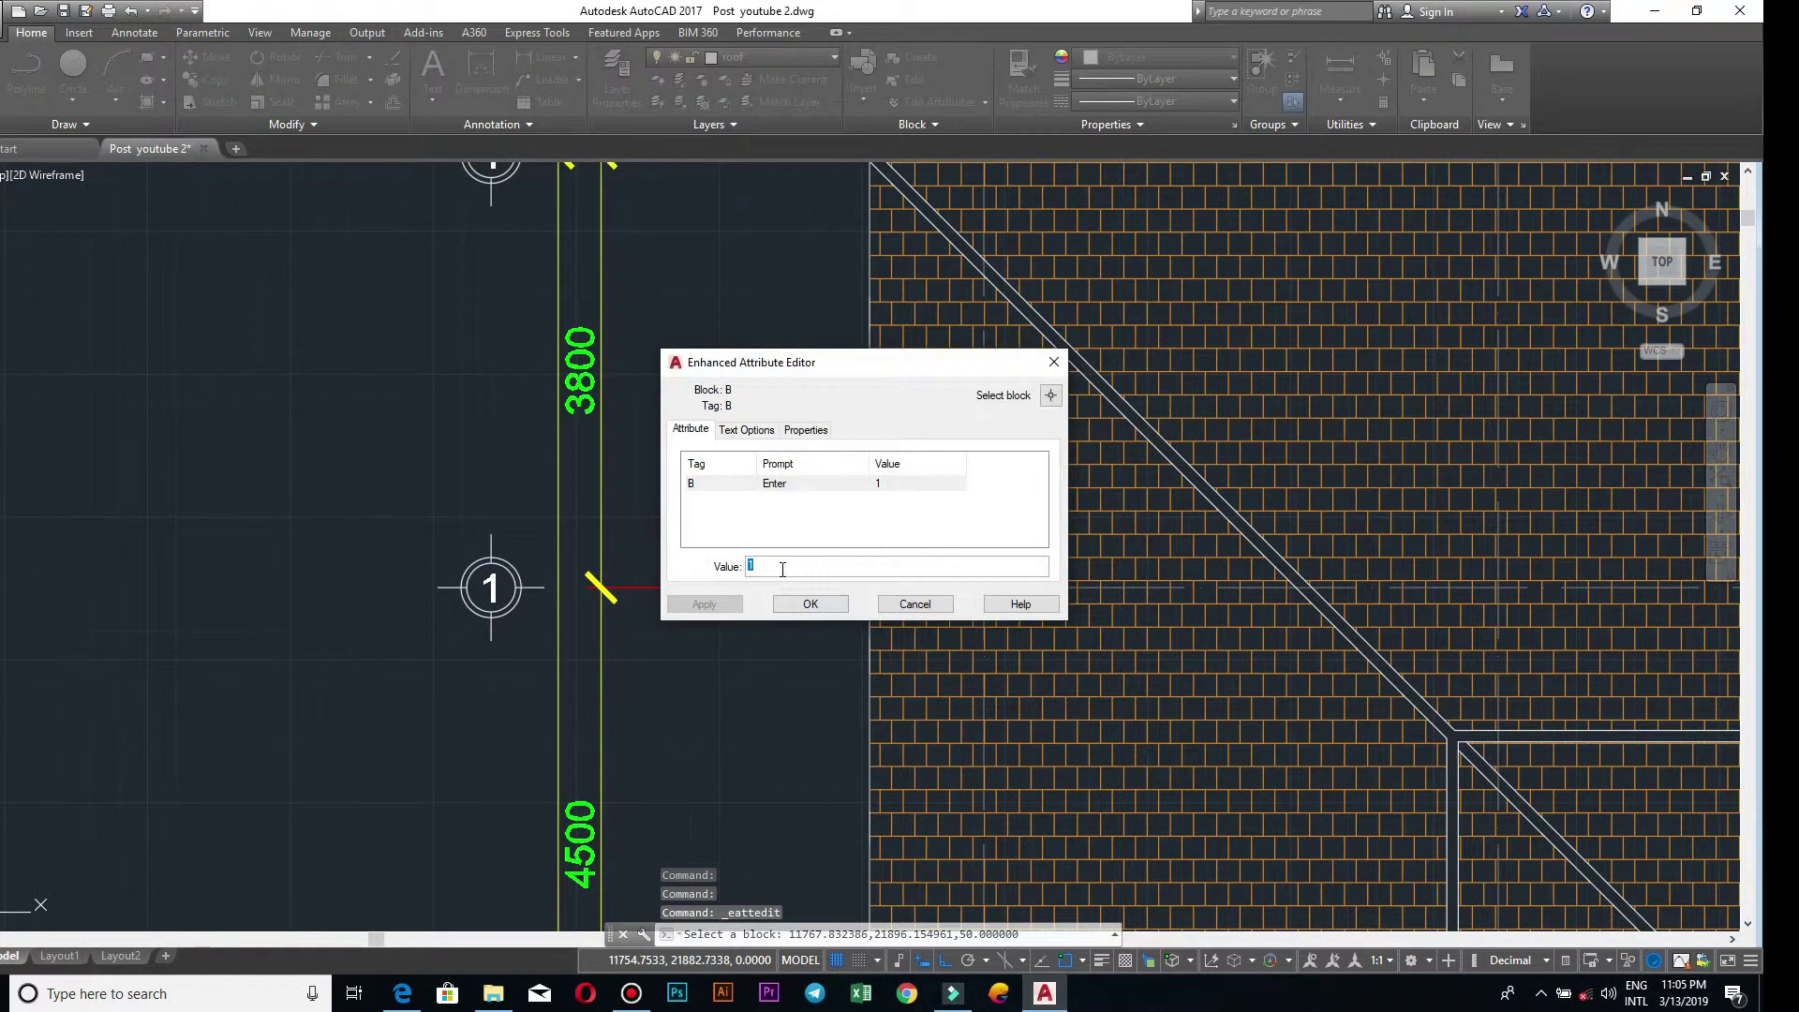
{"action": "left_click", "coordinate": [824, 605]}
{"action": "scroll", "coordinate": [735, 502], "scroll_direction": "down", "scroll_amount": 4}
{"action": "middle_click_drag", "start_coordinate": [735, 502], "coordinate": [747, 562]}
{"action": "scroll", "coordinate": [769, 636], "scroll_direction": "up", "scroll_amount": 3}
{"action": "scroll", "coordinate": [745, 634], "scroll_direction": "up", "scroll_amount": 3}
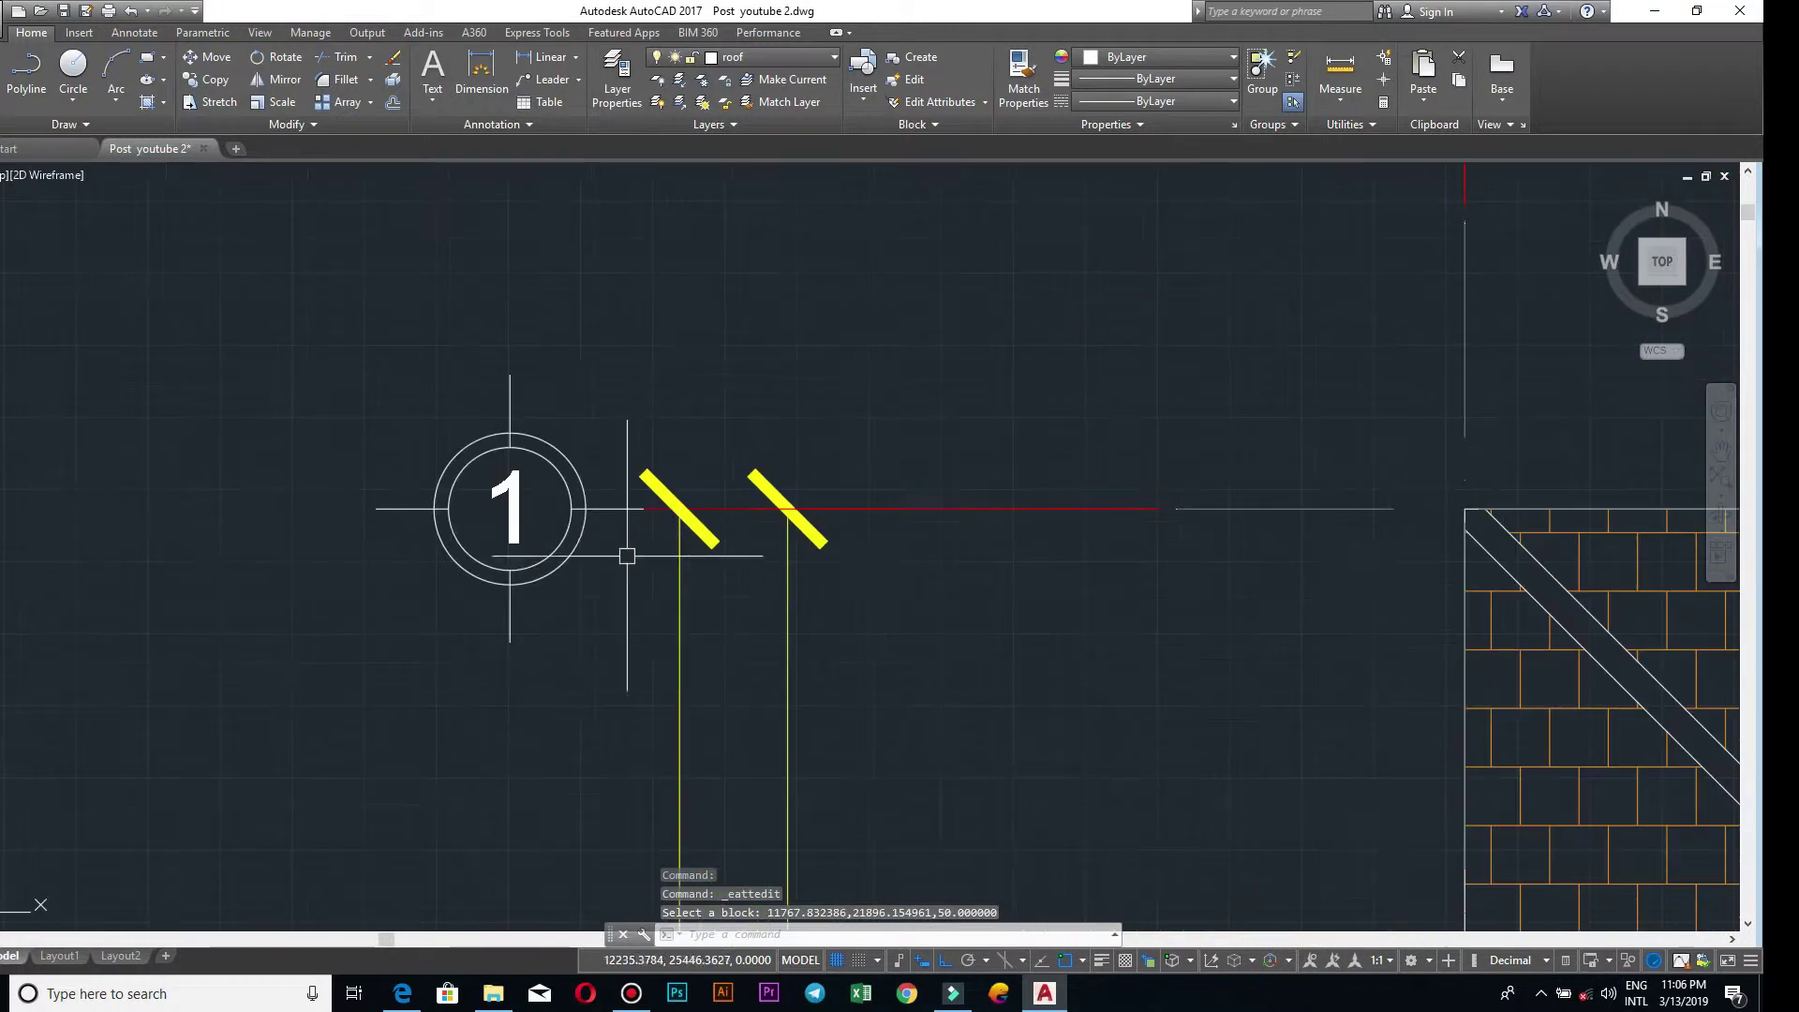
{"action": "double_click", "coordinate": [537, 505]}
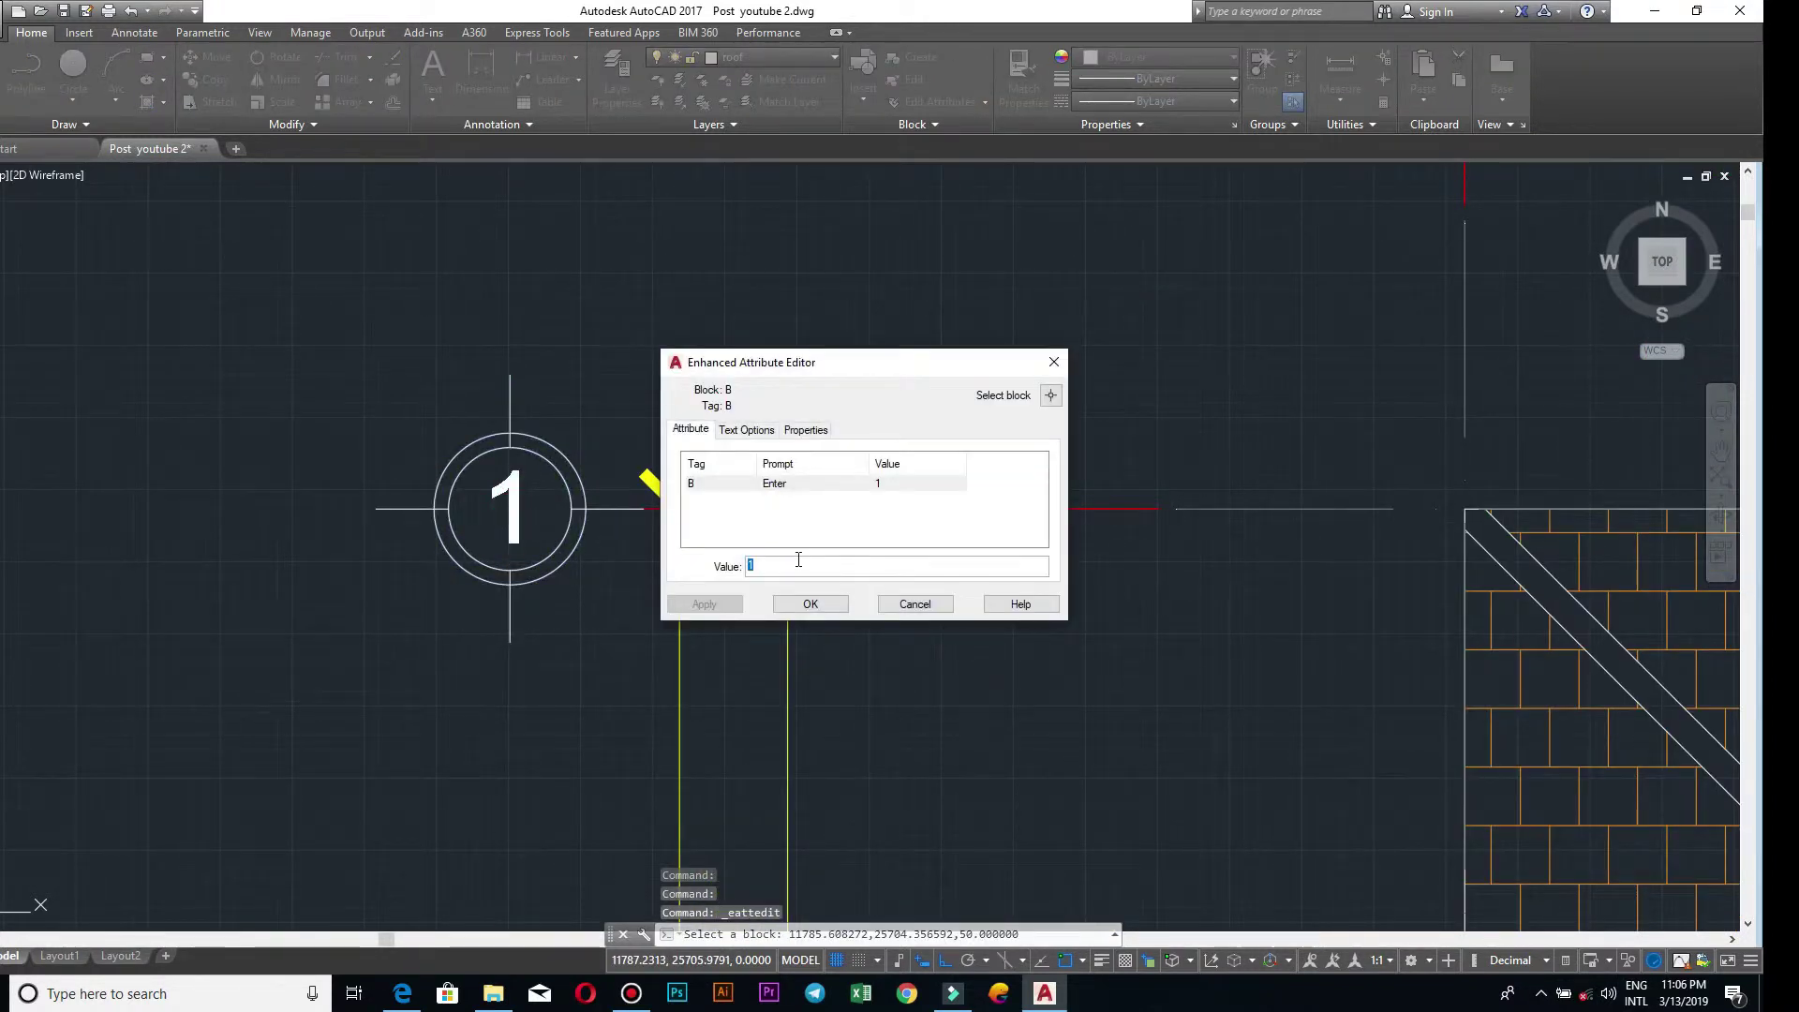
{"action": "left_click", "coordinate": [825, 605]}
{"action": "scroll", "coordinate": [825, 618], "scroll_direction": "down", "scroll_amount": 4}
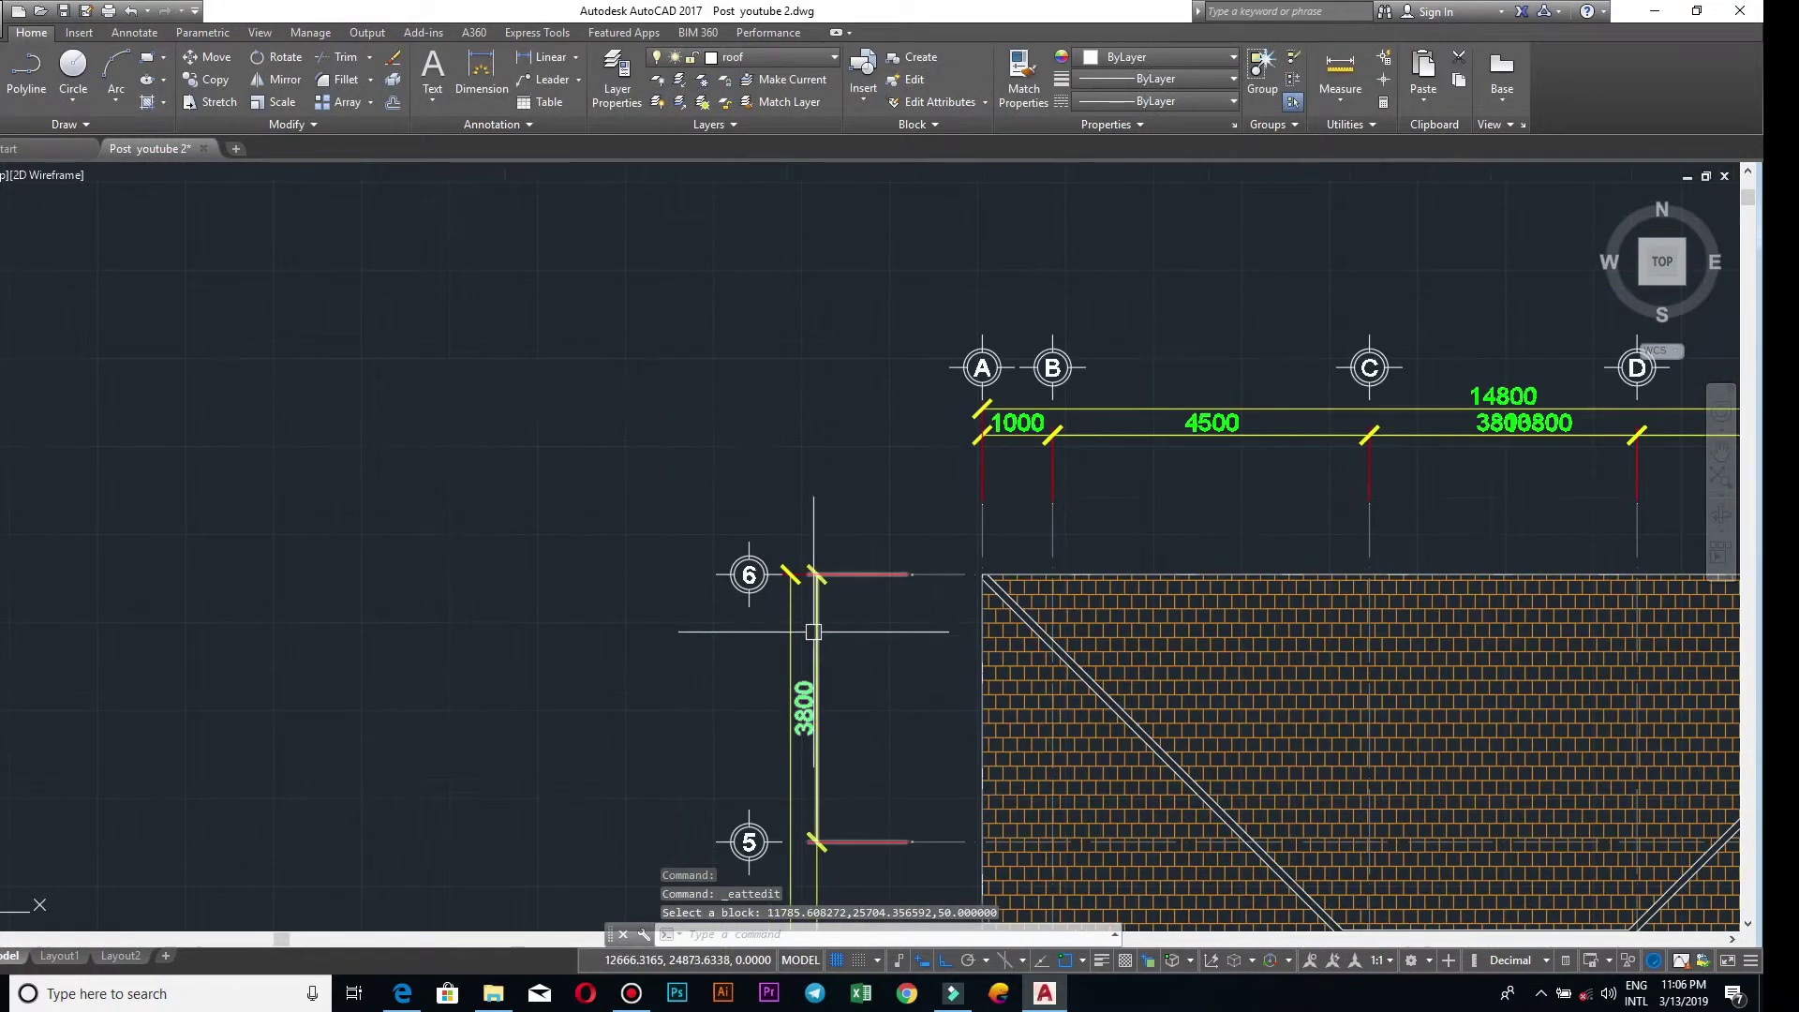
{"action": "middle_click_drag", "start_coordinate": [747, 582], "coordinate": [719, 393]}
{"action": "scroll", "coordinate": [717, 381], "scroll_direction": "up", "scroll_amount": 3}
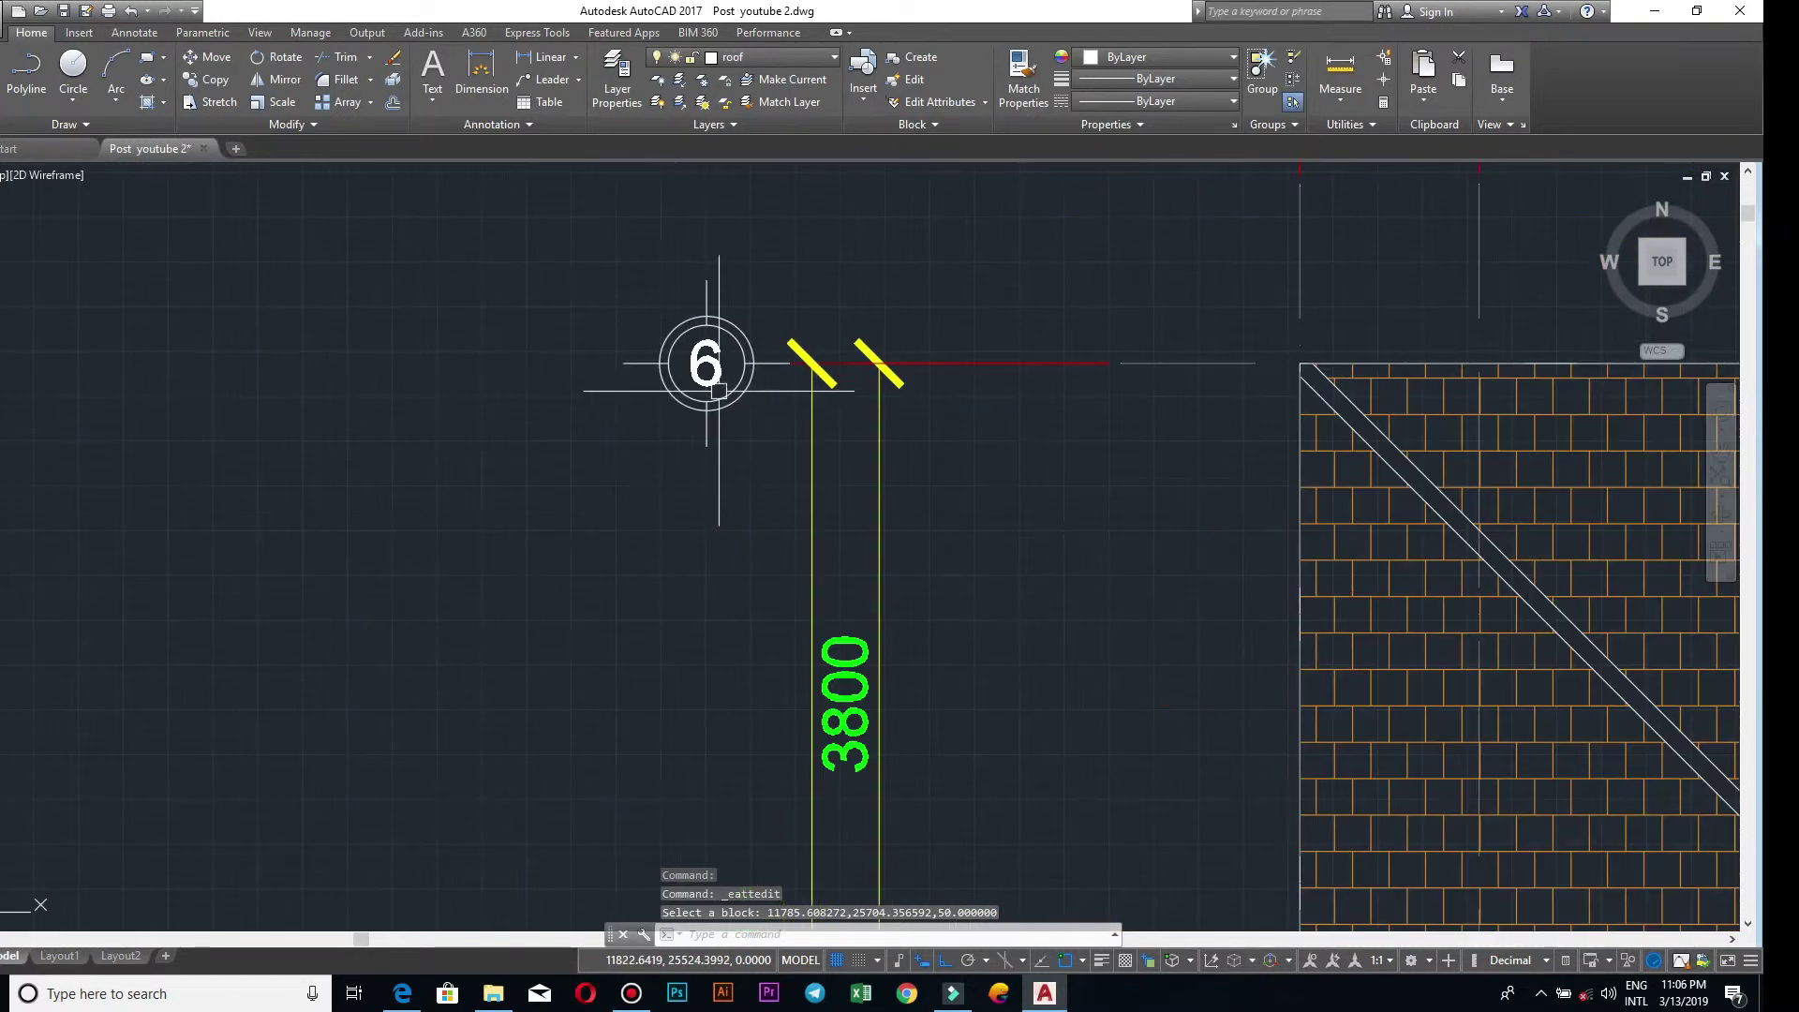
{"action": "scroll", "coordinate": [712, 389], "scroll_direction": "down", "scroll_amount": 3}
{"action": "scroll", "coordinate": [758, 474], "scroll_direction": "down", "scroll_amount": 4}
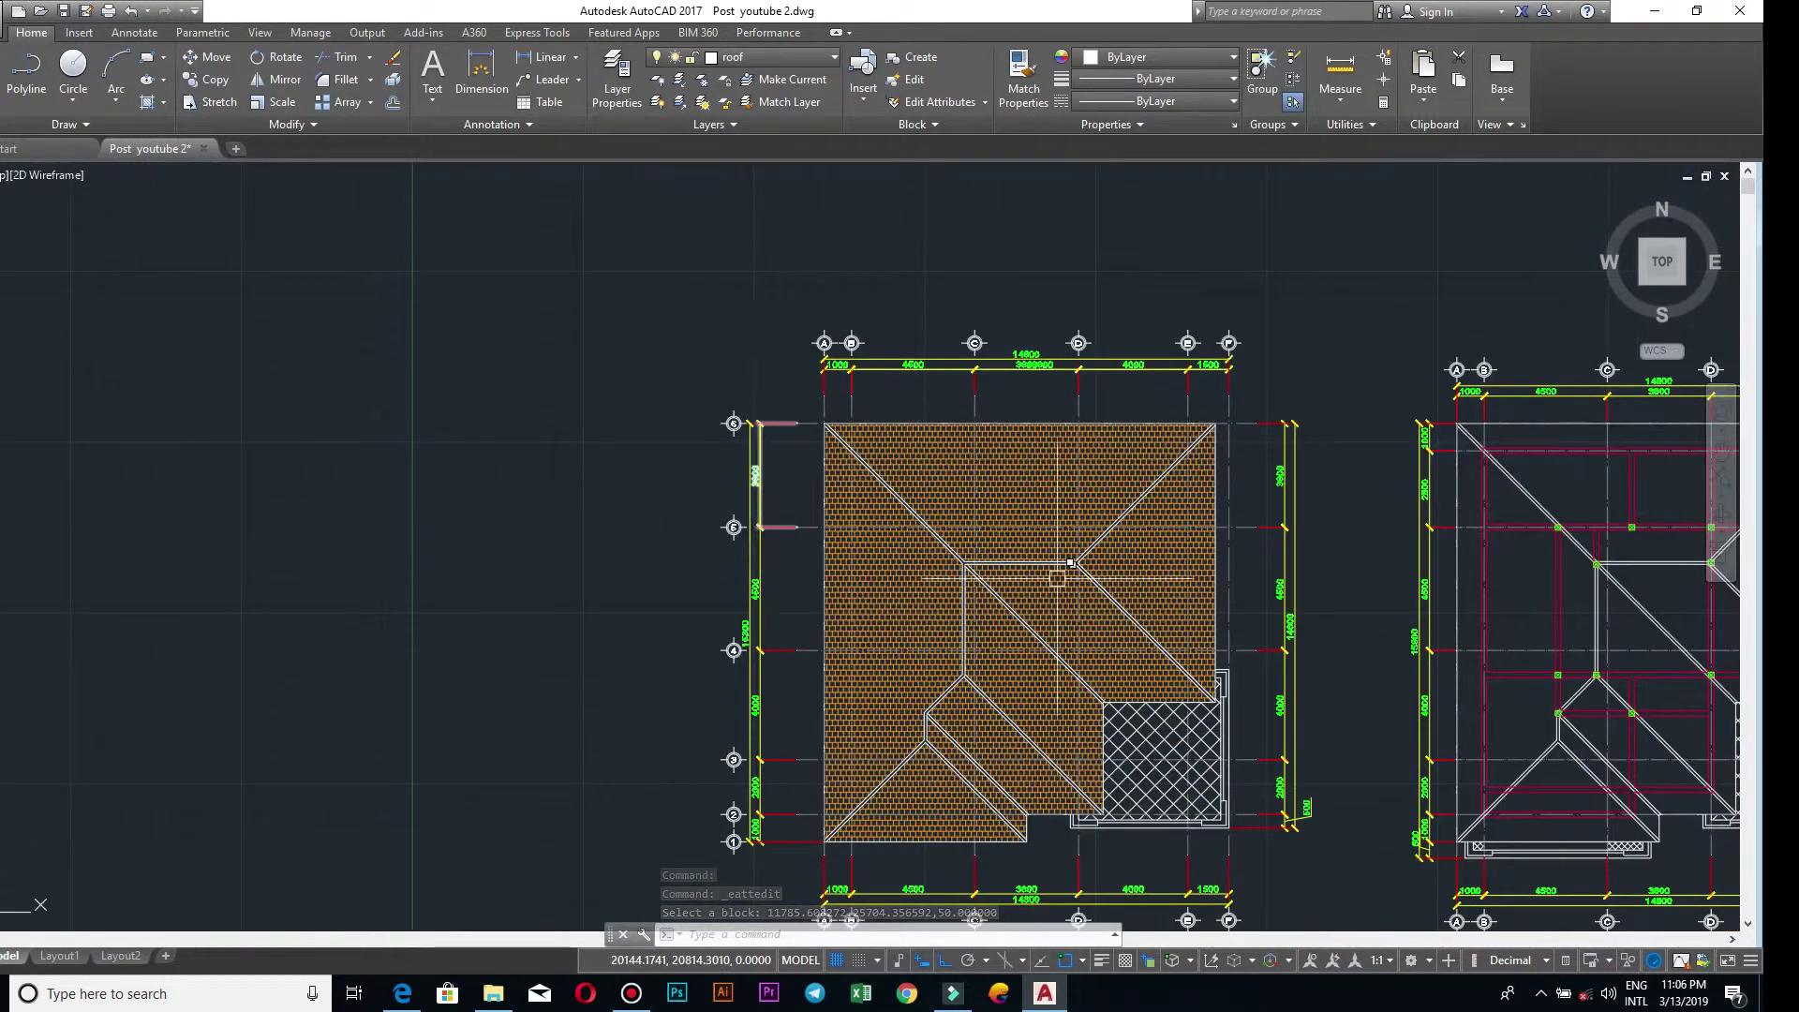
{"action": "scroll", "coordinate": [861, 633], "scroll_direction": "up", "scroll_amount": 2}
{"action": "scroll", "coordinate": [856, 643], "scroll_direction": "down", "scroll_amount": 4}
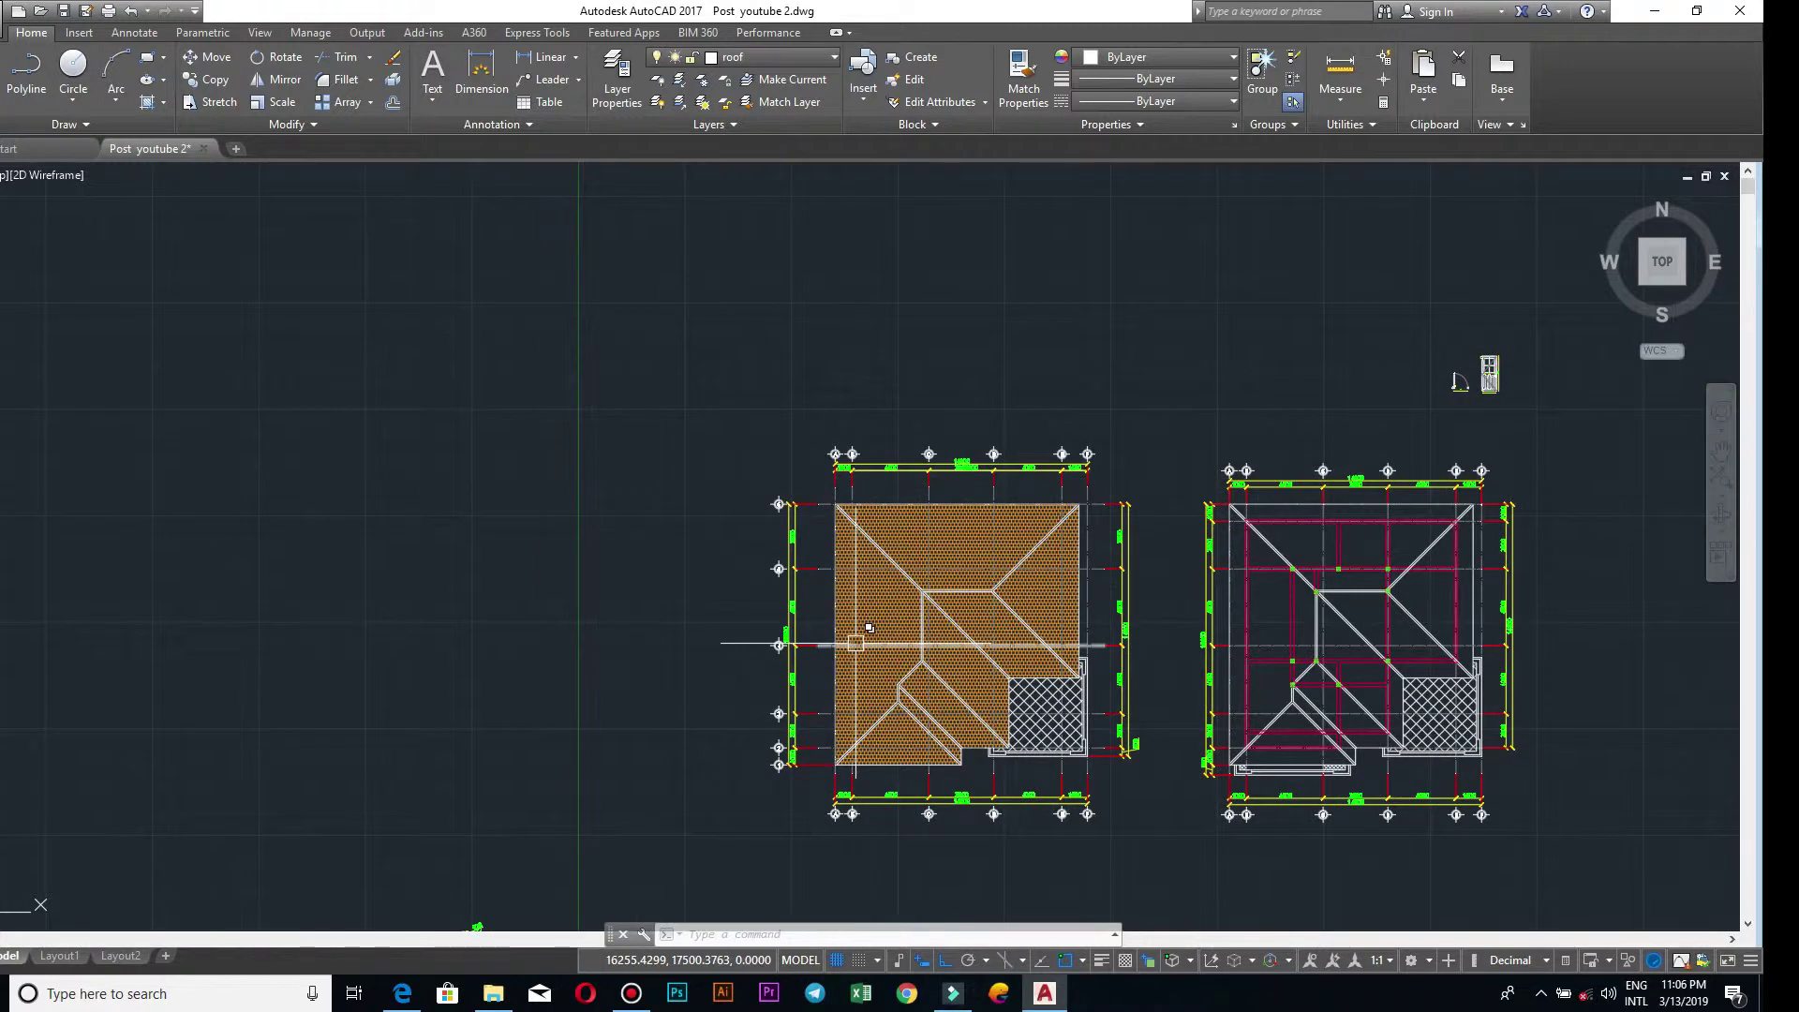
{"action": "scroll", "coordinate": [823, 610], "scroll_direction": "up", "scroll_amount": 2}
{"action": "scroll", "coordinate": [821, 609], "scroll_direction": "up", "scroll_amount": 4}
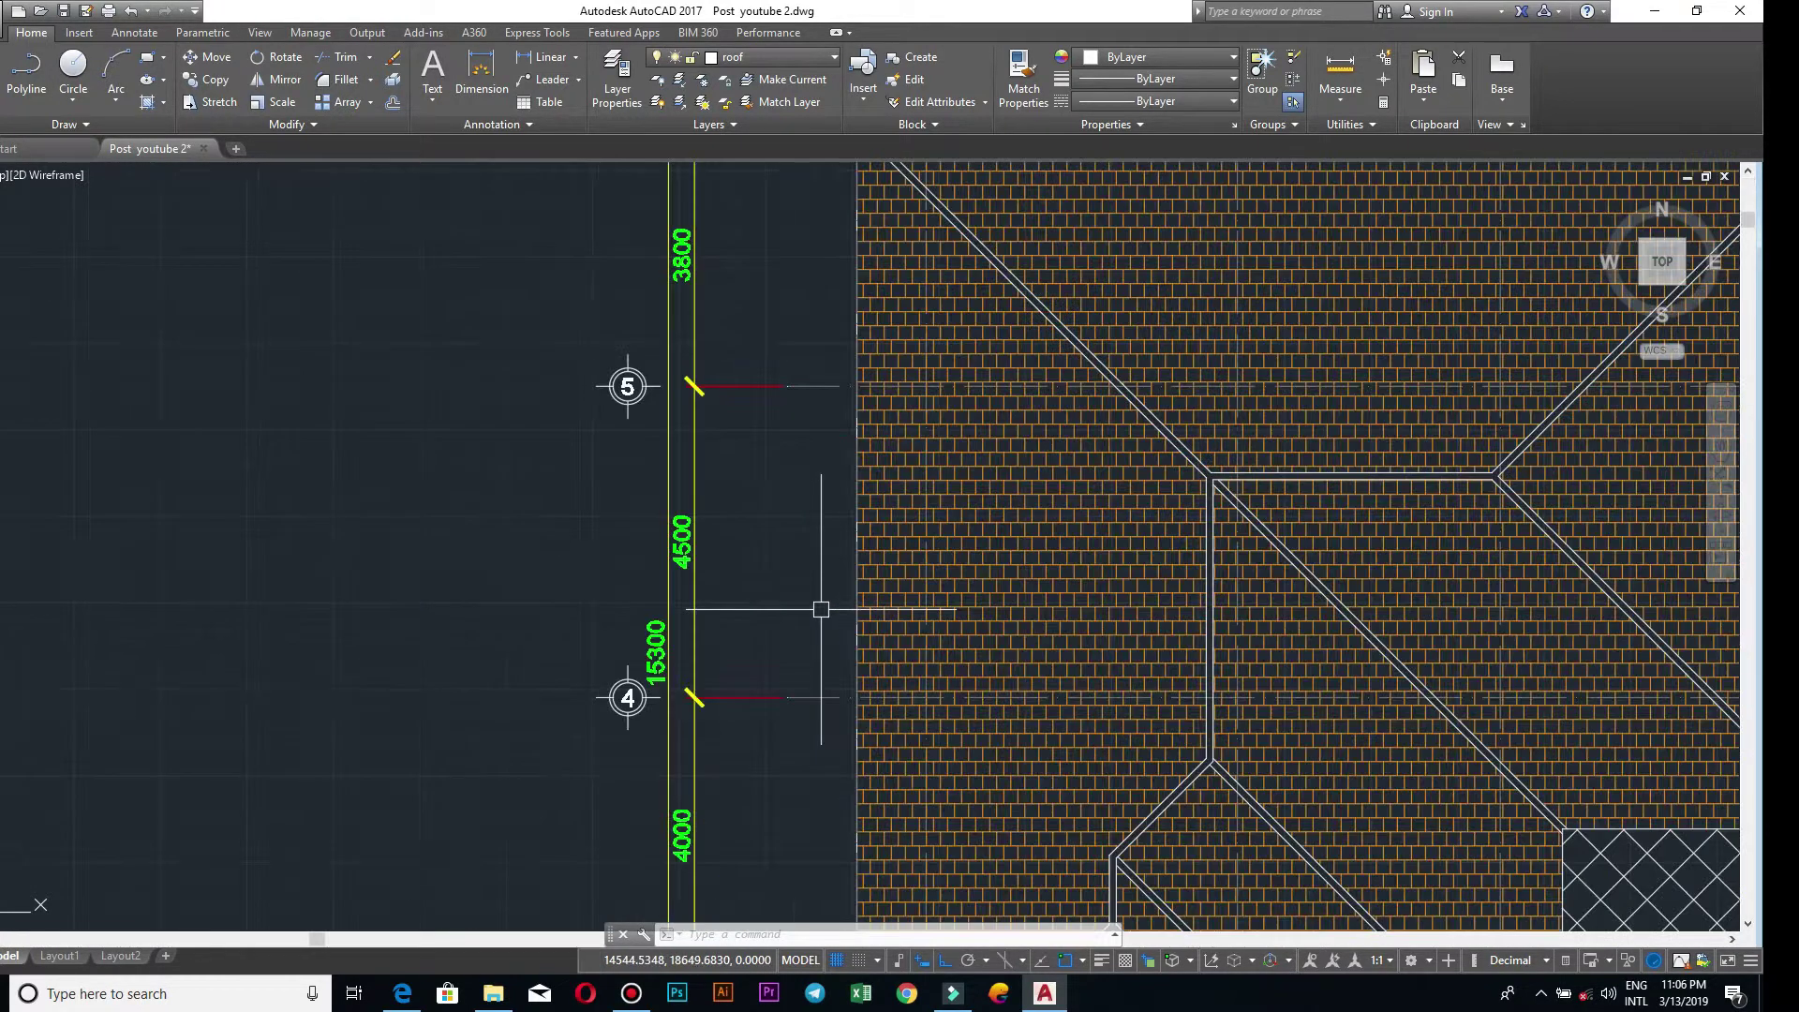
{"action": "scroll", "coordinate": [762, 573], "scroll_direction": "down", "scroll_amount": 4}
{"action": "scroll", "coordinate": [735, 813], "scroll_direction": "up", "scroll_amount": 2}
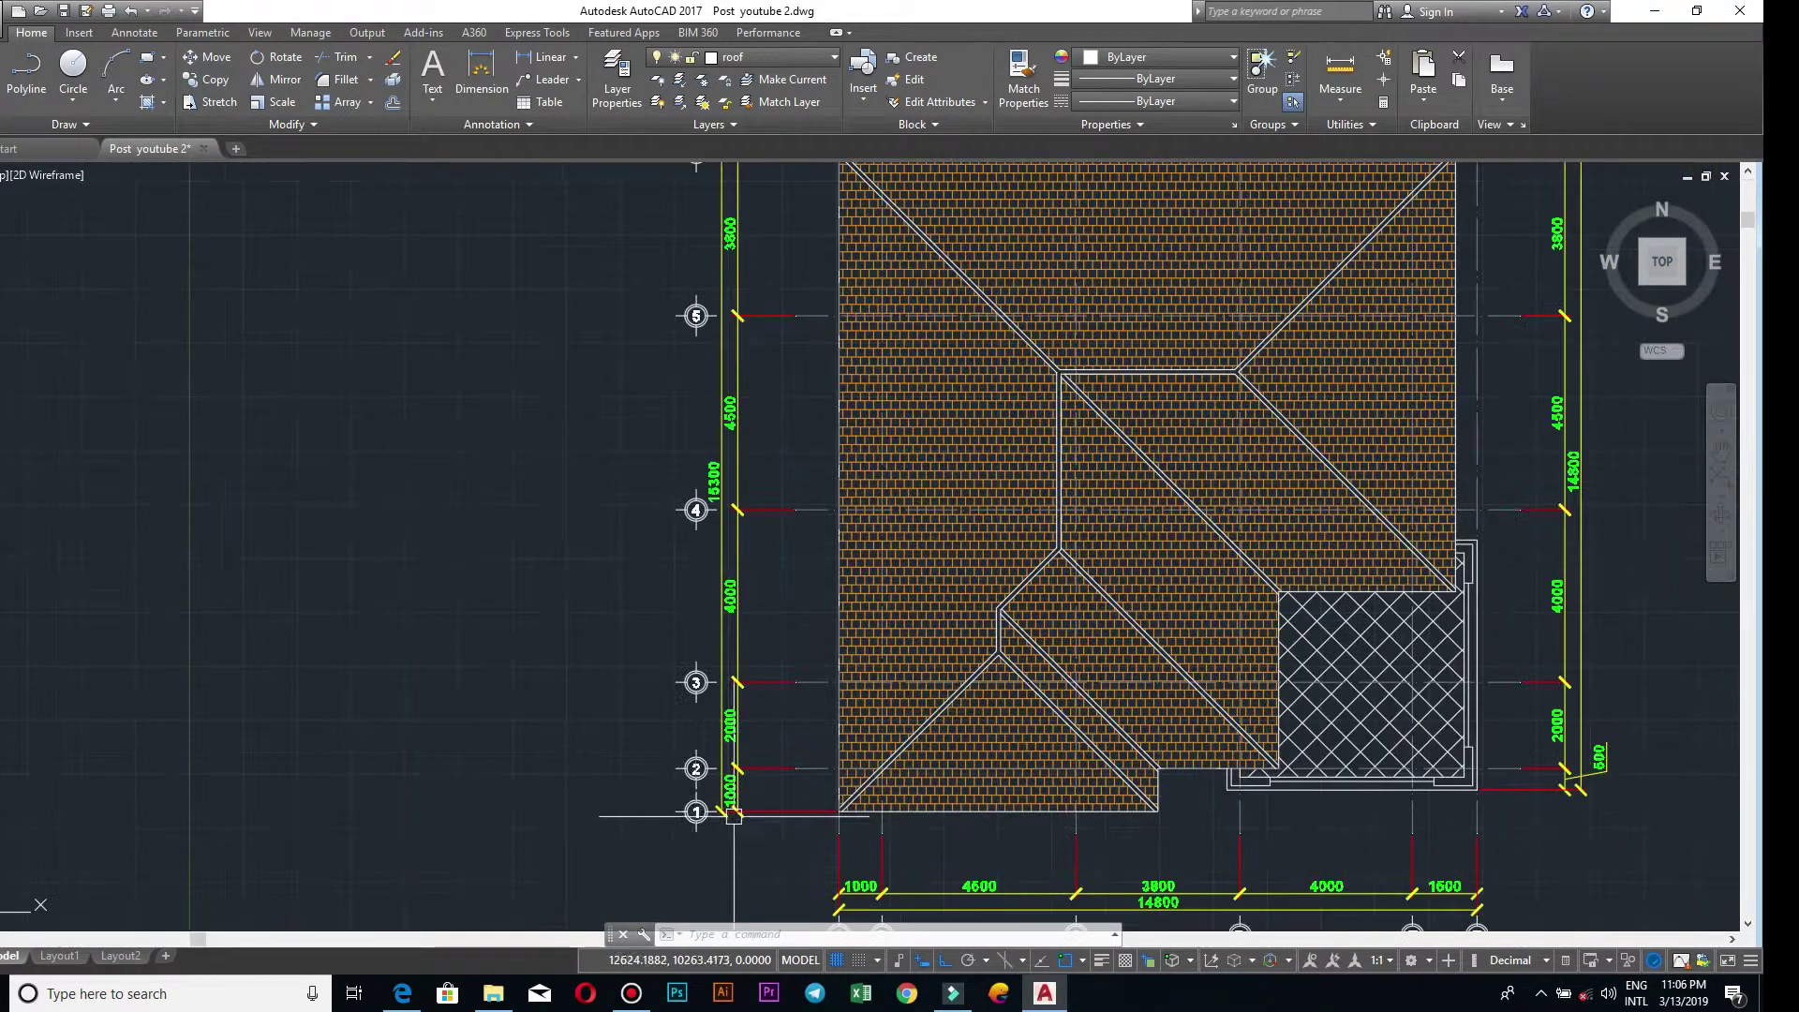
{"action": "left_click", "coordinate": [704, 858]}
{"action": "scroll", "coordinate": [646, 487], "scroll_direction": "down", "scroll_amount": 1}
{"action": "scroll", "coordinate": [609, 417], "scroll_direction": "up", "scroll_amount": 1}
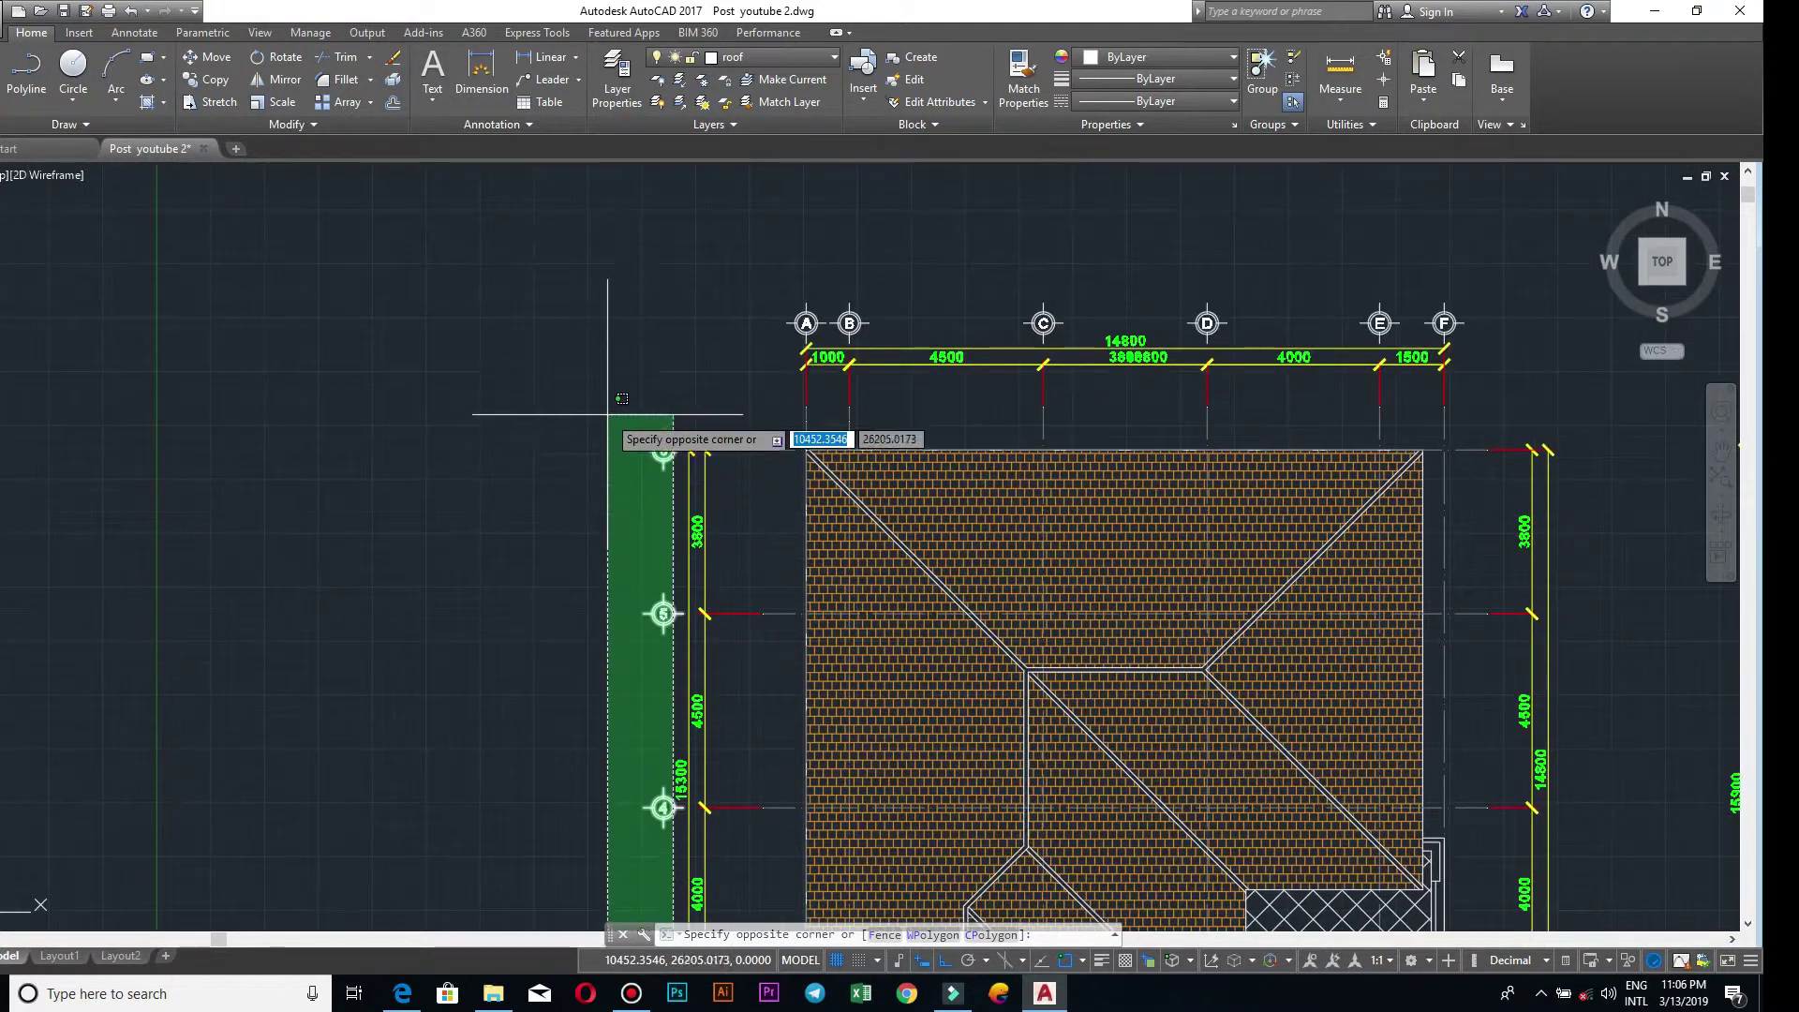
{"action": "left_click", "coordinate": [607, 400]}
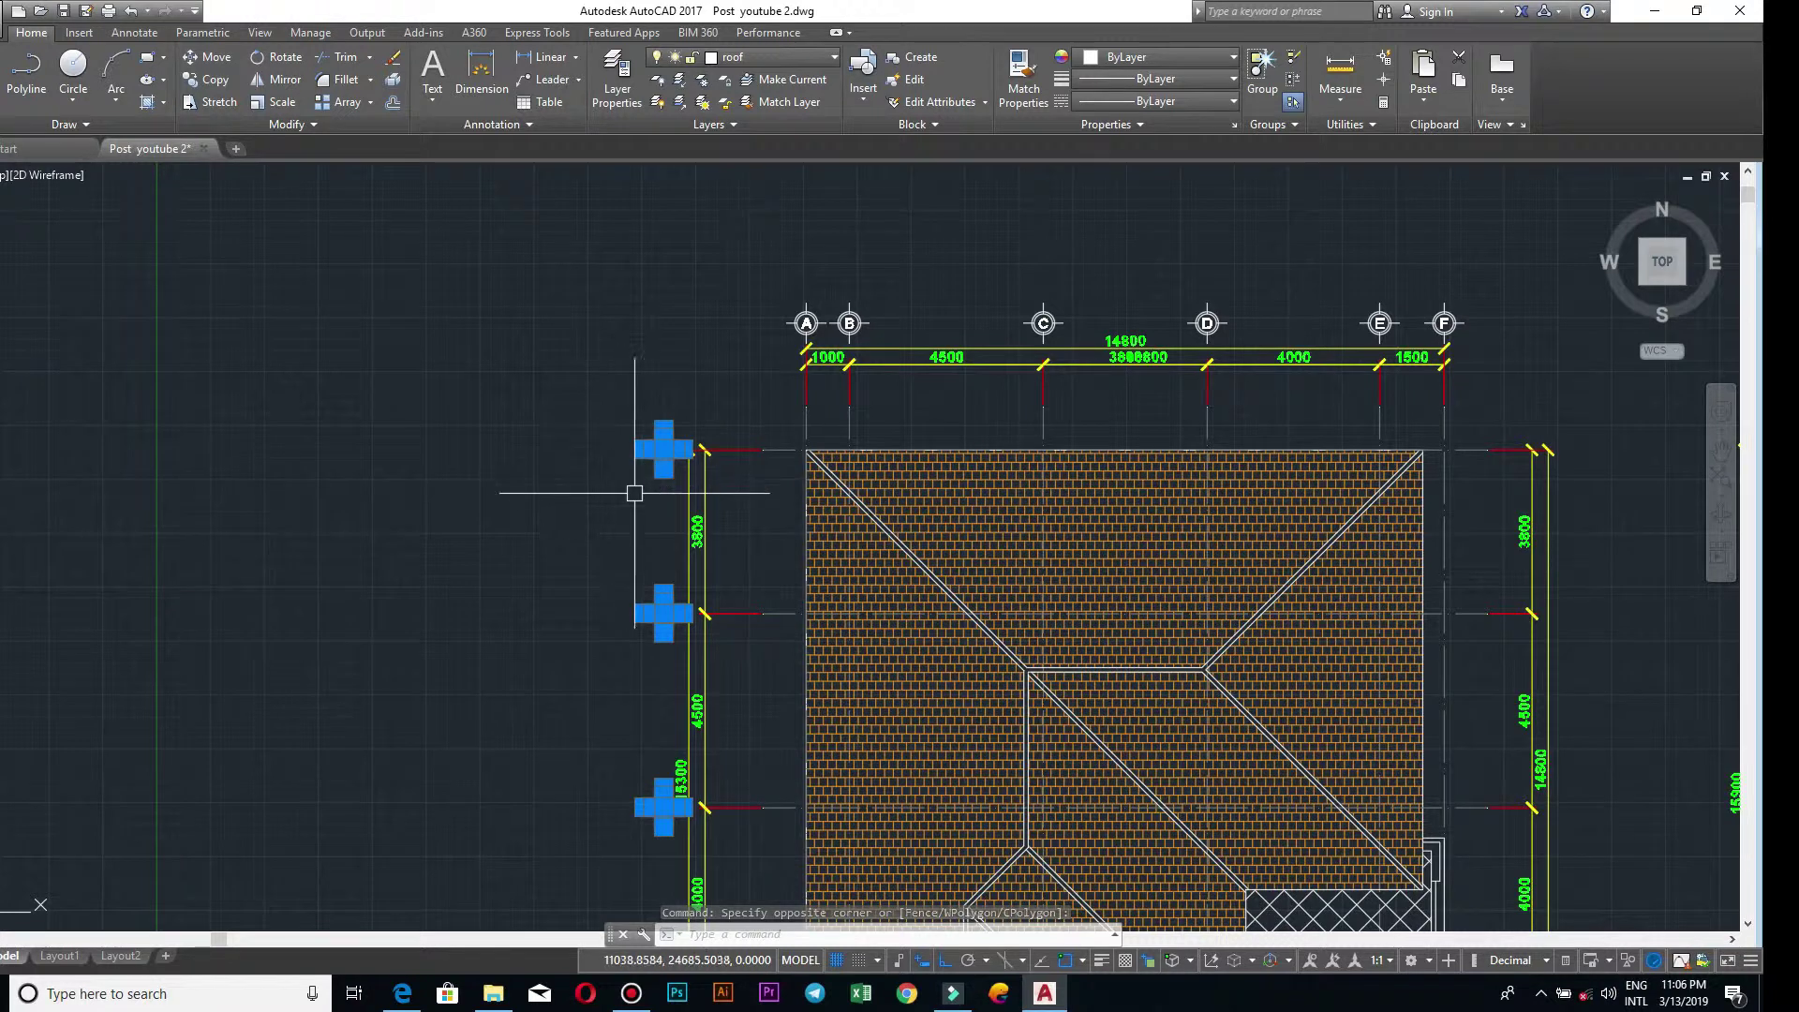
{"action": "scroll", "coordinate": [634, 492], "scroll_direction": "up", "scroll_amount": 2}
{"action": "middle_click_drag", "start_coordinate": [635, 461], "coordinate": [691, 553]}
{"action": "scroll", "coordinate": [688, 549], "scroll_direction": "up", "scroll_amount": 3}
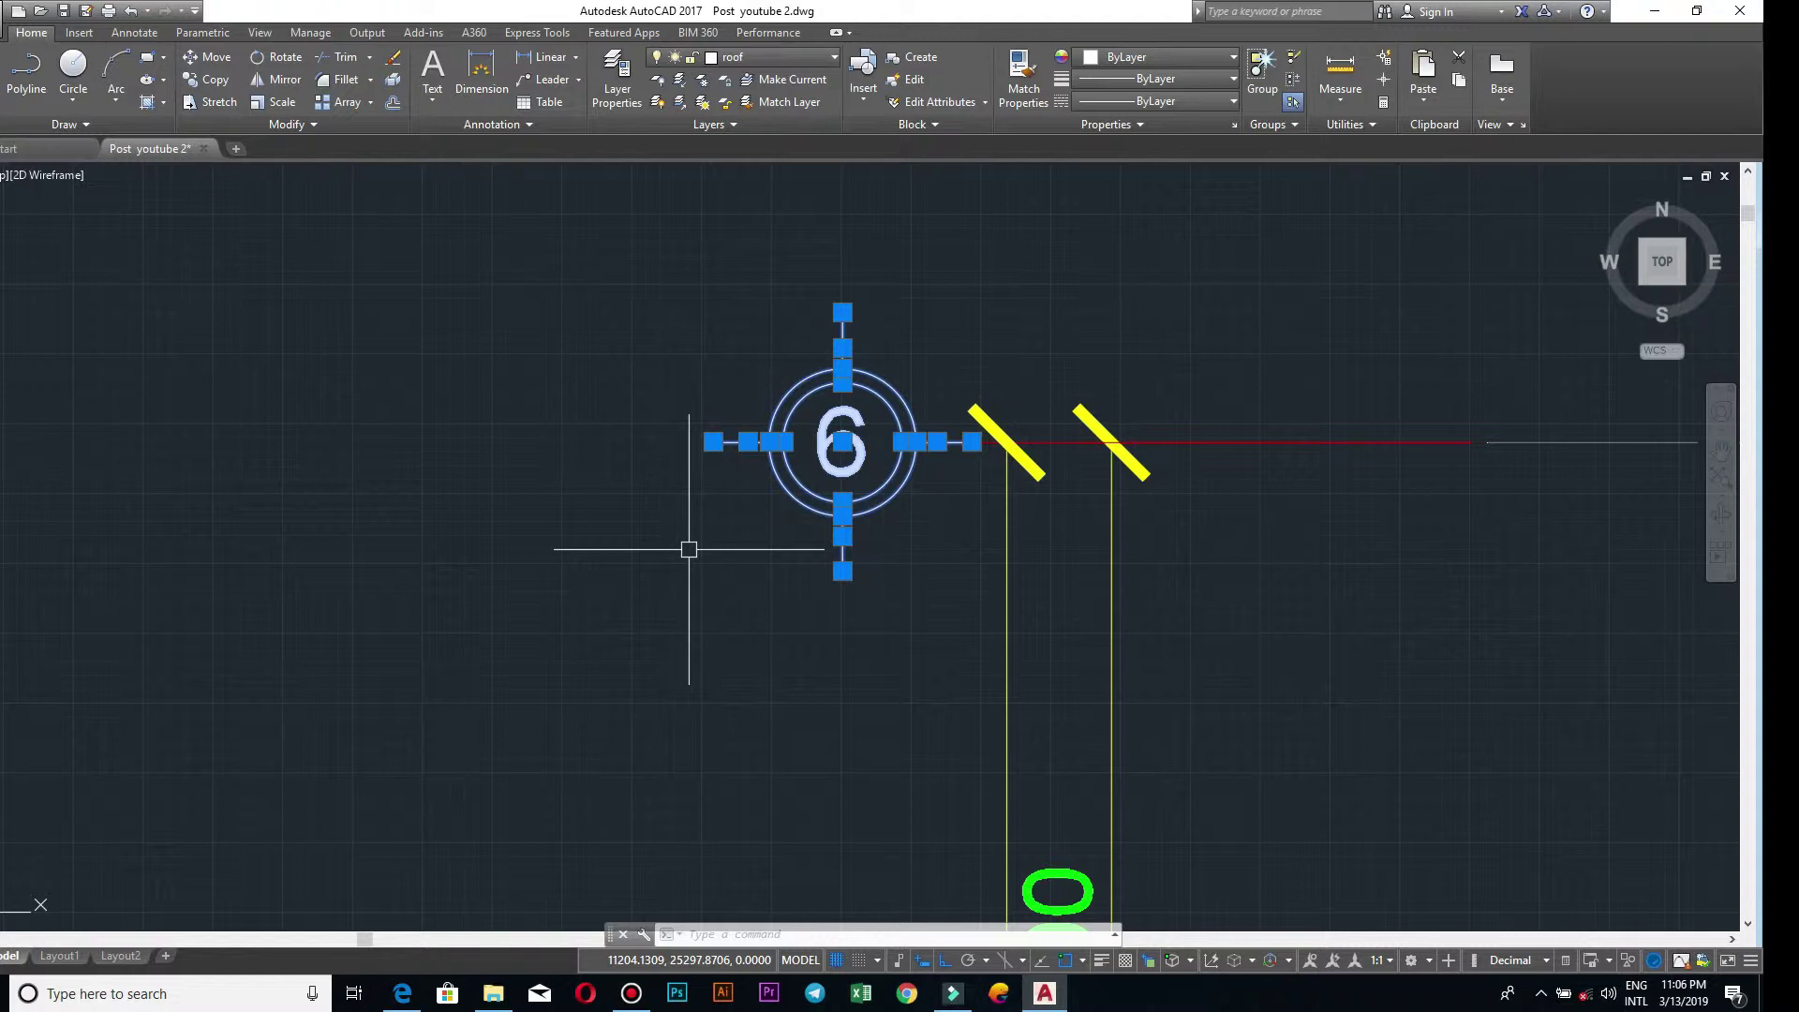
{"action": "type", "text": "o"}
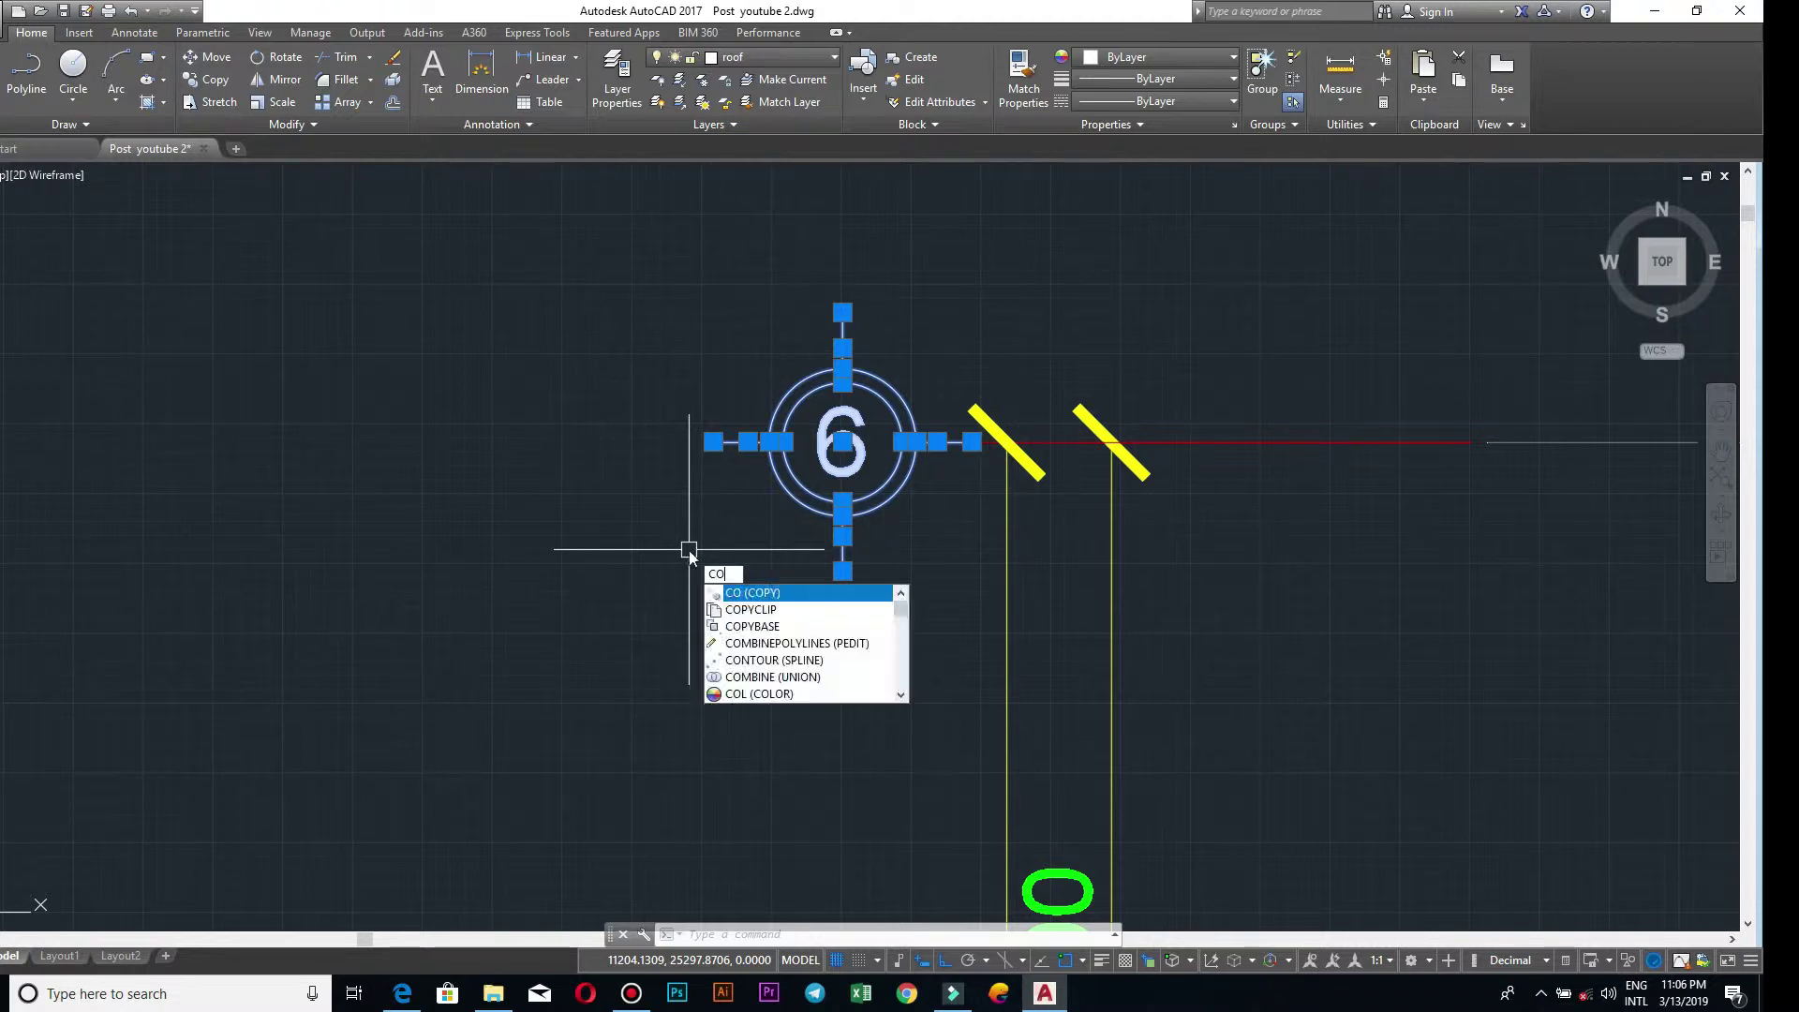
{"action": "key", "text": "Return"}
{"action": "scroll", "coordinate": [708, 501], "scroll_direction": "up", "scroll_amount": 4}
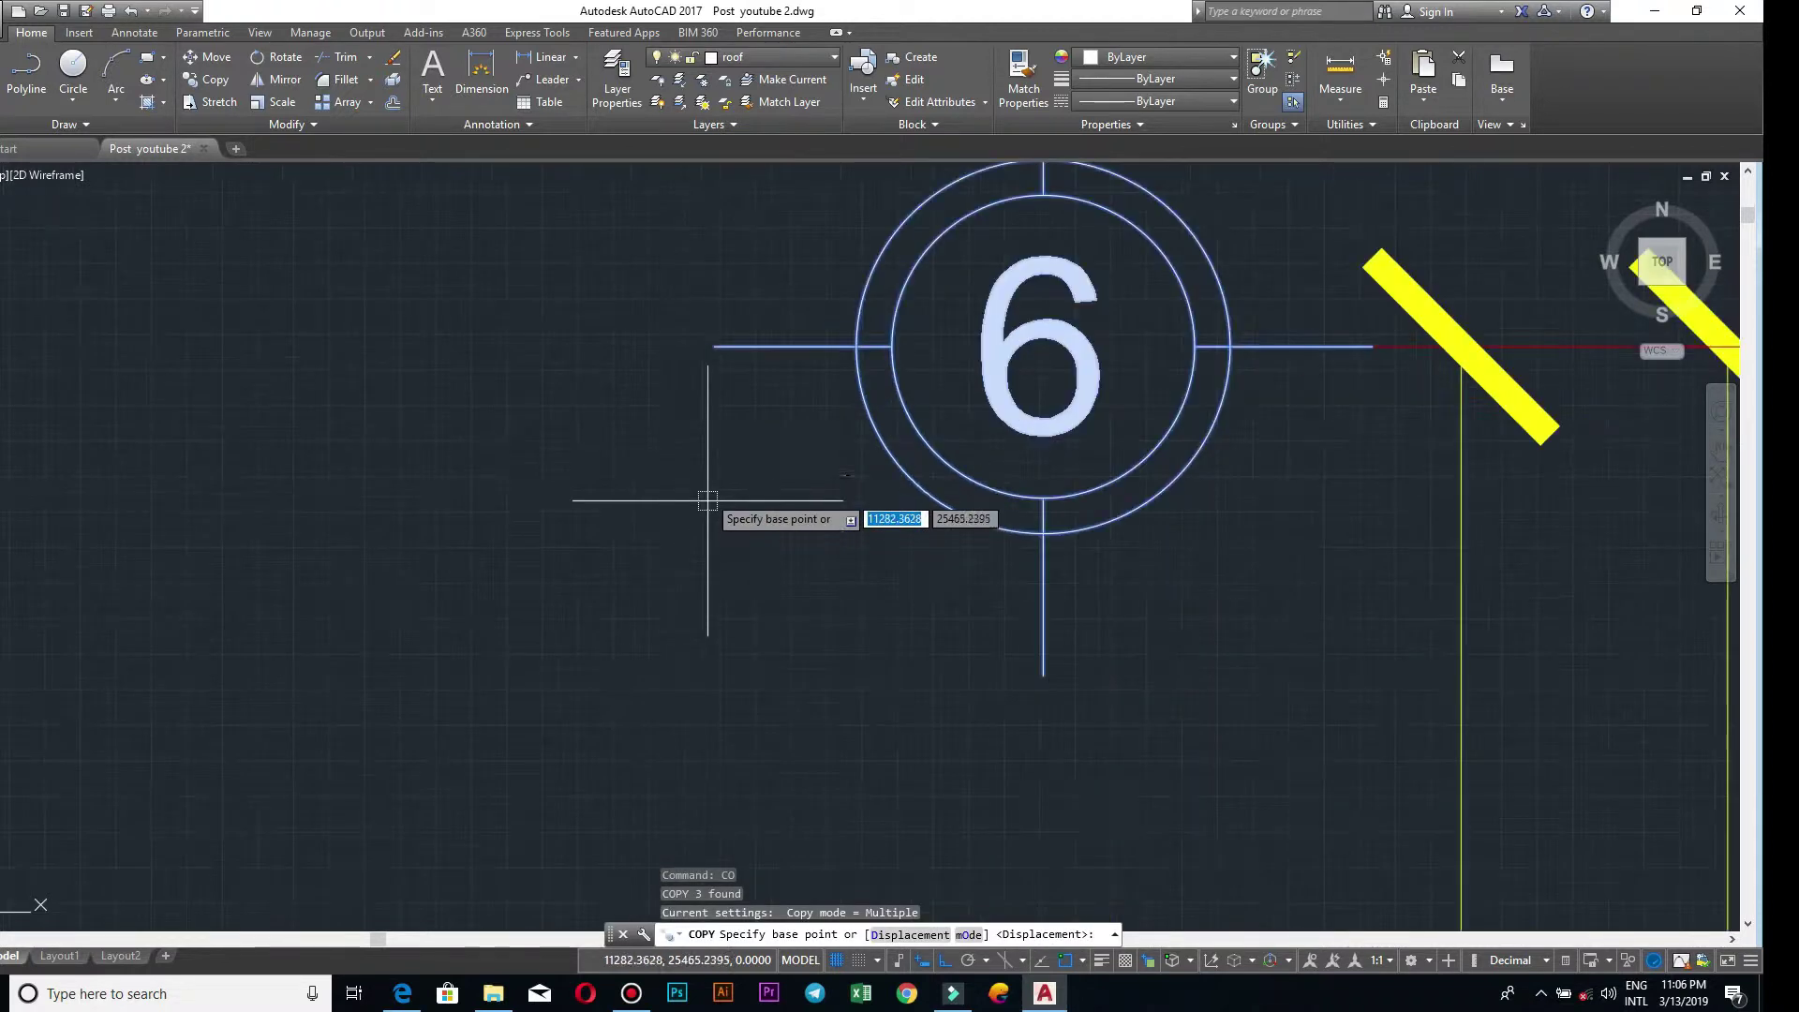
{"action": "left_click", "coordinate": [714, 346]}
{"action": "scroll", "coordinate": [750, 352], "scroll_direction": "down", "scroll_amount": 2}
{"action": "scroll", "coordinate": [843, 384], "scroll_direction": "down", "scroll_amount": 3}
{"action": "scroll", "coordinate": [1088, 415], "scroll_direction": "down", "scroll_amount": 2}
{"action": "scroll", "coordinate": [1112, 434], "scroll_direction": "up", "scroll_amount": 2}
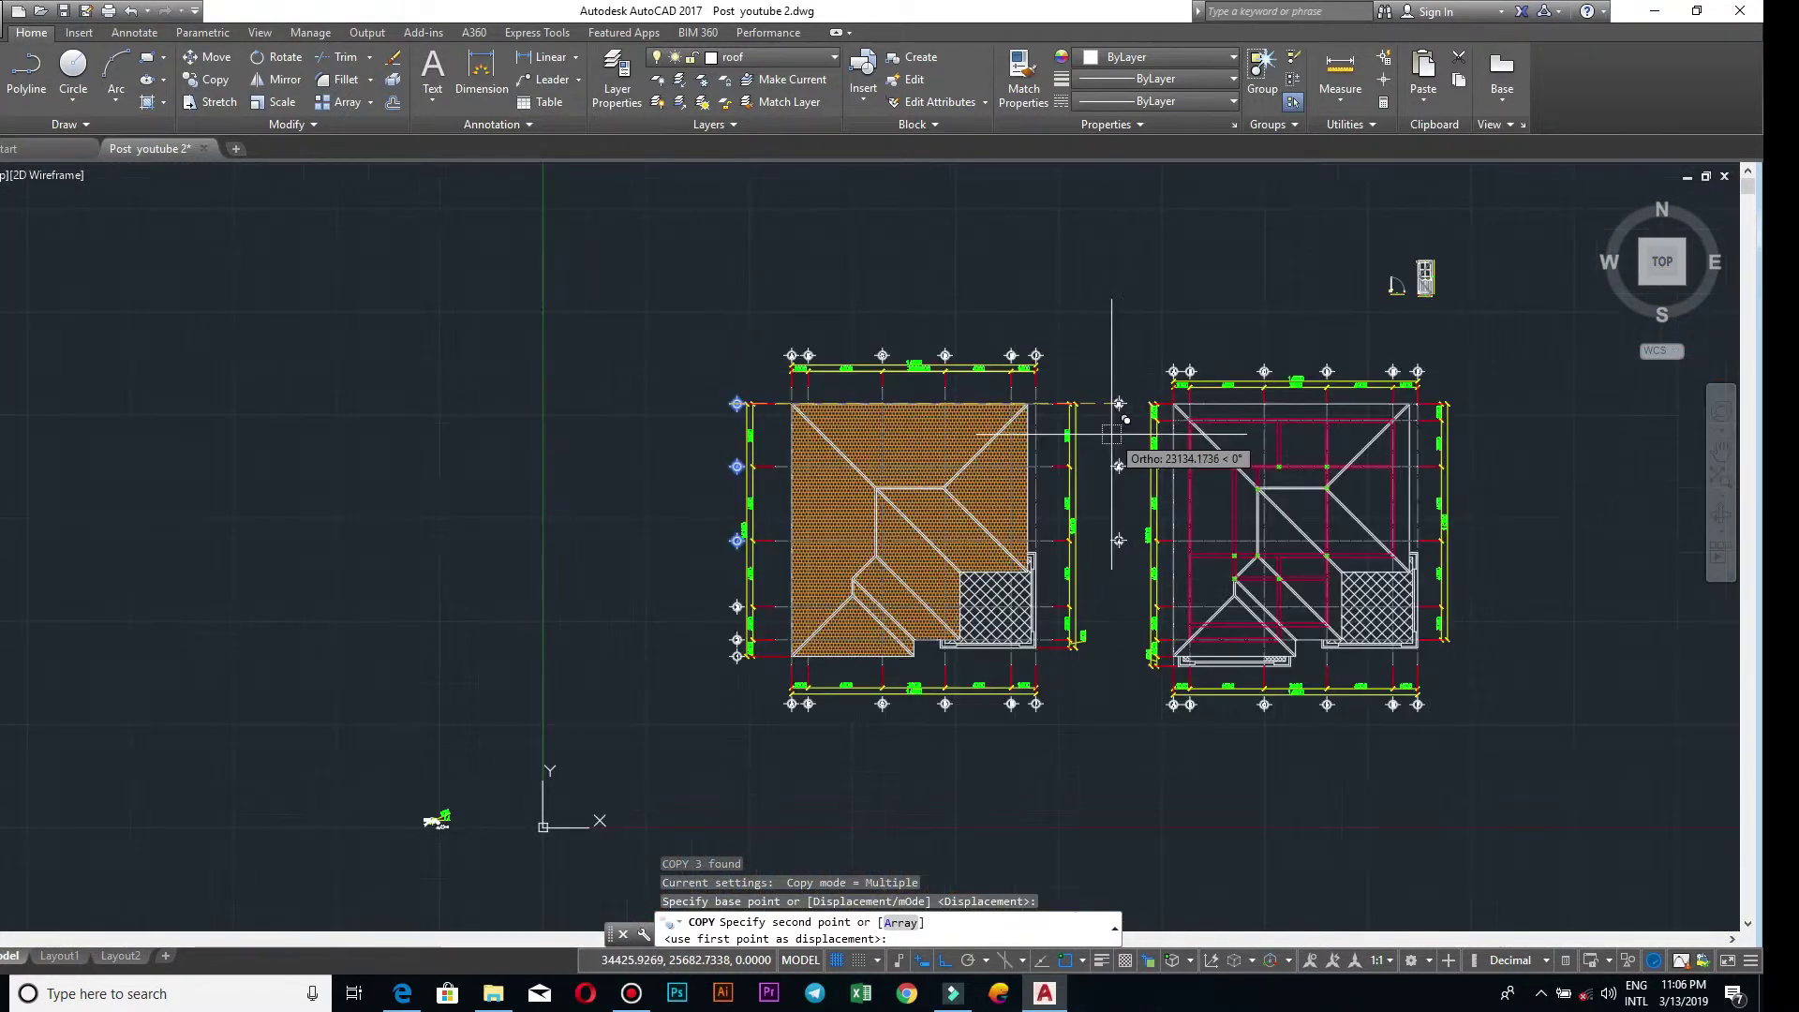
{"action": "key", "text": "Escape"}
{"action": "scroll", "coordinate": [1112, 434], "scroll_direction": "down", "scroll_amount": 1}
{"action": "scroll", "coordinate": [715, 654], "scroll_direction": "up", "scroll_amount": 3}
{"action": "scroll", "coordinate": [614, 473], "scroll_direction": "down", "scroll_amount": 2}
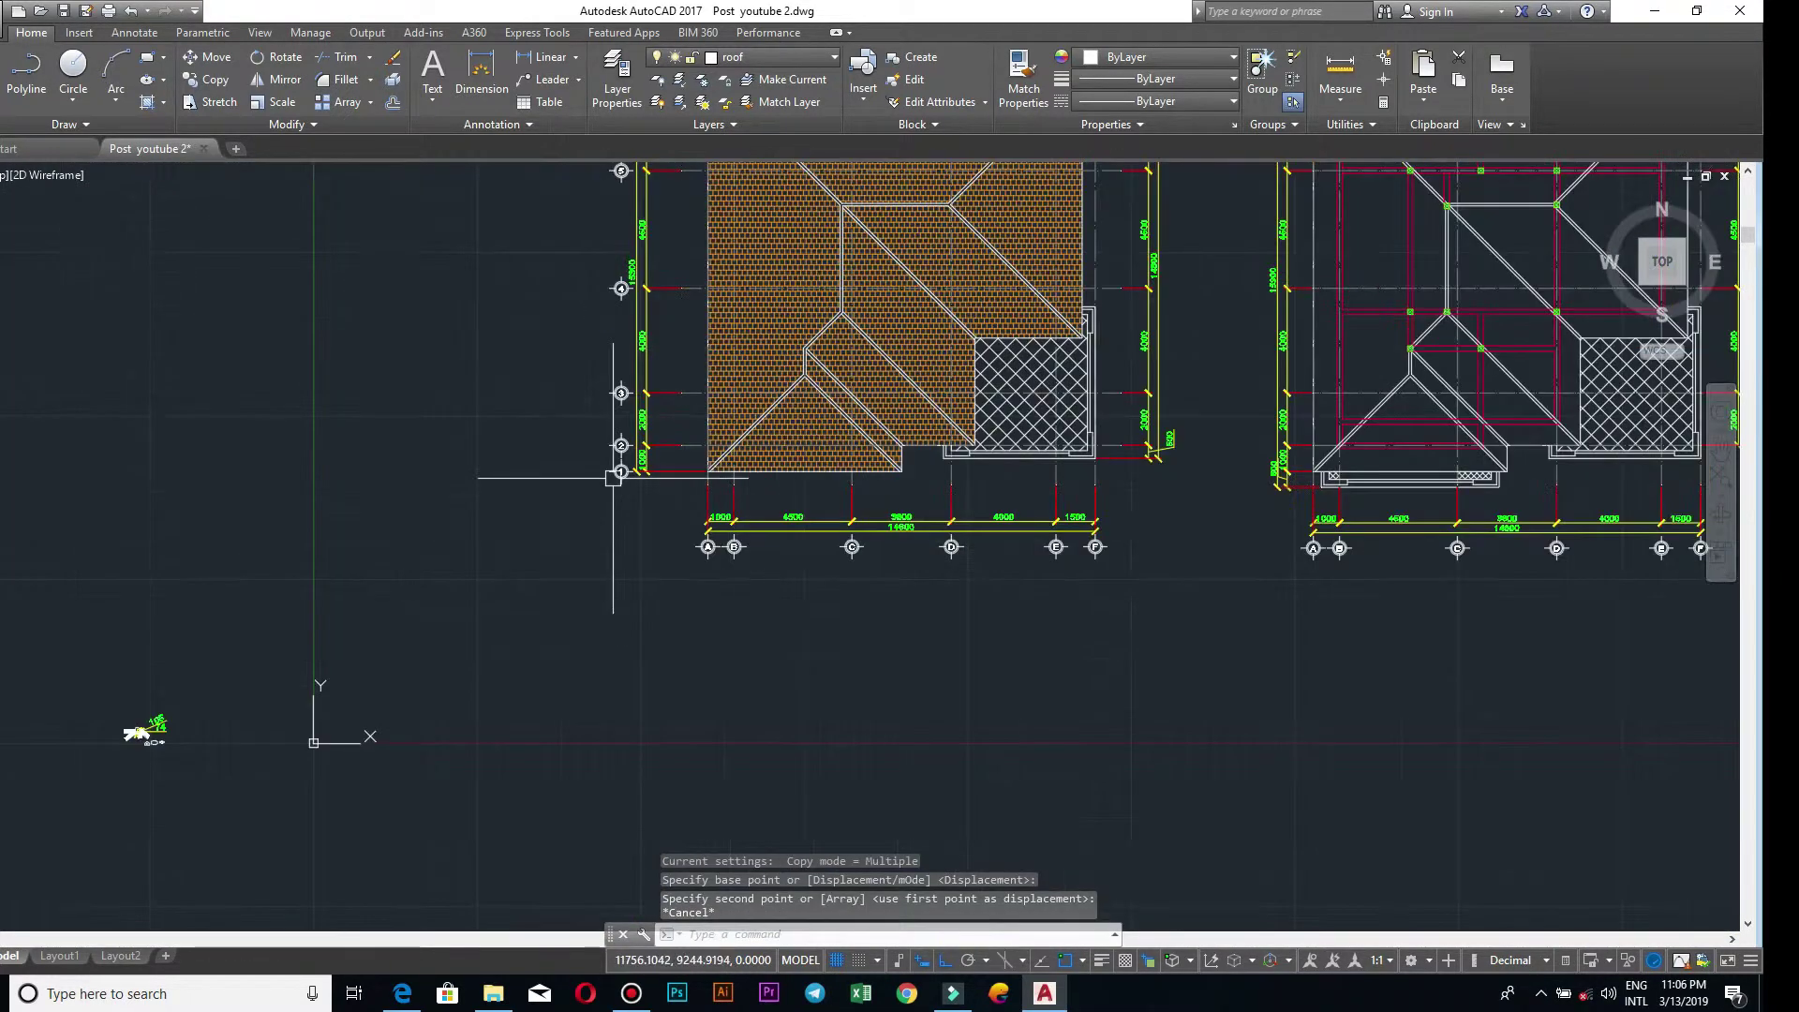
{"action": "scroll", "coordinate": [613, 483], "scroll_direction": "down", "scroll_amount": 2}
- Copy the six left bubbles, based at gridline 6's end, to the first plan's right side
{"action": "left_click", "coordinate": [618, 499]}
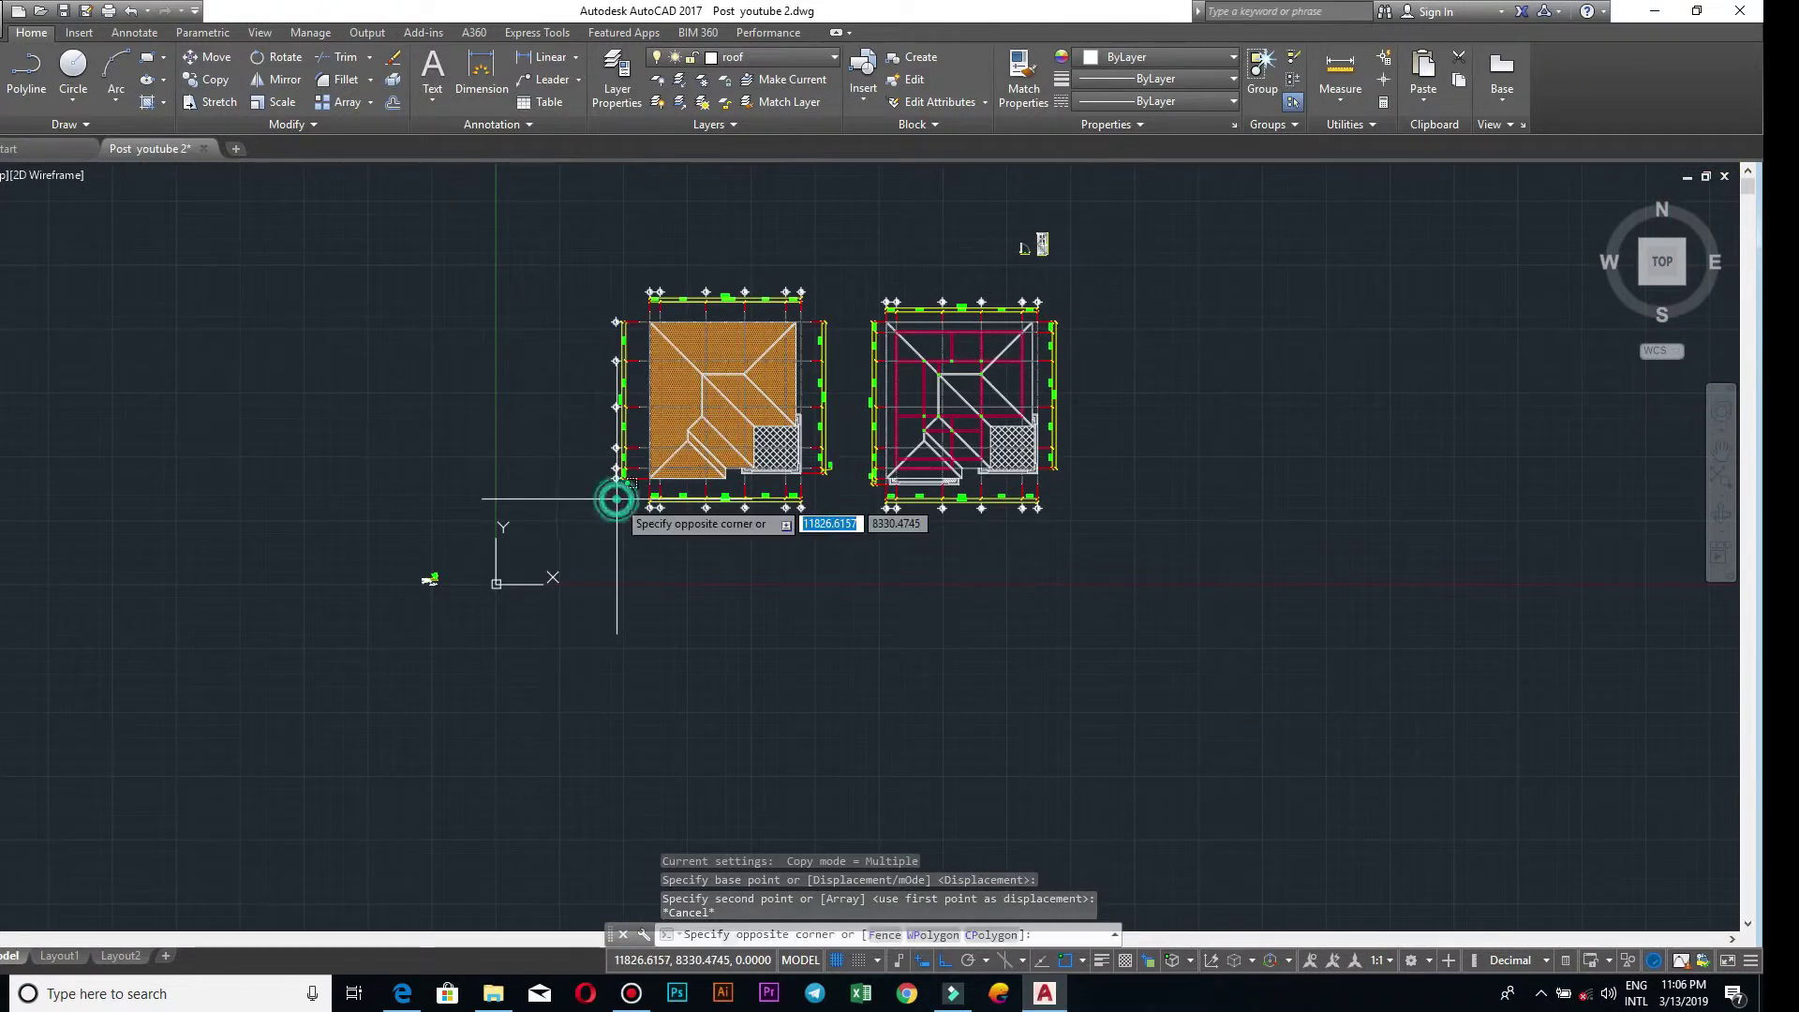
{"action": "left_click", "coordinate": [583, 272]}
{"action": "scroll", "coordinate": [609, 281], "scroll_direction": "up", "scroll_amount": 4}
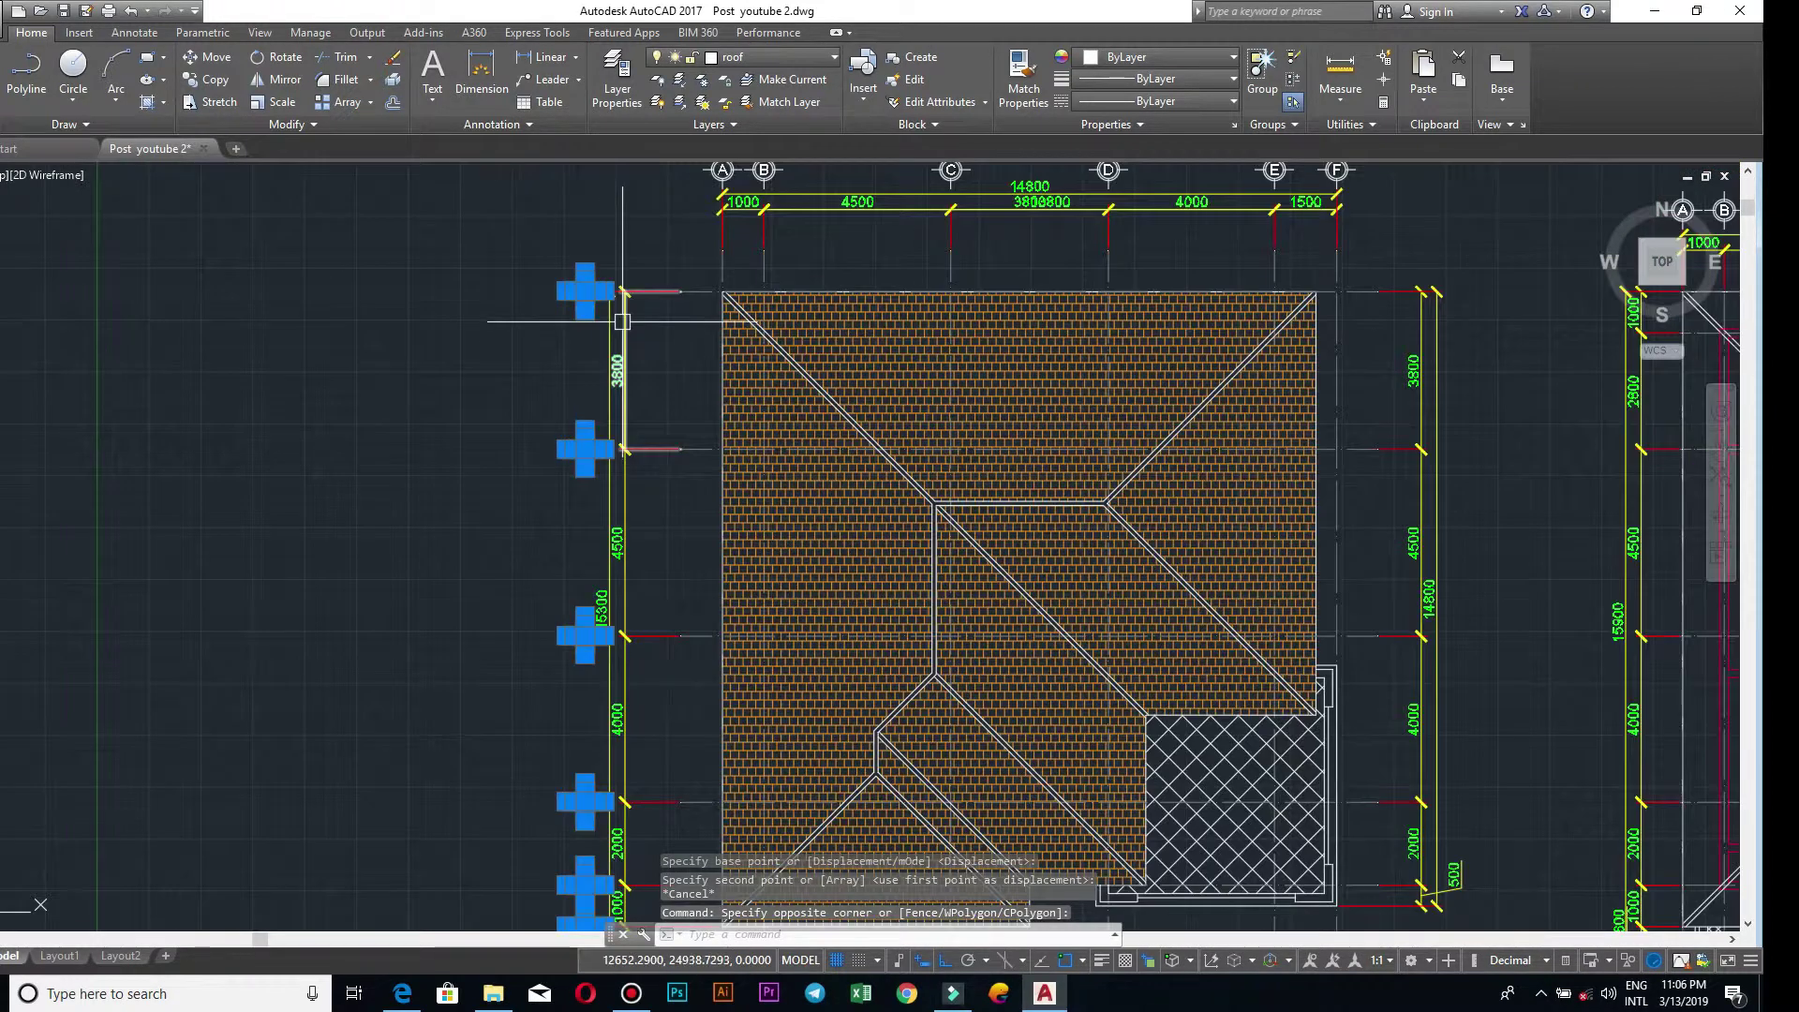
{"action": "scroll", "coordinate": [626, 321], "scroll_direction": "down", "scroll_amount": 2}
{"action": "type", "text": "o"}
{"action": "key", "text": "Return"}
{"action": "scroll", "coordinate": [562, 262], "scroll_direction": "up", "scroll_amount": 3}
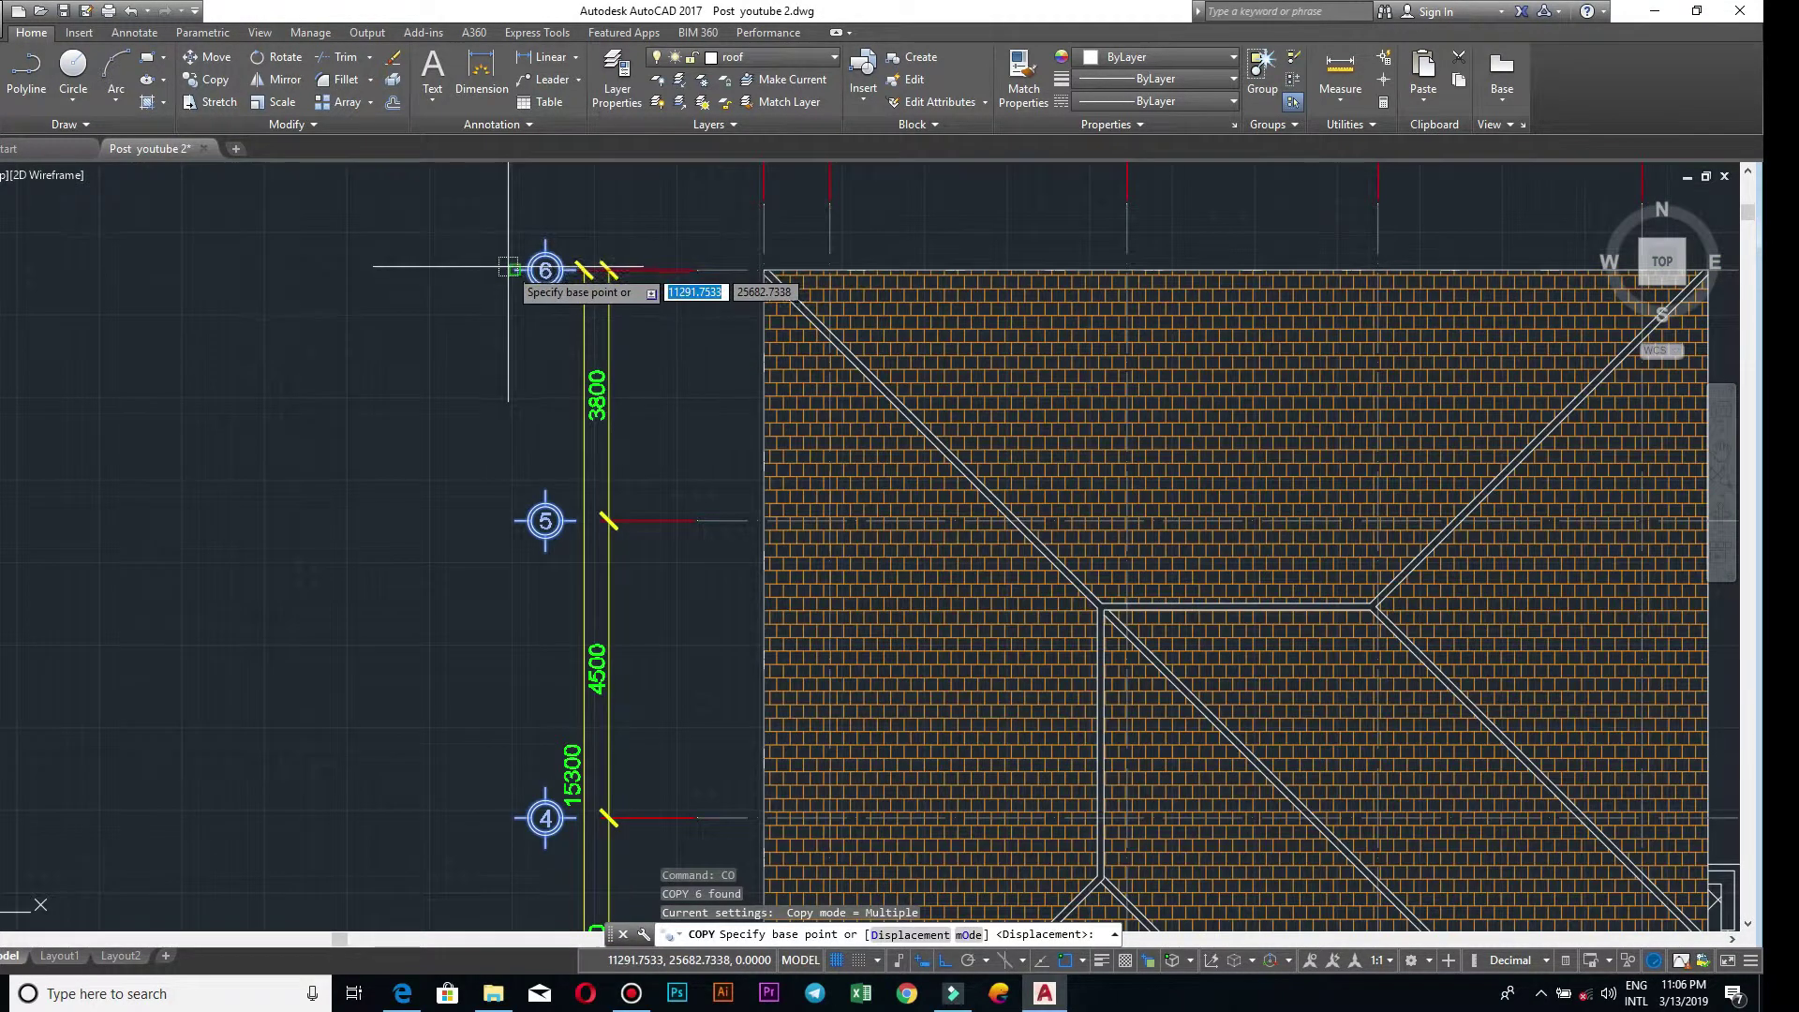
{"action": "left_click", "coordinate": [515, 270]}
{"action": "middle_click_drag", "start_coordinate": [1672, 271], "coordinate": [712, 271]}
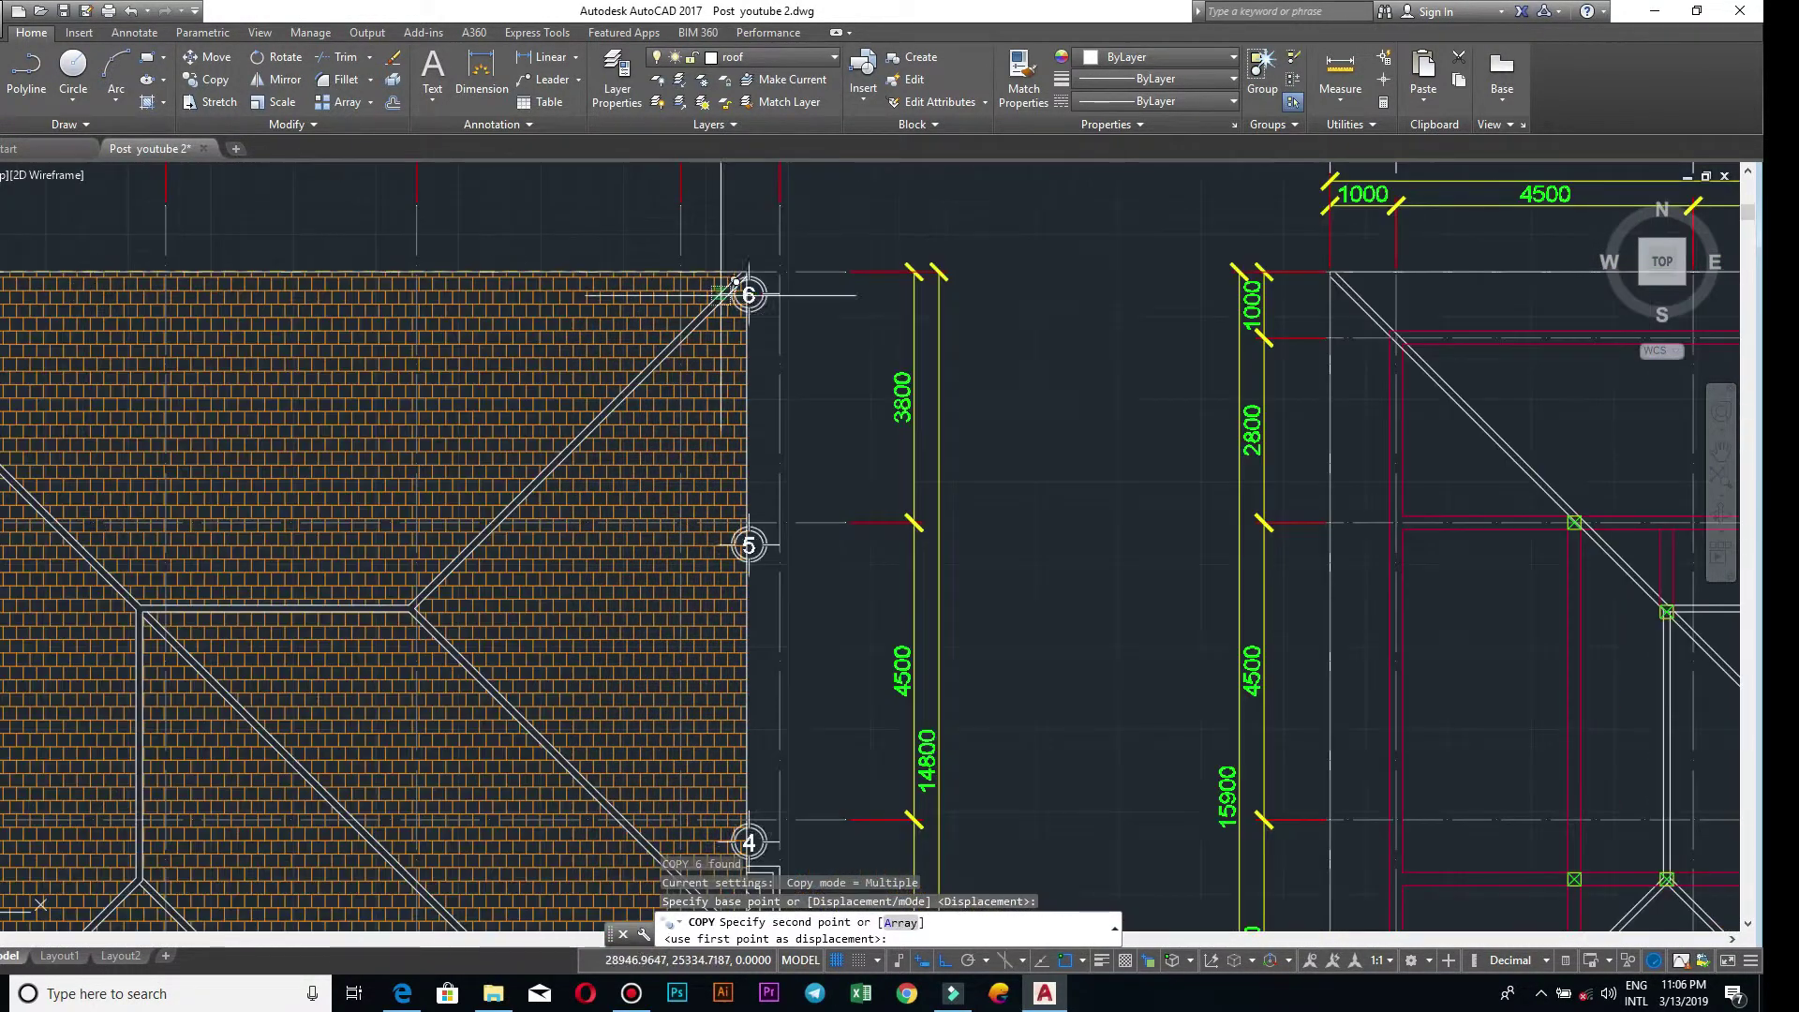
{"action": "scroll", "coordinate": [975, 271], "scroll_direction": "up", "scroll_amount": 5}
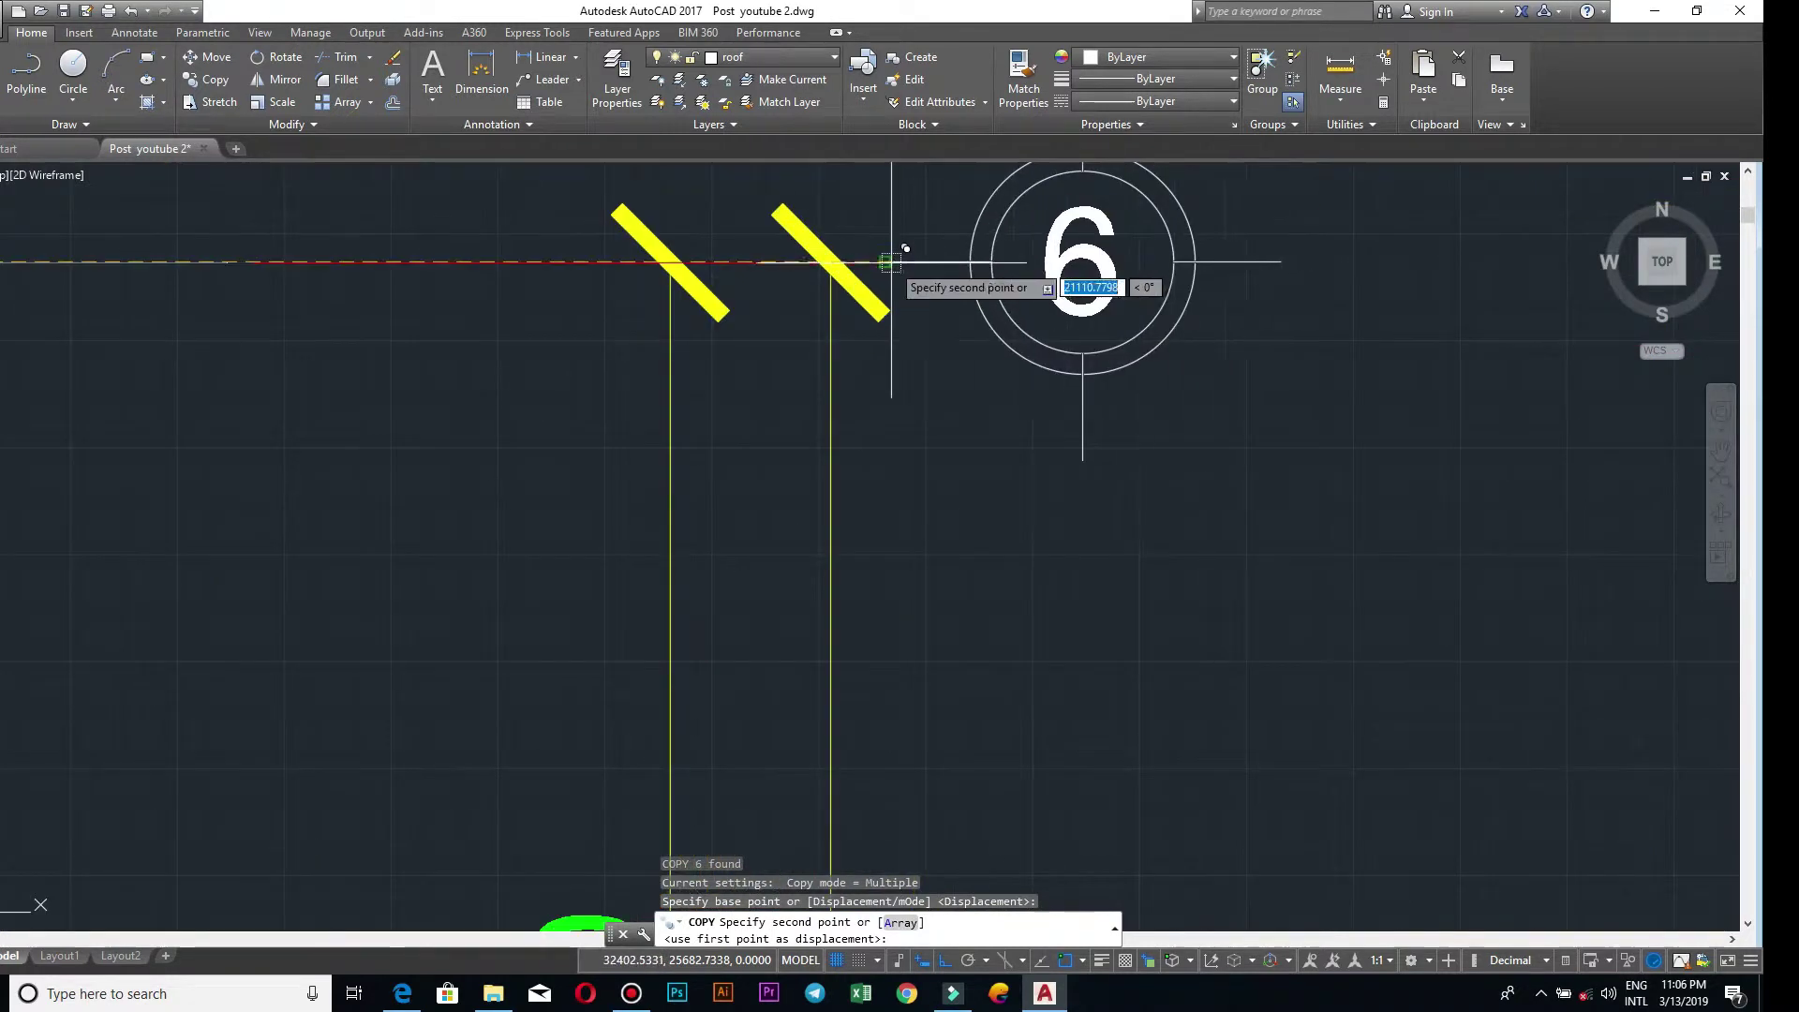
{"action": "left_click", "coordinate": [885, 265]}
{"action": "scroll", "coordinate": [1031, 319], "scroll_direction": "down", "scroll_amount": 5}
{"action": "scroll", "coordinate": [1166, 342], "scroll_direction": "down", "scroll_amount": 3}
- Place another set of bubbles on the second plan's right side and end copying
{"action": "middle_click_drag", "start_coordinate": [1199, 329], "coordinate": [749, 328]}
{"action": "scroll", "coordinate": [1031, 300], "scroll_direction": "up", "scroll_amount": 2}
{"action": "scroll", "coordinate": [900, 346], "scroll_direction": "up", "scroll_amount": 5}
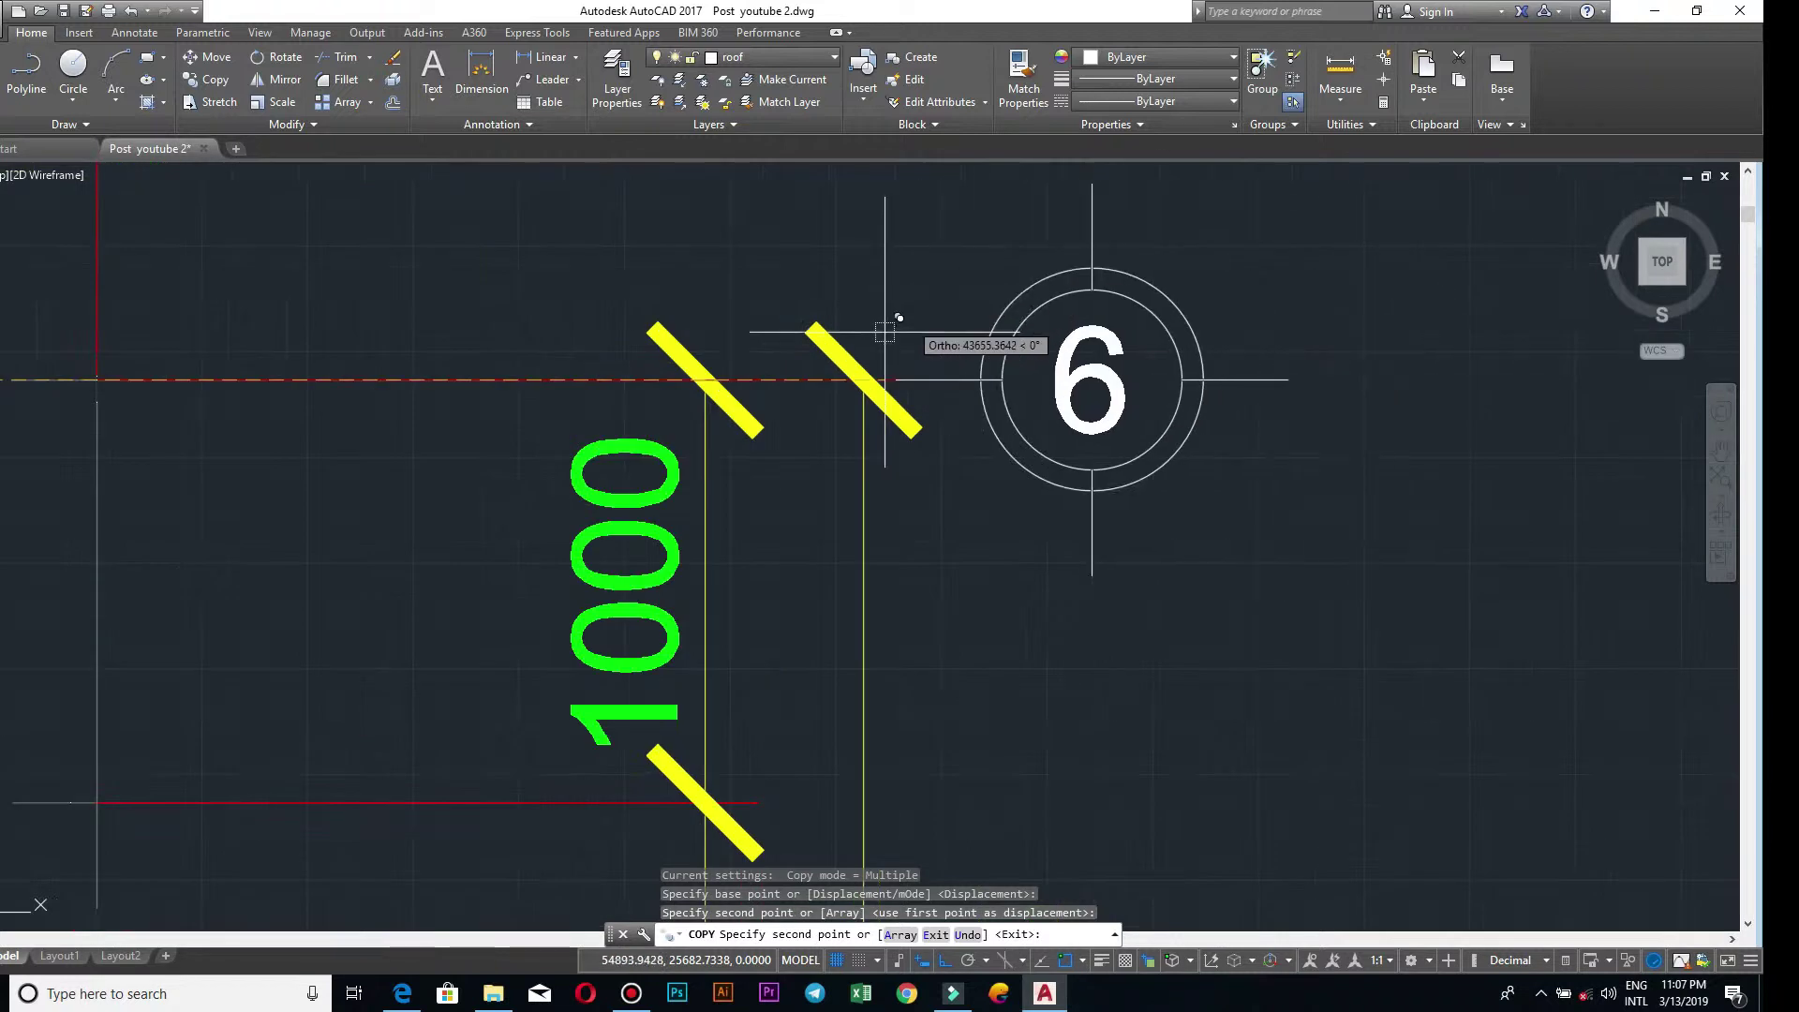
{"action": "scroll", "coordinate": [900, 370], "scroll_direction": "up", "scroll_amount": 6}
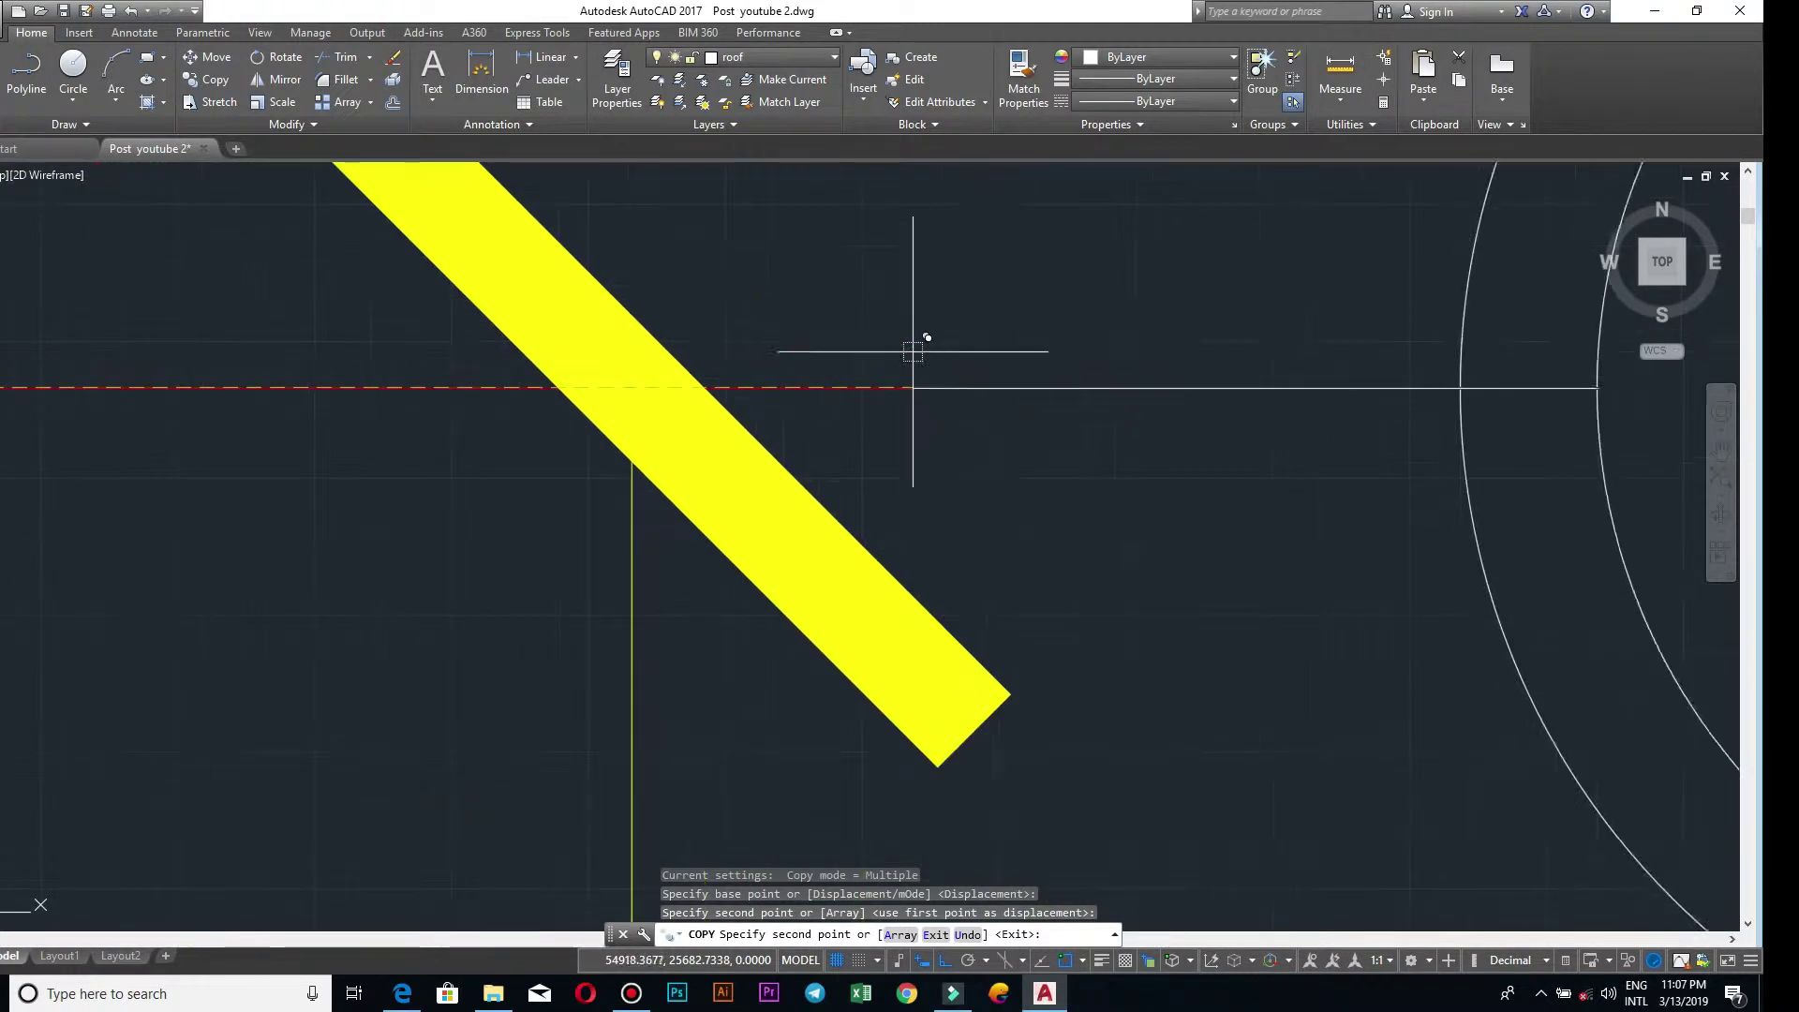
{"action": "left_click", "coordinate": [974, 387]}
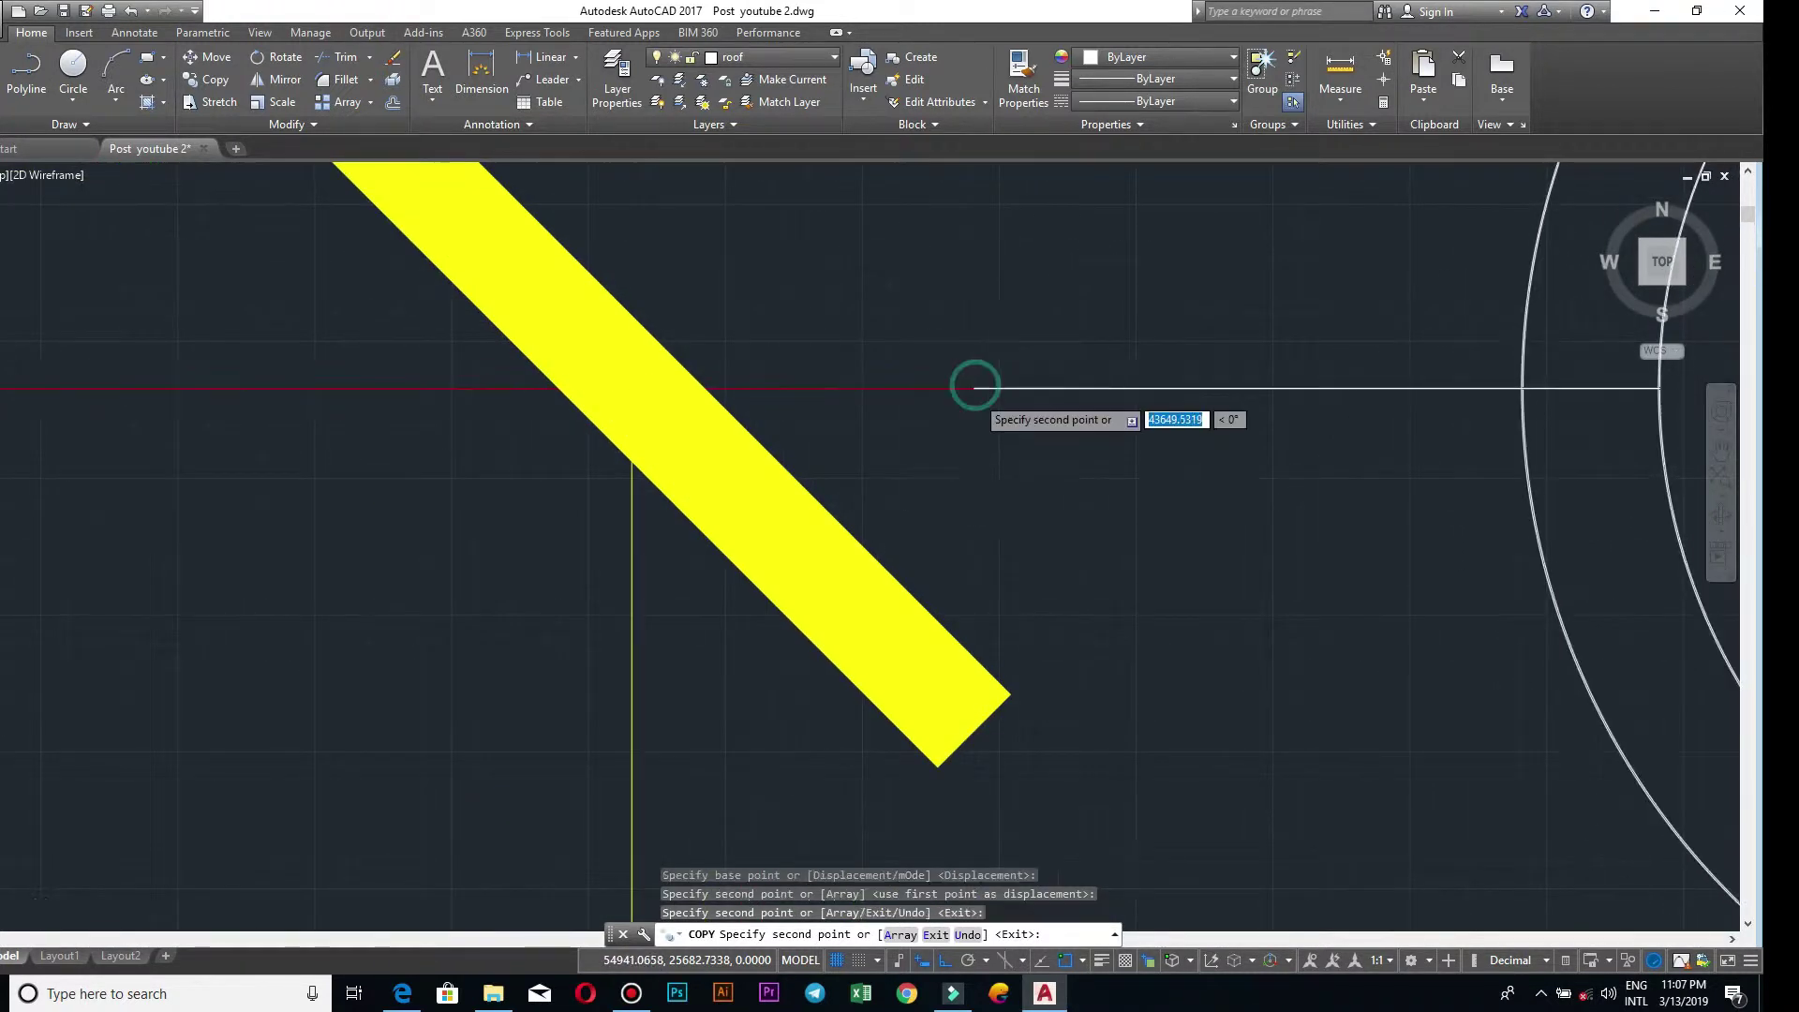
{"action": "scroll", "coordinate": [863, 515], "scroll_direction": "down", "scroll_amount": 8}
{"action": "middle_click_drag", "start_coordinate": [863, 515], "coordinate": [1345, 284]}
{"action": "key", "text": "Escape"}
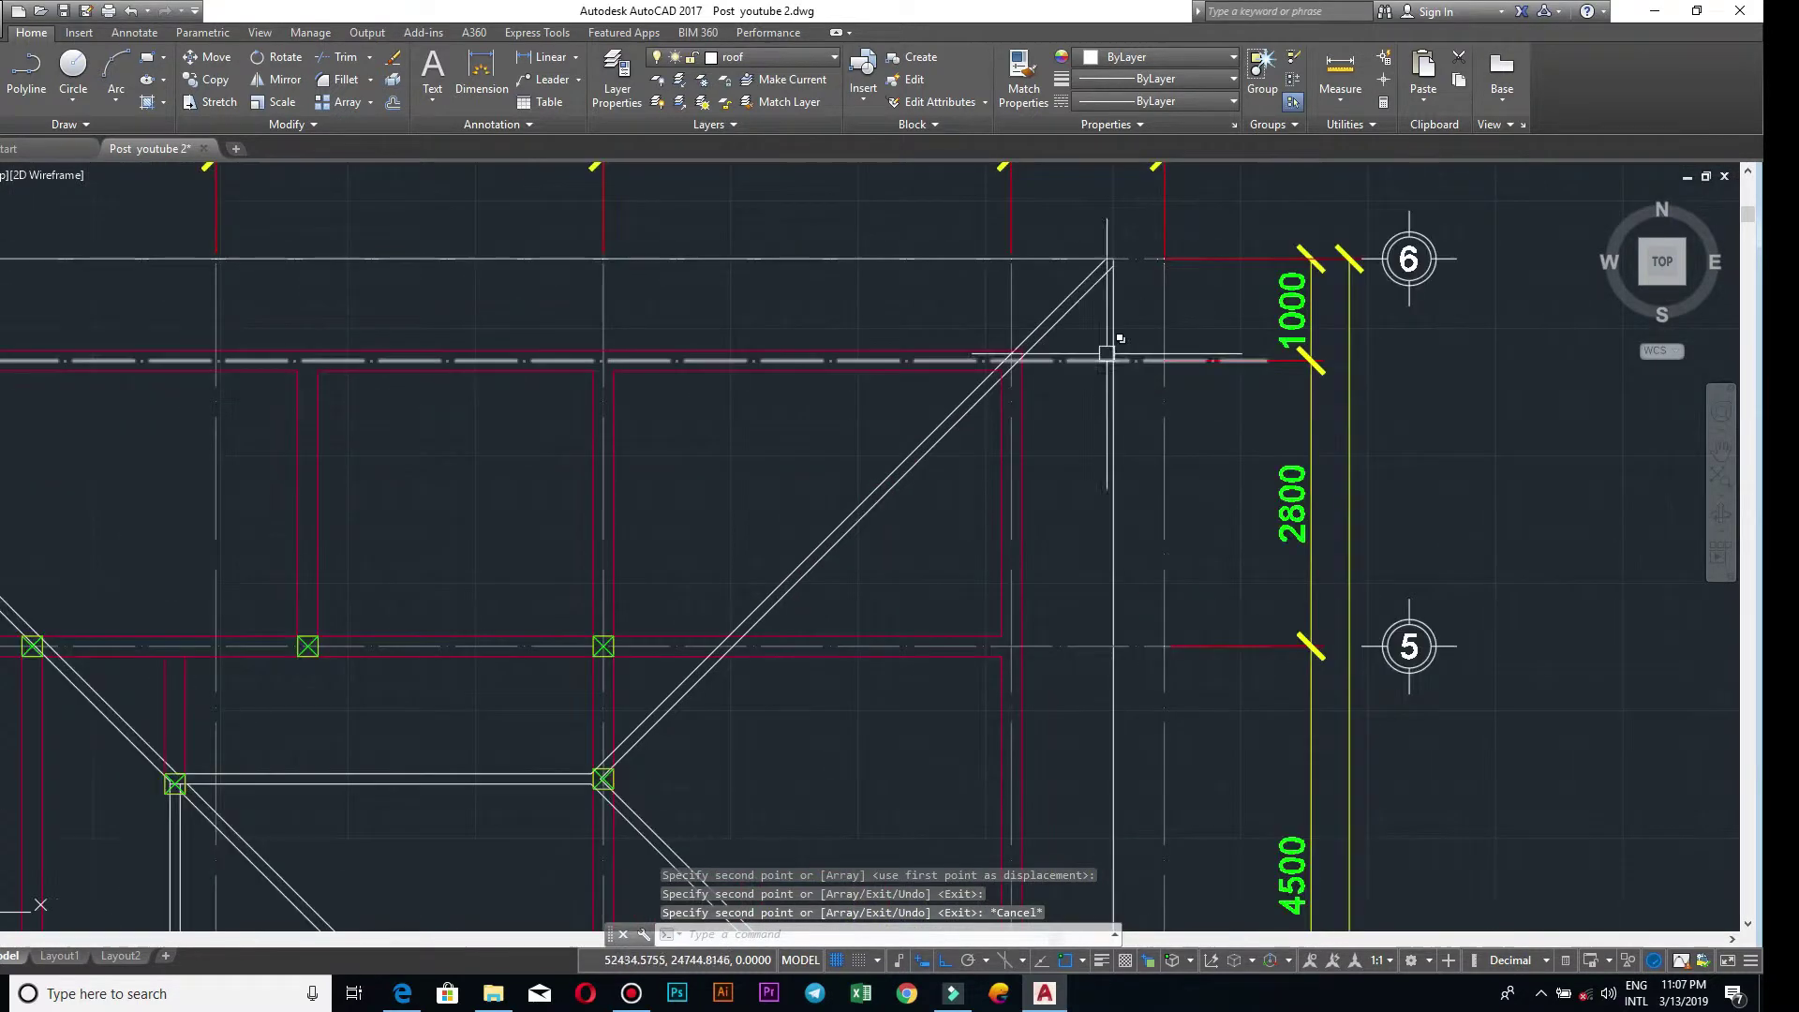
{"action": "scroll", "coordinate": [1293, 565], "scroll_direction": "down", "scroll_amount": 3}
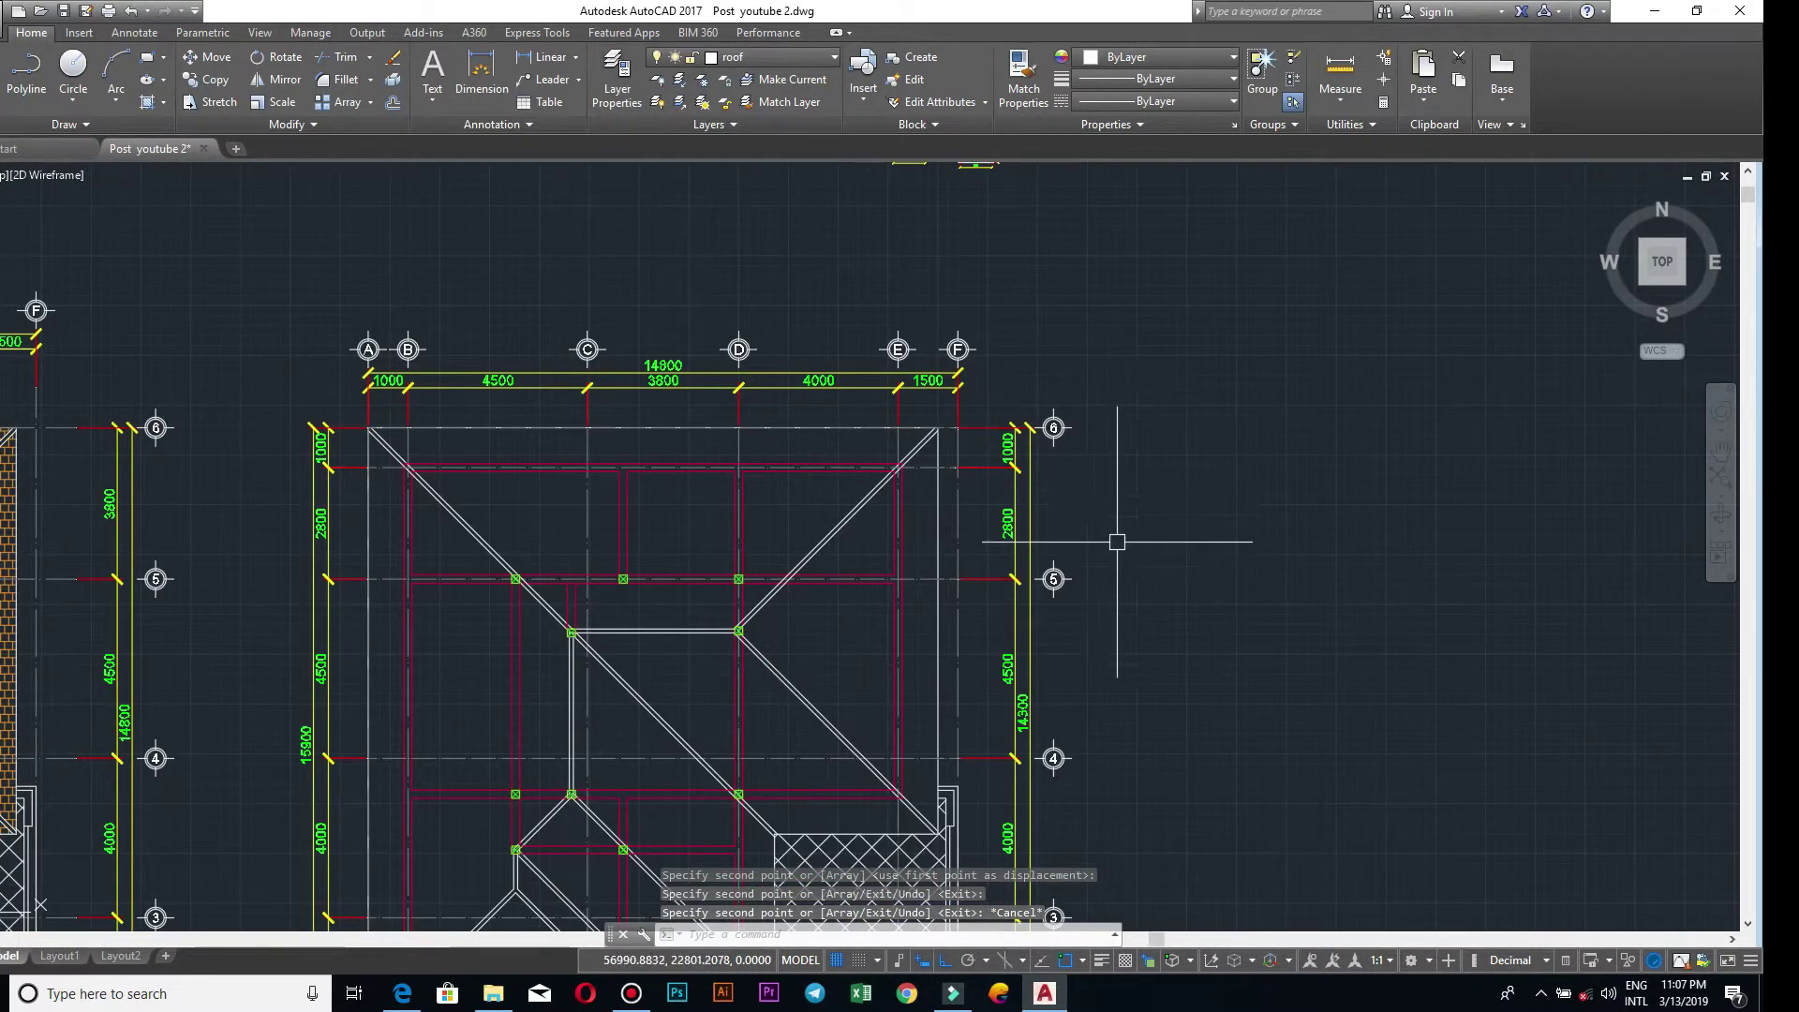
{"action": "scroll", "coordinate": [1117, 542], "scroll_direction": "down", "scroll_amount": 2}
- Copy the second plan's right bubbles 1–6, based at gridline 6, to its left gridline ends
{"action": "left_click", "coordinate": [1084, 738]}
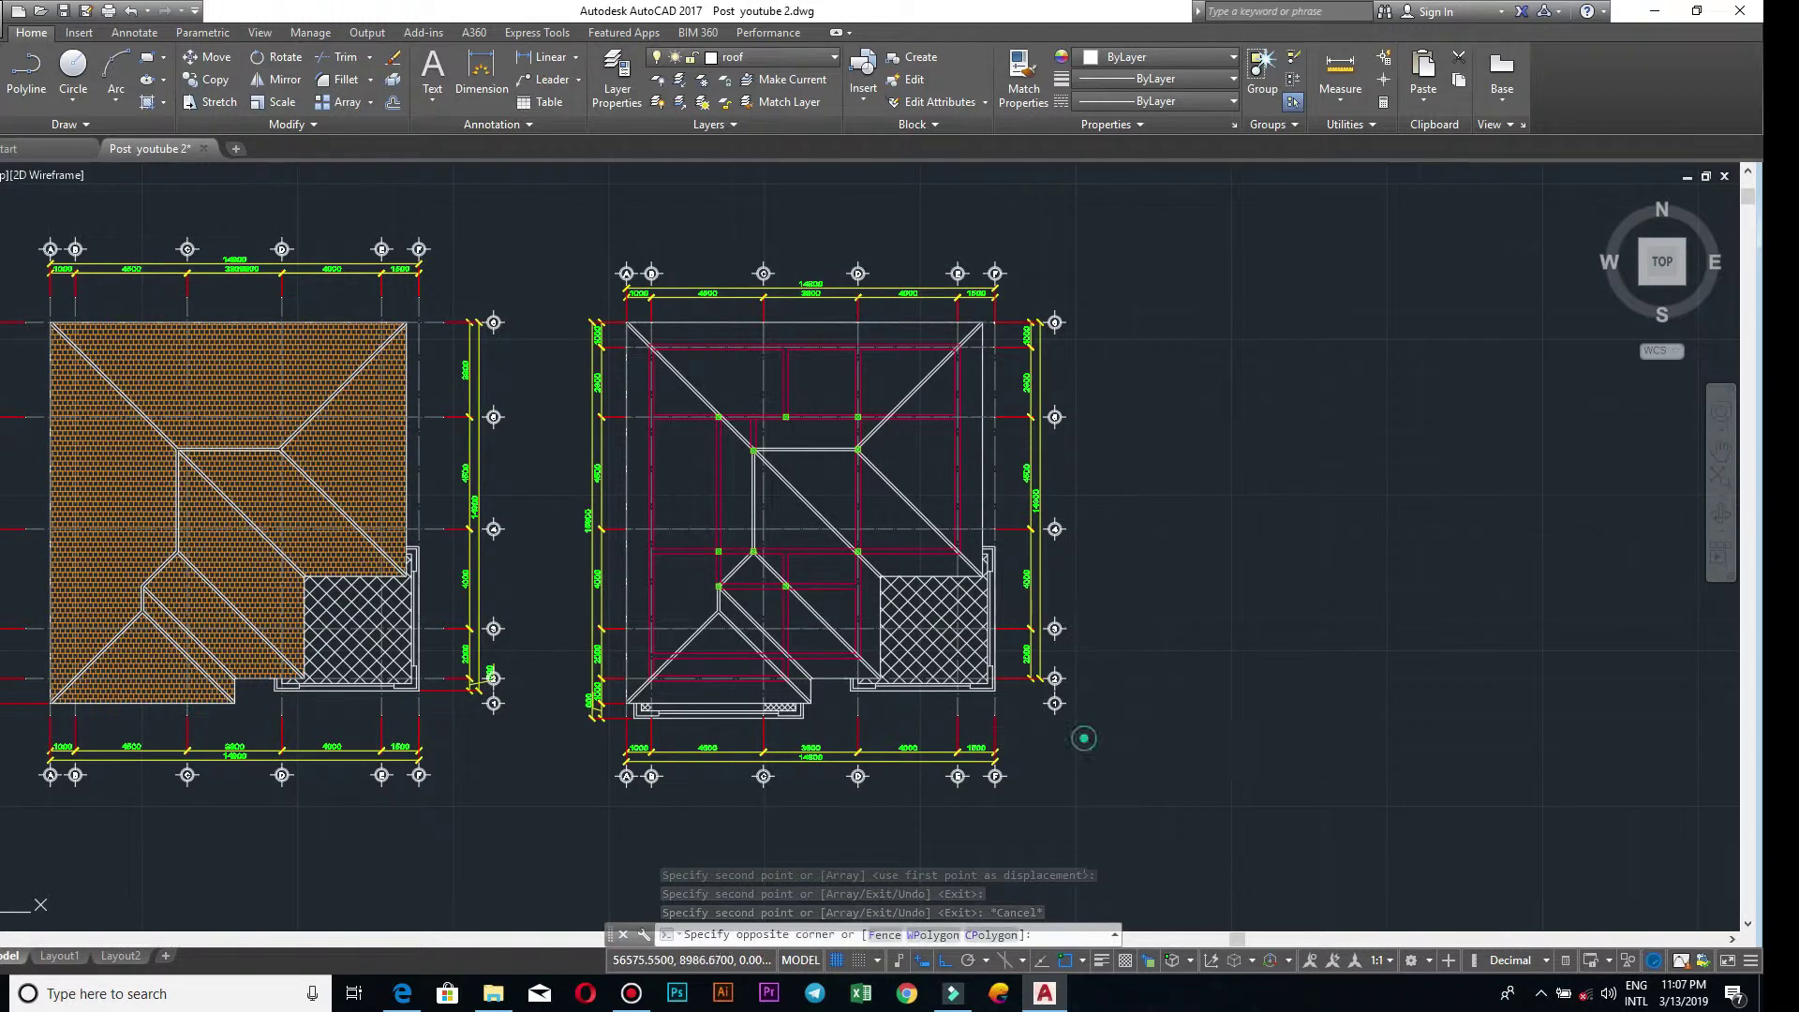
{"action": "left_click", "coordinate": [1056, 291]}
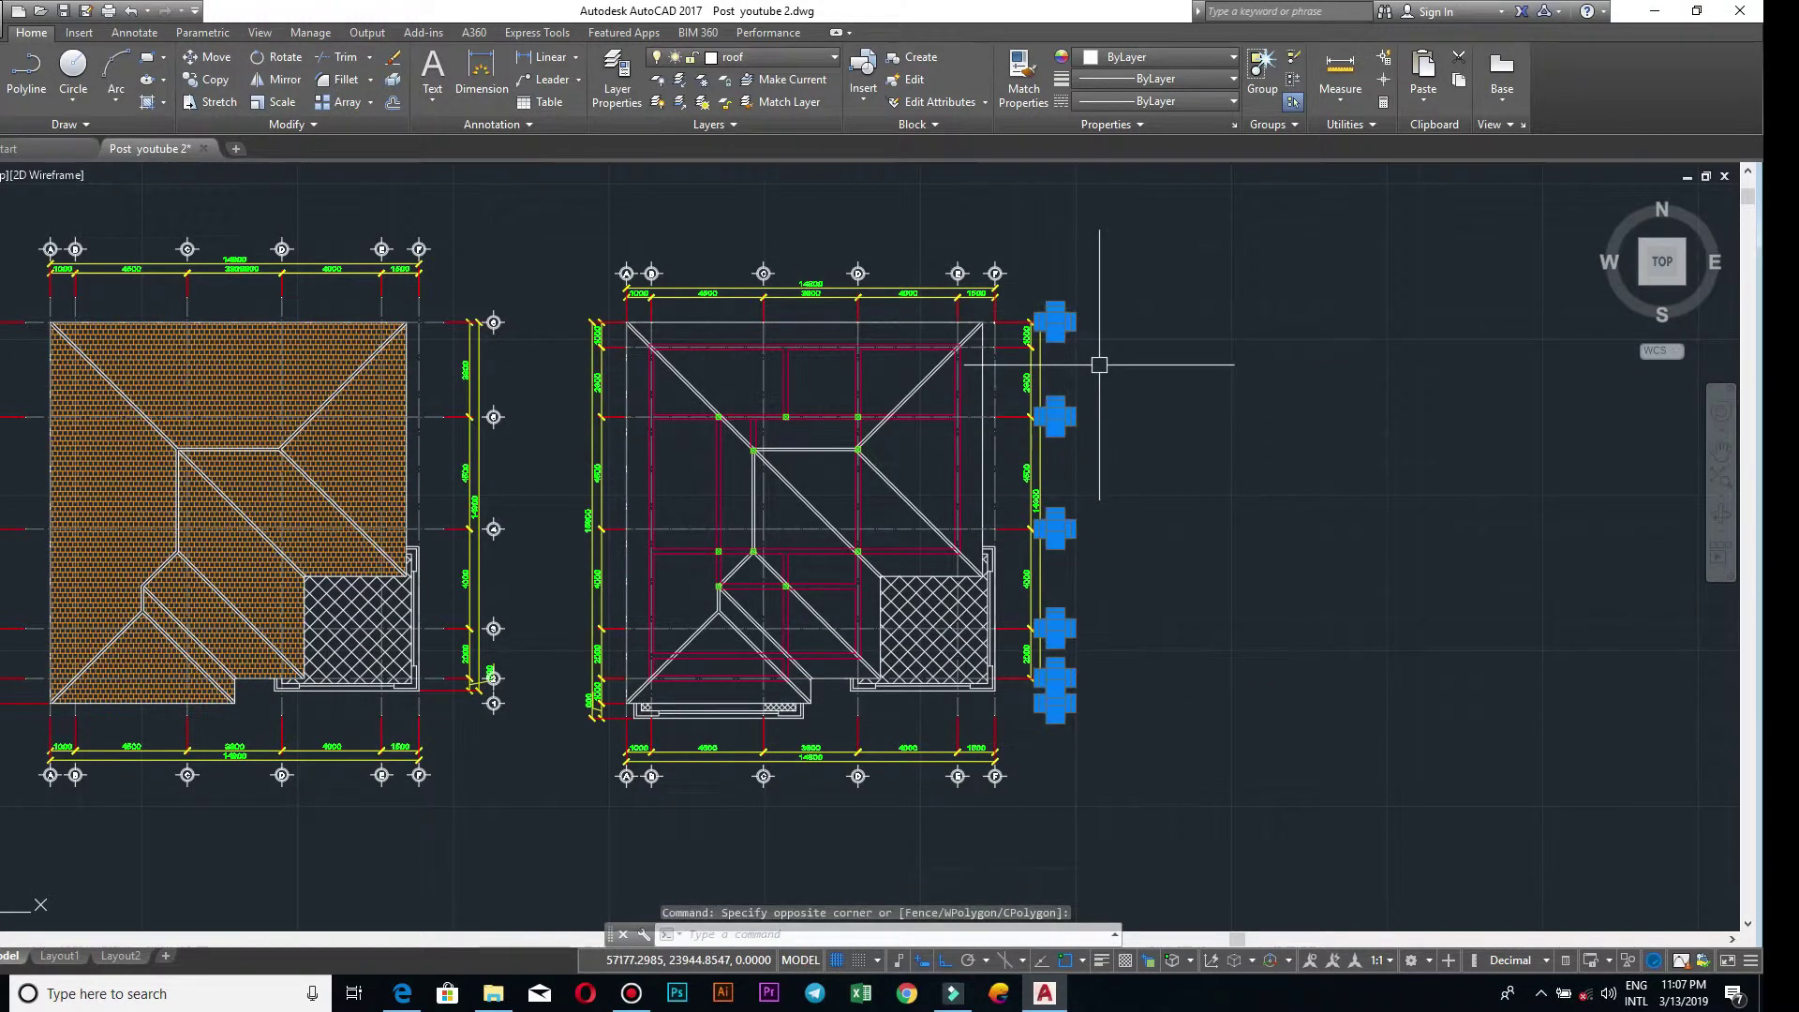
{"action": "type", "text": "co"}
{"action": "key", "text": "Return"}
{"action": "scroll", "coordinate": [1098, 365], "scroll_direction": "up", "scroll_amount": 5}
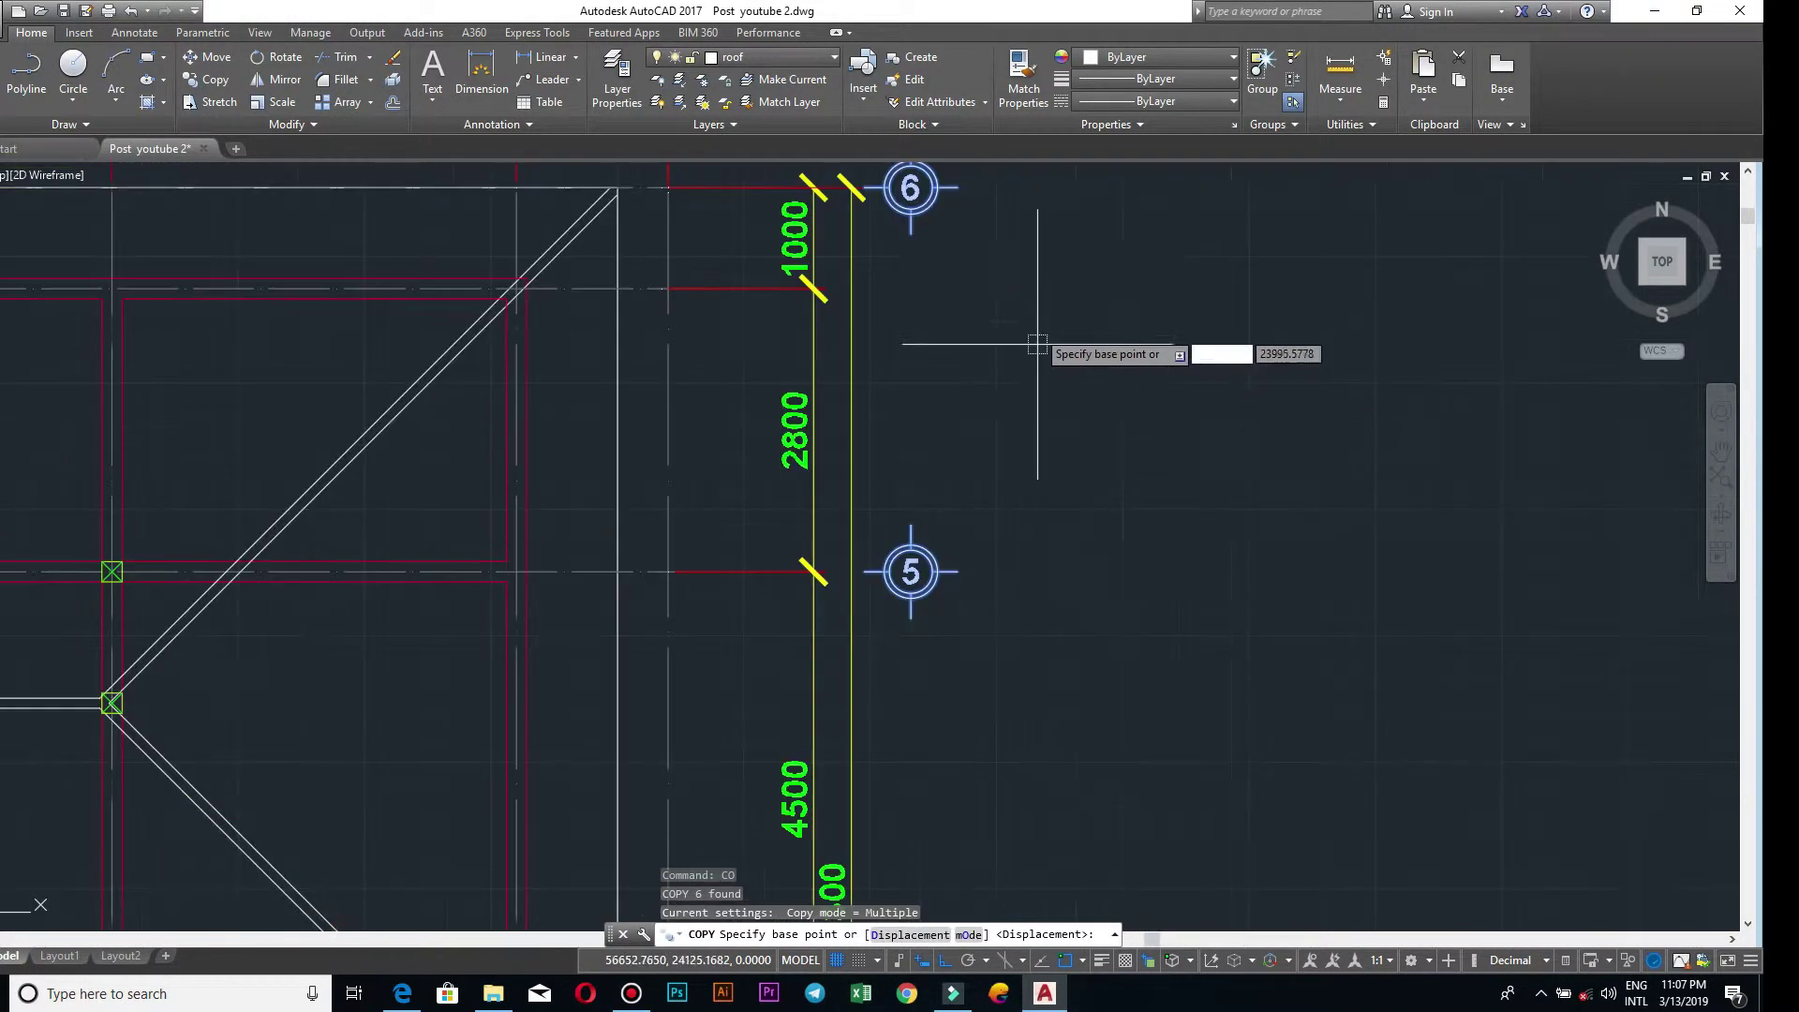
{"action": "middle_click_drag", "start_coordinate": [1031, 337], "coordinate": [1026, 562]}
{"action": "left_click", "coordinate": [974, 511]}
{"action": "scroll", "coordinate": [891, 521], "scroll_direction": "down", "scroll_amount": 4}
{"action": "scroll", "coordinate": [855, 401], "scroll_direction": "down", "scroll_amount": 2}
{"action": "scroll", "coordinate": [955, 490], "scroll_direction": "up", "scroll_amount": 7}
{"action": "mouse_move", "coordinate": [956, 490]}
{"action": "middle_mouse_down"}
{"action": "mouse_move", "coordinate": [1187, 507]}
{"action": "mouse_move", "coordinate": [656, 496]}
{"action": "middle_mouse_up"}
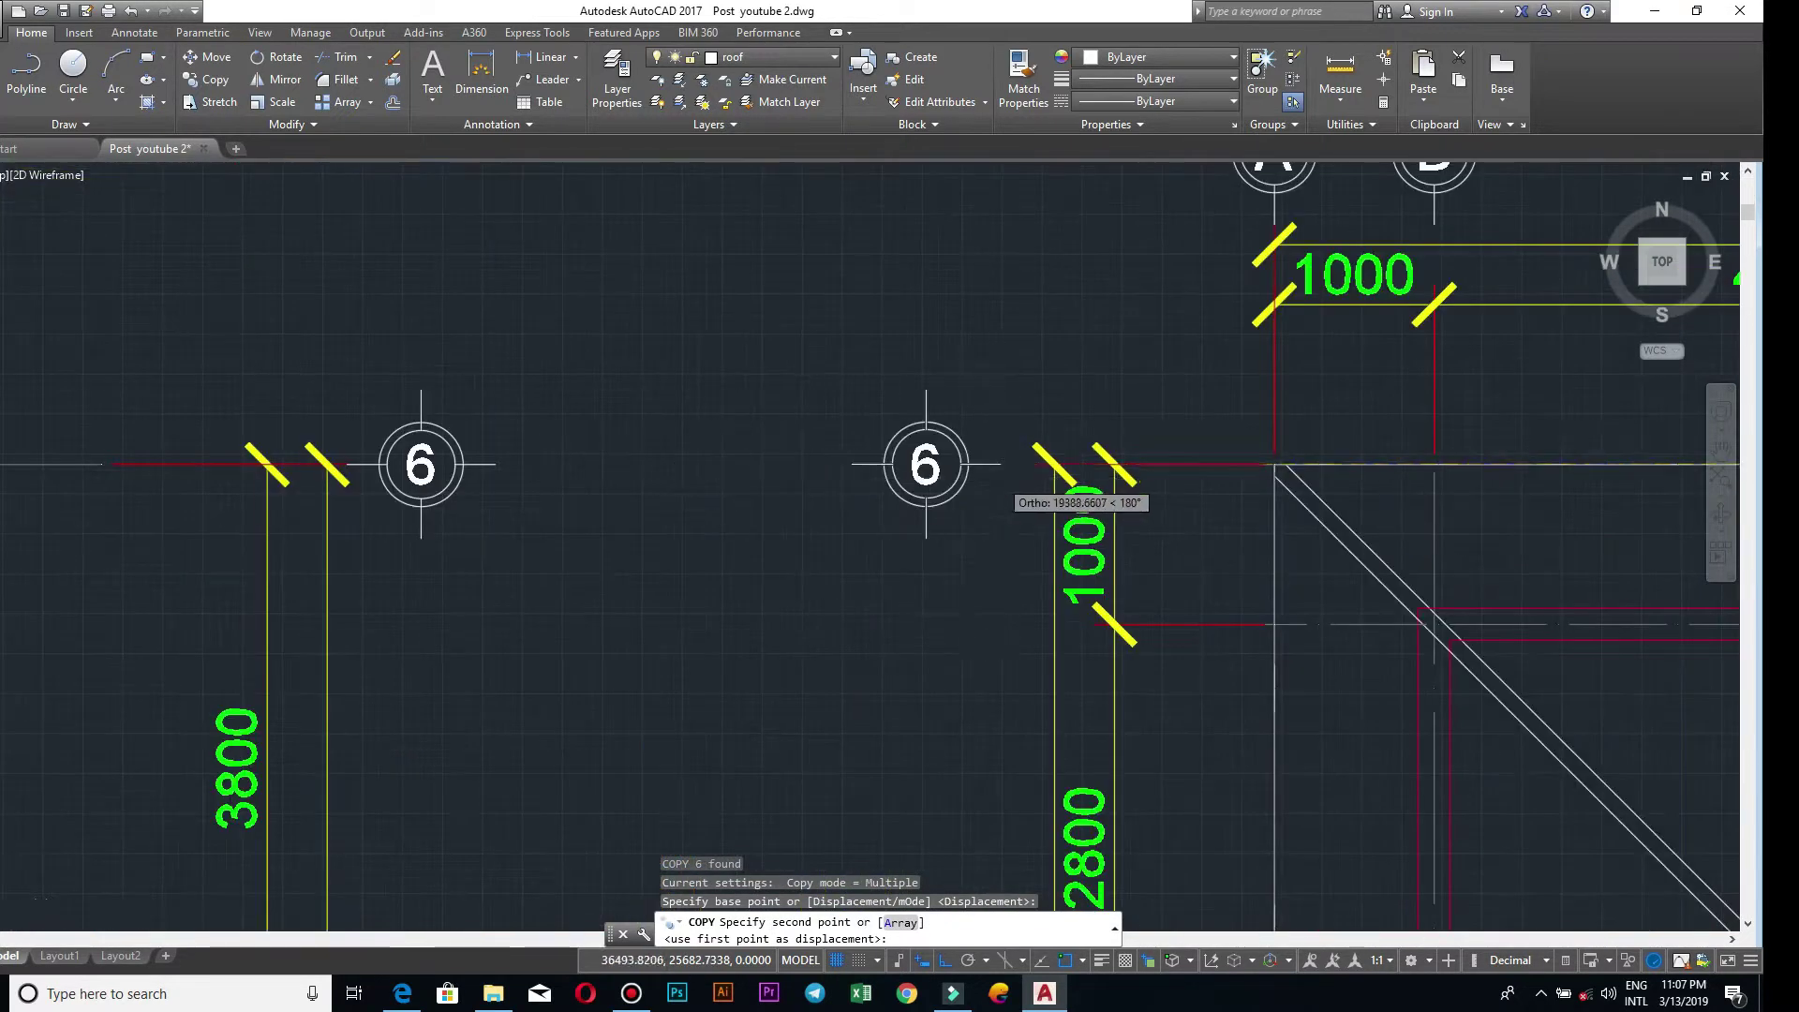
{"action": "scroll", "coordinate": [1064, 482], "scroll_direction": "up", "scroll_amount": 2}
{"action": "left_click", "coordinate": [1056, 459]}
{"action": "scroll", "coordinate": [1133, 507], "scroll_direction": "down", "scroll_amount": 4}
{"action": "key", "text": "Escape"}
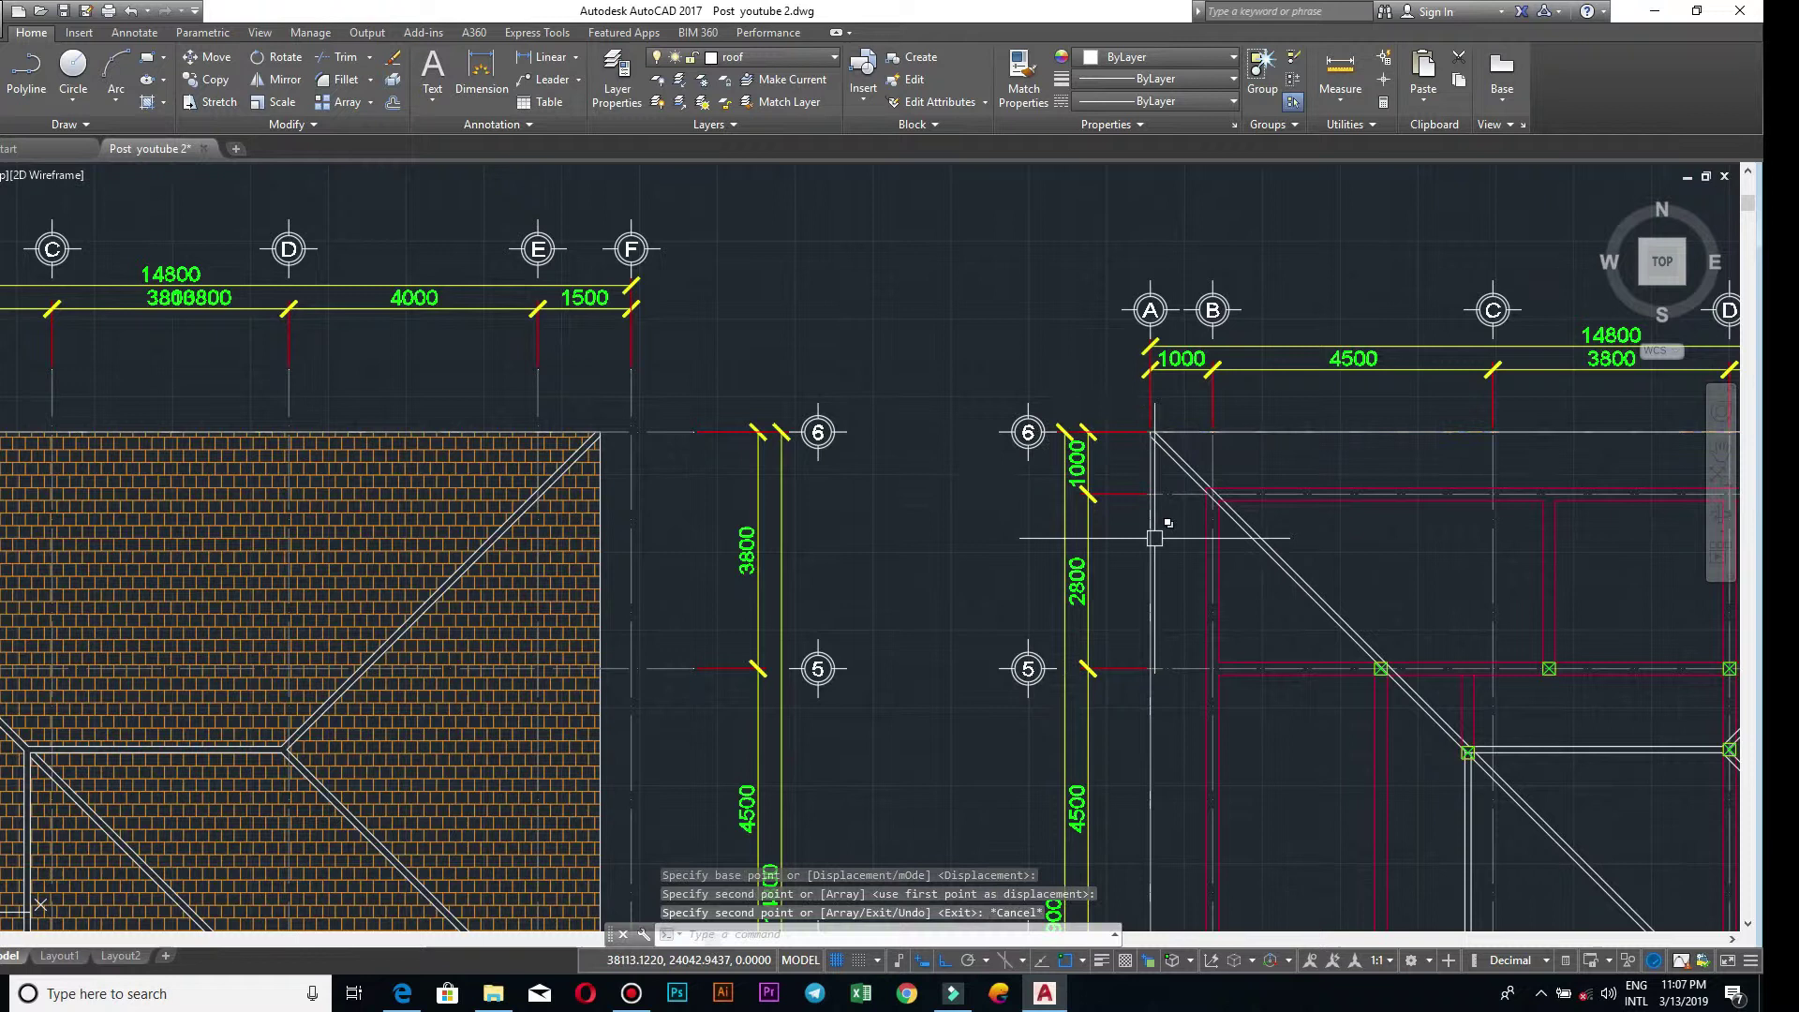
{"action": "scroll", "coordinate": [1157, 522], "scroll_direction": "down", "scroll_amount": 8}
{"action": "scroll", "coordinate": [1278, 422], "scroll_direction": "up", "scroll_amount": 1}
{"action": "scroll", "coordinate": [1073, 213], "scroll_direction": "up", "scroll_amount": 1}
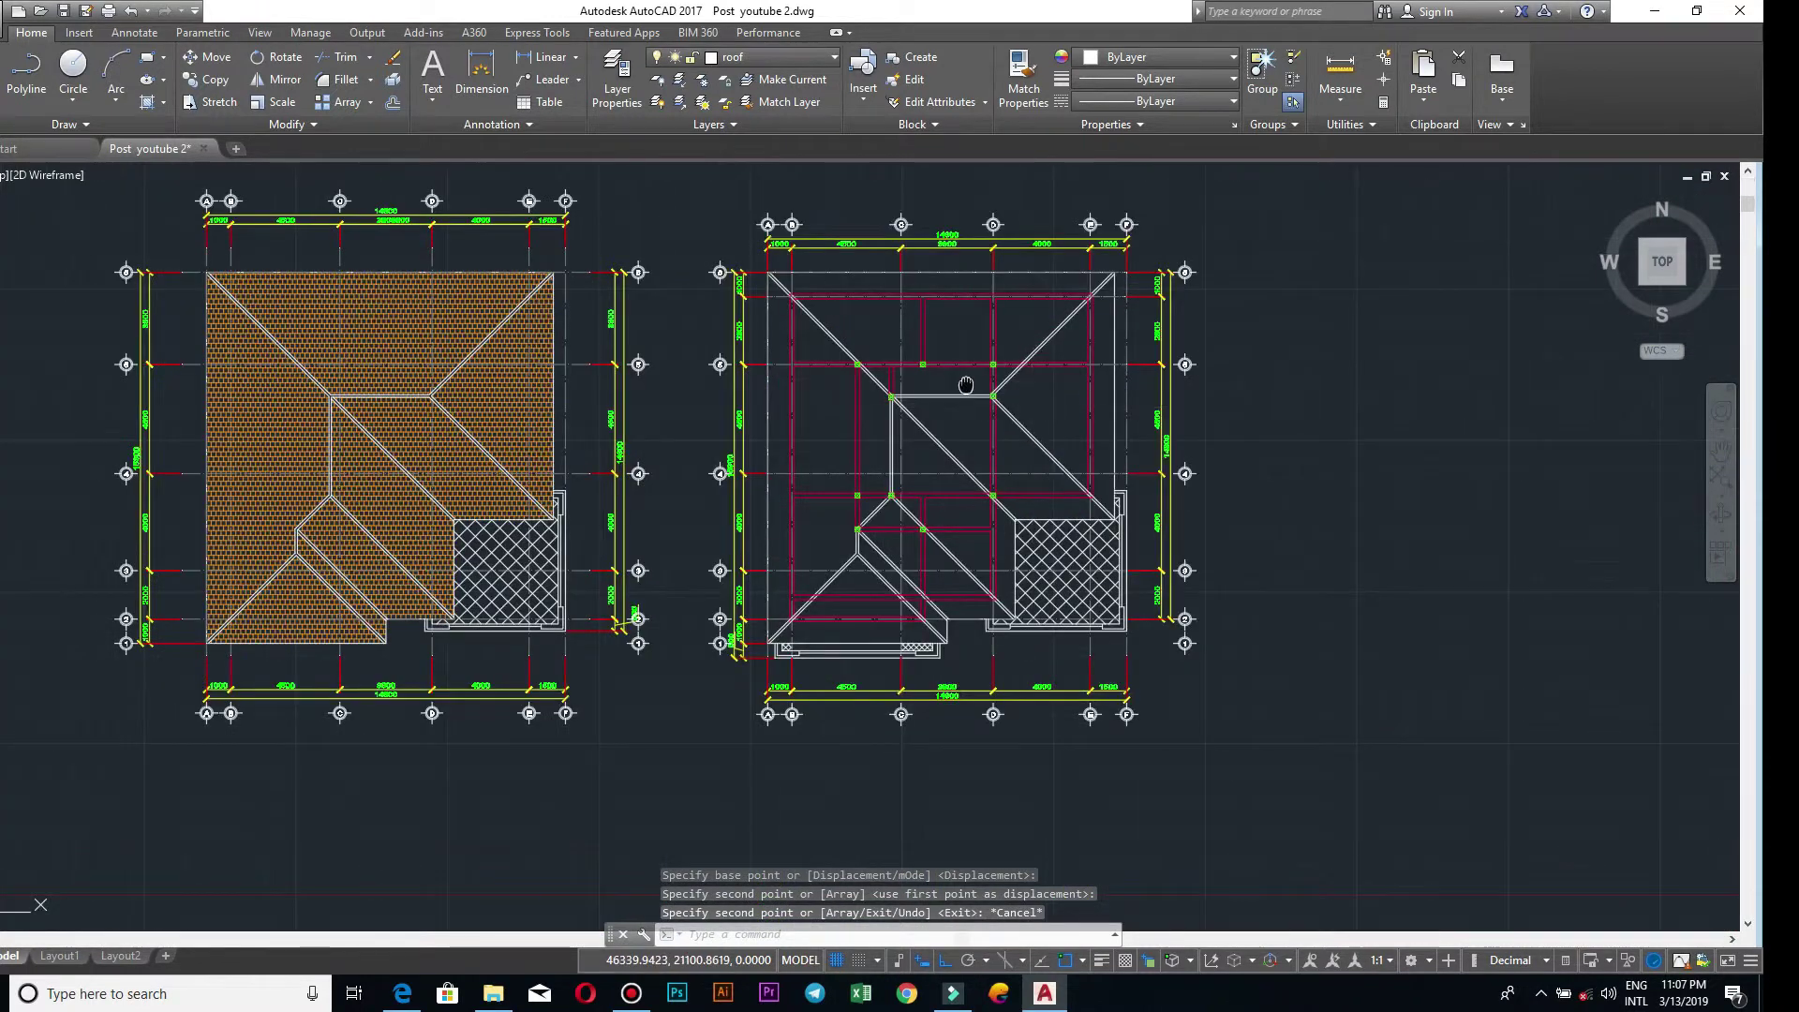
{"action": "scroll", "coordinate": [1093, 459], "scroll_direction": "up", "scroll_amount": 2}
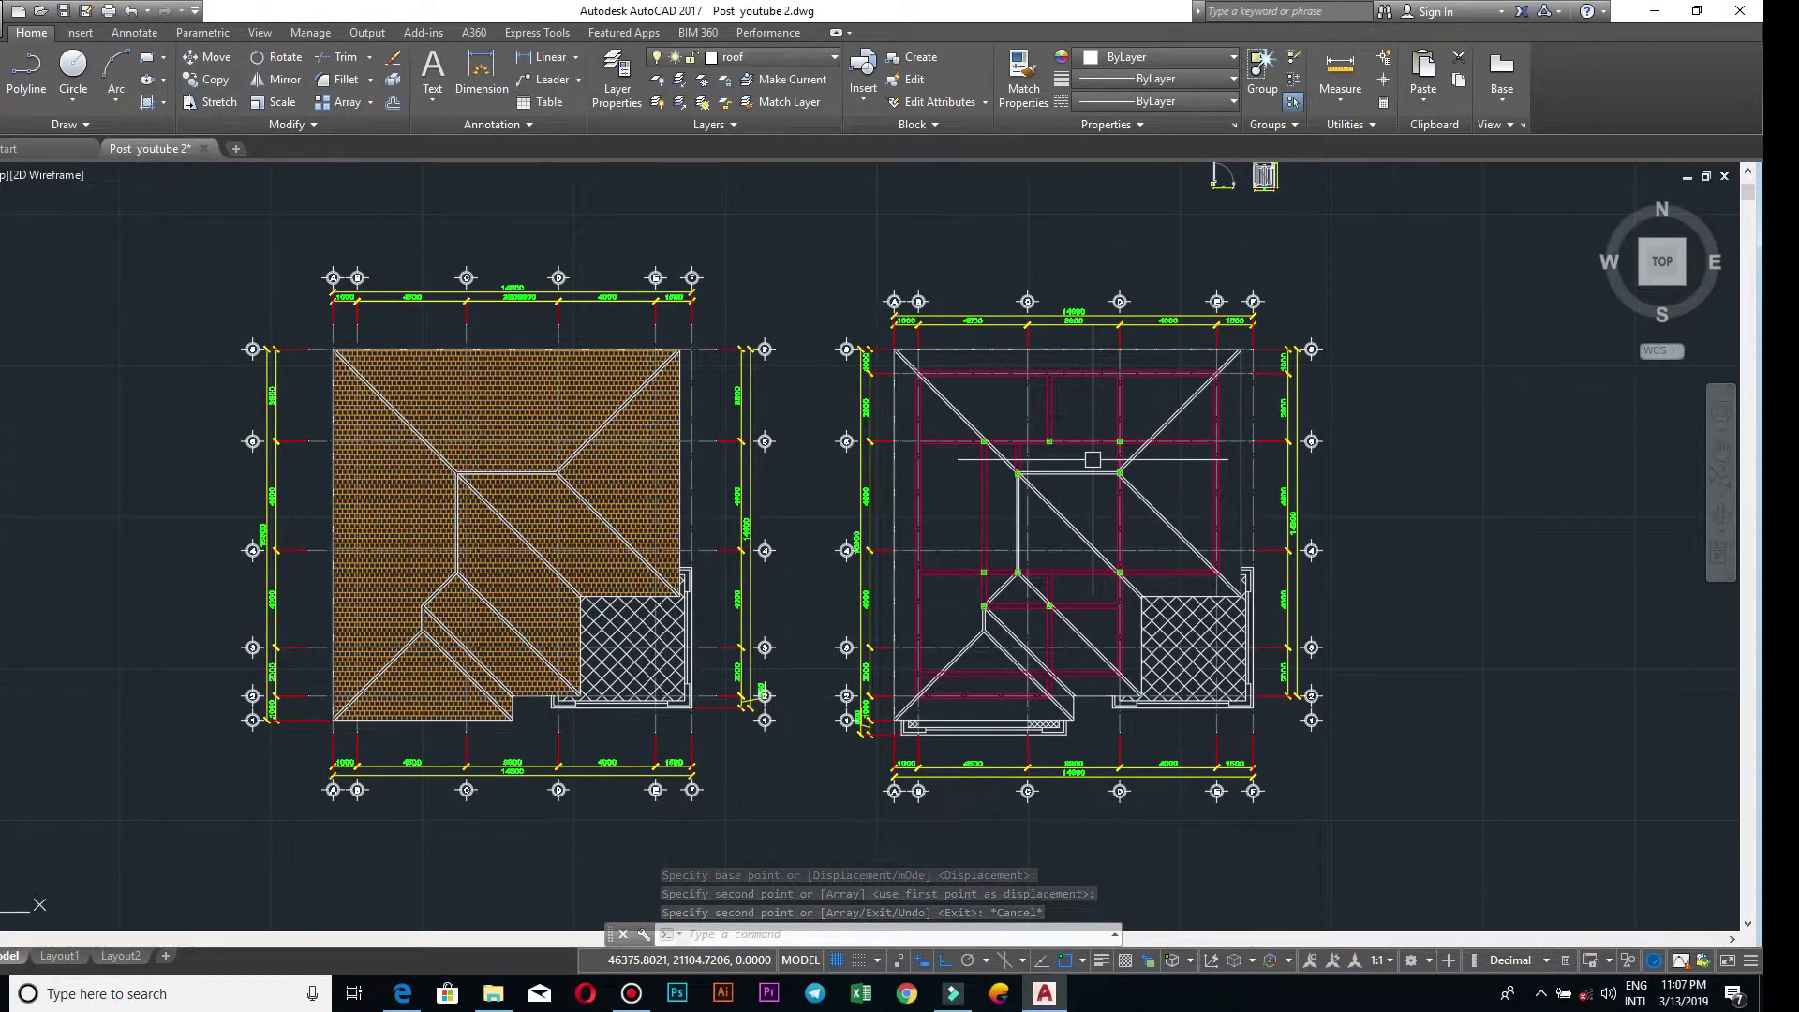